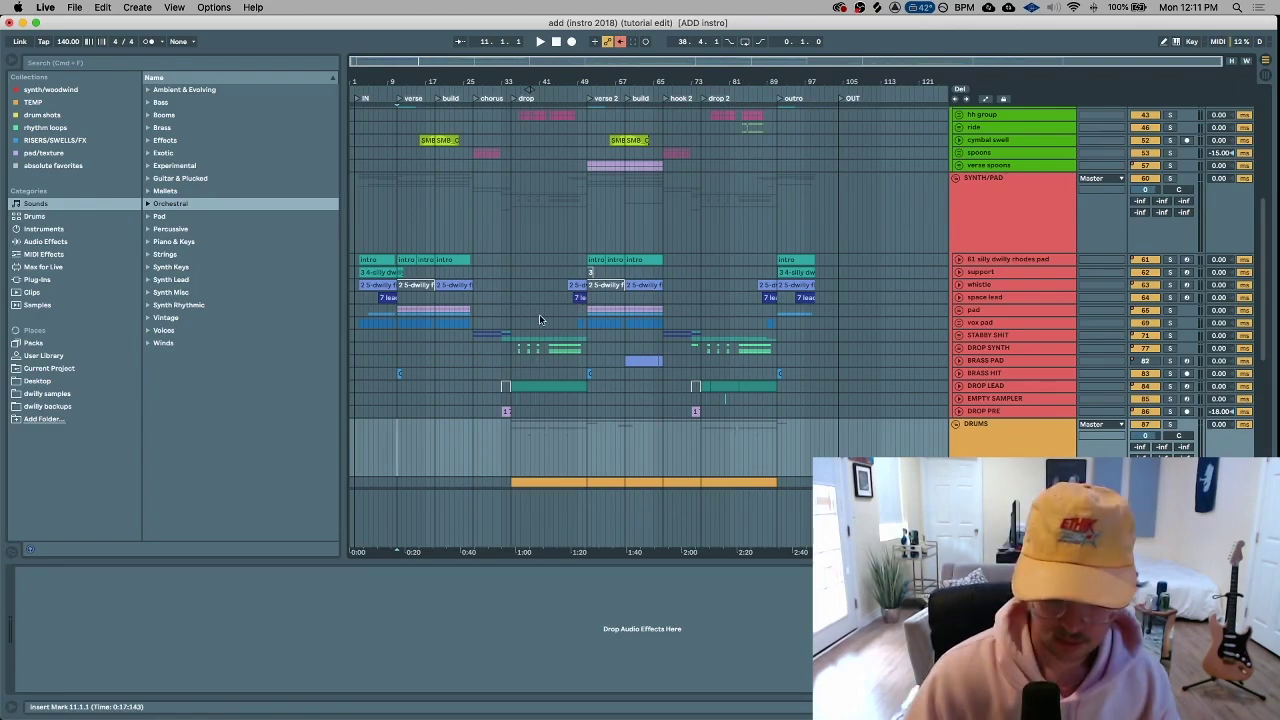
{"action": "left_click", "coordinate": [393, 217]}
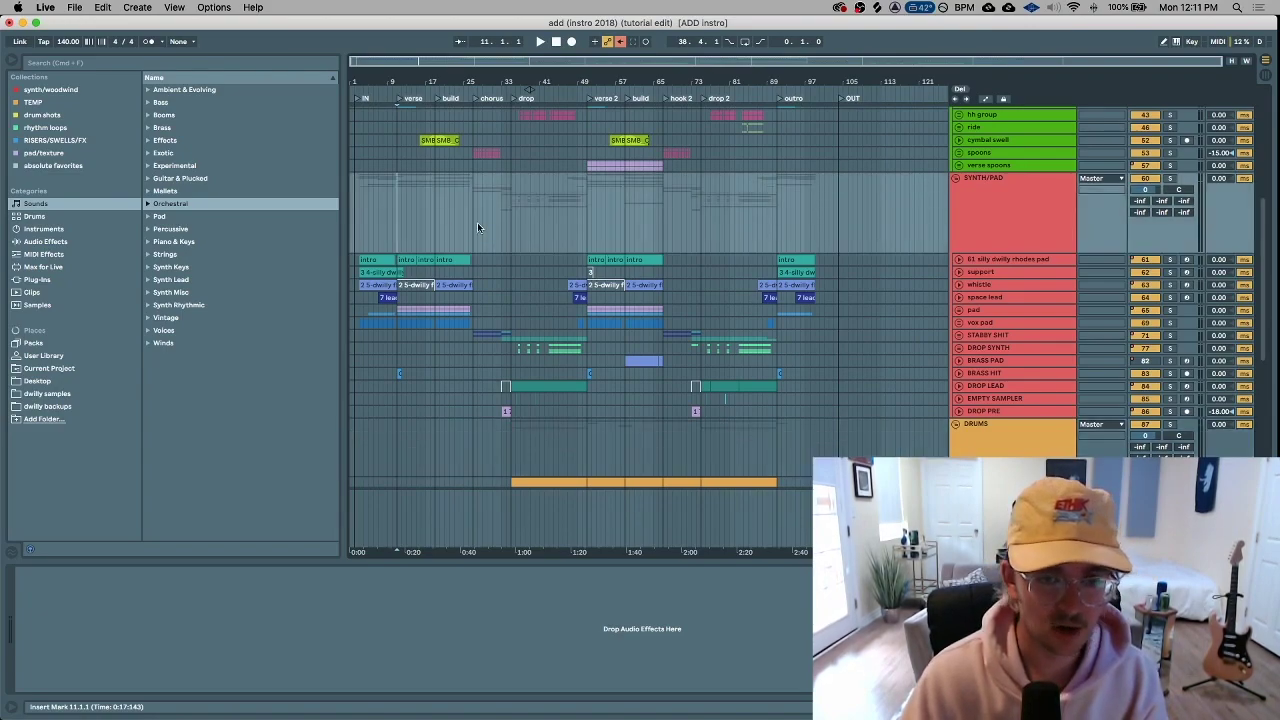
{"action": "left_click", "coordinate": [361, 236]}
{"action": "key", "text": "plus"}
{"action": "key", "text": "plus"}
{"action": "key", "text": "plus"}
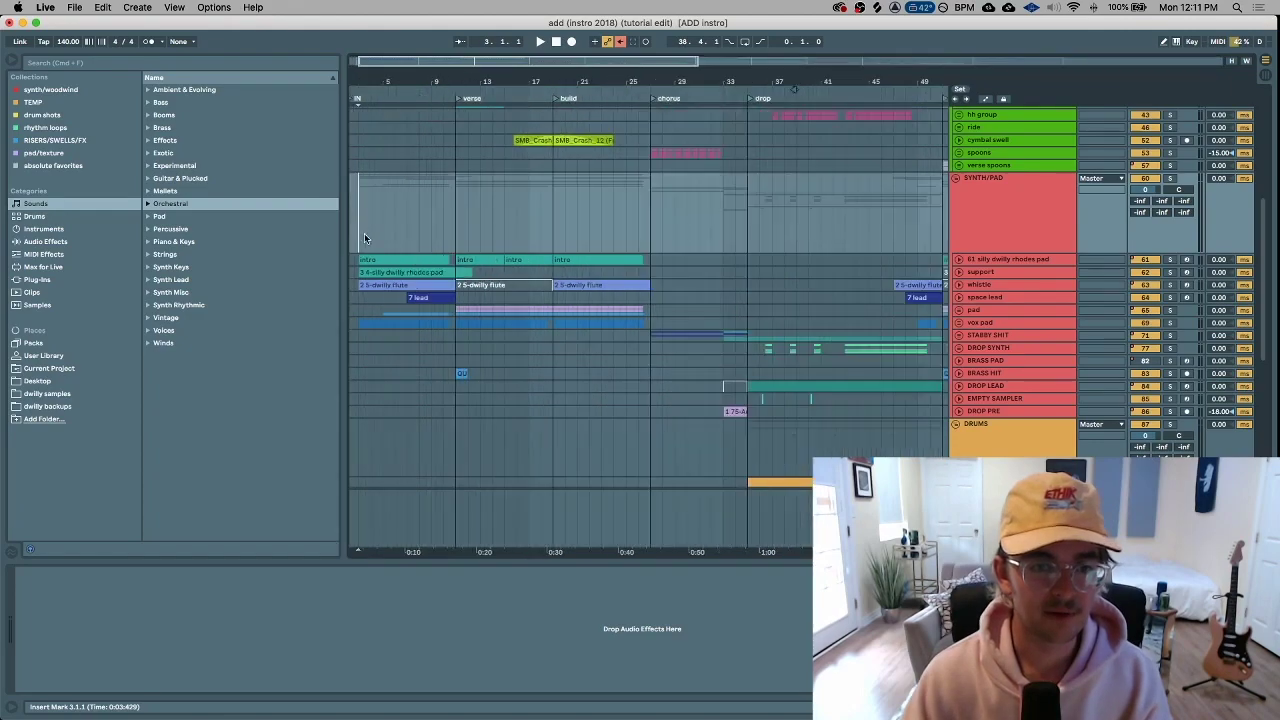
{"action": "key", "text": "minus"}
{"action": "key", "text": "minus"}
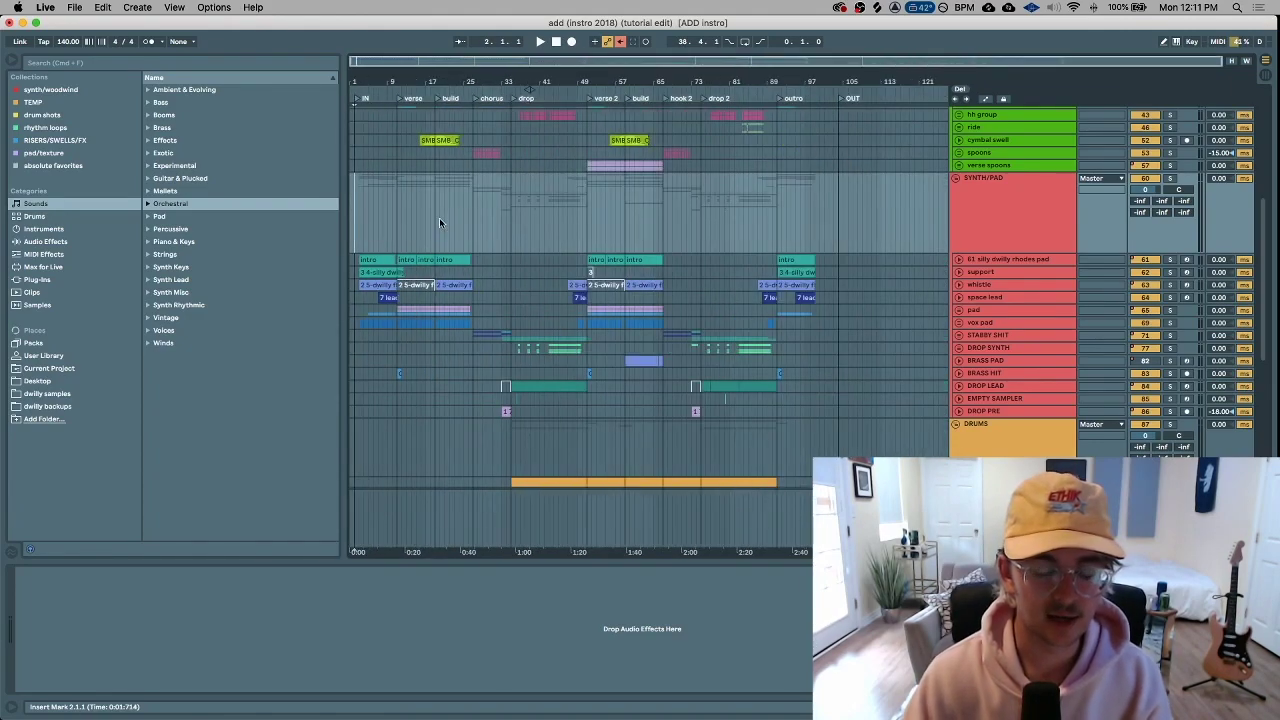
Collapse the SYNTH/PAD group and fold the kick midi track in the arrangement
{"action": "left_click", "coordinate": [1001, 197]}
{"action": "left_click_drag", "start_coordinate": [355, 135], "coordinate": [838, 520]}
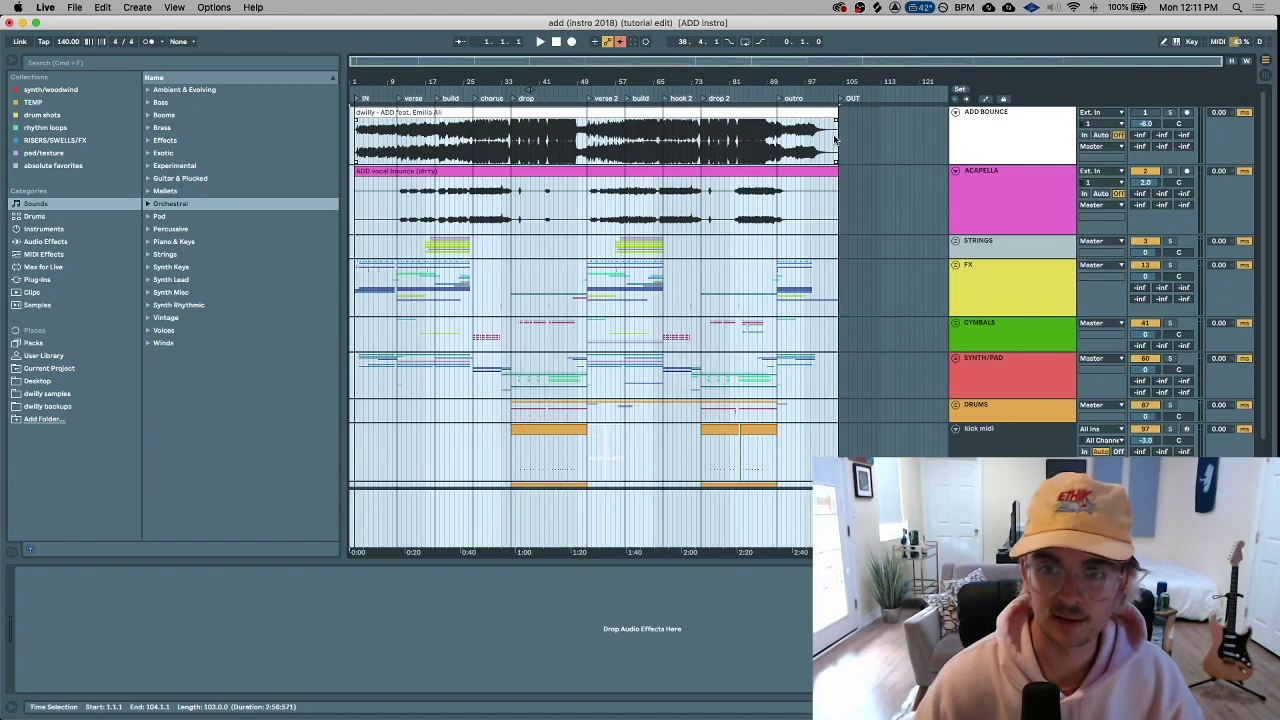
{"action": "key", "text": "super+d"}
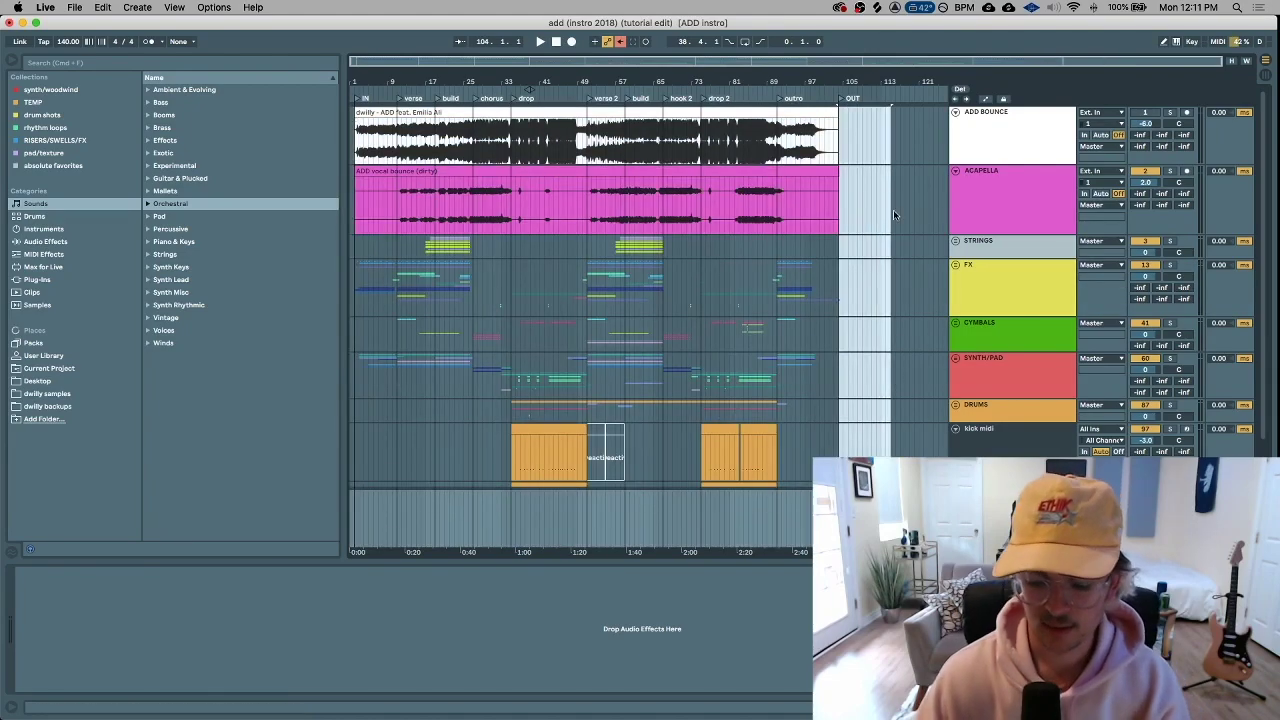
{"action": "left_click", "coordinate": [358, 147]}
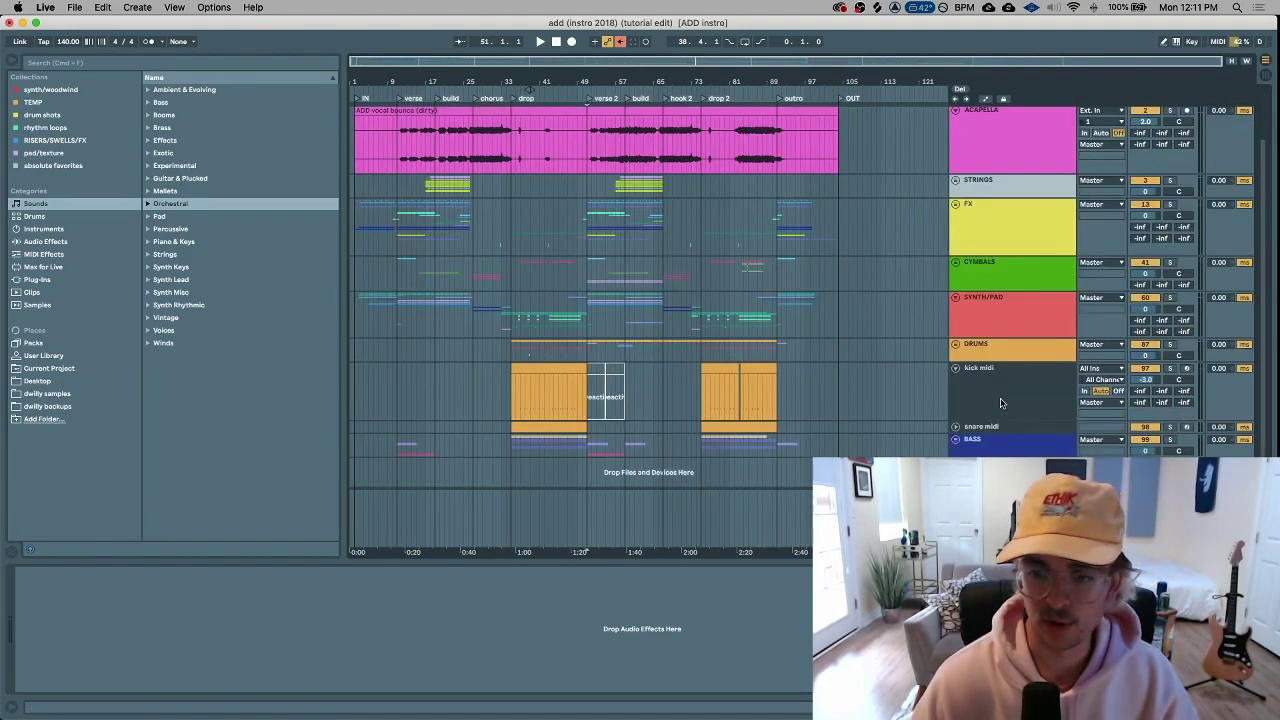
{"action": "left_click", "coordinate": [957, 371]}
{"action": "scroll", "coordinate": [600, 250], "scroll_direction": "up", "scroll_amount": 2}
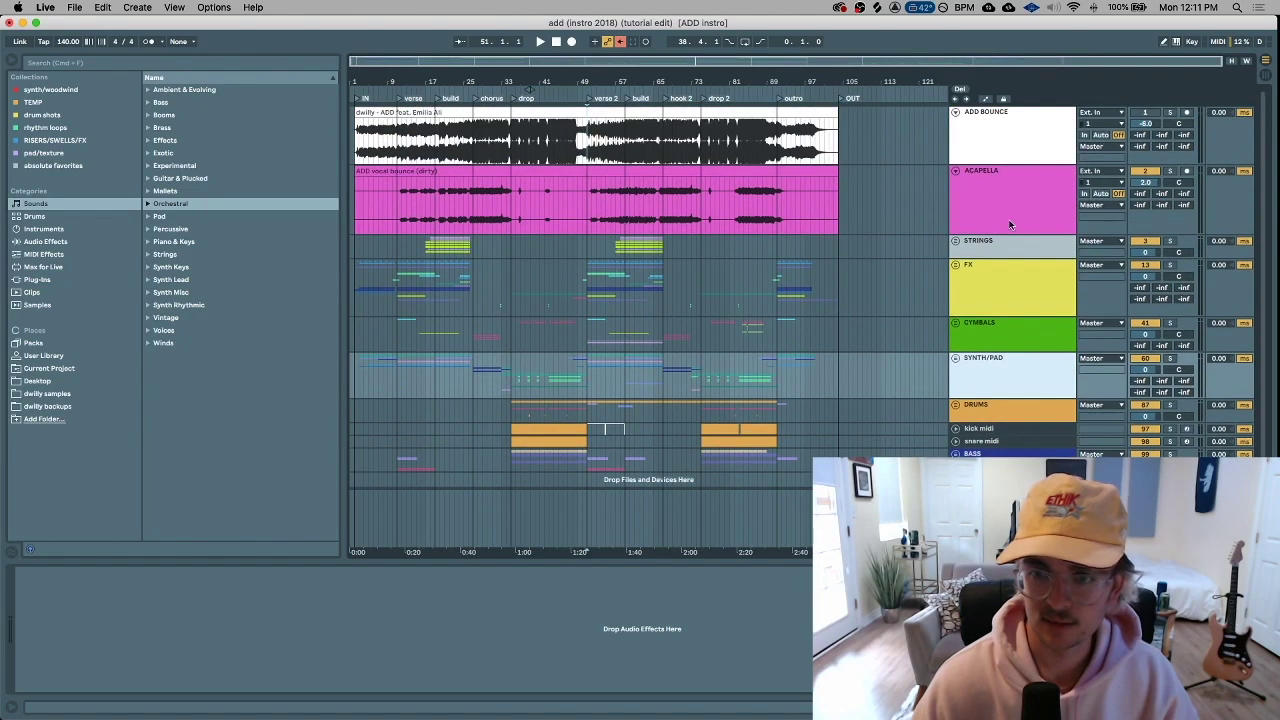
Play the arrangement from the chorus at bar 27 through the drop, and stop near verse 2
{"action": "left_click", "coordinate": [508, 148]}
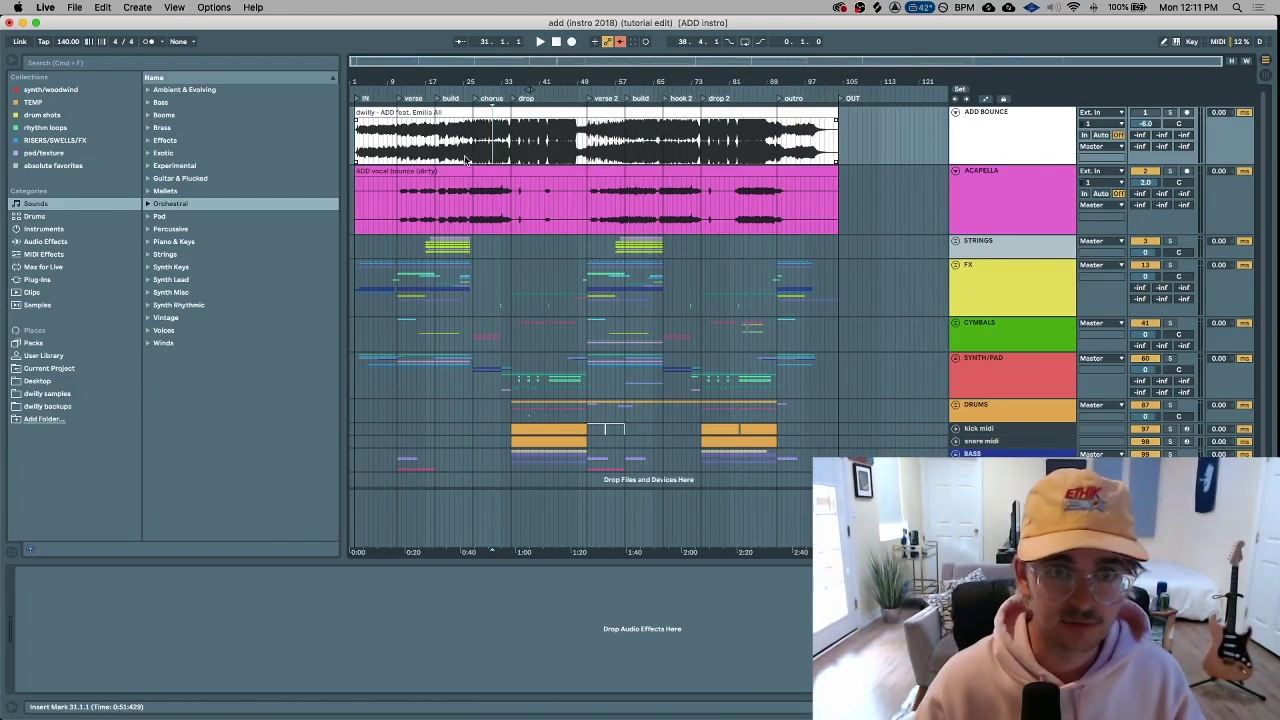
{"action": "key", "text": "space"}
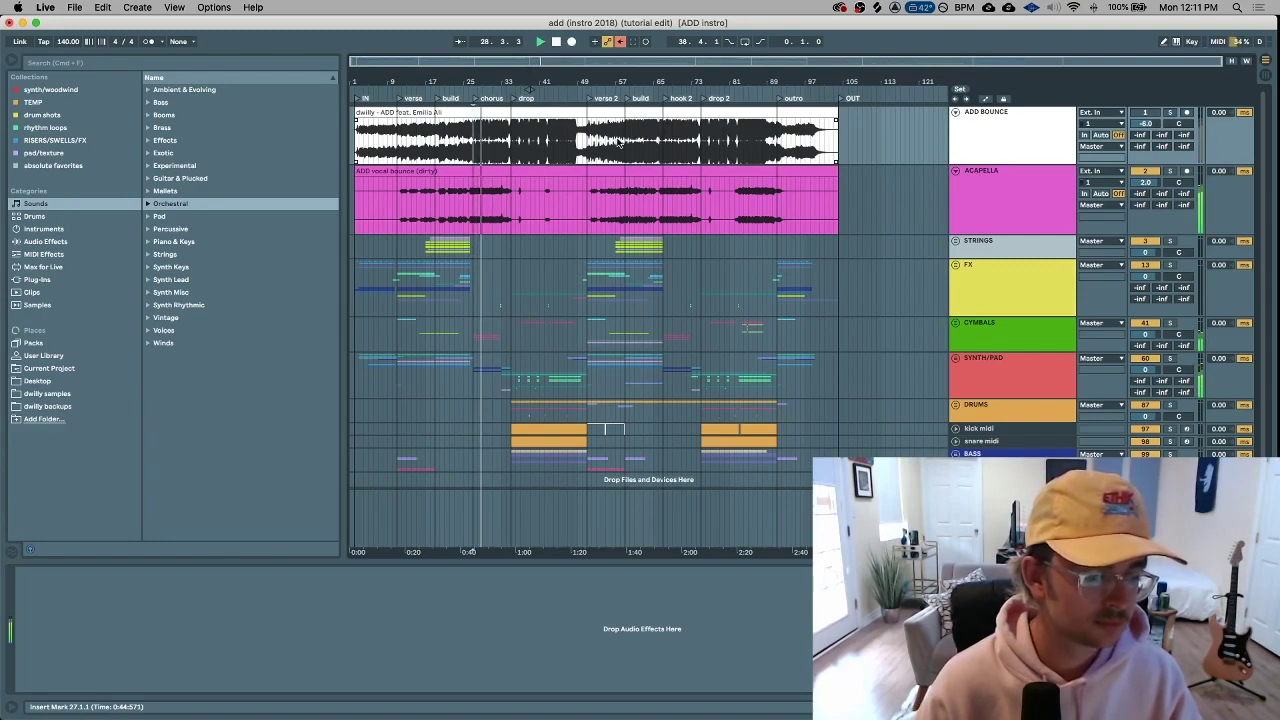
{"action": "left_click", "coordinate": [1052, 8]}
{"action": "left_click", "coordinate": [1052, 8]}
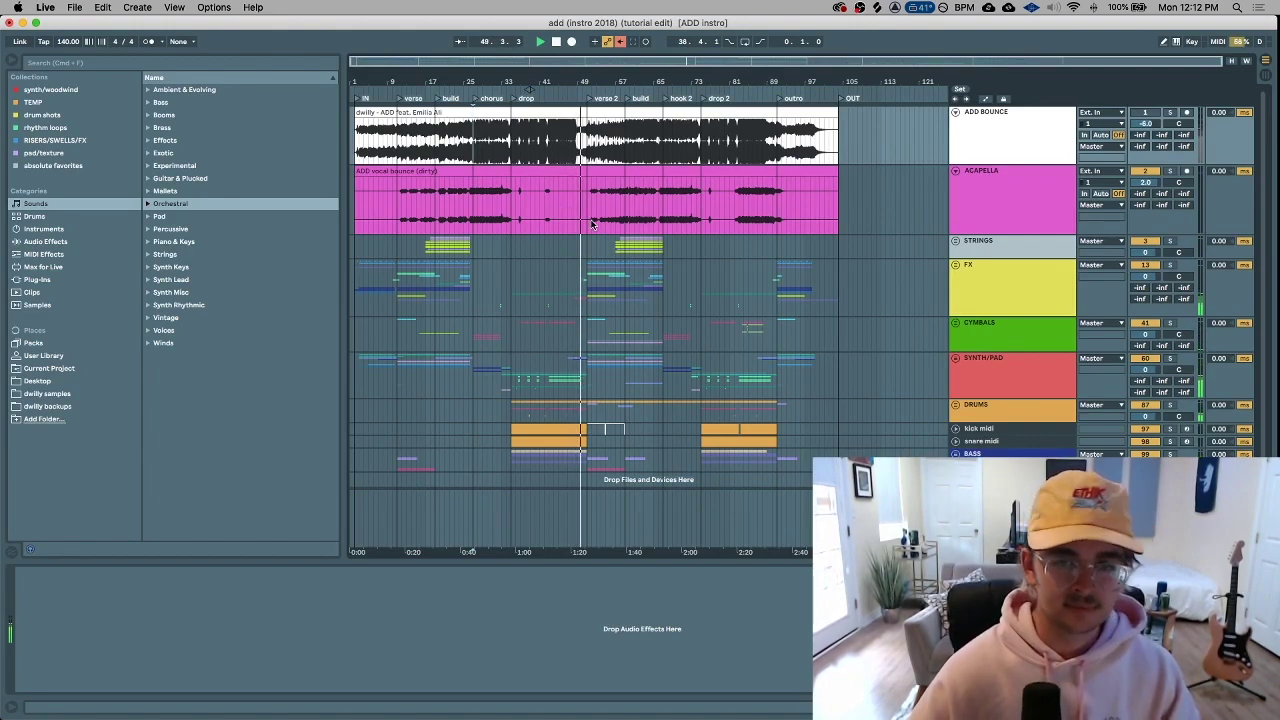
{"action": "key", "text": "space"}
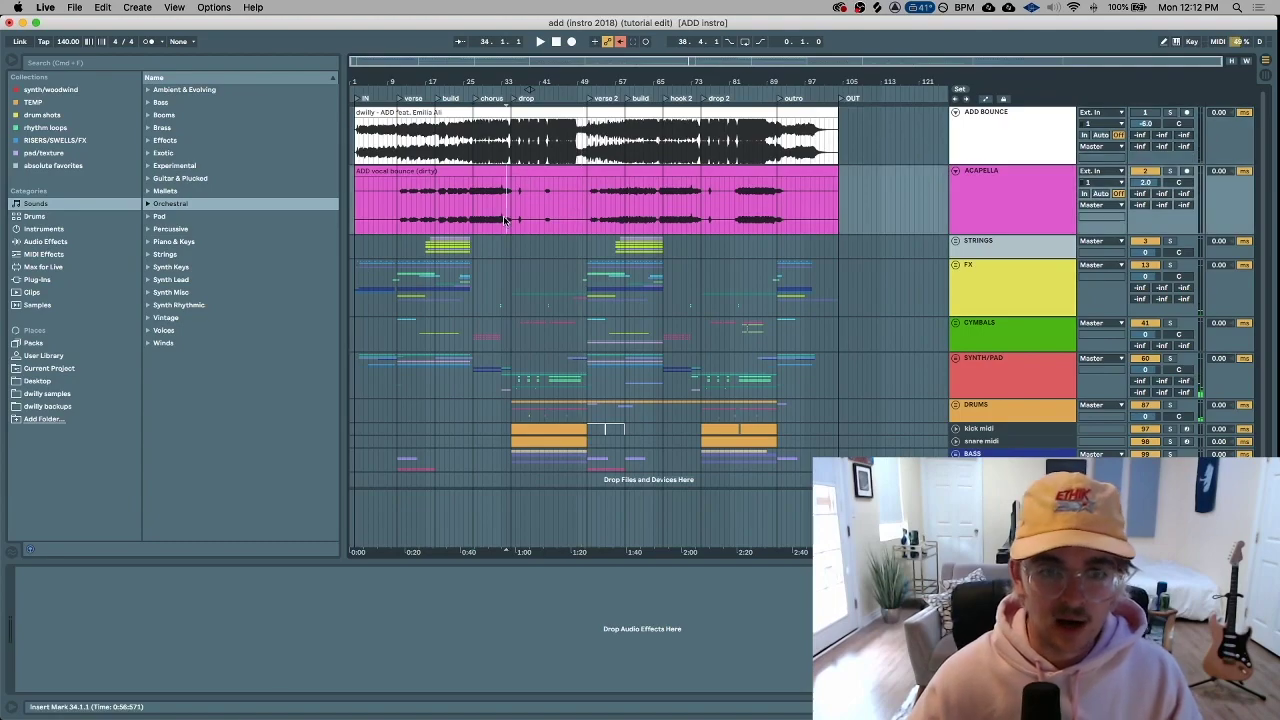
Fold the ACAPELLA track in the arrangement
{"action": "scroll", "coordinate": [558, 229], "scroll_direction": "up", "scroll_amount": 3}
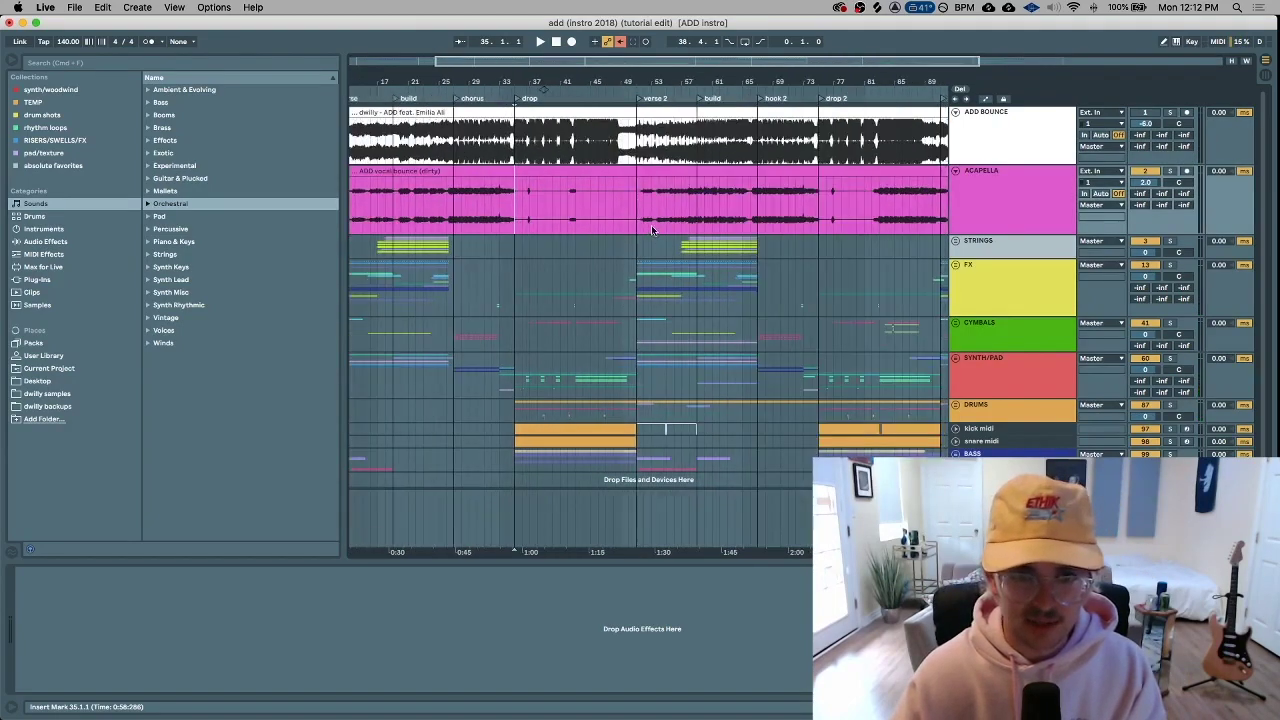
{"action": "scroll", "coordinate": [651, 229], "scroll_direction": "down", "scroll_amount": 3}
{"action": "left_click", "coordinate": [956, 171]}
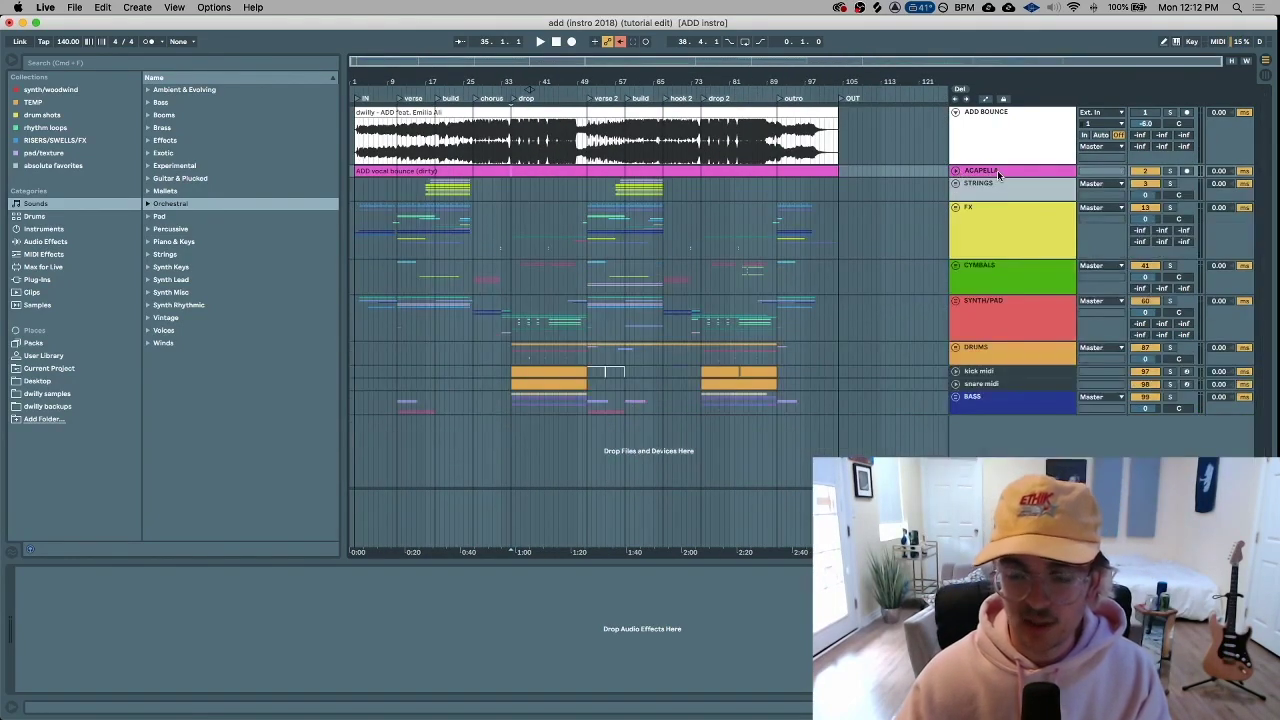
Expand the SYNTH/PAD group, unfold its DROP LEAD track and show that track's devices
{"action": "left_click", "coordinate": [986, 240]}
{"action": "left_click", "coordinate": [478, 241]}
{"action": "scroll", "coordinate": [478, 241], "scroll_direction": "up", "scroll_amount": 5}
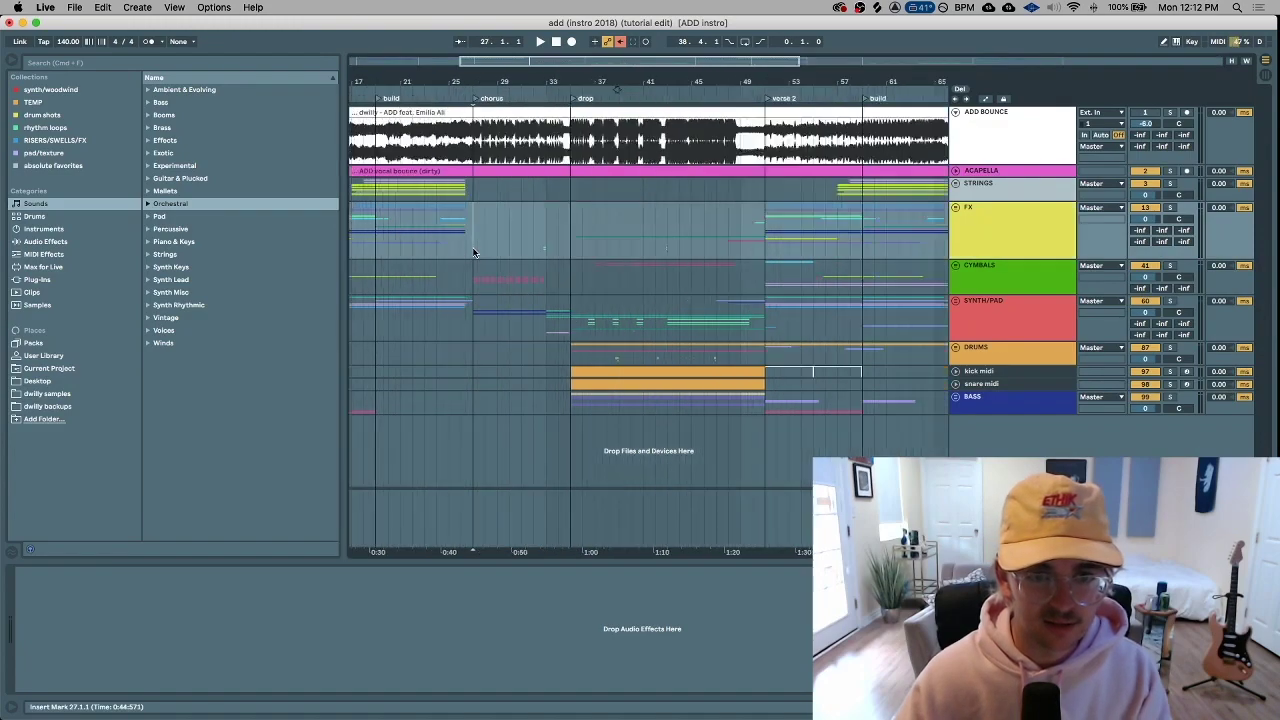
{"action": "scroll", "coordinate": [951, 250], "scroll_direction": "left", "scroll_amount": 10}
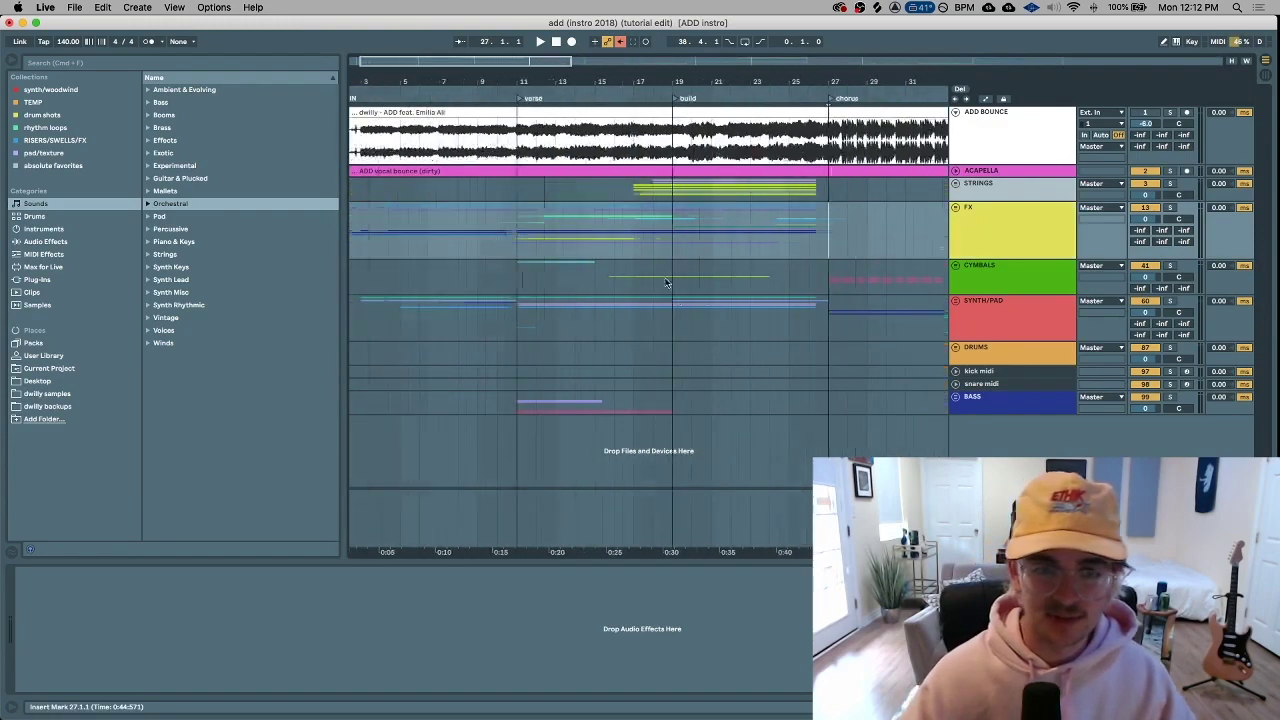
{"action": "left_click", "coordinate": [955, 302]}
{"action": "scroll", "coordinate": [870, 300], "scroll_direction": "down", "scroll_amount": 3}
{"action": "scroll", "coordinate": [857, 290], "scroll_direction": "right", "scroll_amount": 5}
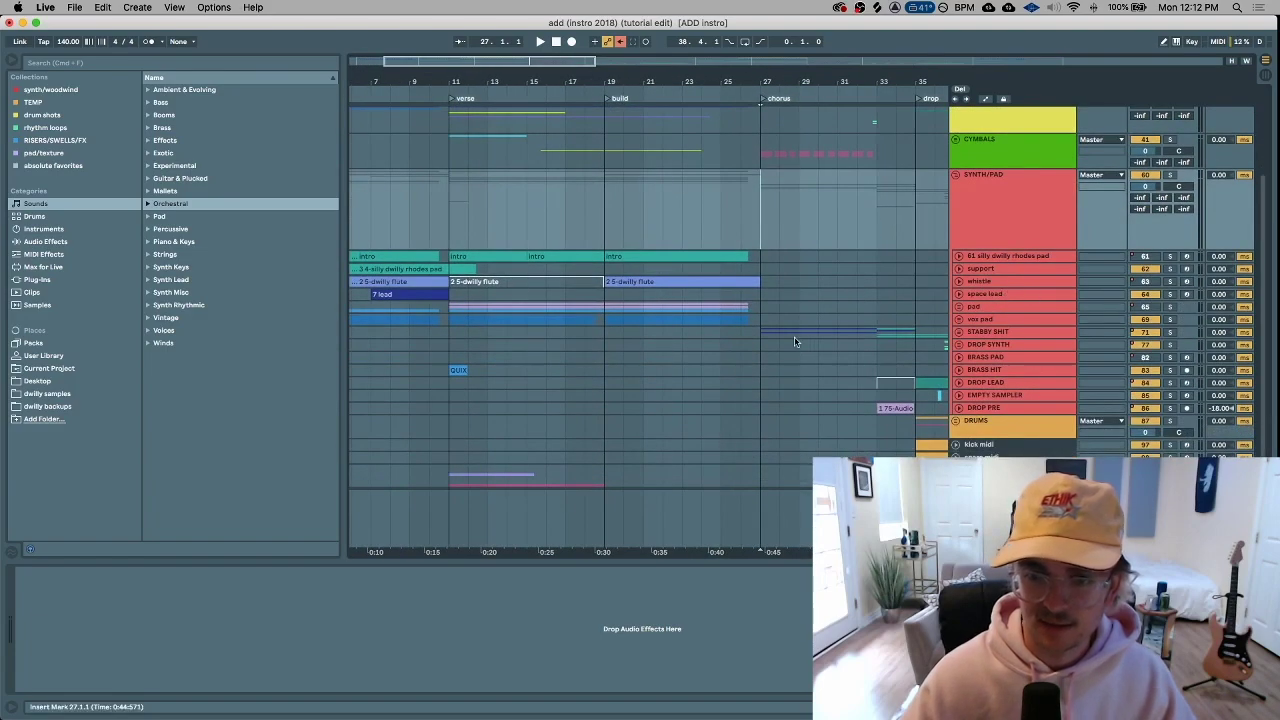
{"action": "left_click", "coordinate": [959, 383]}
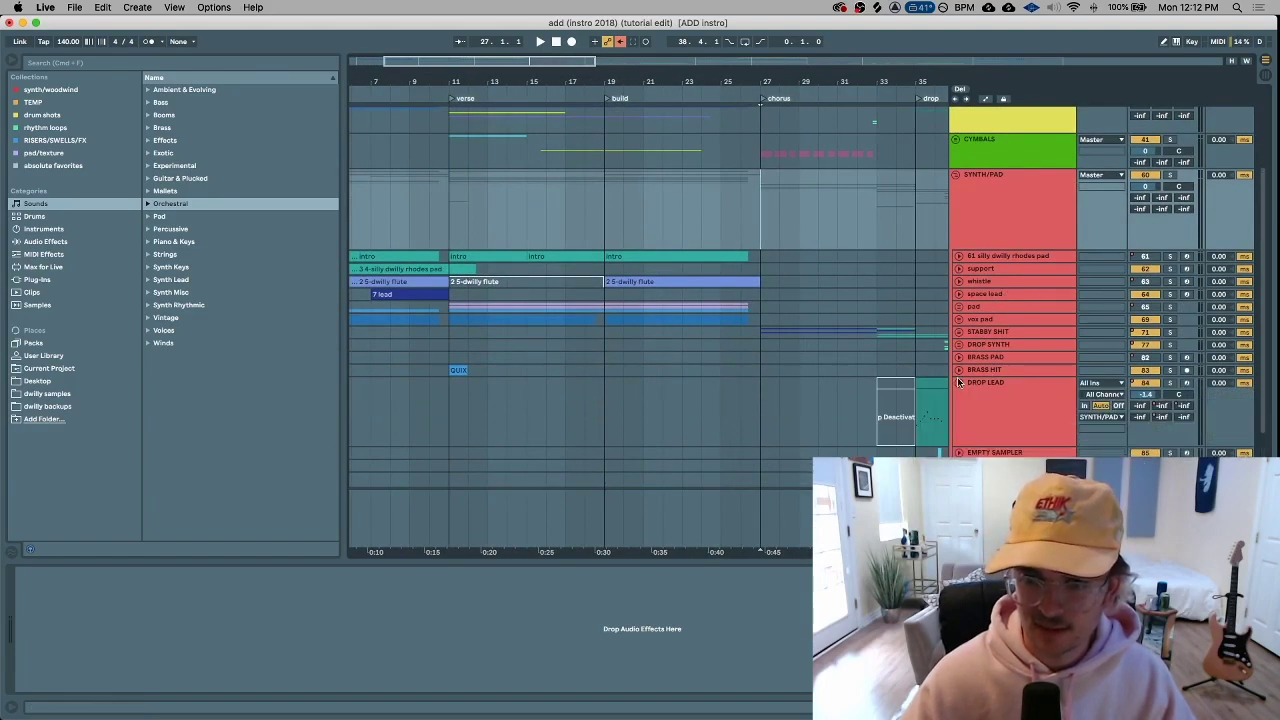
{"action": "scroll", "coordinate": [900, 394], "scroll_direction": "right", "scroll_amount": 3}
{"action": "left_click", "coordinate": [1000, 400]}
{"action": "scroll", "coordinate": [926, 384], "scroll_direction": "down", "scroll_amount": 1}
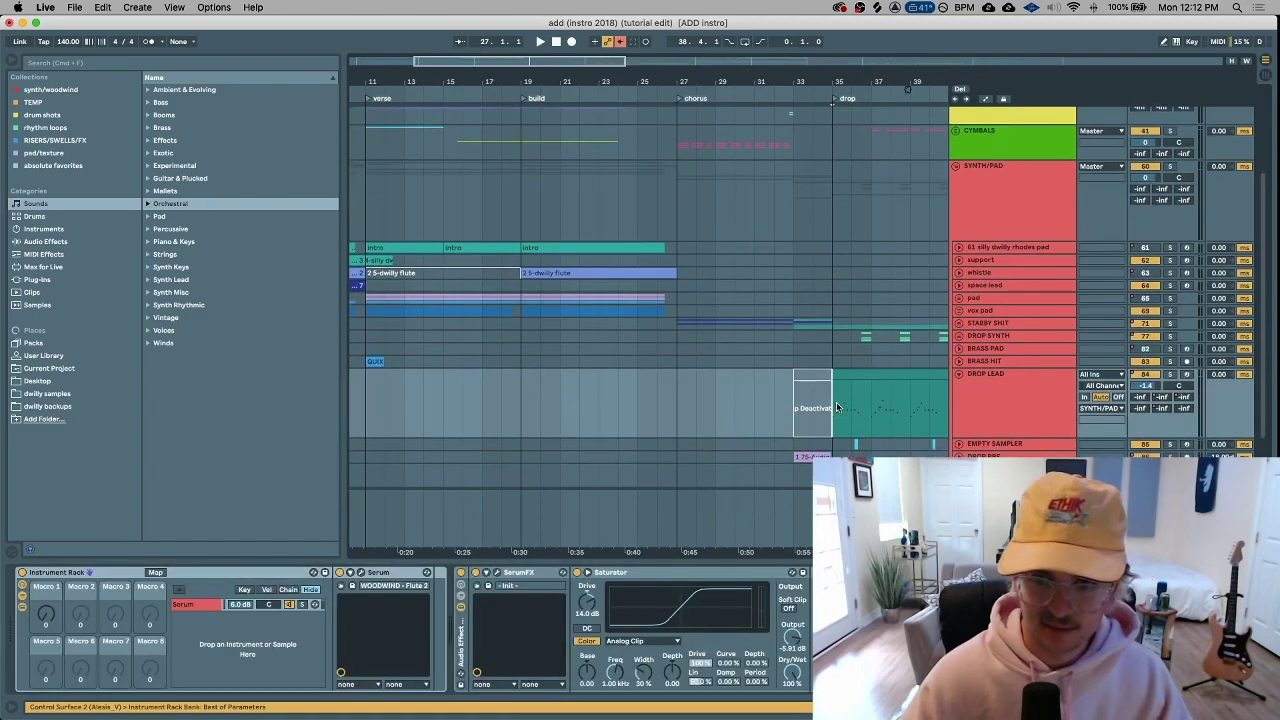
Select bars 35 to 39 of the DROP LEAD clip at the start of the drop
{"action": "scroll", "coordinate": [820, 408], "scroll_direction": "up", "scroll_amount": 6}
{"action": "left_click_drag", "start_coordinate": [760, 410], "coordinate": [930, 412]}
{"action": "scroll", "coordinate": [820, 414], "scroll_direction": "down", "scroll_amount": 4}
{"action": "left_click_drag", "start_coordinate": [804, 416], "coordinate": [868, 422]}
{"action": "scroll", "coordinate": [823, 430], "scroll_direction": "up", "scroll_amount": 4}
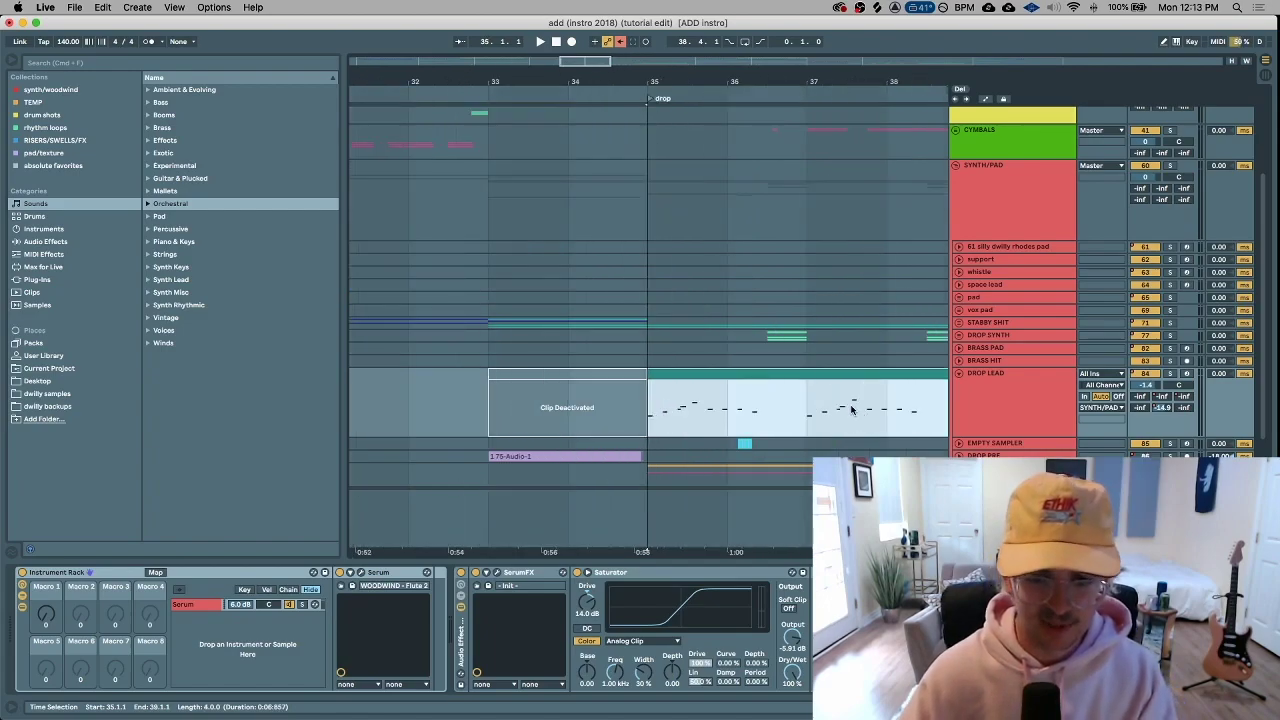
Open the Serum instrument window of DROP LEAD and arm the track for recording
{"action": "left_click", "coordinate": [375, 574]}
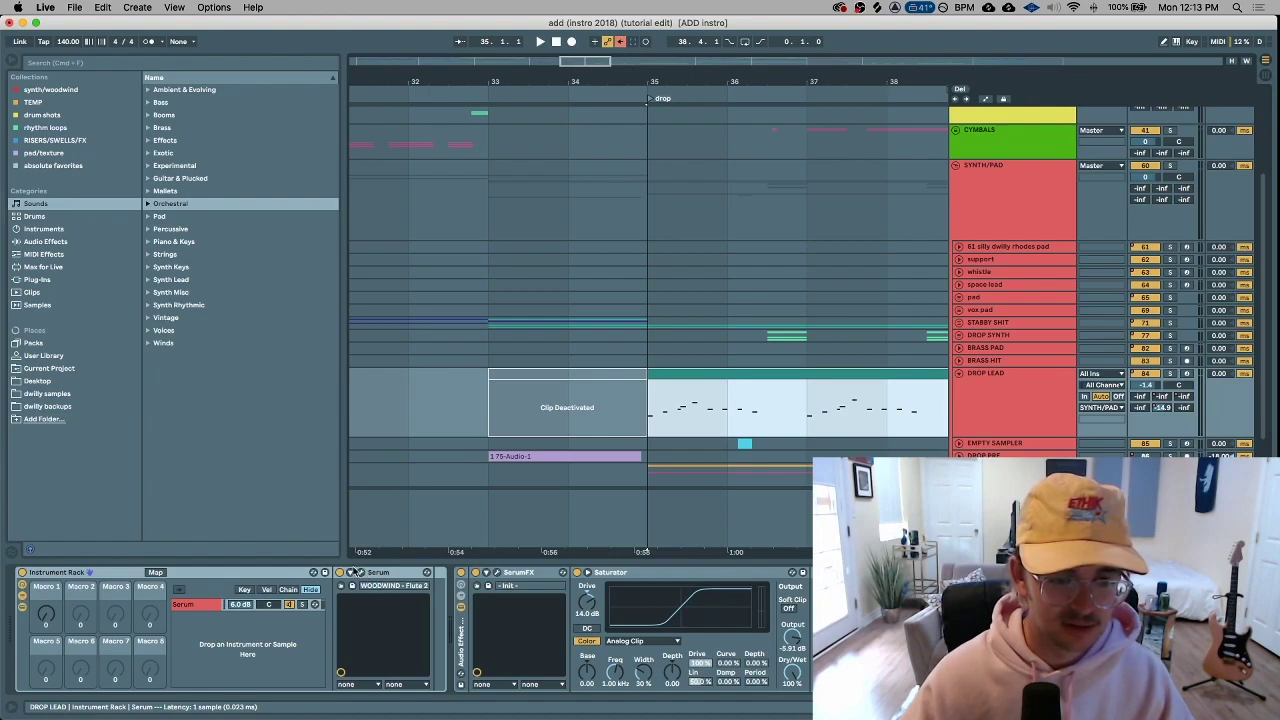
{"action": "left_click", "coordinate": [362, 573]}
{"action": "left_click_drag", "start_coordinate": [330, 64], "coordinate": [634, 32]}
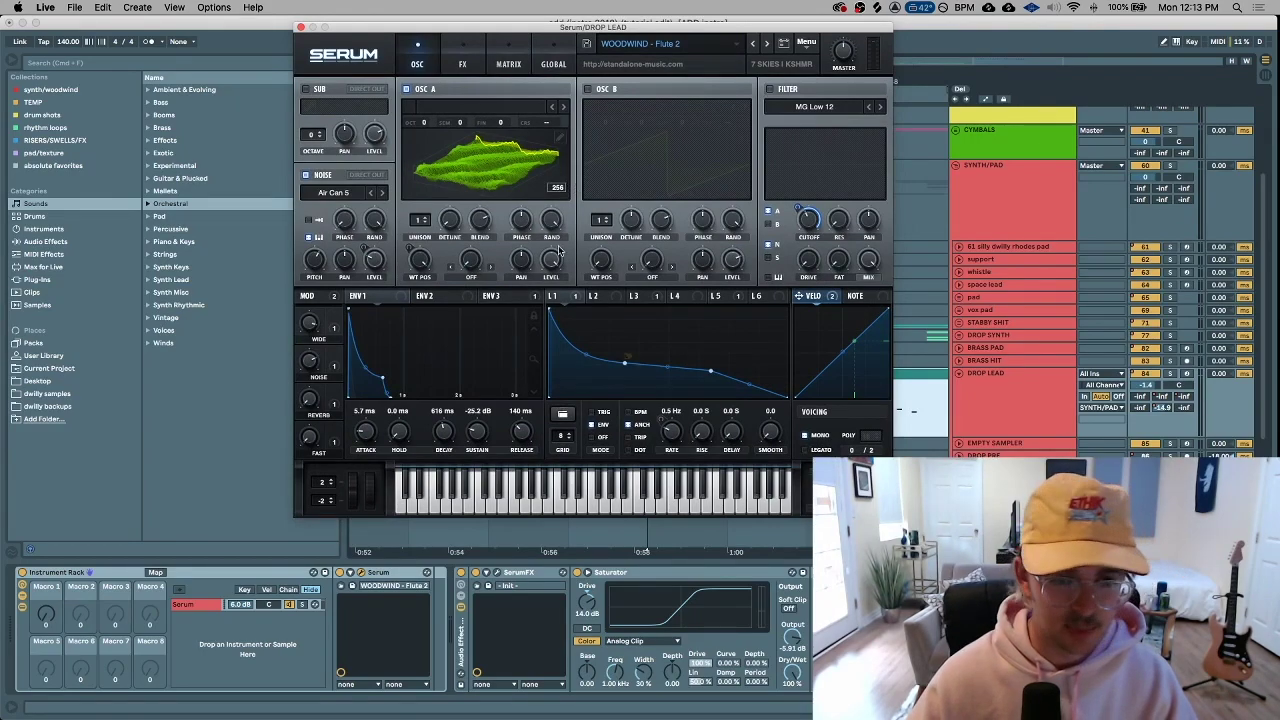
{"action": "left_click_drag", "start_coordinate": [675, 37], "coordinate": [662, 38]}
{"action": "left_click", "coordinate": [1187, 373]}
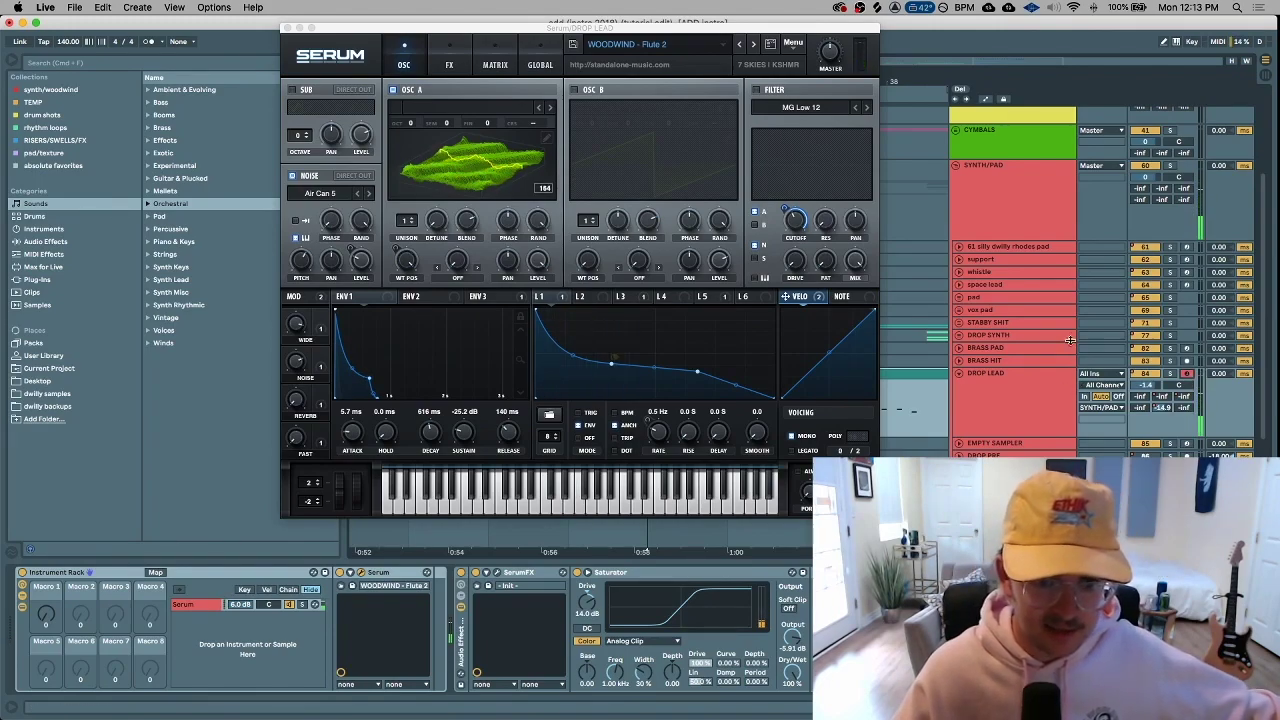
Examine Serum's ENV 1, ENV 2 and ENV 3 settings for the flute preset, and close the plug-in window
{"action": "left_click", "coordinate": [420, 297]}
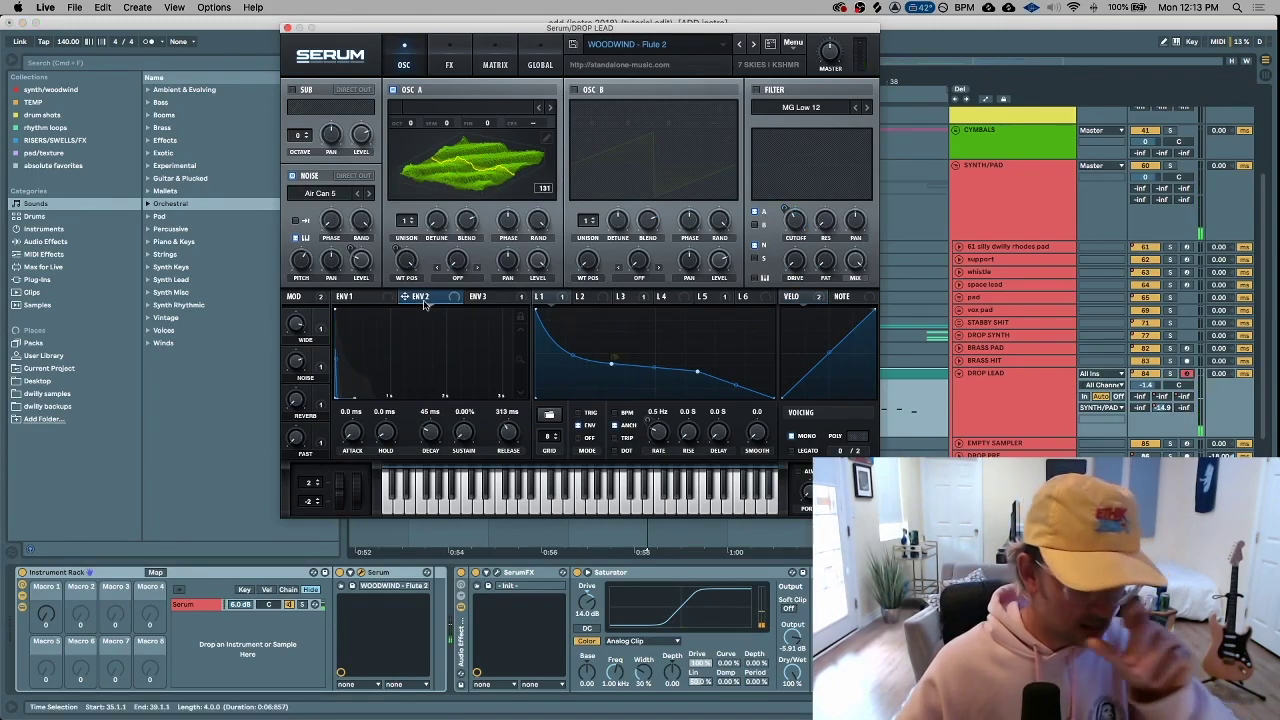
{"action": "left_click", "coordinate": [352, 297]}
{"action": "left_click", "coordinate": [424, 299]}
{"action": "left_click", "coordinate": [376, 299]}
{"action": "left_click", "coordinate": [450, 297]}
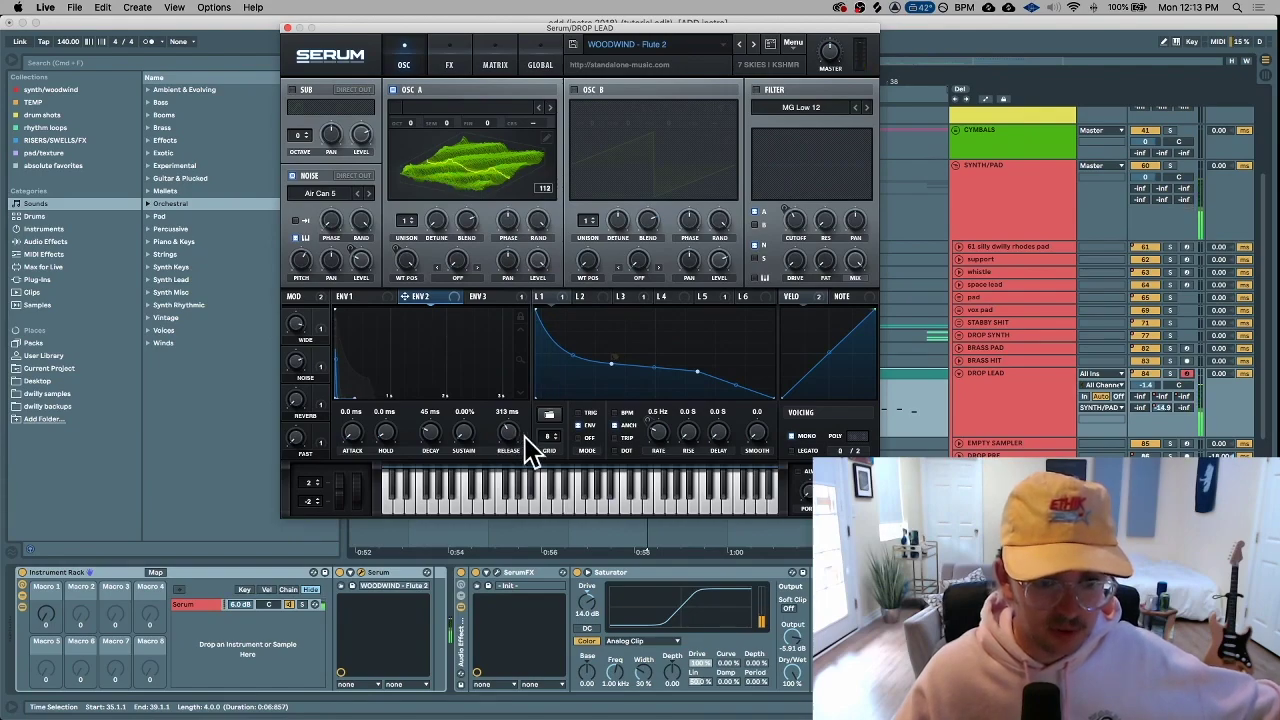
{"action": "left_click", "coordinate": [356, 298]}
{"action": "left_click", "coordinate": [418, 297]}
{"action": "left_click", "coordinate": [478, 297]}
{"action": "left_click", "coordinate": [418, 297]}
{"action": "left_click", "coordinate": [345, 297]}
{"action": "left_click", "coordinate": [418, 297]}
{"action": "left_click", "coordinate": [498, 295]}
{"action": "left_click", "coordinate": [430, 297]}
{"action": "left_click", "coordinate": [345, 295]}
{"action": "left_click", "coordinate": [441, 296]}
{"action": "left_click", "coordinate": [482, 297]}
{"action": "left_click", "coordinate": [350, 297]}
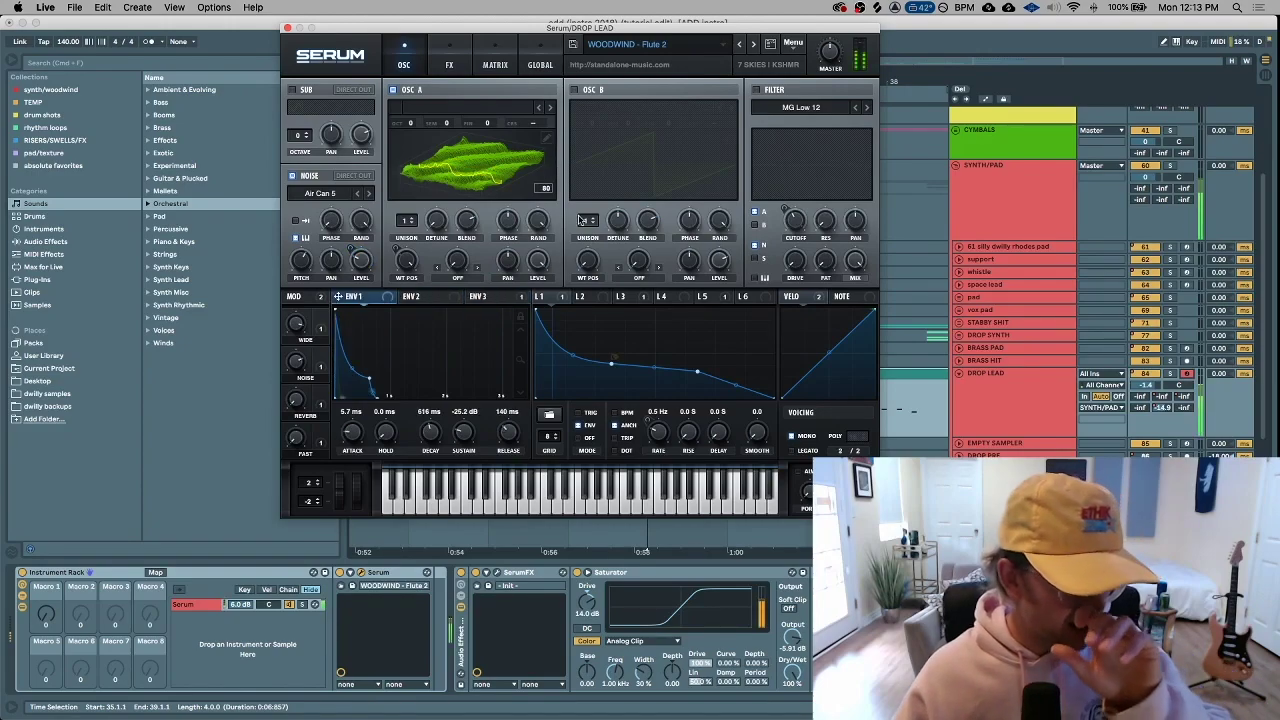
{"action": "left_click", "coordinate": [420, 298]}
{"action": "left_click", "coordinate": [288, 29]}
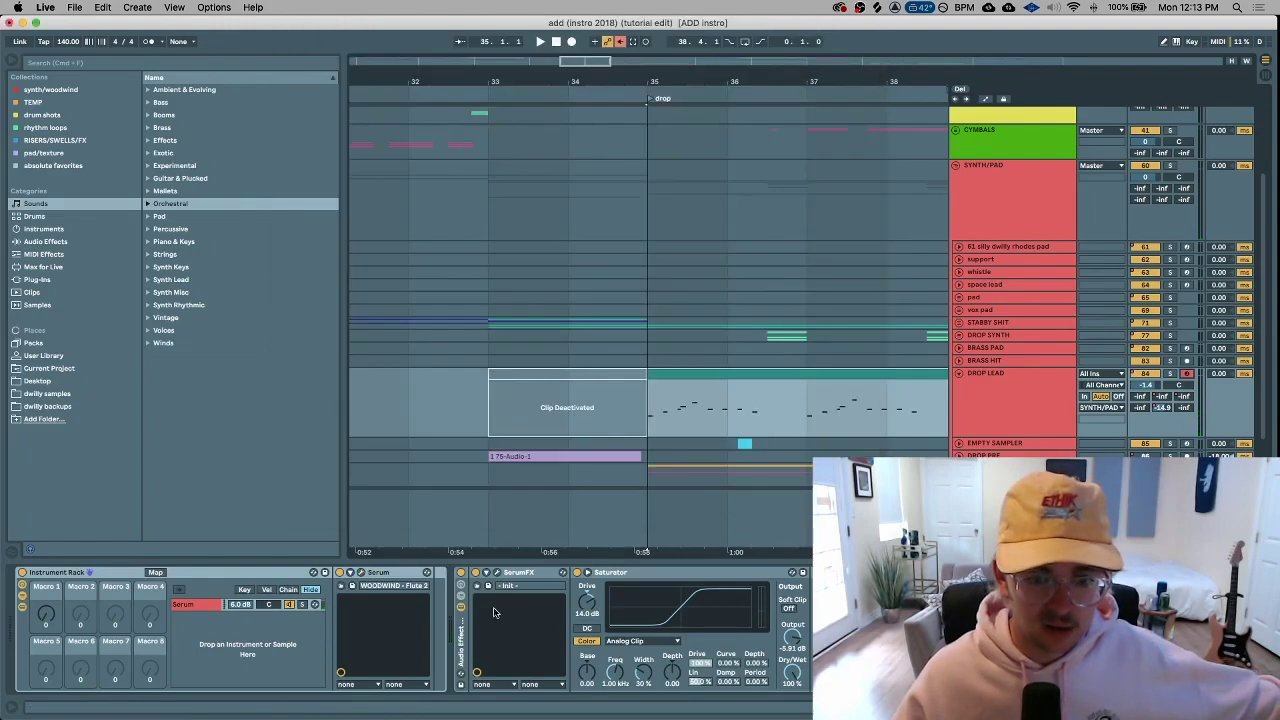
Collapse the devices in DROP LEAD's audio effect rack, from SerumFX through VolumeShaper4
{"action": "double_click", "coordinate": [520, 573]}
{"action": "double_click", "coordinate": [548, 575]}
{"action": "double_click", "coordinate": [552, 573]}
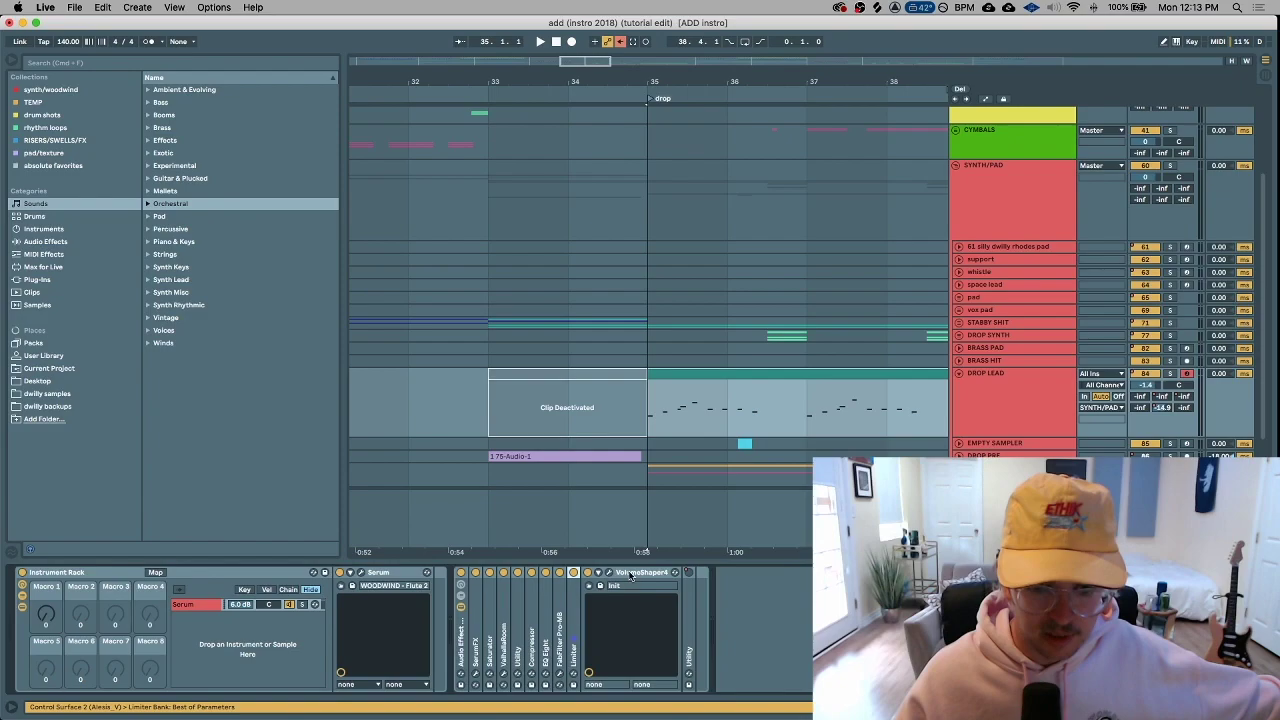
{"action": "double_click", "coordinate": [630, 573]}
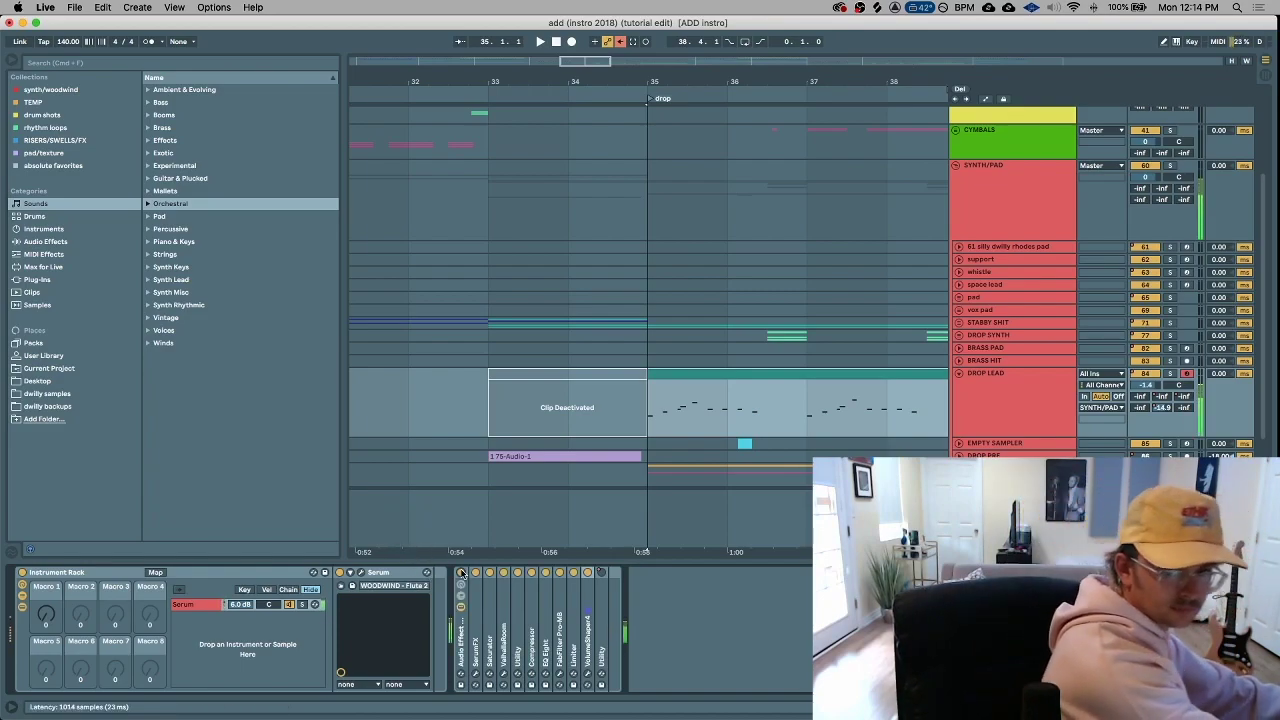
Examine SerumFX, Saturator, ValhallaRoom and Utility in the DROP LEAD effect rack by expanding and collapsing each one in turn
{"action": "double_click", "coordinate": [477, 632]}
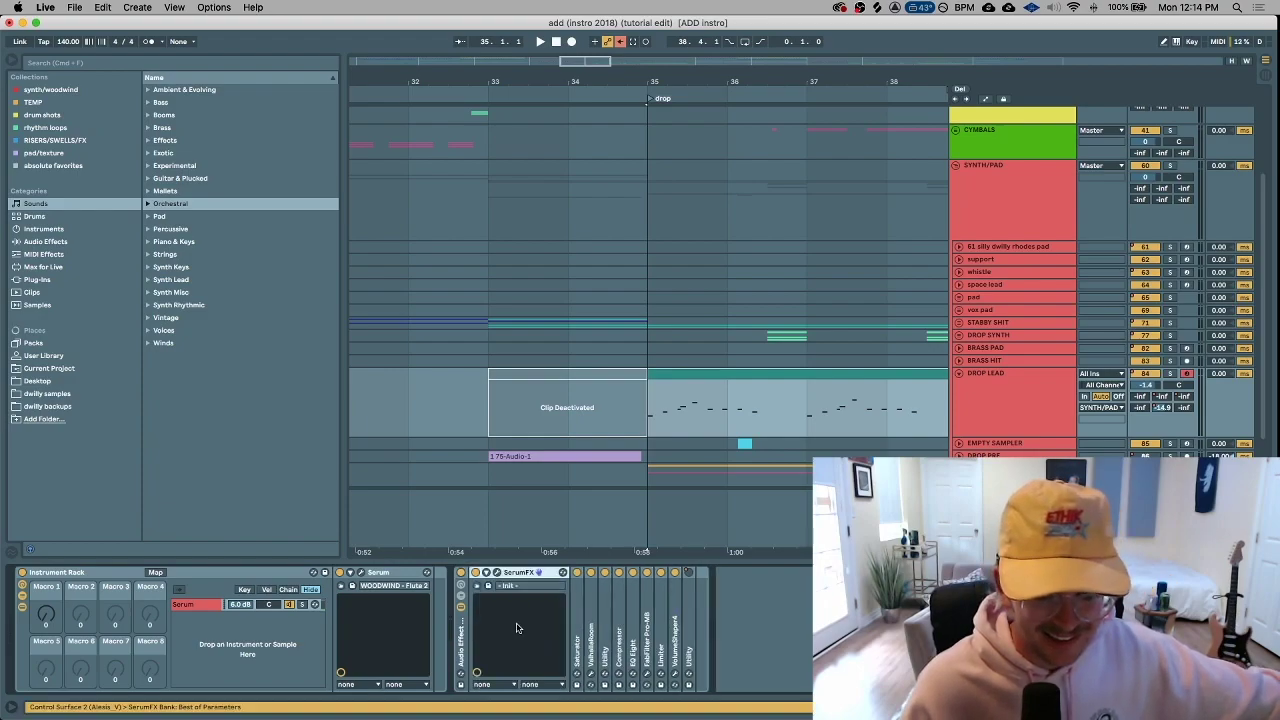
{"action": "double_click", "coordinate": [520, 571]}
{"action": "double_click", "coordinate": [492, 627]}
{"action": "double_click", "coordinate": [532, 575]}
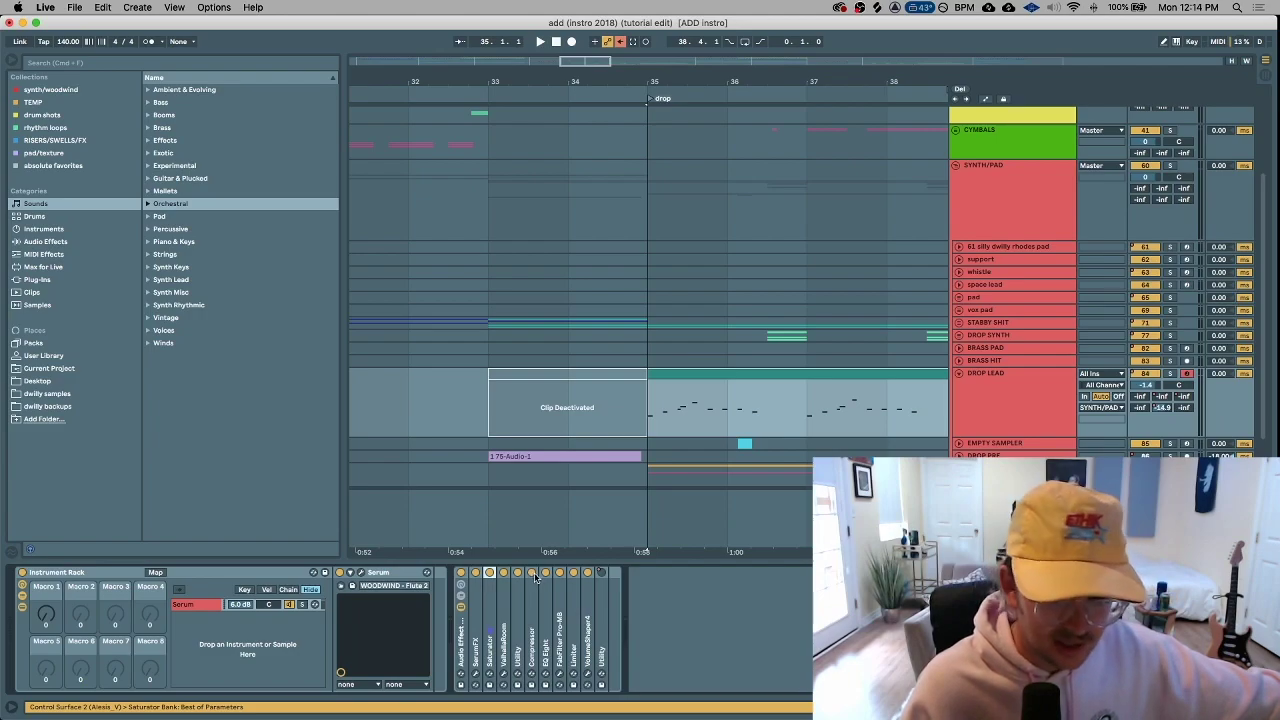
{"action": "double_click", "coordinate": [505, 628]}
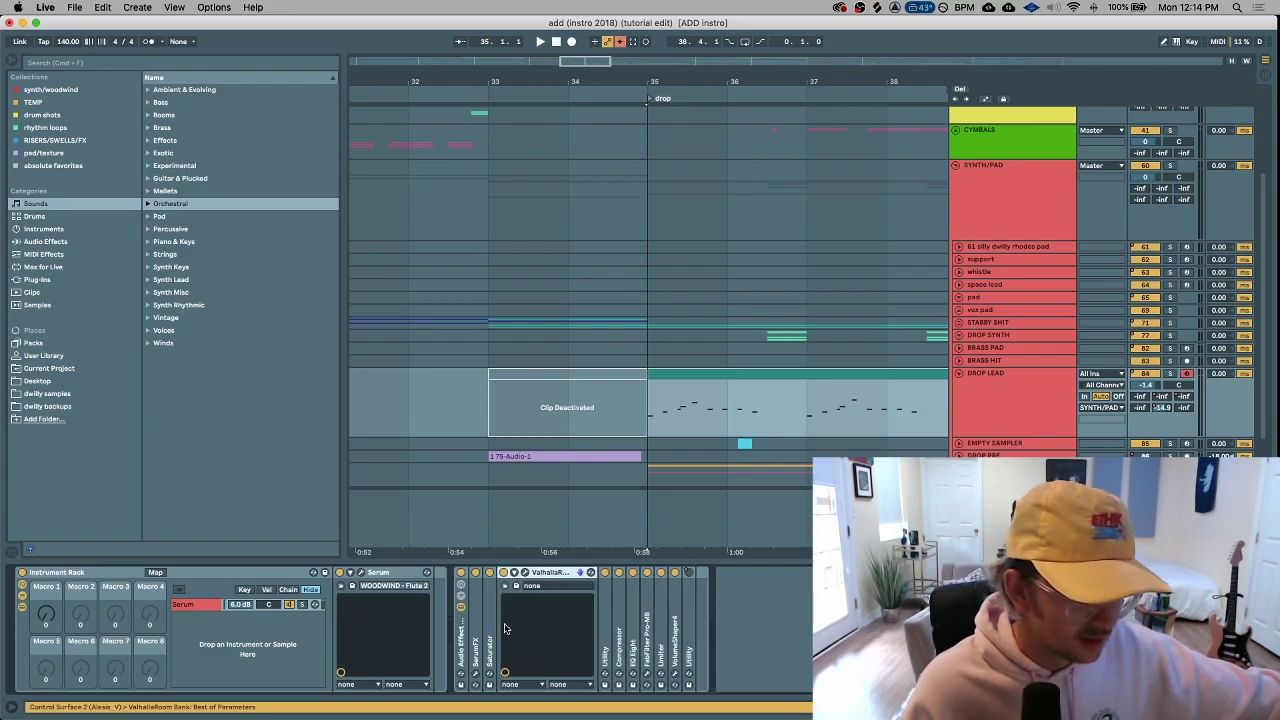
{"action": "double_click", "coordinate": [543, 573]}
{"action": "double_click", "coordinate": [517, 632]}
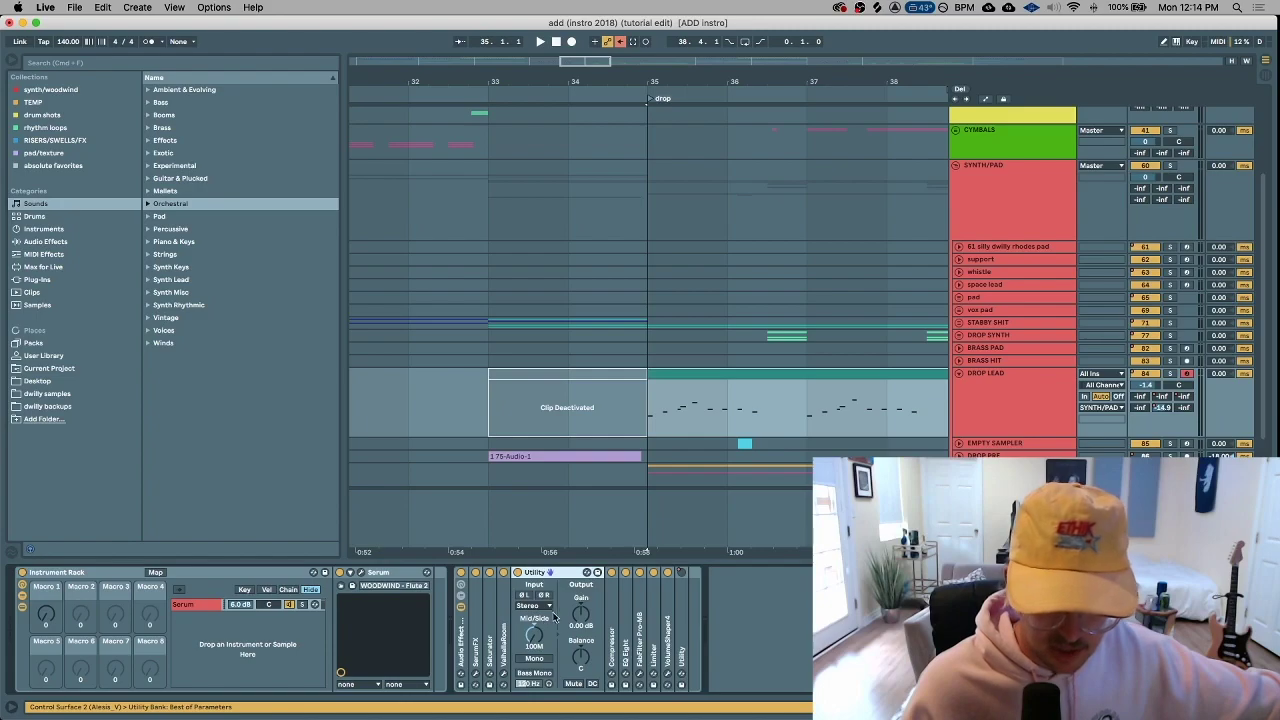
{"action": "double_click", "coordinate": [560, 577]}
Expand SerumFX in DROP LEAD's effect rack, switch off the effects that follow it, and open the SerumFX window
{"action": "double_click", "coordinate": [477, 636]}
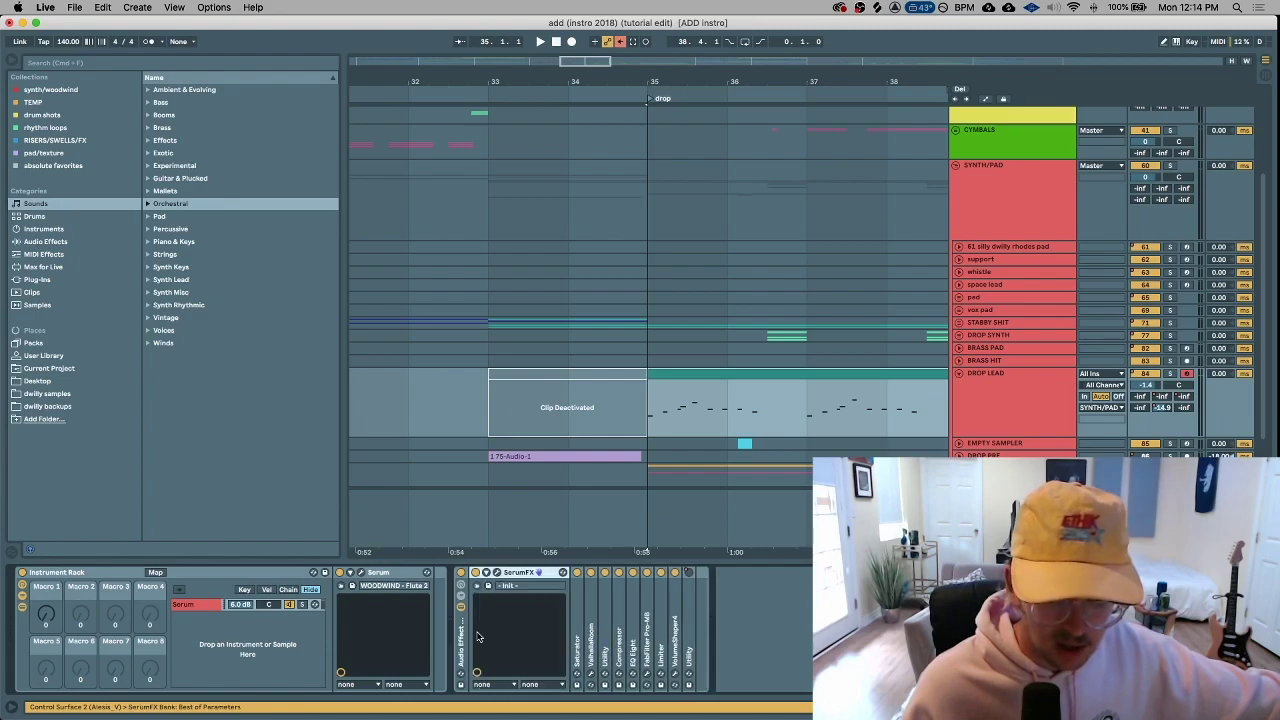
{"action": "left_click", "coordinate": [590, 574]}
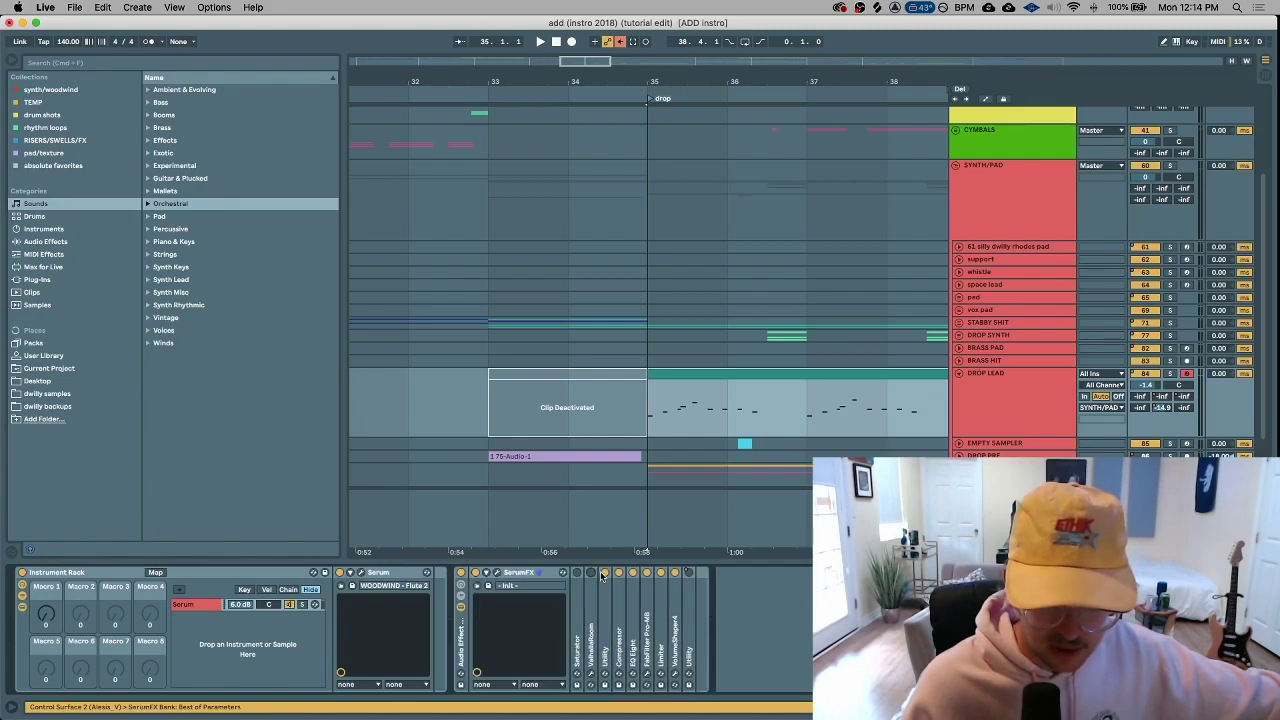
{"action": "left_click", "coordinate": [618, 574]}
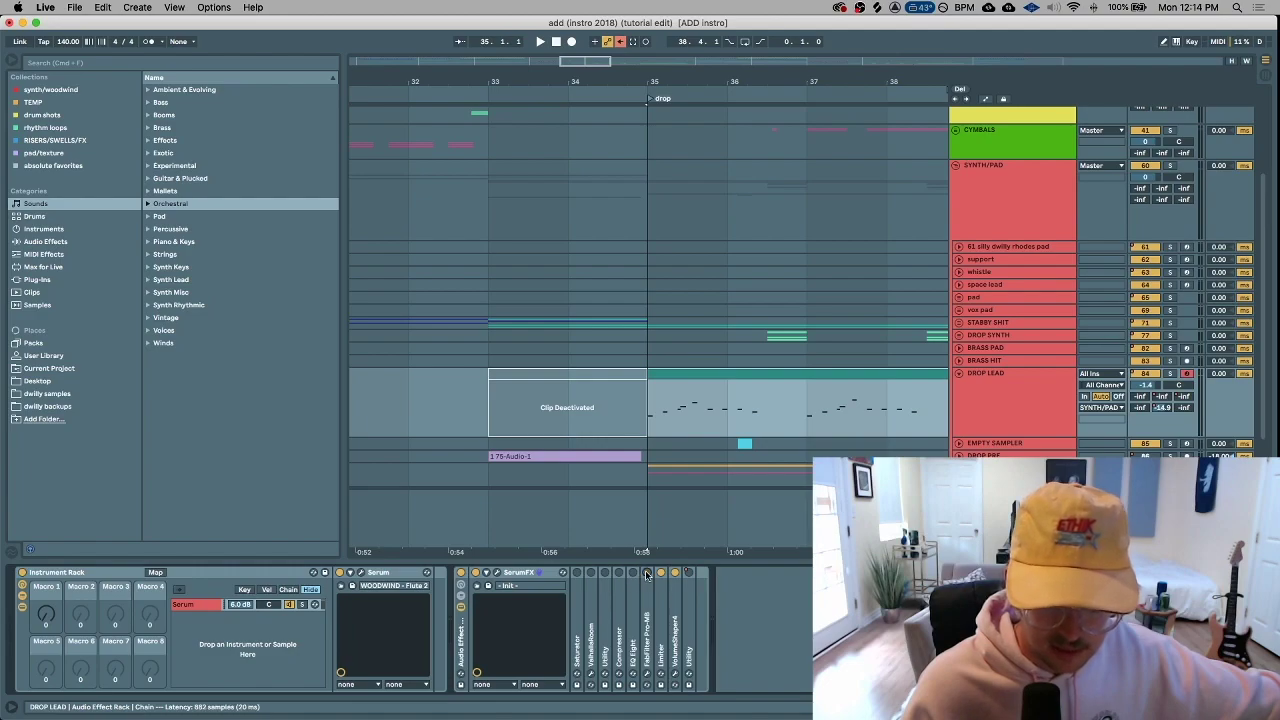
{"action": "left_click", "coordinate": [497, 575]}
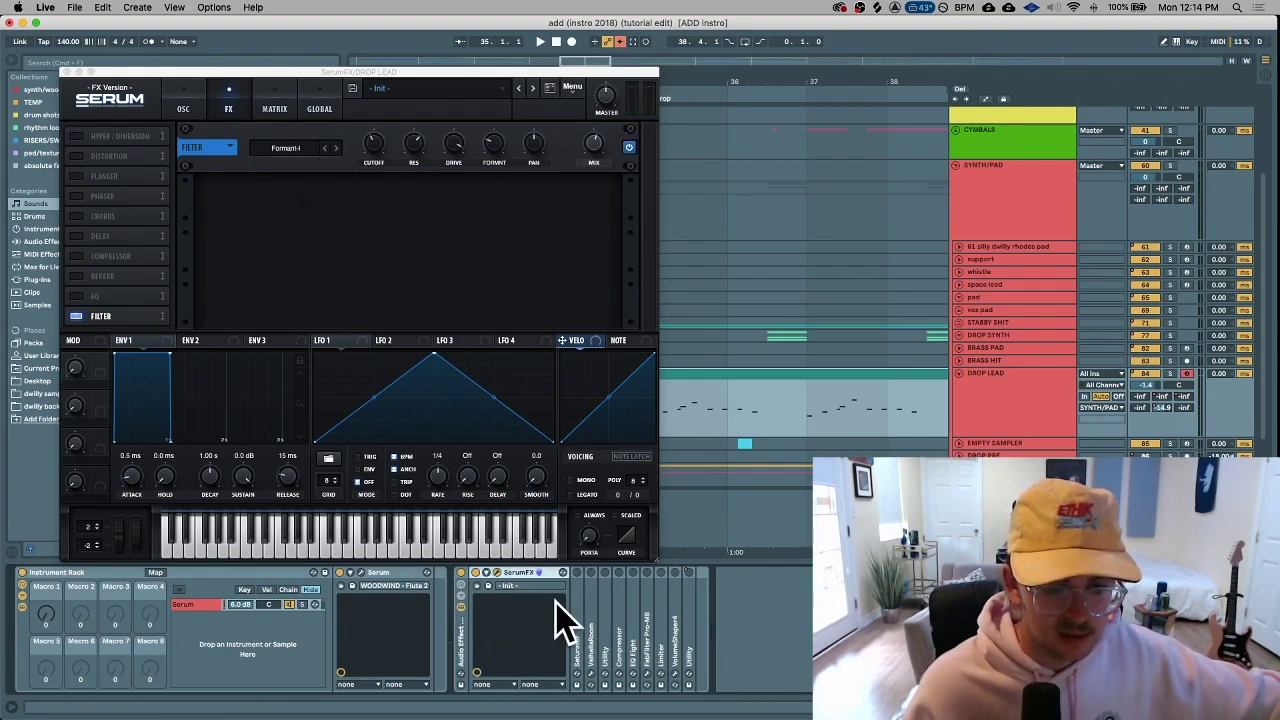
Check the filter type choices in SerumFX, play the lead briefly, fold the DROP LEAD track and show SerumFX's configured parameters
{"action": "left_click", "coordinate": [300, 149]}
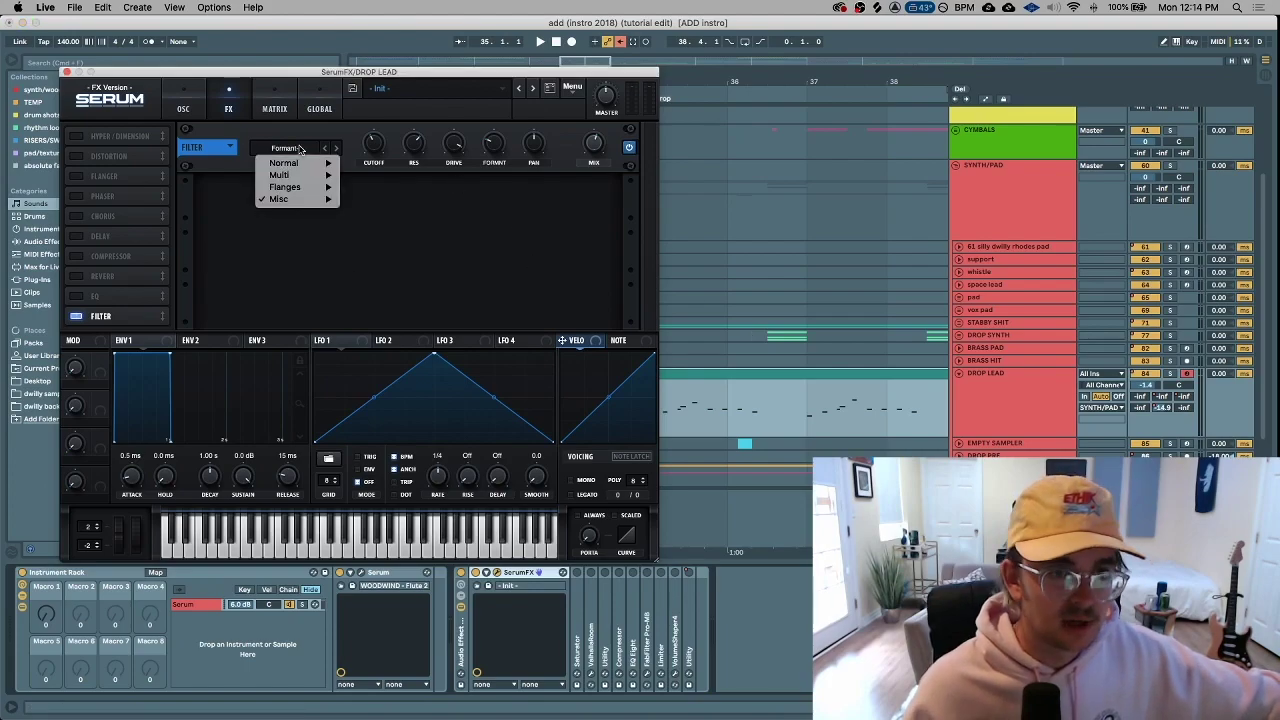
{"action": "left_click", "coordinate": [321, 138]}
{"action": "key", "text": "space"}
{"action": "key", "text": "space"}
{"action": "left_click", "coordinate": [958, 373]}
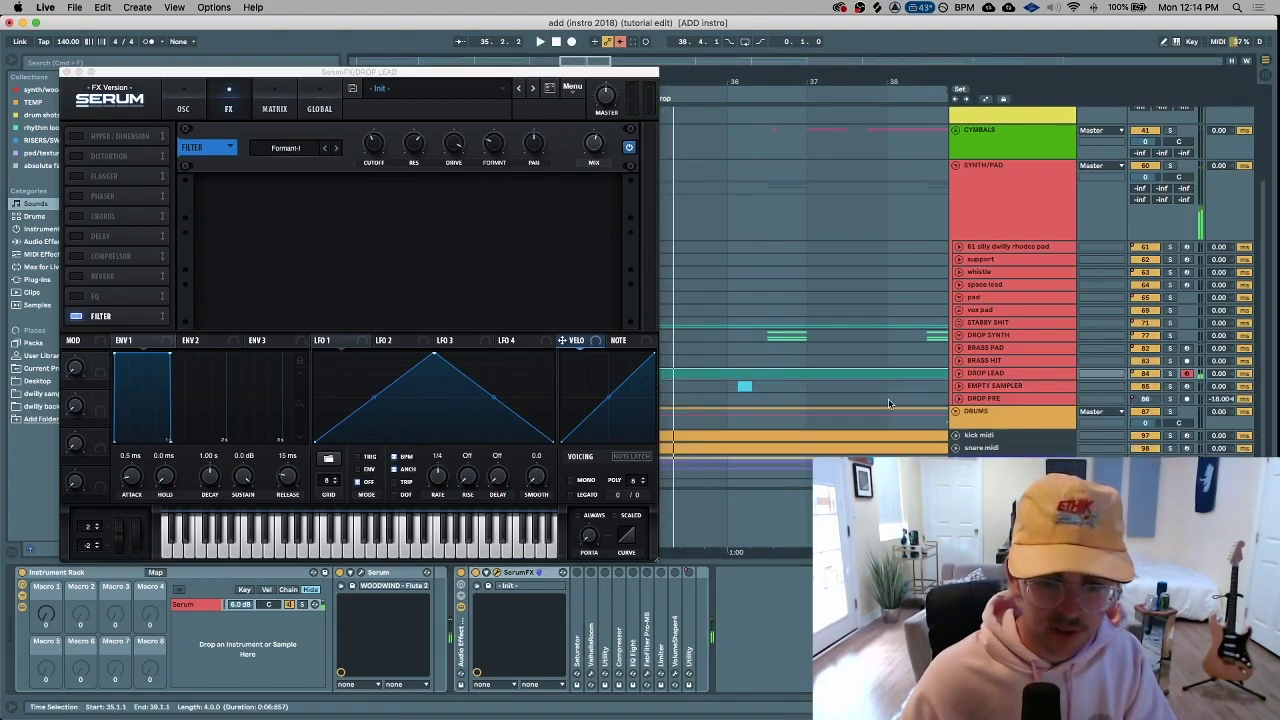
{"action": "left_click", "coordinate": [487, 573]}
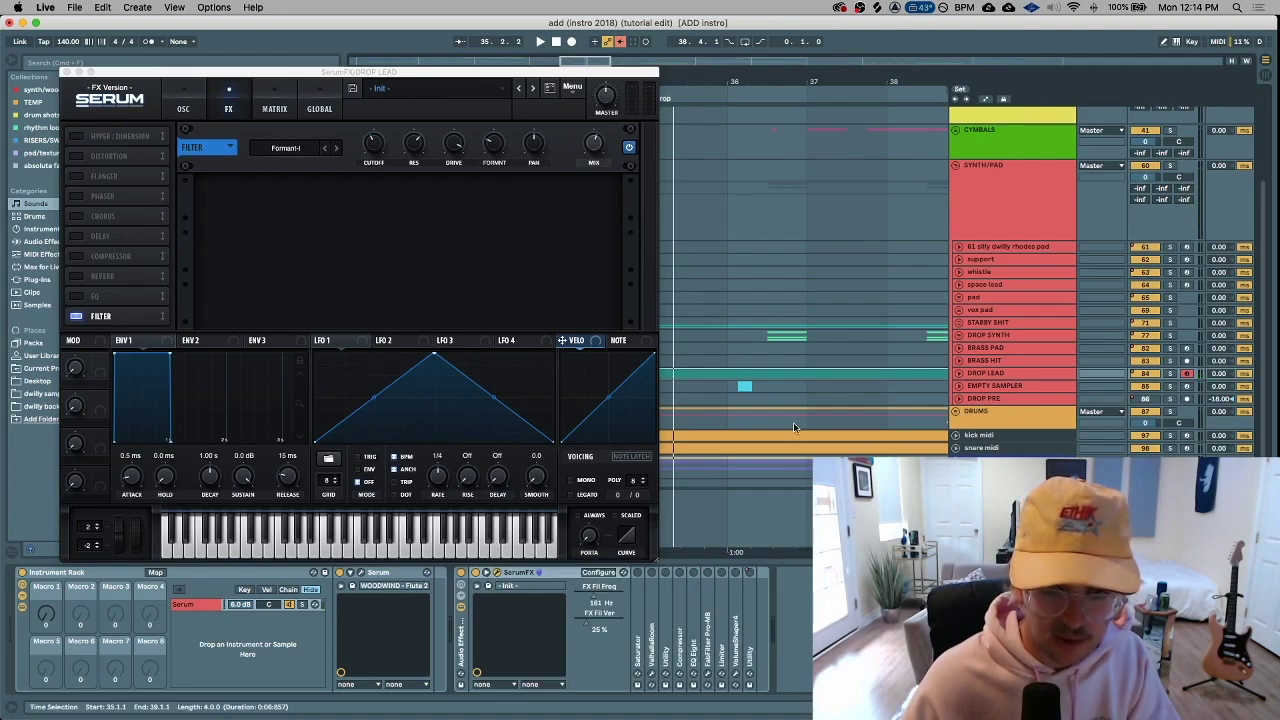
Compare the lead with SerumFX's Formant-I filter bypassed and active, and close the SerumFX window
{"action": "left_click", "coordinate": [628, 147]}
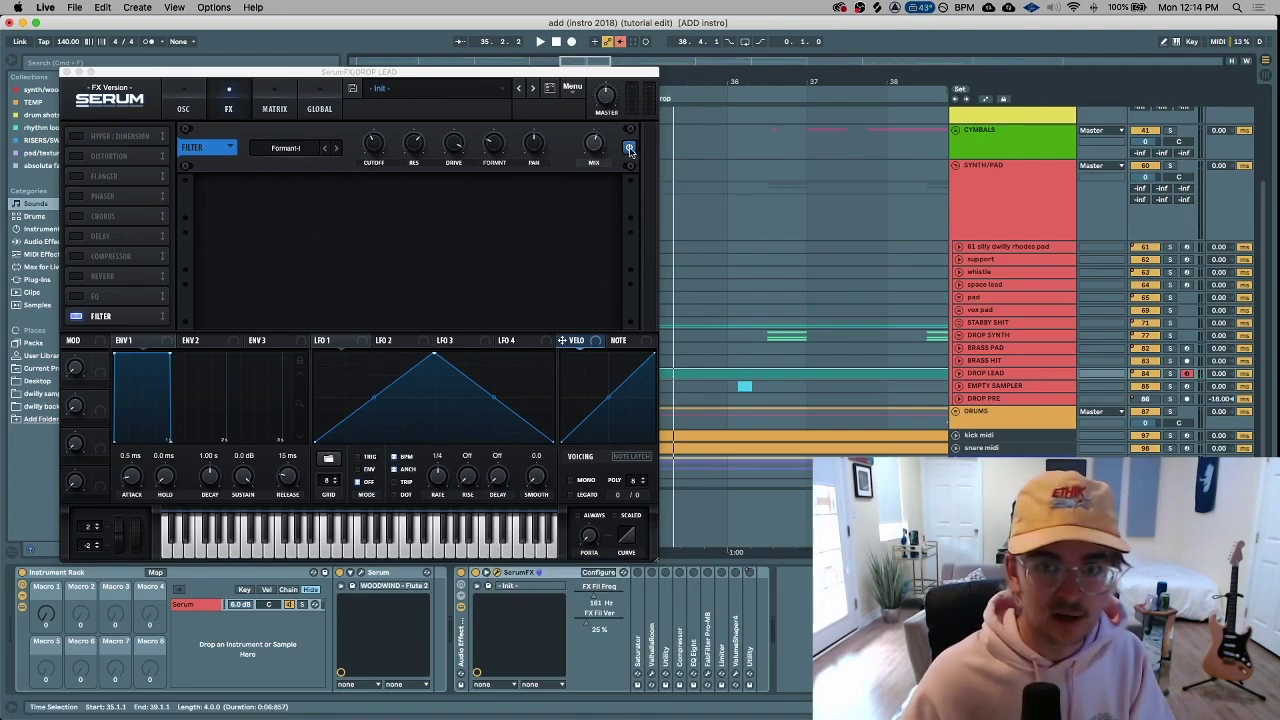
{"action": "key", "text": "space"}
{"action": "left_click", "coordinate": [629, 148]}
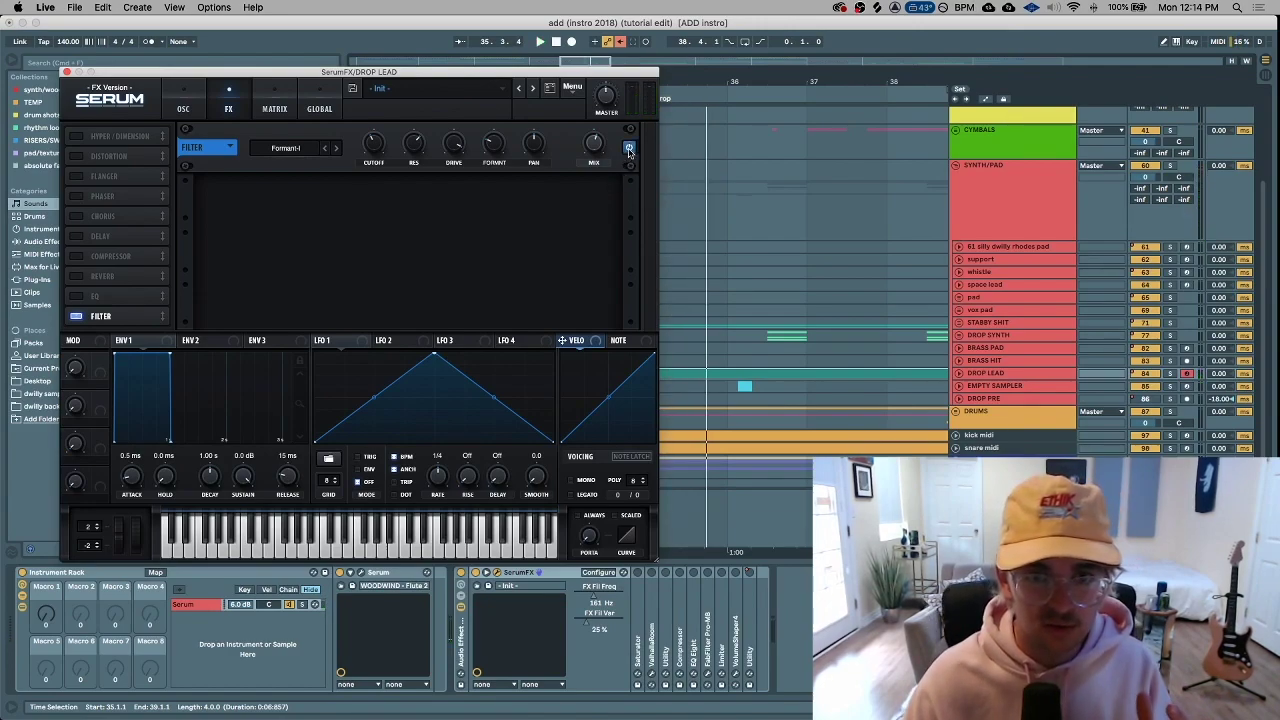
{"action": "left_click_drag", "start_coordinate": [397, 73], "coordinate": [579, 81]}
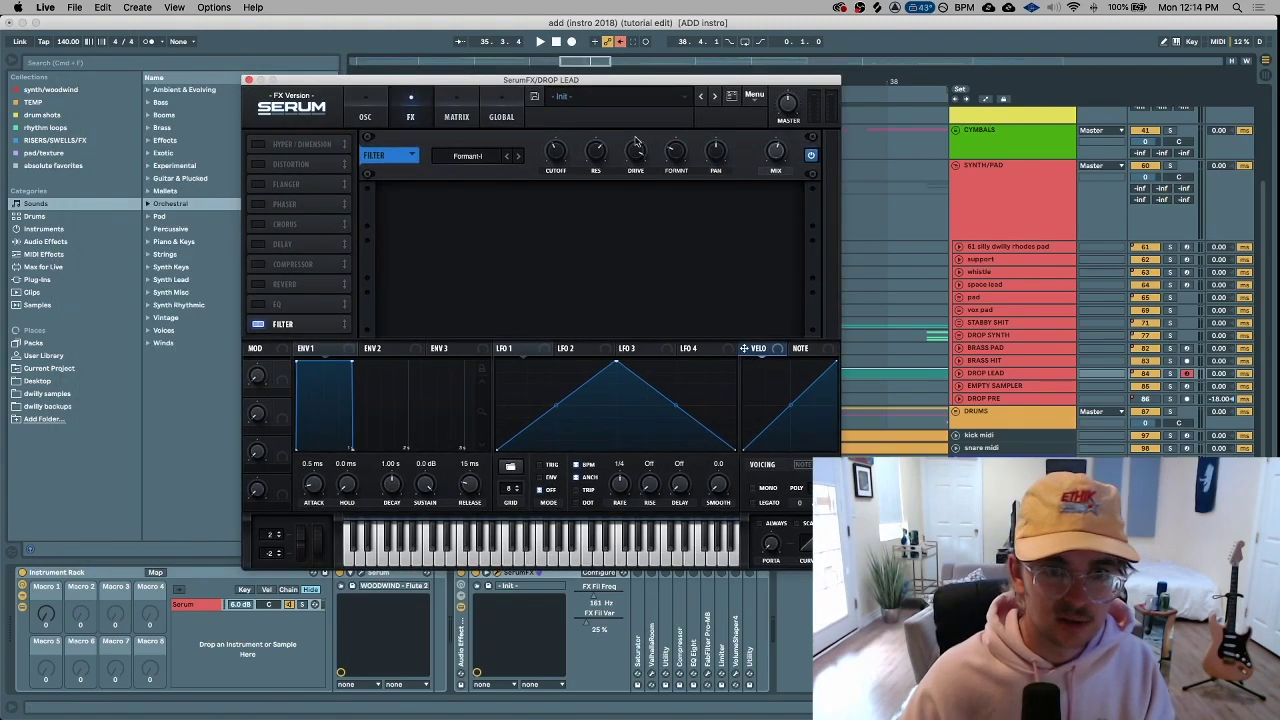
{"action": "left_click", "coordinate": [248, 79]}
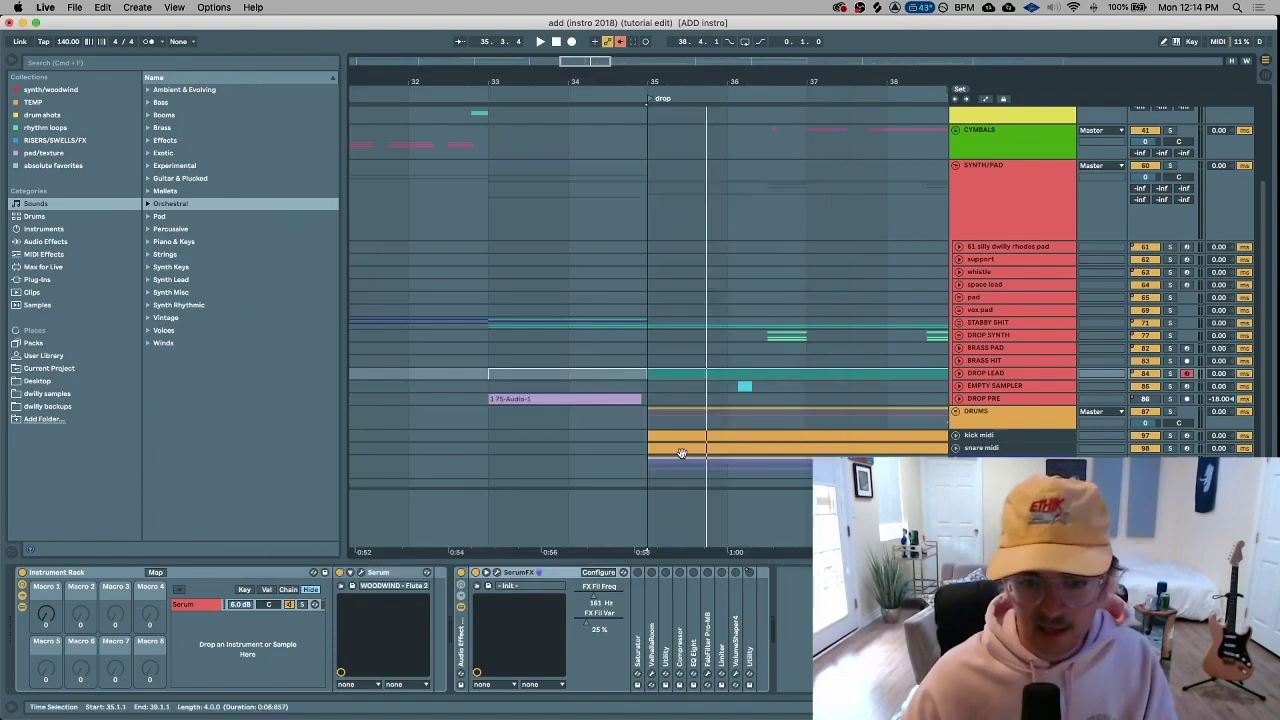
Play the drop to compare the lead with and without the SerumFX device, and collapse the device
{"action": "key", "text": "space"}
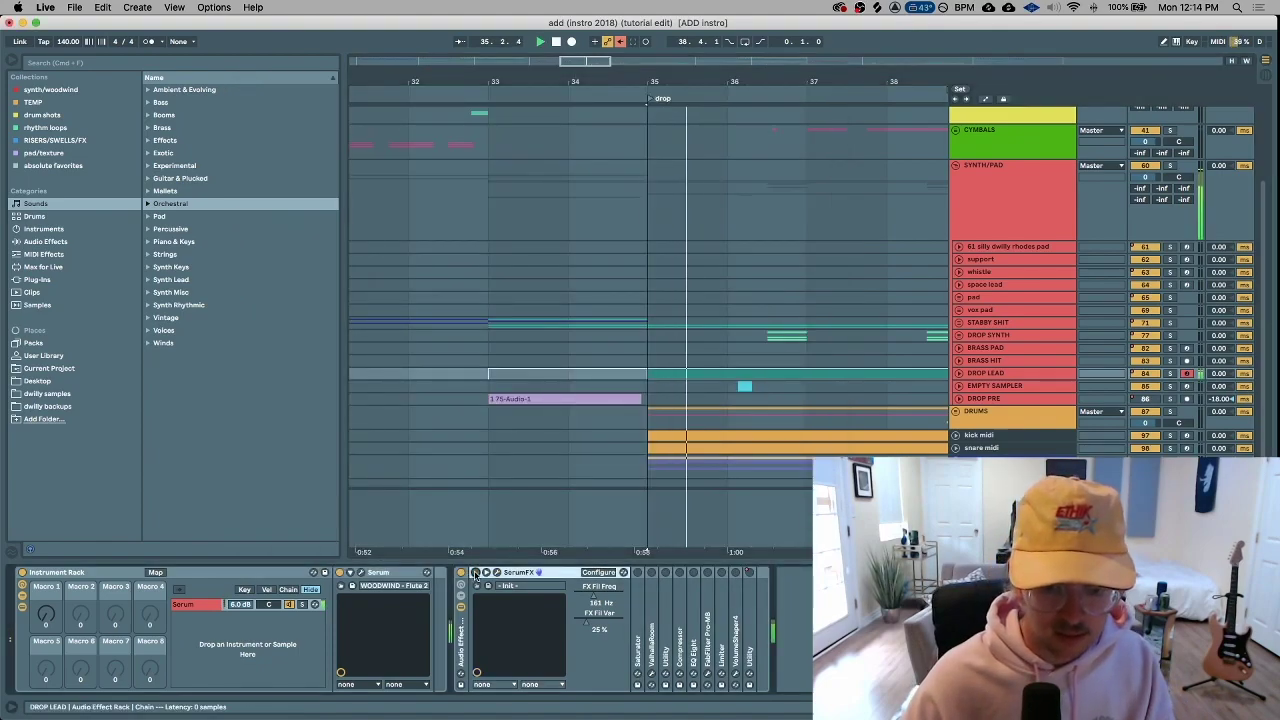
{"action": "key", "text": "space"}
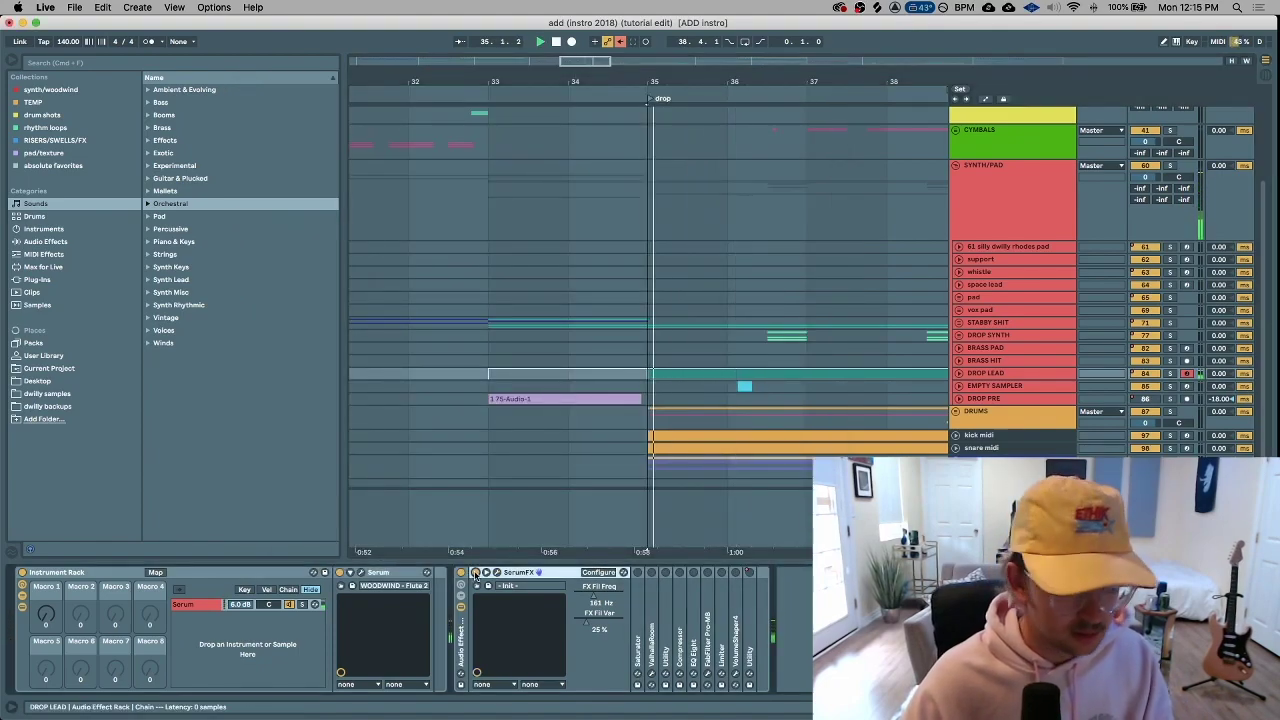
{"action": "key", "text": "space"}
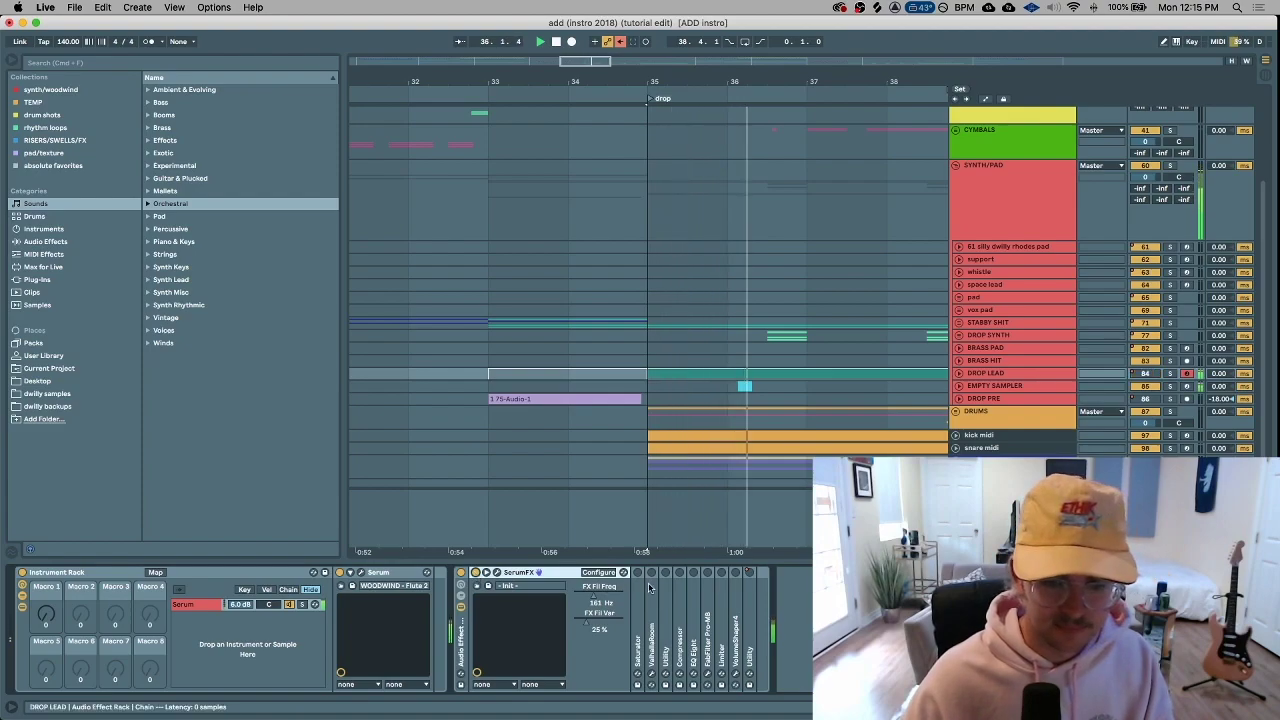
{"action": "double_click", "coordinate": [551, 572]}
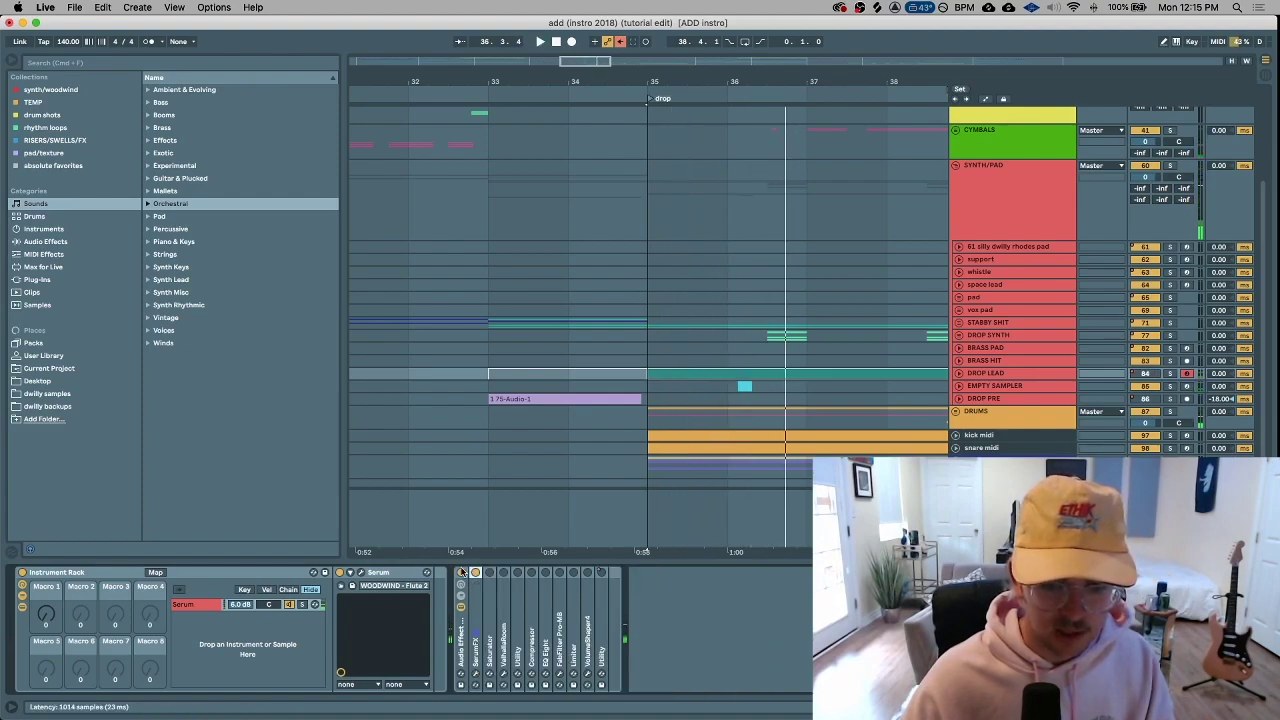
Switch Saturator and ValhallaRoom back on, and play the drop with the ValhallaRoom window open
{"action": "double_click", "coordinate": [490, 574]}
{"action": "double_click", "coordinate": [522, 576]}
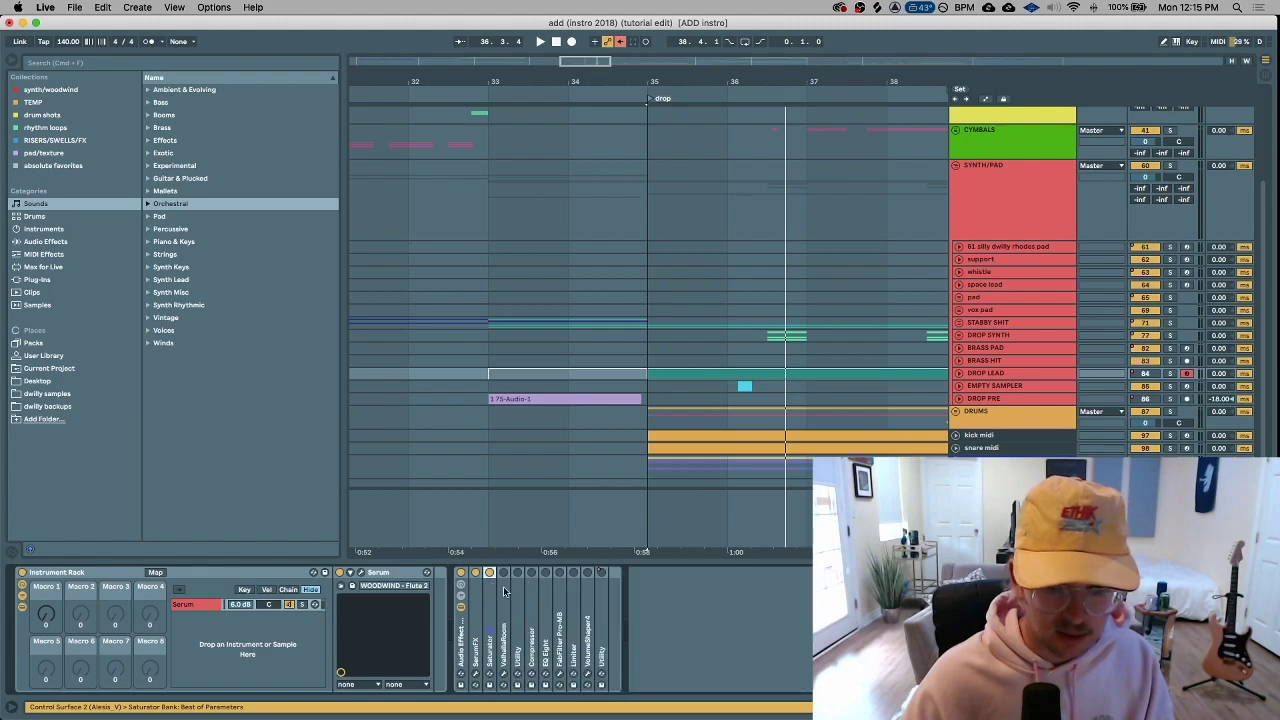
{"action": "double_click", "coordinate": [506, 592]}
{"action": "left_click", "coordinate": [525, 574]}
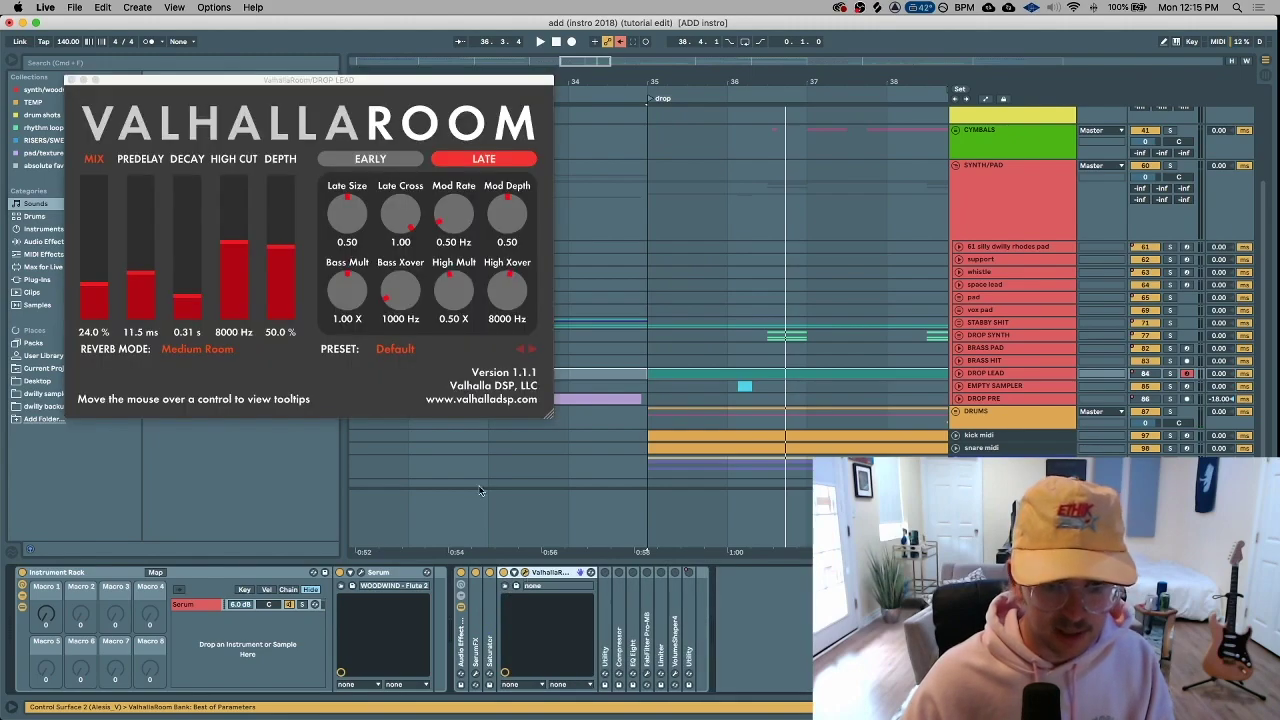
{"action": "key", "text": "space"}
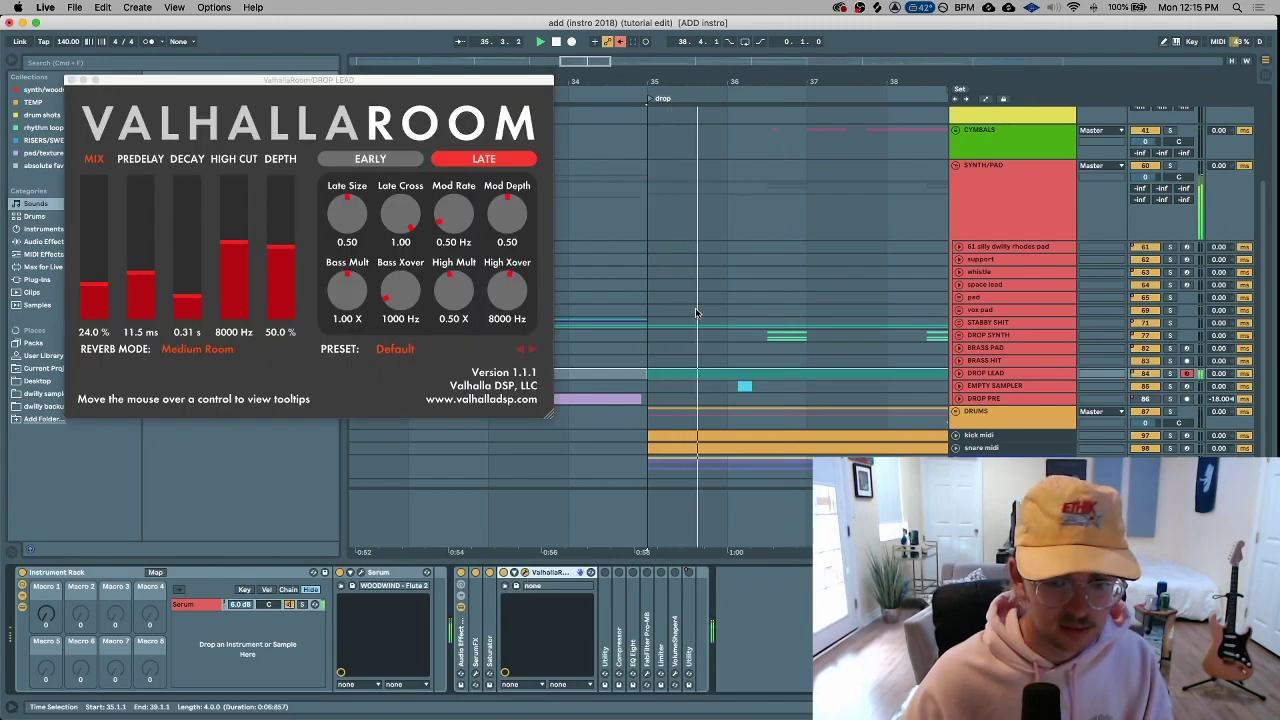
Unfold DROP LEAD, examine all notes of its MIDI clip at the drop, and play the melody briefly
{"action": "left_click", "coordinate": [960, 374]}
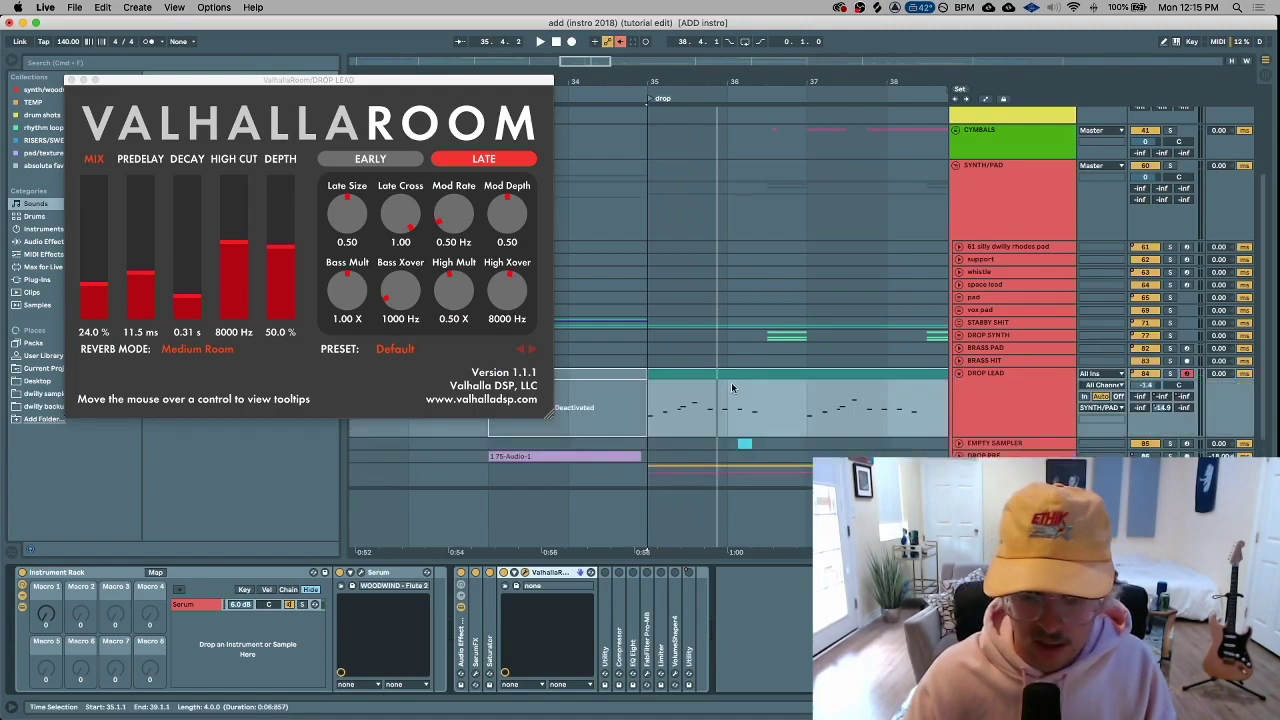
{"action": "double_click", "coordinate": [732, 376]}
{"action": "key", "text": "super+a"}
{"action": "scroll", "coordinate": [566, 562], "scroll_direction": "up", "scroll_amount": 5}
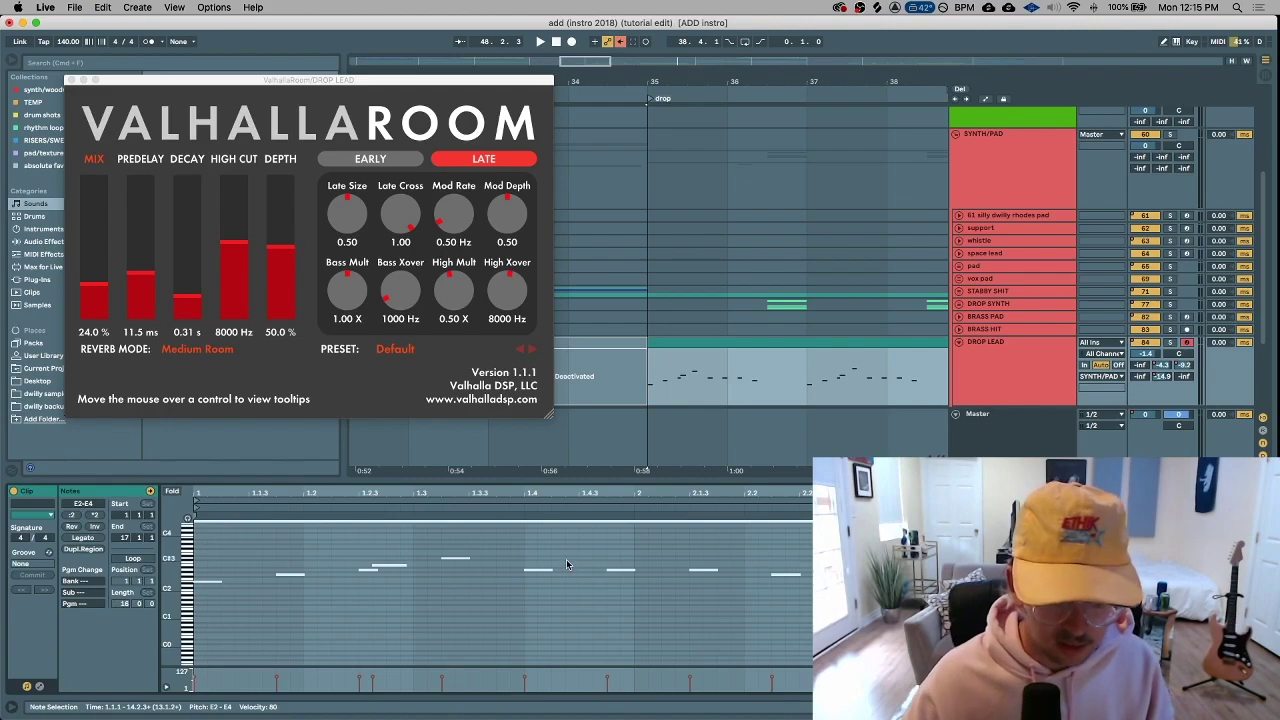
{"action": "left_click", "coordinate": [659, 360]}
{"action": "key", "text": "space"}
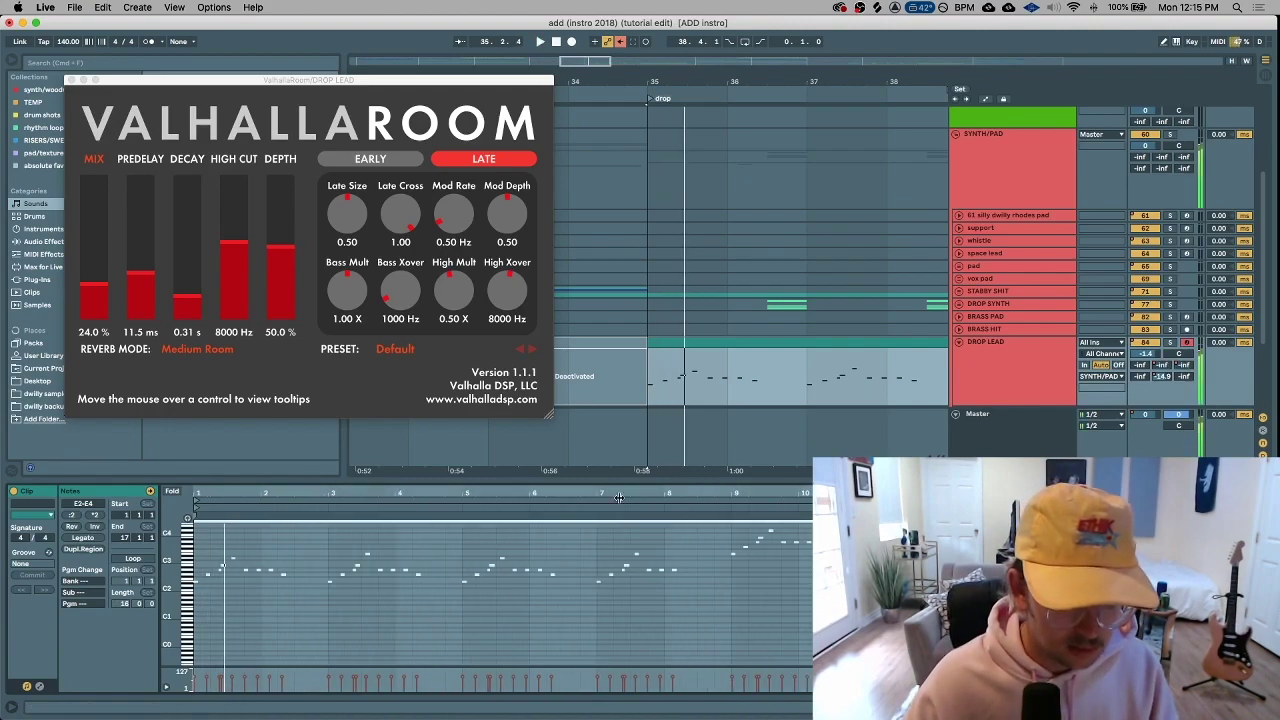
{"action": "key", "text": "minus"}
{"action": "key", "text": "minus"}
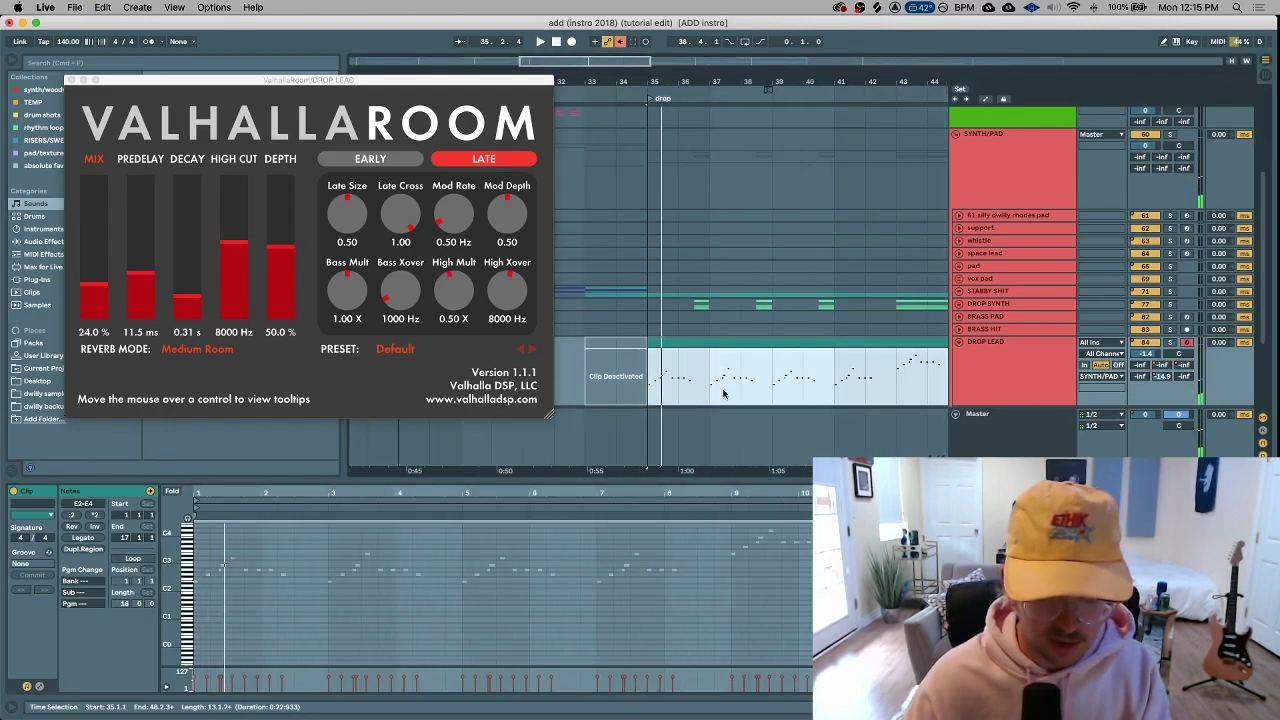
Return to DROP LEAD's device chain, and re-enable and examine Utility, Compressor and EQ Eight
{"action": "double_click", "coordinate": [1026, 383]}
{"action": "left_click", "coordinate": [991, 360]}
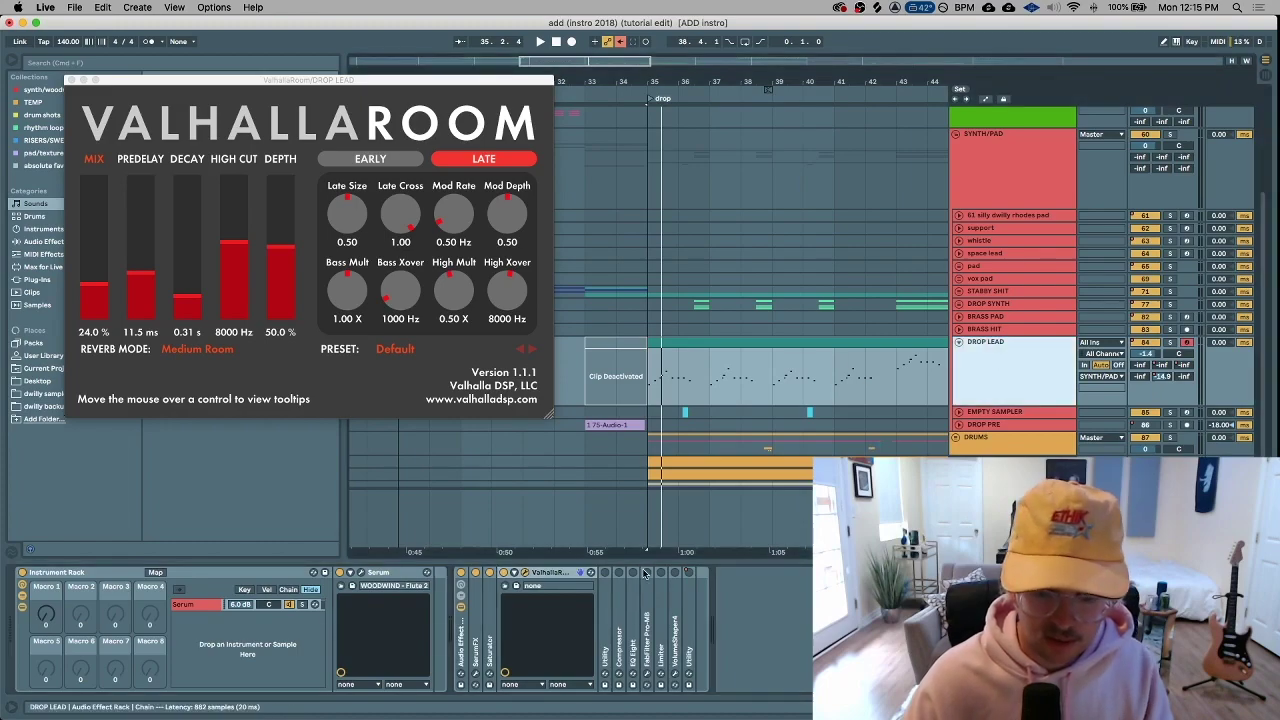
{"action": "double_click", "coordinate": [605, 580]}
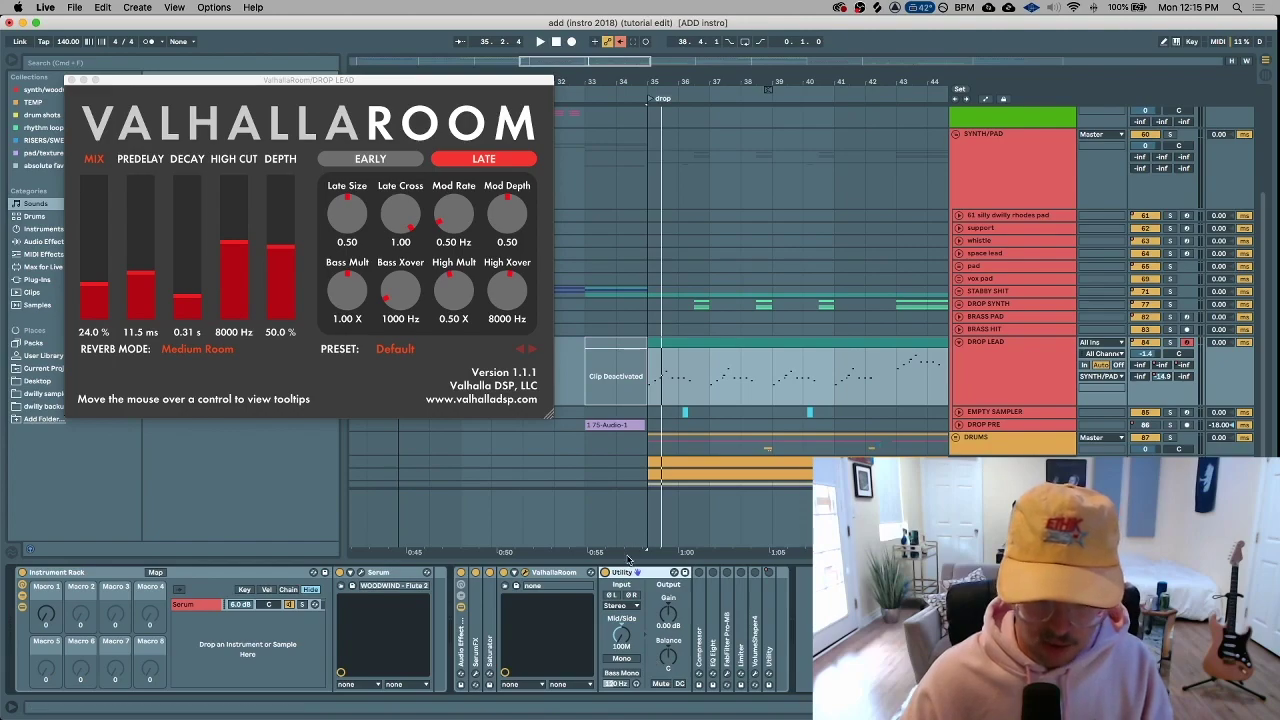
{"action": "double_click", "coordinate": [702, 615]}
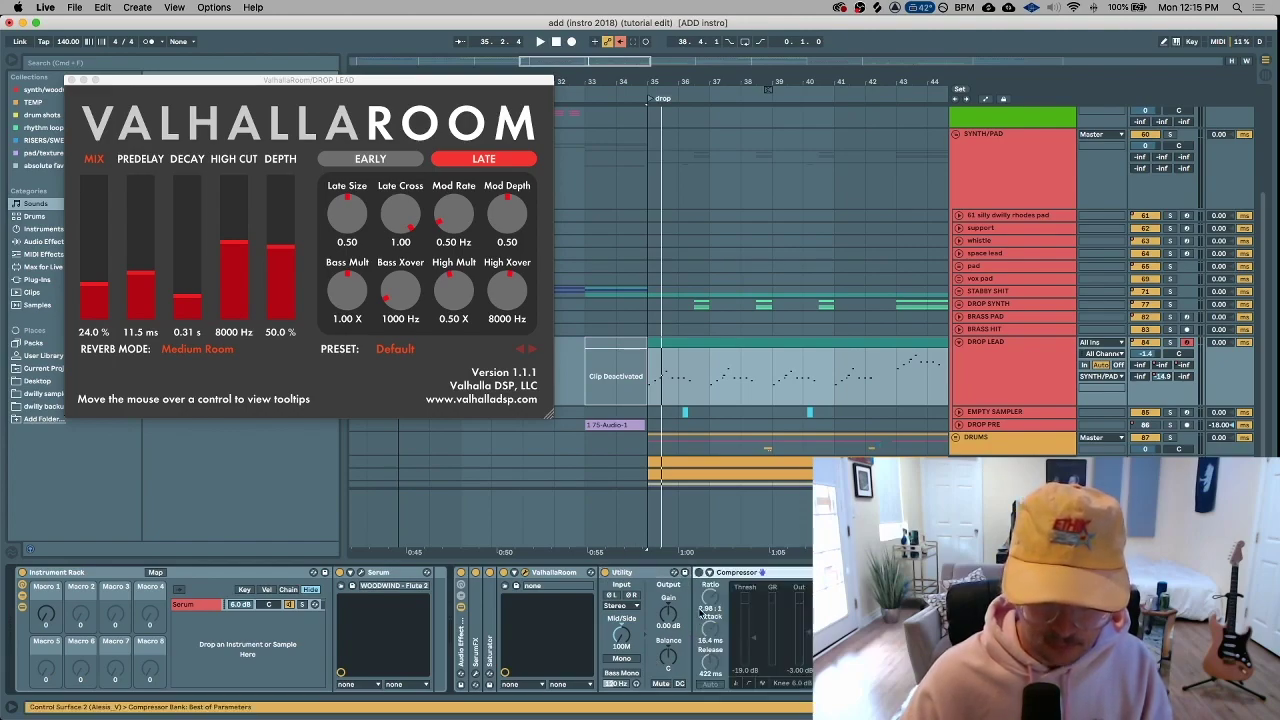
{"action": "double_click", "coordinate": [702, 578]}
{"action": "double_click", "coordinate": [714, 605]}
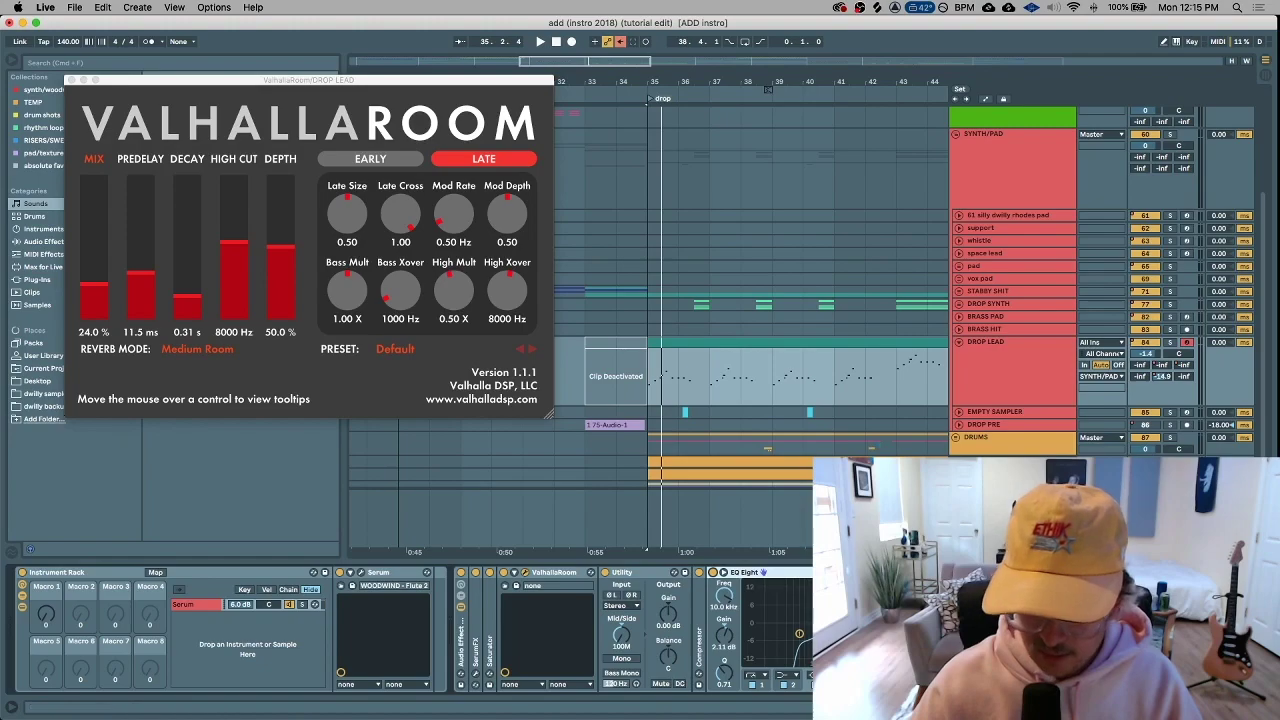
Expand FabFilter Pro-MB, open its window, and play the lead through its four bands
{"action": "double_click", "coordinate": [763, 572]}
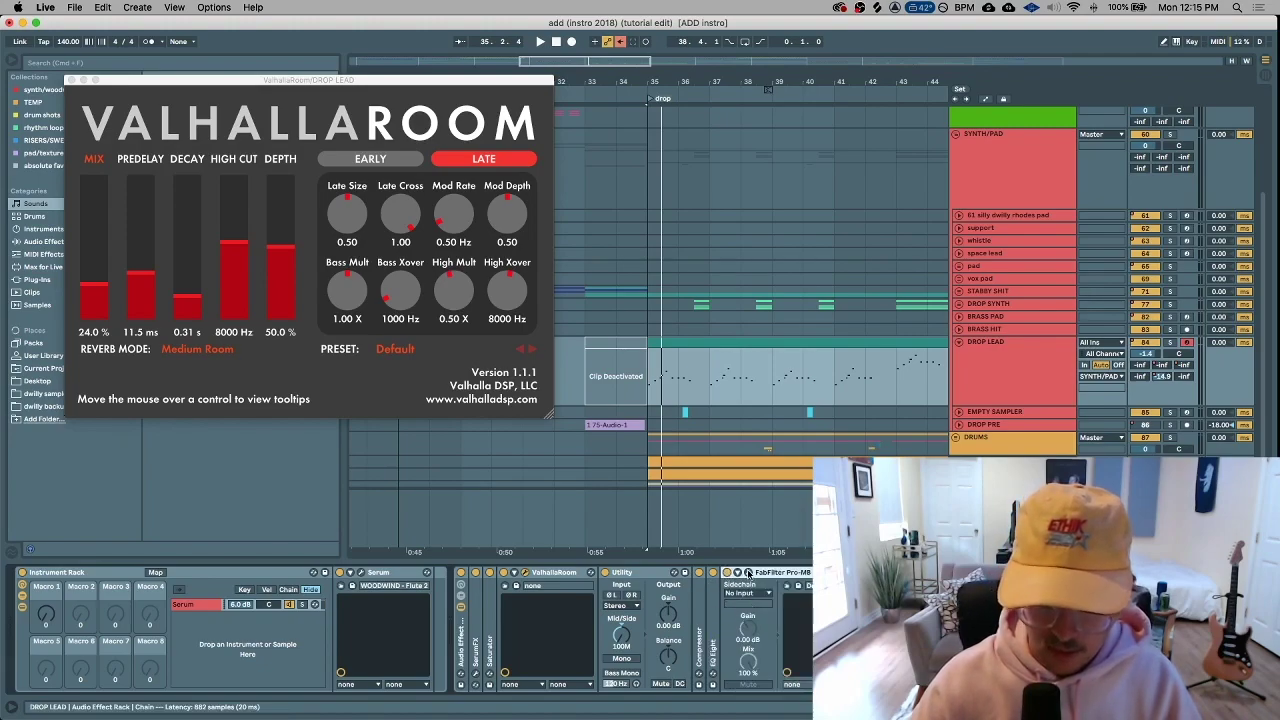
{"action": "left_click", "coordinate": [747, 572]}
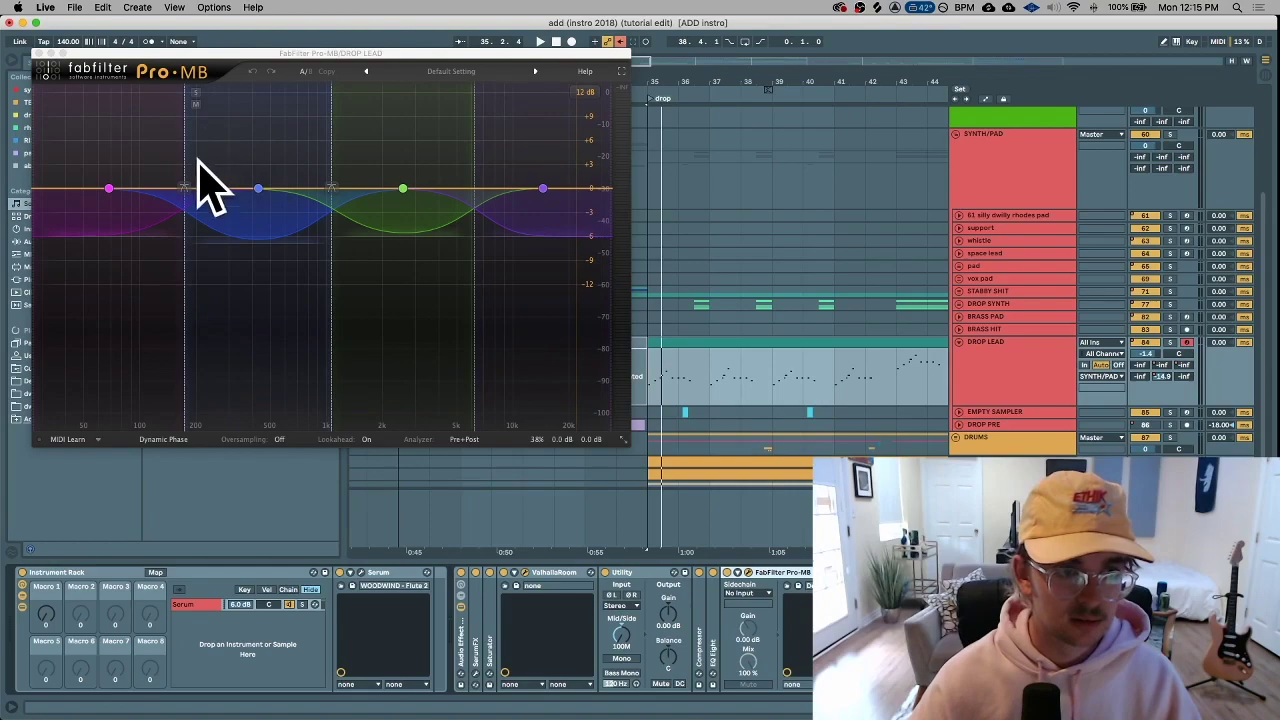
{"action": "key", "text": "space"}
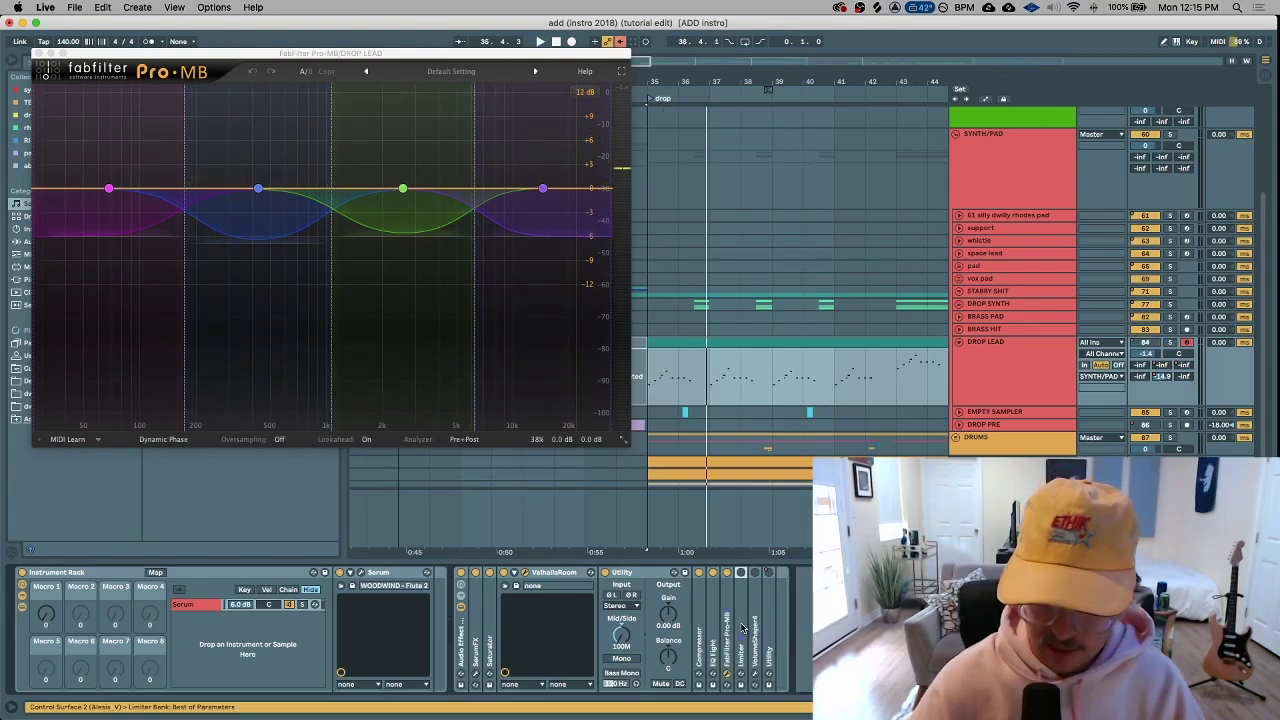
Expand the Limiter to examine its settings, and open the VolumeShaper4 window
{"action": "double_click", "coordinate": [744, 611]}
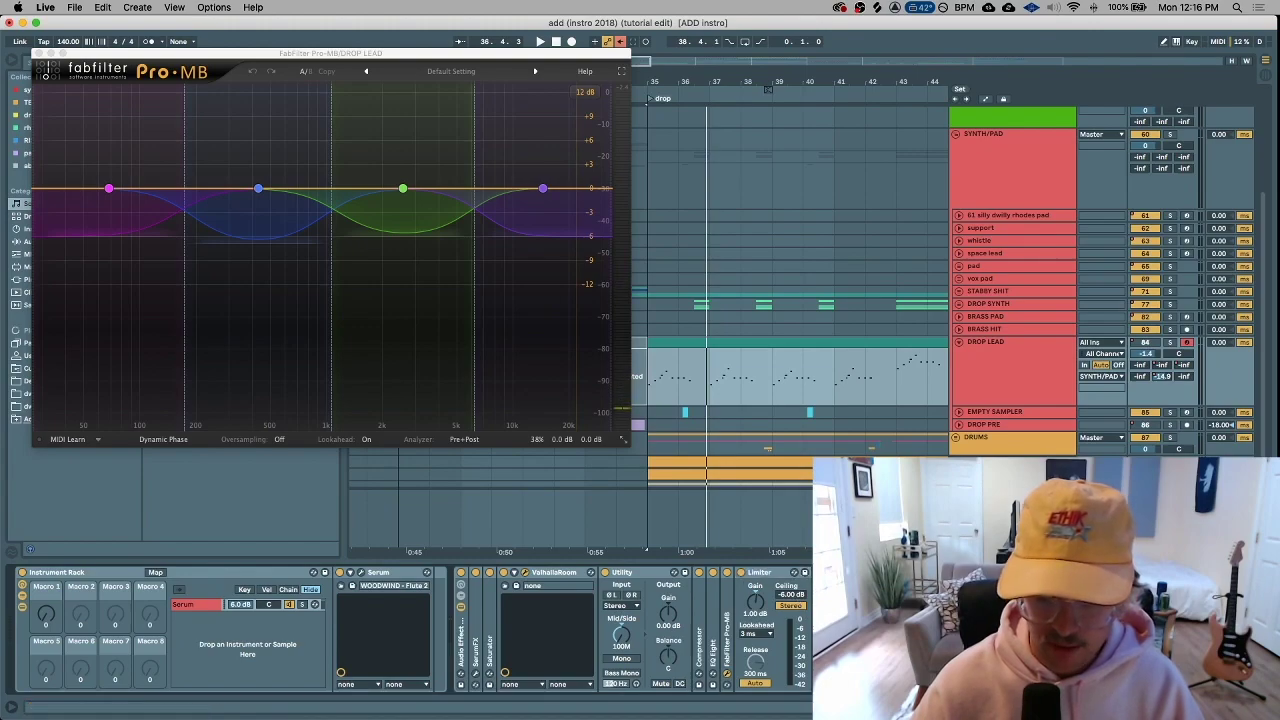
{"action": "left_click", "coordinate": [821, 674]}
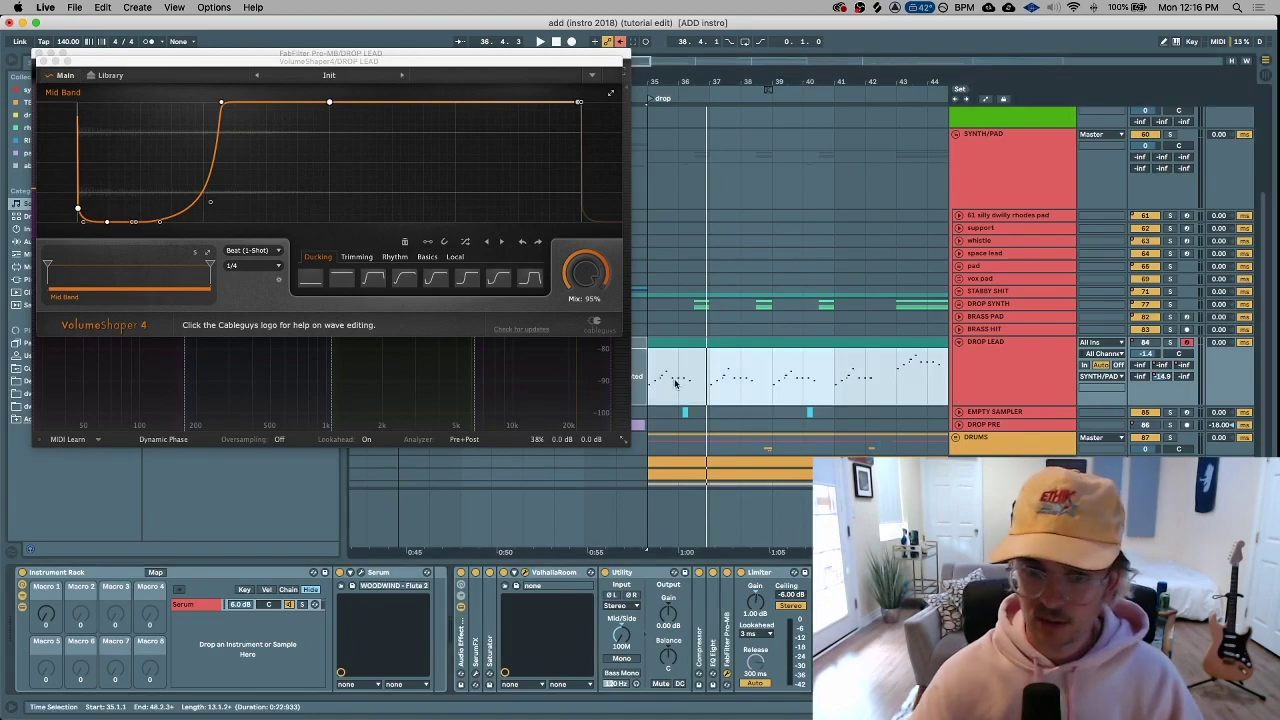
Examine the external instrument chains in the kick midi track's Instrument Rack that send MIDI to VolumeShaper4
{"action": "scroll", "coordinate": [1031, 373], "scroll_direction": "down", "scroll_amount": 2}
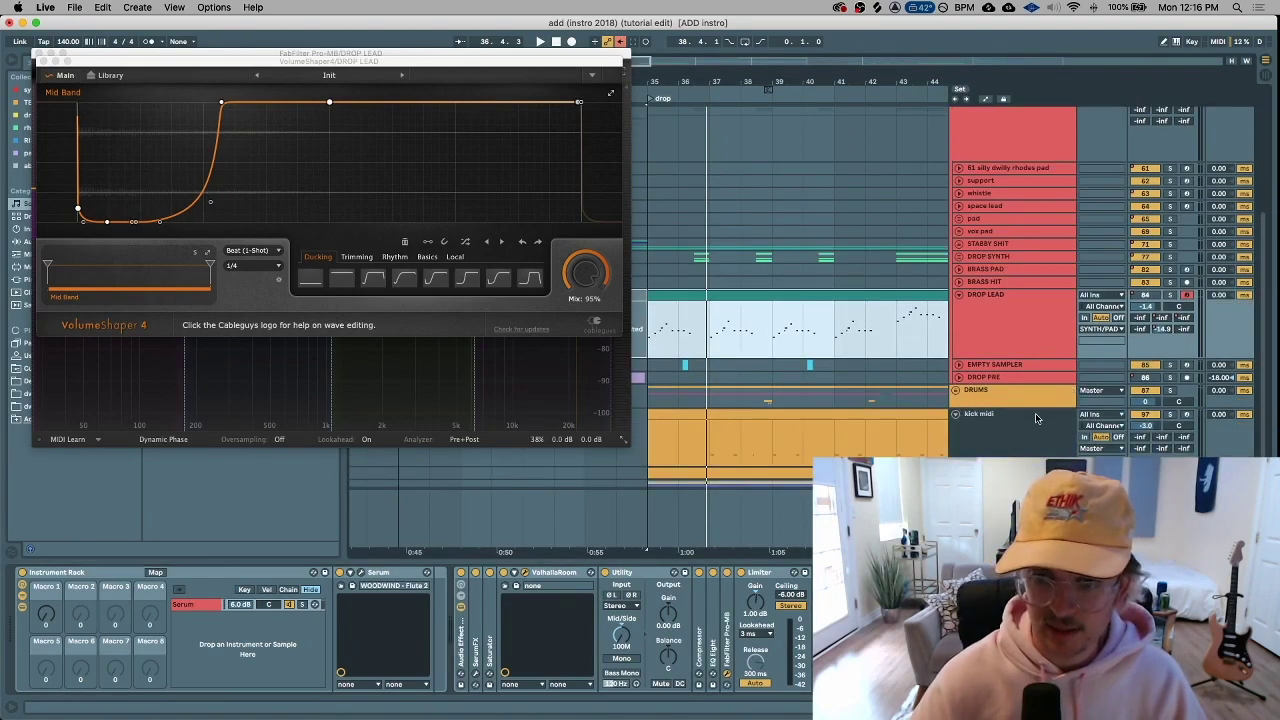
{"action": "left_click", "coordinate": [1036, 418]}
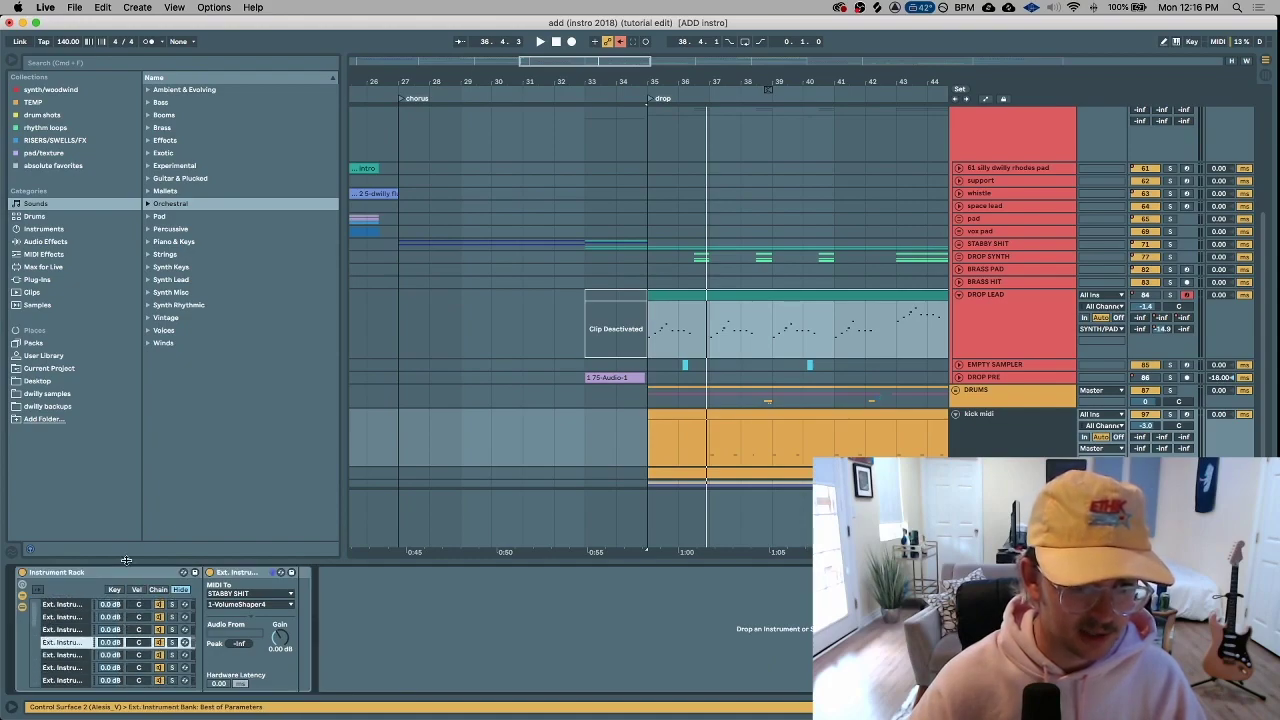
{"action": "scroll", "coordinate": [97, 605], "scroll_direction": "down", "scroll_amount": 2}
{"action": "left_click", "coordinate": [168, 610]}
{"action": "scroll", "coordinate": [168, 610], "scroll_direction": "up", "scroll_amount": 5}
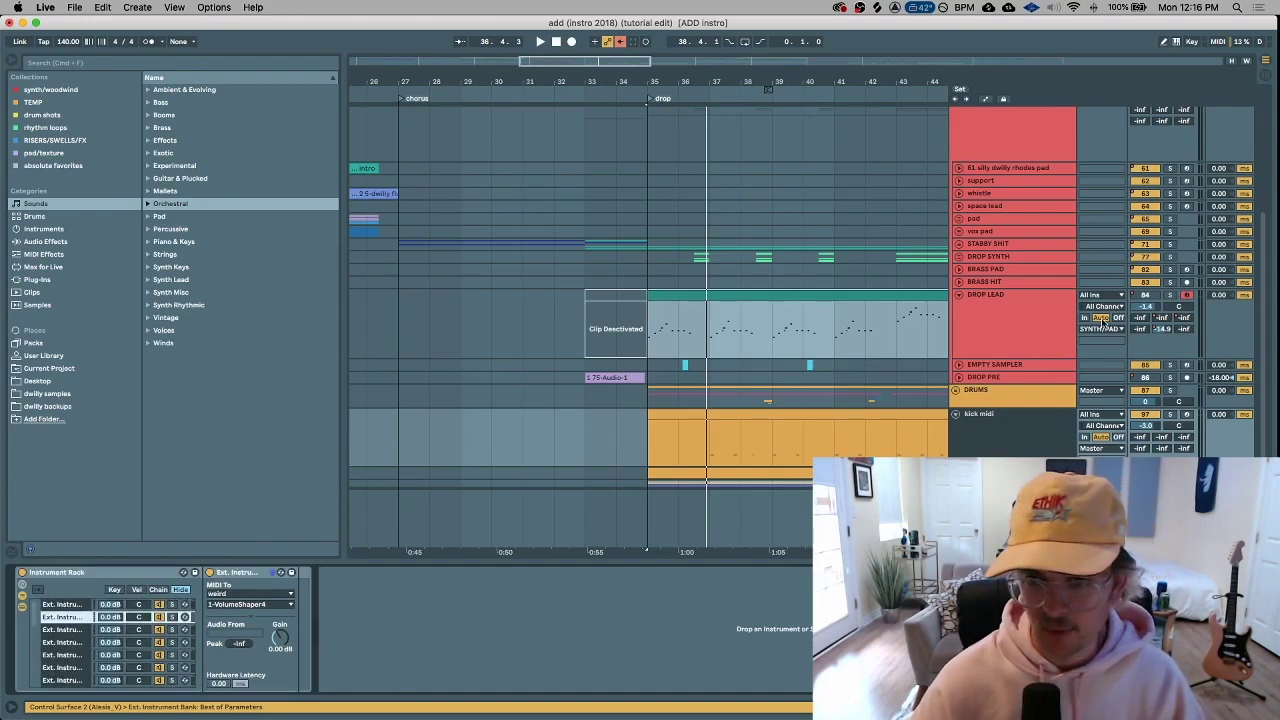
Select the DROP LEAD track again and disarm it from recording
{"action": "left_click", "coordinate": [1040, 322]}
{"action": "left_click", "coordinate": [1183, 296]}
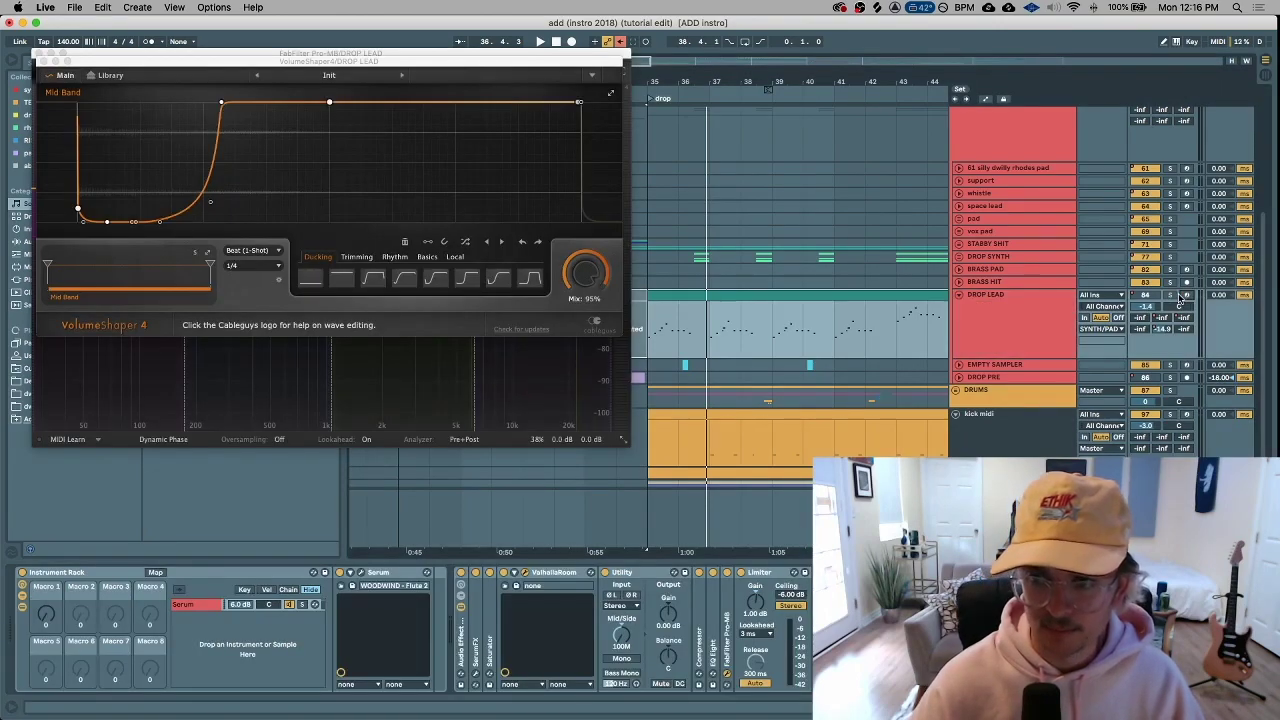
Play DROP LEAD from bar 35 and close the VolumeShaper 4, FabFilter Pro-MB and ValhallaRoom windows before stopping playback
{"action": "key", "text": "space"}
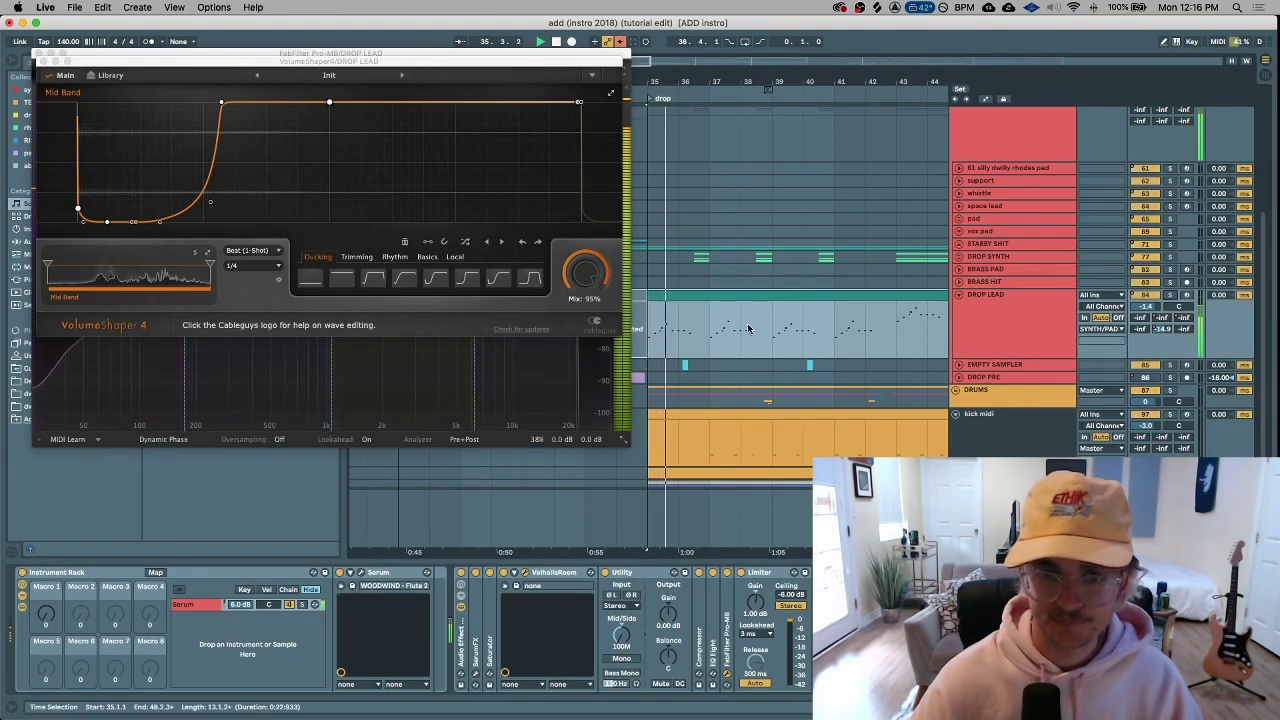
{"action": "left_click", "coordinate": [640, 336]}
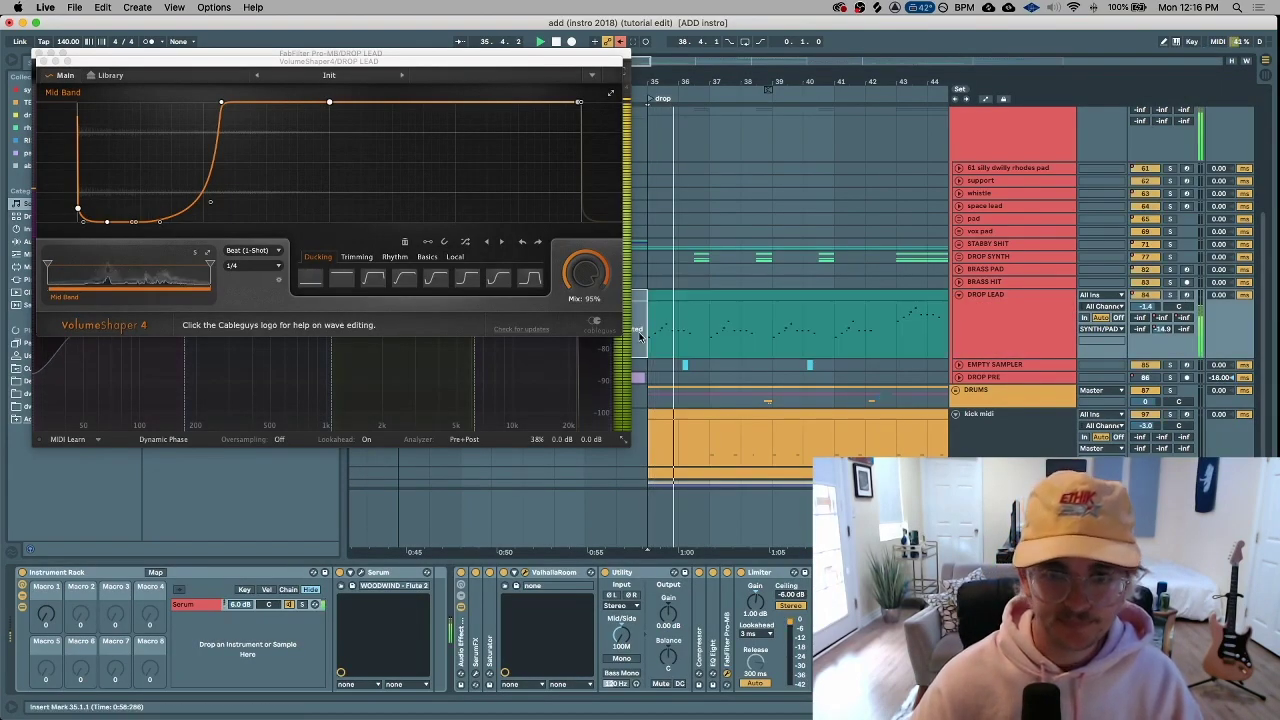
{"action": "left_click", "coordinate": [39, 59]}
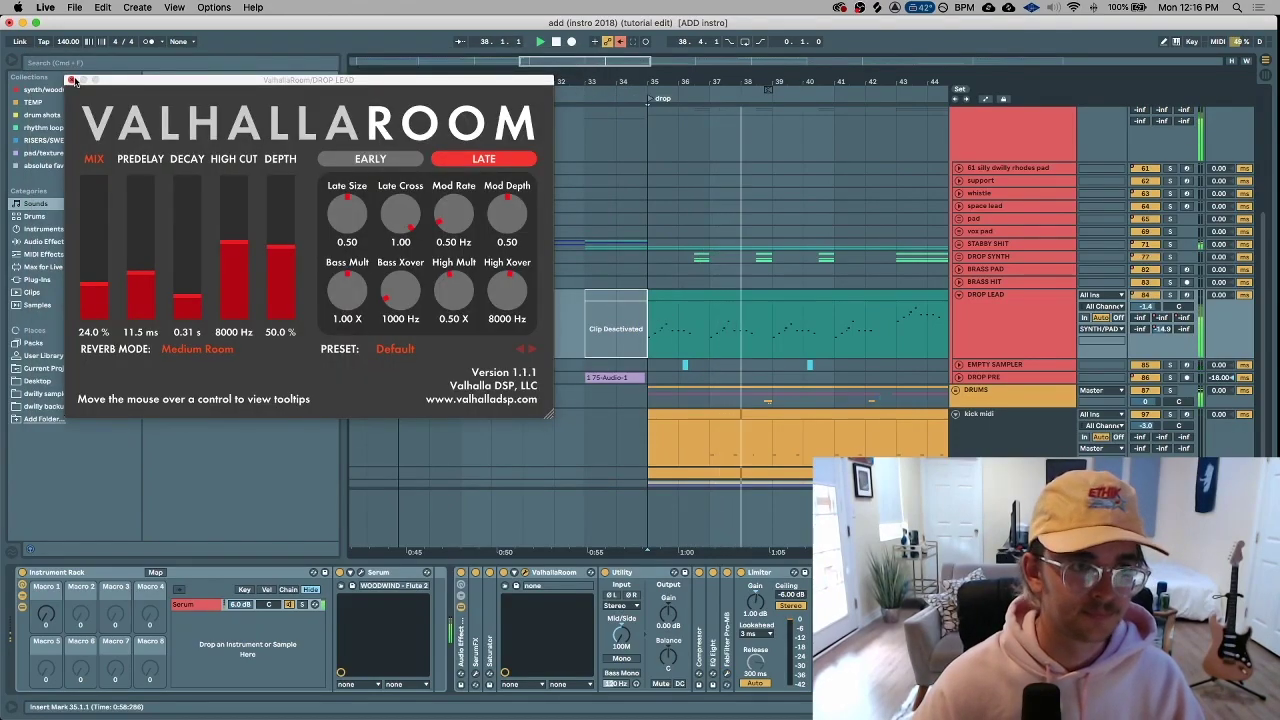
{"action": "left_click", "coordinate": [69, 79]}
{"action": "left_click", "coordinate": [994, 320]}
{"action": "key", "text": "space"}
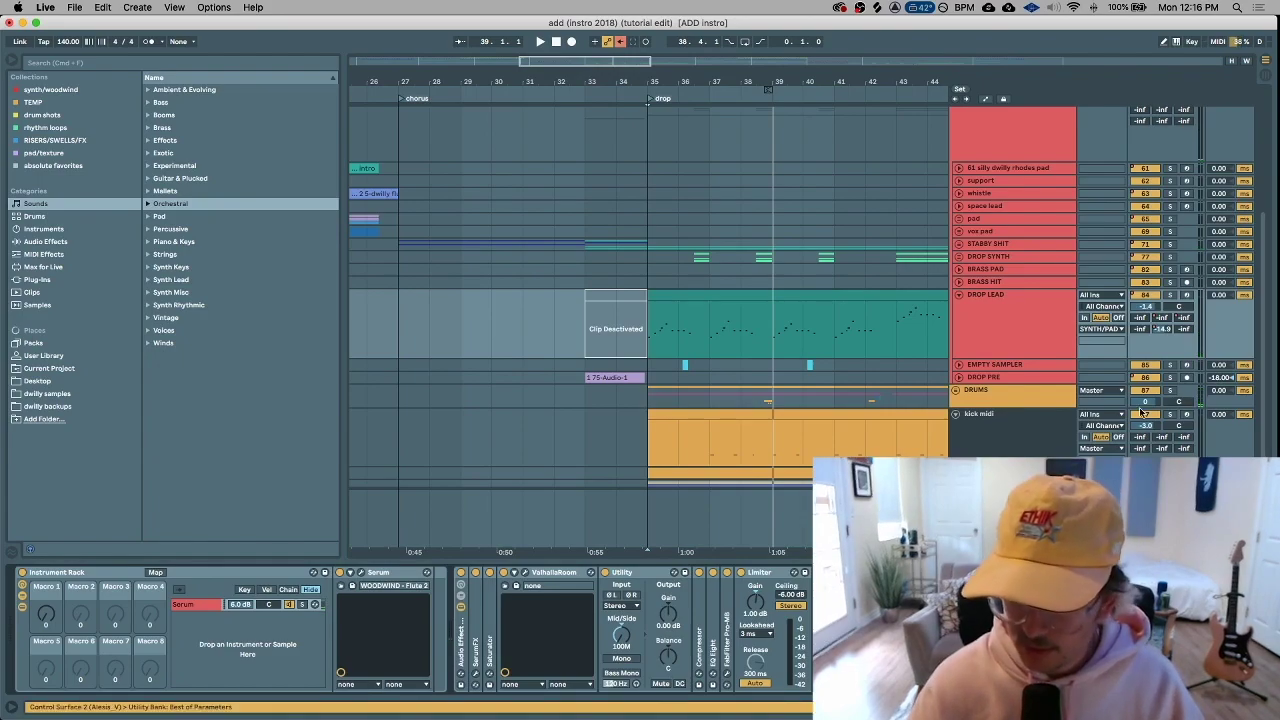
Display the automation lanes and examine DROP LEAD's Speaker On automation around the start of the drop
{"action": "left_click", "coordinate": [1145, 305]}
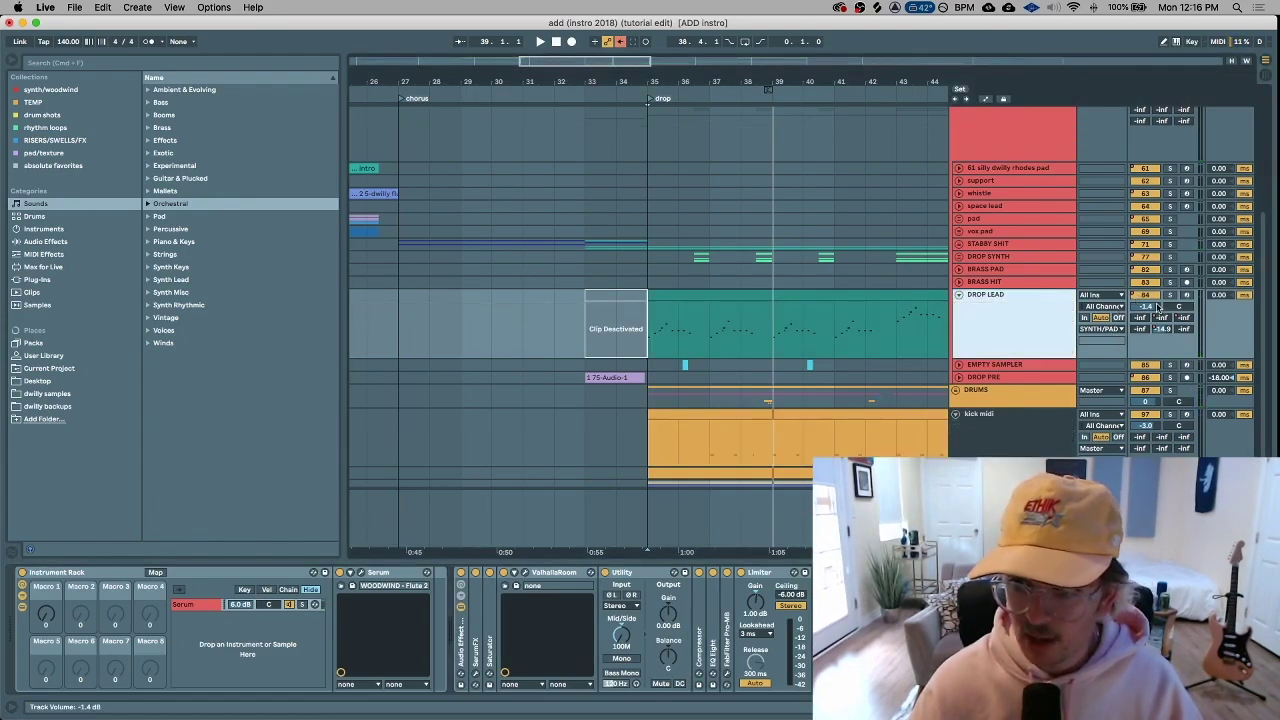
{"action": "key", "text": "a"}
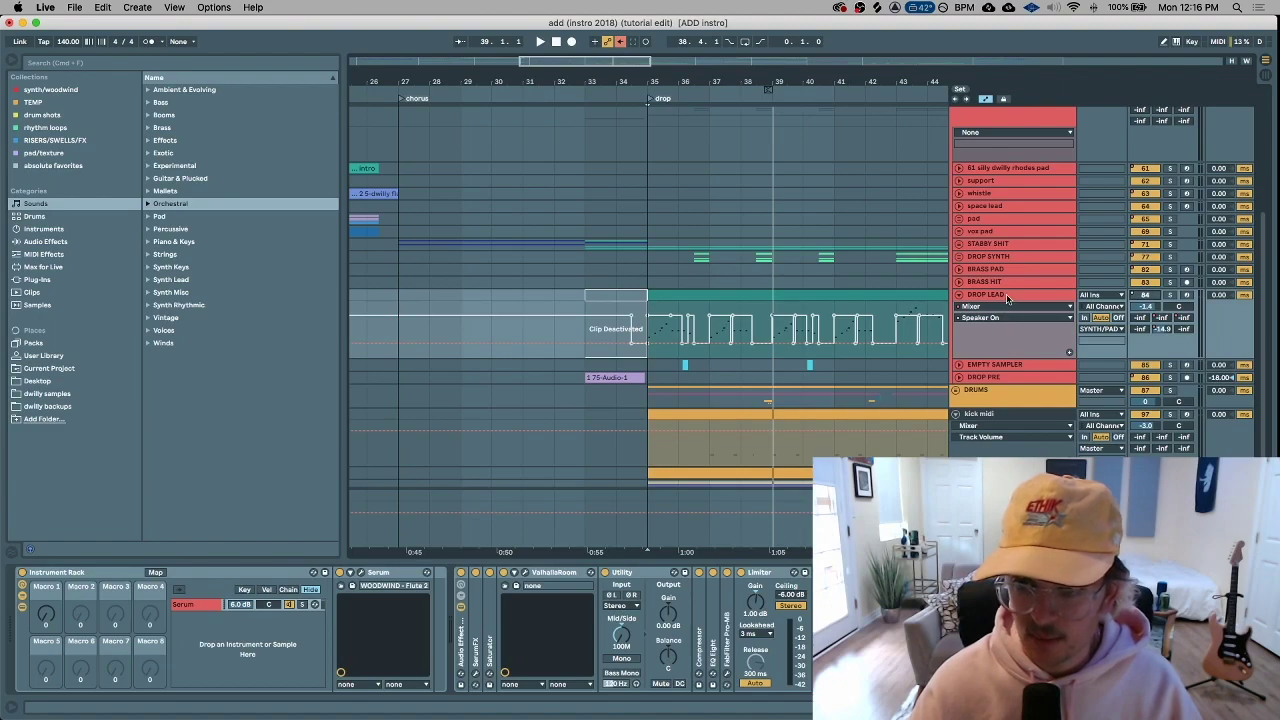
{"action": "left_click", "coordinate": [659, 354]}
{"action": "key", "text": "plus"}
{"action": "key", "text": "plus"}
{"action": "key", "text": "plus"}
{"action": "key", "text": "plus"}
{"action": "key", "text": "plus"}
{"action": "key", "text": "minus"}
{"action": "key", "text": "minus"}
{"action": "key", "text": "minus"}
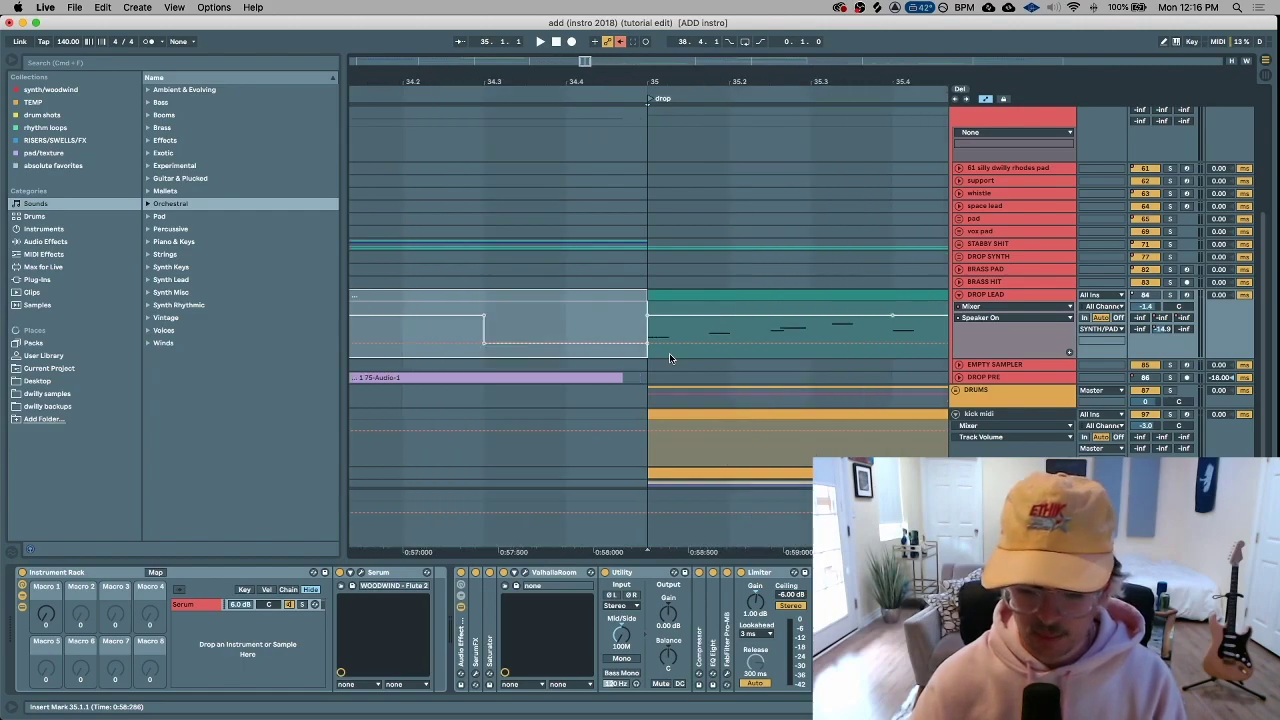
{"action": "scroll", "coordinate": [669, 353], "scroll_direction": "up", "scroll_amount": 5}
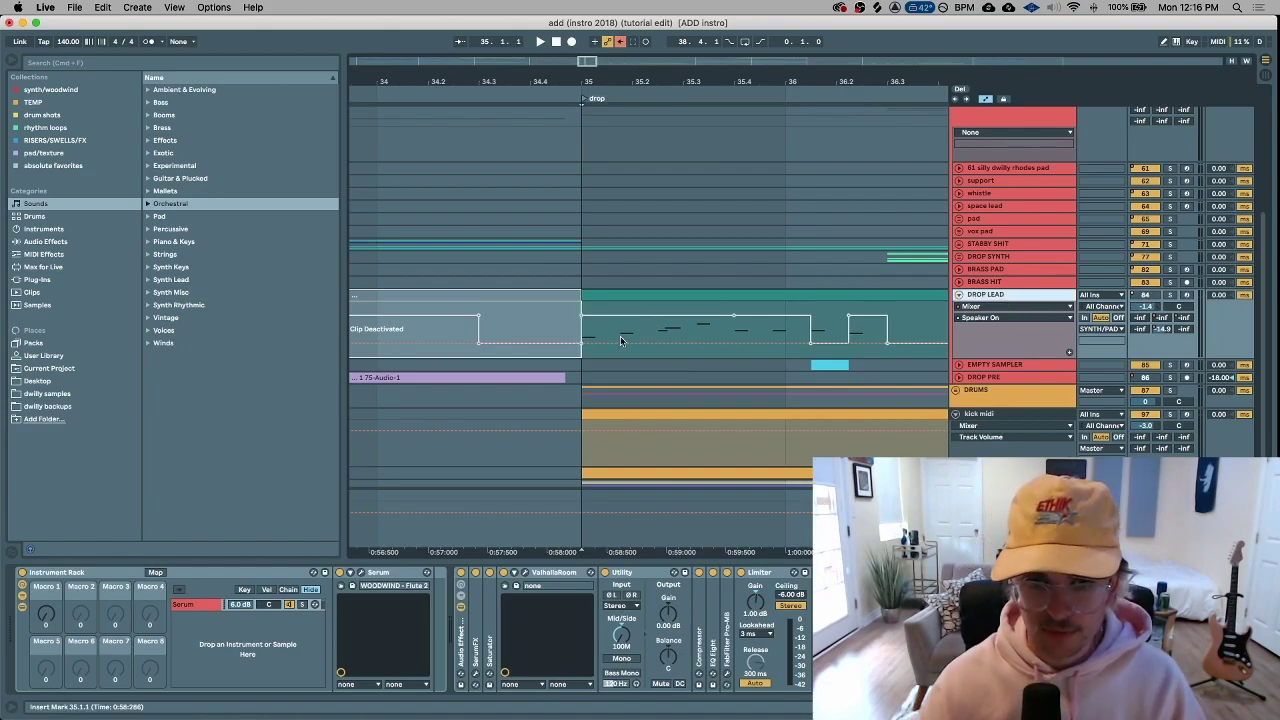
Highlight the opening bars of DROP LEAD from bar 35 to 37 and examine their Speaker On automation
{"action": "left_click_drag", "start_coordinate": [613, 348], "coordinate": [809, 337]}
{"action": "key", "text": "minus"}
{"action": "key", "text": "minus"}
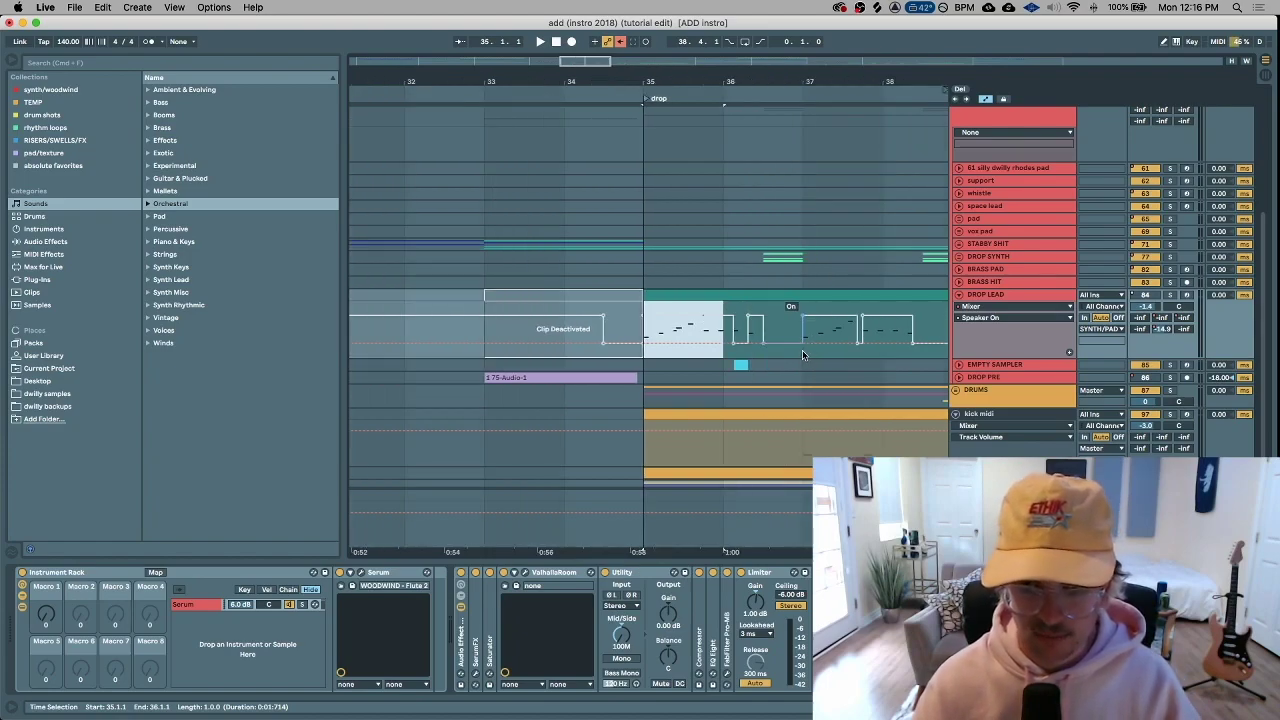
{"action": "left_click_drag", "start_coordinate": [793, 358], "coordinate": [658, 355]}
{"action": "key", "text": "plus"}
{"action": "key", "text": "plus"}
{"action": "key", "text": "minus"}
{"action": "key", "text": "minus"}
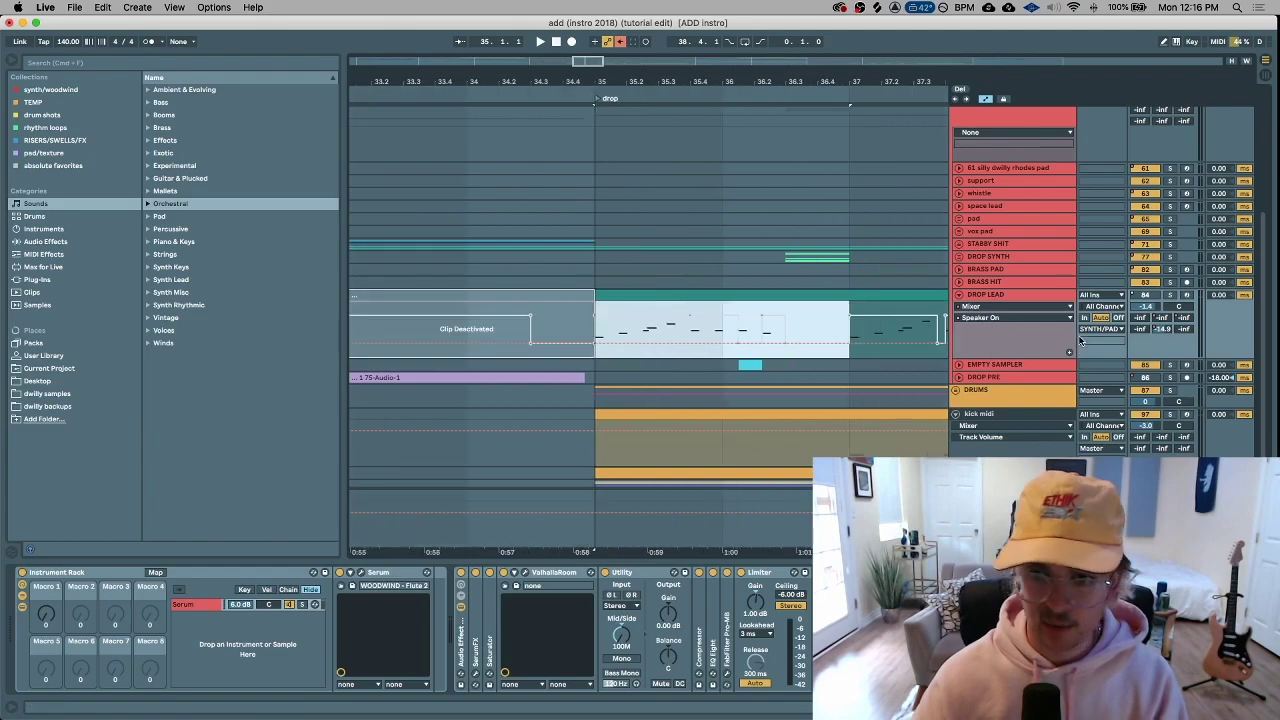
Re-enable the overridden automation and select DROP LEAD's Speaker On lane from bar 35 to 39
{"action": "left_click", "coordinate": [622, 44]}
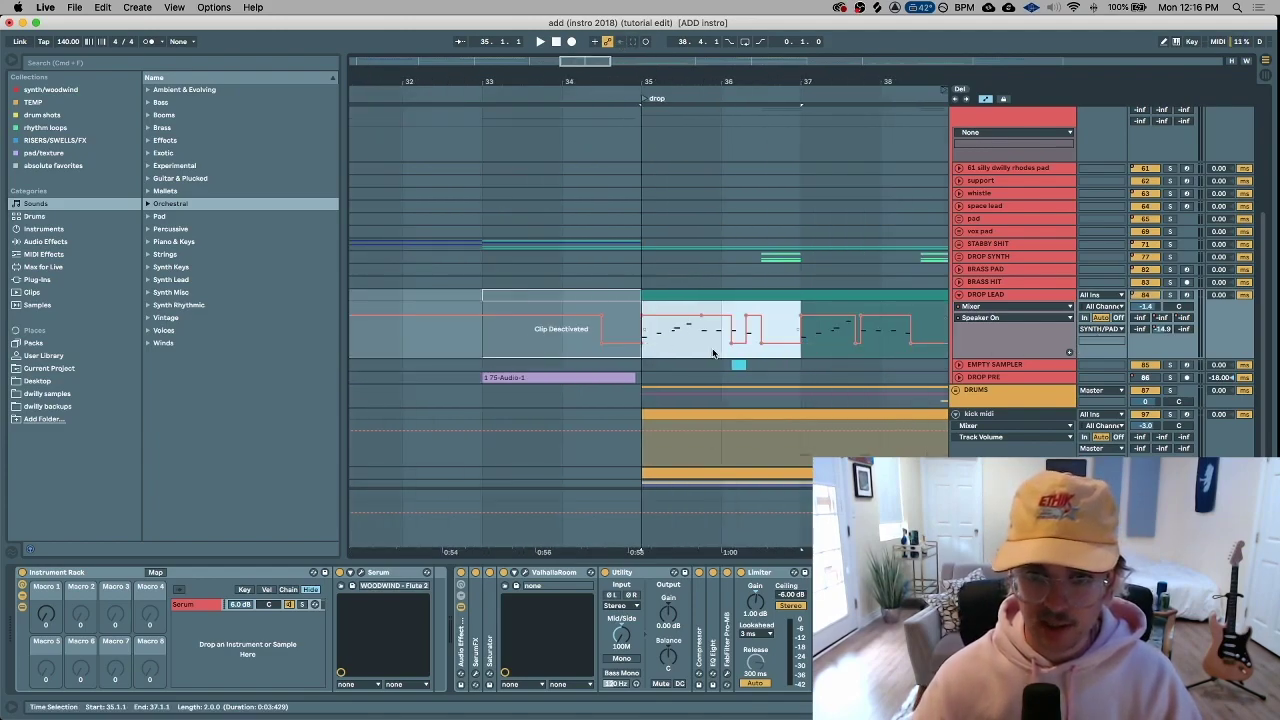
{"action": "left_click_drag", "start_coordinate": [723, 352], "coordinate": [858, 352]}
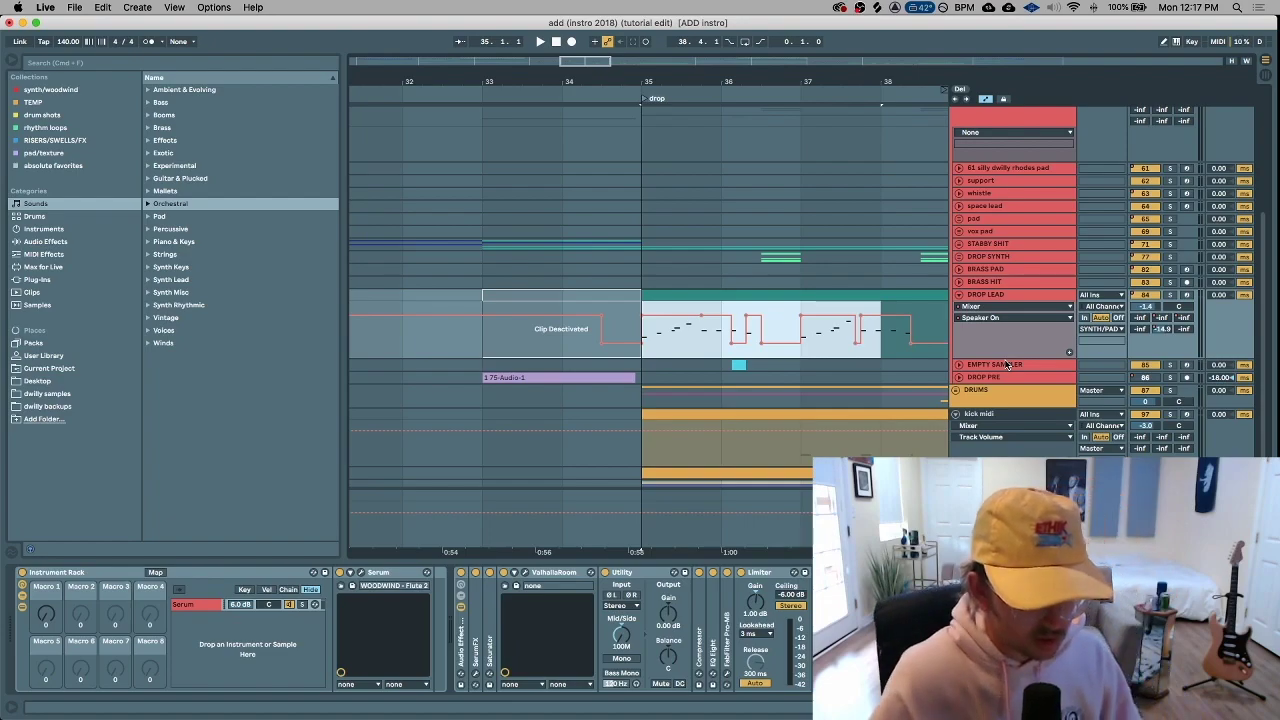
{"action": "left_click_drag", "start_coordinate": [643, 360], "coordinate": [928, 351]}
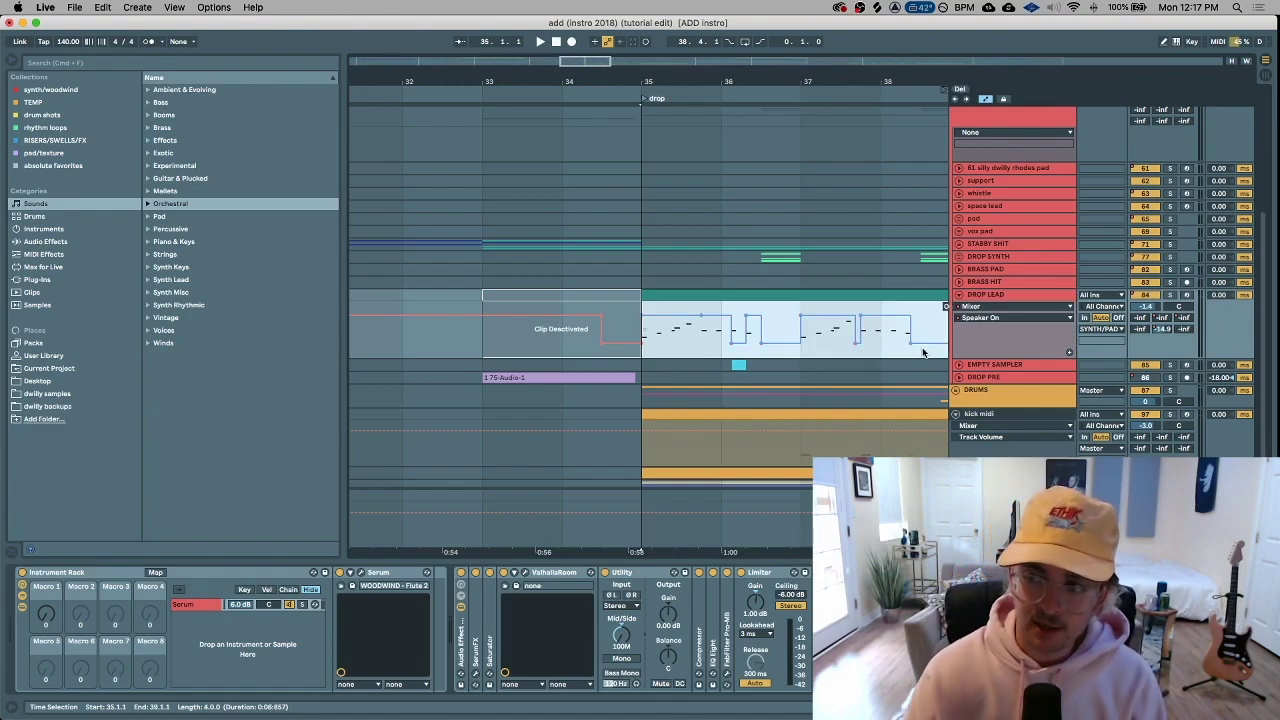
{"action": "left_click_drag", "start_coordinate": [651, 337], "coordinate": [896, 355]}
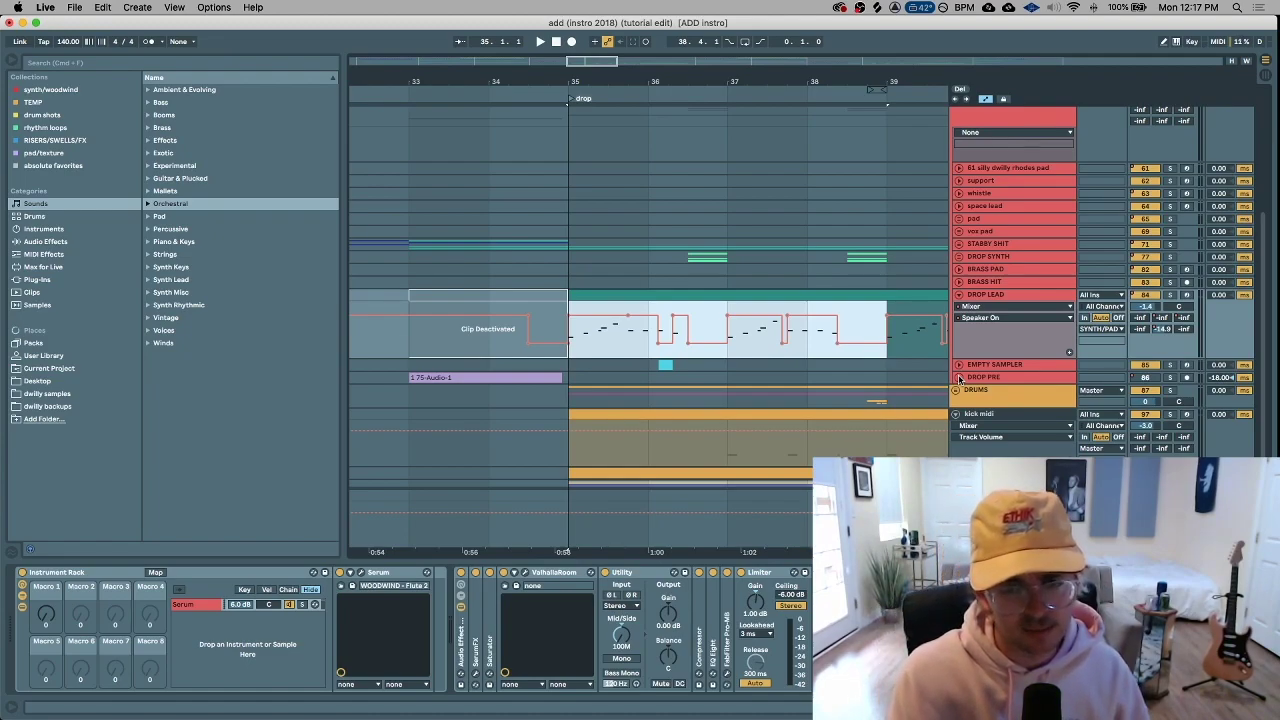
Play the drop from bar 35 to hear the Speaker On automation acting on DROP LEAD
{"action": "key", "text": "minus"}
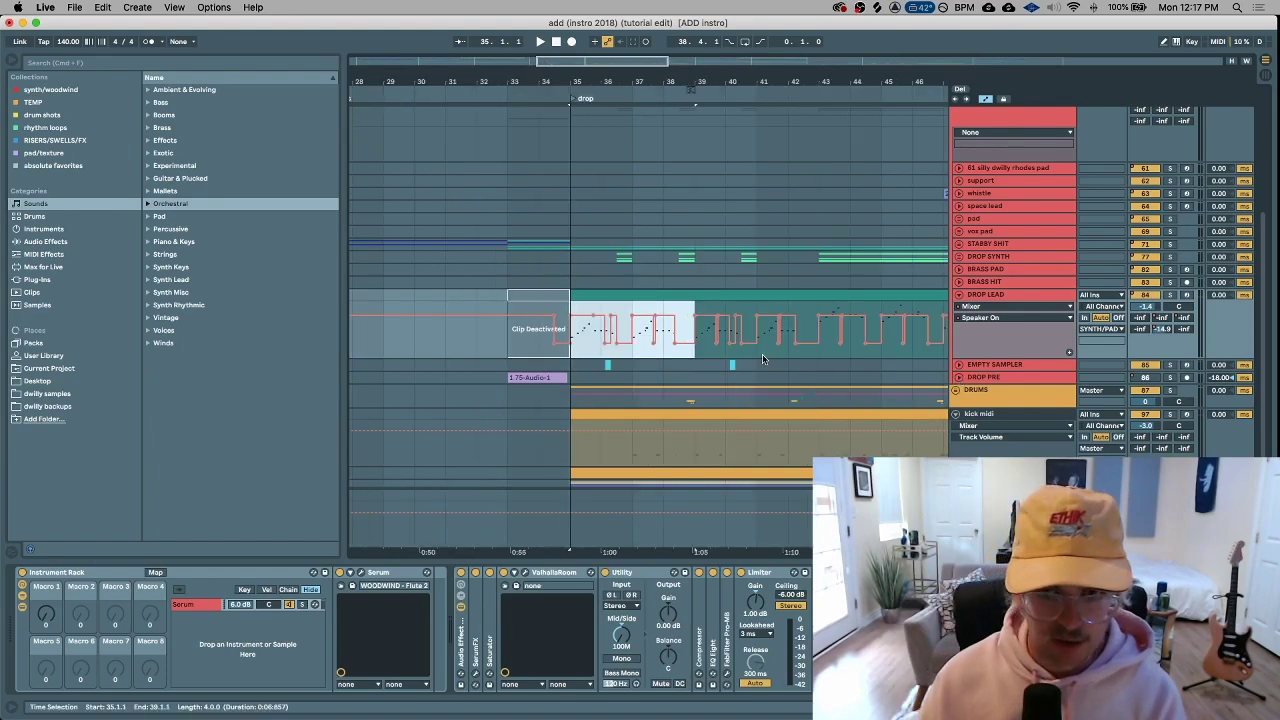
{"action": "key", "text": "plus"}
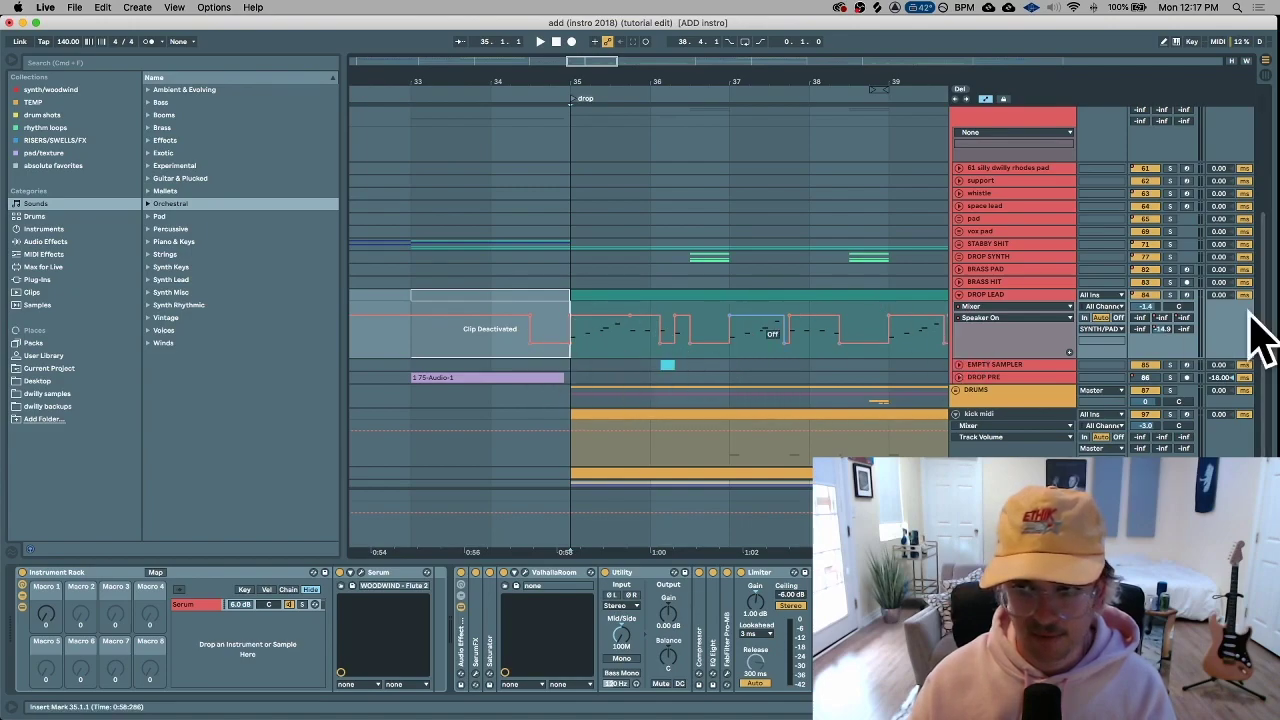
{"action": "key", "text": "space"}
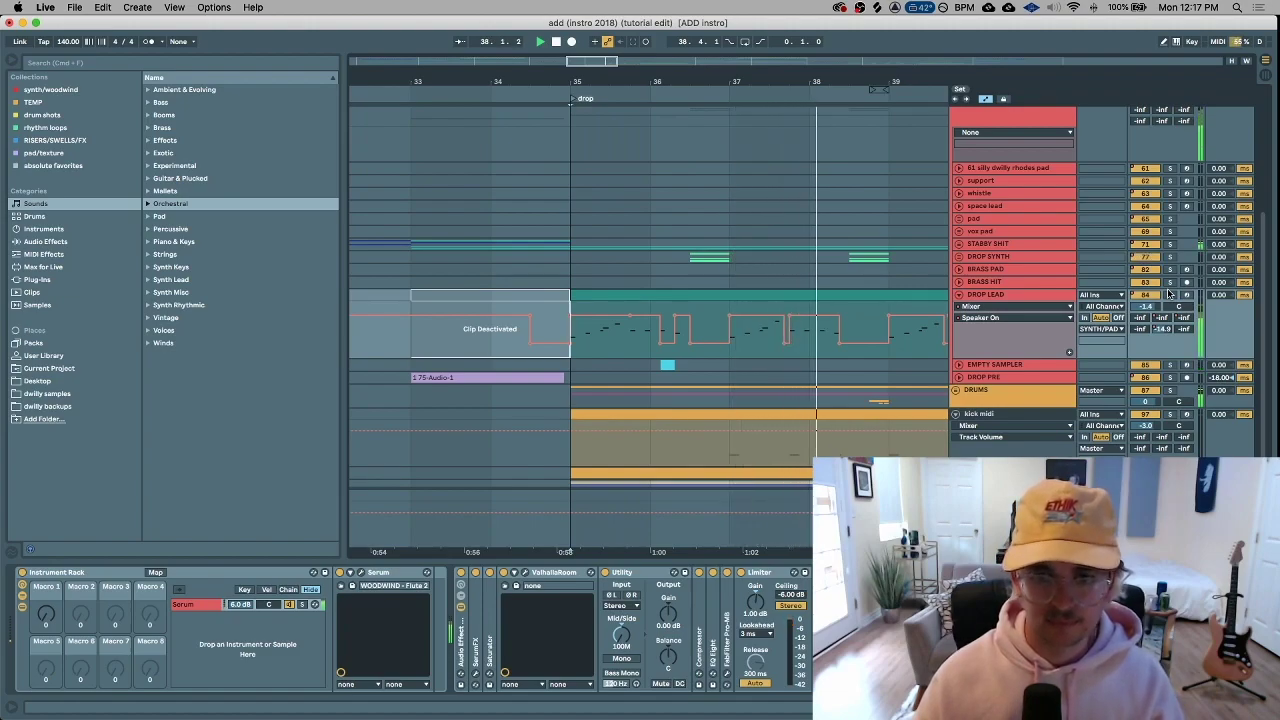
{"action": "key", "text": "space"}
Loop bar 37 of DROP LEAD and play it to hear the cut between its notes
{"action": "left_click_drag", "start_coordinate": [755, 352], "coordinate": [838, 357]}
{"action": "key", "text": "super+l"}
{"action": "key", "text": "z"}
{"action": "key", "text": "space"}
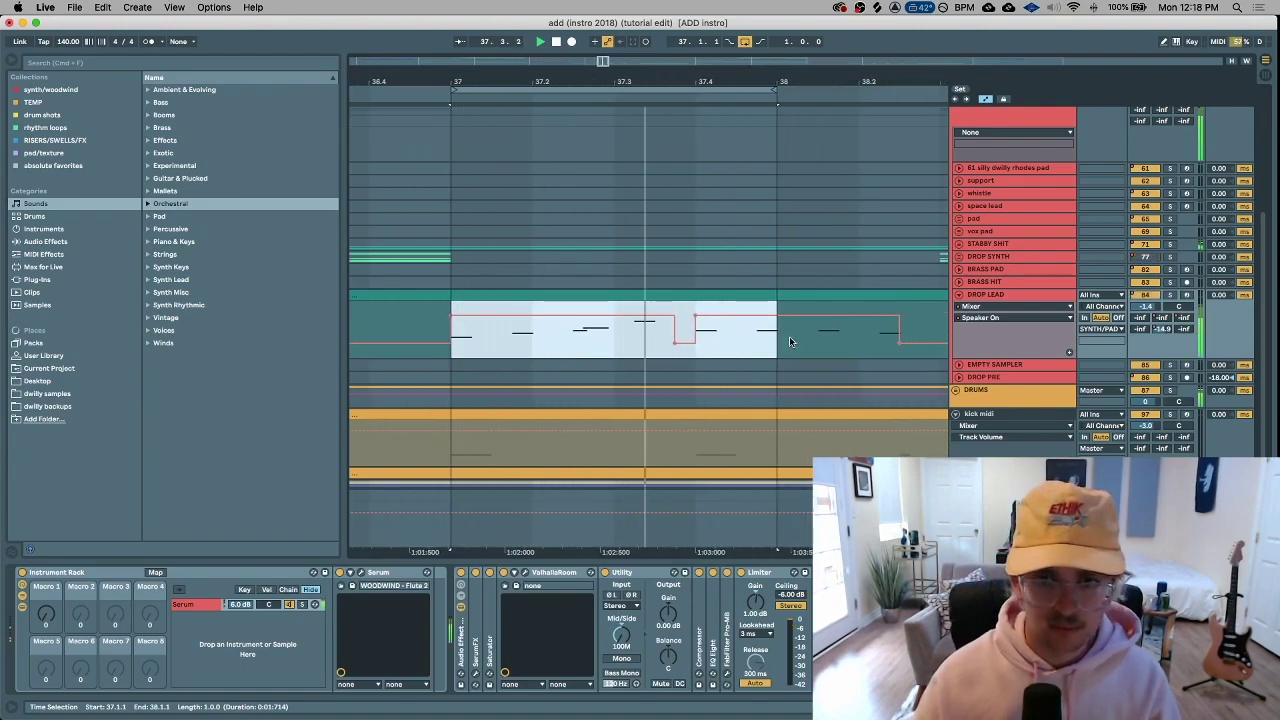
{"action": "key", "text": "space"}
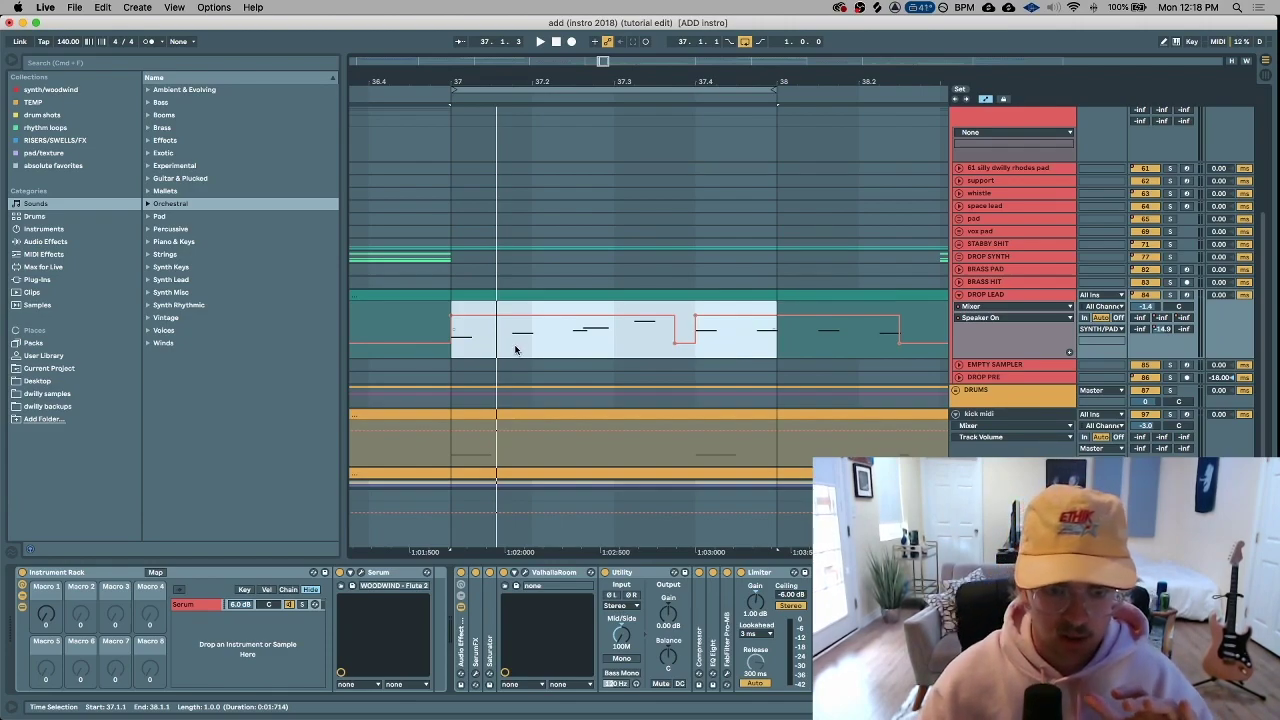
Set the loop to the four bars of DROP LEAD from bar 35 to 39
{"action": "left_click_drag", "start_coordinate": [514, 364], "coordinate": [780, 240]}
{"action": "left_click", "coordinate": [780, 242]}
{"action": "key", "text": "minus"}
{"action": "key", "text": "minus"}
{"action": "key", "text": "minus"}
{"action": "key", "text": "minus"}
{"action": "key", "text": "minus"}
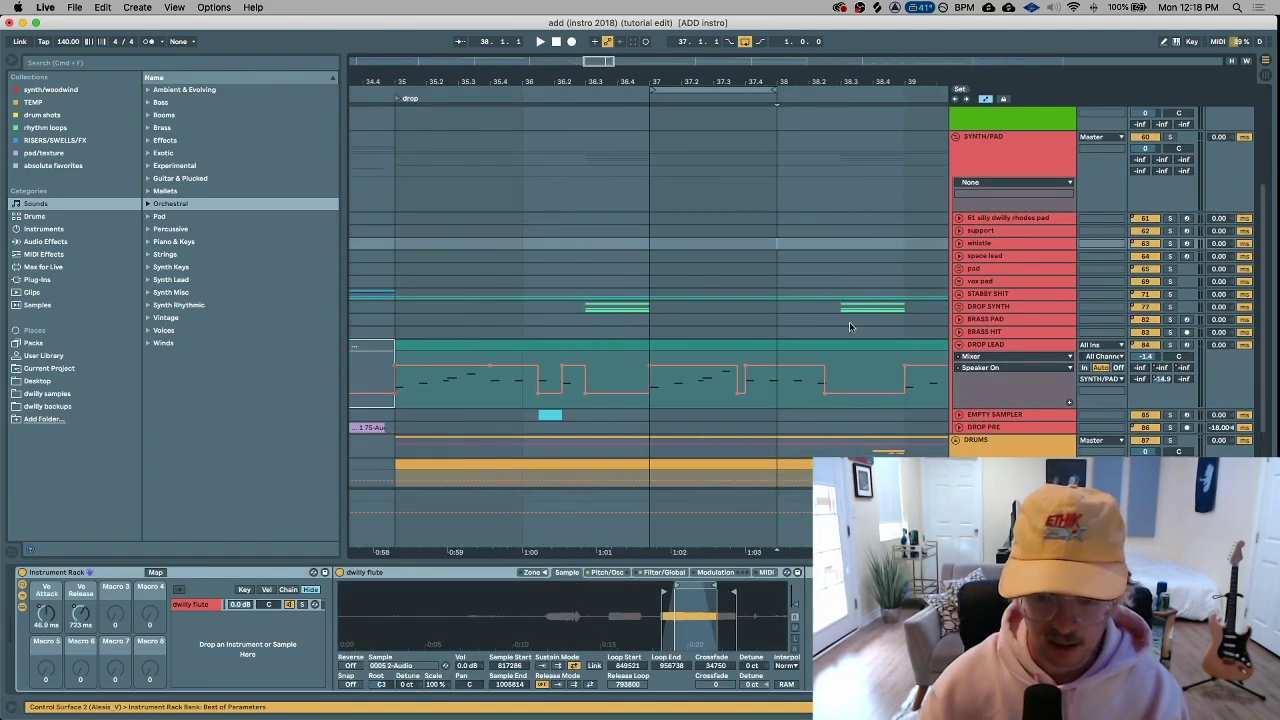
{"action": "left_click_drag", "start_coordinate": [714, 401], "coordinate": [806, 406]}
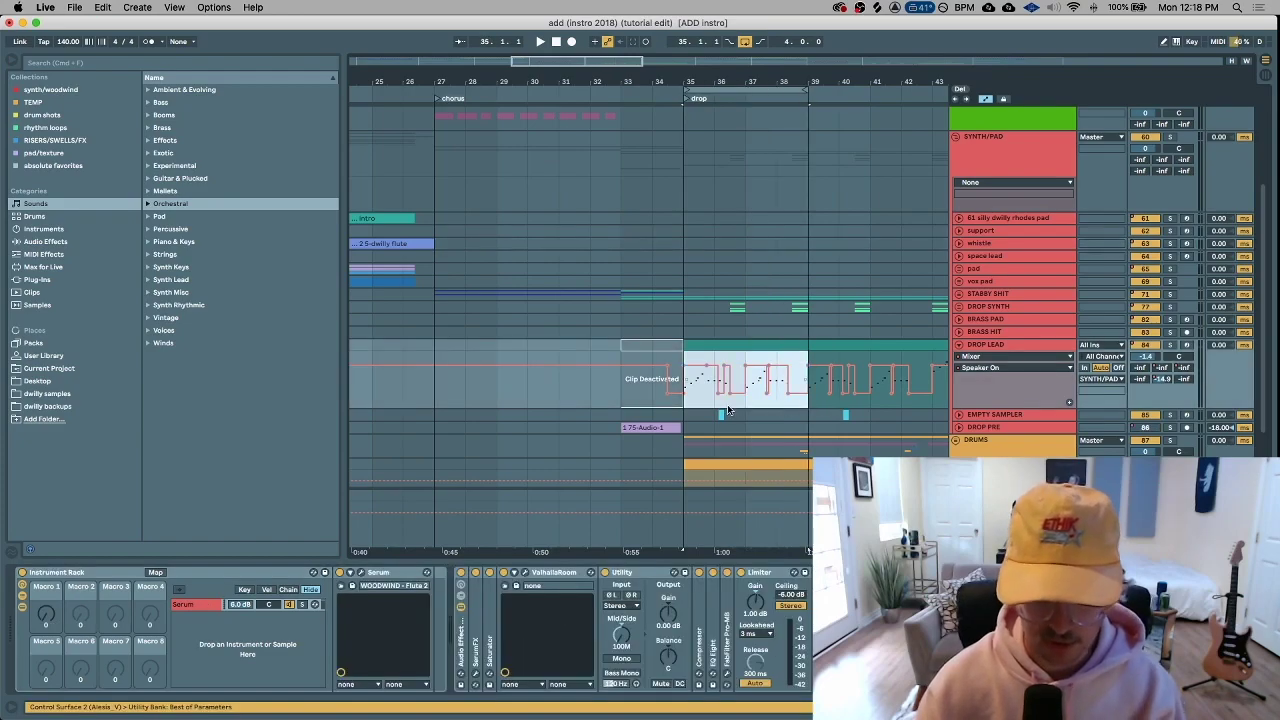
{"action": "scroll", "coordinate": [728, 410], "scroll_direction": "right", "scroll_amount": 5}
Examine DROP LEAD's Speaker On automation and notes across the four-bar phrase starting at bar 35
{"action": "left_click_drag", "start_coordinate": [714, 406], "coordinate": [597, 405]}
{"action": "key", "text": "plus"}
{"action": "key", "text": "plus"}
{"action": "key", "text": "plus"}
{"action": "key", "text": "minus"}
{"action": "key", "text": "minus"}
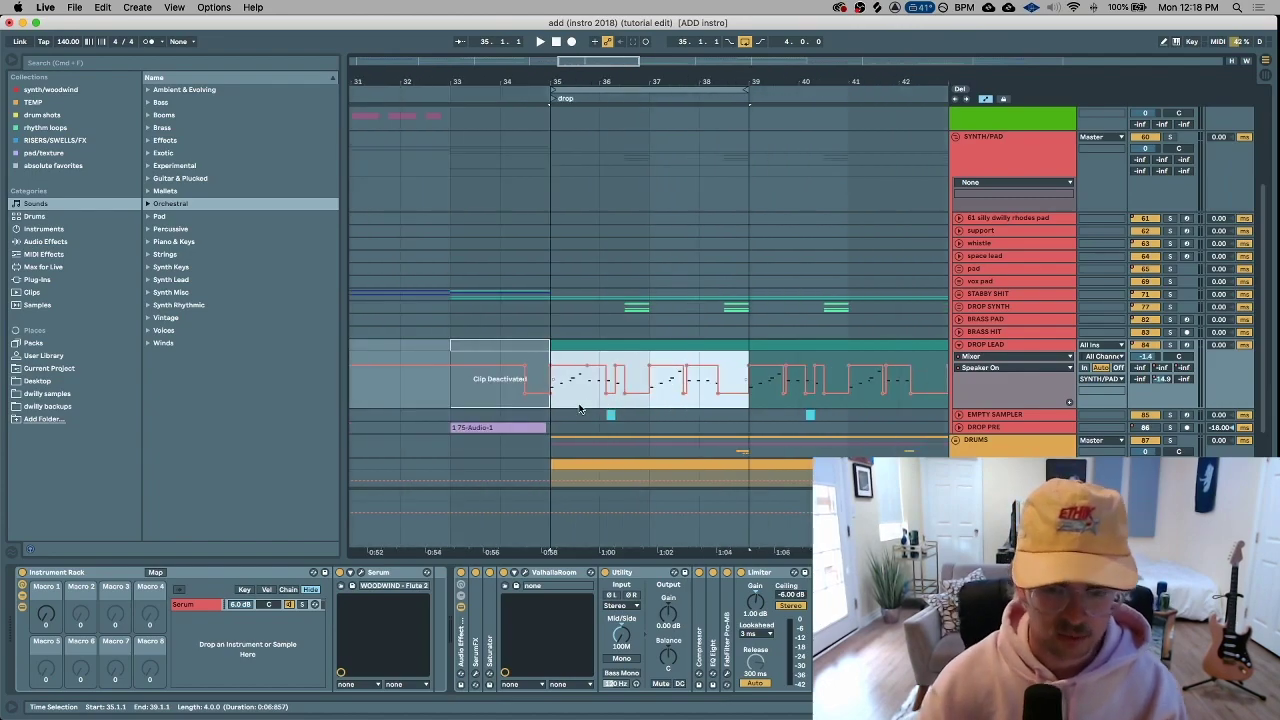
{"action": "left_click", "coordinate": [561, 403]}
{"action": "key", "text": "plus"}
{"action": "key", "text": "plus"}
{"action": "left_click_drag", "start_coordinate": [575, 401], "coordinate": [800, 407]}
{"action": "key", "text": "minus"}
{"action": "key", "text": "minus"}
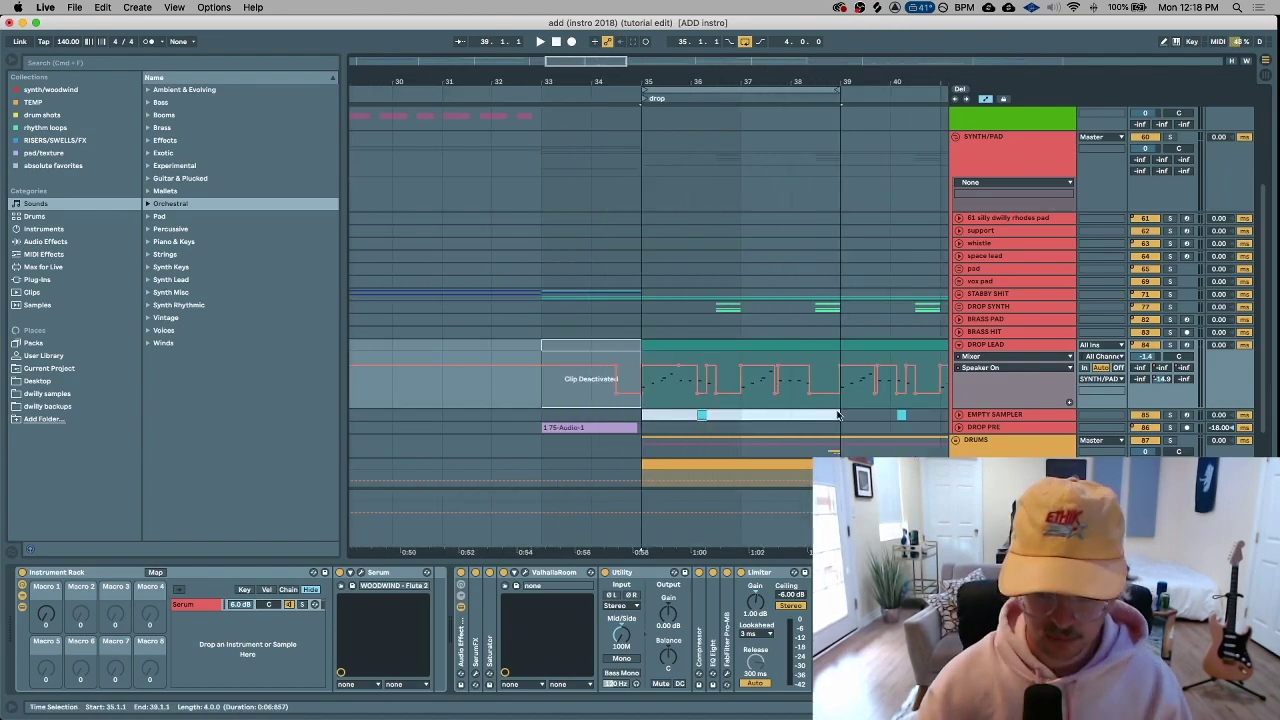
{"action": "left_click", "coordinate": [843, 405], "text": "shift"}
{"action": "left_click", "coordinate": [660, 406]}
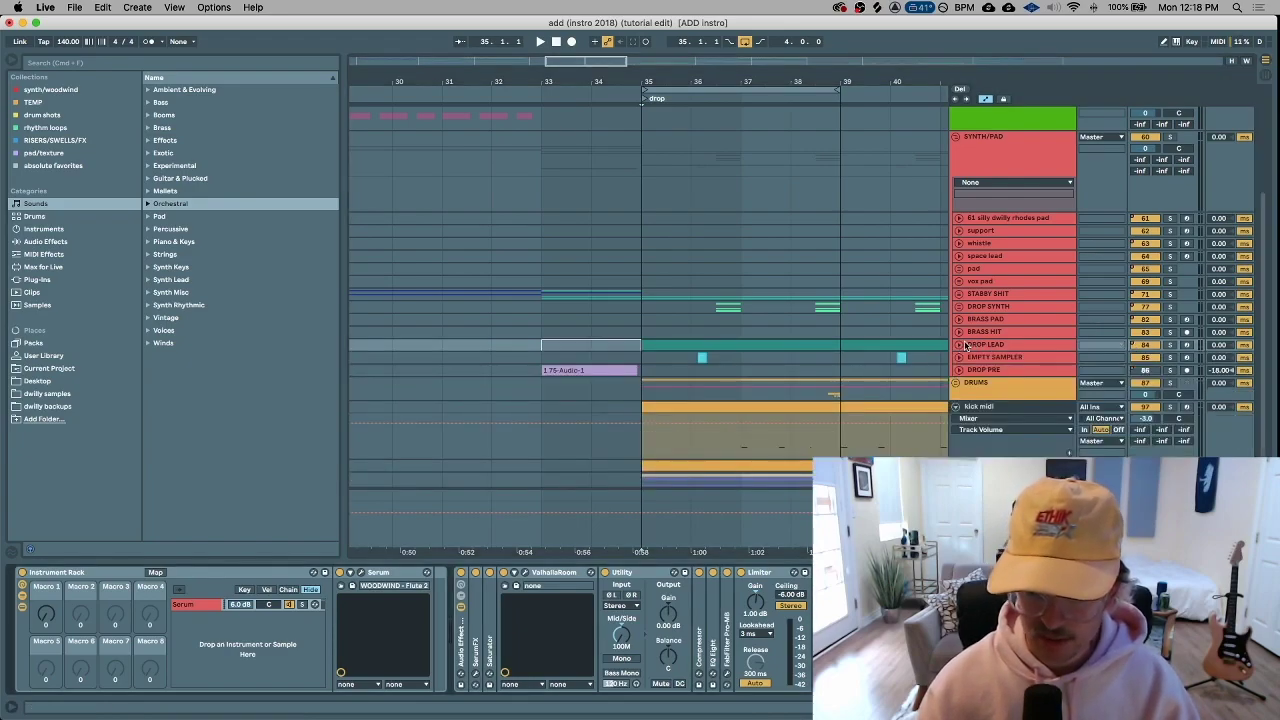
Hide the automation lanes and select DROP LEAD's eight bars from bar 35 to 43
{"action": "key", "text": "a"}
{"action": "left_click_drag", "start_coordinate": [672, 405], "coordinate": [696, 388]}
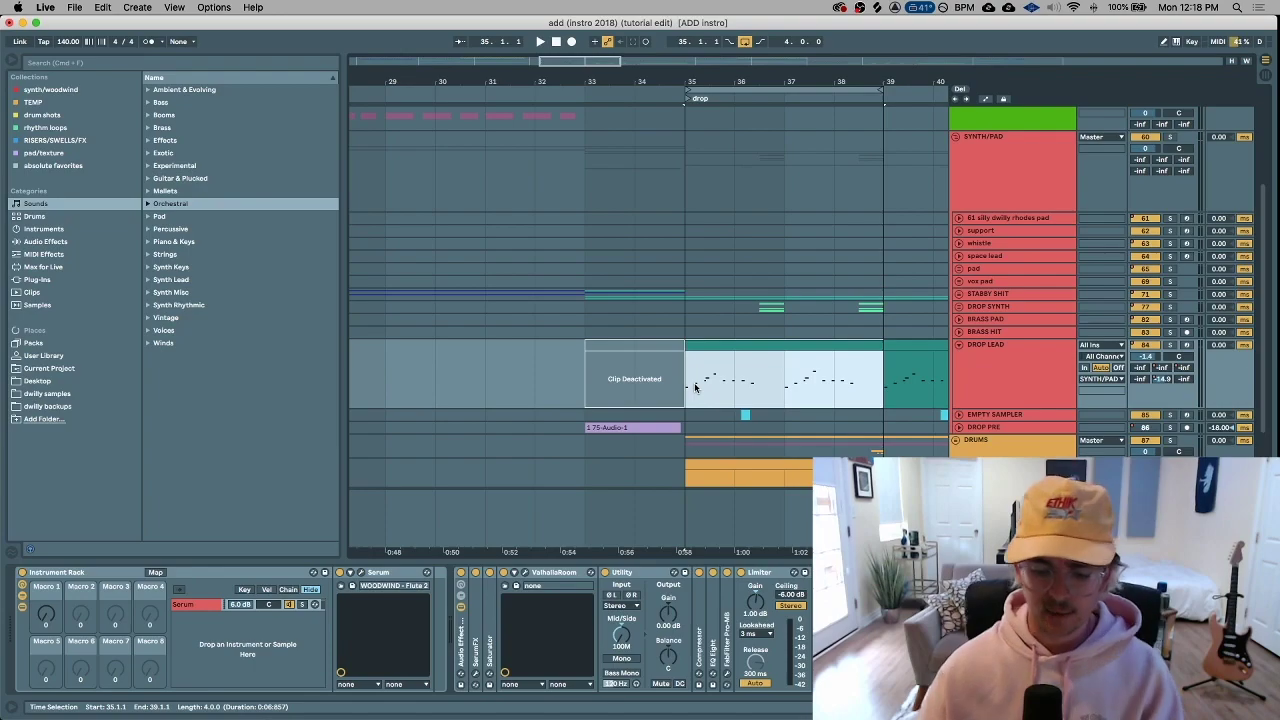
{"action": "scroll", "coordinate": [695, 387], "scroll_direction": "down", "scroll_amount": 6}
{"action": "left_click", "coordinate": [850, 392], "text": "shift"}
{"action": "mouse_move", "coordinate": [850, 392]}
{"action": "left_mouse_down"}
{"action": "mouse_move", "coordinate": [876, 395]}
{"action": "mouse_move", "coordinate": [863, 398]}
{"action": "left_mouse_up"}
{"action": "scroll", "coordinate": [821, 395], "scroll_direction": "down", "scroll_amount": 3}
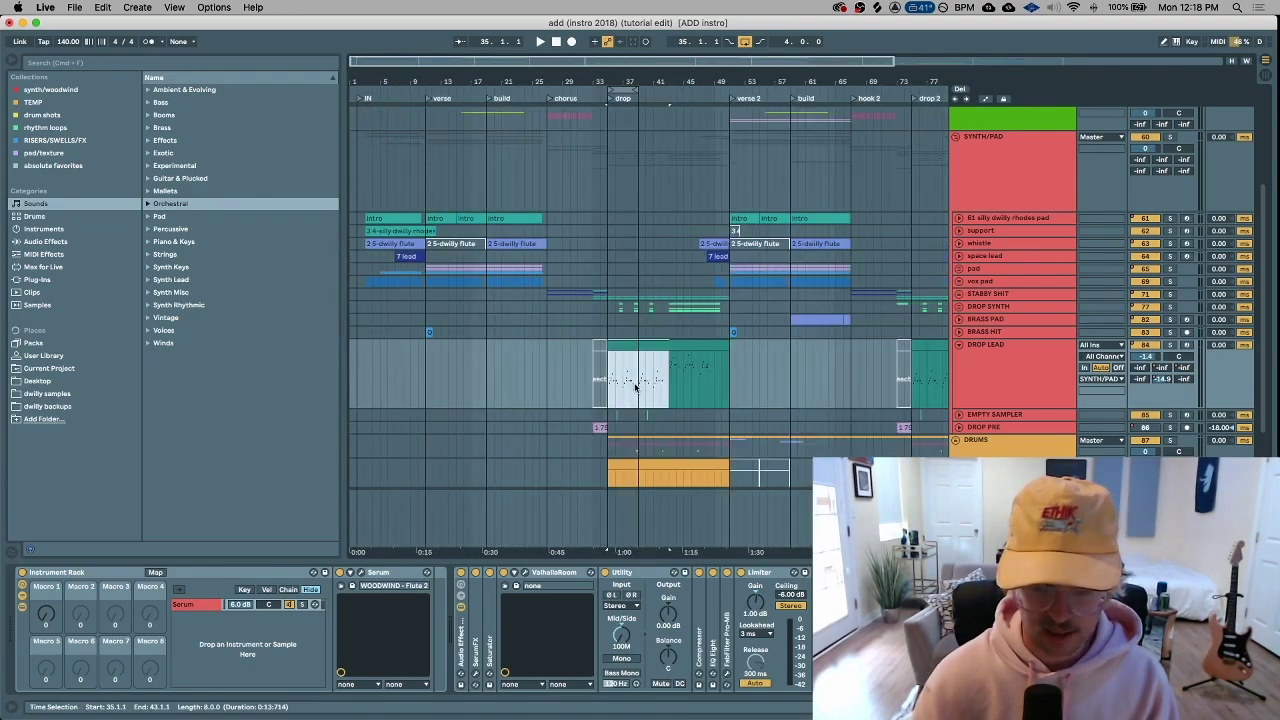
{"action": "scroll", "coordinate": [634, 388], "scroll_direction": "up", "scroll_amount": 8}
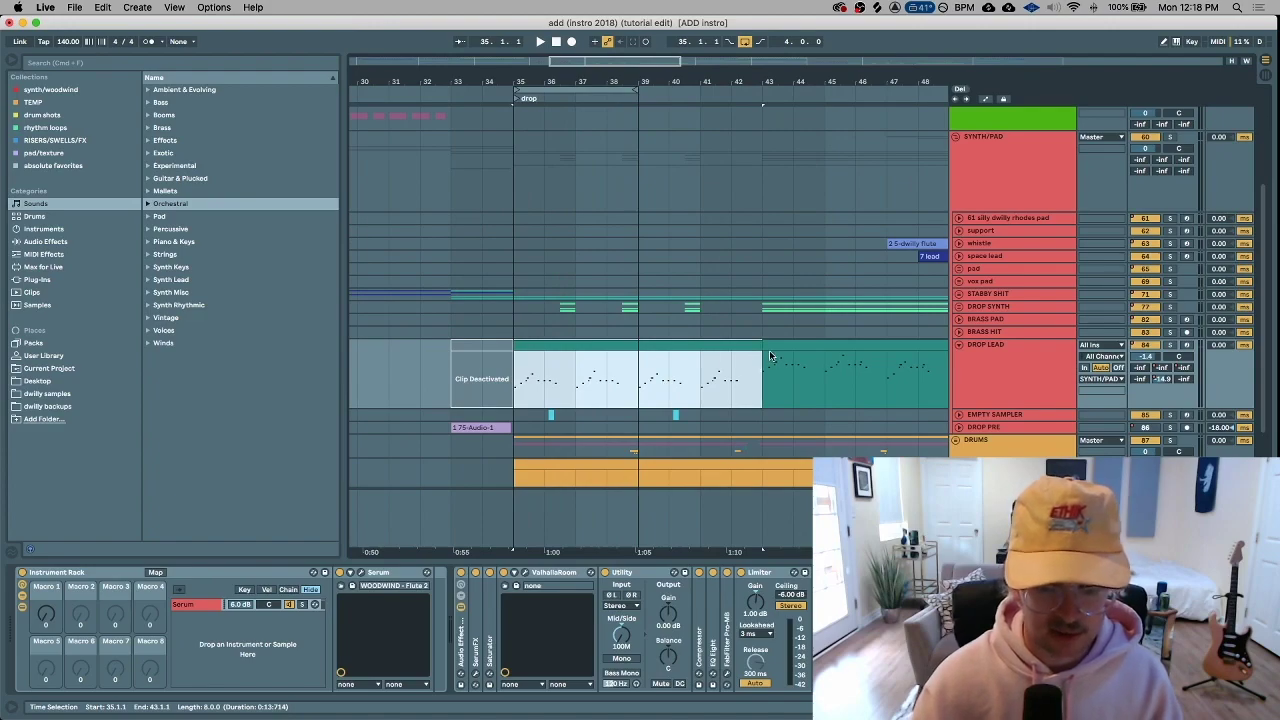
Examine how the DROP LEAD clips are laid out across the first drop and drop 2
{"action": "left_click", "coordinate": [764, 386]}
{"action": "scroll", "coordinate": [763, 386], "scroll_direction": "down", "scroll_amount": 3}
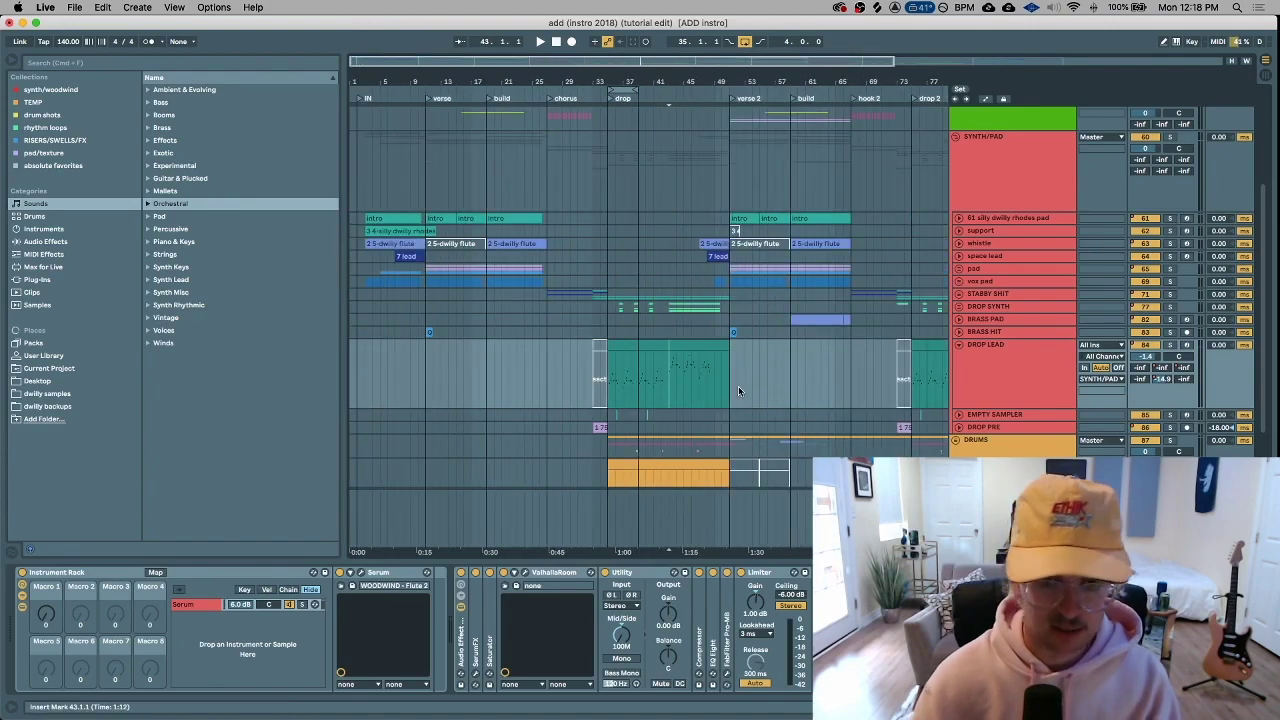
{"action": "scroll", "coordinate": [649, 389], "scroll_direction": "up", "scroll_amount": 5}
{"action": "left_click", "coordinate": [586, 388]}
{"action": "scroll", "coordinate": [586, 388], "scroll_direction": "down", "scroll_amount": 5}
{"action": "scroll", "coordinate": [660, 391], "scroll_direction": "right", "scroll_amount": 2}
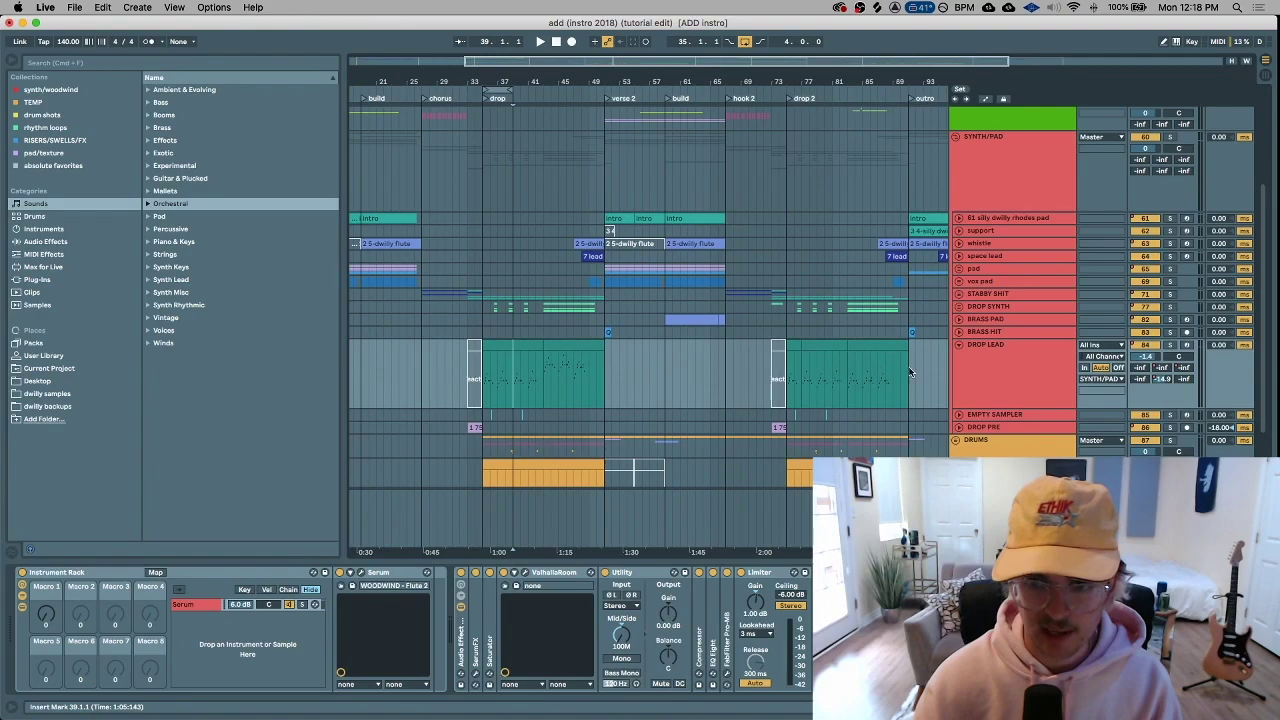
{"action": "scroll", "coordinate": [918, 373], "scroll_direction": "left", "scroll_amount": 2}
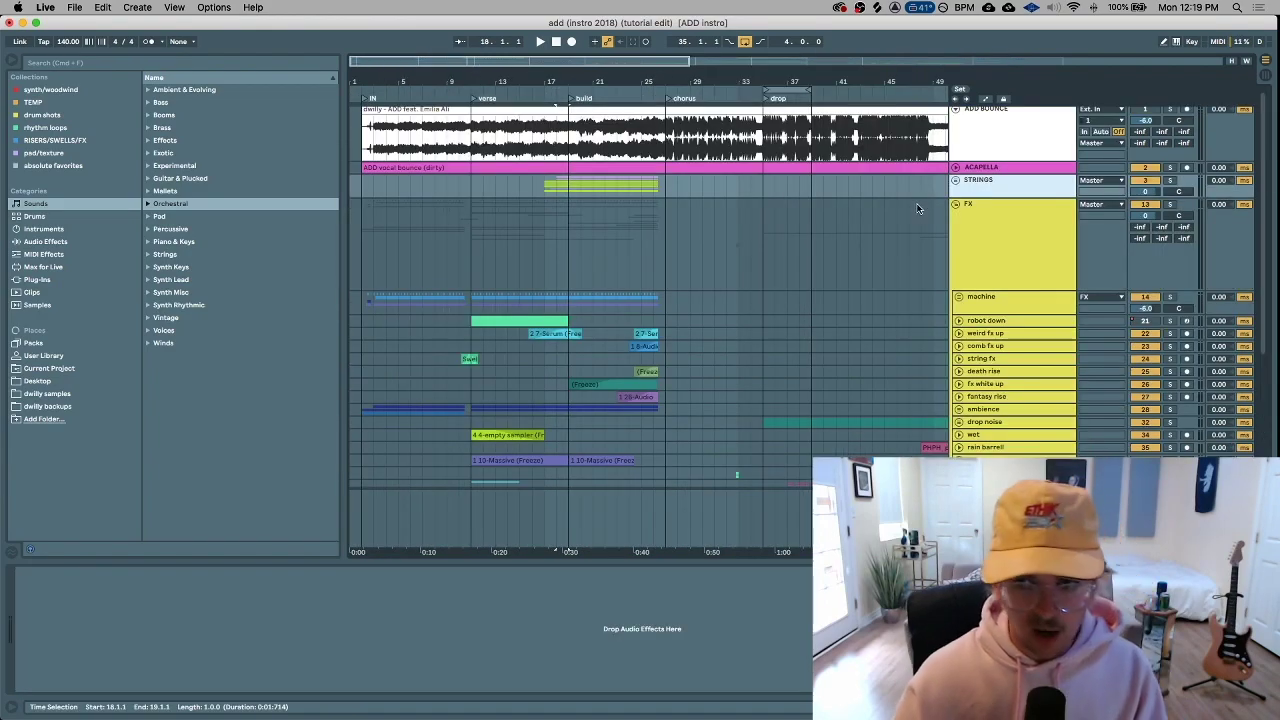
Fold the FX group and expand the DRUMS group in the arrangement
{"action": "scroll", "coordinate": [918, 208], "scroll_direction": "down", "scroll_amount": 8}
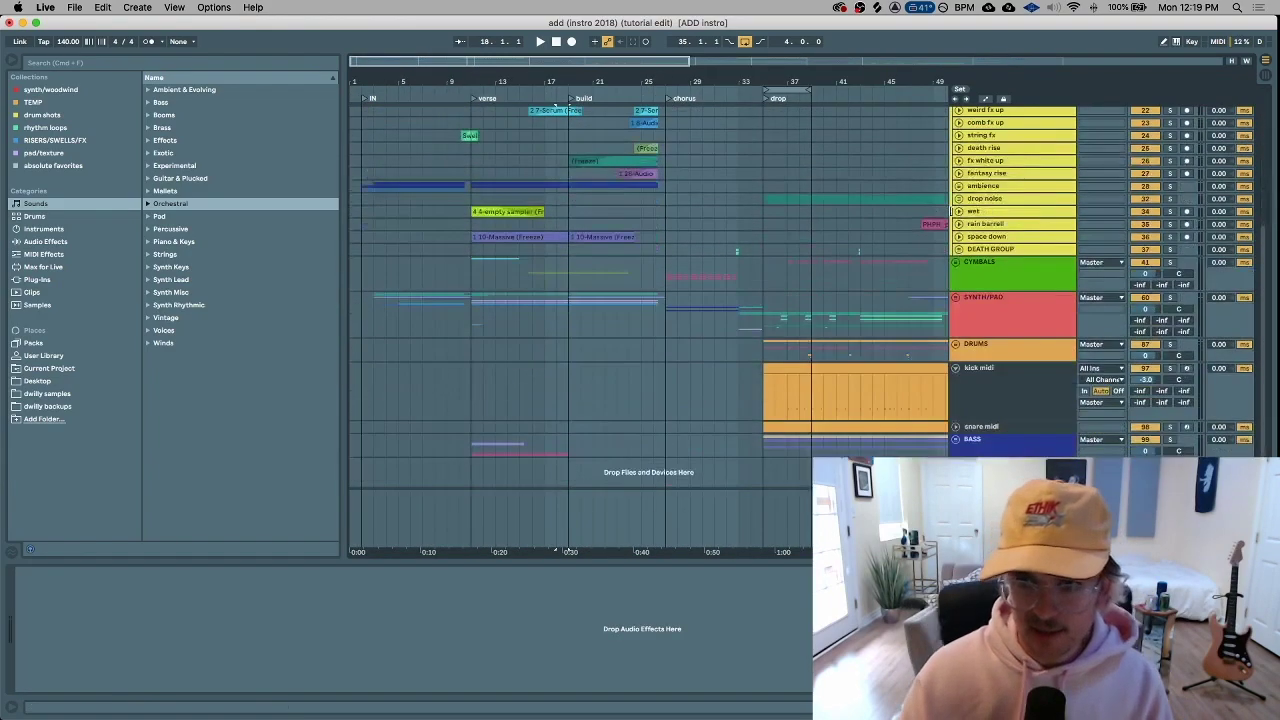
{"action": "scroll", "coordinate": [970, 170], "scroll_direction": "up", "scroll_amount": 5}
{"action": "left_click", "coordinate": [953, 139]}
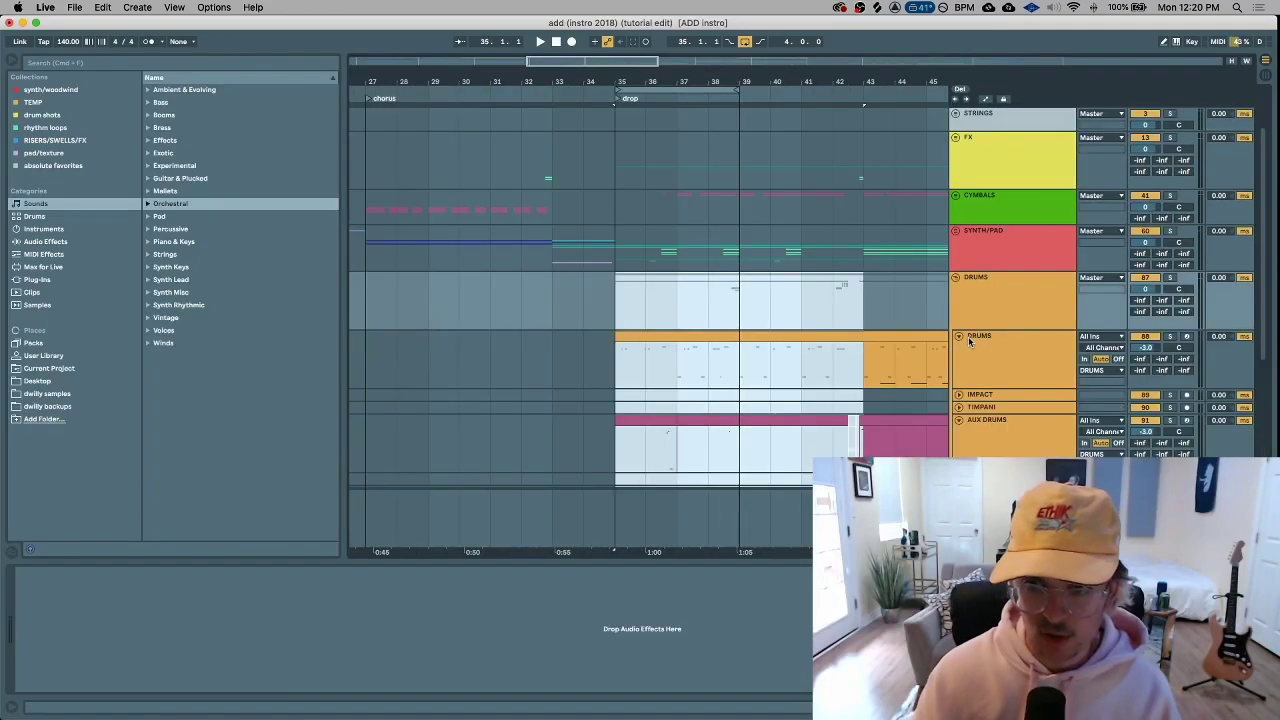
Select bars 35 to 43 on the DRUMS track and the add kick pad in its drum rack
{"action": "left_click", "coordinate": [981, 345]}
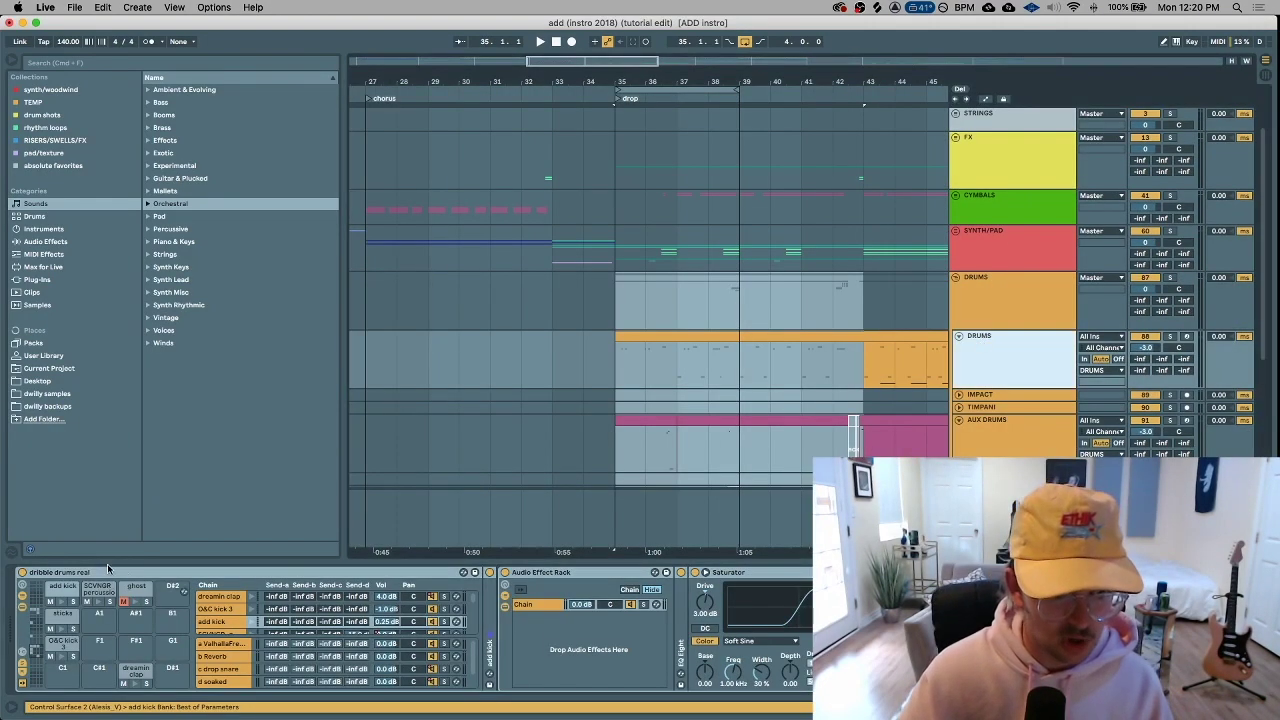
{"action": "scroll", "coordinate": [700, 358], "scroll_direction": "down", "scroll_amount": 3}
{"action": "left_click_drag", "start_coordinate": [625, 294], "coordinate": [856, 318]}
{"action": "left_click", "coordinate": [975, 297]}
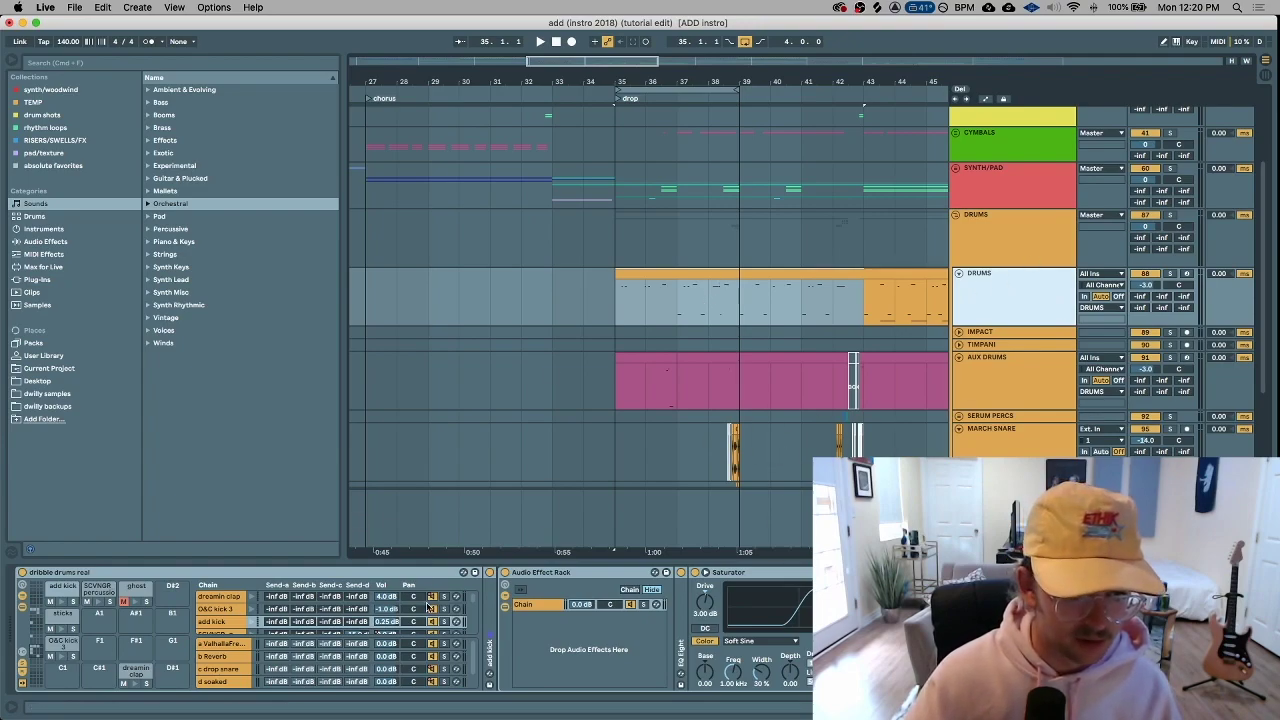
{"action": "left_click", "coordinate": [63, 590]}
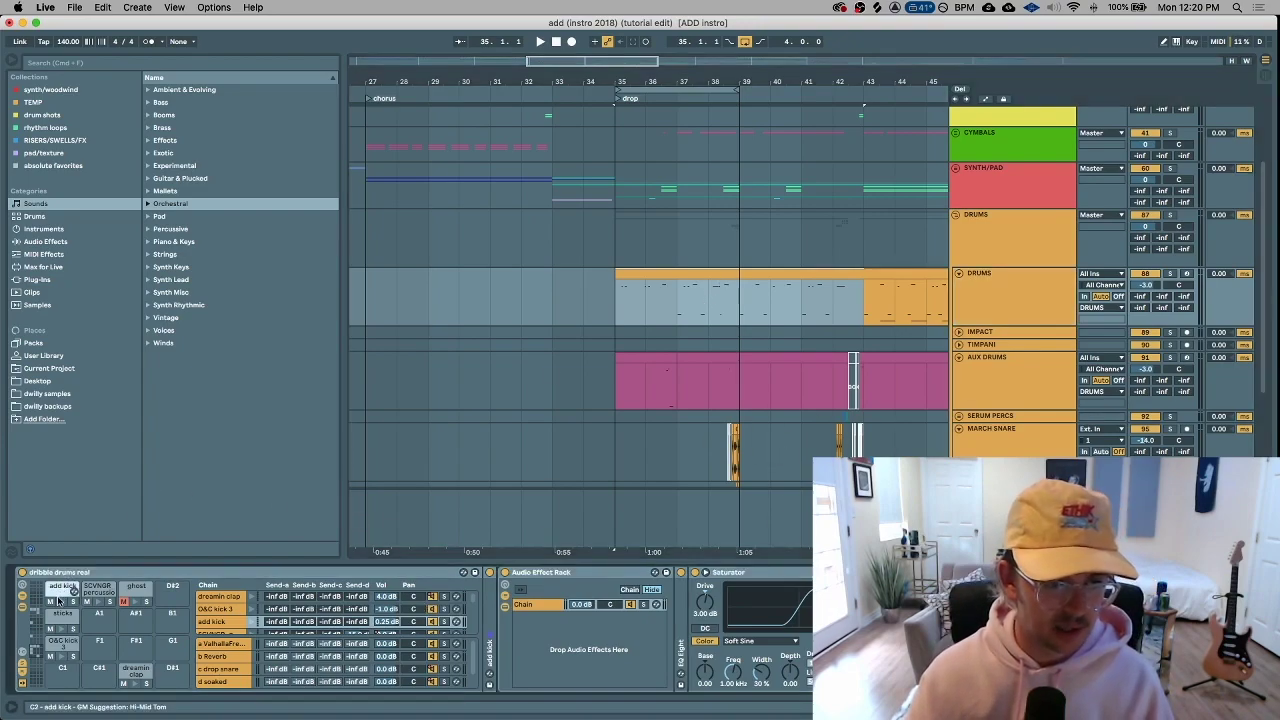
Unfold the add kick pad's sample device in the drum rack to show its waveform
{"action": "left_click", "coordinate": [63, 590]}
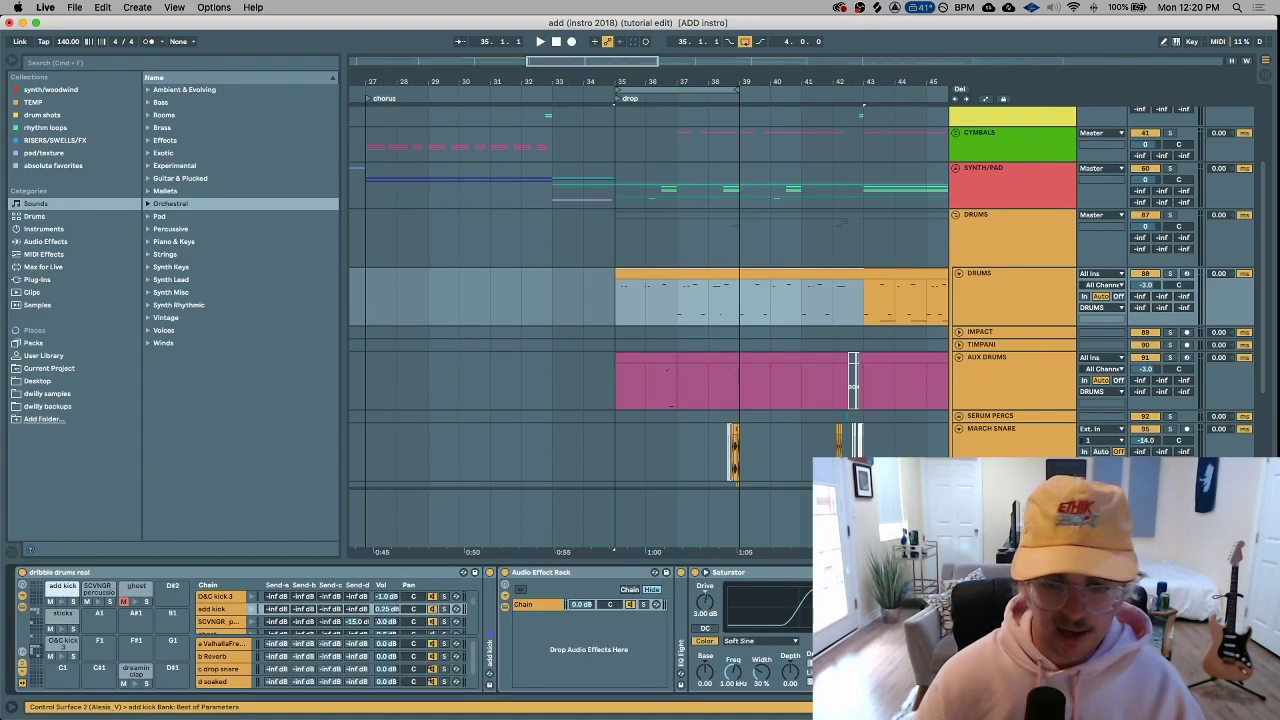
{"action": "left_click", "coordinate": [527, 606]}
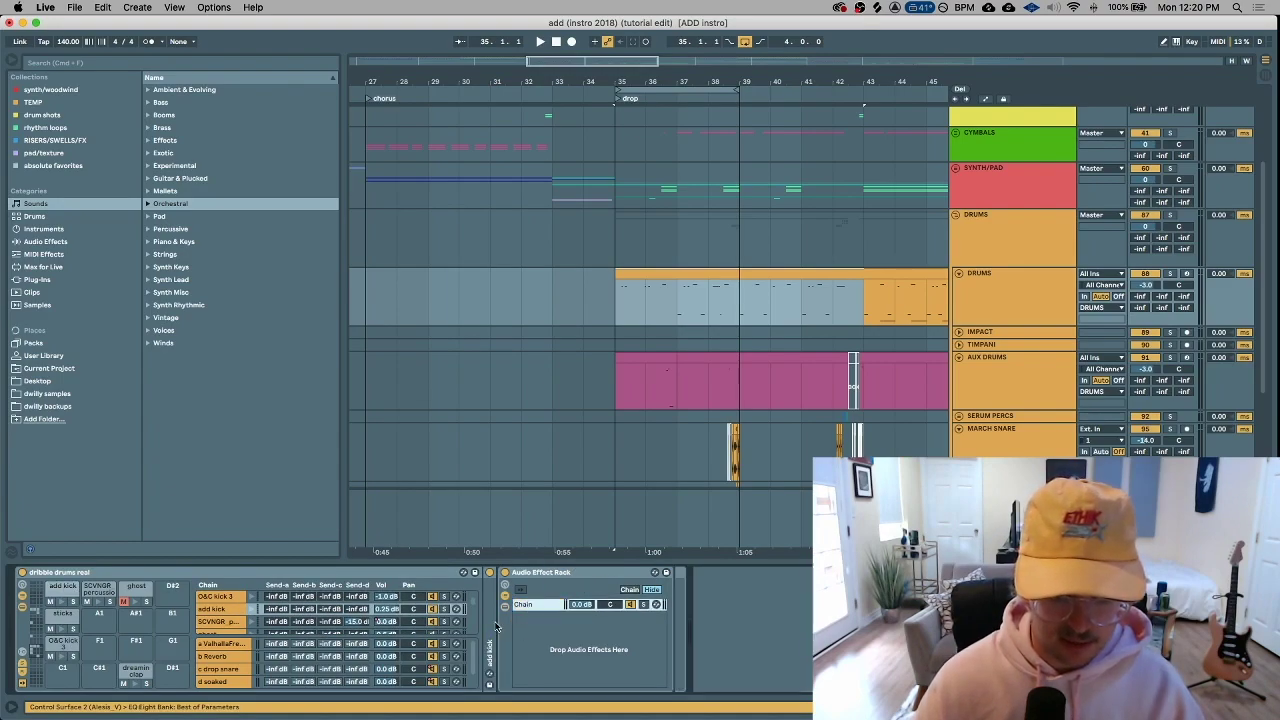
{"action": "left_click", "coordinate": [491, 640]}
{"action": "mouse_move", "coordinate": [538, 614]}
{"action": "left_mouse_down"}
{"action": "mouse_move", "coordinate": [550, 645]}
{"action": "mouse_move", "coordinate": [568, 617]}
{"action": "mouse_move", "coordinate": [568, 635]}
{"action": "mouse_move", "coordinate": [560, 608]}
{"action": "mouse_move", "coordinate": [549, 640]}
{"action": "mouse_move", "coordinate": [546, 595]}
{"action": "mouse_move", "coordinate": [548, 630]}
{"action": "mouse_move", "coordinate": [546, 600]}
{"action": "mouse_move", "coordinate": [532, 604]}
{"action": "mouse_move", "coordinate": [529, 636]}
{"action": "mouse_move", "coordinate": [530, 608]}
{"action": "mouse_move", "coordinate": [530, 625]}
{"action": "left_mouse_up"}
Loop bars 37 to 41 of the DRUMS track and audition the add kick pad's part
{"action": "left_click_drag", "start_coordinate": [678, 311], "coordinate": [801, 313]}
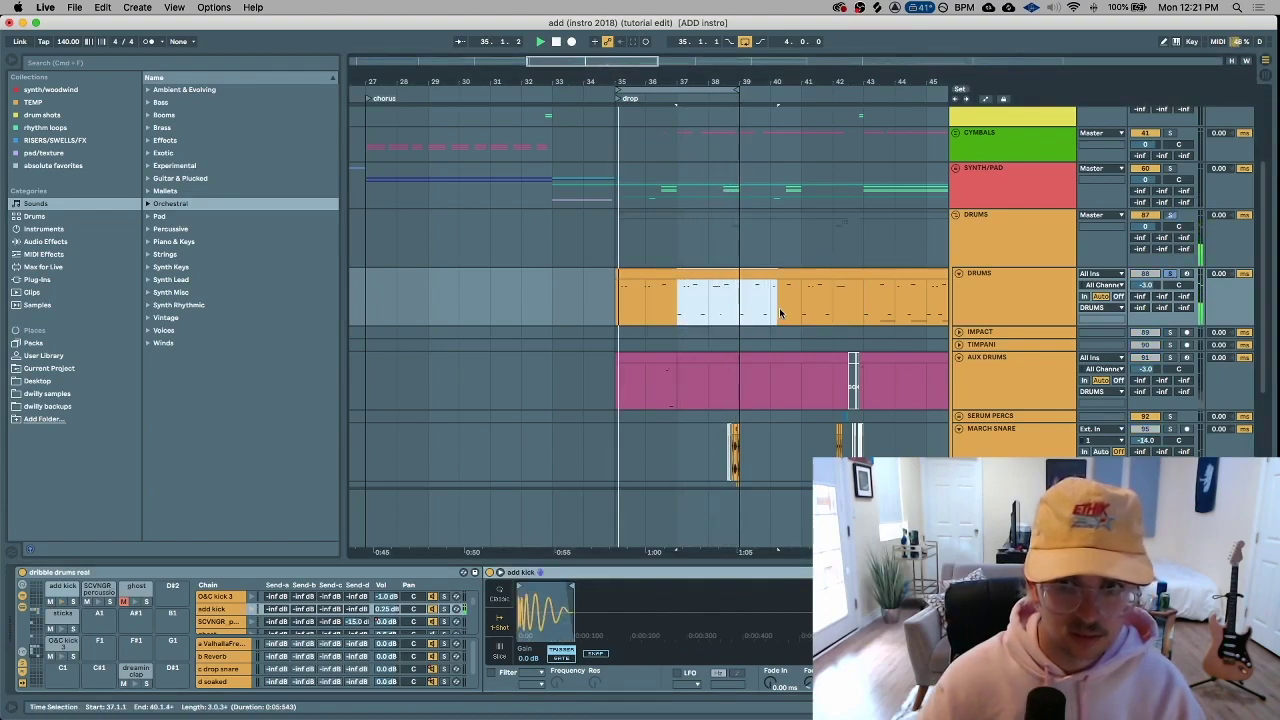
{"action": "key", "text": "super+l"}
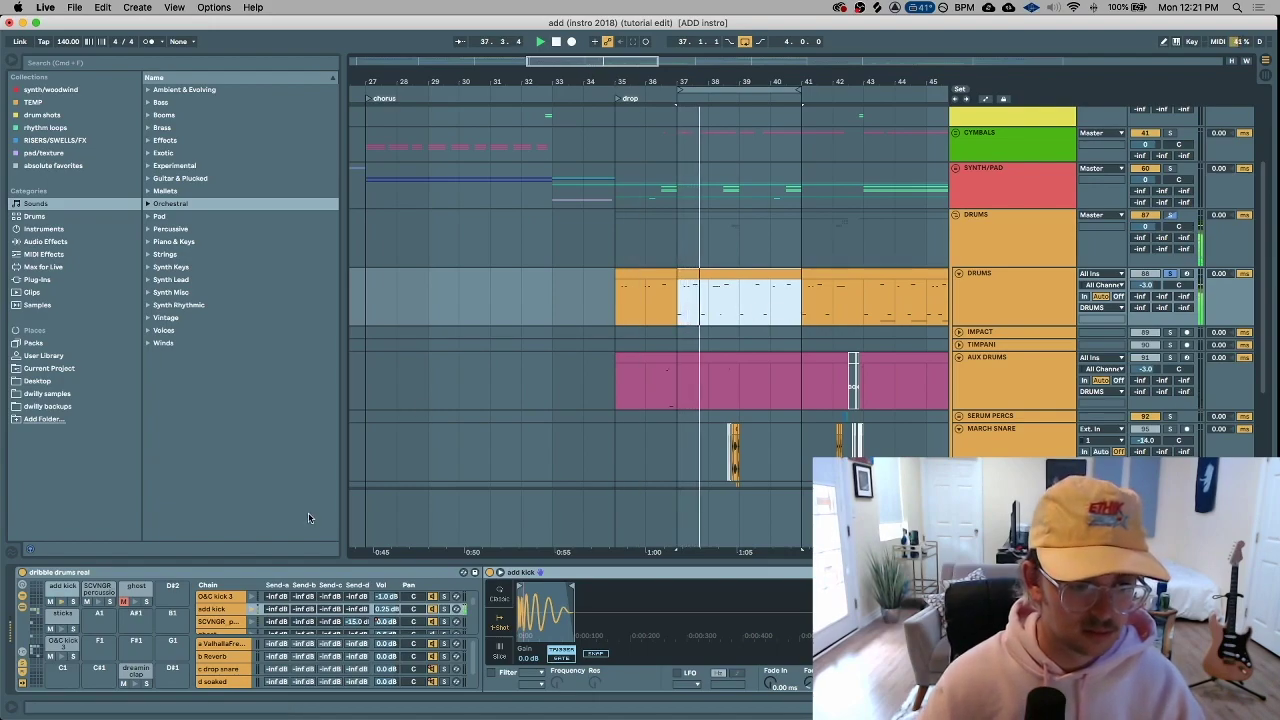
{"action": "left_click", "coordinate": [65, 592]}
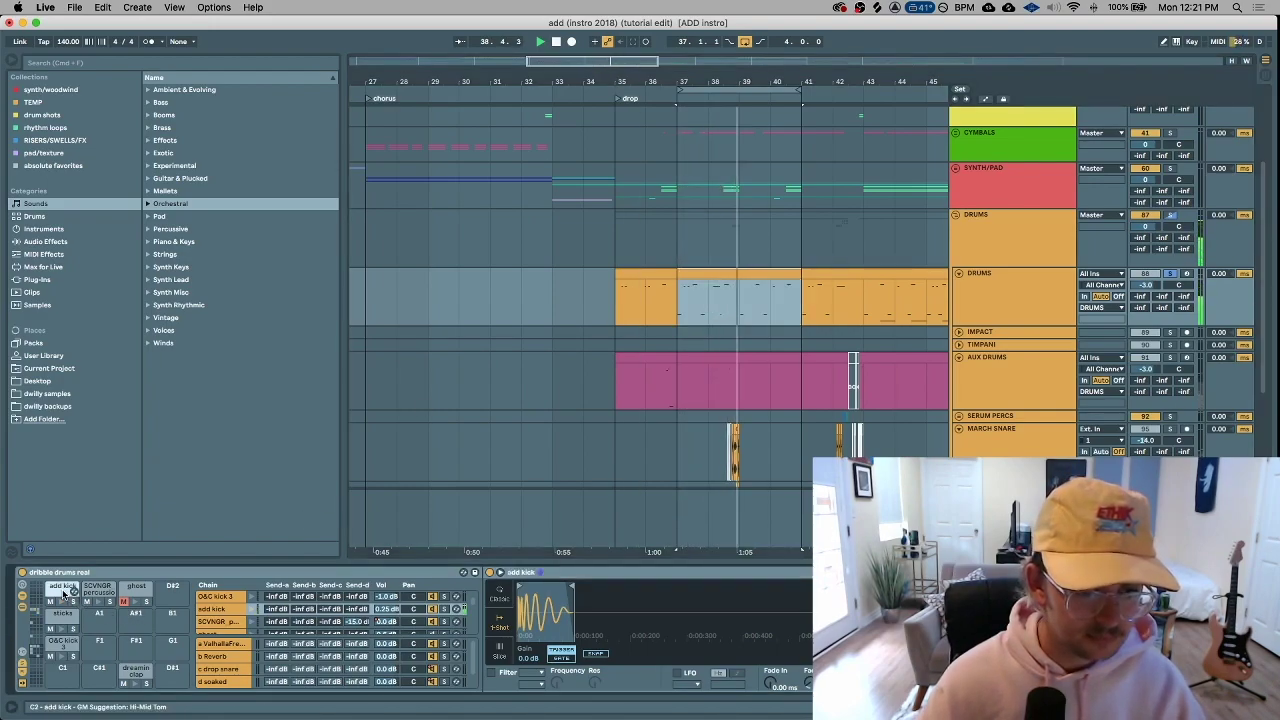
{"action": "key", "text": "space"}
Examine the transient and tail of the add kick sample's waveform
{"action": "mouse_move", "coordinate": [753, 628]}
{"action": "left_mouse_down"}
{"action": "mouse_move", "coordinate": [753, 674]}
{"action": "mouse_move", "coordinate": [753, 615]}
{"action": "left_mouse_up"}
{"action": "left_click_drag", "start_coordinate": [534, 622], "coordinate": [569, 582]}
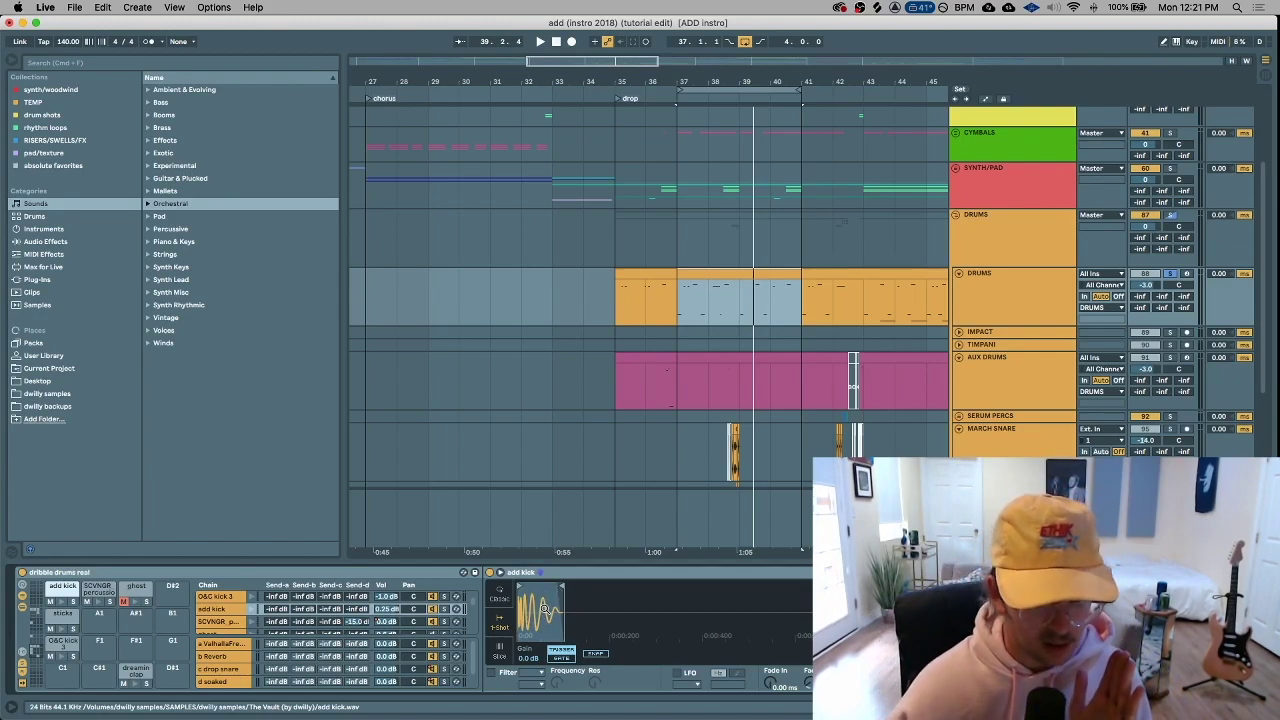
{"action": "scroll", "coordinate": [544, 608], "scroll_direction": "right", "scroll_amount": 1}
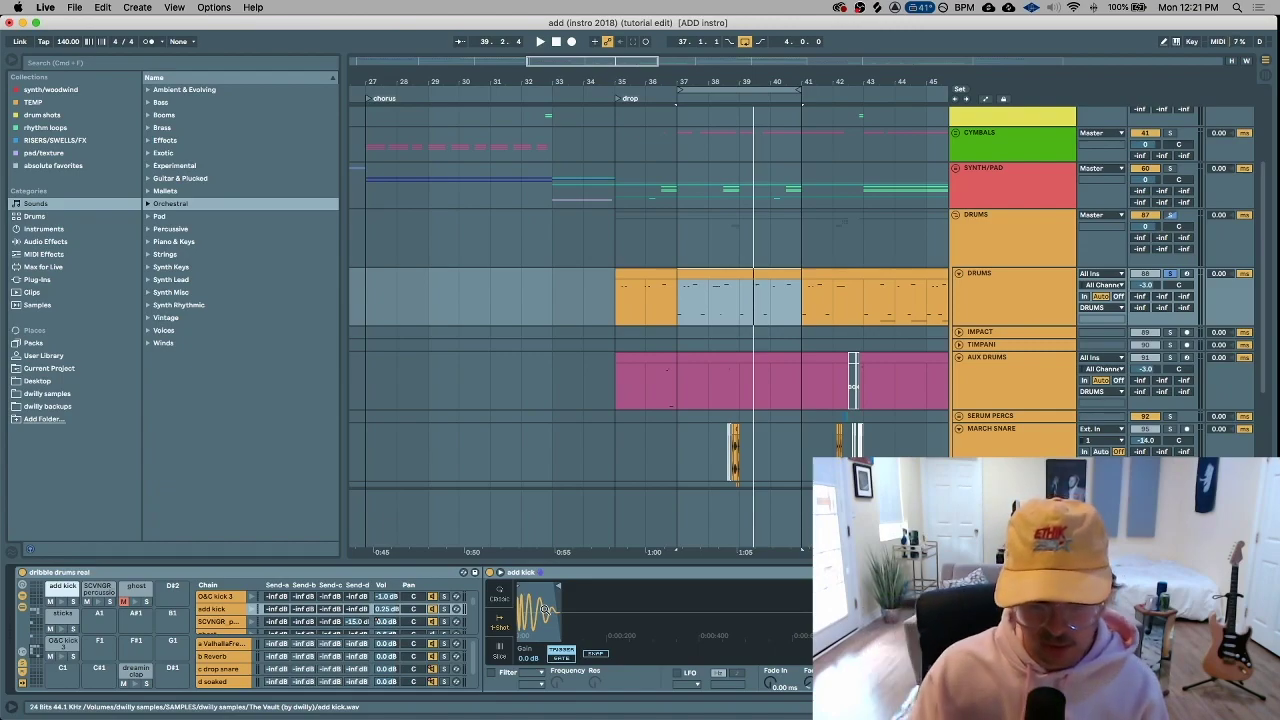
{"action": "mouse_move", "coordinate": [553, 611]}
{"action": "left_mouse_down"}
{"action": "mouse_move", "coordinate": [572, 614]}
{"action": "mouse_move", "coordinate": [531, 621]}
{"action": "left_mouse_up"}
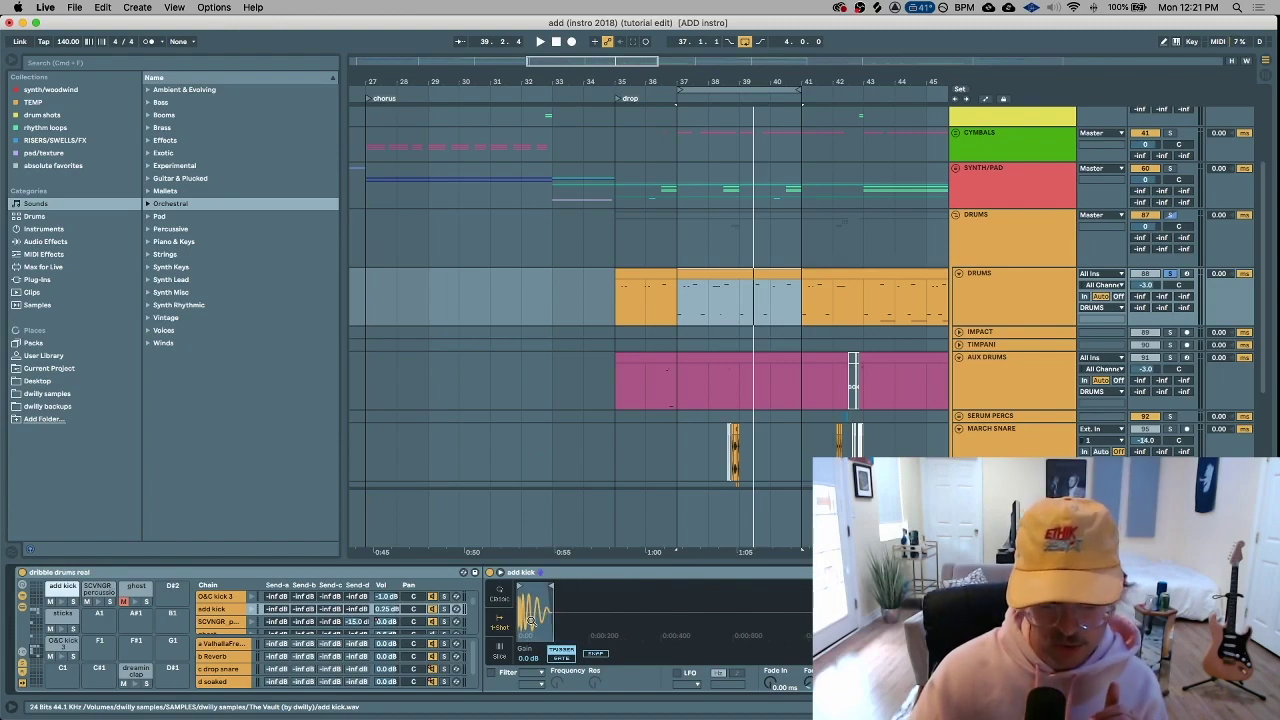
{"action": "left_click", "coordinate": [52, 590]}
{"action": "mouse_move", "coordinate": [571, 617]}
{"action": "left_mouse_down"}
{"action": "mouse_move", "coordinate": [560, 628]}
{"action": "mouse_move", "coordinate": [556, 610]}
{"action": "mouse_move", "coordinate": [537, 611]}
{"action": "mouse_move", "coordinate": [554, 618]}
{"action": "left_mouse_up"}
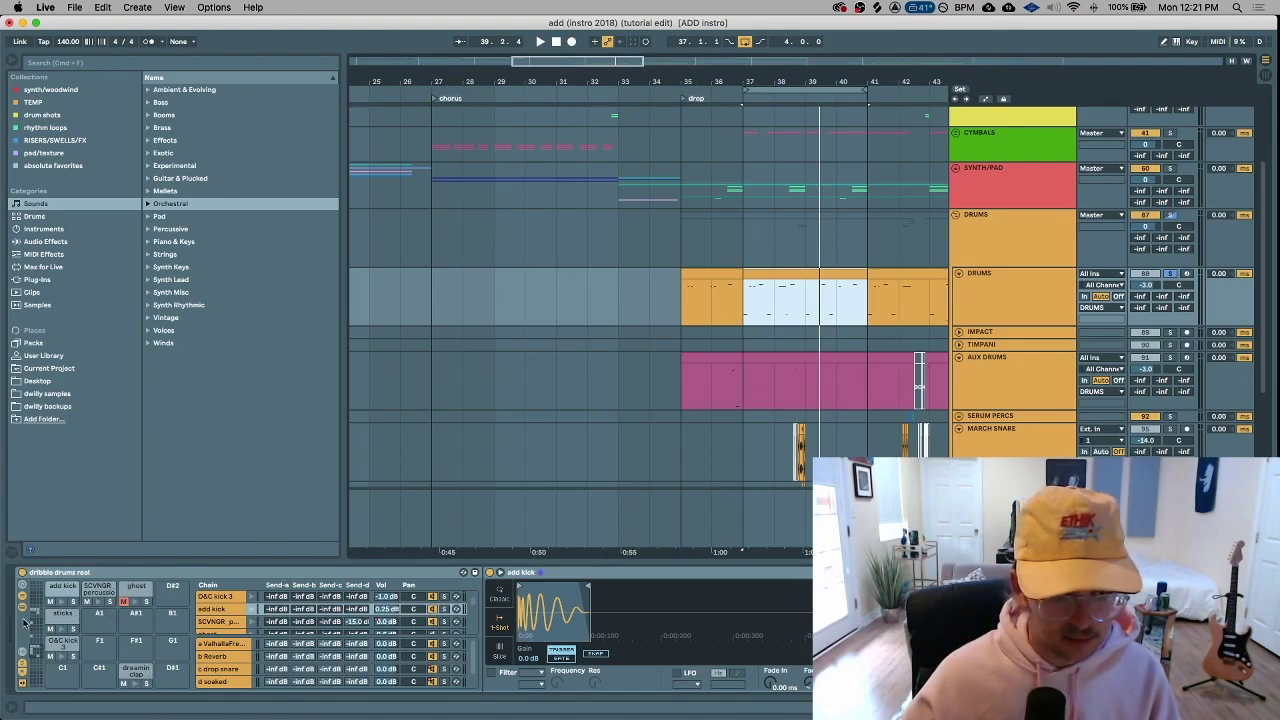
Play the drum loop and inspect the Wildcard Snare sample among the rack's higher pads
{"action": "left_click", "coordinate": [31, 622]}
{"action": "key", "text": "space"}
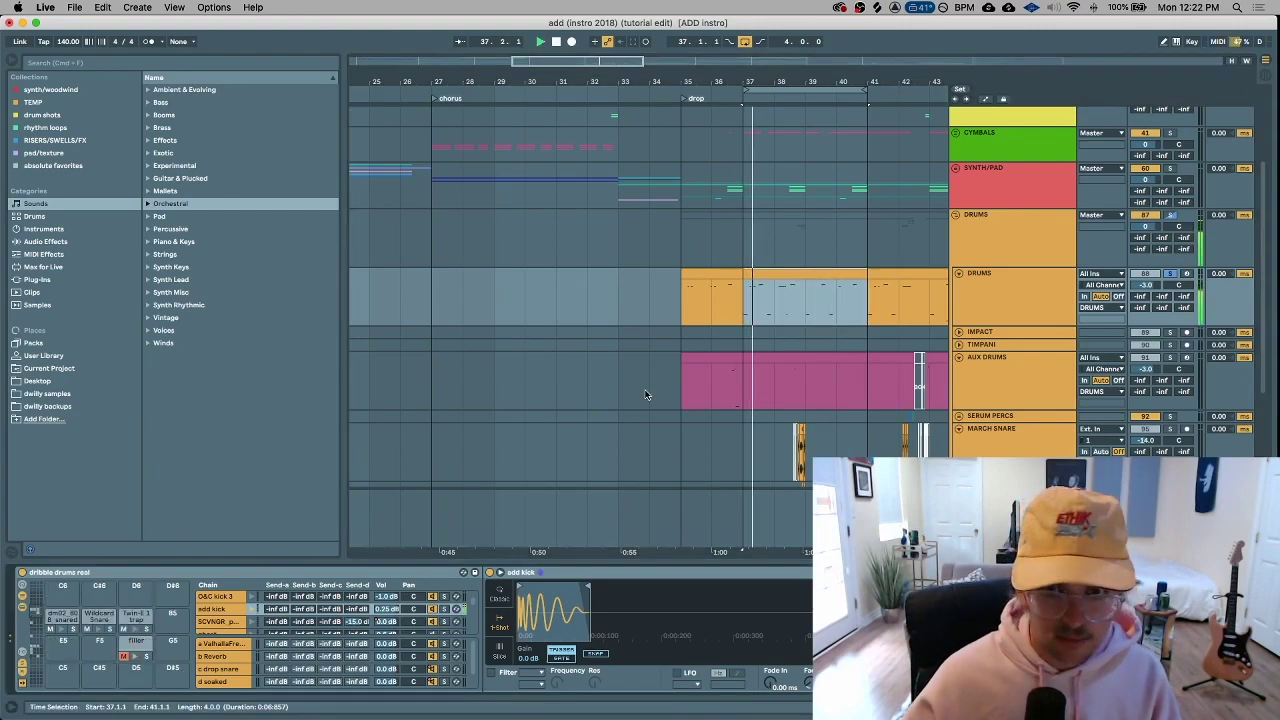
{"action": "left_click", "coordinate": [99, 616]}
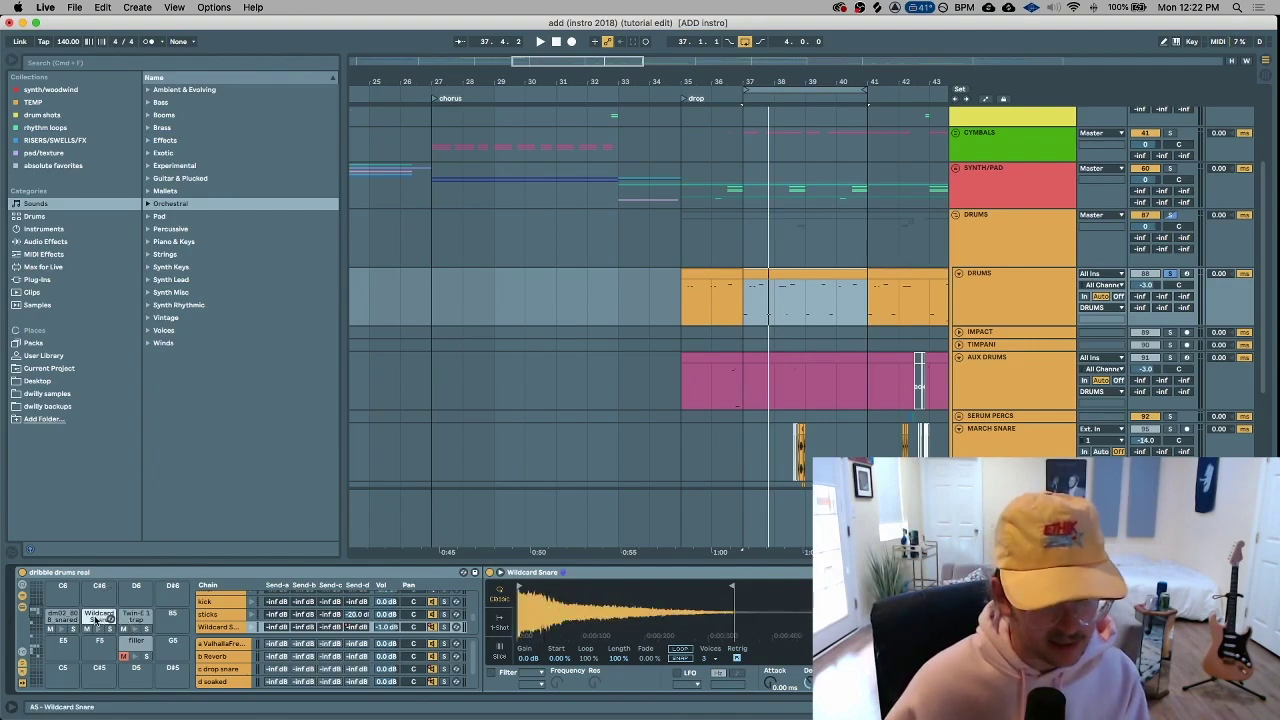
{"action": "left_click", "coordinate": [556, 576]}
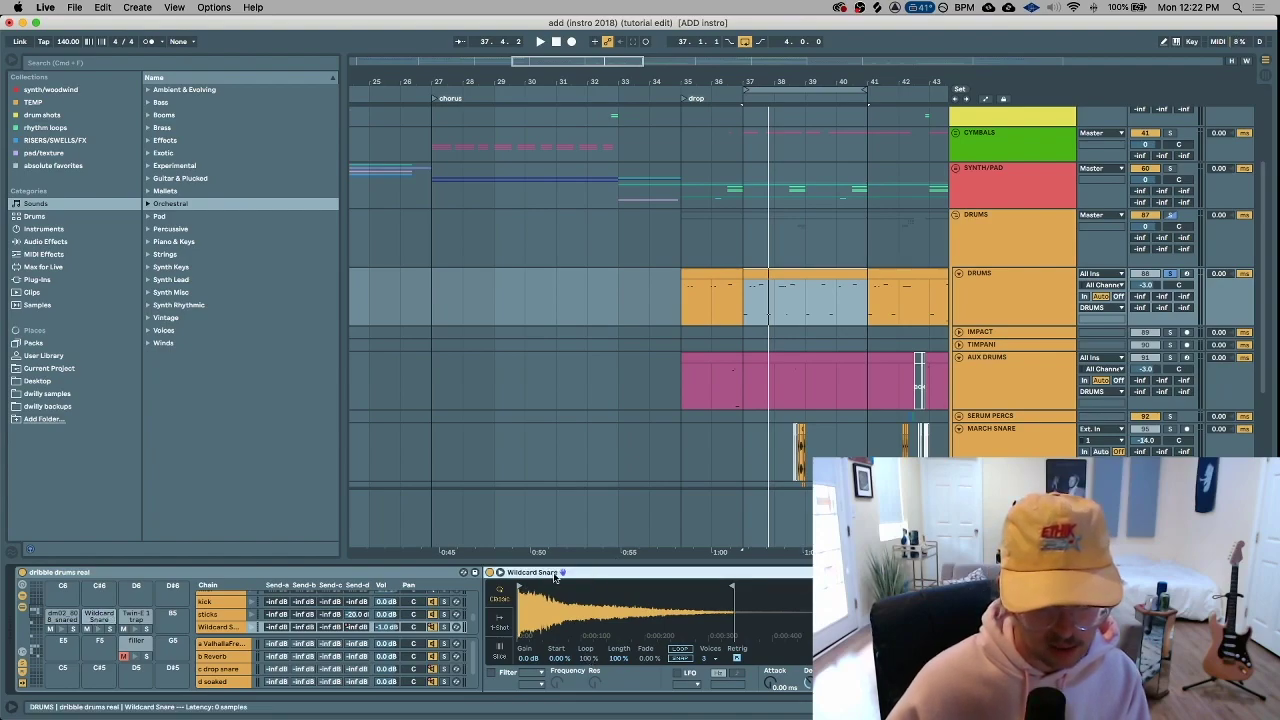
{"action": "double_click", "coordinate": [556, 576]}
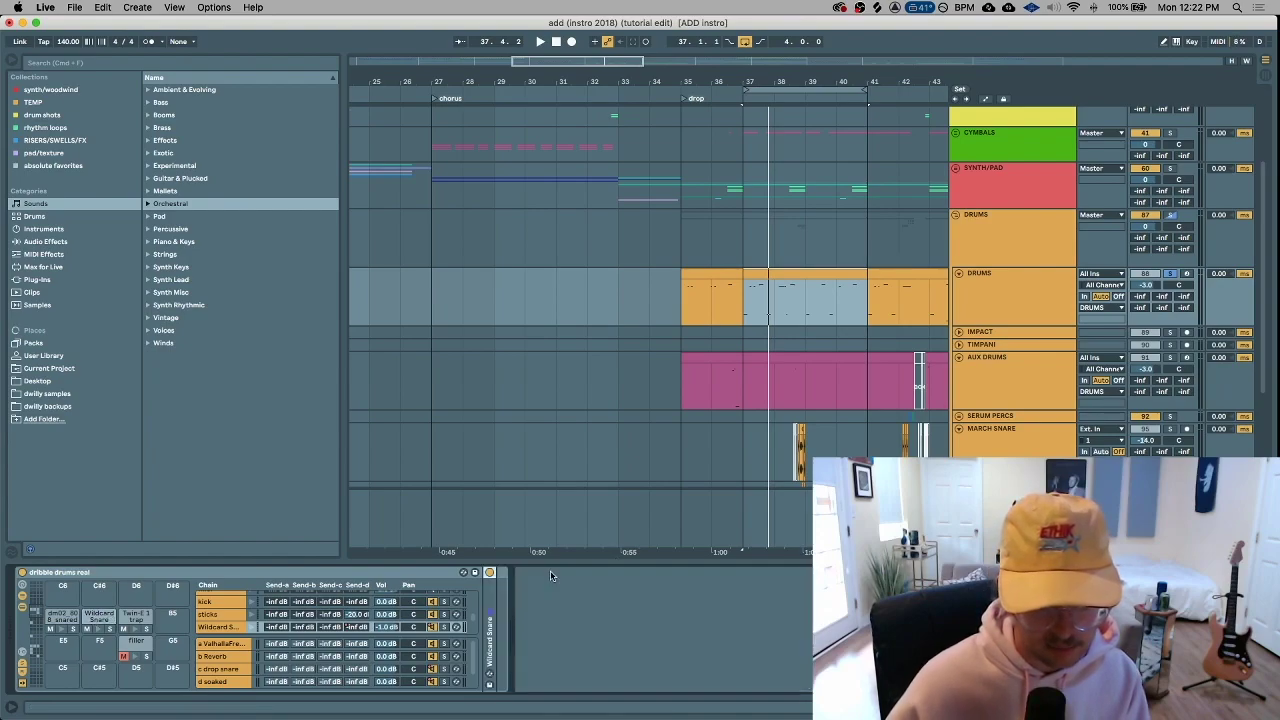
{"action": "double_click", "coordinate": [495, 627]}
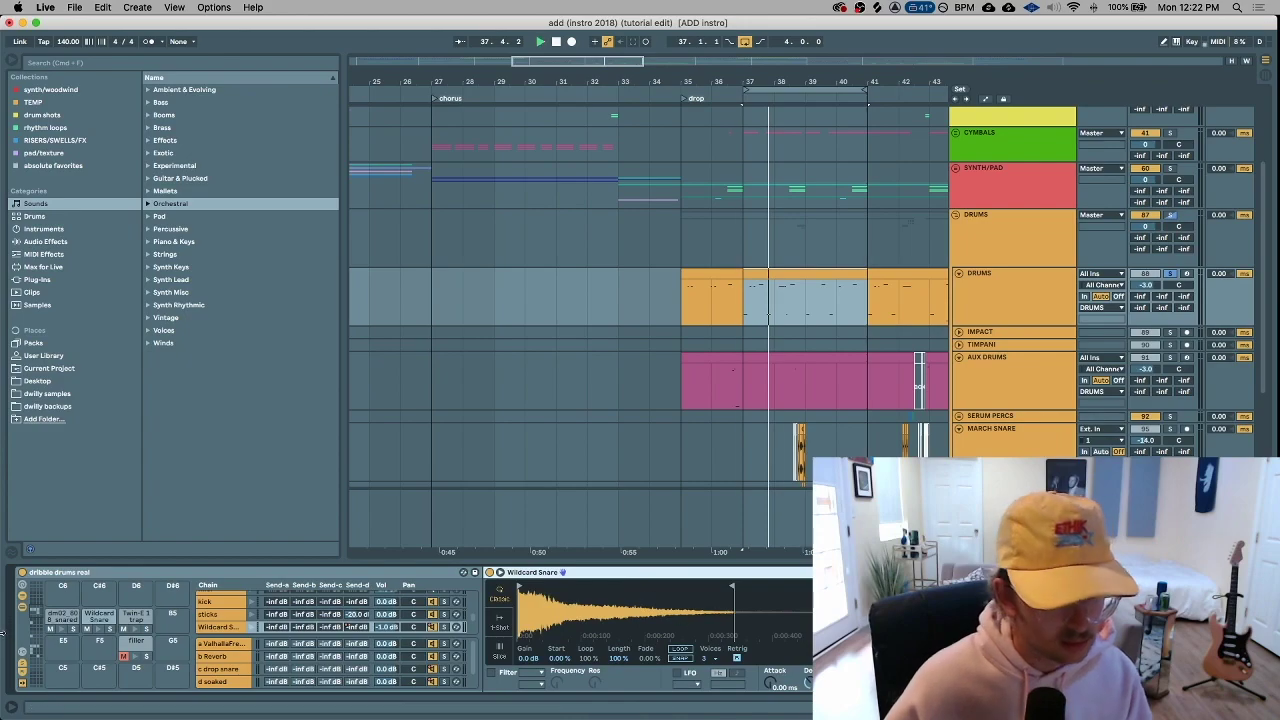
Audition the Wildcard Snare pad in the drum loop and show the automation lanes
{"action": "left_click", "coordinate": [100, 628]}
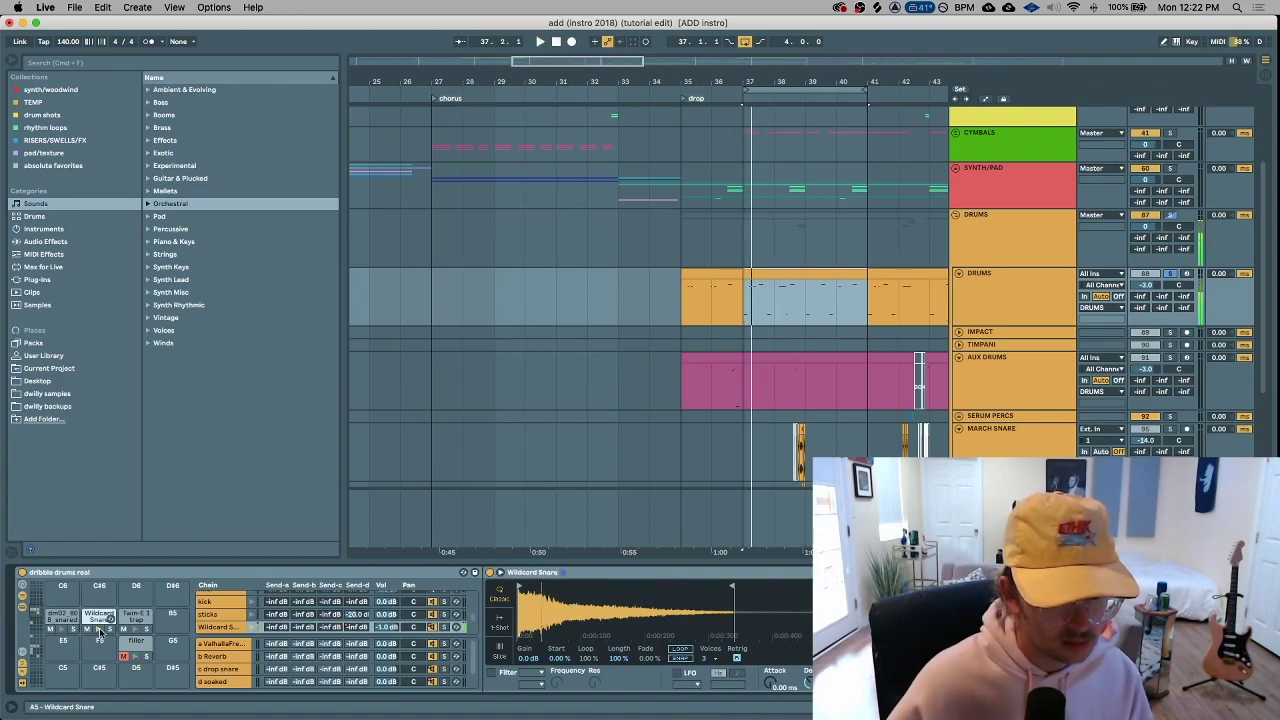
{"action": "key", "text": "a"}
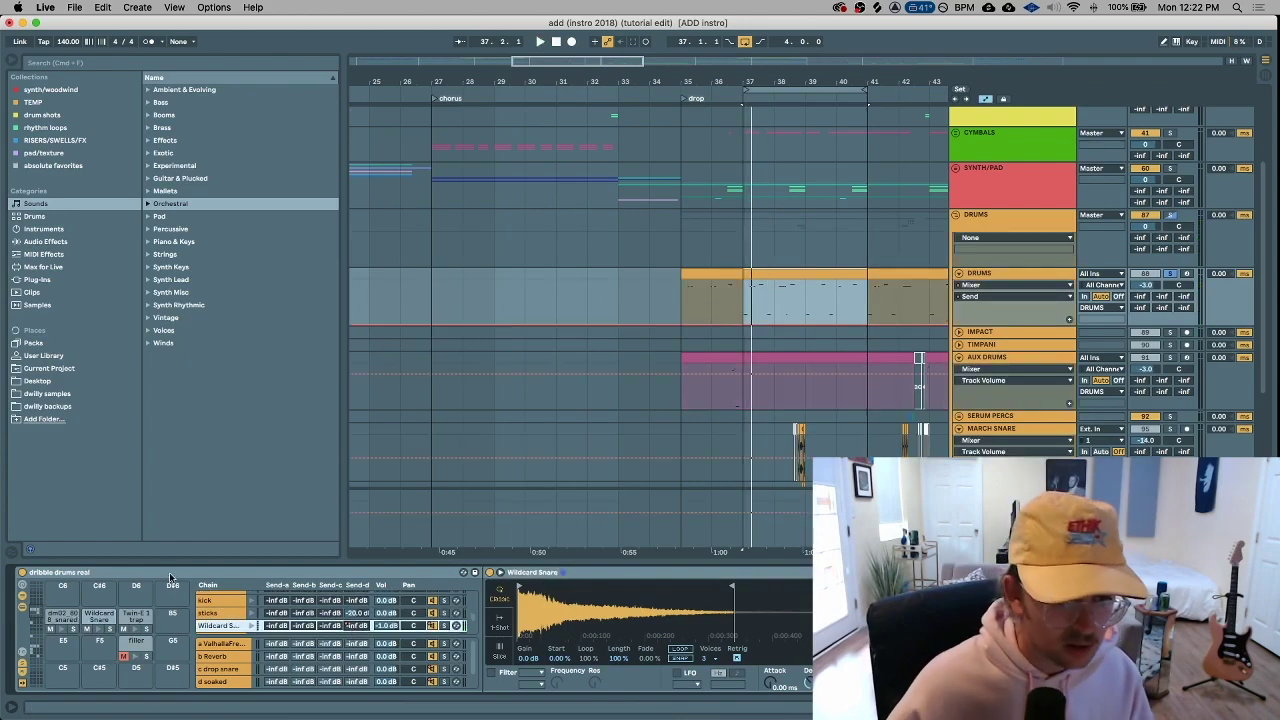
{"action": "key", "text": "space"}
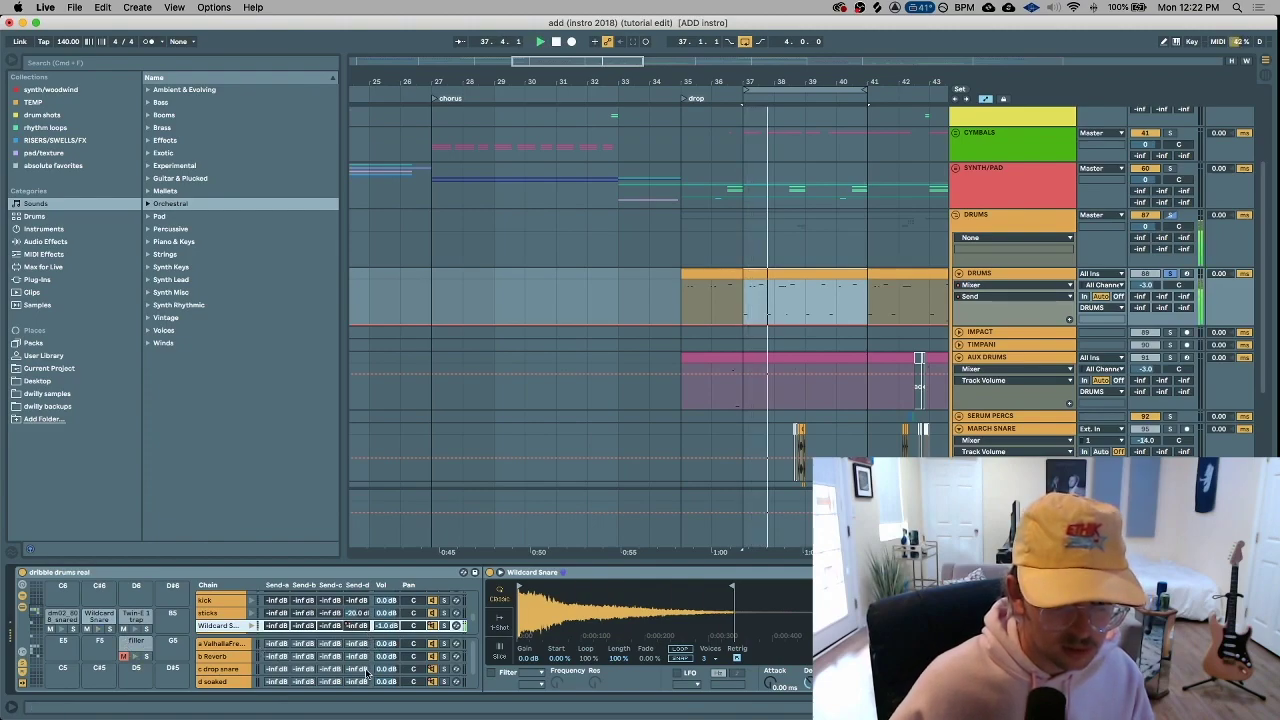
{"action": "key", "text": "space"}
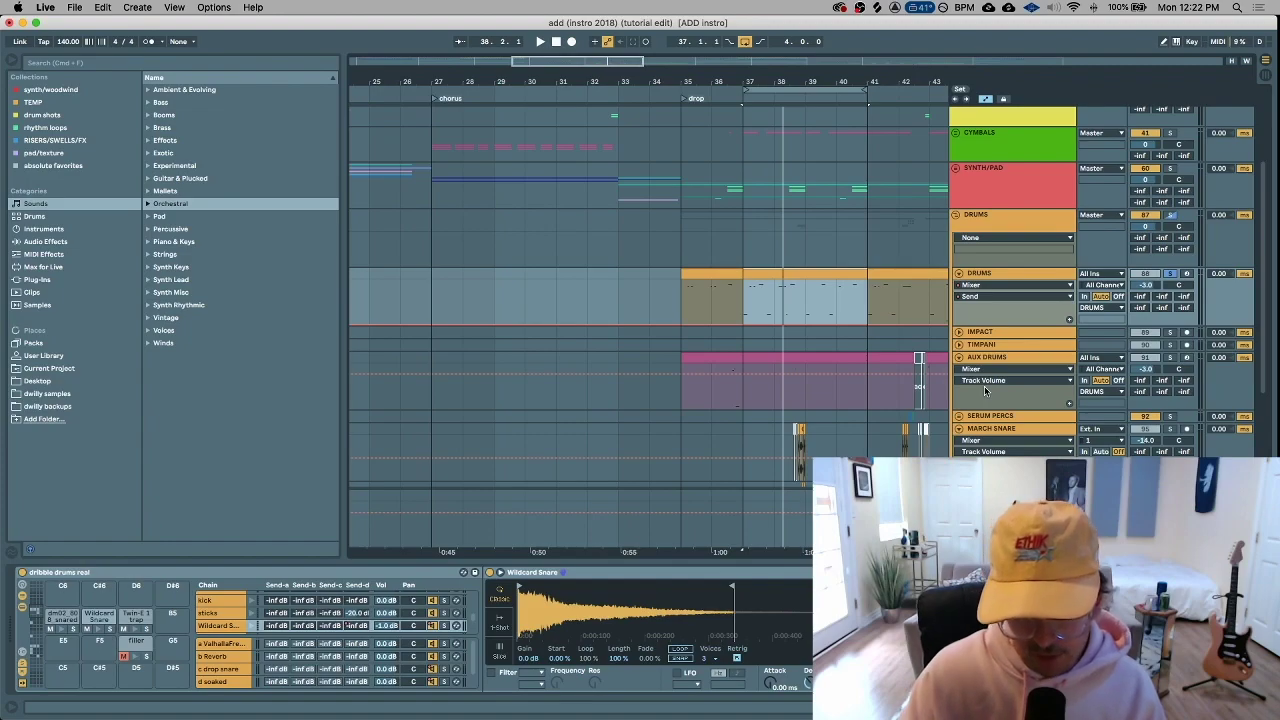
Fold the DRUMS group and search the dwilly samples folder for "snare"
{"action": "left_click", "coordinate": [955, 215]}
{"action": "left_click", "coordinate": [47, 393]}
{"action": "left_click", "coordinate": [96, 59]}
{"action": "type", "text": "snore"}
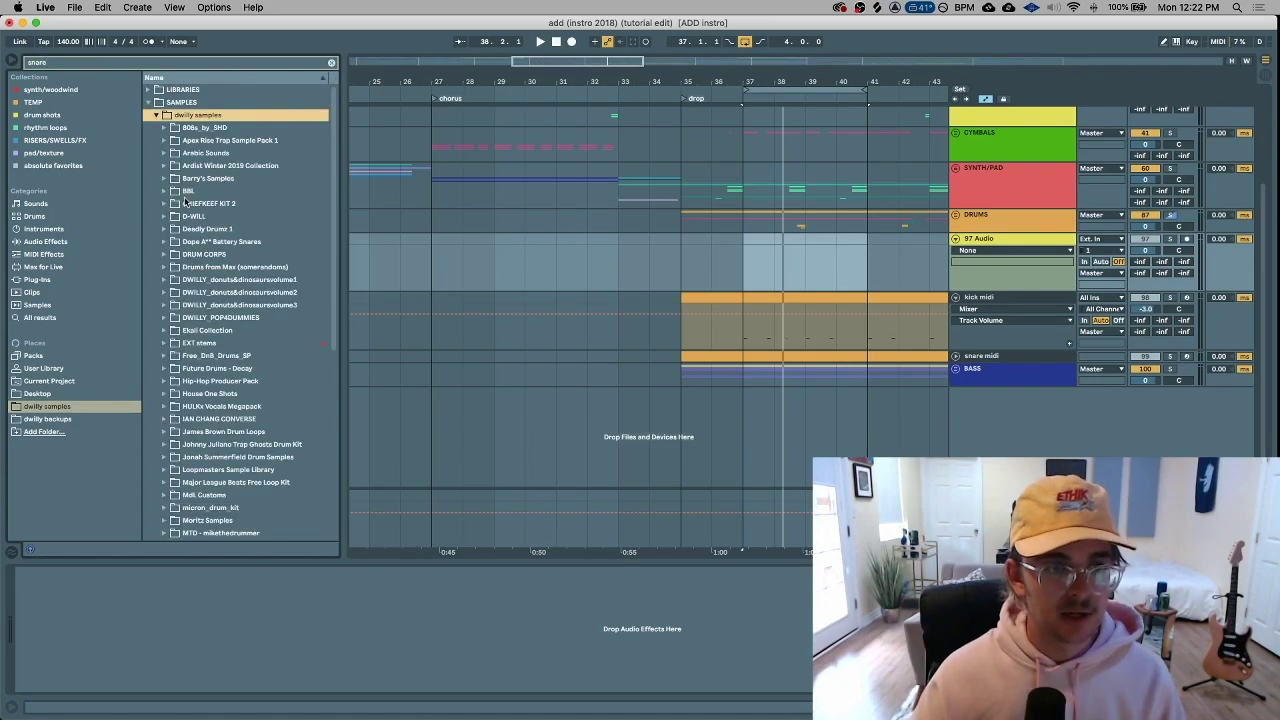
Place dwilly_COME HOME SNARE (dry).wav from the EXT stems folder at bar 37 on the empty audio track
{"action": "left_click", "coordinate": [165, 343]}
{"action": "left_click", "coordinate": [250, 508]}
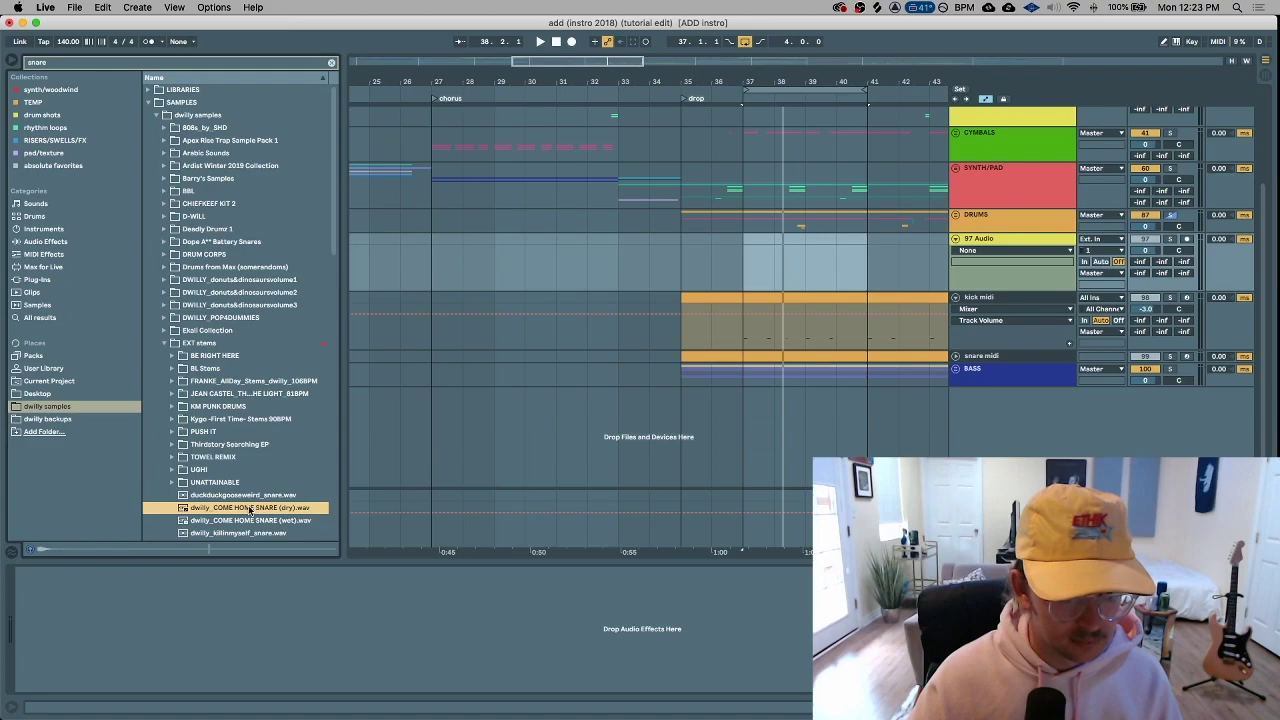
{"action": "left_click_drag", "start_coordinate": [250, 508], "coordinate": [743, 271]}
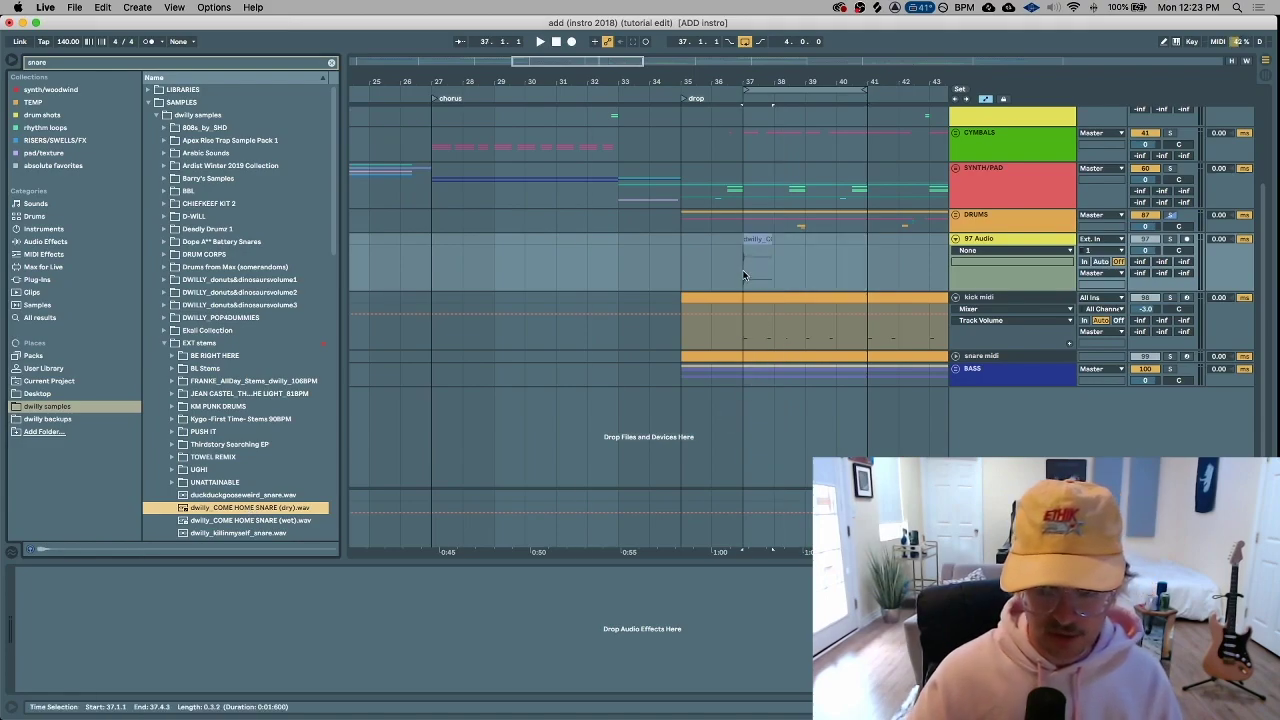
Solo the COME HOME SNARE track, raise its volume to 6.0 dB and audition the dry snare
{"action": "scroll", "coordinate": [742, 275], "scroll_direction": "up", "scroll_amount": 10}
{"action": "left_click", "coordinate": [1170, 239]}
{"action": "key", "text": "space"}
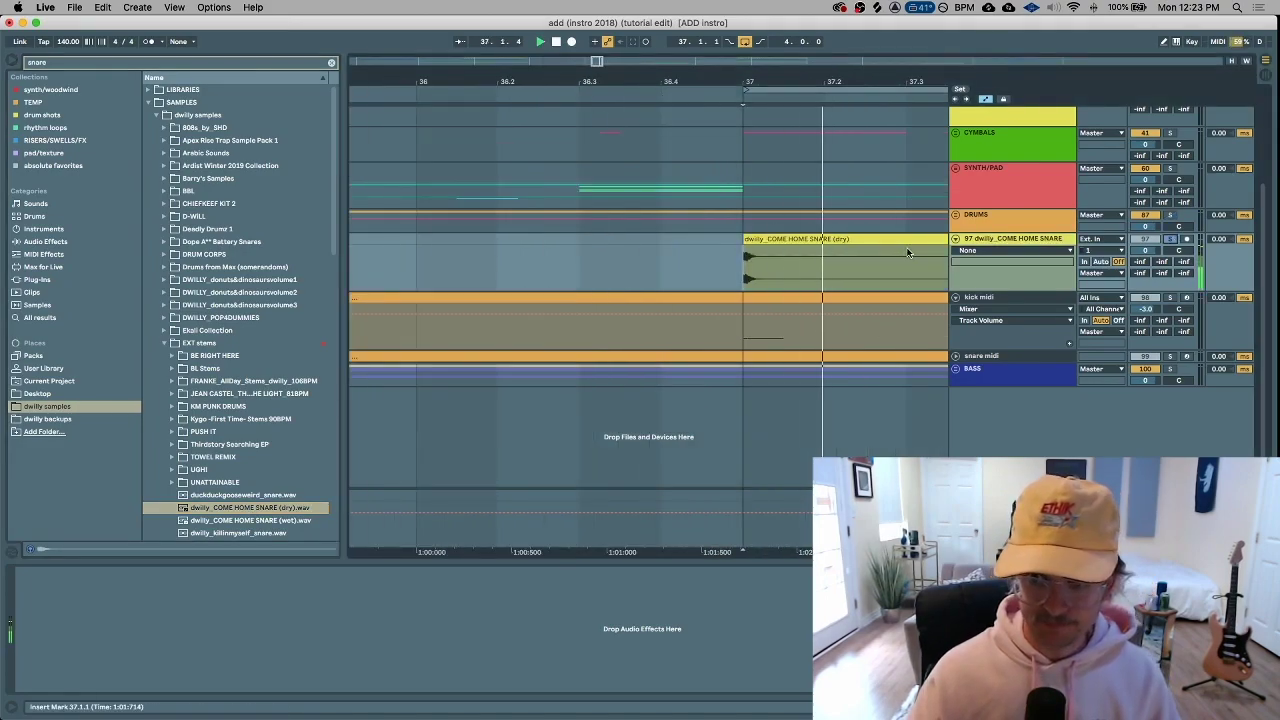
{"action": "key", "text": "space"}
{"action": "left_click", "coordinate": [990, 242]}
{"action": "left_click_drag", "start_coordinate": [1147, 251], "coordinate": [1147, 205]}
{"action": "key", "text": "space"}
{"action": "key", "text": "space"}
{"action": "key", "text": "space"}
{"action": "key", "text": "space"}
Find the ValhallaRoom VST by searching the plug-ins for "room" and add it to the COME HOME SNARE track
{"action": "key", "text": "super+f"}
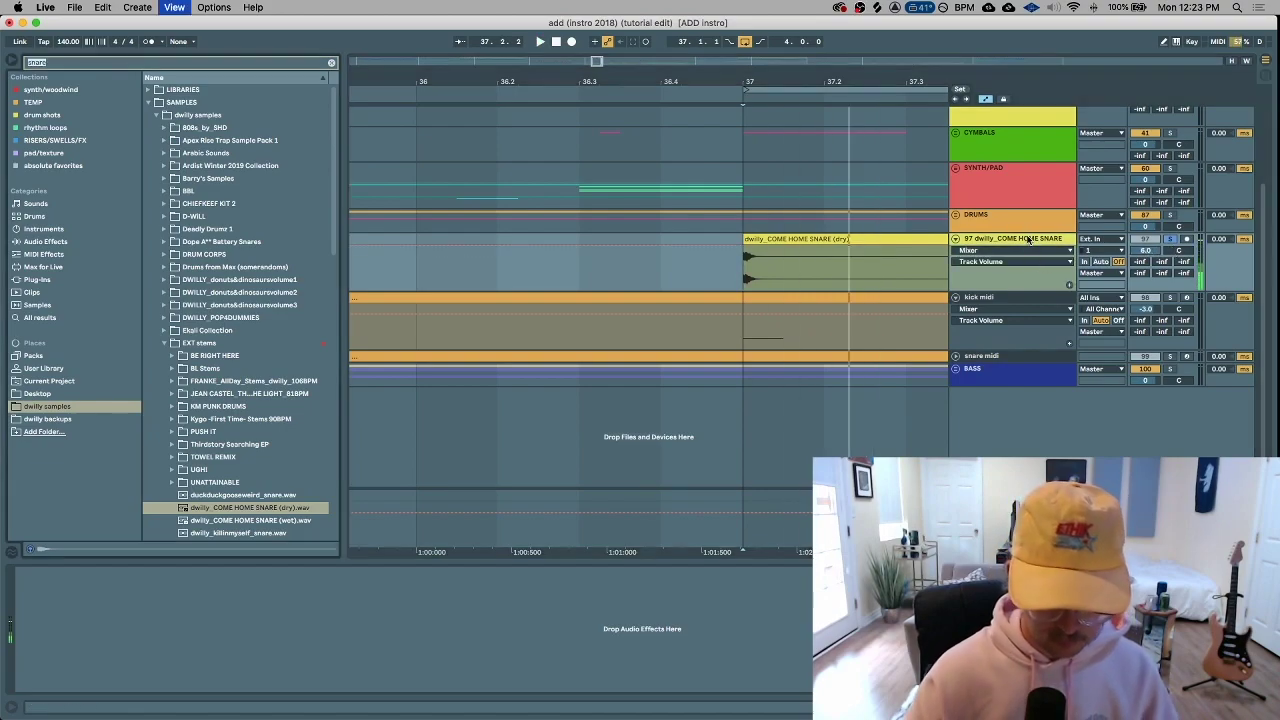
{"action": "type", "text": "room"}
{"action": "left_click", "coordinate": [61, 292]}
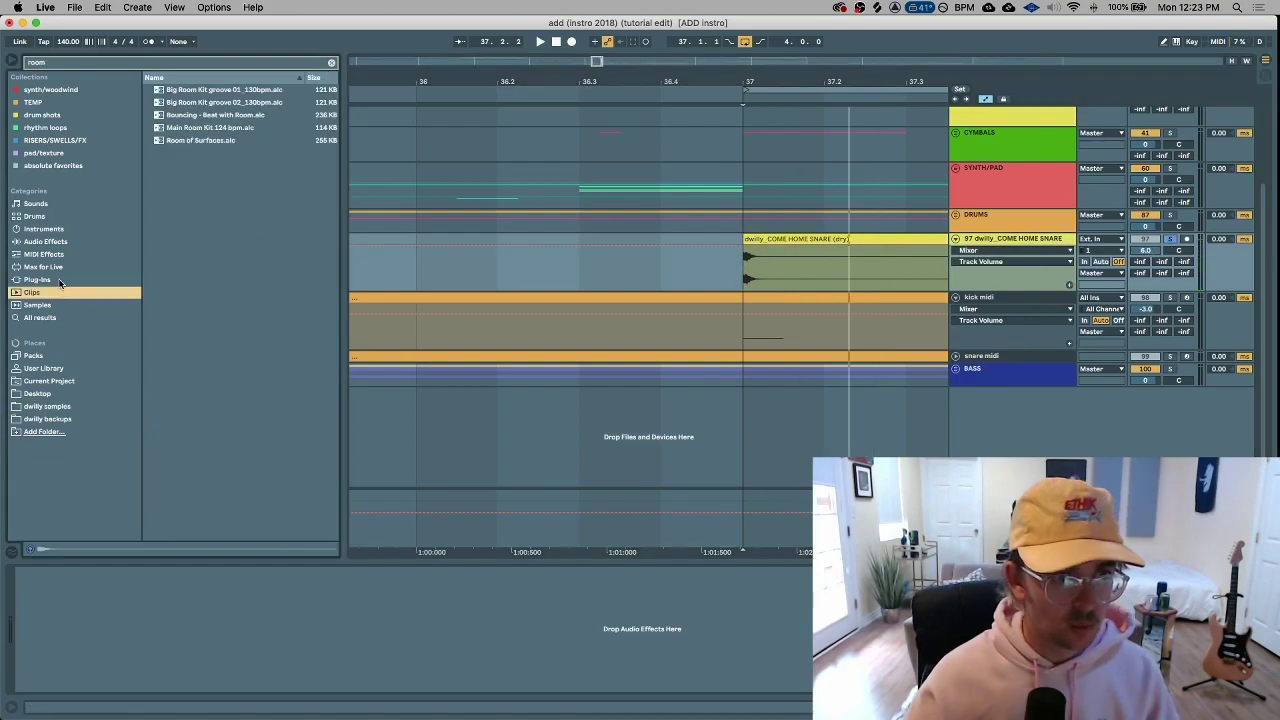
{"action": "left_click", "coordinate": [62, 281]}
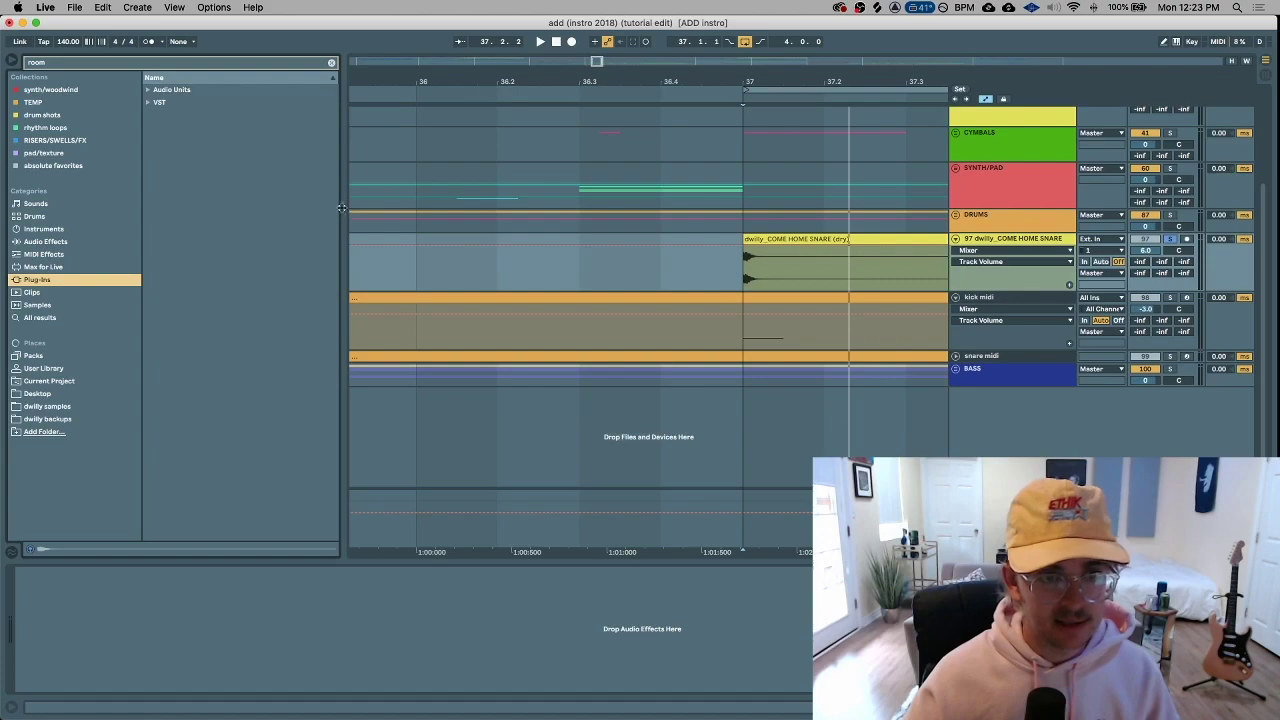
{"action": "left_click", "coordinate": [151, 103]}
{"action": "left_click", "coordinate": [151, 128]}
{"action": "left_click", "coordinate": [156, 128]}
{"action": "left_click", "coordinate": [182, 141]}
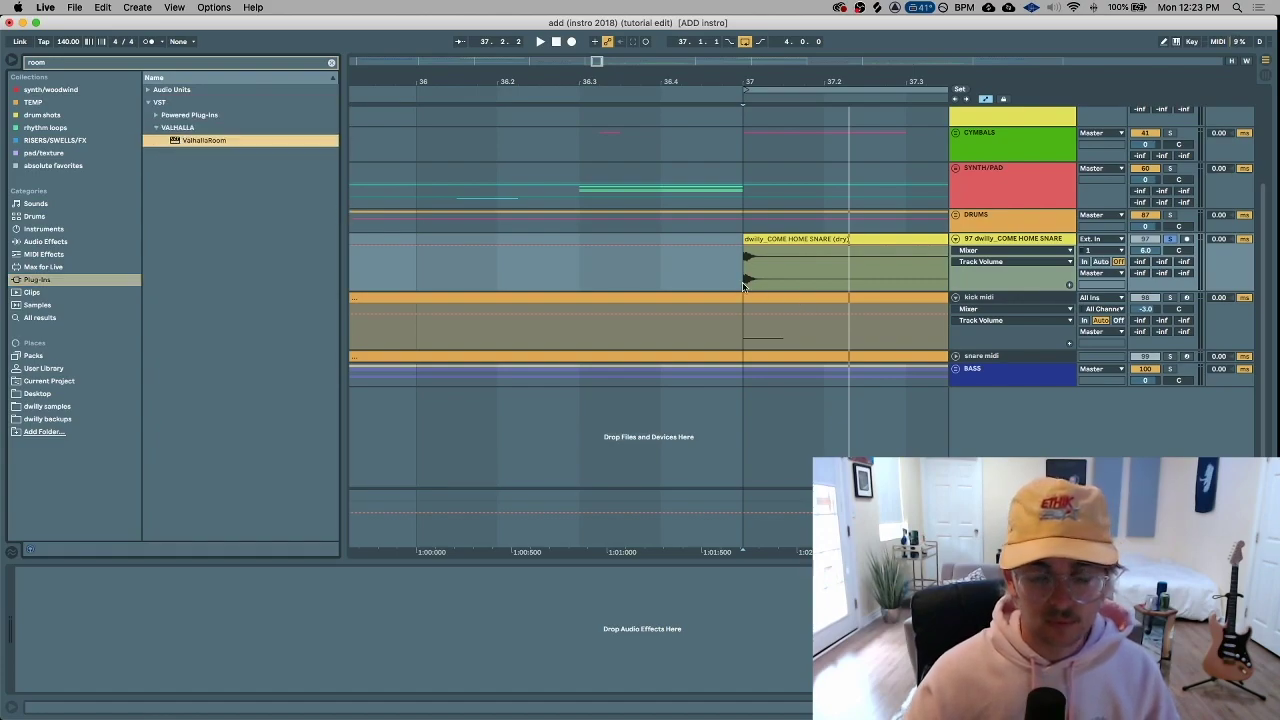
{"action": "left_click_drag", "start_coordinate": [182, 141], "coordinate": [743, 287]}
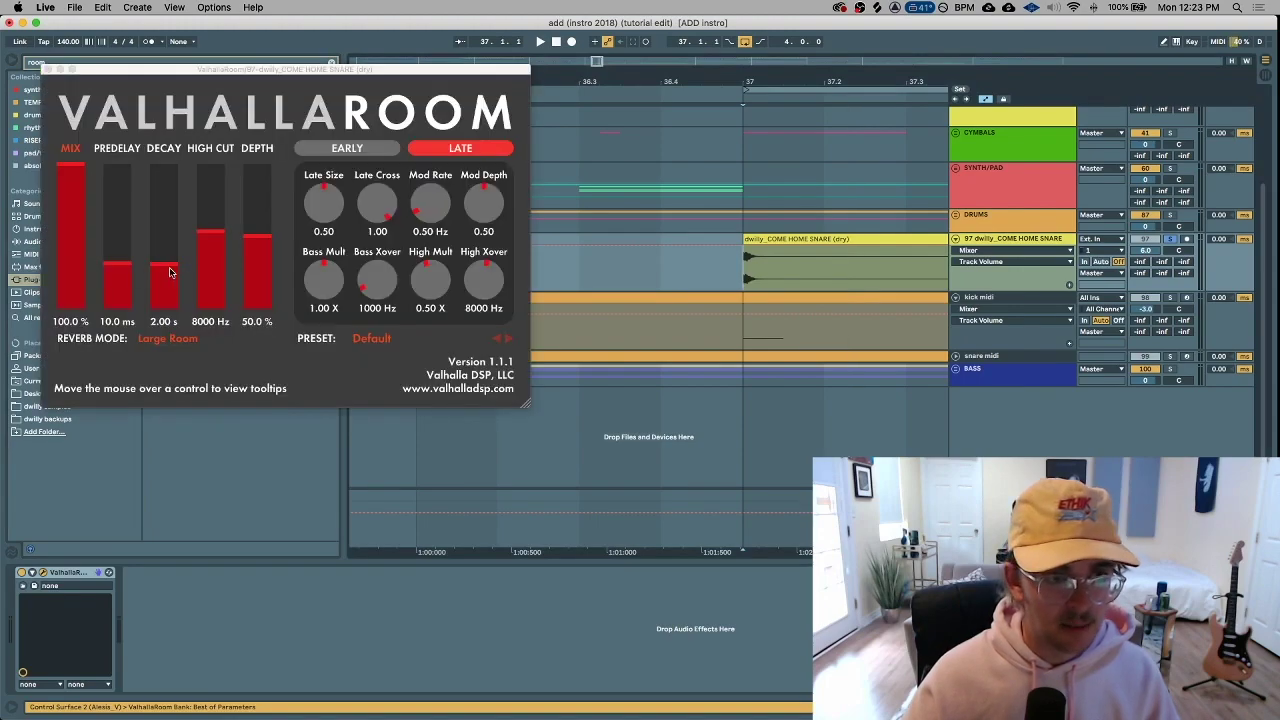
Set ValhallaRoom's decay to 1.55 s and audition the snare with reverb
{"action": "left_click_drag", "start_coordinate": [165, 267], "coordinate": [168, 271]}
{"action": "key", "text": "space"}
{"action": "key", "text": "space"}
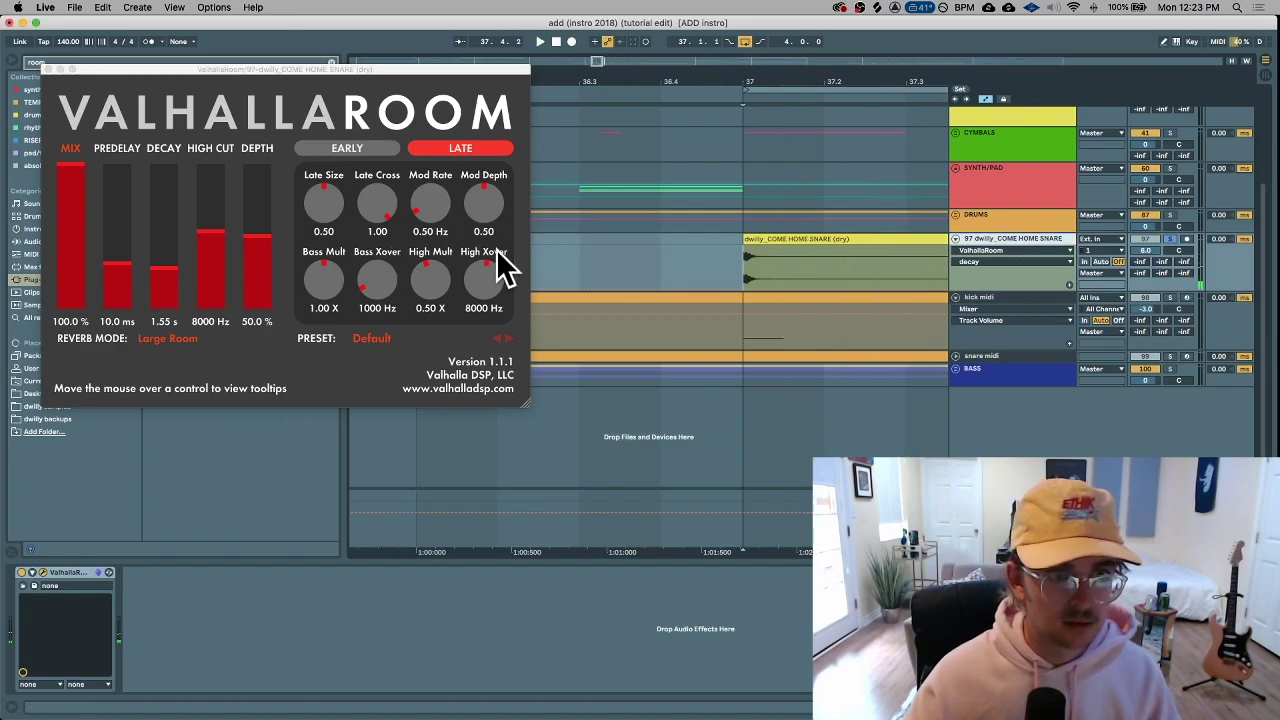
Add an audio track below the snare, arm it for recording and set its input to Resampling
{"action": "key", "text": "super+t"}
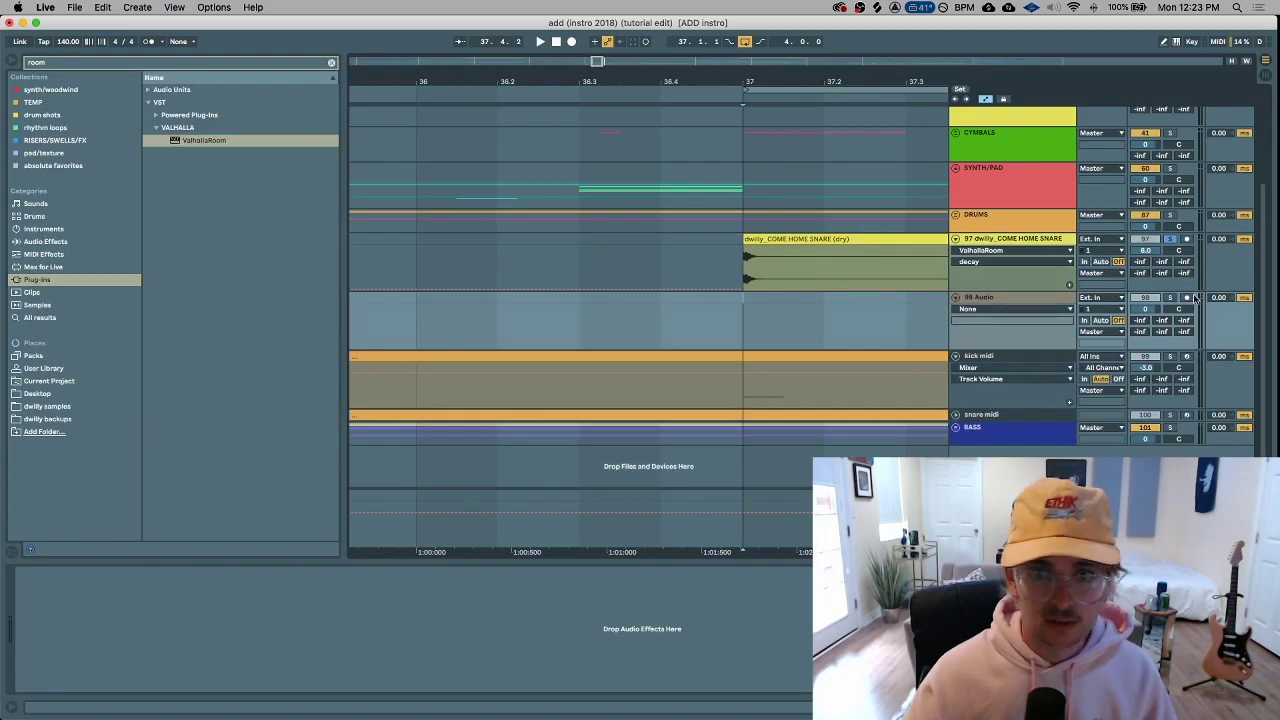
{"action": "left_click", "coordinate": [1186, 298]}
{"action": "left_click", "coordinate": [1108, 298]}
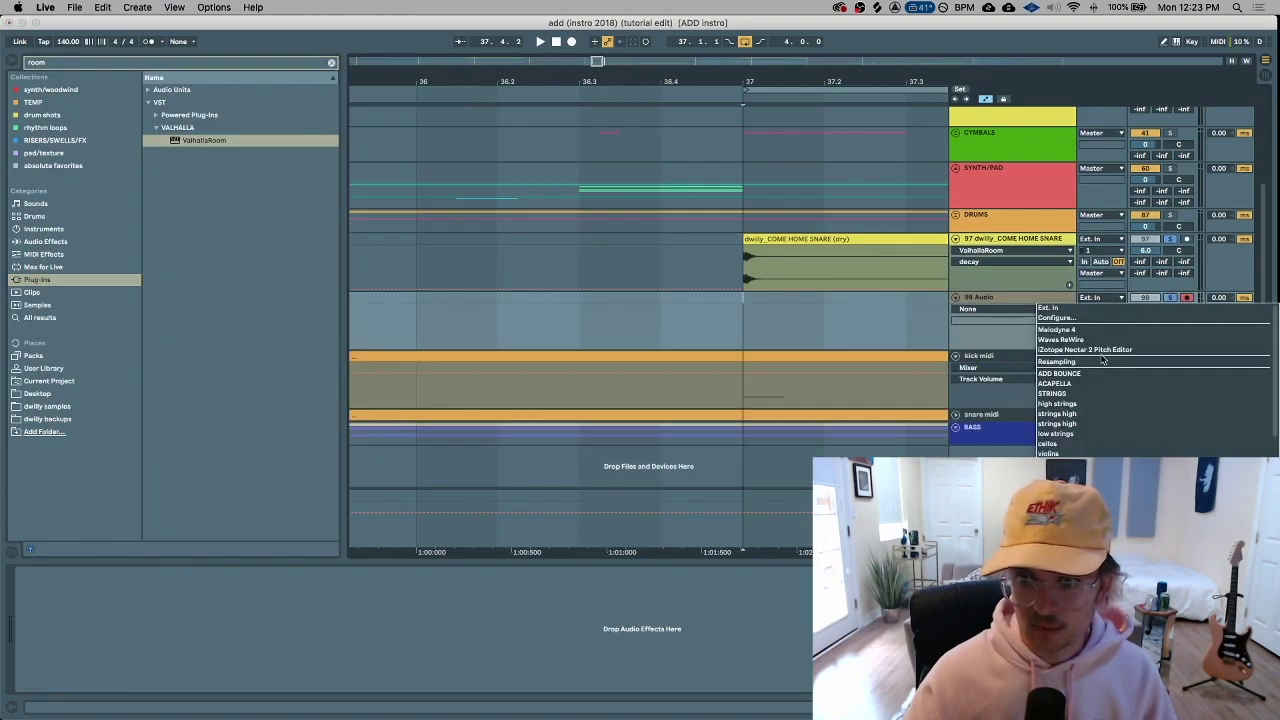
{"action": "key", "text": "Return"}
Record the reverbed snare onto the resampling track, starting just before bar 37
{"action": "right_click", "coordinate": [732, 326]}
{"action": "left_click", "coordinate": [784, 460]}
{"action": "left_click", "coordinate": [736, 319]}
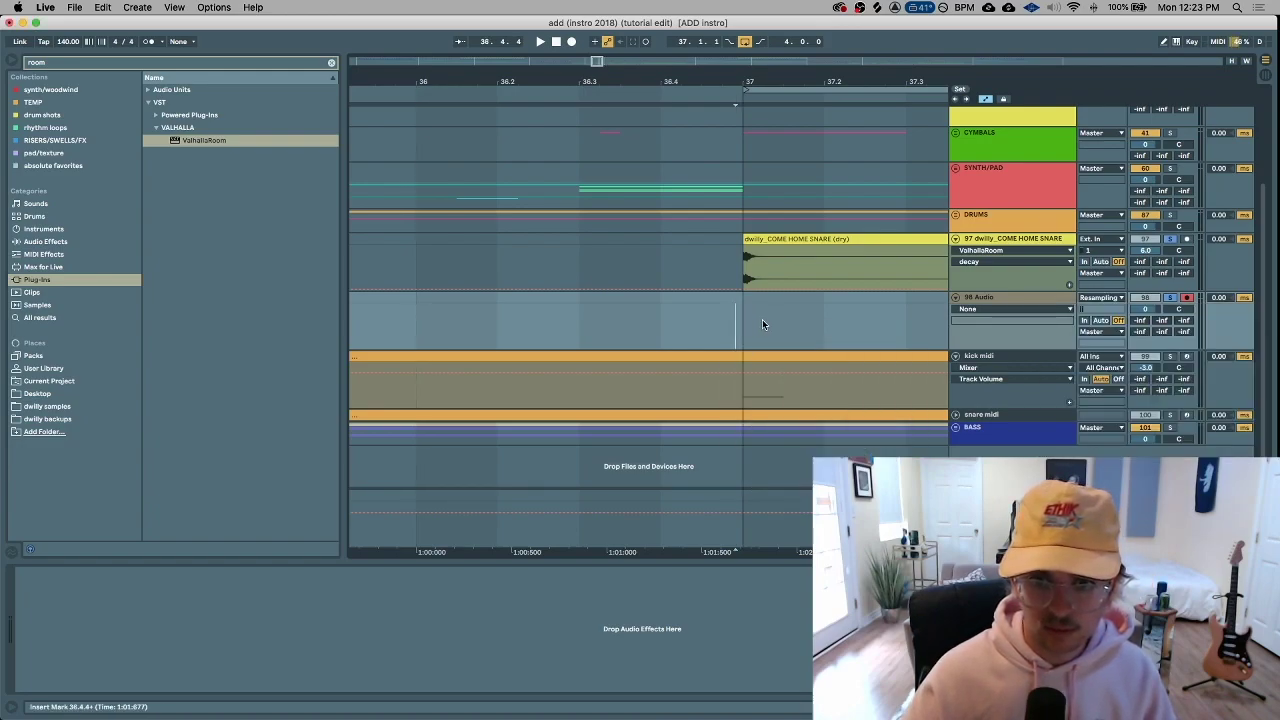
{"action": "scroll", "coordinate": [774, 323], "scroll_direction": "right", "scroll_amount": 2}
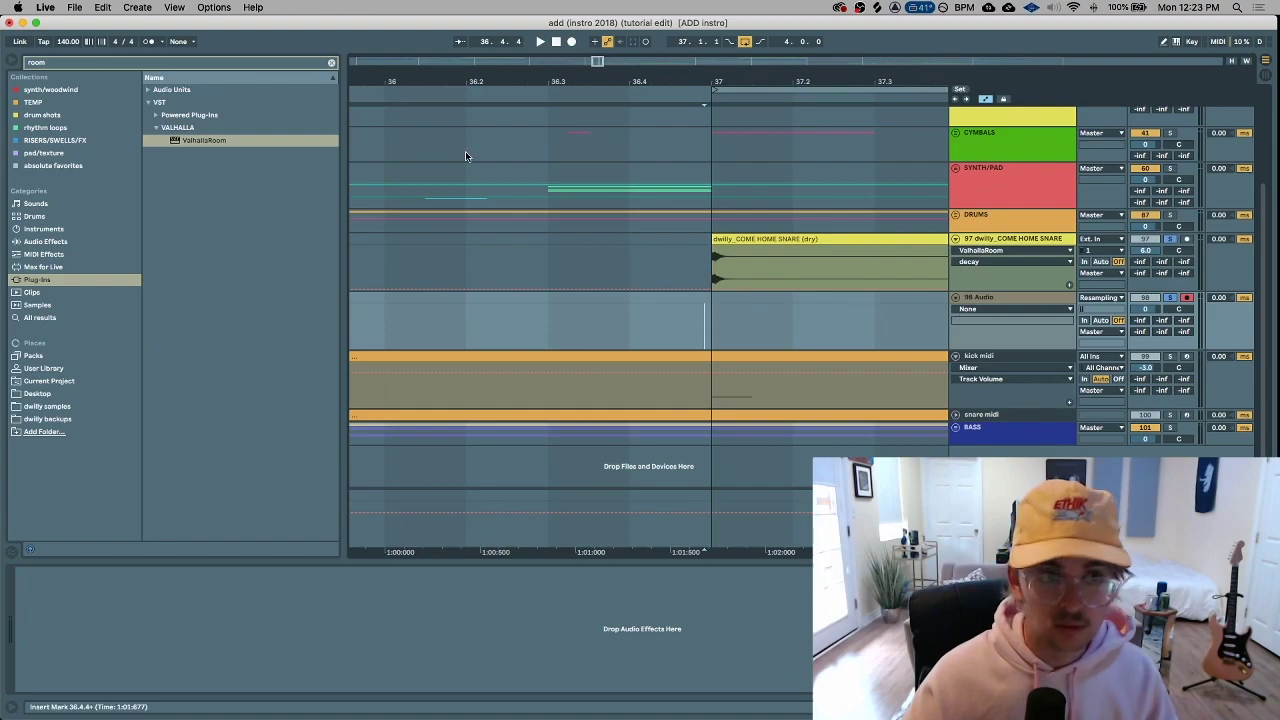
{"action": "left_click", "coordinate": [571, 42]}
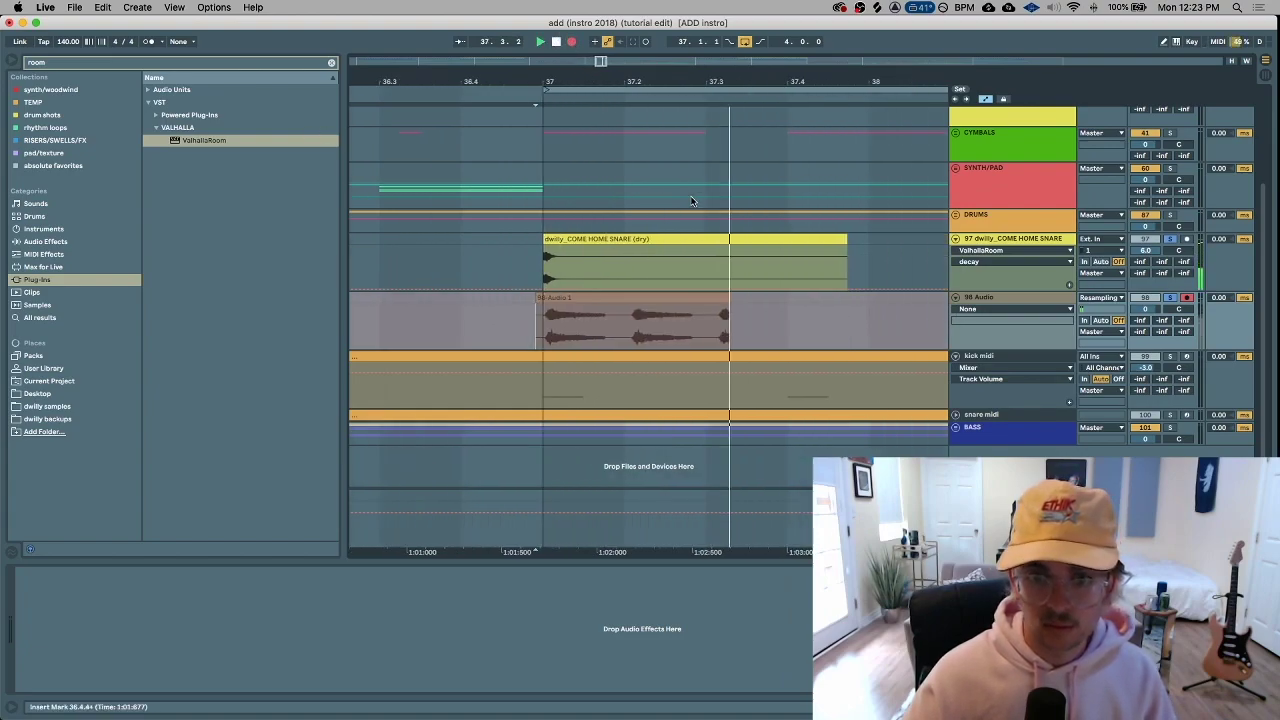
{"action": "key", "text": "space"}
Delete the end of the recorded snare clip from about 37.4.2 onward and hide the automation lanes
{"action": "left_click_drag", "start_coordinate": [797, 321], "coordinate": [915, 320]}
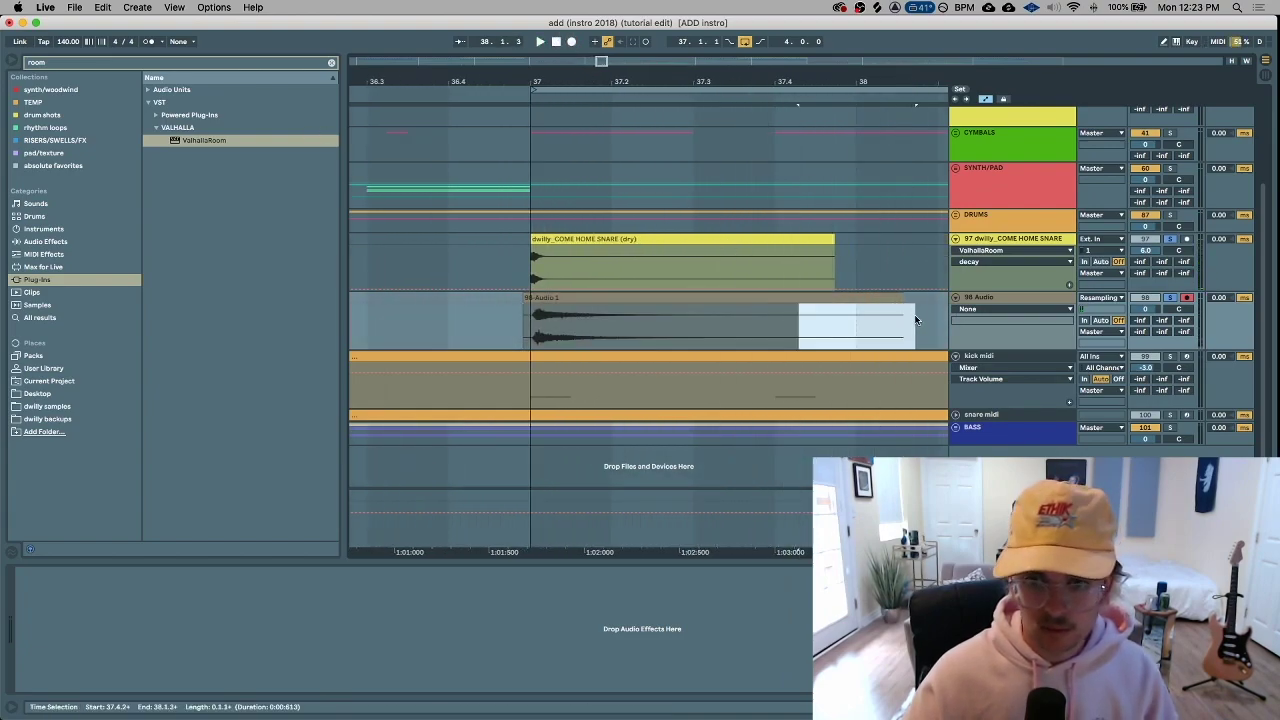
{"action": "key", "text": "a"}
{"action": "key", "text": "Delete"}
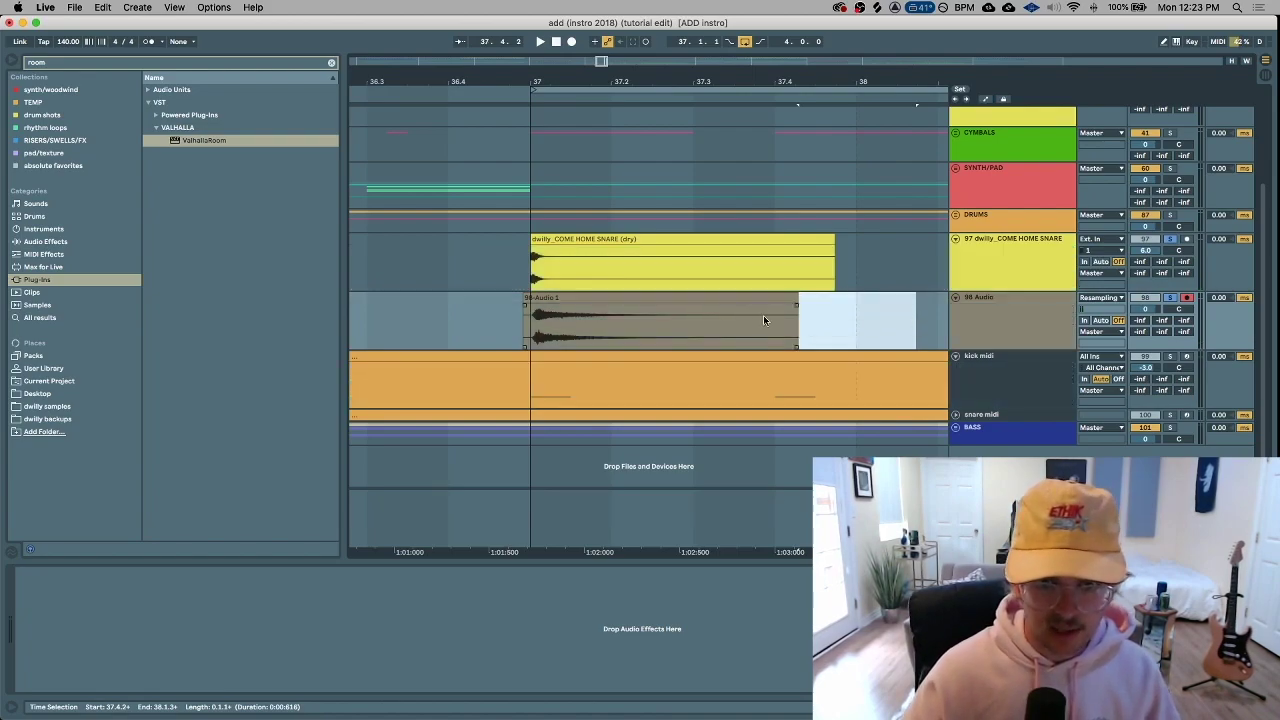
Set the insert point at bar 37 and disarm the resampling track
{"action": "left_click", "coordinate": [536, 335]}
{"action": "key", "text": "equal"}
{"action": "key", "text": "equal"}
{"action": "key", "text": "equal"}
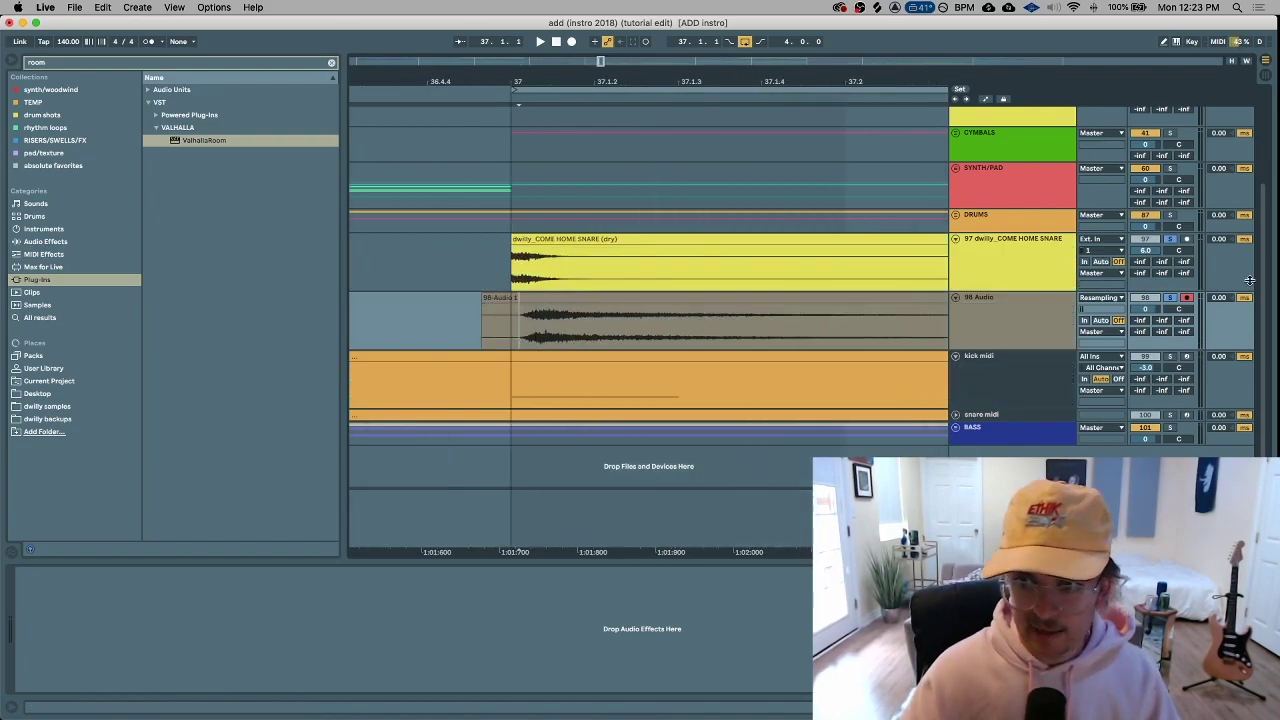
{"action": "left_click", "coordinate": [1170, 298]}
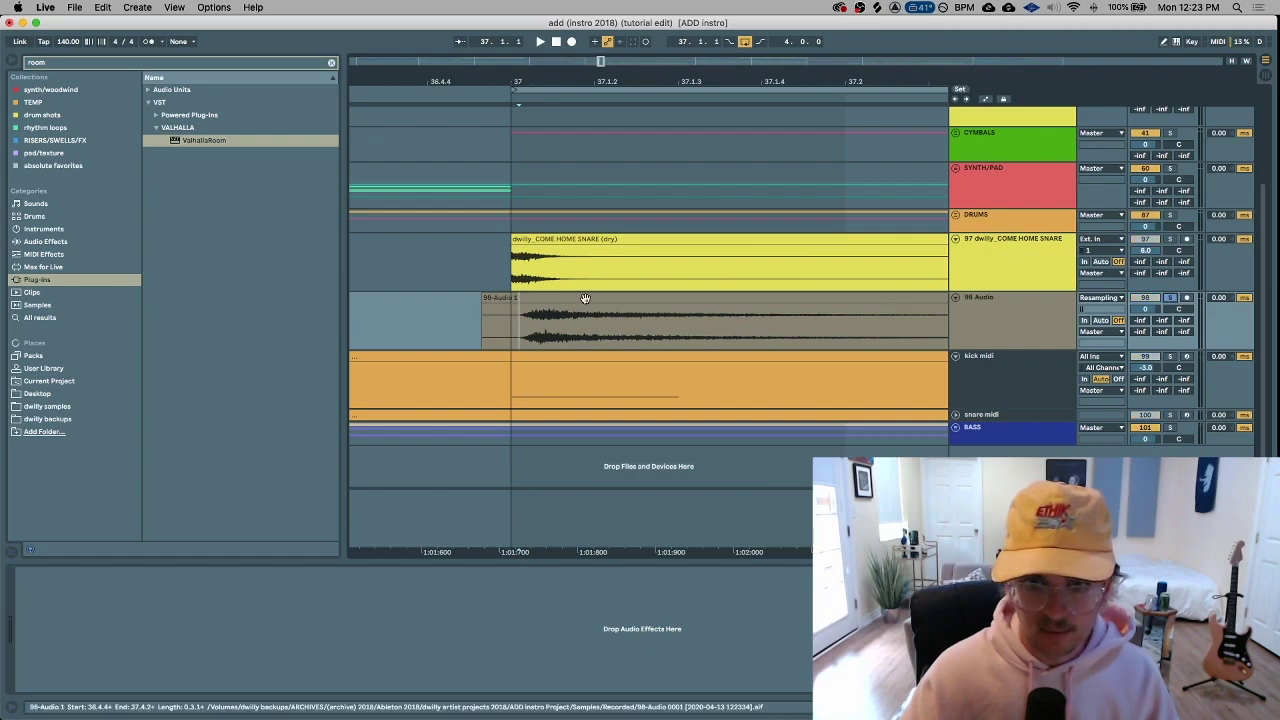
Split the recorded snare clip just after its attack begins and delete the piece before the split
{"action": "key", "text": "equal"}
{"action": "left_click_drag", "start_coordinate": [541, 321], "coordinate": [498, 322]}
{"action": "key", "text": "minus"}
{"action": "key", "text": "equal"}
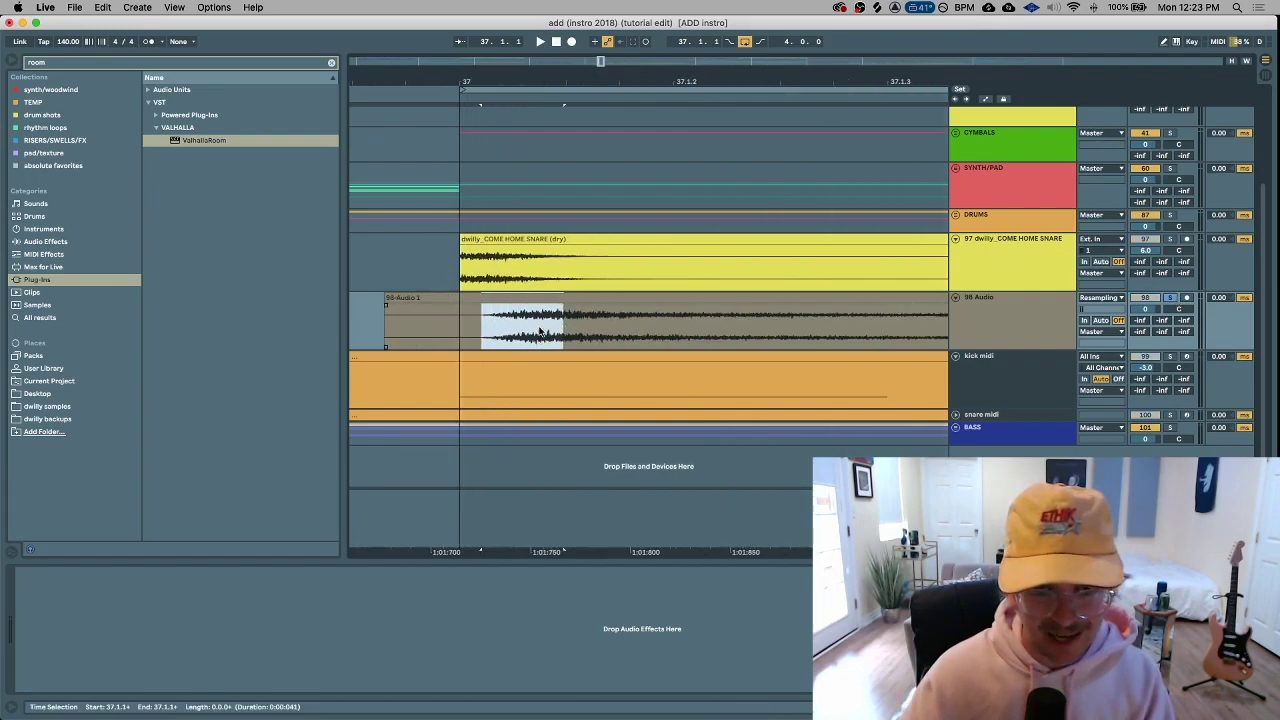
{"action": "left_click", "coordinate": [527, 330]}
{"action": "key", "text": "super+e"}
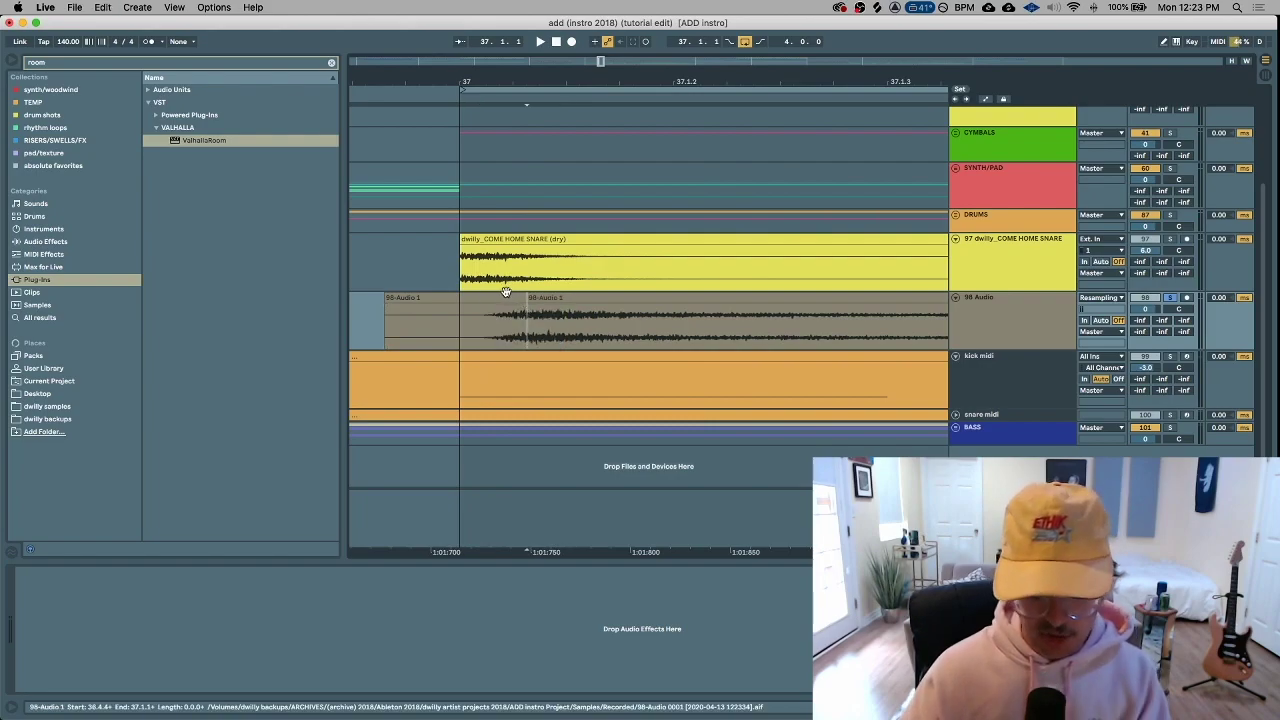
{"action": "left_click", "coordinate": [506, 294]}
{"action": "key", "text": "Delete"}
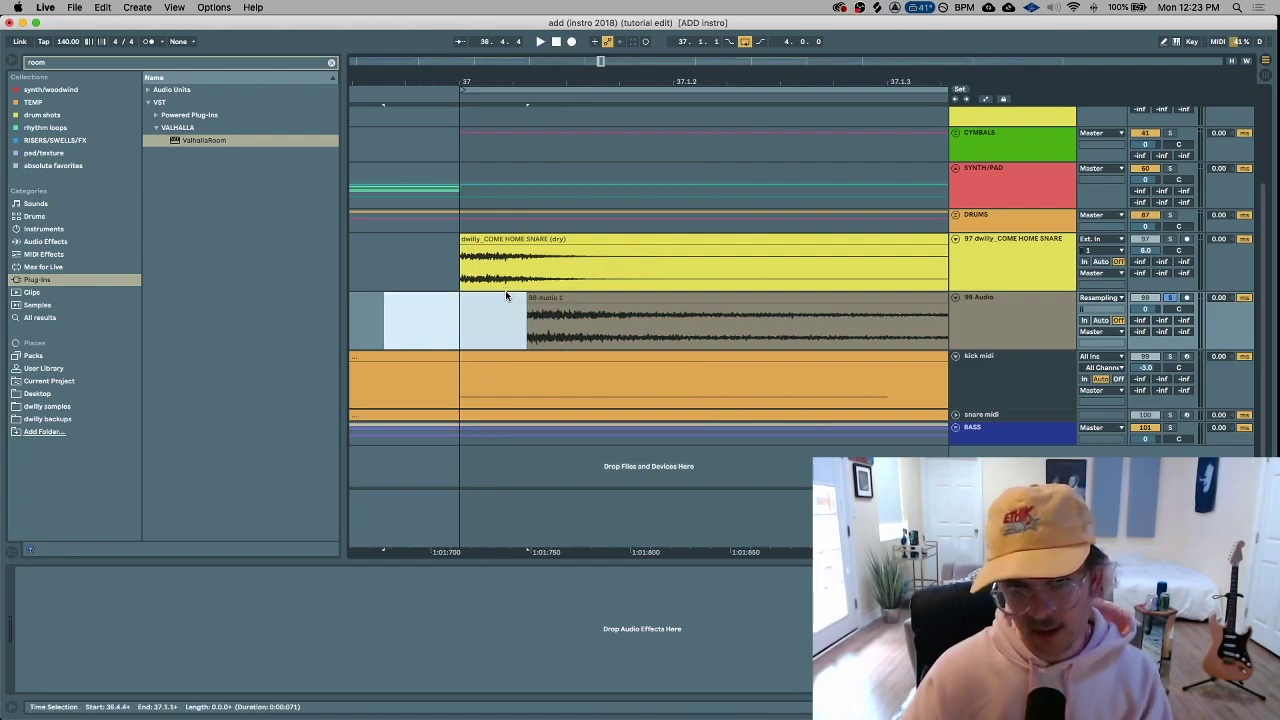
Adjust the recorded snare clip's start so its attack lines up with the dry snare at bar 37
{"action": "mouse_move", "coordinate": [528, 299]}
{"action": "left_mouse_down"}
{"action": "mouse_move", "coordinate": [470, 301]}
{"action": "mouse_move", "coordinate": [514, 304]}
{"action": "left_mouse_up"}
{"action": "mouse_move", "coordinate": [516, 301]}
{"action": "left_mouse_down"}
{"action": "mouse_move", "coordinate": [536, 300]}
{"action": "mouse_move", "coordinate": [460, 300]}
{"action": "mouse_move", "coordinate": [527, 302]}
{"action": "mouse_move", "coordinate": [507, 298]}
{"action": "left_mouse_up"}
{"action": "left_click", "coordinate": [465, 309]}
{"action": "right_click", "coordinate": [464, 311]}
{"action": "left_click", "coordinate": [507, 409]}
Group the dry snare and recorded reverb tracks, solo the group and play both layers
{"action": "left_click", "coordinate": [990, 264]}
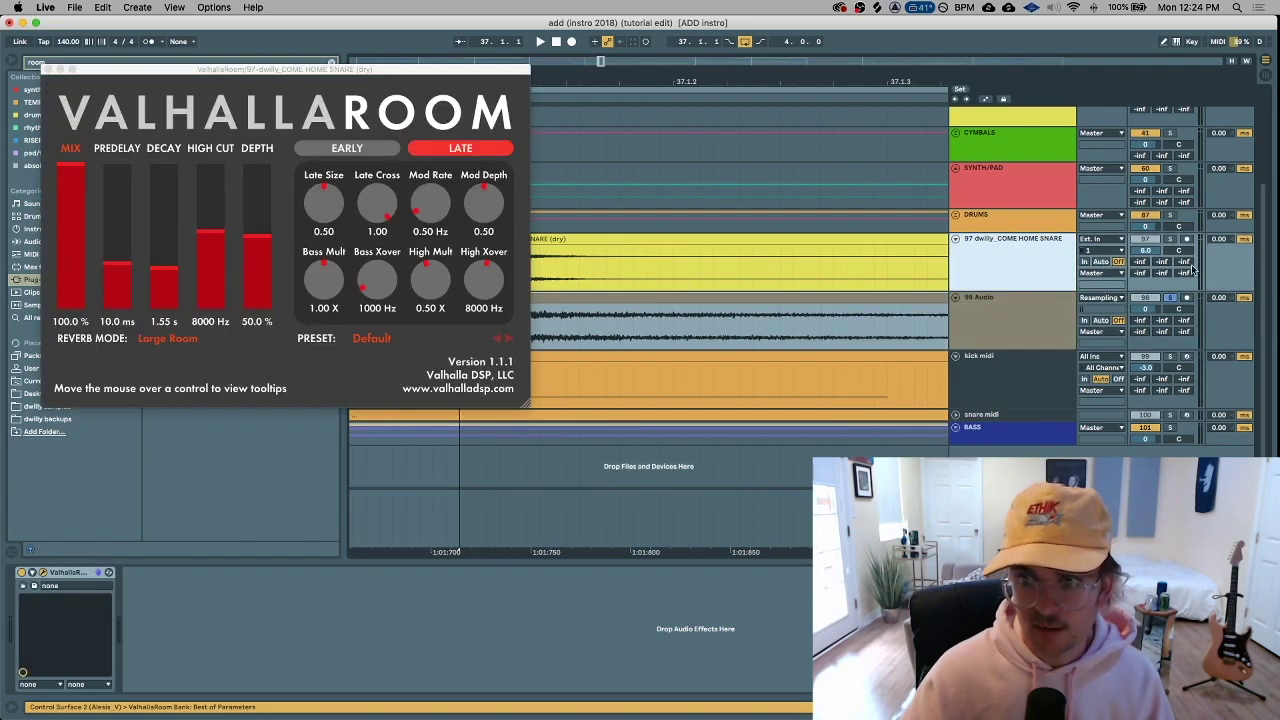
{"action": "left_click", "coordinate": [1024, 314]}
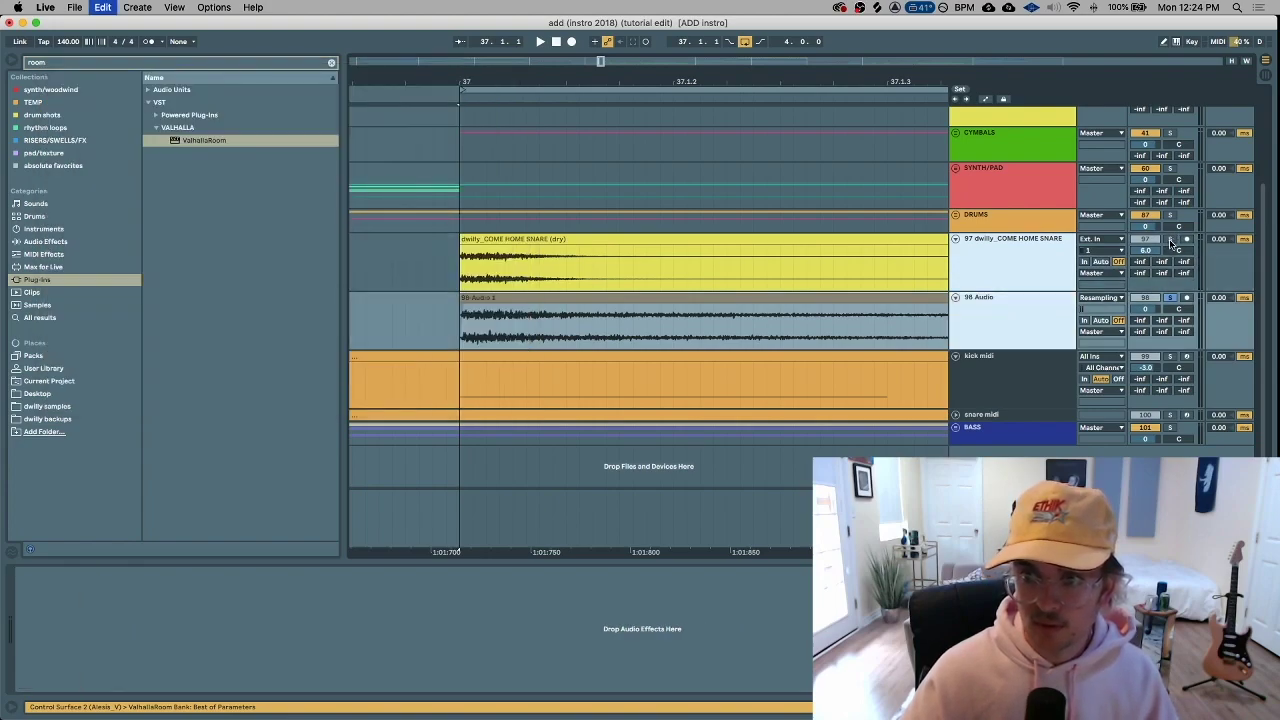
{"action": "key", "text": "super+g"}
{"action": "key", "text": "space"}
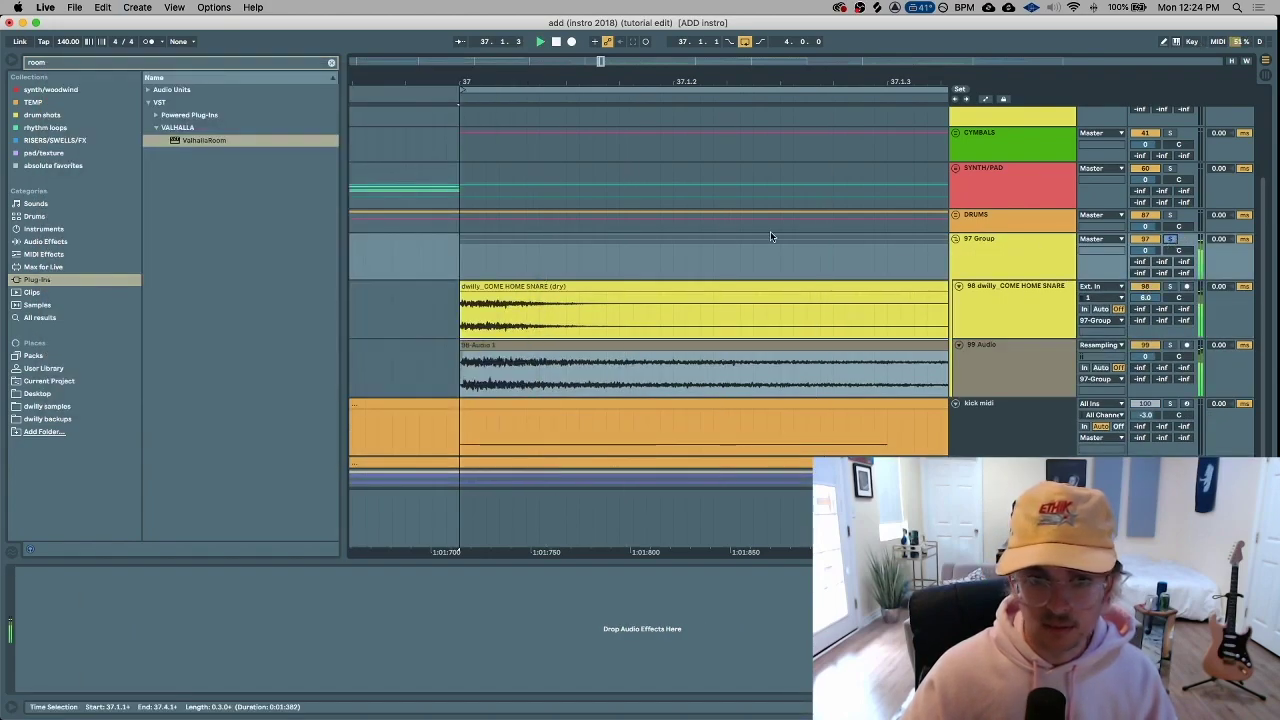
{"action": "key", "text": "space"}
Check the dry snare track's devices and play the layered snares again from bar 37
{"action": "left_click", "coordinate": [1020, 308]}
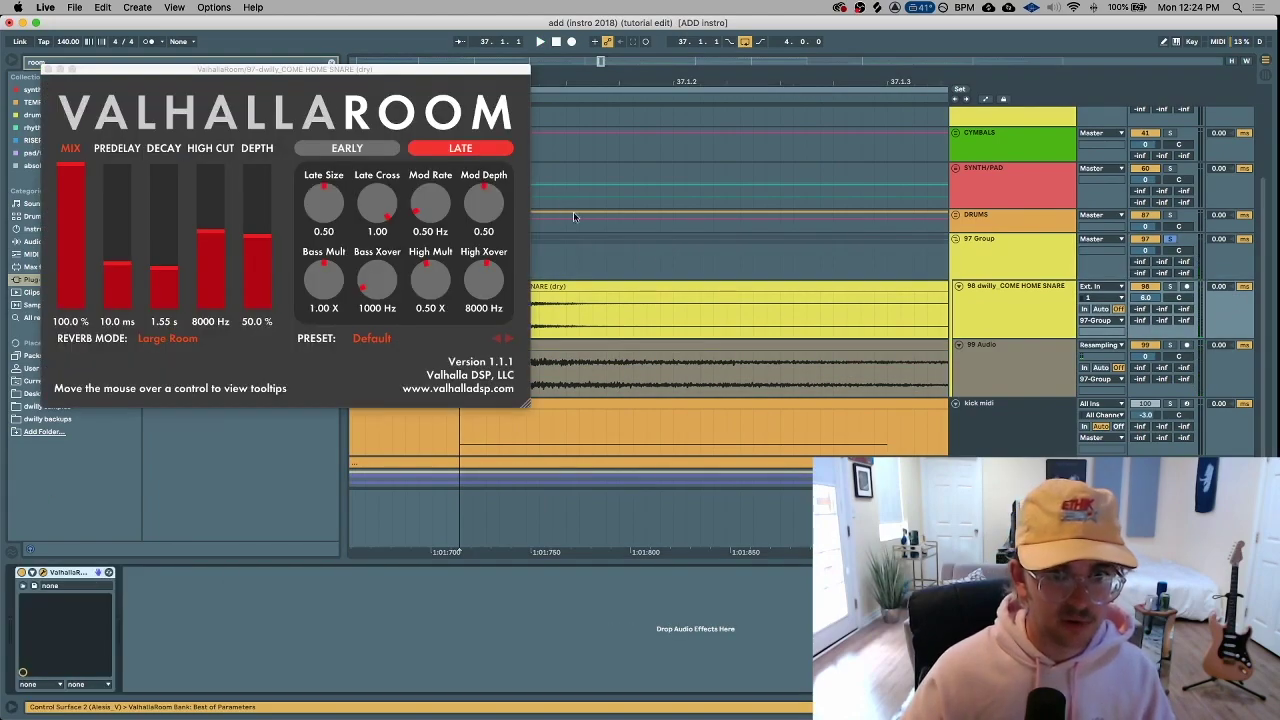
{"action": "left_click", "coordinate": [545, 258]}
{"action": "left_click", "coordinate": [461, 271]}
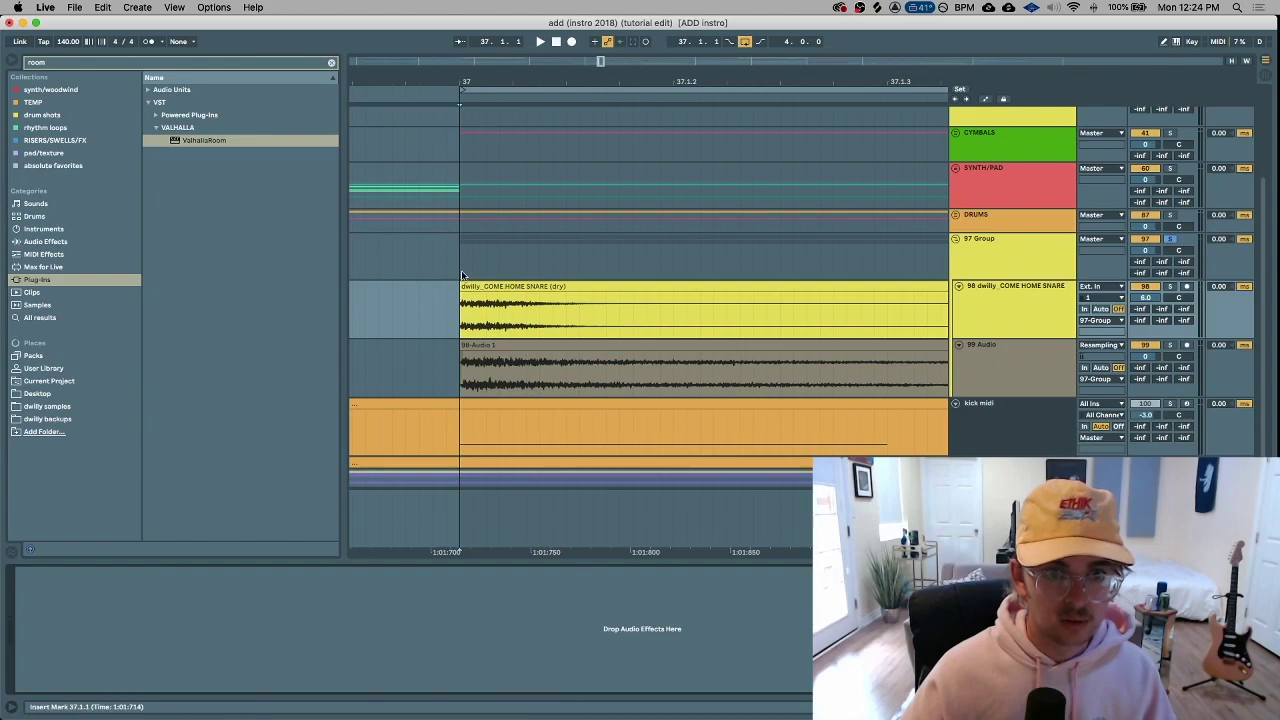
{"action": "key", "text": "space"}
{"action": "scroll", "coordinate": [461, 270], "scroll_direction": "down", "scroll_amount": 5}
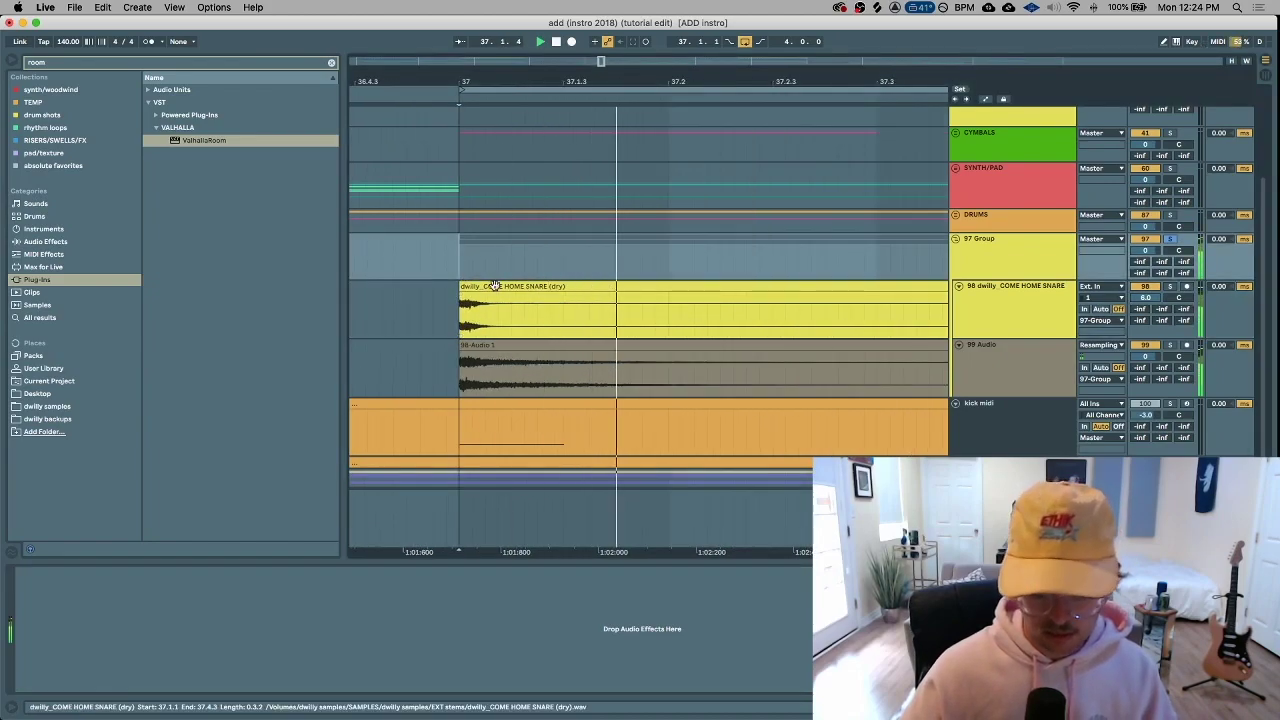
{"action": "key", "text": "space"}
Add warp markers around 2.1.3 and 2.2.3 in the recorded snare clip, tighten its tail and play it
{"action": "double_click", "coordinate": [580, 346]}
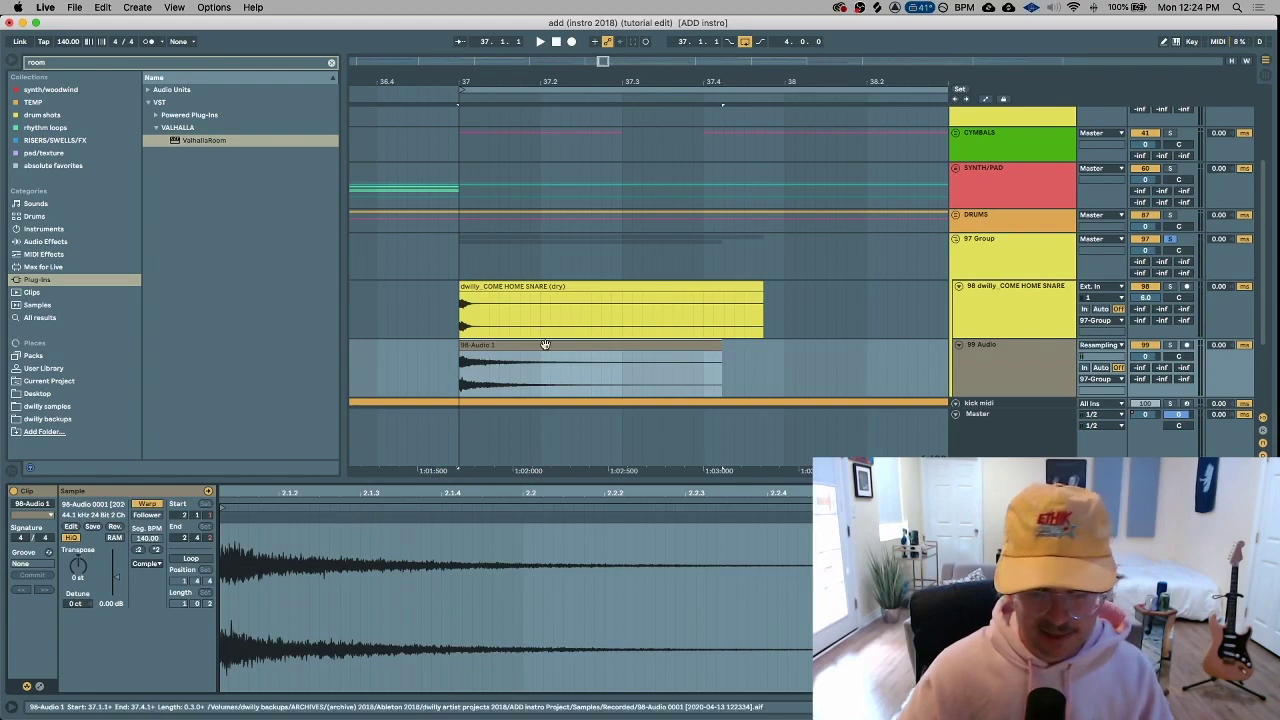
{"action": "double_click", "coordinate": [358, 522]}
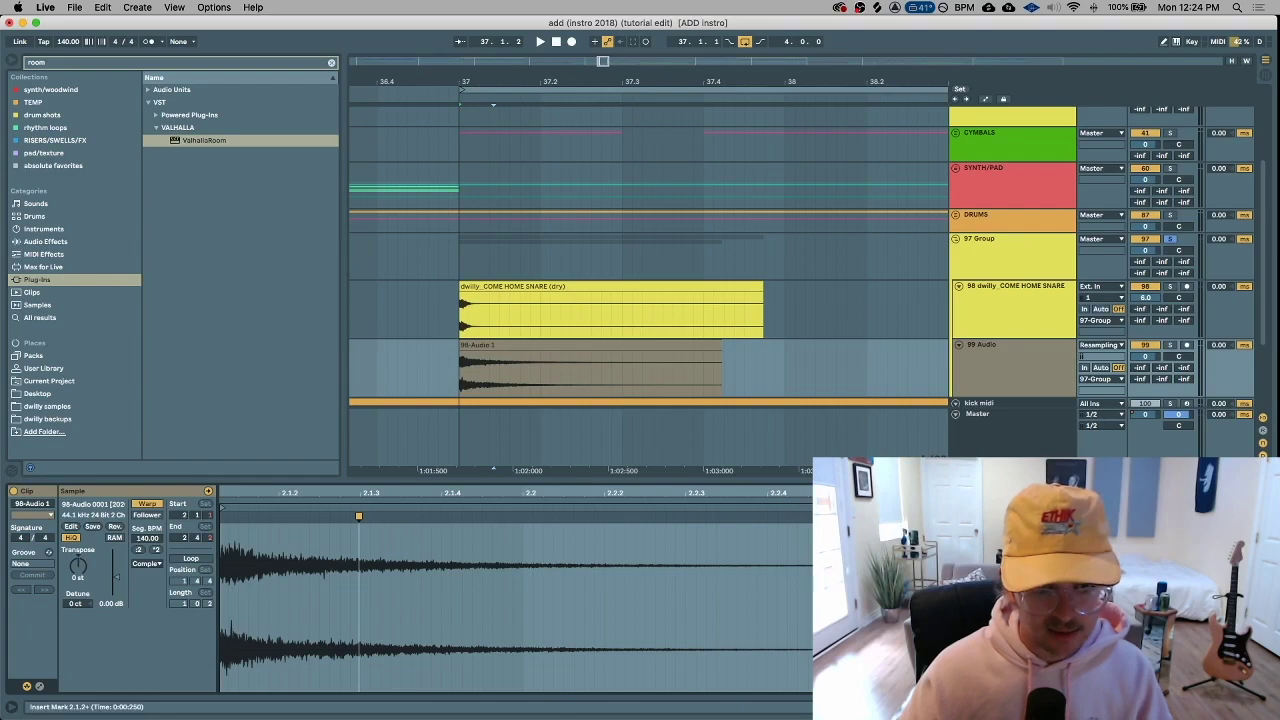
{"action": "scroll", "coordinate": [712, 548], "scroll_direction": "down", "scroll_amount": 3}
{"action": "right_click", "coordinate": [694, 566]}
{"action": "left_click", "coordinate": [781, 533]}
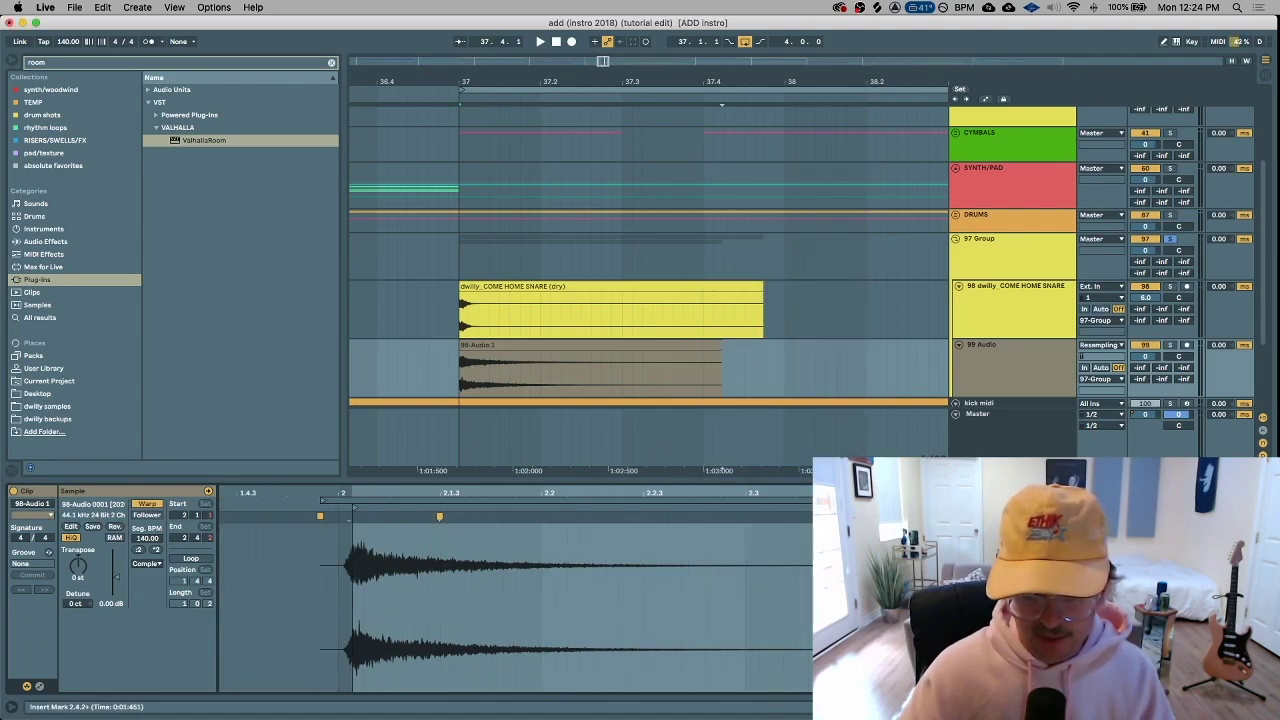
{"action": "double_click", "coordinate": [650, 530]}
{"action": "key", "text": "space"}
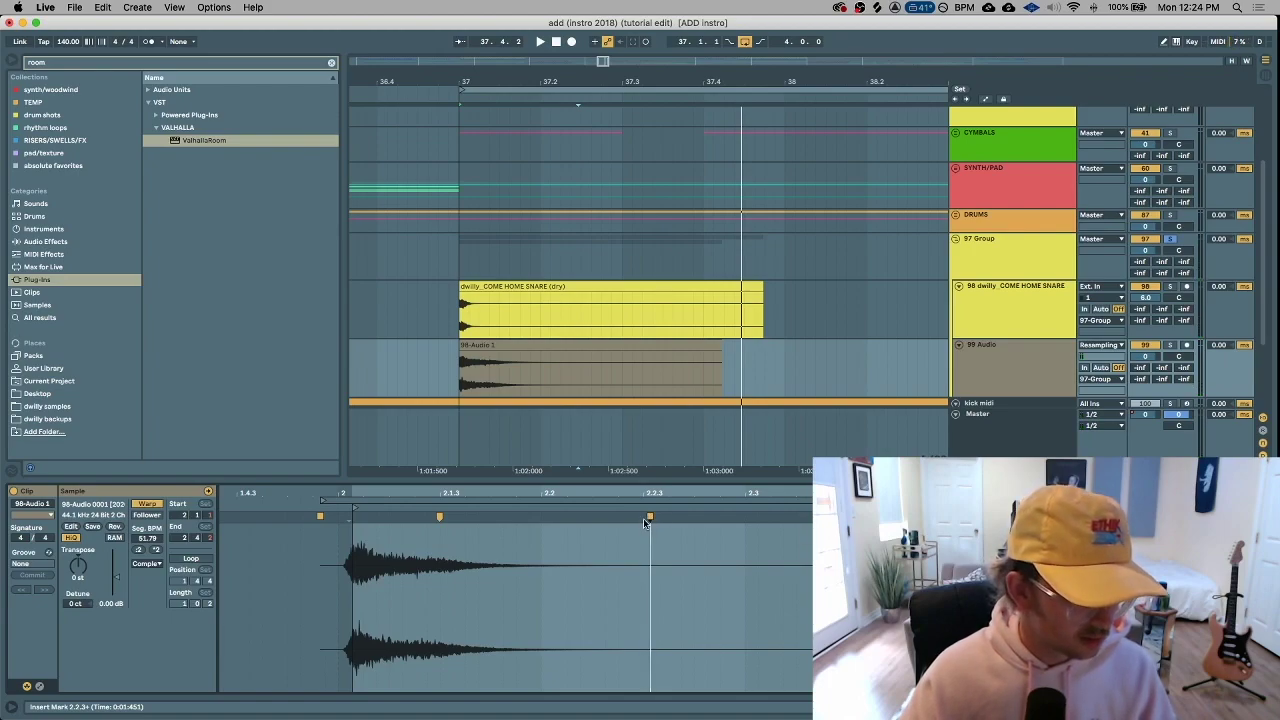
{"action": "key", "text": "space"}
Try a different warp marker position for the recorded snare's tail and undo the warp change
{"action": "left_click", "coordinate": [536, 346]}
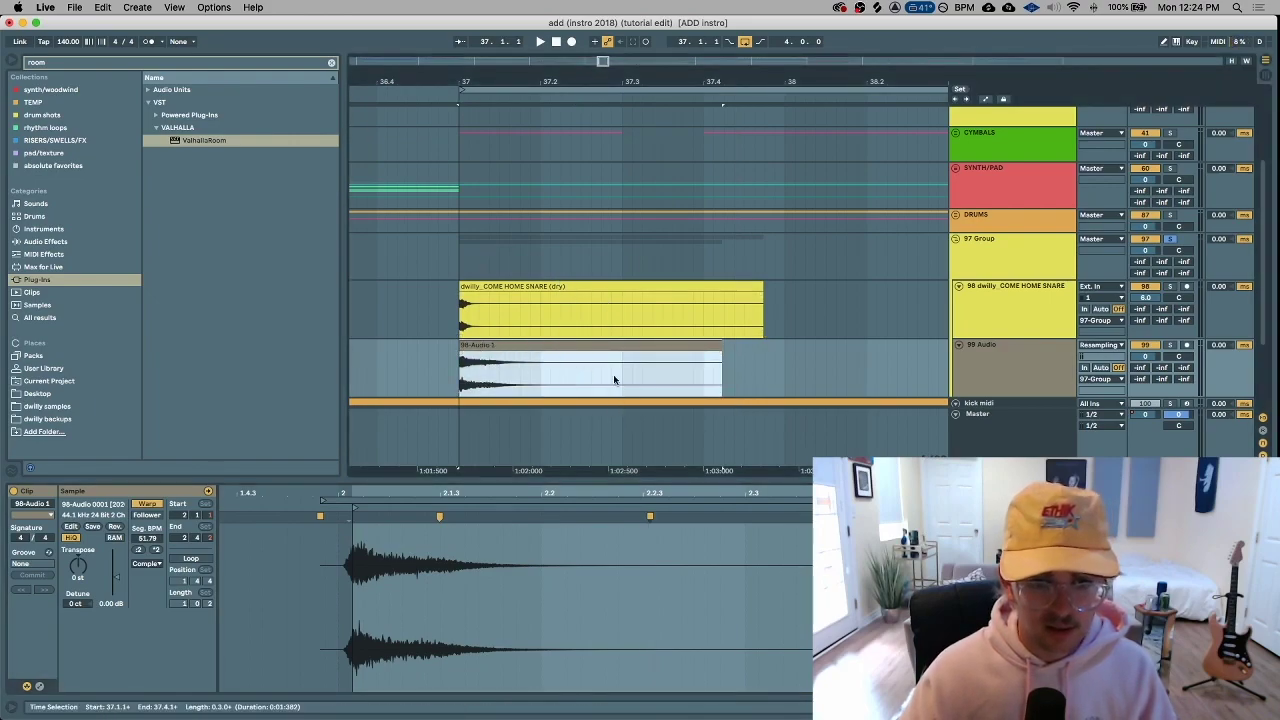
{"action": "left_click", "coordinate": [555, 585]}
{"action": "scroll", "coordinate": [561, 586], "scroll_direction": "left", "scroll_amount": 5}
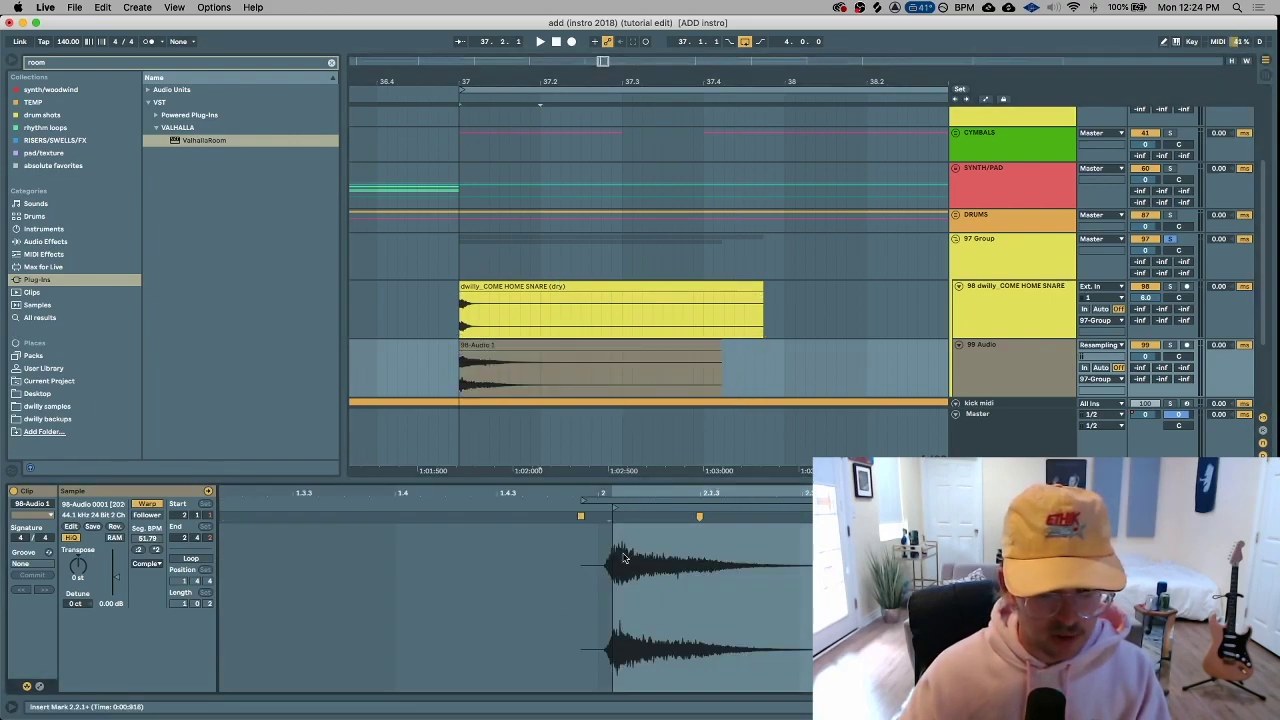
{"action": "left_click_drag", "start_coordinate": [818, 493], "coordinate": [818, 530]}
{"action": "left_click_drag", "start_coordinate": [490, 530], "coordinate": [808, 480]}
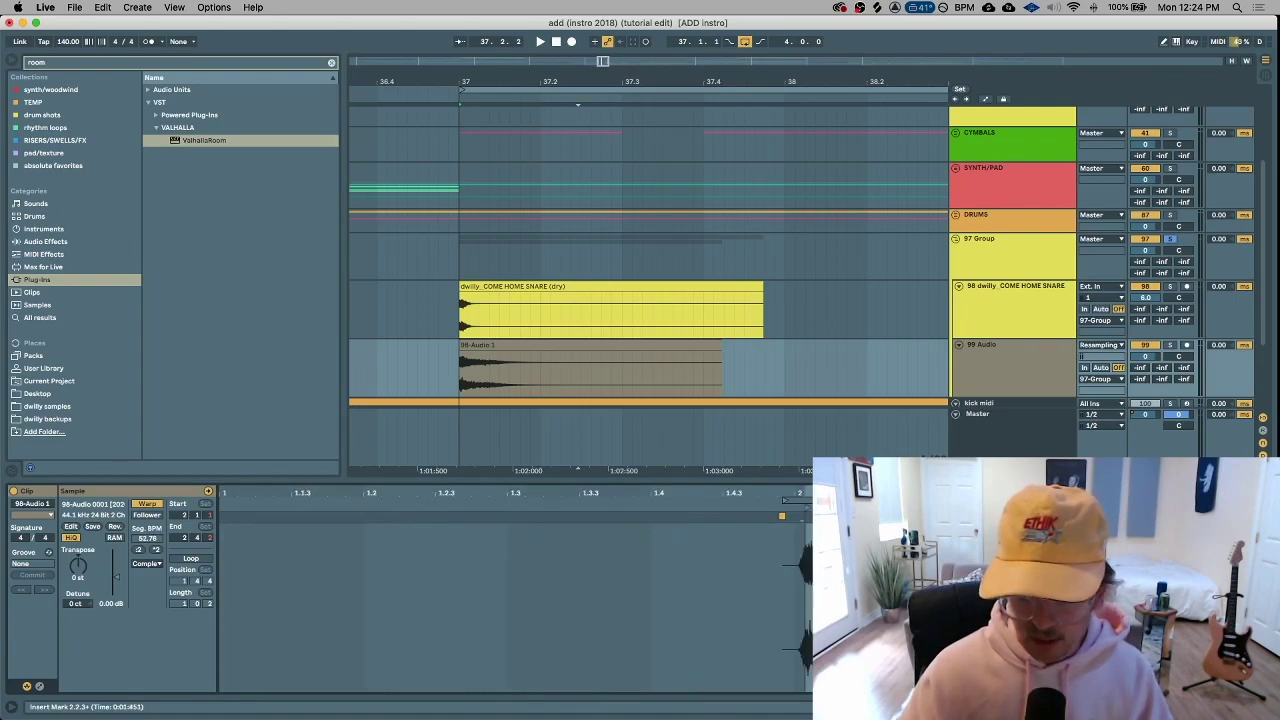
{"action": "key", "text": "super+z"}
Move the tail's warp marker to a segment tempo of 58.94 BPM and play the layered snare
{"action": "scroll", "coordinate": [540, 590], "scroll_direction": "right", "scroll_amount": 3}
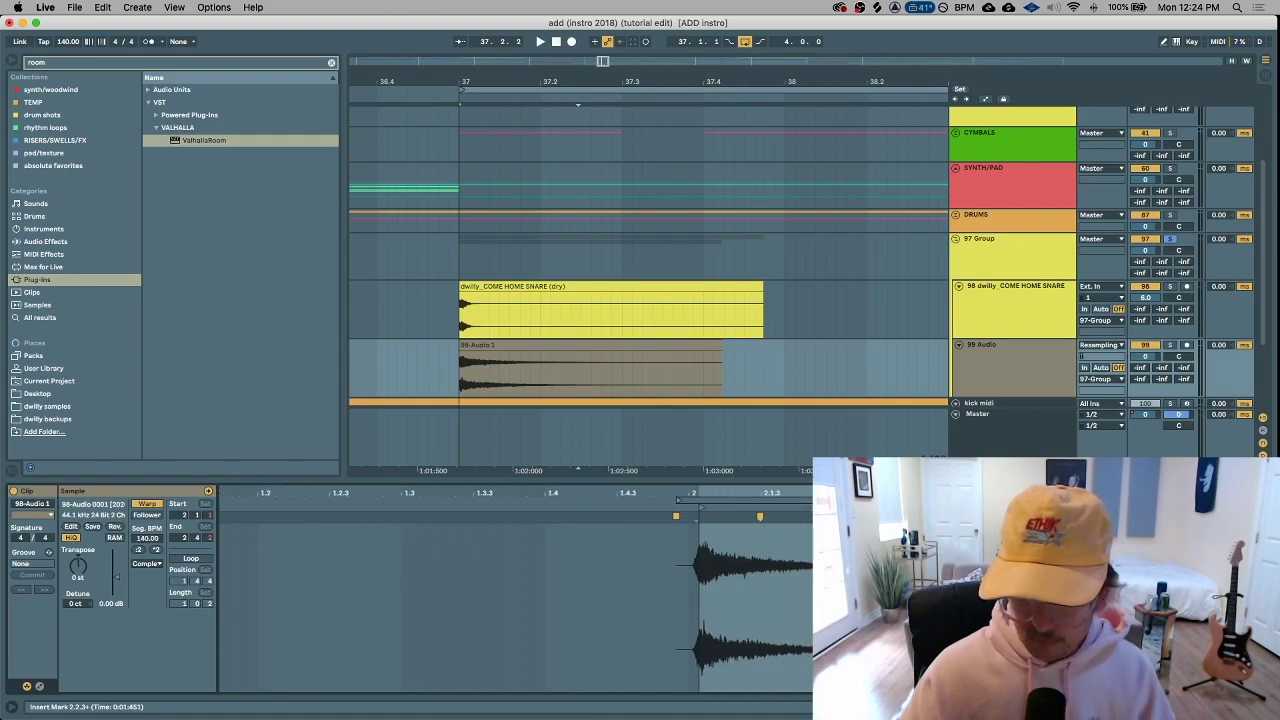
{"action": "left_click_drag", "start_coordinate": [912, 517], "coordinate": [1027, 517]}
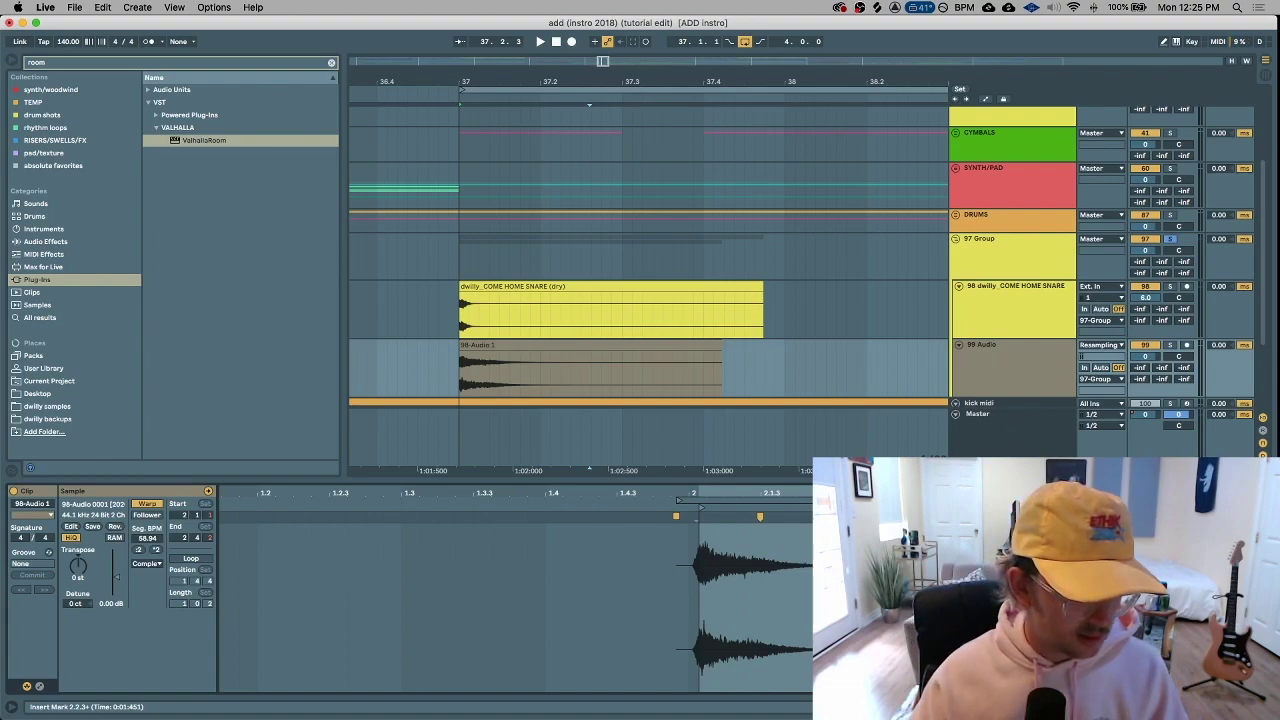
{"action": "left_click", "coordinate": [468, 386]}
{"action": "key", "text": "space"}
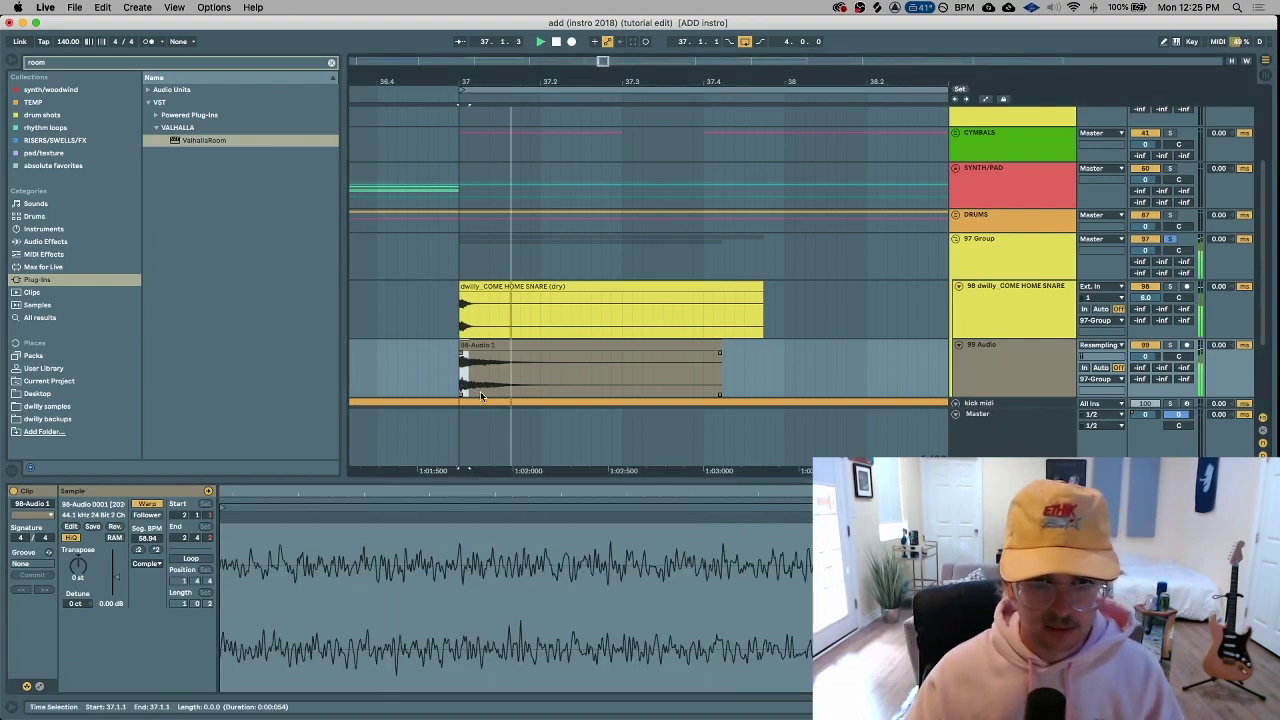
{"action": "left_click", "coordinate": [540, 358]}
{"action": "key", "text": "space"}
Collapse the snare group, add an audio track below it, arm it and set its input to Resampling
{"action": "left_click", "coordinate": [983, 378]}
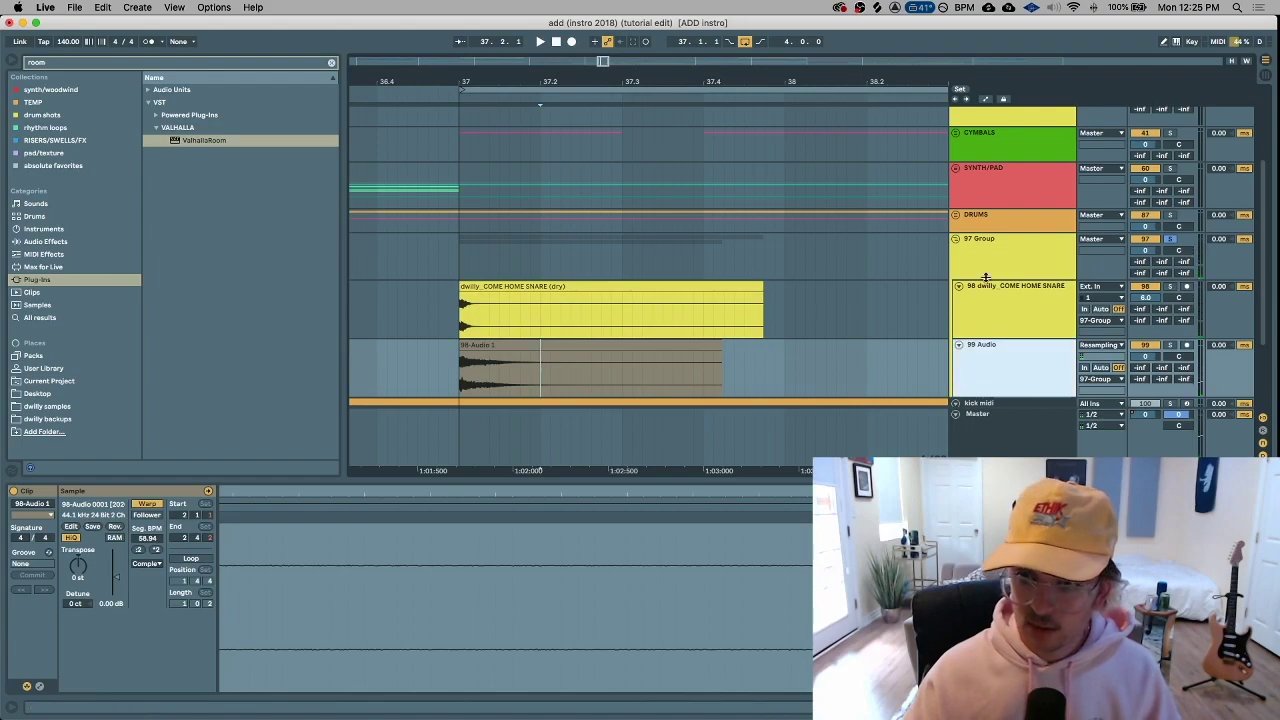
{"action": "left_click", "coordinate": [980, 244]}
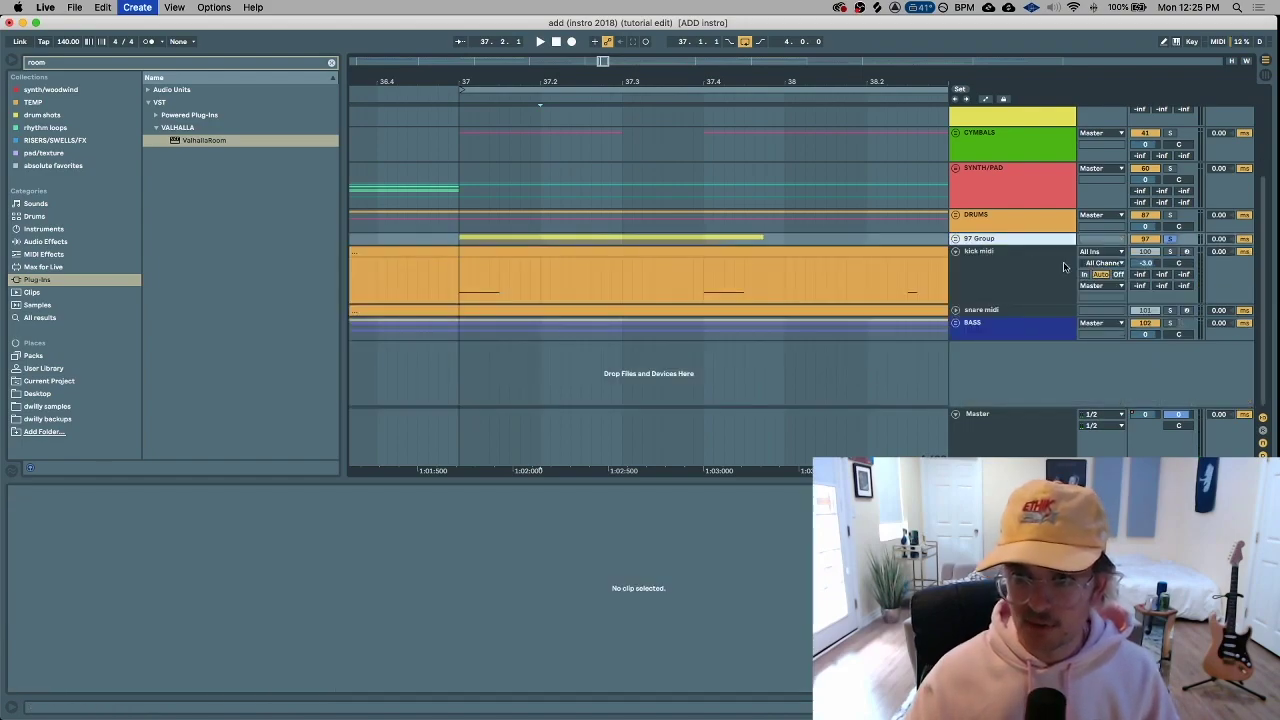
{"action": "key", "text": "super+t"}
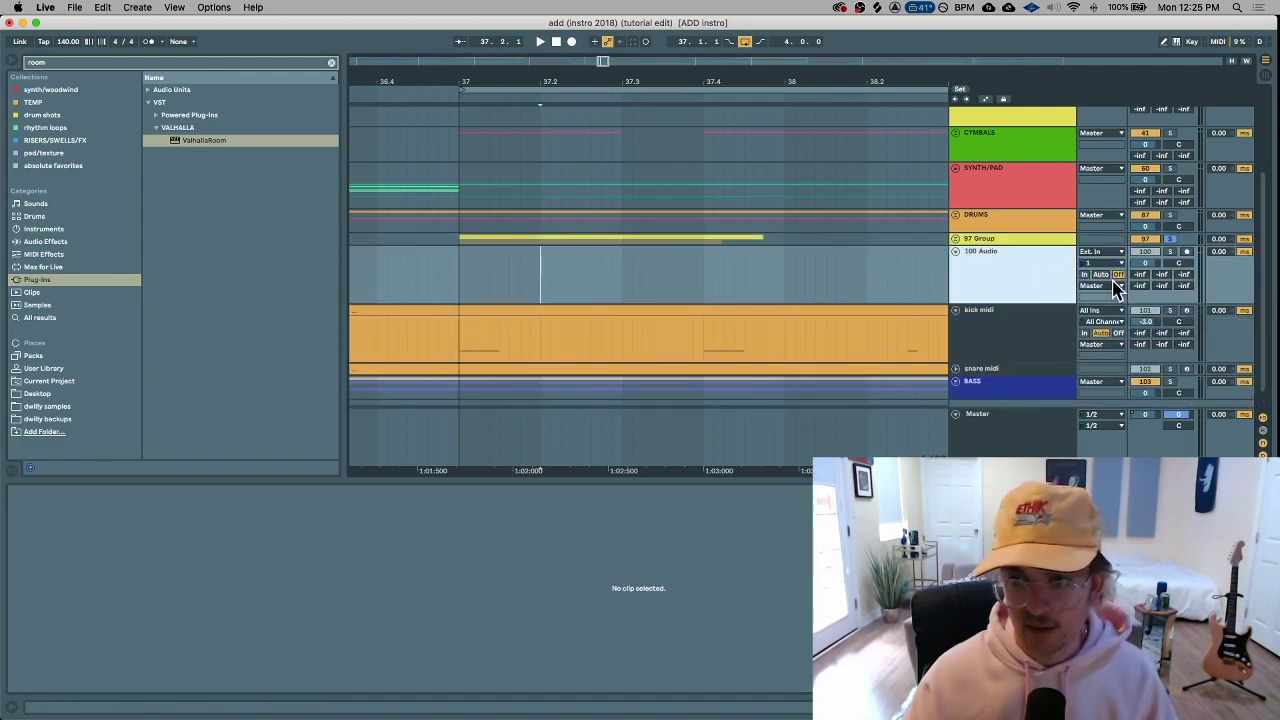
{"action": "left_click", "coordinate": [1120, 252]}
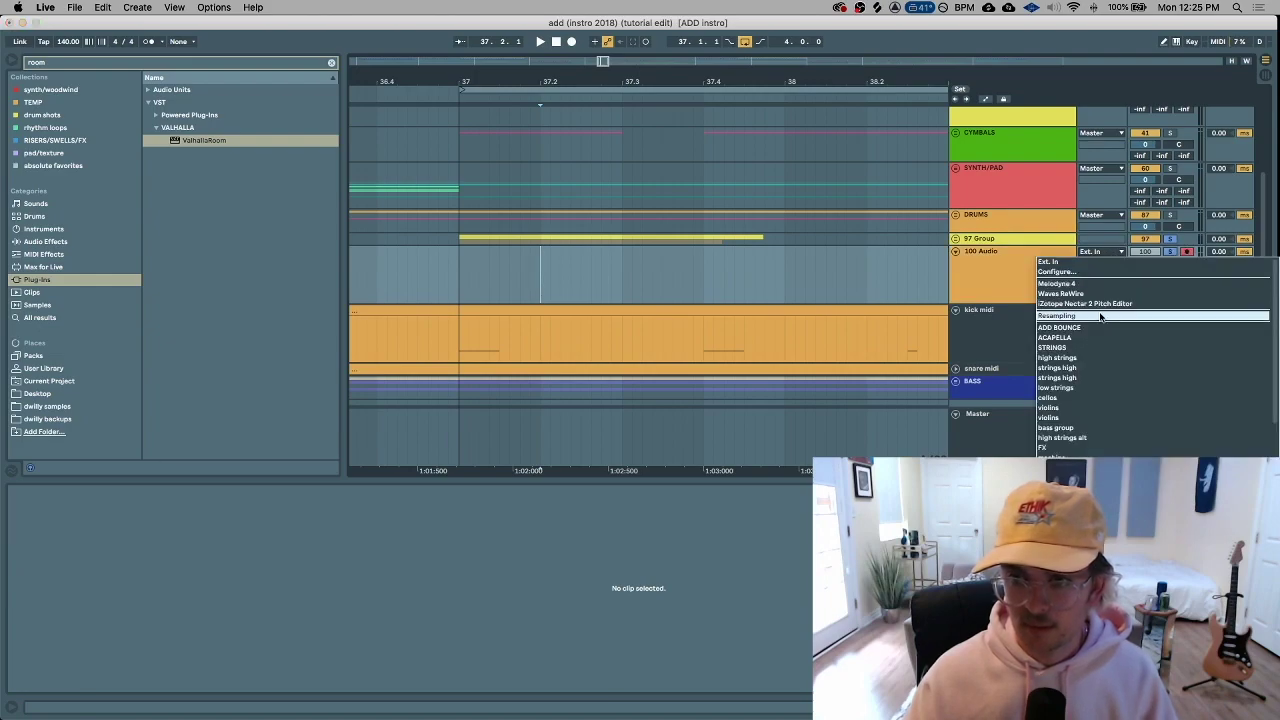
Record the layered snare onto the new audio track, starting at 36.4.4
{"action": "left_click", "coordinate": [452, 285]}
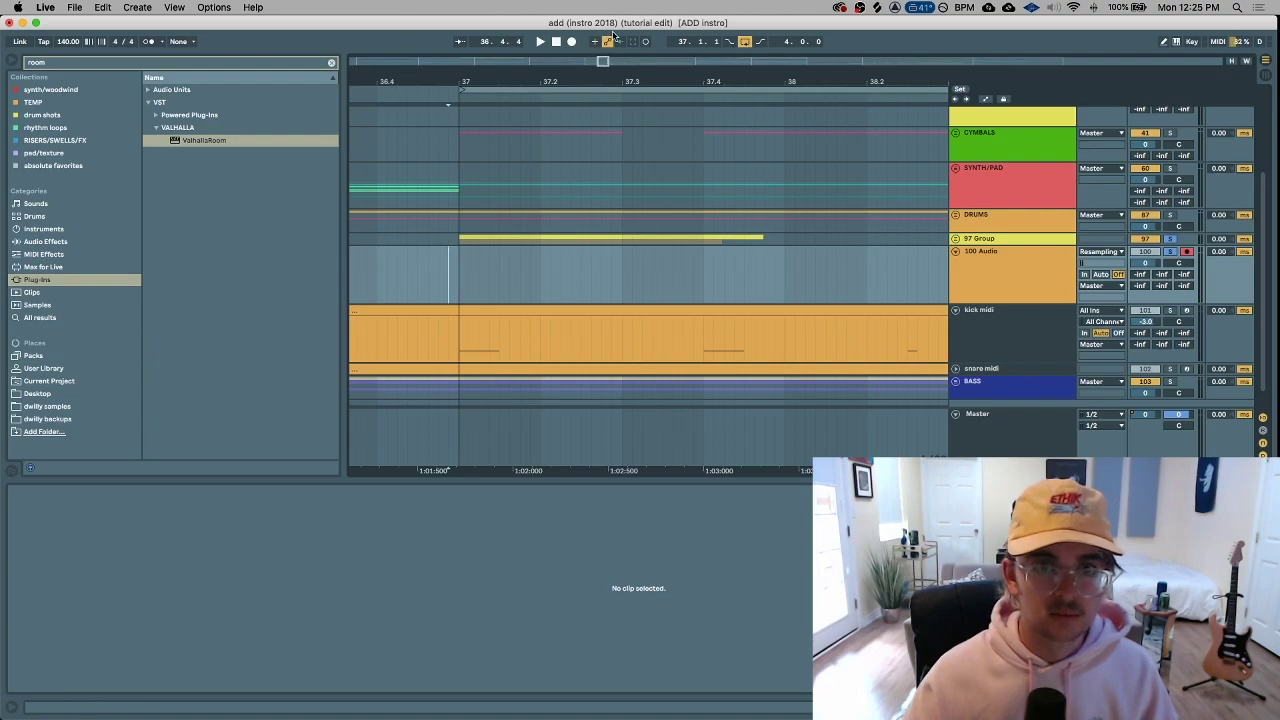
{"action": "left_click", "coordinate": [571, 42]}
{"action": "key", "text": "space"}
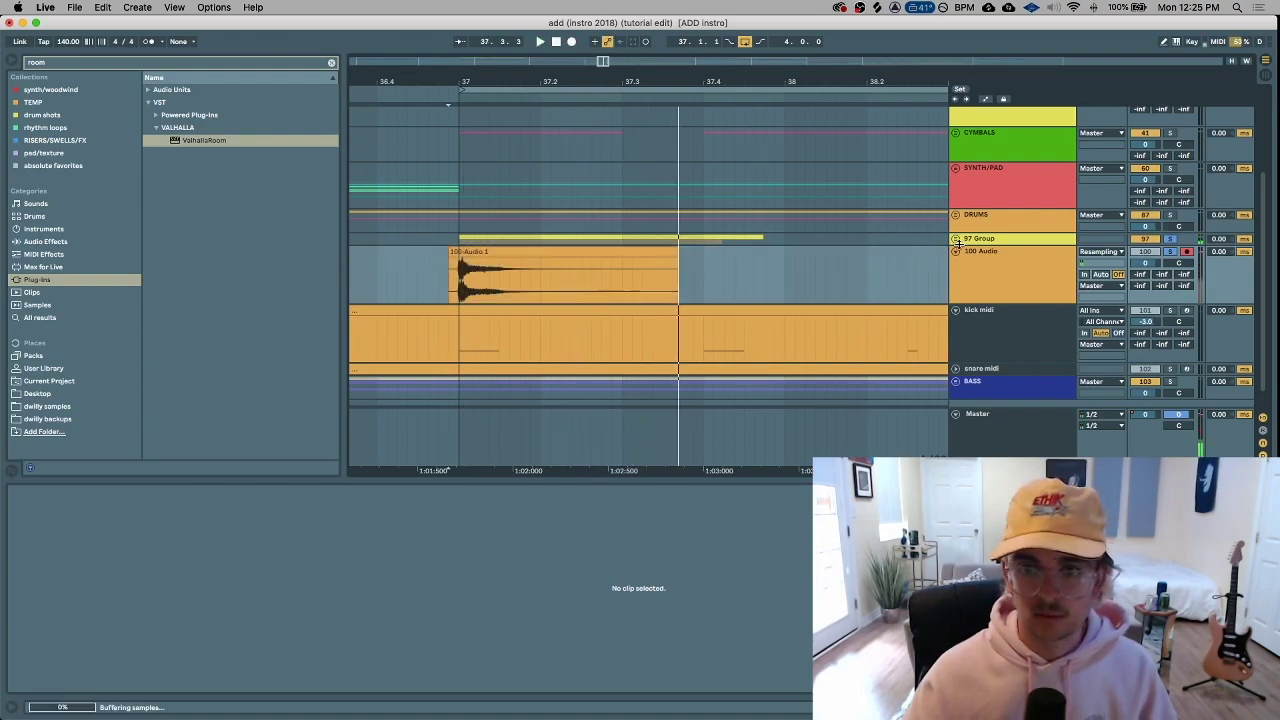
Delete the snare group and remove the part of the new recording before bar 37
{"action": "left_click", "coordinate": [977, 240]}
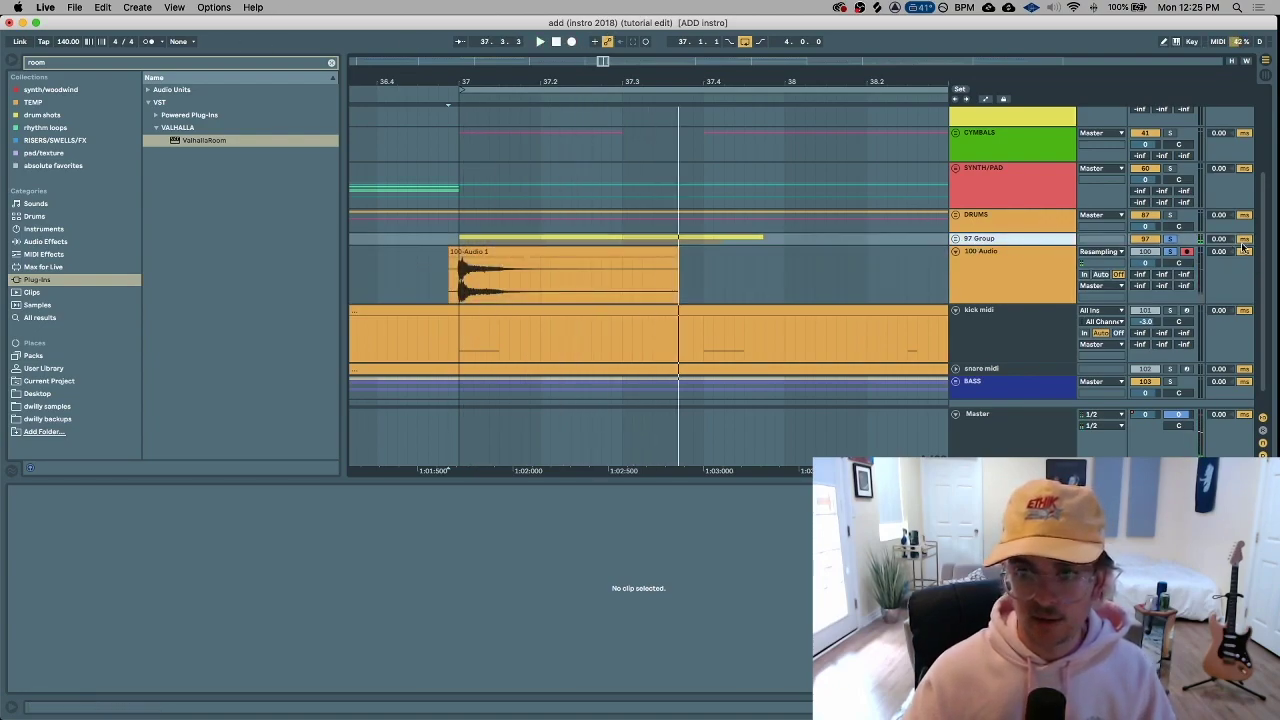
{"action": "key", "text": "super+shift+g"}
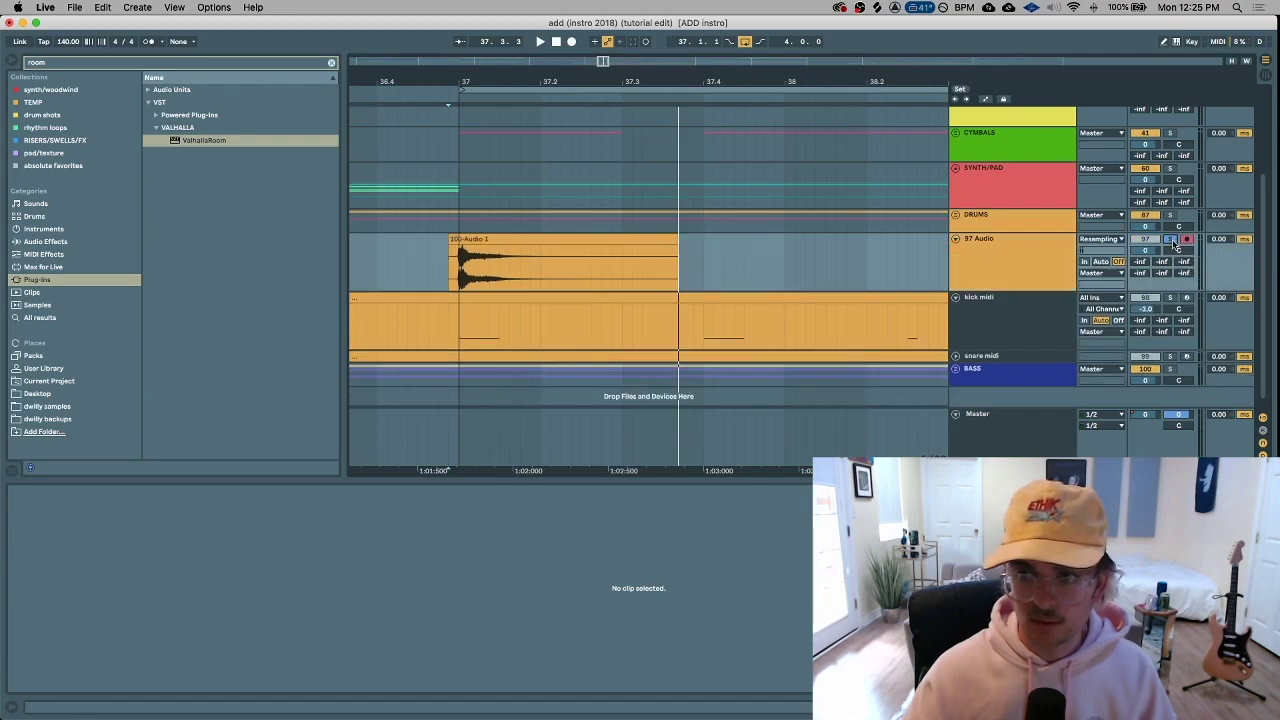
{"action": "key", "text": "space"}
{"action": "left_click_drag", "start_coordinate": [460, 277], "coordinate": [406, 279]}
{"action": "key", "text": "space"}
{"action": "key", "text": "Delete"}
Play the trimmed, resampled snare clip from bar 37
{"action": "left_click", "coordinate": [462, 268]}
{"action": "key", "text": "space"}
{"action": "left_click", "coordinate": [1004, 258]}
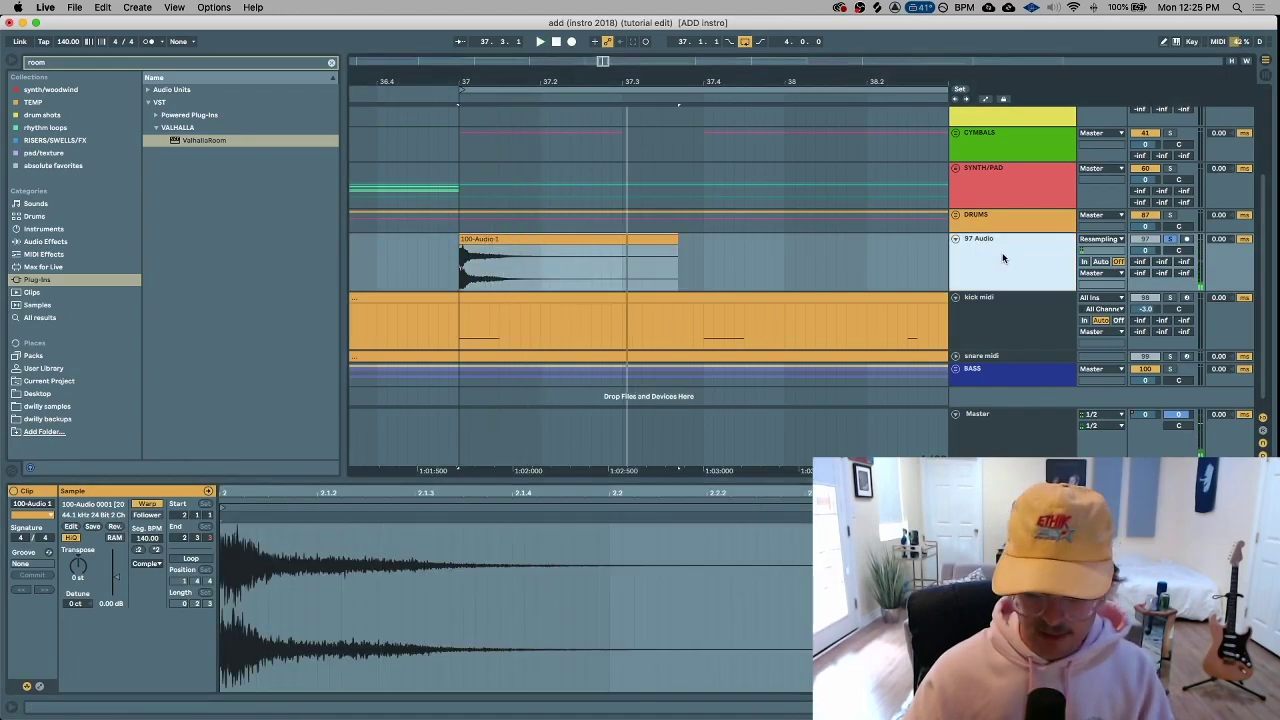
{"action": "left_click", "coordinate": [447, 262]}
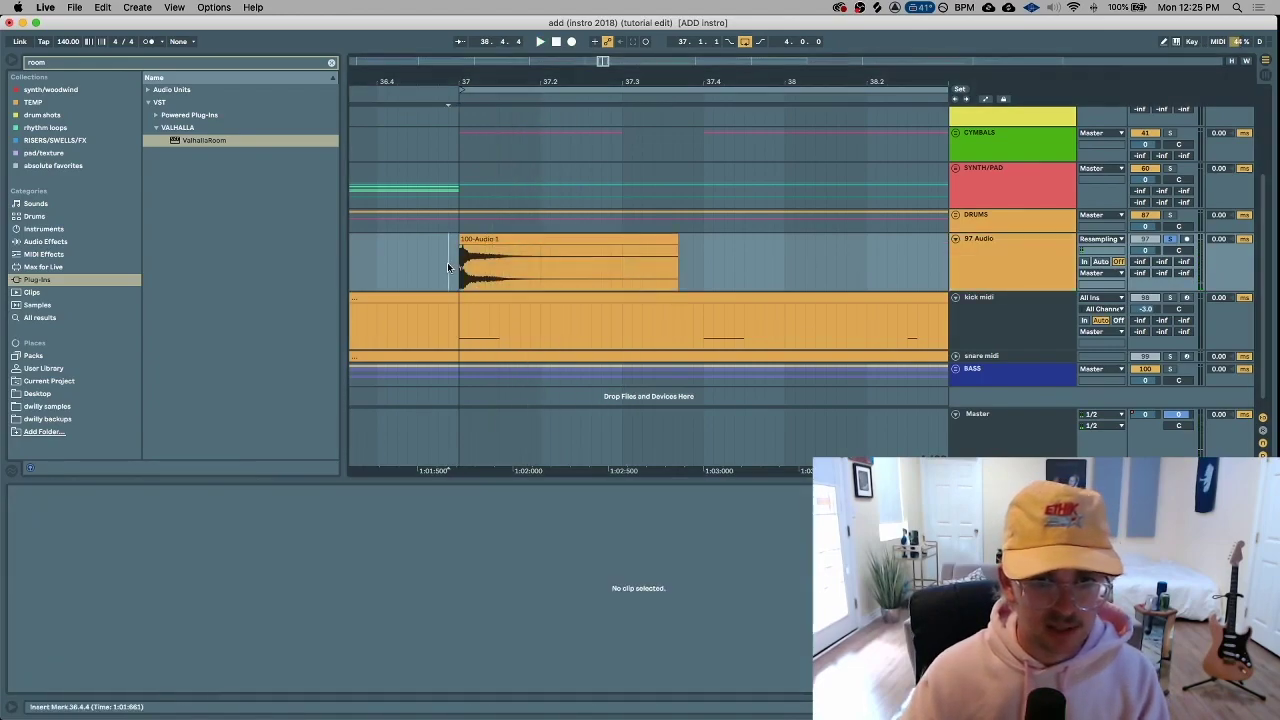
Delete the resampled snare clip and its audio track
{"action": "left_click", "coordinate": [548, 248]}
{"action": "key", "text": "Delete"}
{"action": "left_click", "coordinate": [1001, 265]}
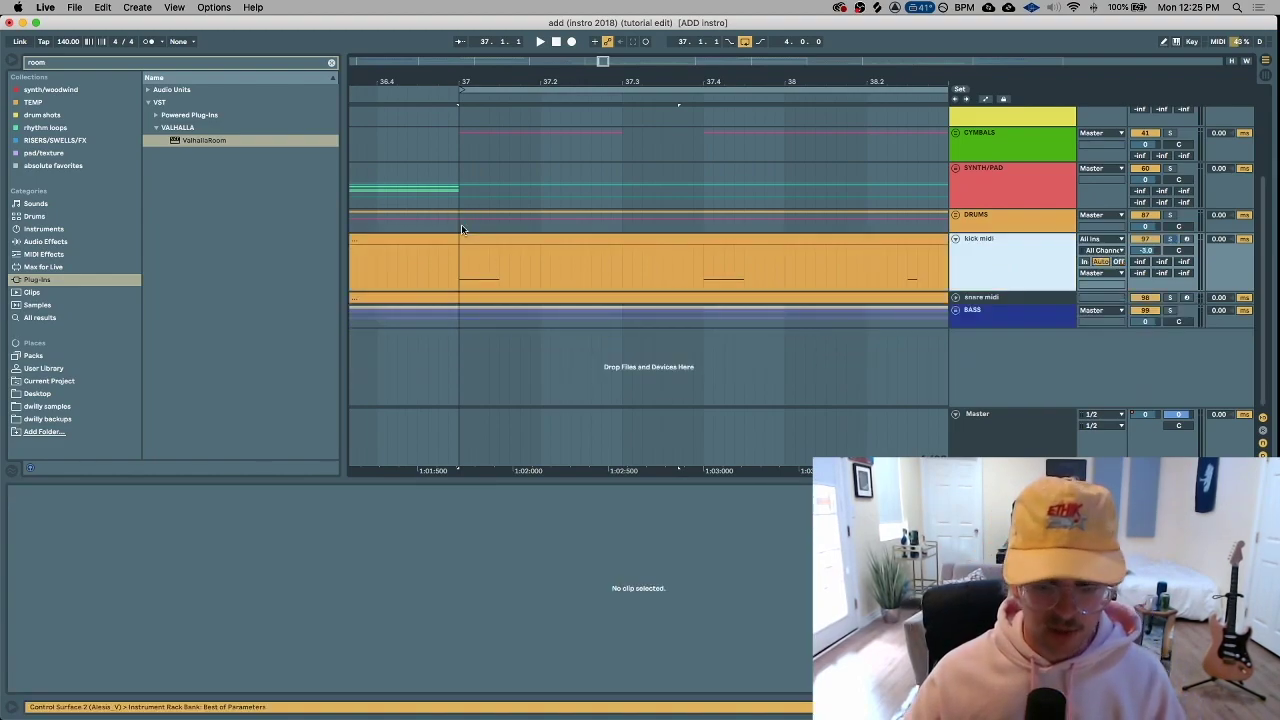
{"action": "key", "text": "Delete"}
{"action": "key", "text": "minus"}
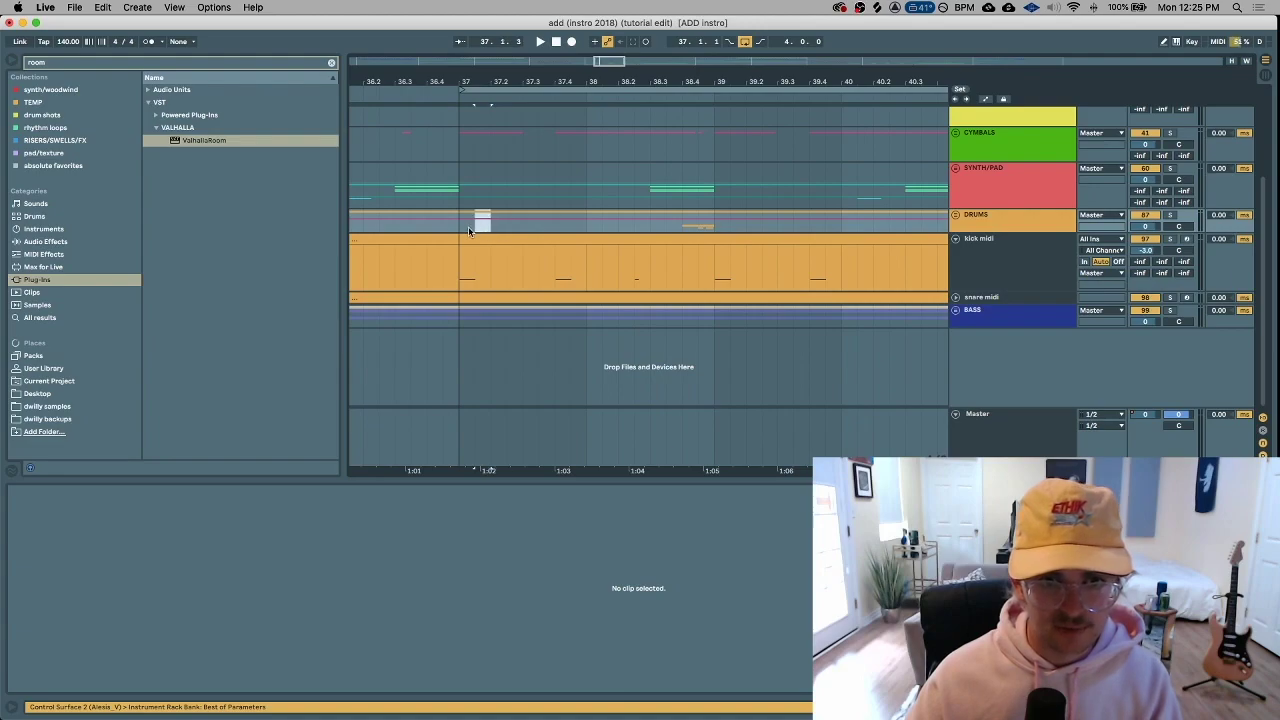
{"action": "key", "text": "plus"}
{"action": "key", "text": "plus"}
{"action": "left_click_drag", "start_coordinate": [527, 248], "coordinate": [432, 232]}
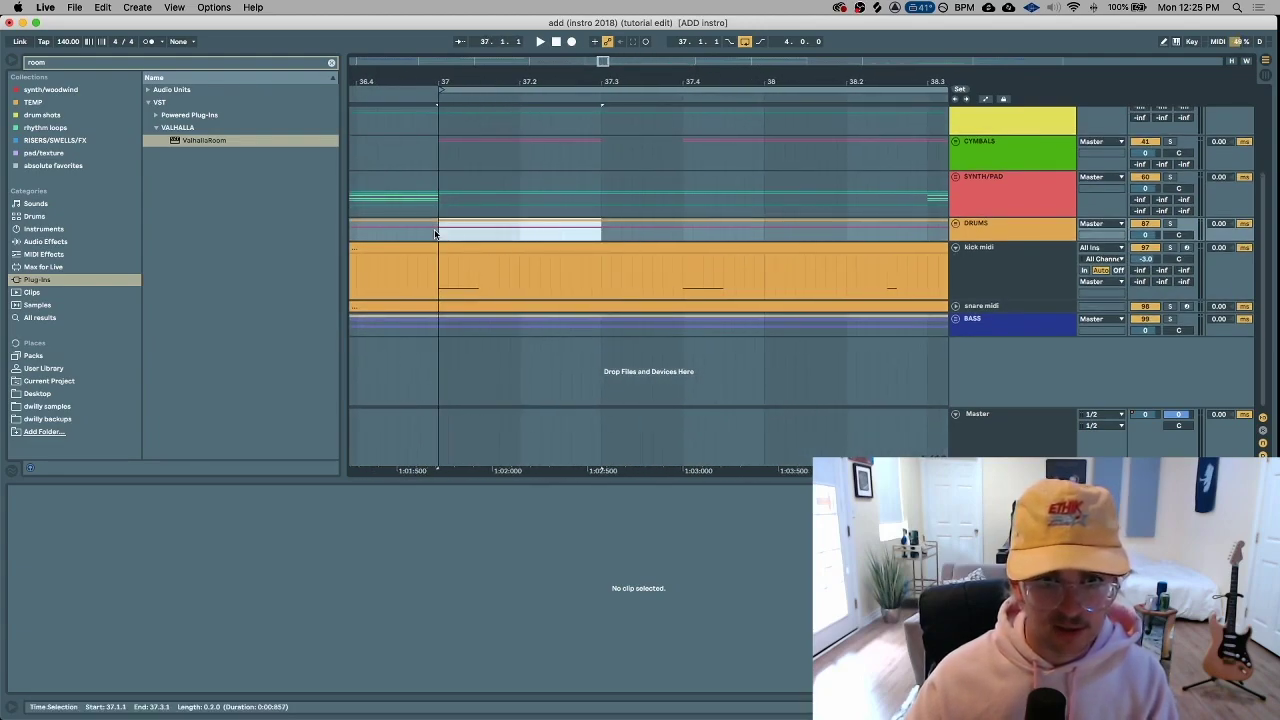
{"action": "key", "text": "minus"}
{"action": "key", "text": "minus"}
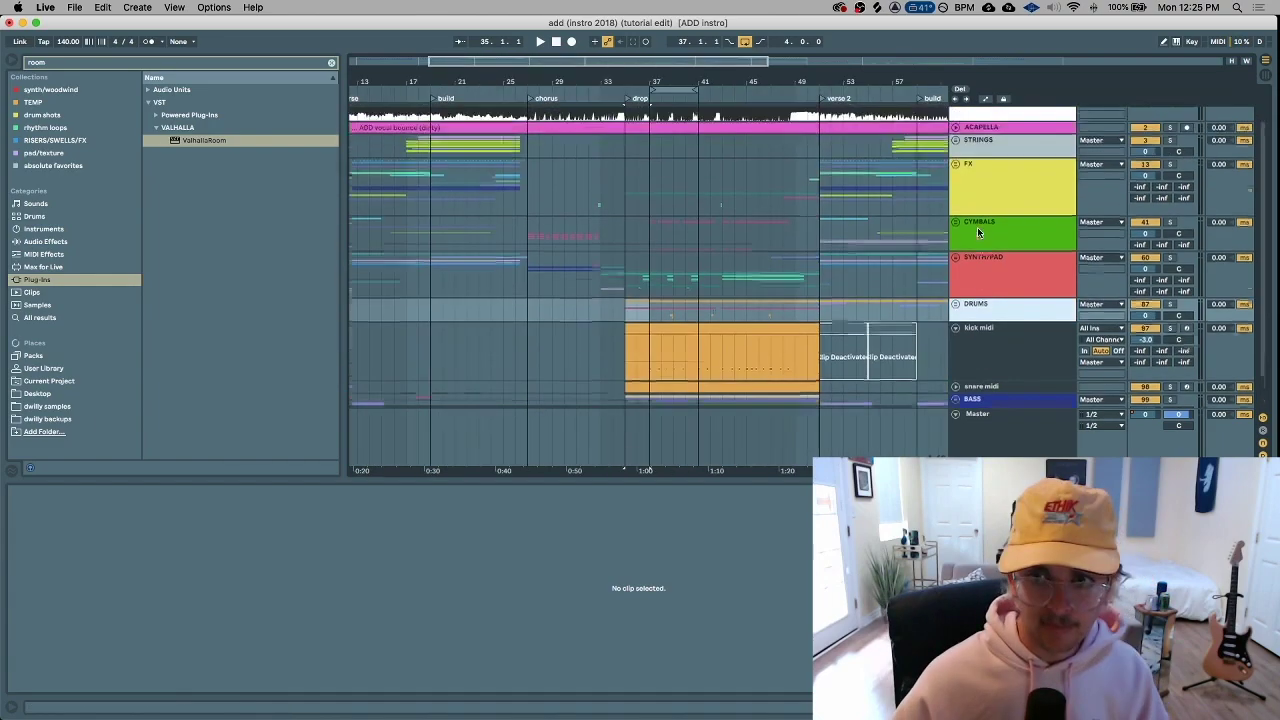
Expand the SYNTH/PAD group and play the arrangement from bar 2 at the start of the intro
{"action": "scroll", "coordinate": [977, 227], "scroll_direction": "up", "scroll_amount": 2}
{"action": "scroll", "coordinate": [750, 215], "scroll_direction": "up", "scroll_amount": 1}
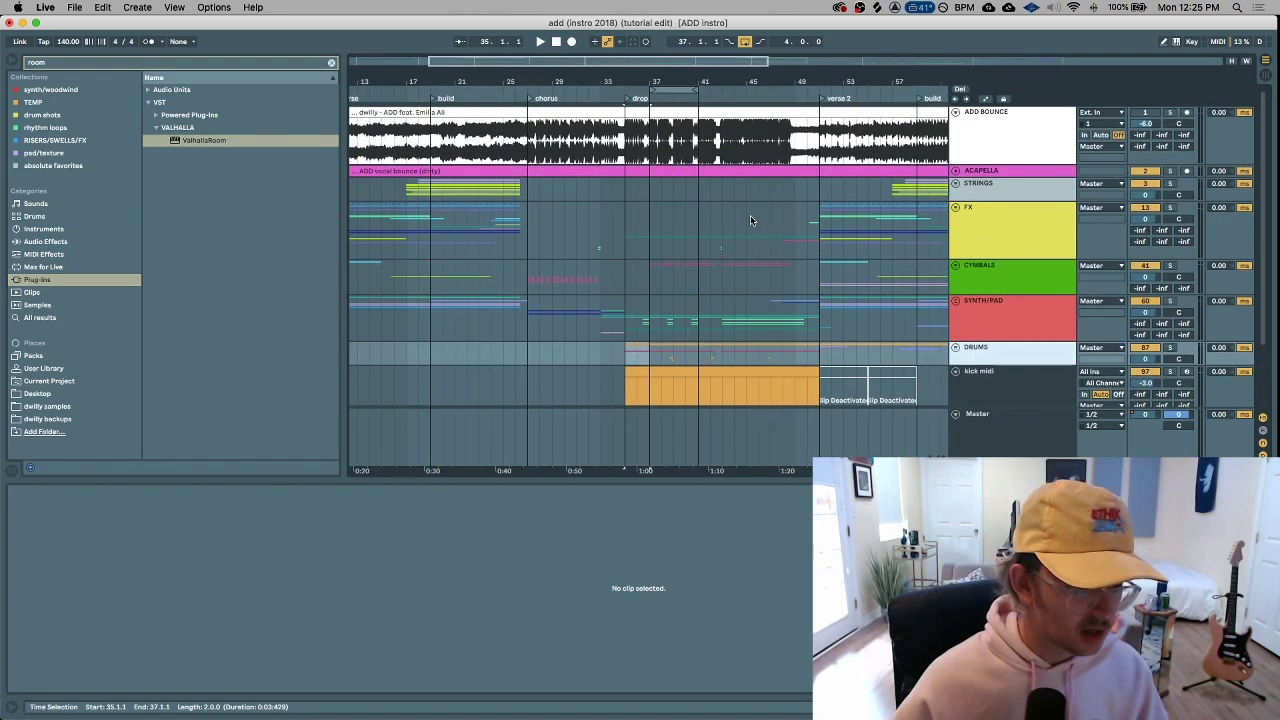
{"action": "scroll", "coordinate": [598, 189], "scroll_direction": "left", "scroll_amount": 3}
{"action": "scroll", "coordinate": [560, 190], "scroll_direction": "left", "scroll_amount": 4}
{"action": "left_click", "coordinate": [360, 193]}
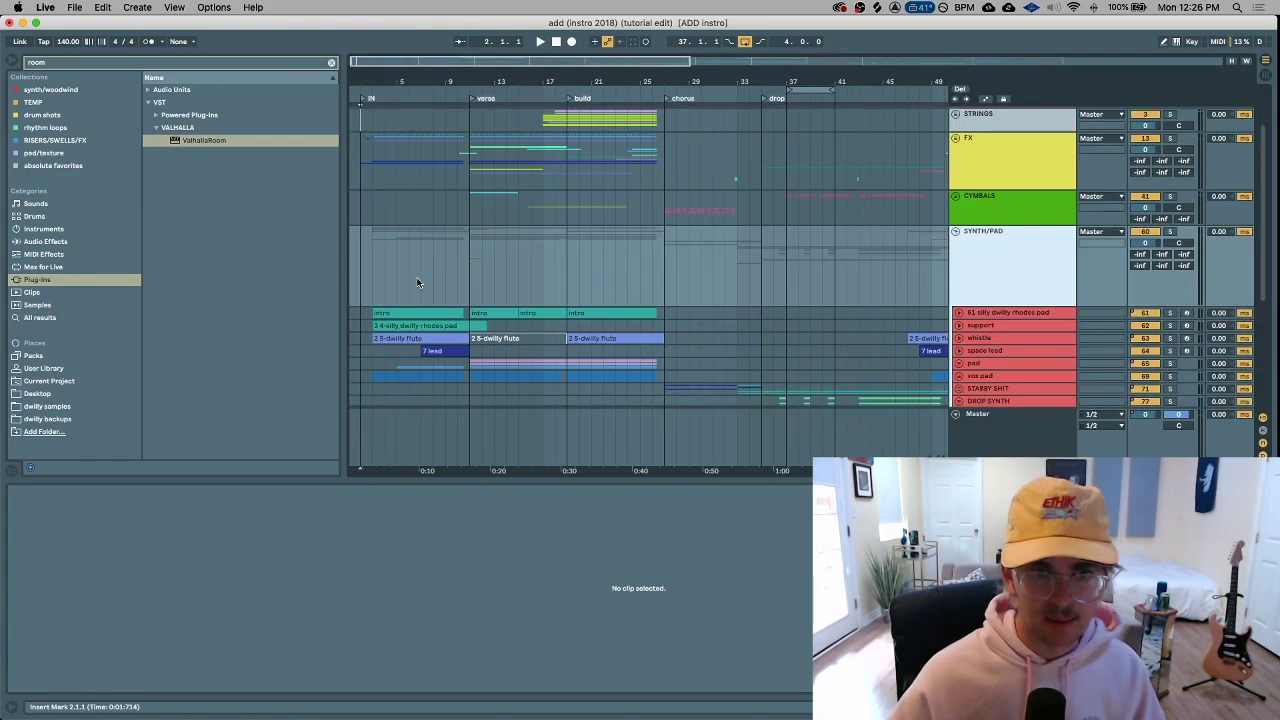
{"action": "left_click", "coordinate": [359, 258]}
{"action": "key", "text": "space"}
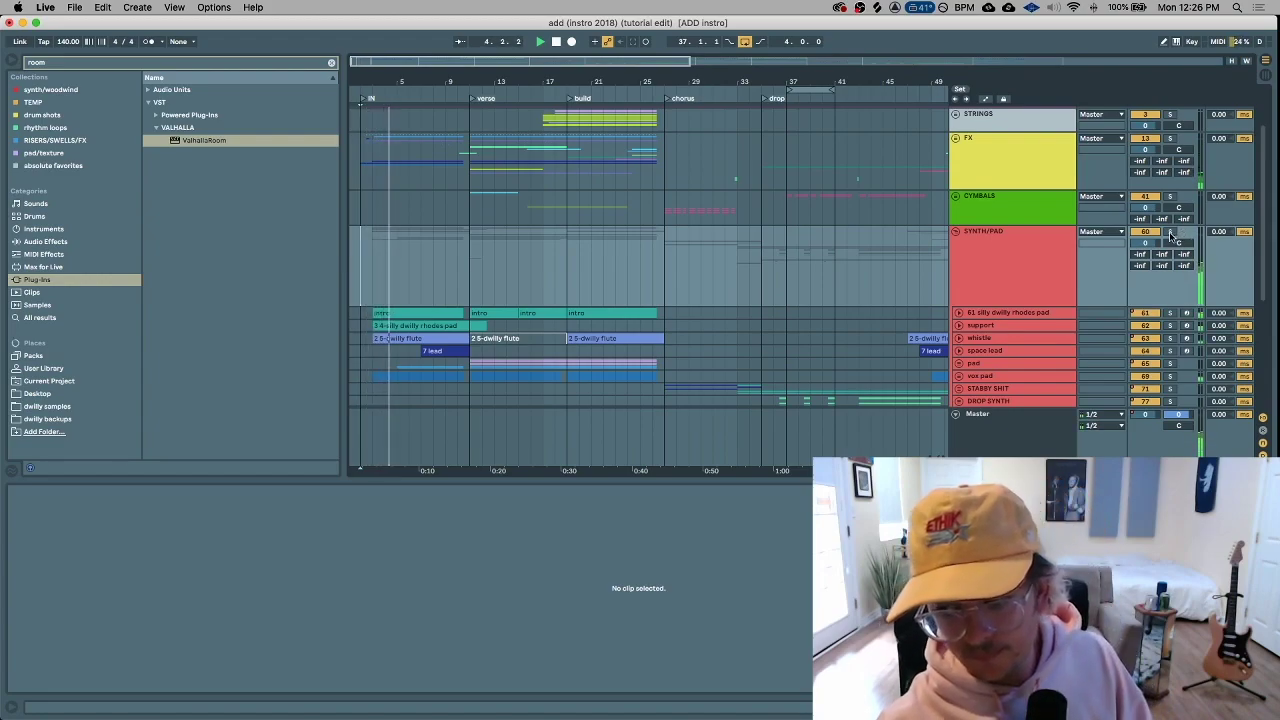
{"action": "scroll", "coordinate": [984, 257], "scroll_direction": "down", "scroll_amount": 5}
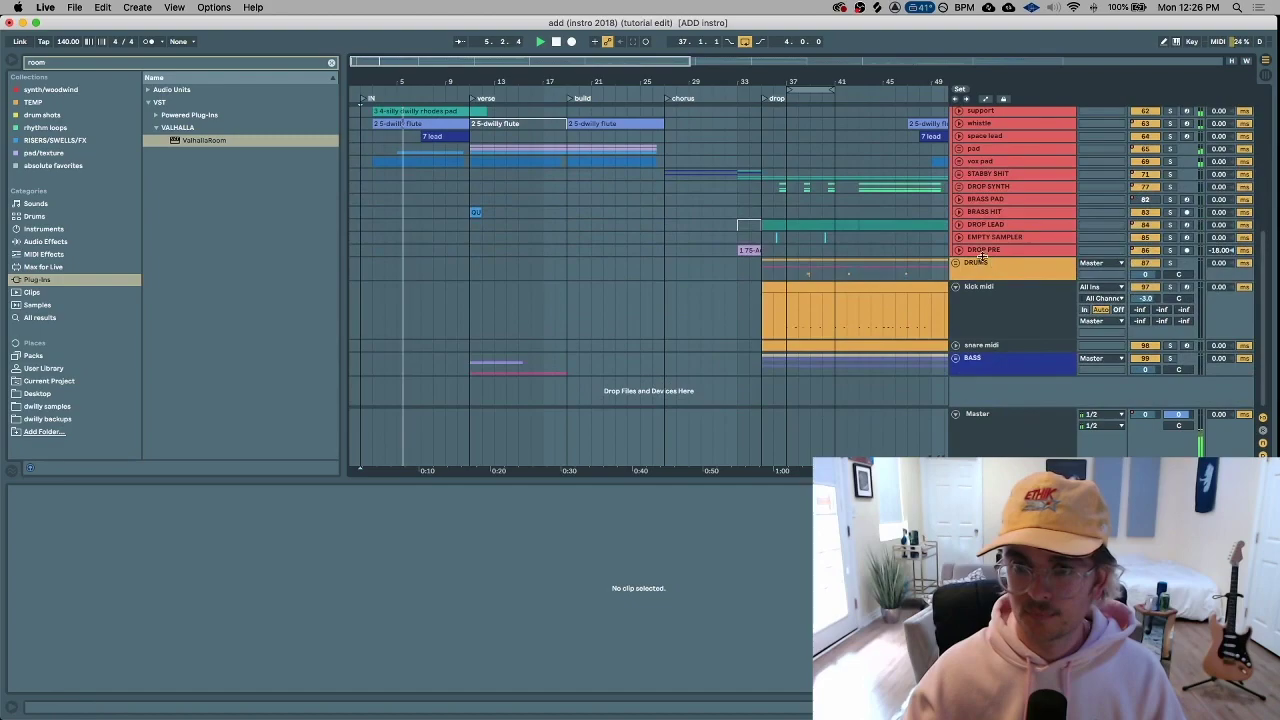
{"action": "scroll", "coordinate": [984, 257], "scroll_direction": "up", "scroll_amount": 8}
{"action": "scroll", "coordinate": [916, 259], "scroll_direction": "up", "scroll_amount": 2}
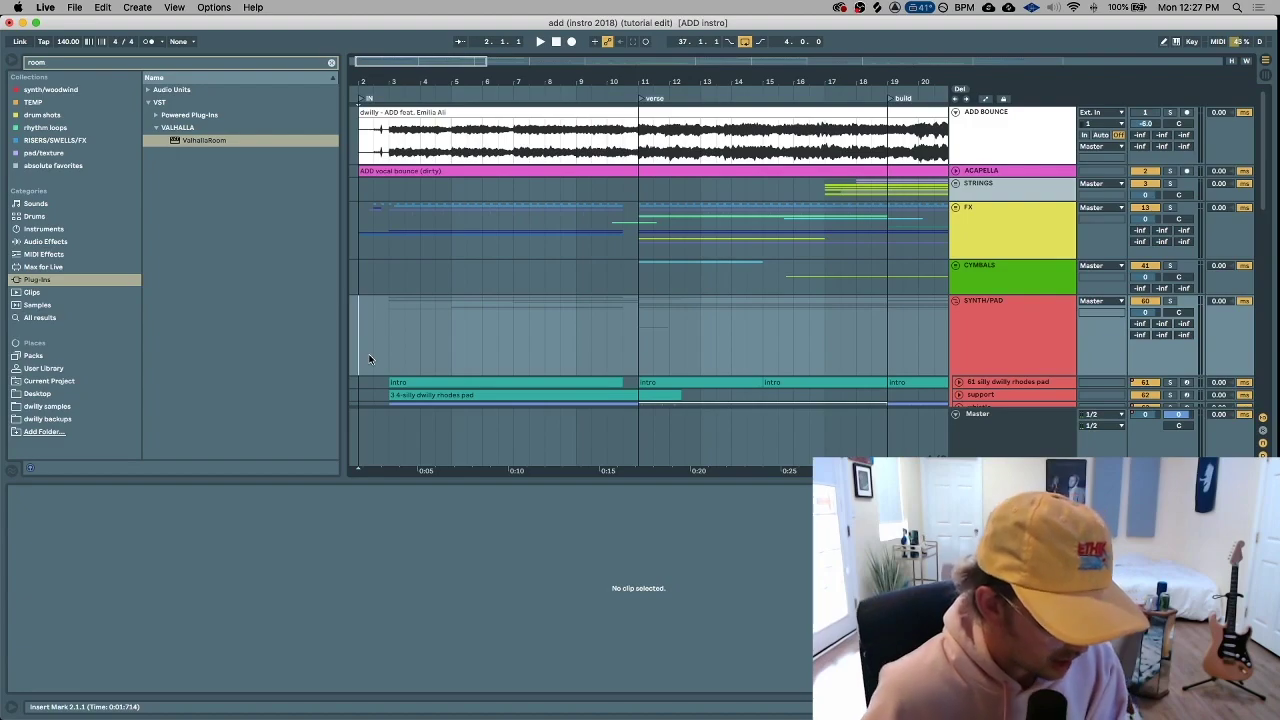
Highlight the SYNTH/PAD group's verse section from bar 11 to bar 19, and reset the insert marker to bar 3
{"action": "scroll", "coordinate": [383, 345], "scroll_direction": "down", "scroll_amount": 2}
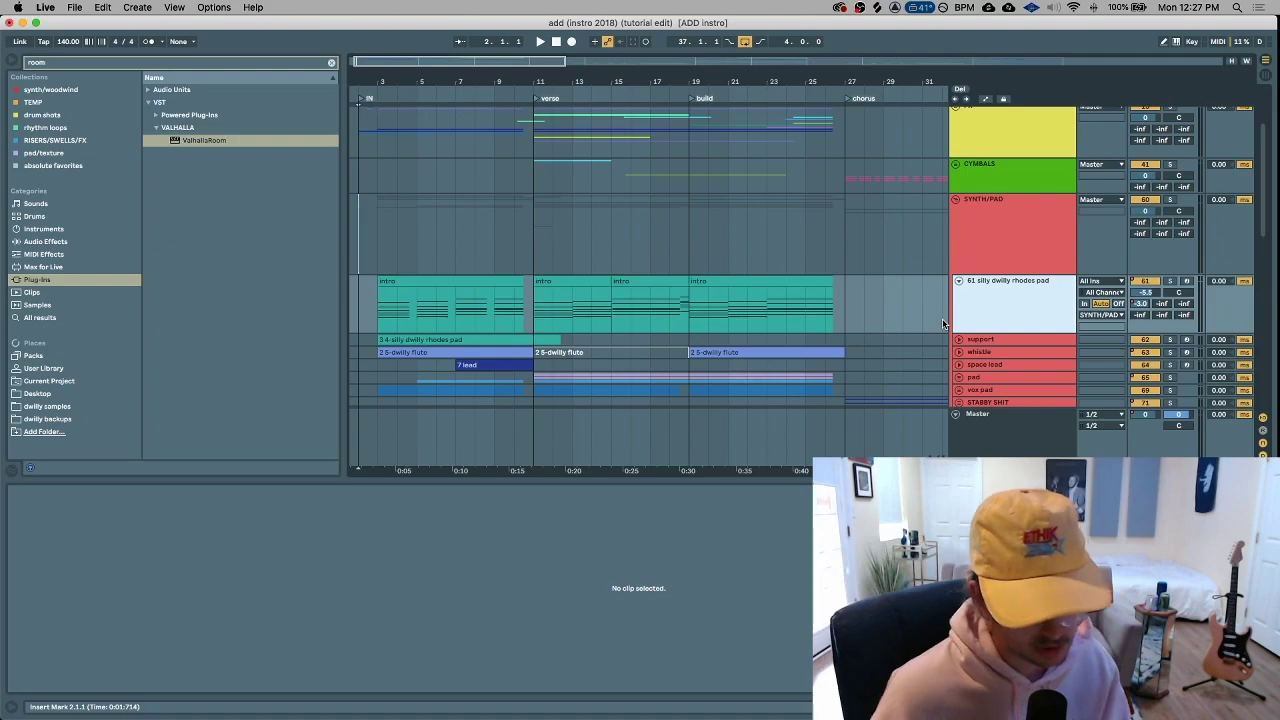
{"action": "left_click_drag", "start_coordinate": [534, 257], "coordinate": [693, 256]}
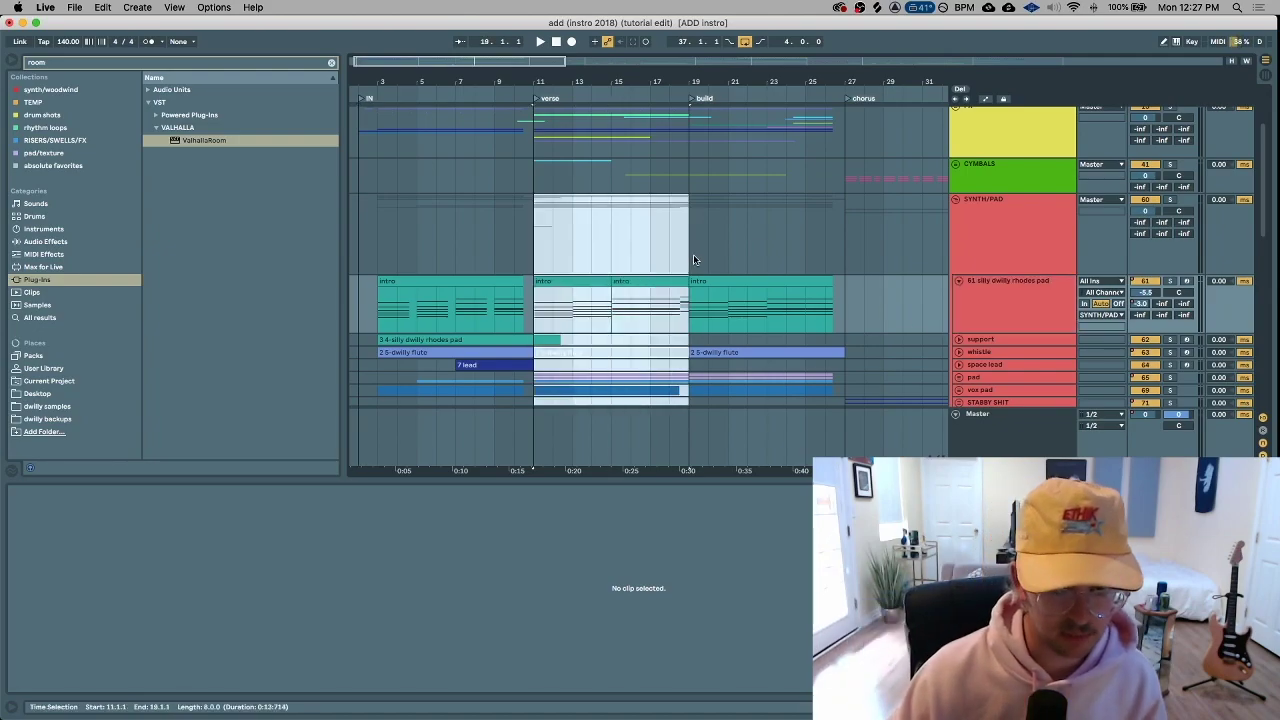
{"action": "left_click", "coordinate": [375, 254]}
{"action": "key", "text": "minus"}
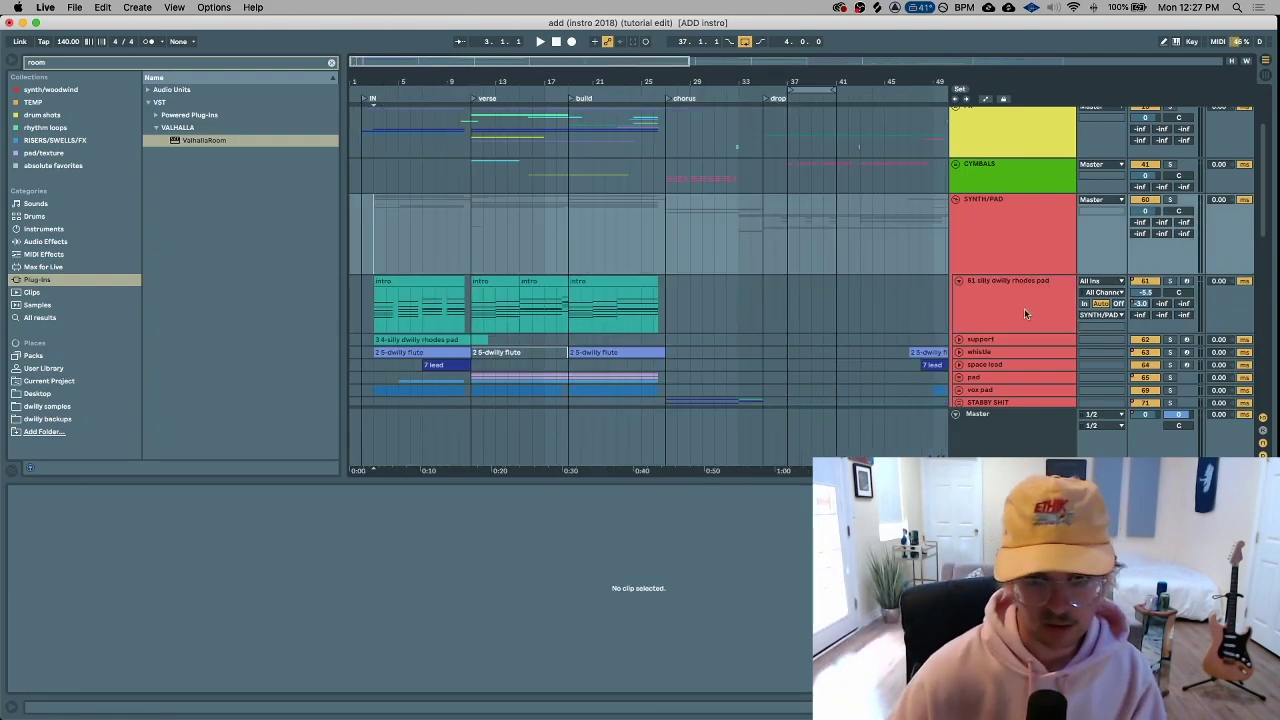
Fold the silly dwilly rhodes pad track and unfold the whistle track to show its clips
{"action": "left_click", "coordinate": [1030, 302]}
{"action": "left_click", "coordinate": [959, 283]}
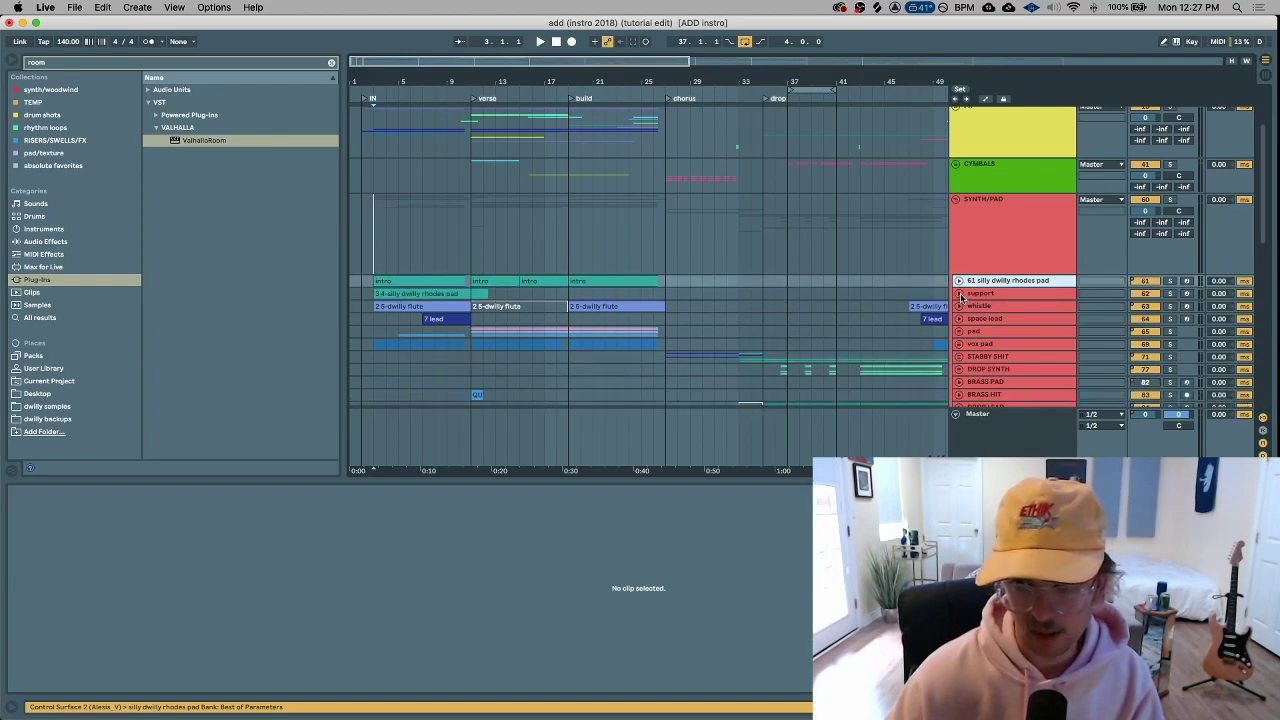
{"action": "left_click", "coordinate": [958, 293]}
{"action": "left_click", "coordinate": [958, 293]}
{"action": "left_click", "coordinate": [958, 306]}
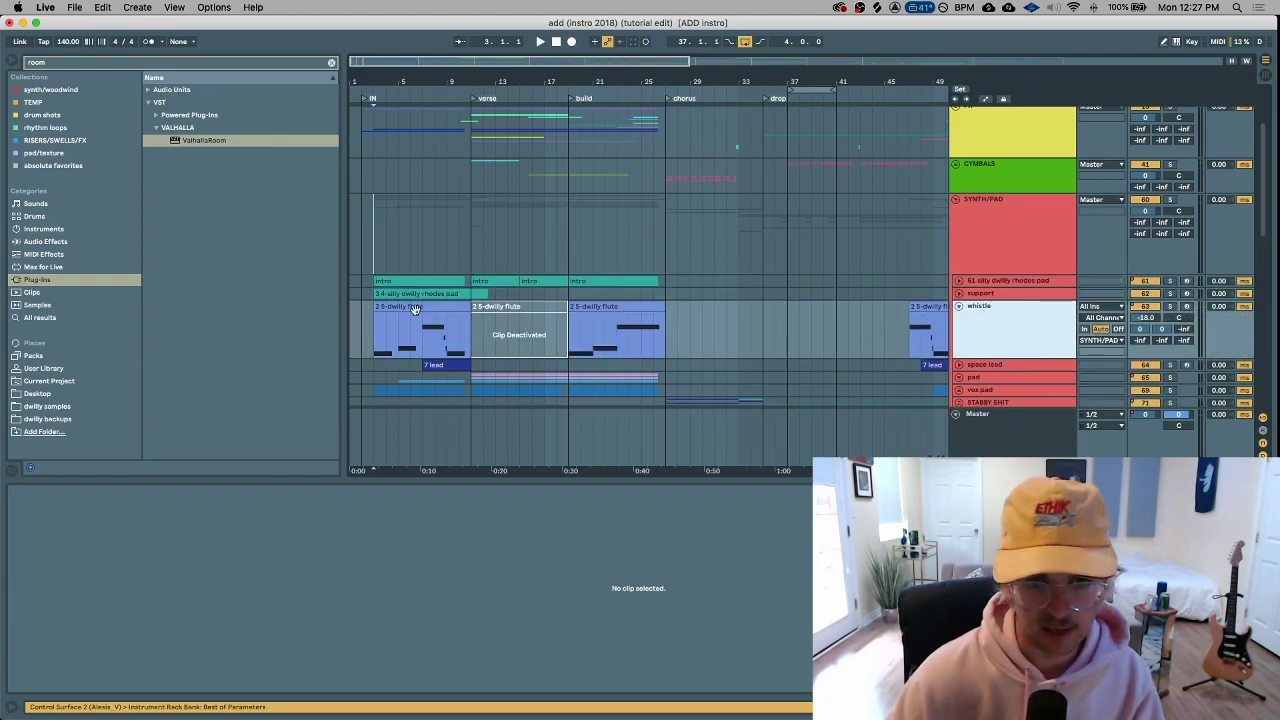
Inspect the notes of the whistle track's first dwilly flute clip and the track's Instrument Rack
{"action": "left_click", "coordinate": [419, 307]}
{"action": "key", "text": "plus"}
{"action": "key", "text": "plus"}
{"action": "key", "text": "plus"}
{"action": "key", "text": "plus"}
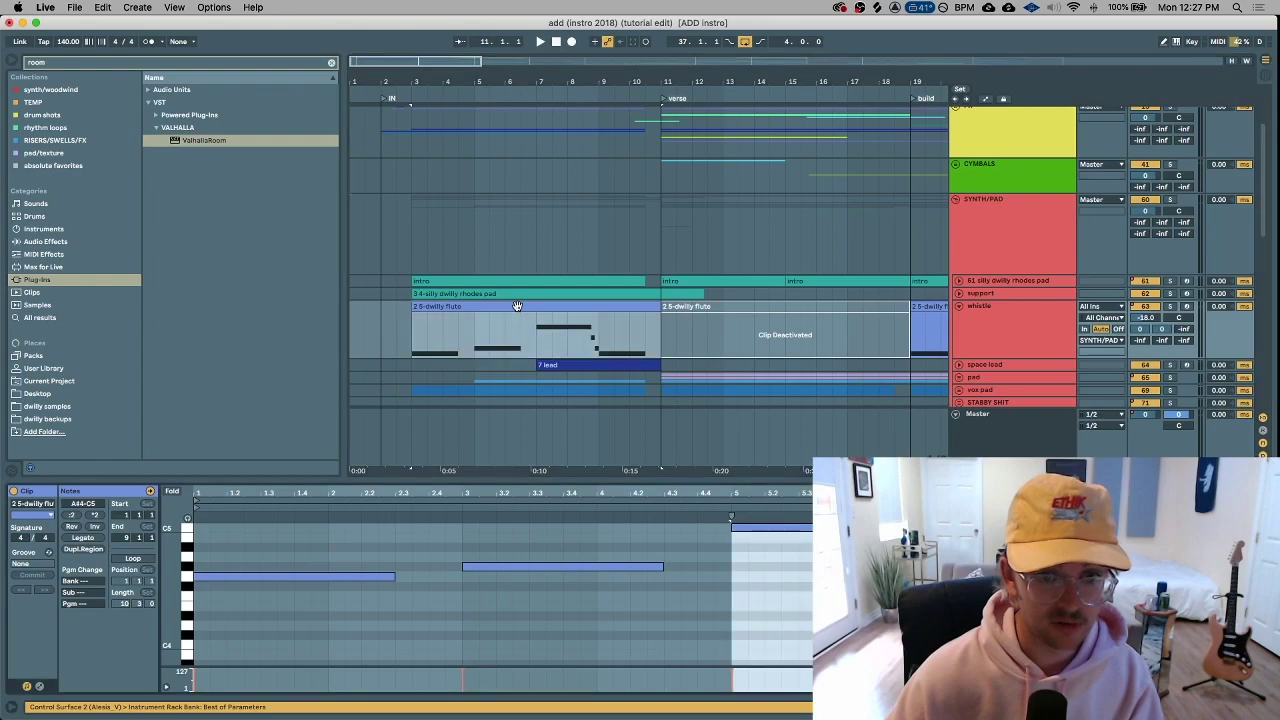
{"action": "left_click", "coordinate": [1012, 322]}
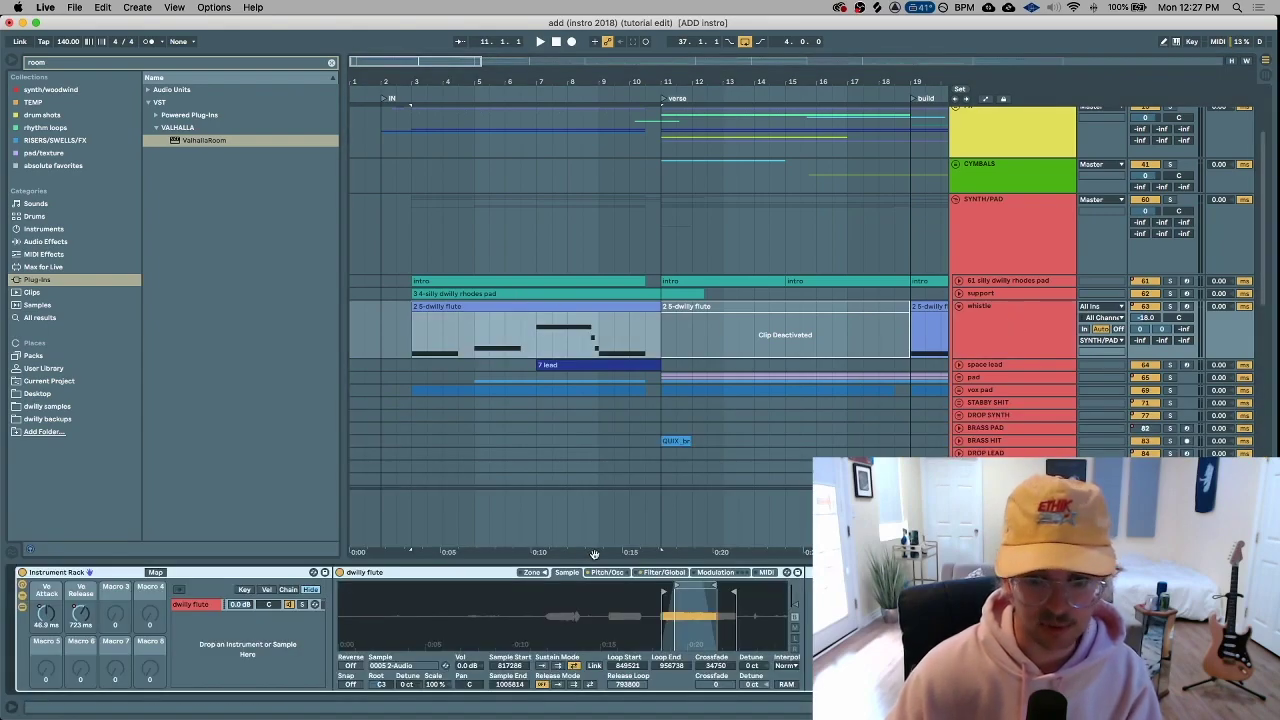
Play the intro from bar 3 and solo the SYNTH/PAD group
{"action": "scroll", "coordinate": [590, 590], "scroll_direction": "right", "scroll_amount": 10}
{"action": "left_click", "coordinate": [414, 248]}
{"action": "key", "text": "plus"}
{"action": "key", "text": "plus"}
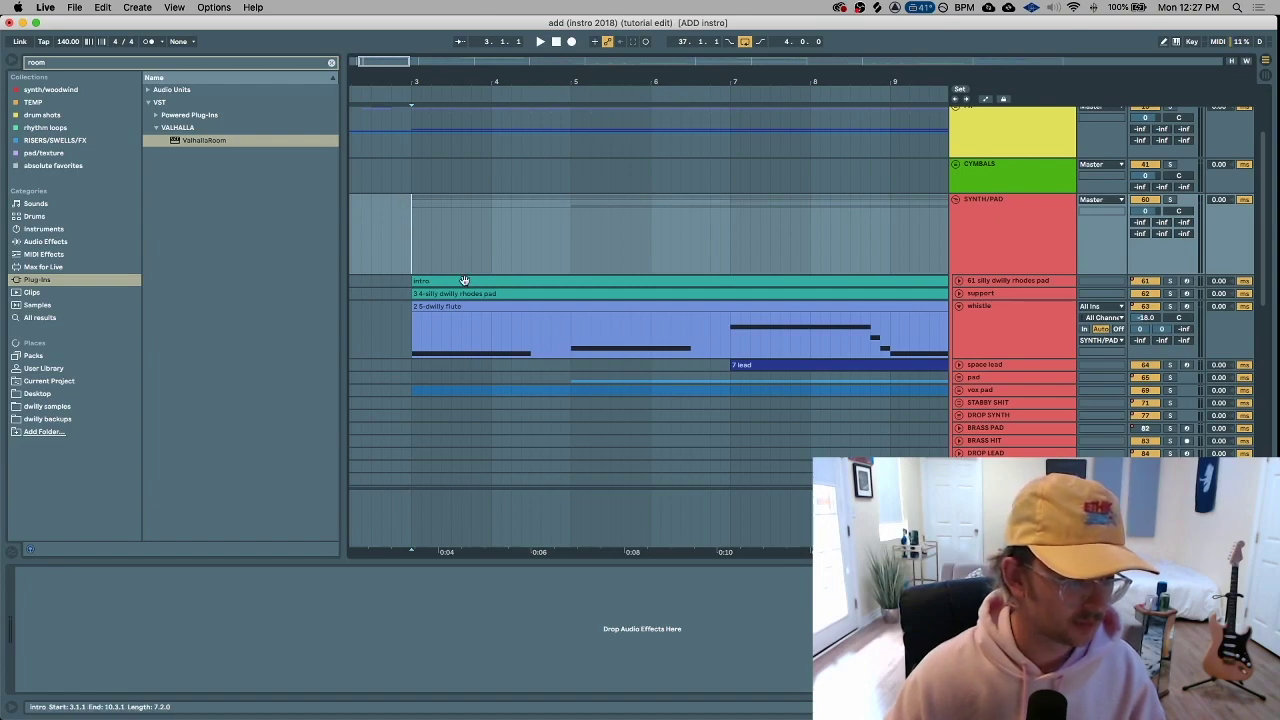
{"action": "key", "text": "space"}
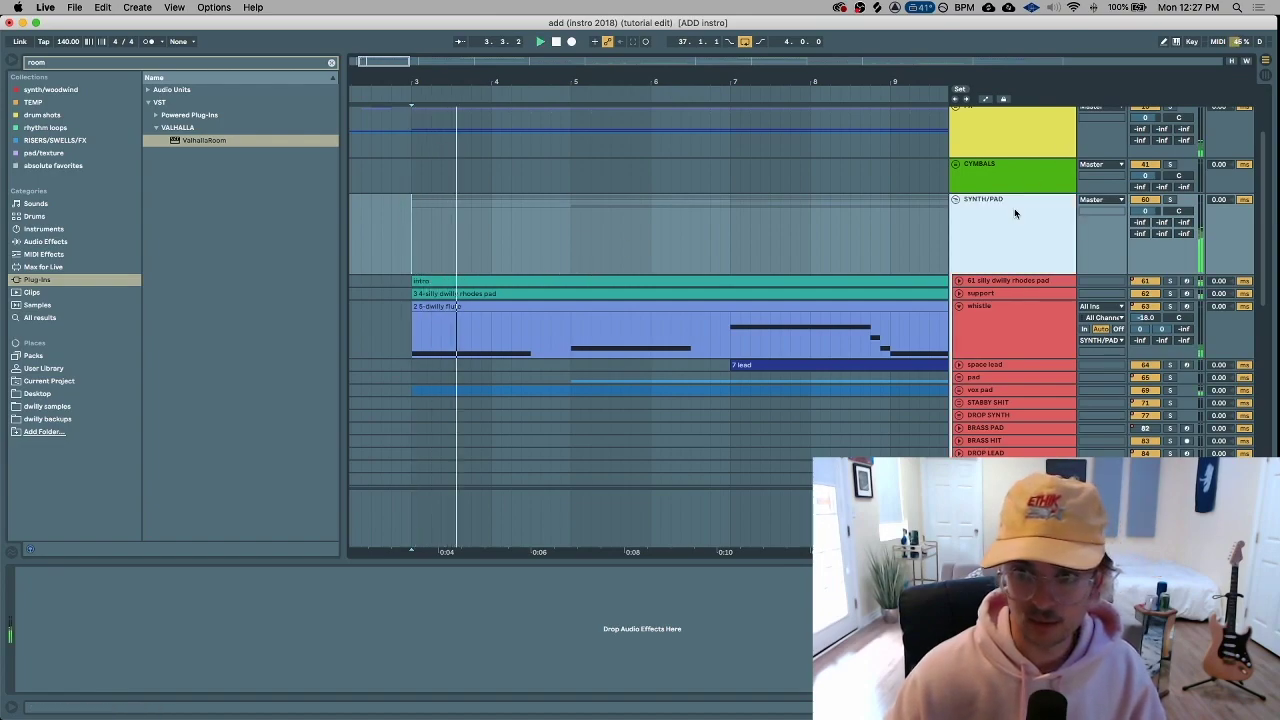
{"action": "left_click", "coordinate": [1170, 199]}
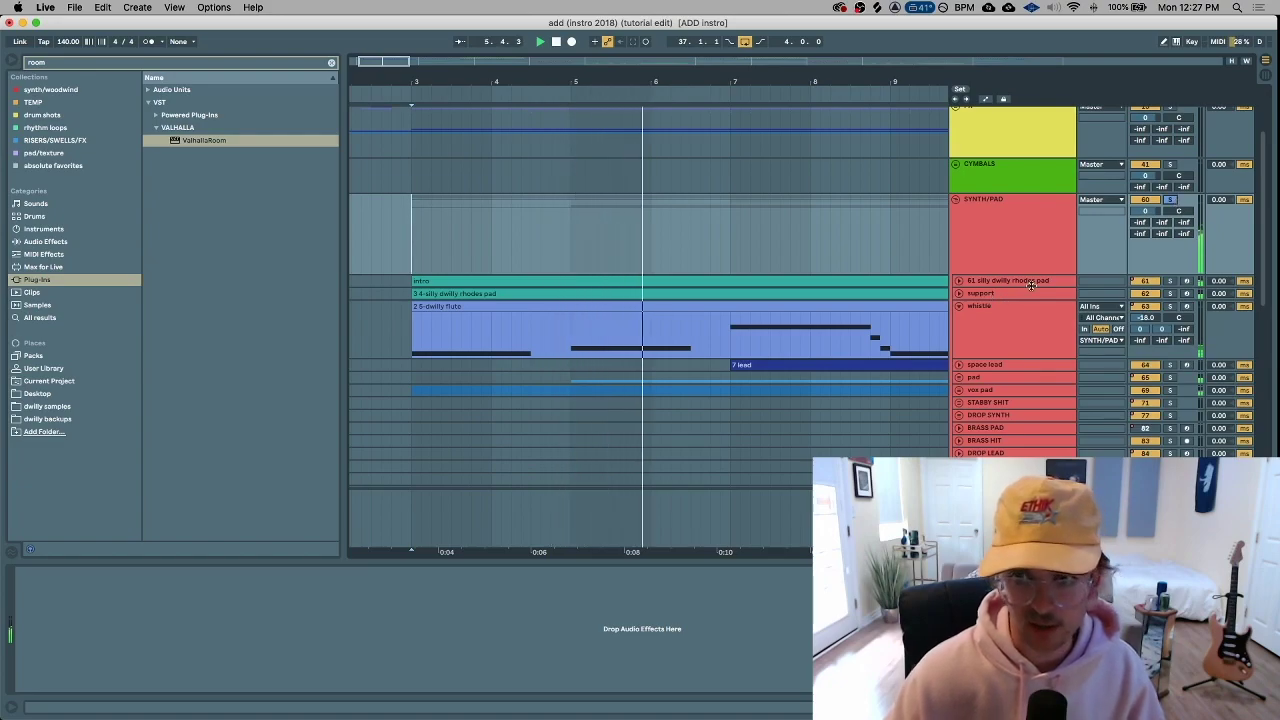
Unfold the silly dwilly rhodes pad and support tracks to show their MIDI clips
{"action": "left_click", "coordinate": [959, 281]}
{"action": "left_click", "coordinate": [959, 340]}
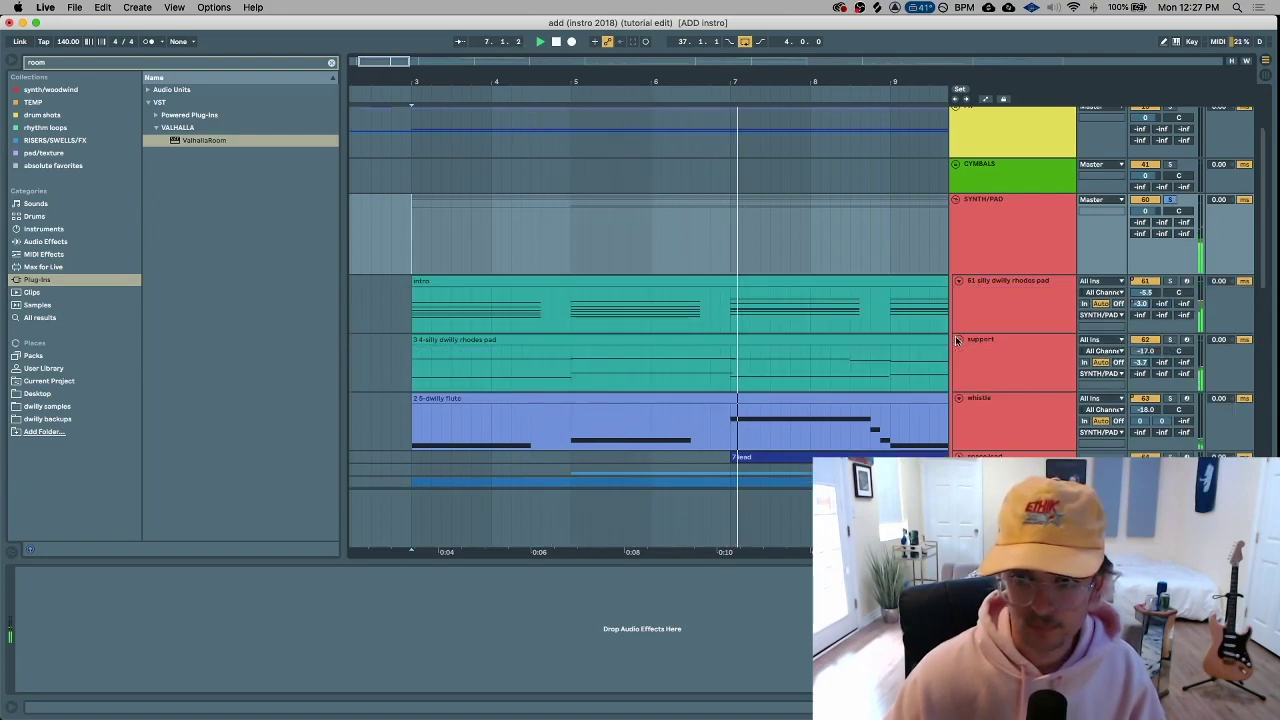
{"action": "scroll", "coordinate": [980, 323], "scroll_direction": "down", "scroll_amount": 2}
Solo the silly dwilly rhodes pad track and audition it from bar 3
{"action": "key", "text": "space"}
{"action": "left_click", "coordinate": [1030, 262]}
{"action": "left_click", "coordinate": [1170, 238]}
{"action": "key", "text": "space"}
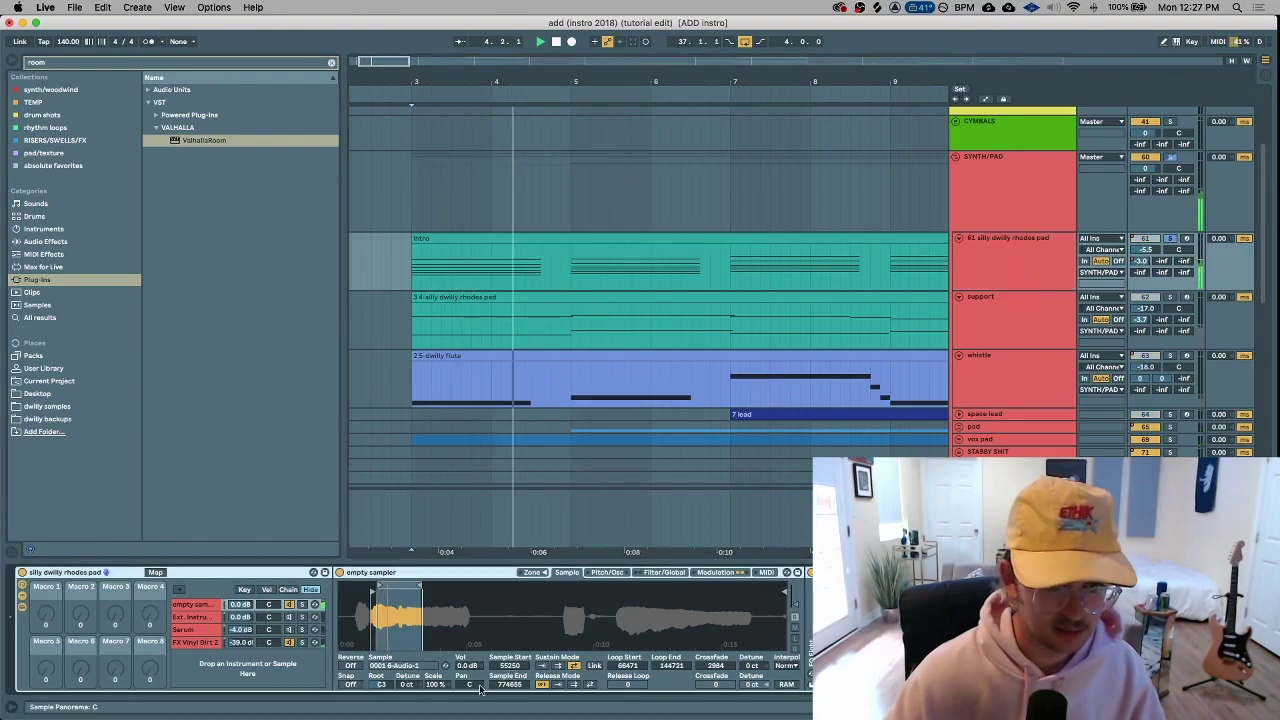
{"action": "key", "text": "space"}
Examine the empty sampler's waveform and solo its chain in the silly dwilly rhodes pad rack
{"action": "left_click_drag", "start_coordinate": [447, 605], "coordinate": [408, 604]}
{"action": "left_click_drag", "start_coordinate": [522, 612], "coordinate": [465, 625]}
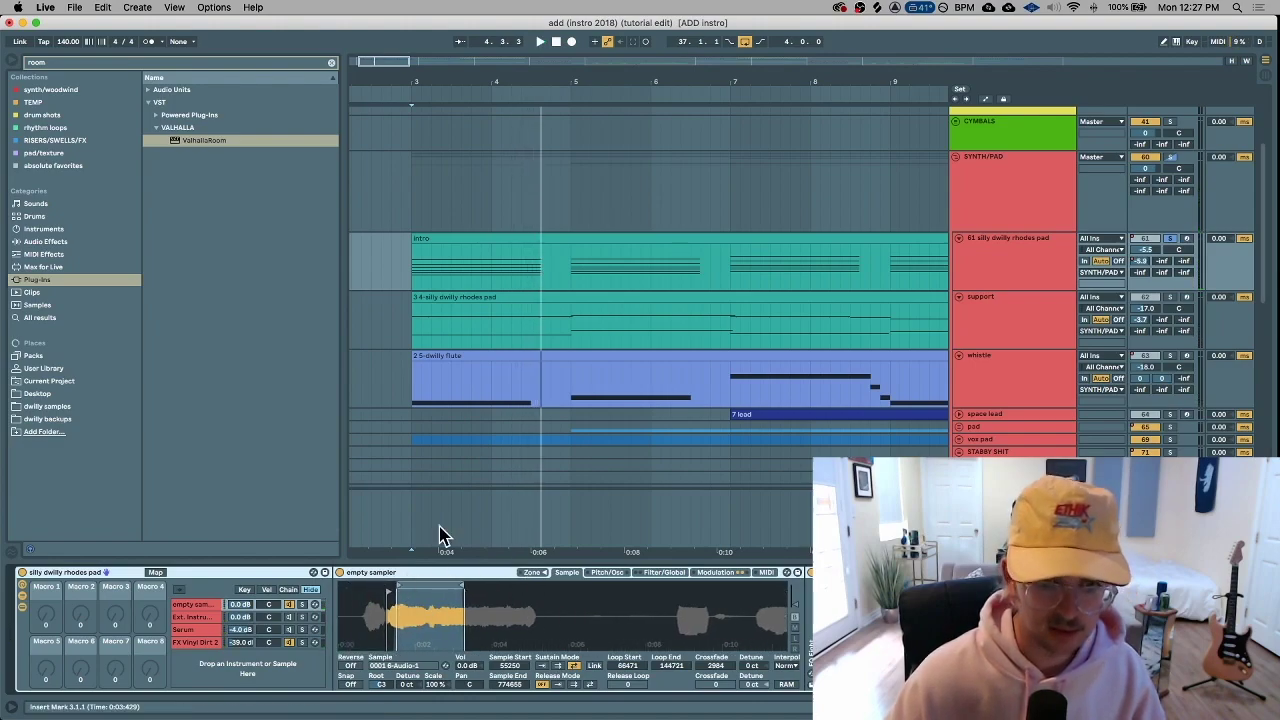
{"action": "left_click_drag", "start_coordinate": [394, 613], "coordinate": [360, 608]}
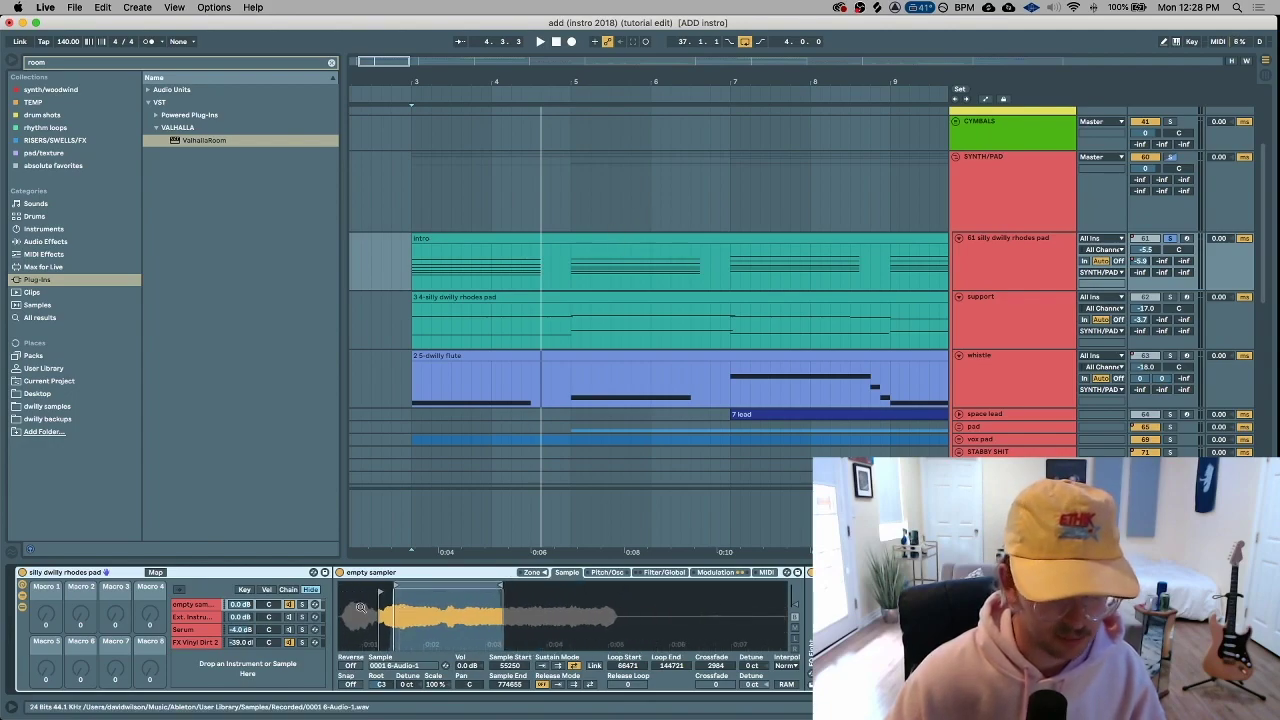
{"action": "left_click", "coordinate": [306, 606]}
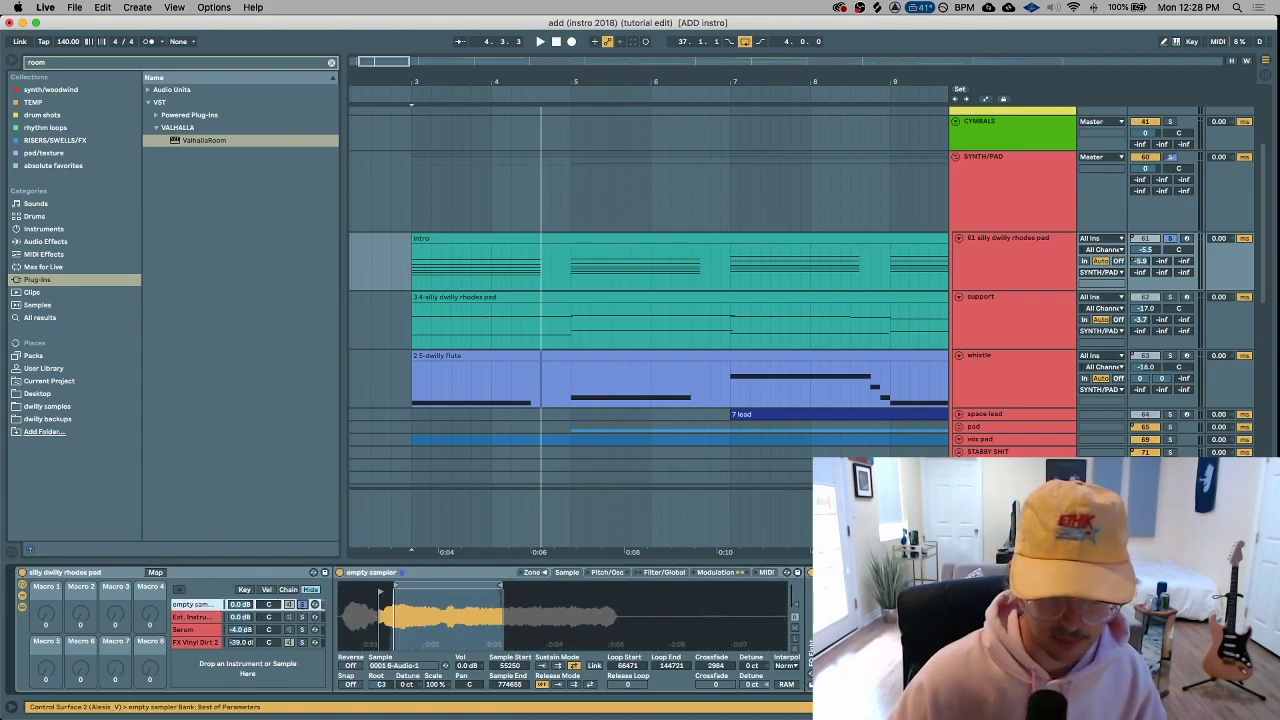
{"action": "left_click", "coordinate": [811, 640]}
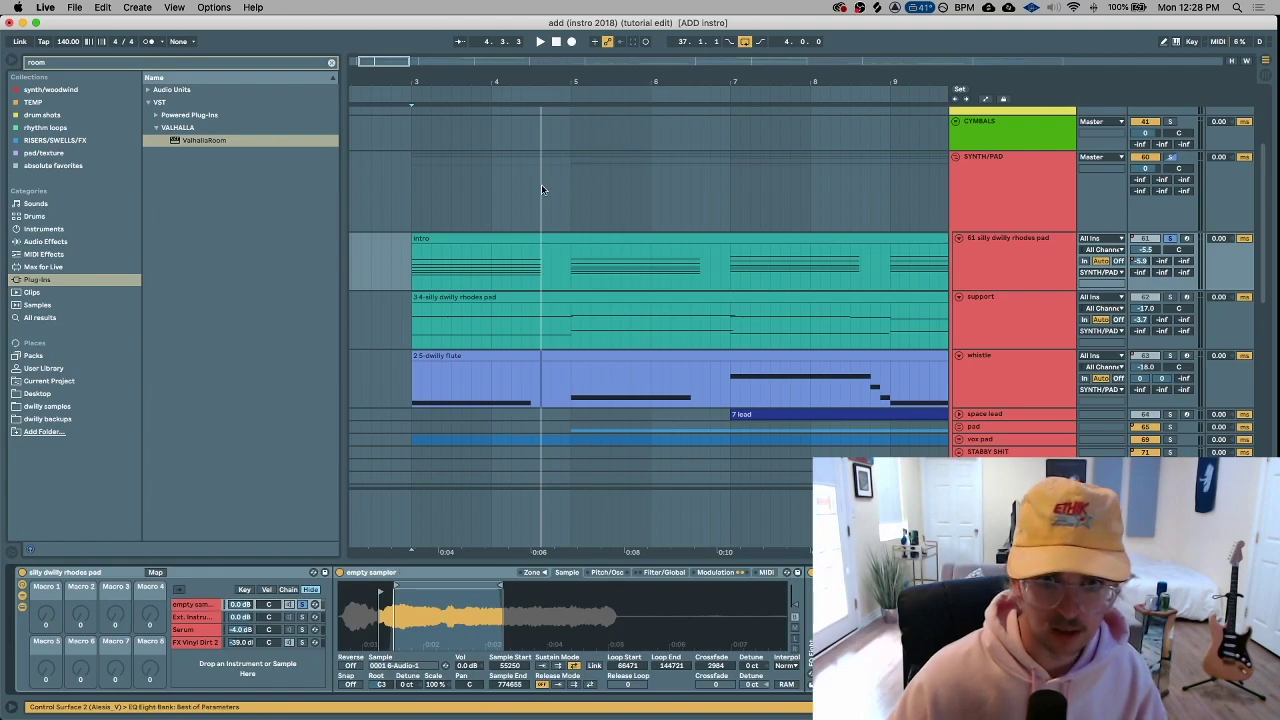
View the rhodes pad's intro clip notes and play the soloed empty sampler chain from bar 3
{"action": "left_click", "coordinate": [560, 238]}
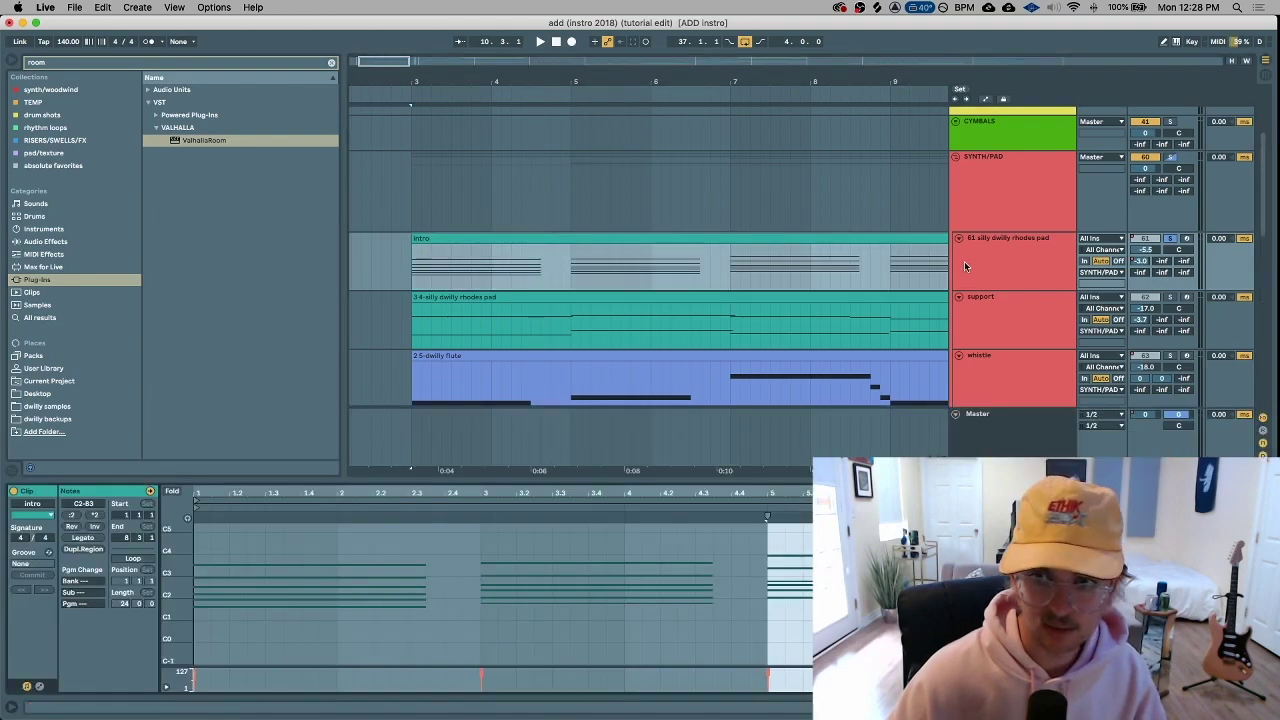
{"action": "left_click", "coordinate": [1000, 282]}
{"action": "key", "text": "space"}
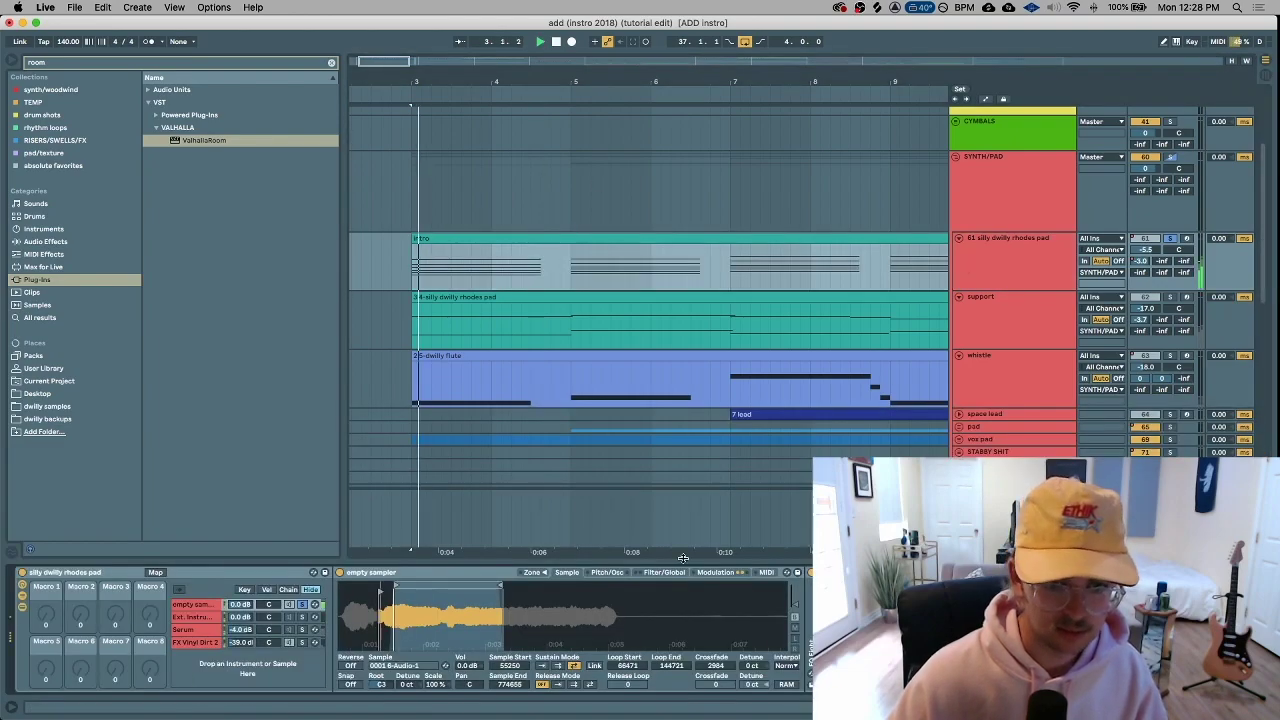
Show the empty sampler's source sample in Finder
{"action": "left_click", "coordinate": [207, 606]}
{"action": "right_click", "coordinate": [438, 617]}
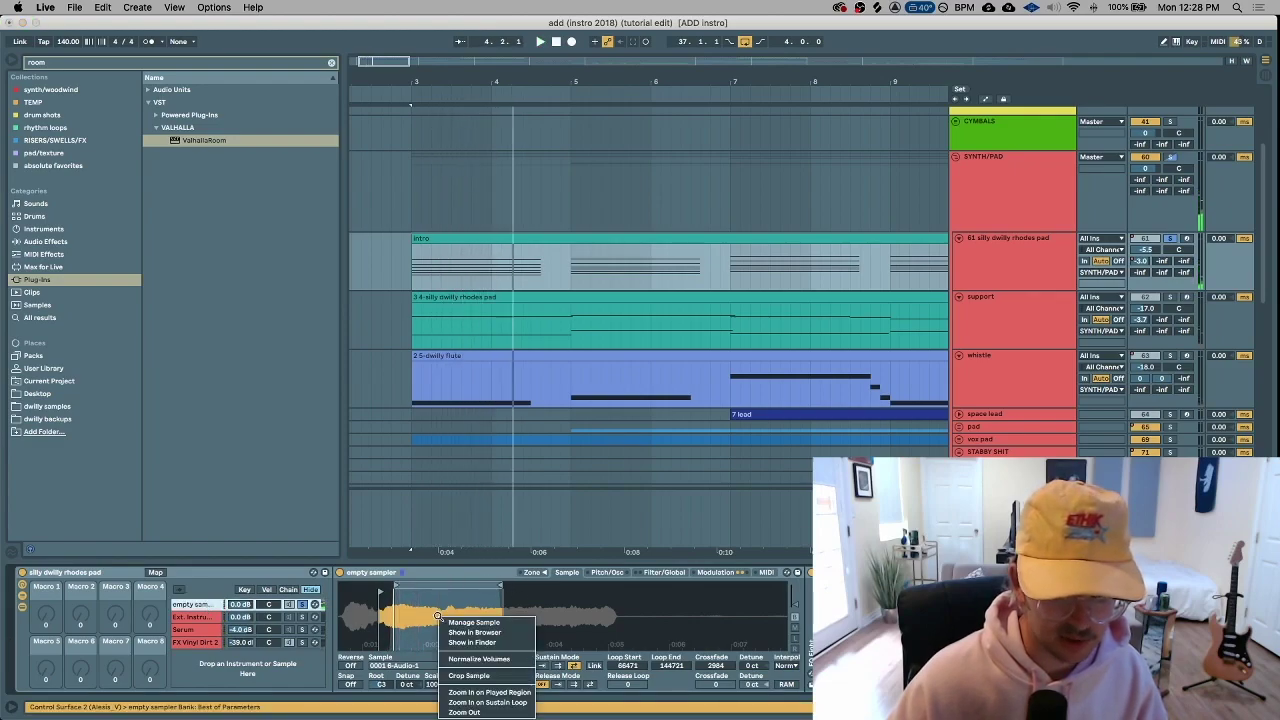
{"action": "left_click", "coordinate": [490, 642]}
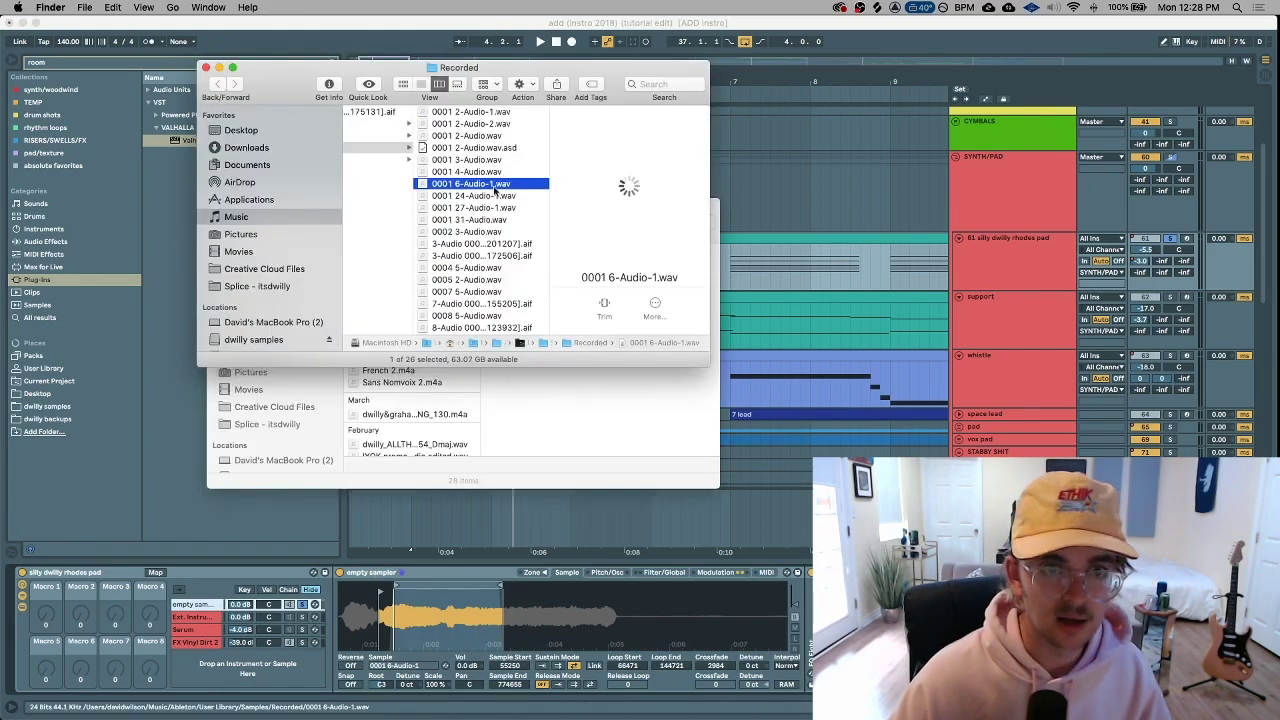
Preview the recording 0001 6-Audio-1.wav in Finder and close both Finder windows
{"action": "key", "text": "space"}
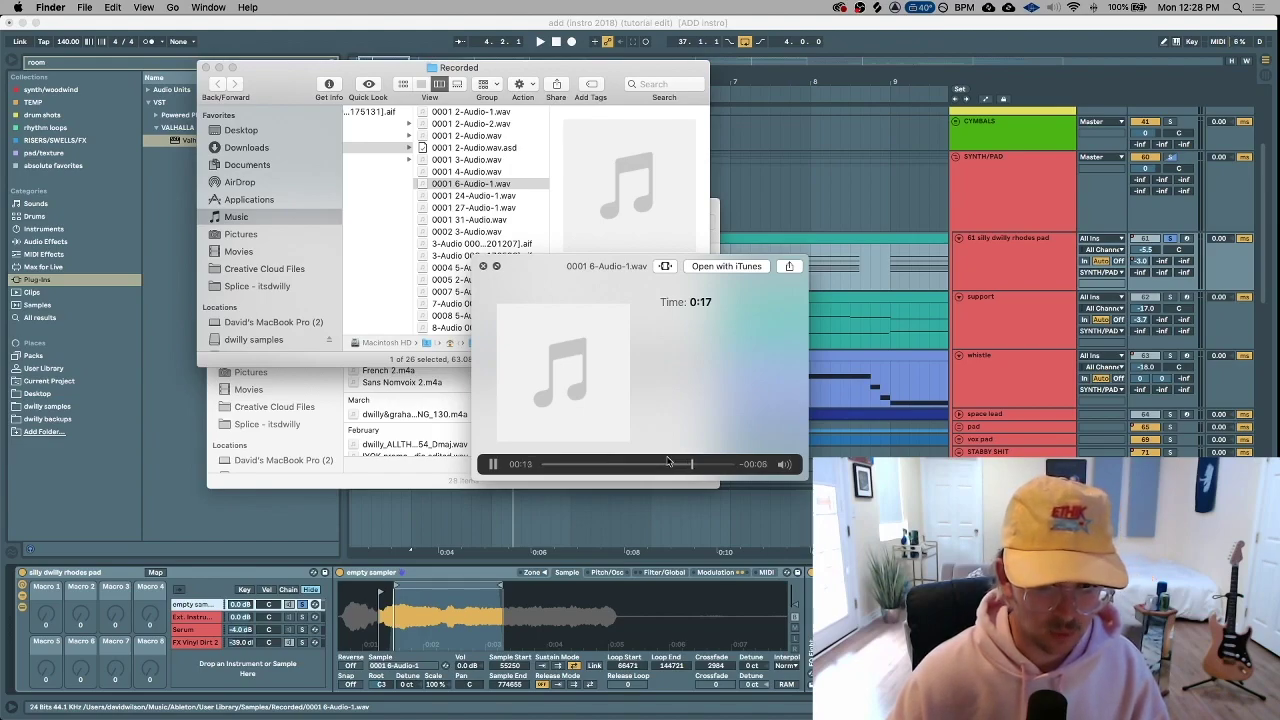
{"action": "key", "text": "space"}
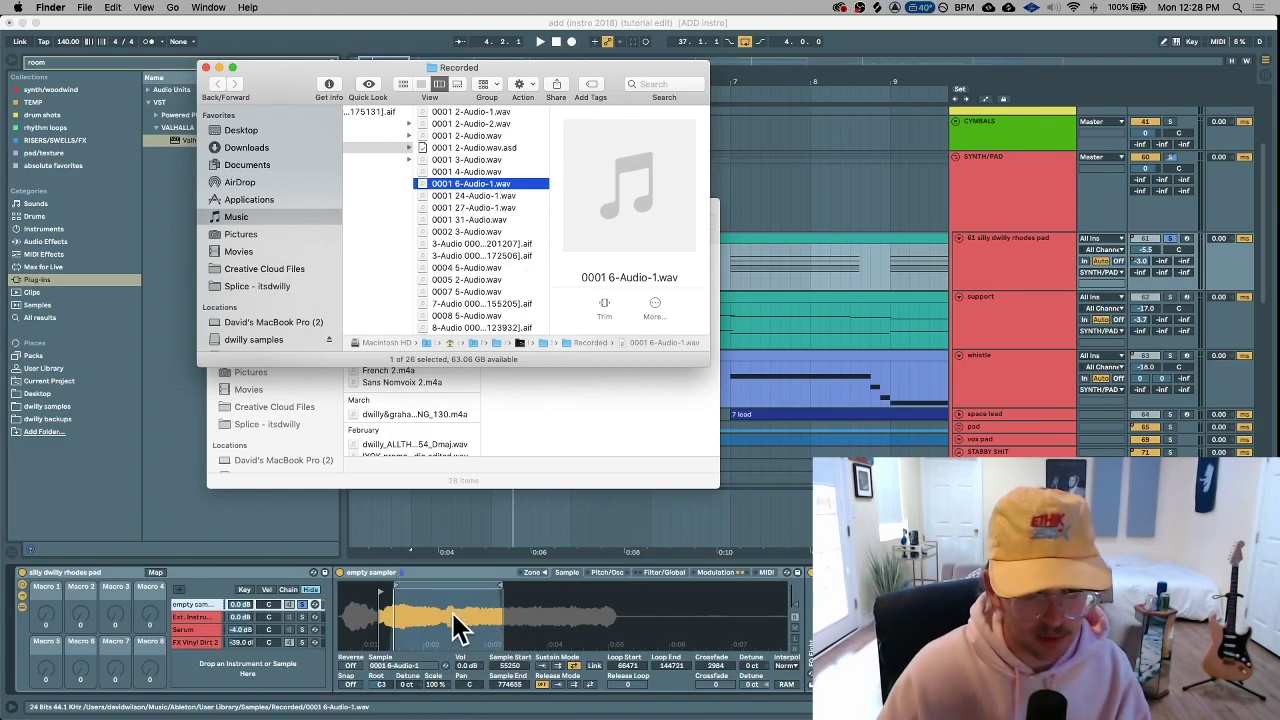
{"action": "left_click", "coordinate": [206, 67]}
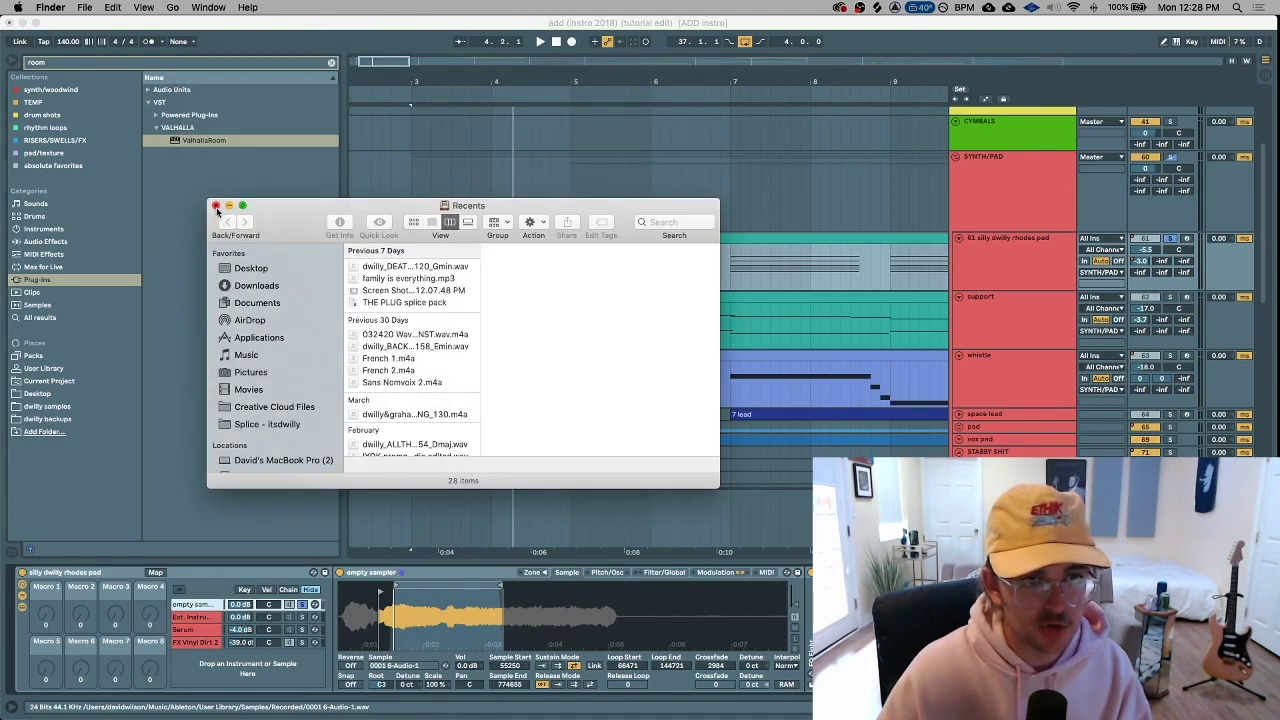
{"action": "left_click", "coordinate": [215, 206]}
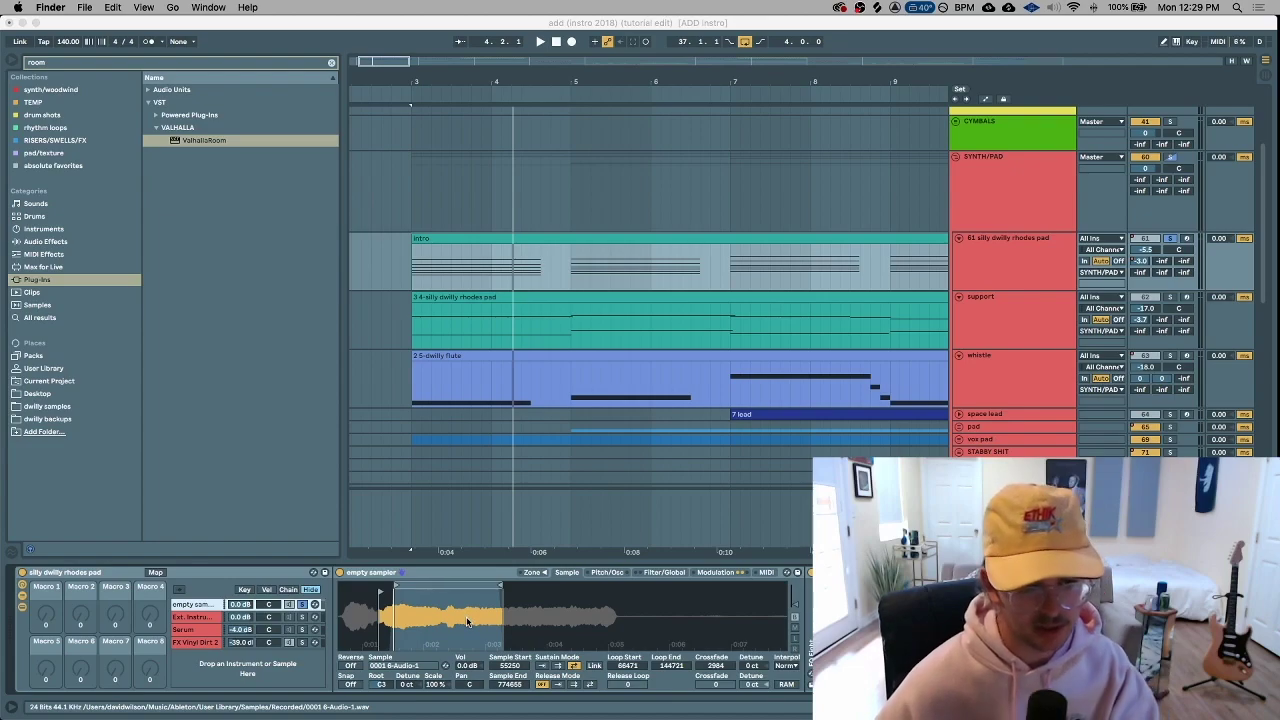
Play the rhodes pad rack from bar 3, audition the FX Vinyl Dirt 2 chain alone, and return to the empty sampler chain
{"action": "left_click_drag", "start_coordinate": [490, 612], "coordinate": [472, 572]}
{"action": "mouse_move", "coordinate": [390, 611]}
{"action": "left_mouse_down"}
{"action": "mouse_move", "coordinate": [399, 640]}
{"action": "mouse_move", "coordinate": [399, 615]}
{"action": "left_mouse_up"}
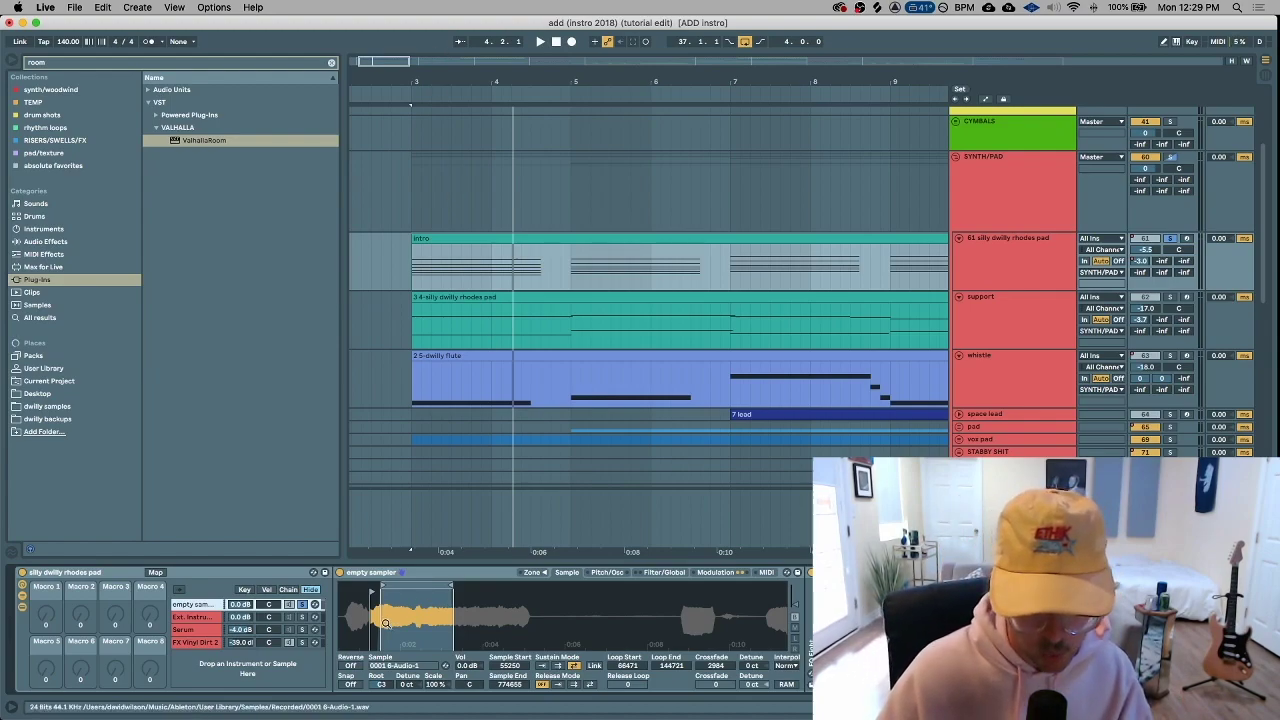
{"action": "key", "text": "space"}
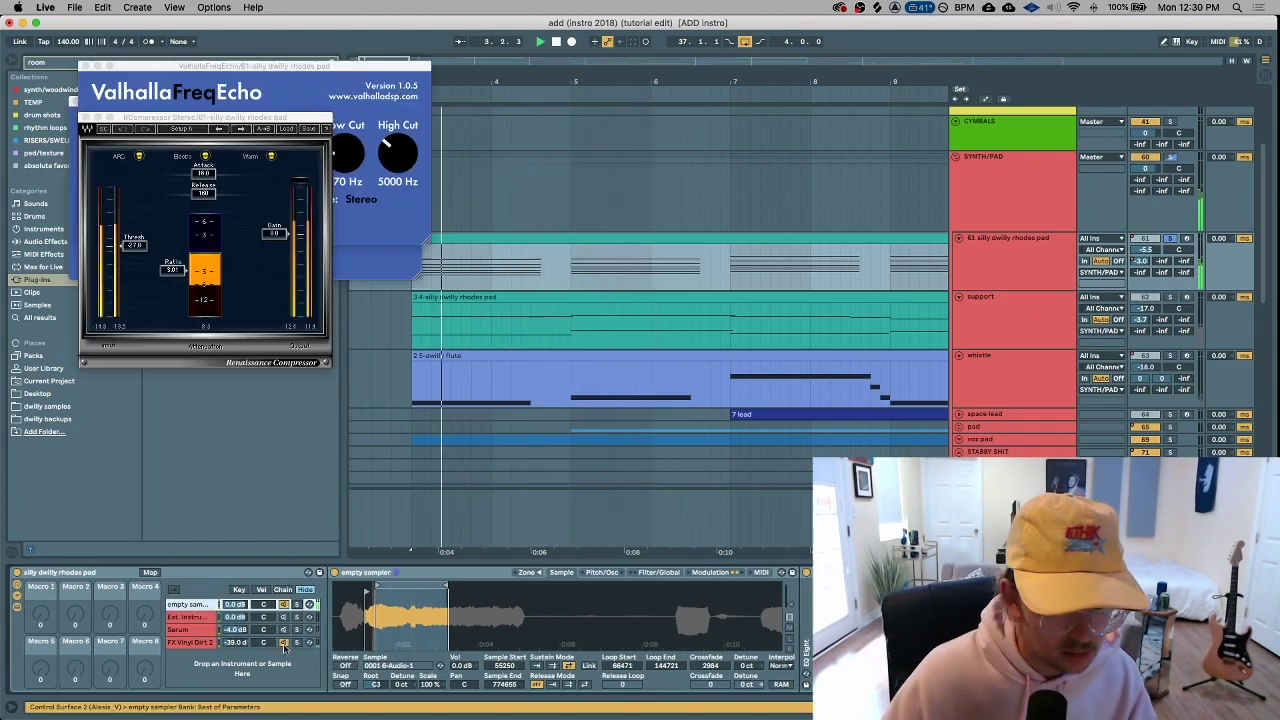
{"action": "left_click", "coordinate": [296, 644]}
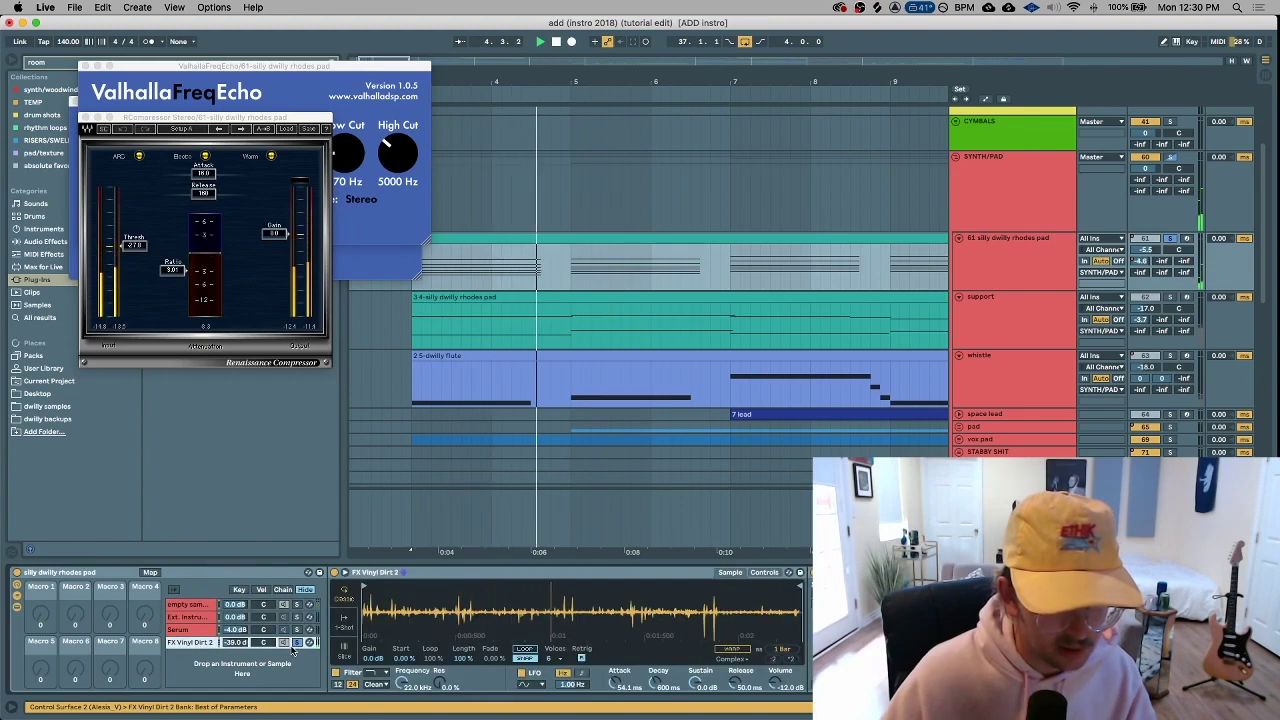
{"action": "left_click", "coordinate": [190, 605]}
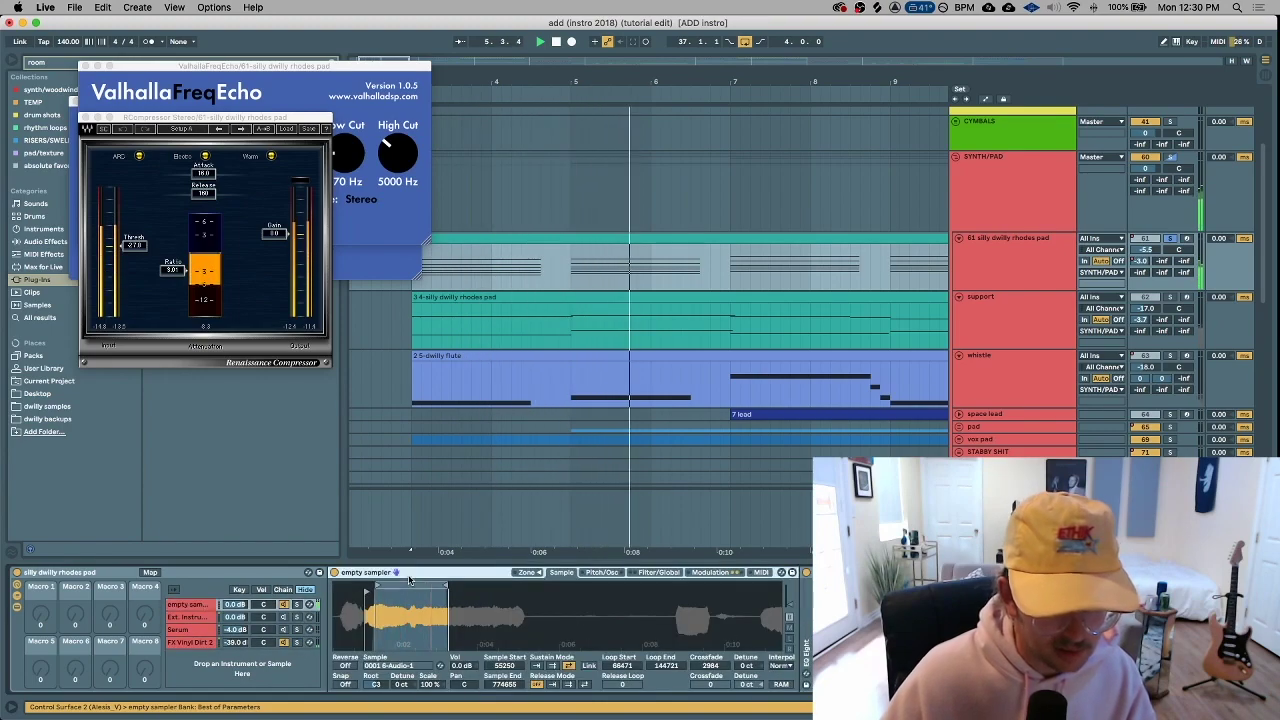
{"action": "double_click", "coordinate": [348, 625]}
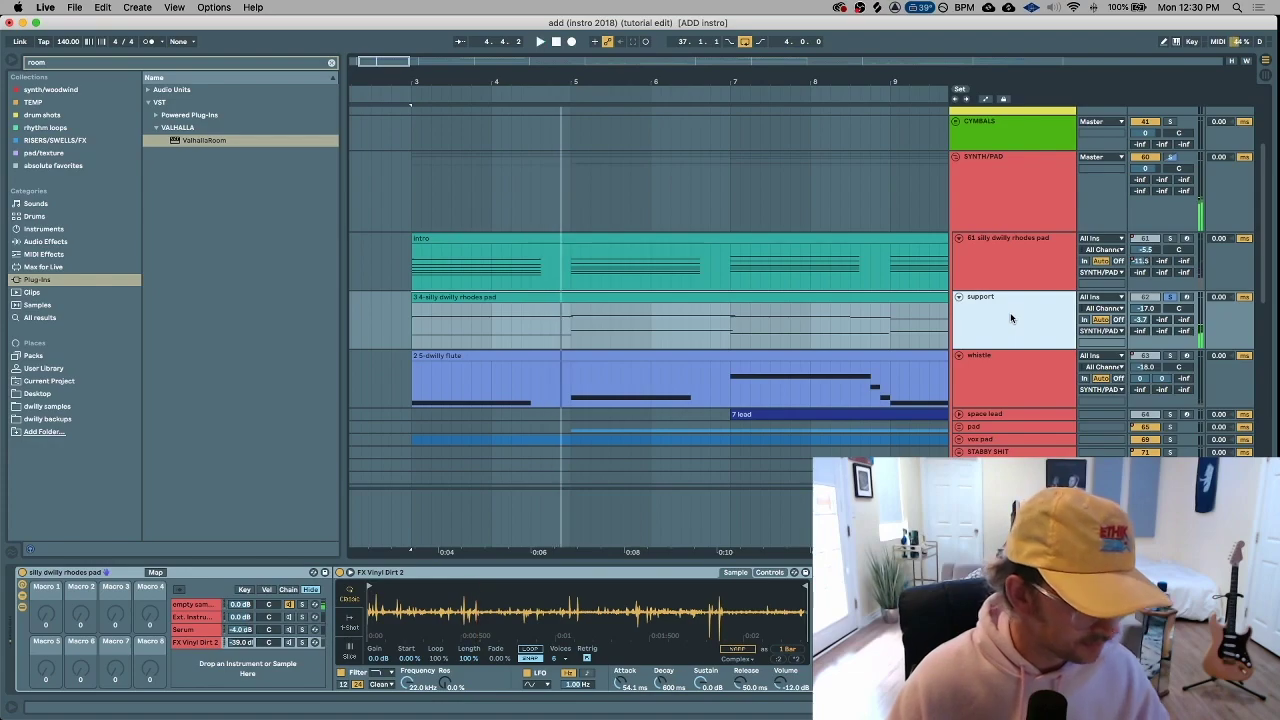
{"action": "scroll", "coordinate": [1010, 318], "scroll_direction": "down", "scroll_amount": 1}
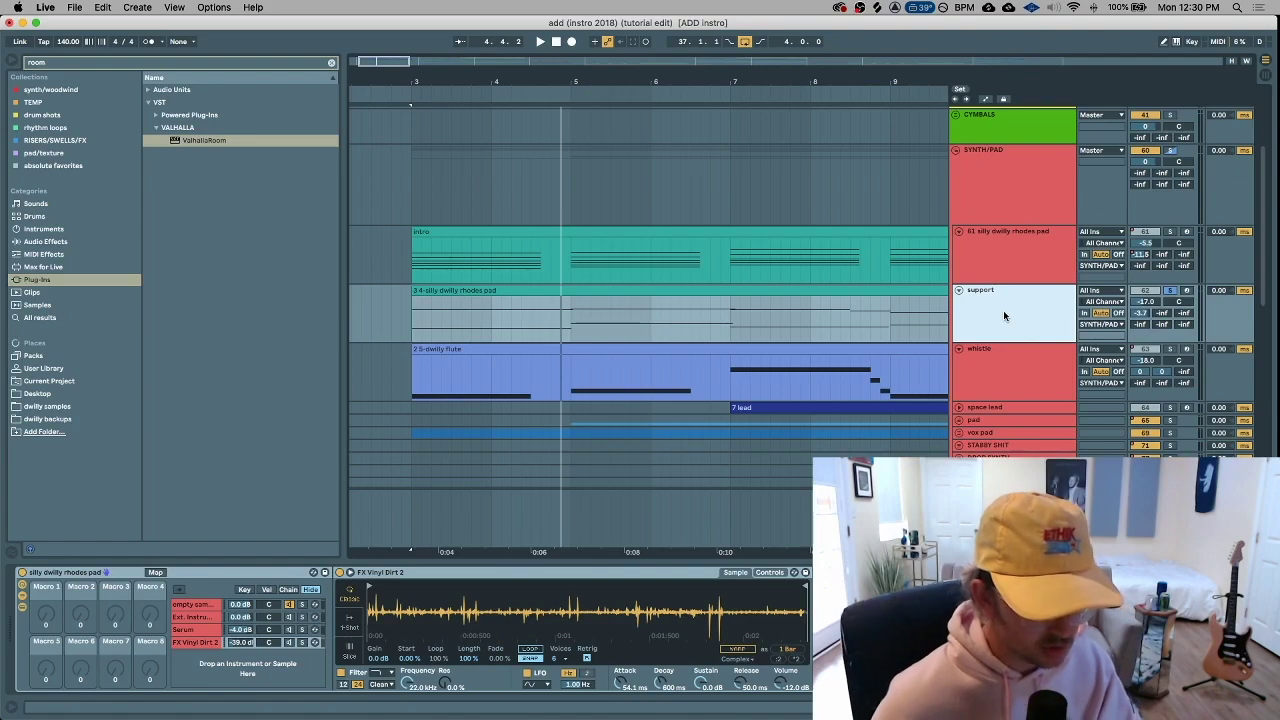
Inspect the support track's clip from bar 3 to bar 12 and highlight its notes between bars 5 and 7
{"action": "left_click", "coordinate": [733, 328]}
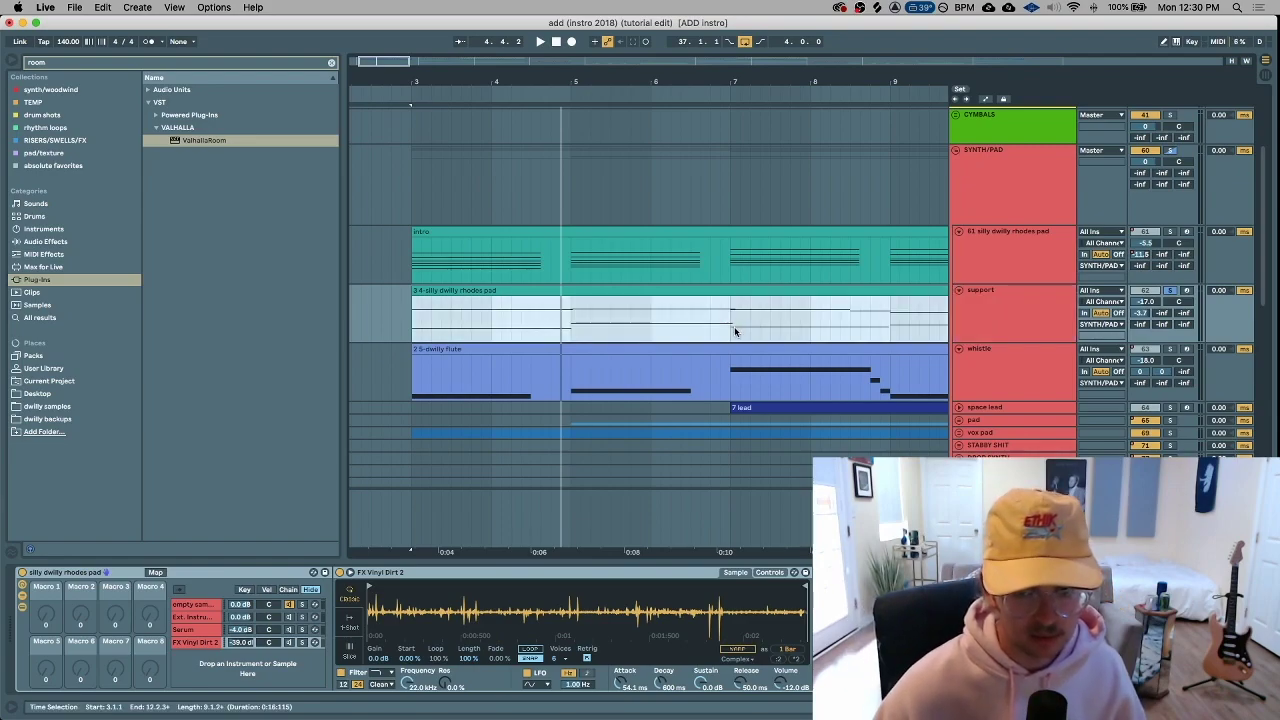
{"action": "key", "text": "minus"}
{"action": "key", "text": "minus"}
{"action": "left_click", "coordinate": [521, 290]}
{"action": "key", "text": "plus"}
{"action": "key", "text": "plus"}
{"action": "scroll", "coordinate": [524, 290], "scroll_direction": "left", "scroll_amount": 2}
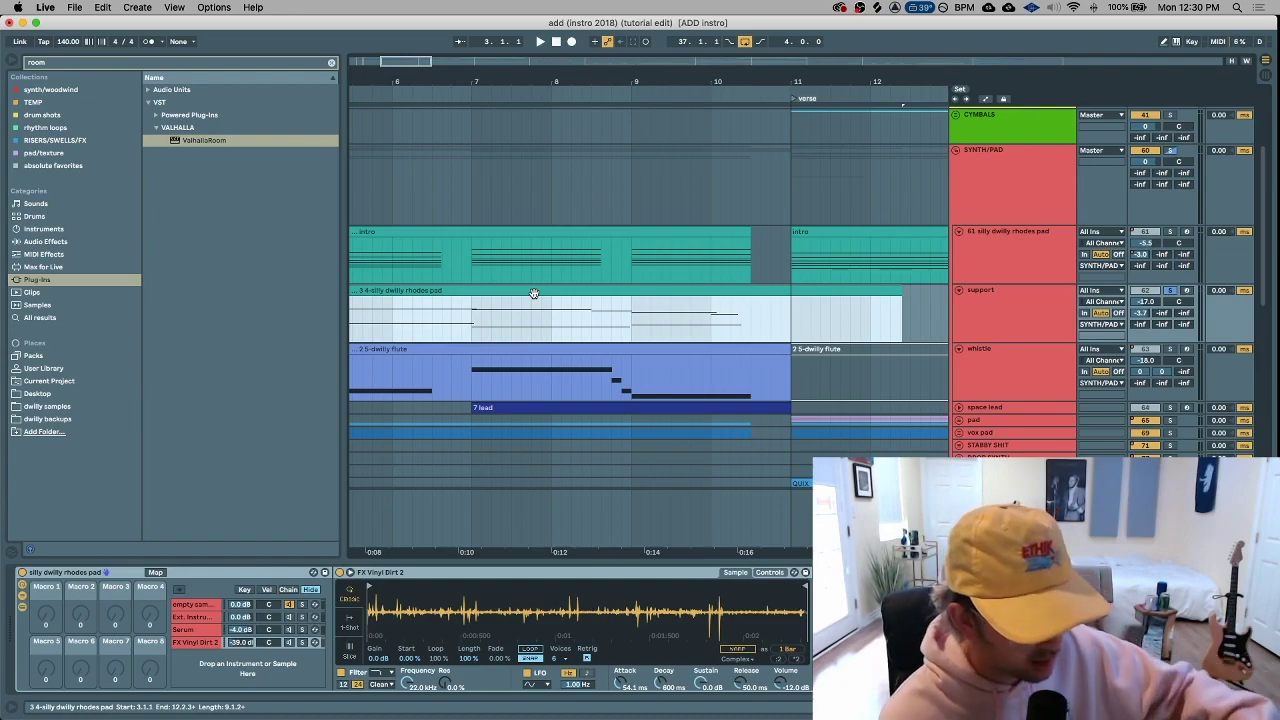
{"action": "scroll", "coordinate": [503, 297], "scroll_direction": "down", "scroll_amount": 3}
{"action": "scroll", "coordinate": [499, 293], "scroll_direction": "left", "scroll_amount": 4}
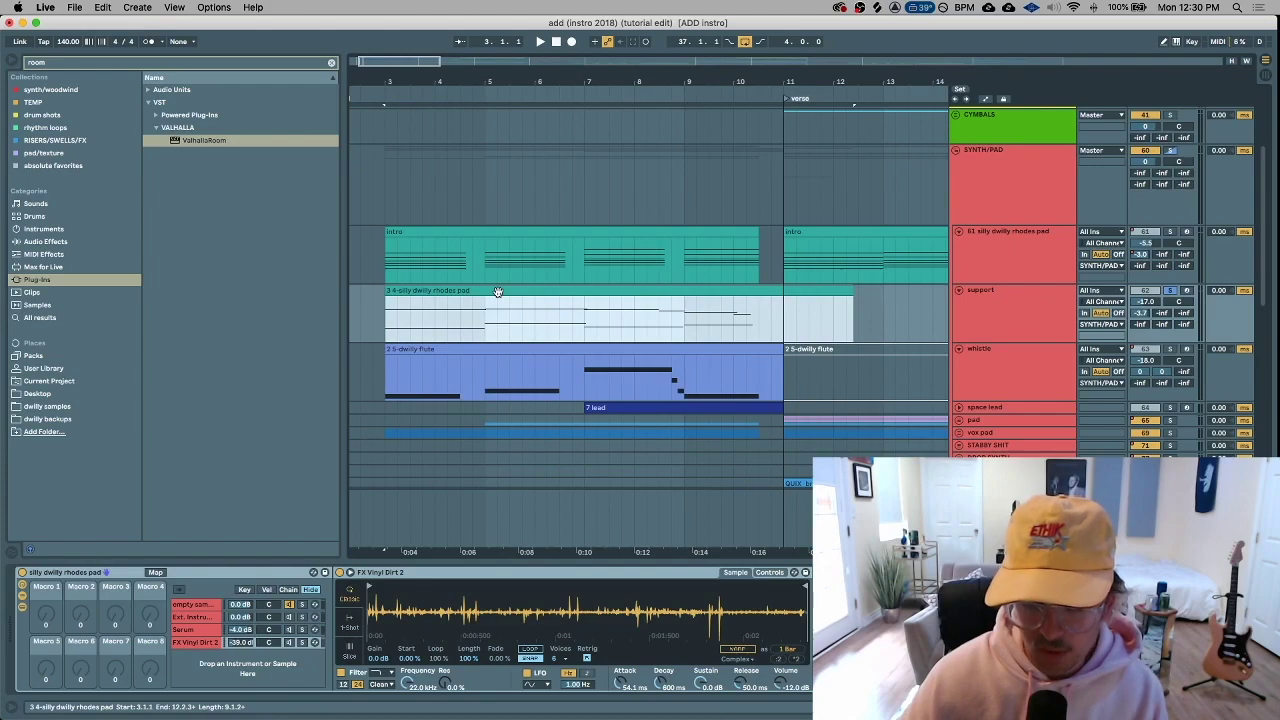
{"action": "scroll", "coordinate": [528, 291], "scroll_direction": "up", "scroll_amount": 3}
{"action": "left_click_drag", "start_coordinate": [549, 331], "coordinate": [710, 327]}
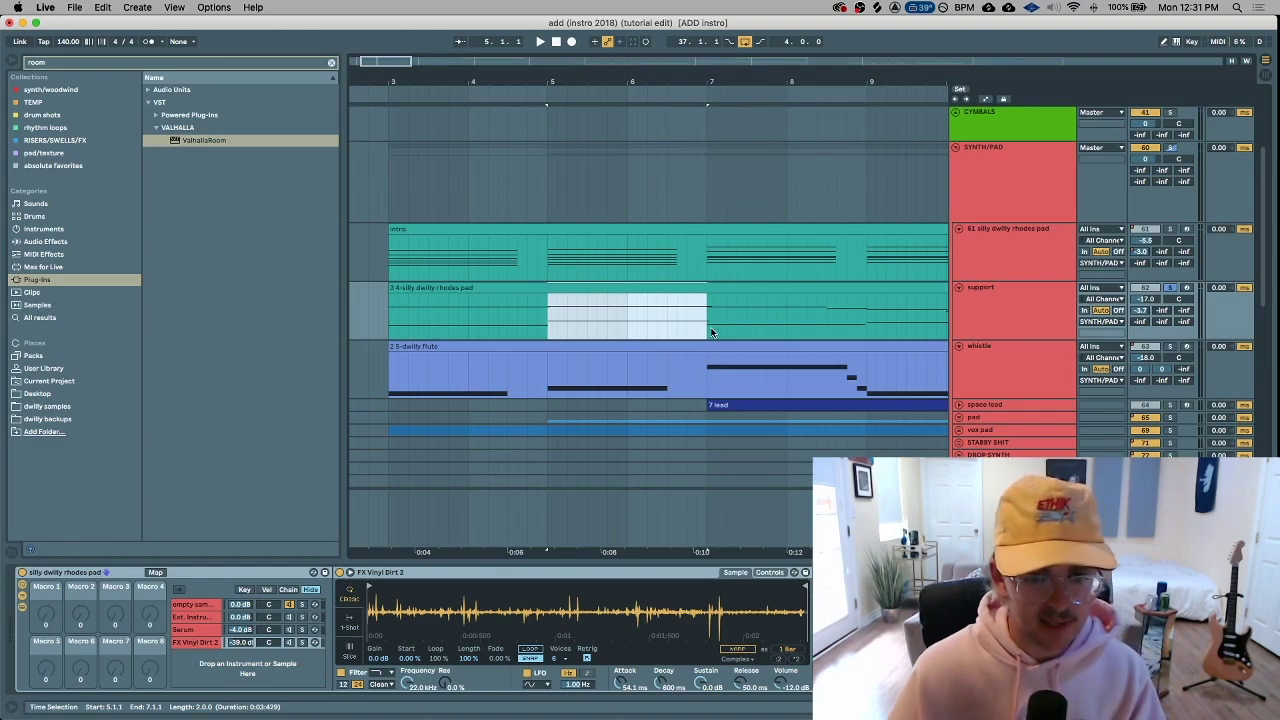
Play the soloed support track from bar 3
{"action": "left_click", "coordinate": [407, 328]}
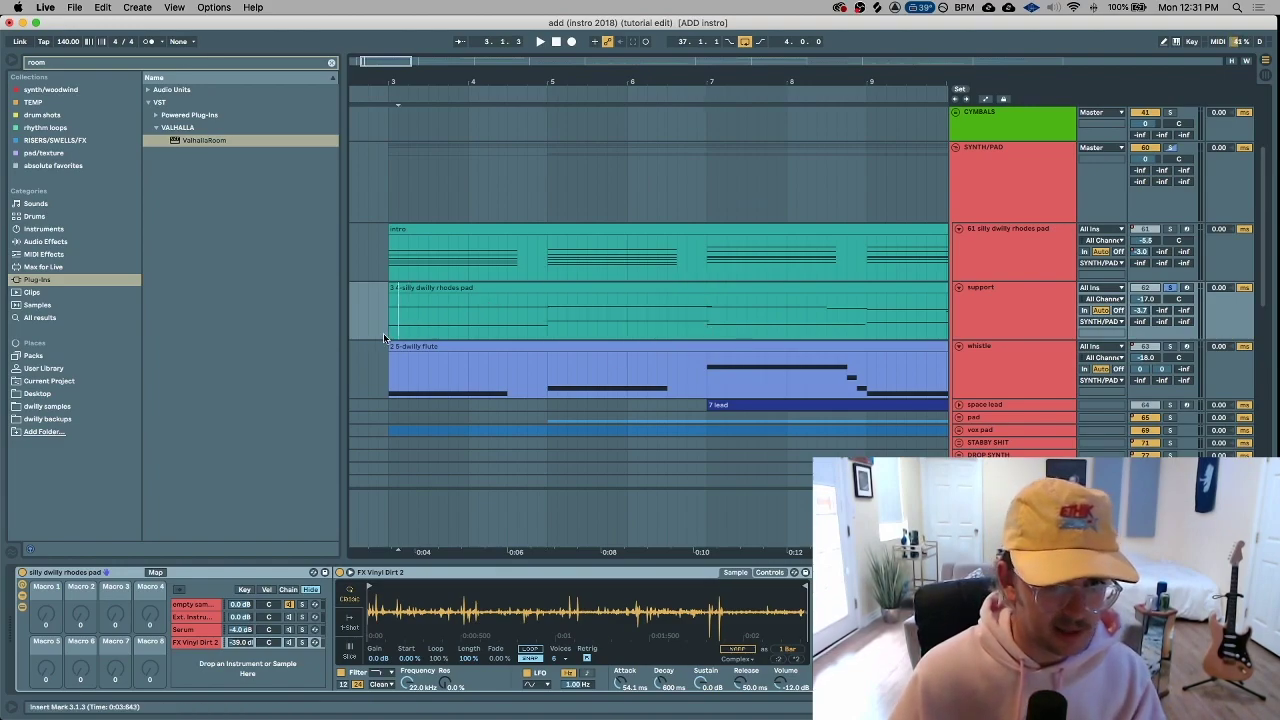
{"action": "left_click", "coordinate": [384, 333]}
{"action": "key", "text": "plus"}
{"action": "key", "text": "plus"}
{"action": "key", "text": "minus"}
{"action": "key", "text": "minus"}
{"action": "key", "text": "minus"}
{"action": "key", "text": "minus"}
{"action": "key", "text": "minus"}
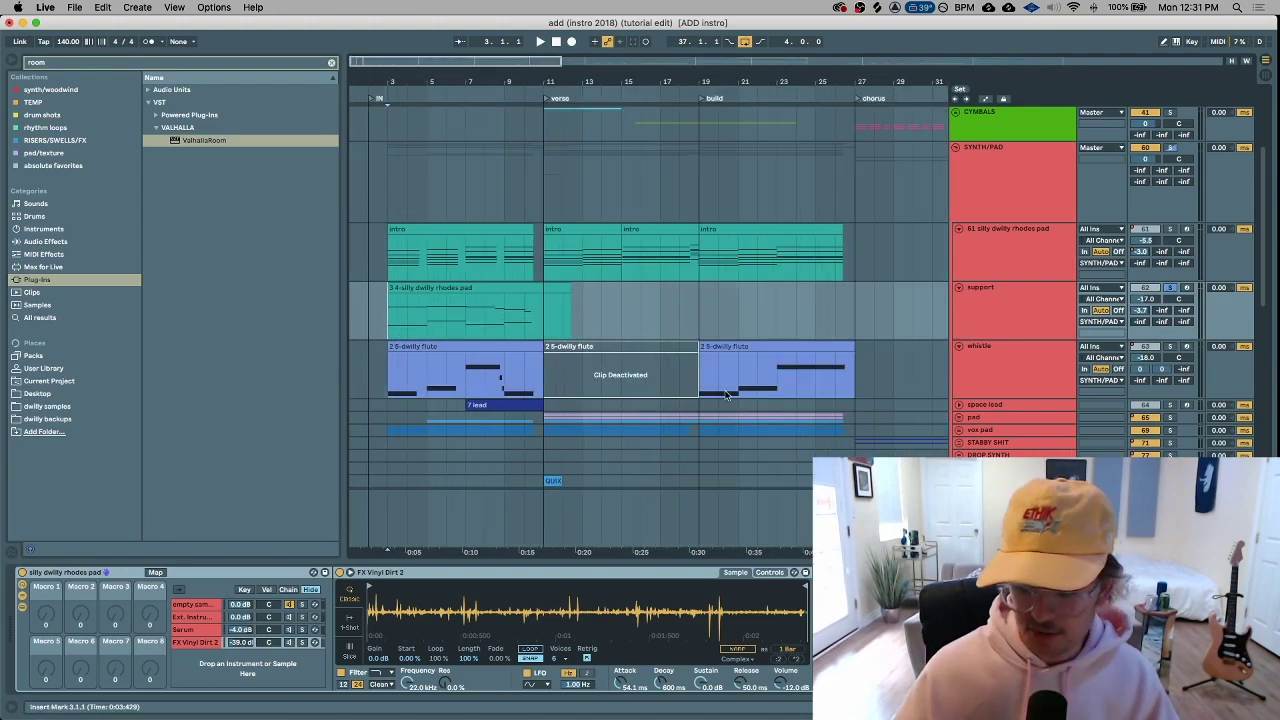
{"action": "scroll", "coordinate": [738, 307], "scroll_direction": "down", "scroll_amount": 1}
{"action": "key", "text": "space"}
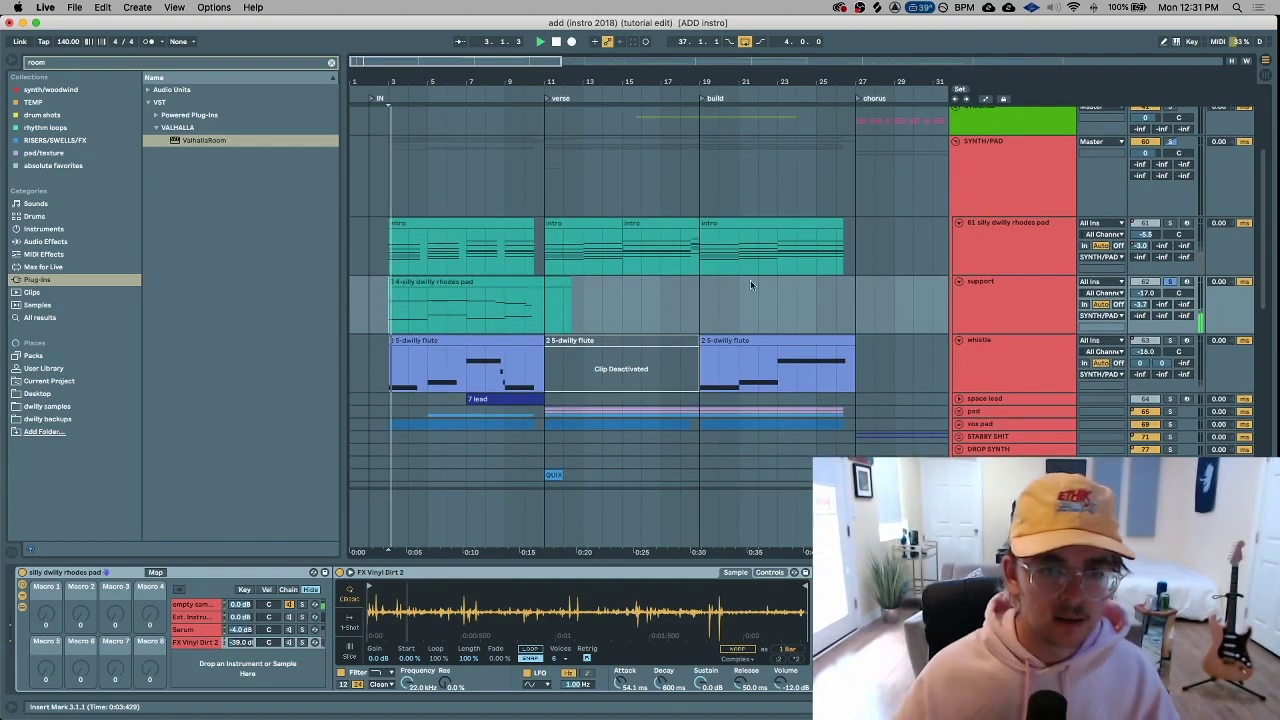
Show the empty sampler chain in the support track's rack and the EQ Eight that follows it
{"action": "left_click", "coordinate": [205, 605]}
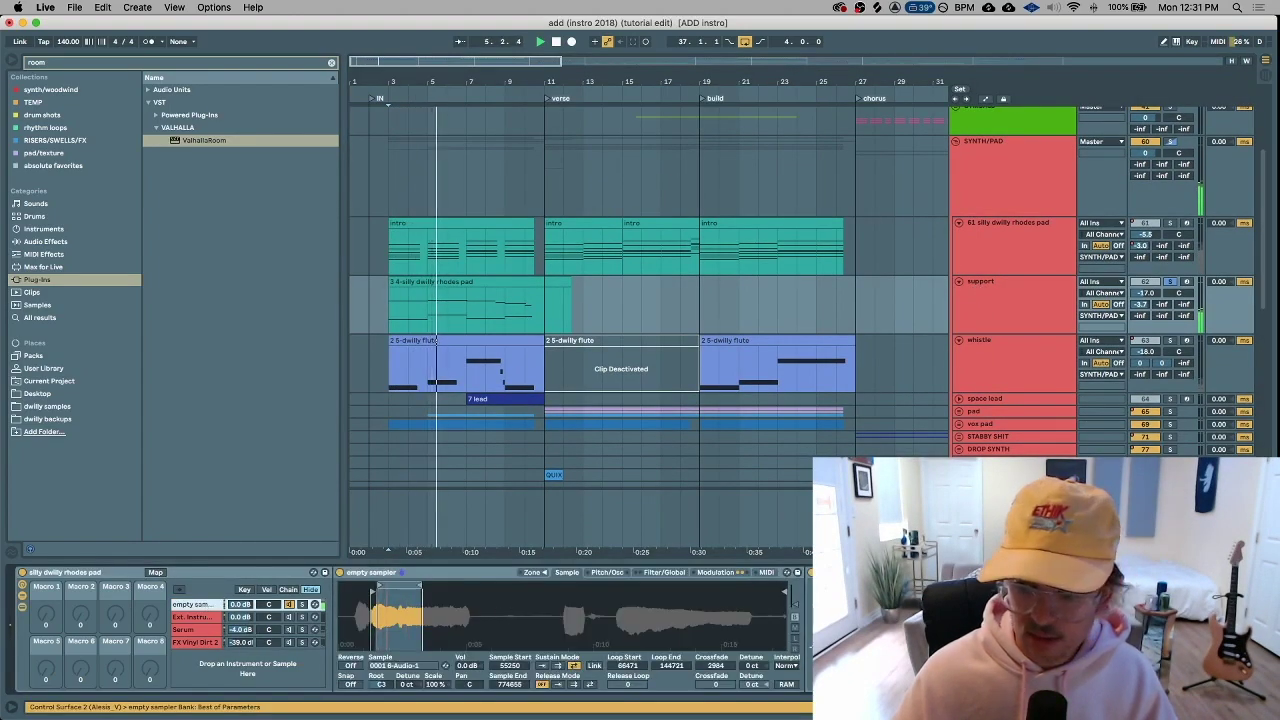
{"action": "scroll", "coordinate": [412, 630], "scroll_direction": "right", "scroll_amount": 2}
{"action": "scroll", "coordinate": [412, 630], "scroll_direction": "right", "scroll_amount": 2}
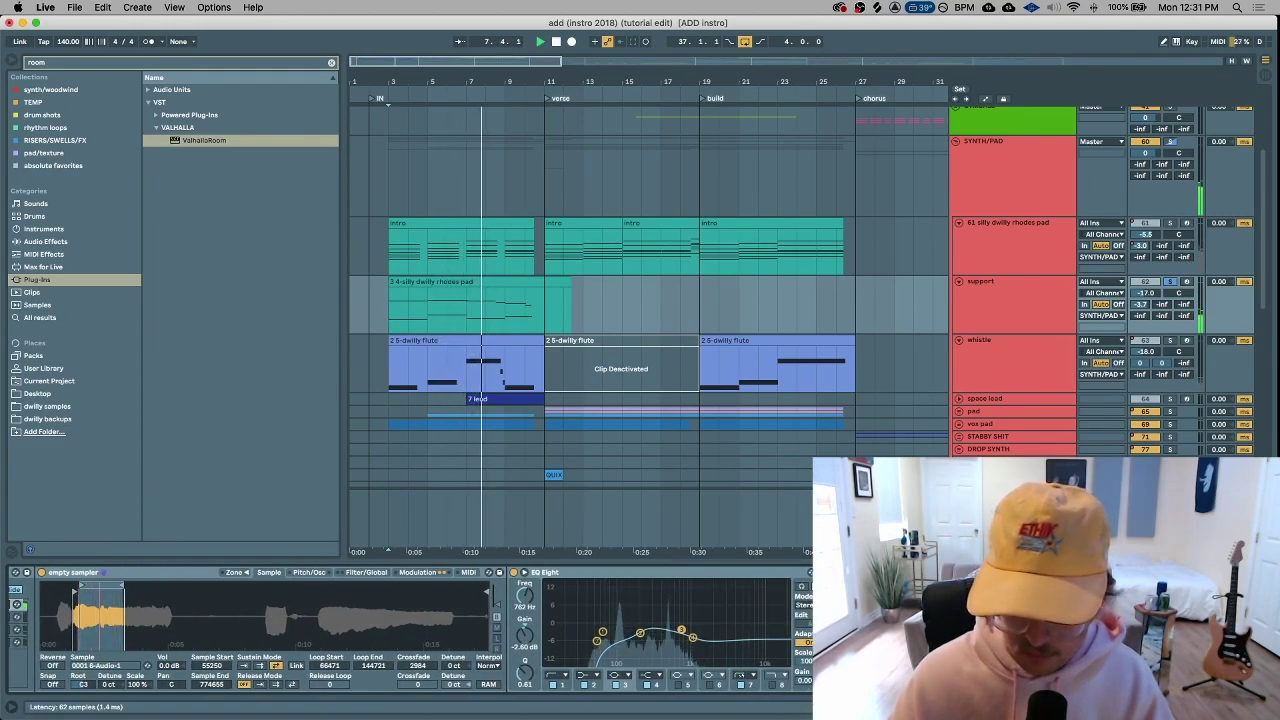
Solo the rhodes pad together with the support track and replay both from bar 3
{"action": "key", "text": "space"}
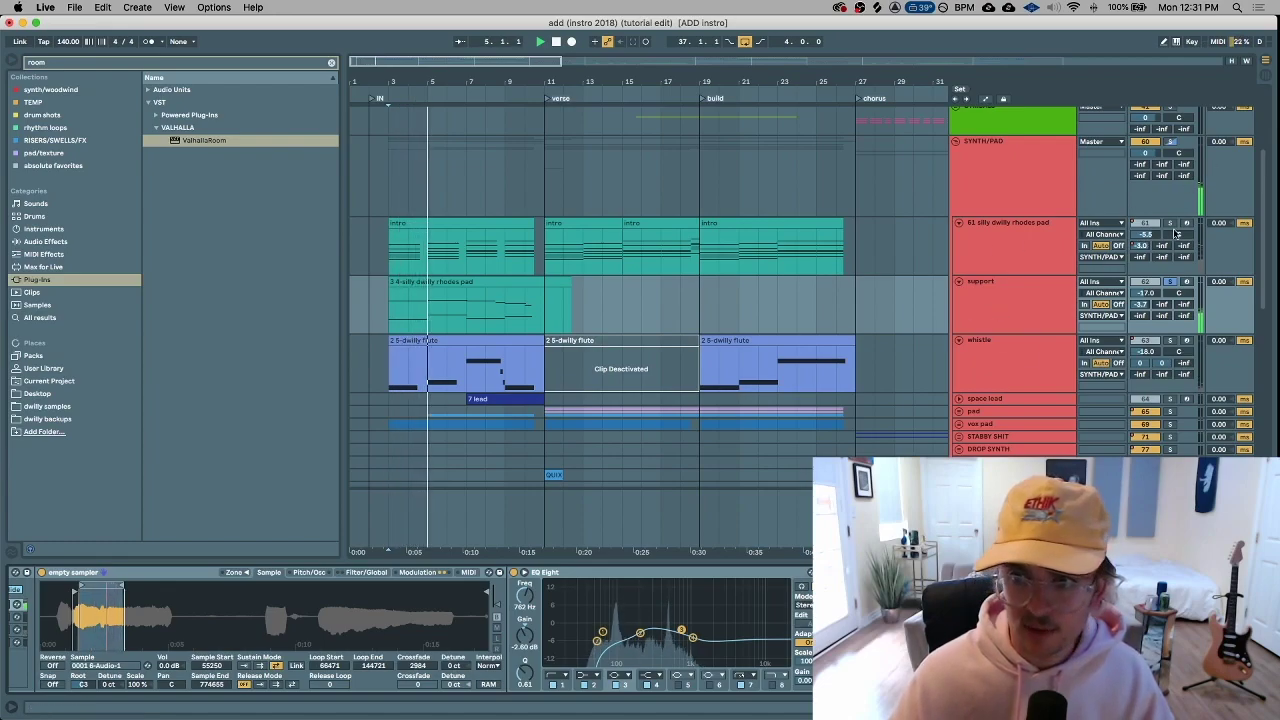
{"action": "key", "text": "space"}
{"action": "key", "text": "space"}
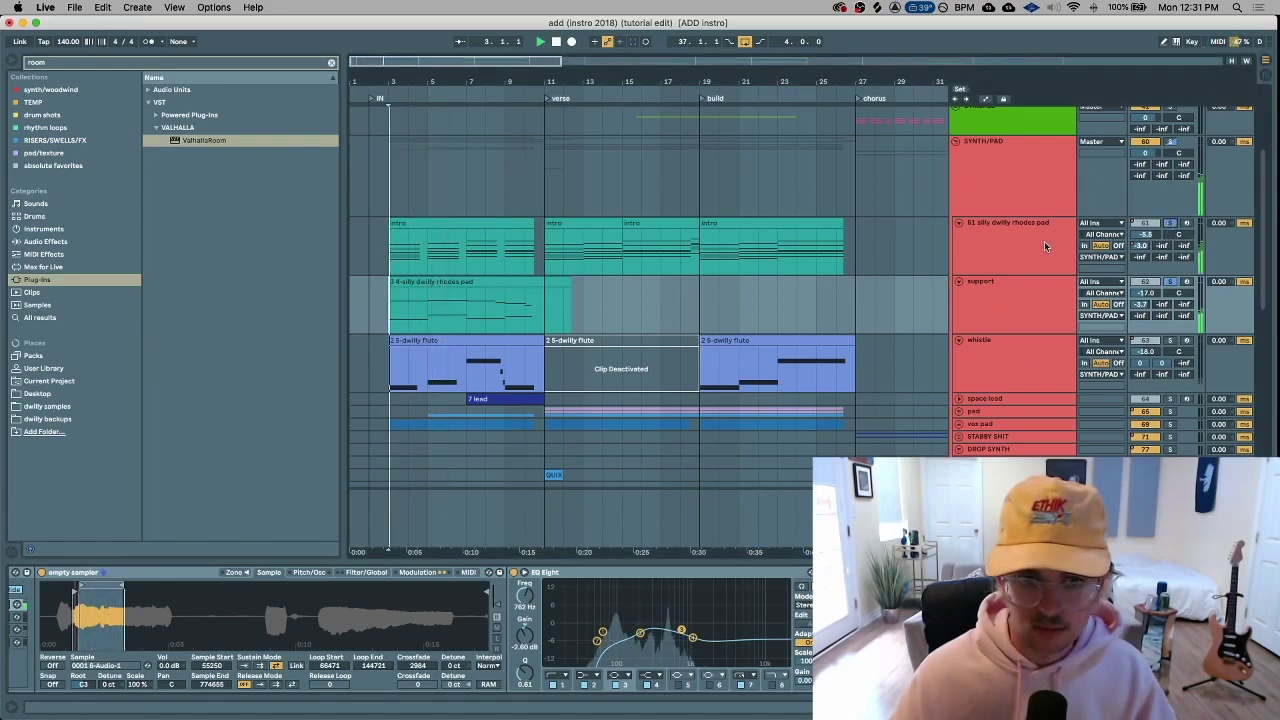
View the notes of the support track's clip and return to the track's device chain
{"action": "left_click", "coordinate": [556, 282]}
{"action": "double_click", "coordinate": [556, 282]}
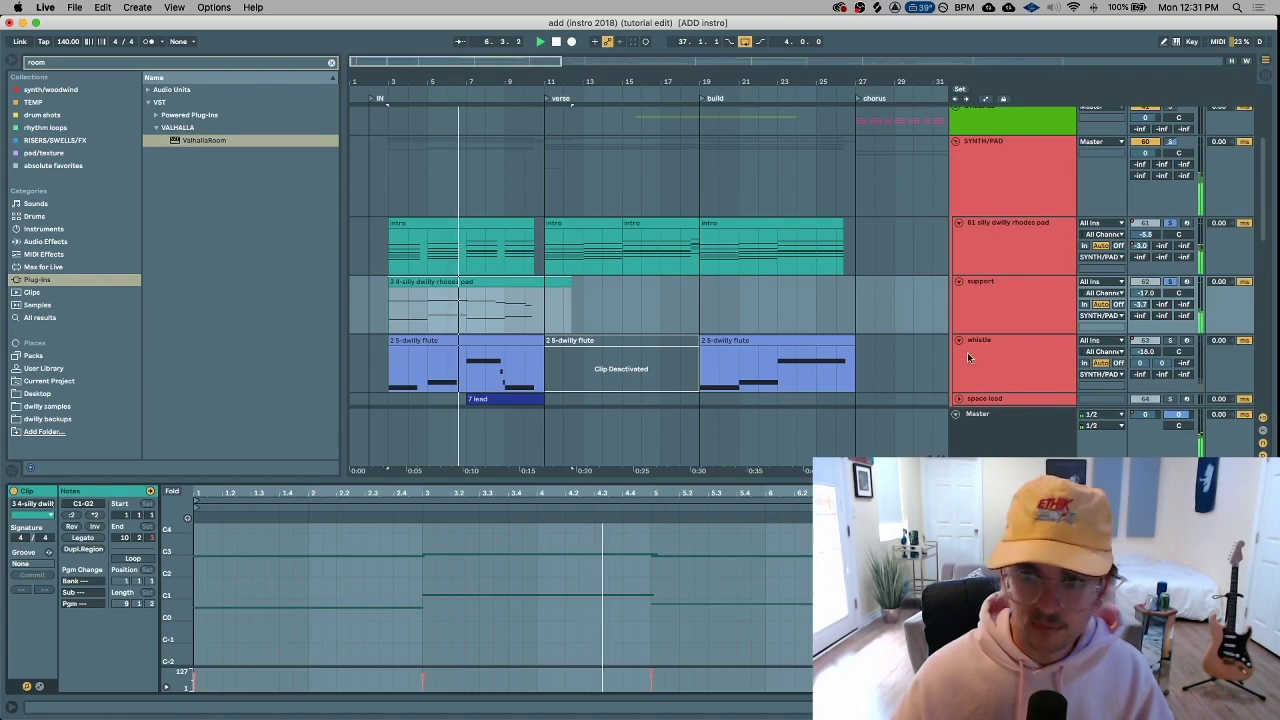
{"action": "left_click", "coordinate": [1013, 290]}
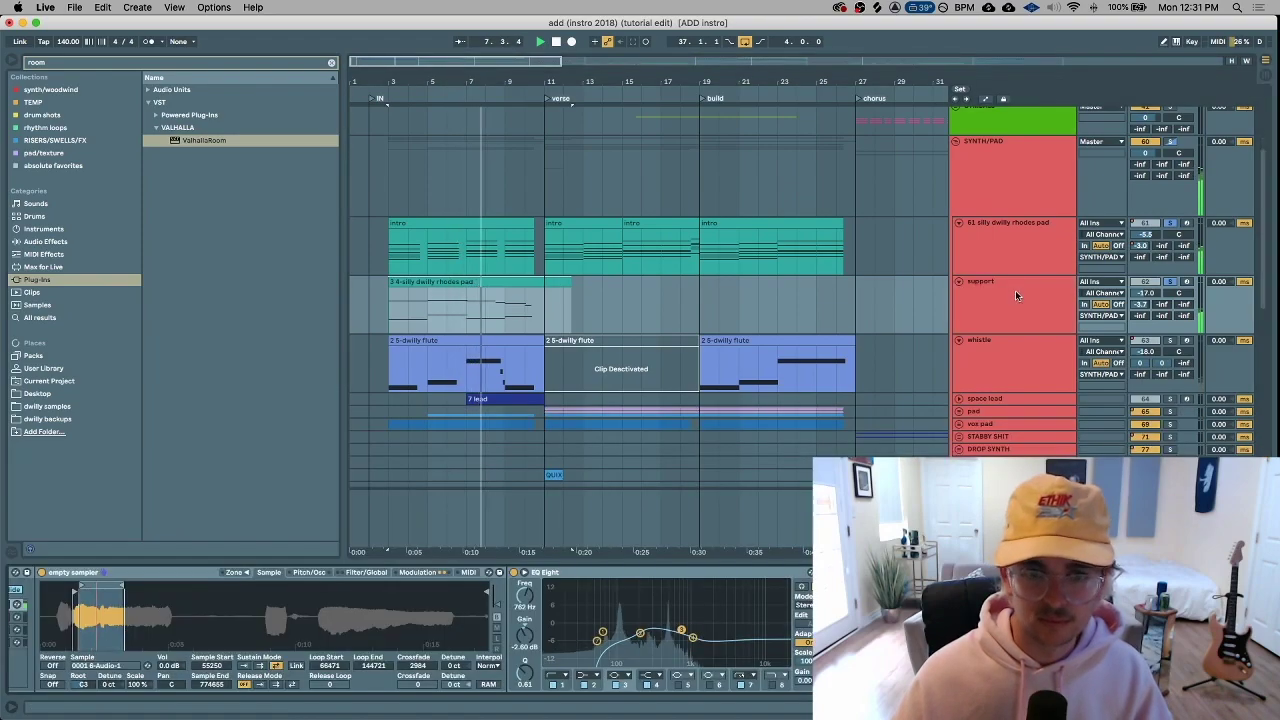
{"action": "scroll", "coordinate": [1172, 310], "scroll_direction": "down", "scroll_amount": 1}
Play the soloed whistle track together with the two pads from bar 3 and unfold its Instrument Rack
{"action": "key", "text": "space"}
{"action": "left_click", "coordinate": [436, 307]}
{"action": "left_click", "coordinate": [997, 318]}
{"action": "key", "text": "space"}
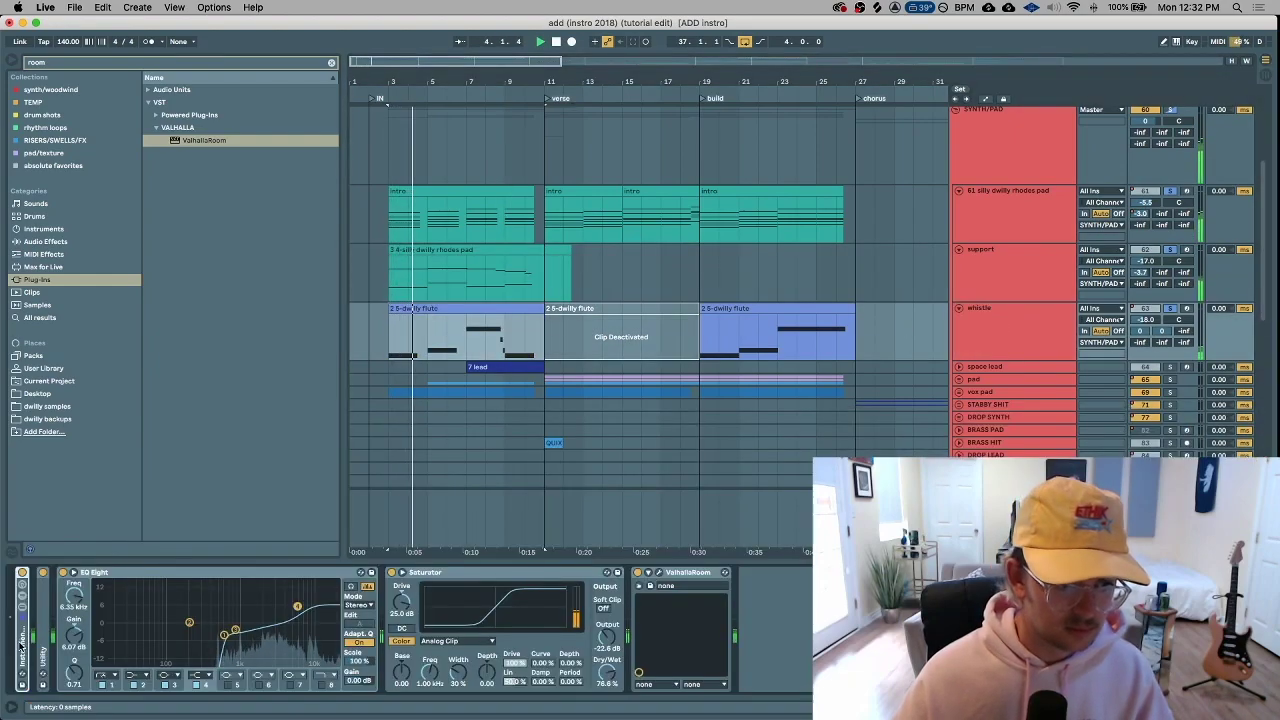
{"action": "double_click", "coordinate": [23, 635]}
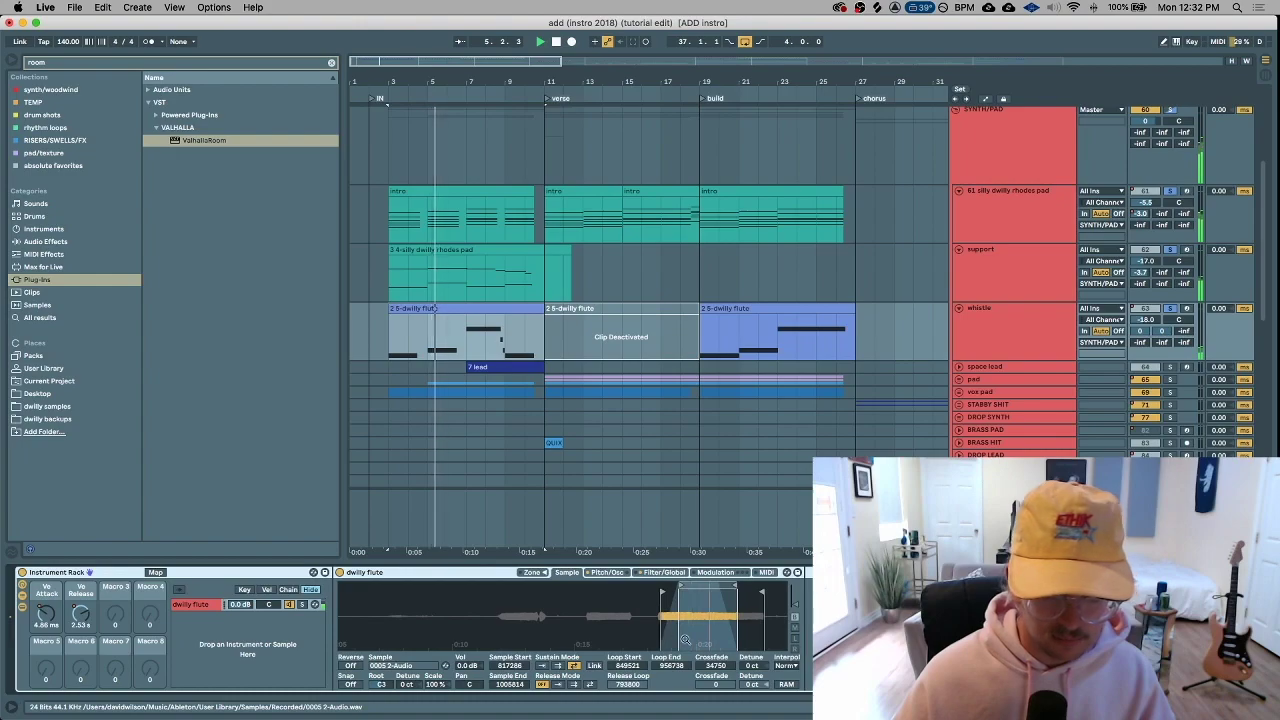
Show the dwilly flute sampler's source sample in Finder and briefly preview it
{"action": "right_click", "coordinate": [661, 610]}
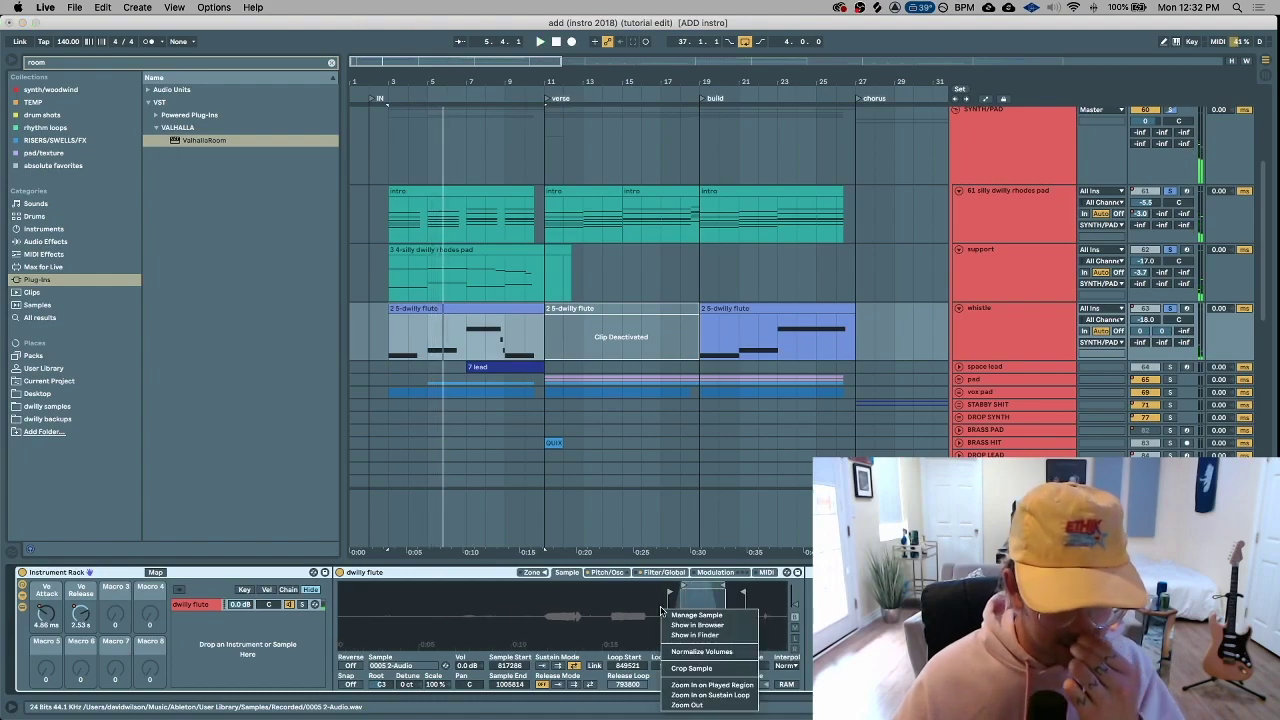
{"action": "left_click", "coordinate": [716, 635]}
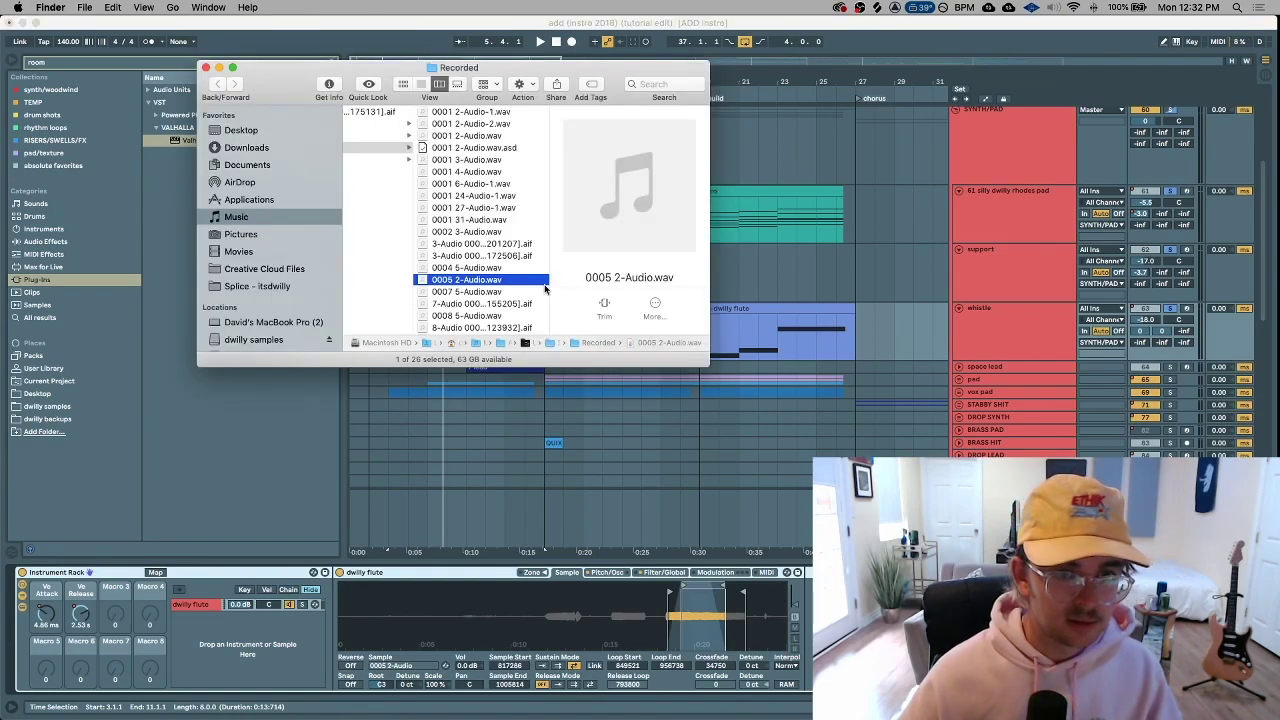
{"action": "key", "text": "space"}
{"action": "key", "text": "space"}
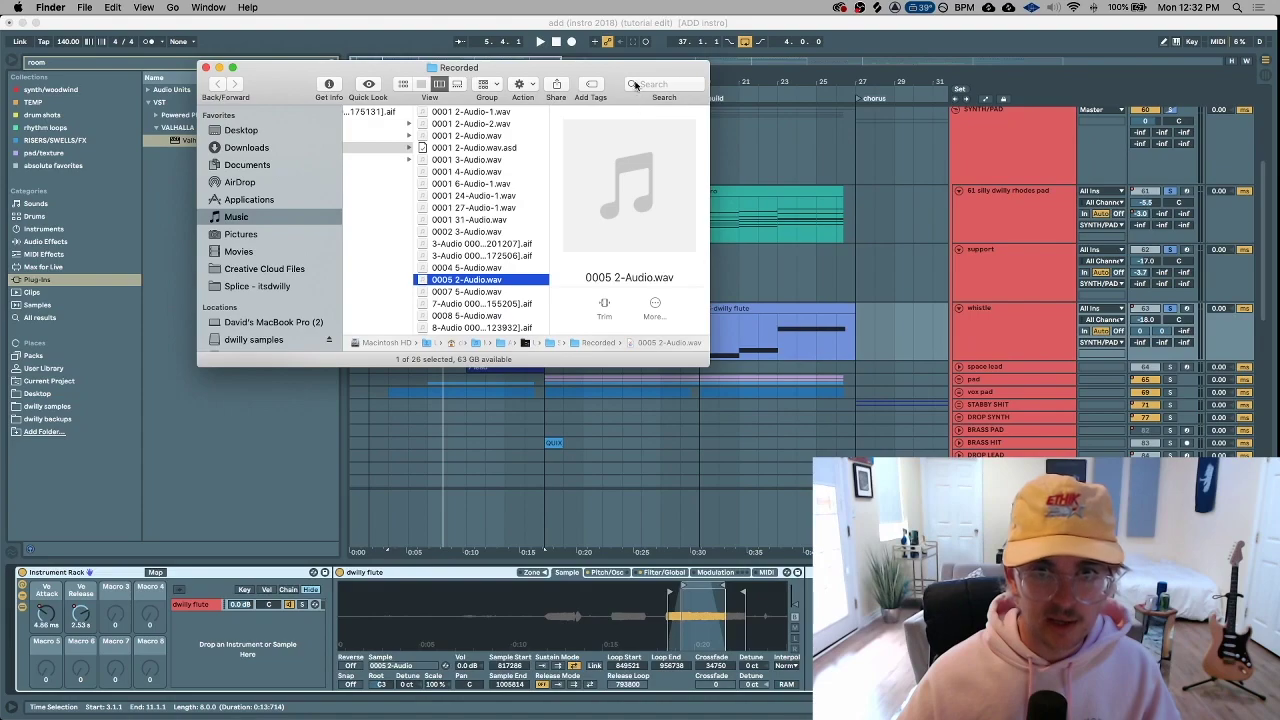
Move the Finder window aside and play from bar 3 with the first dwilly flute clip's notes open
{"action": "left_click_drag", "start_coordinate": [632, 68], "coordinate": [420, 57]}
{"action": "left_click", "coordinate": [534, 310]}
{"action": "double_click", "coordinate": [534, 310]}
{"action": "key", "text": "space"}
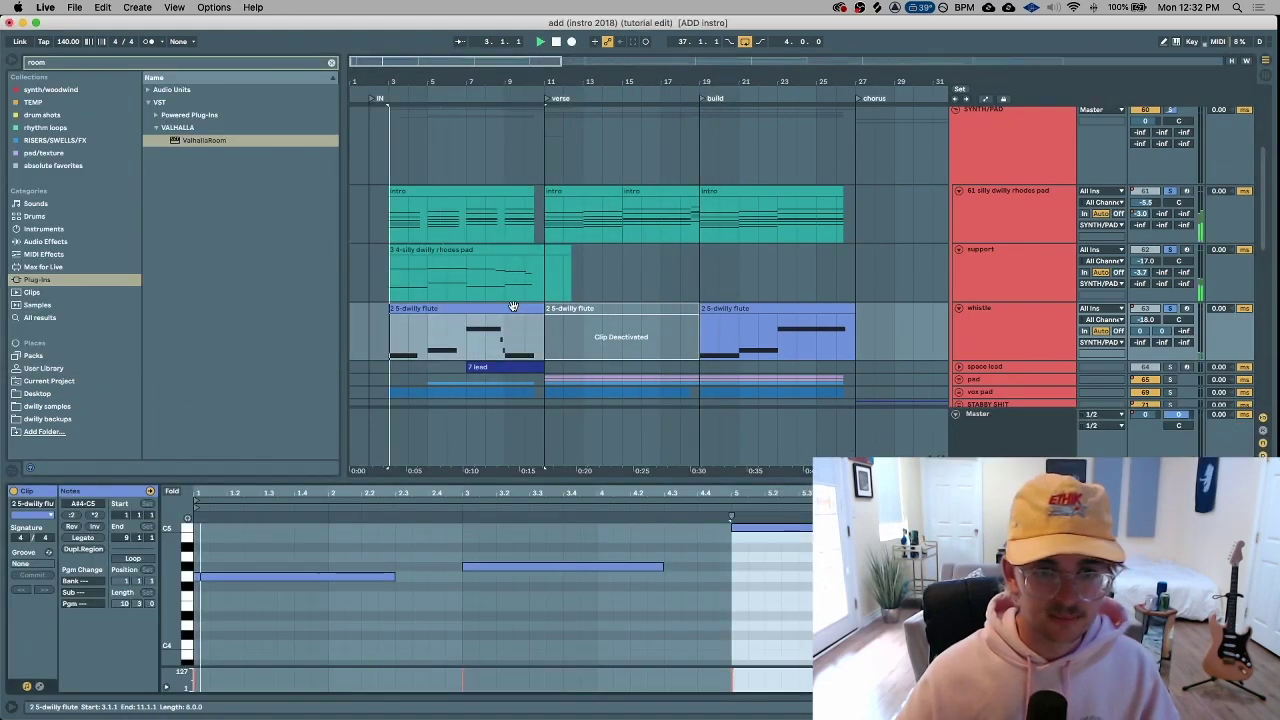
Solo only the whistle track and play its flute from bar 3 with the device chain in view
{"action": "left_click", "coordinate": [1150, 319]}
{"action": "key", "text": "space"}
{"action": "left_click", "coordinate": [1008, 326]}
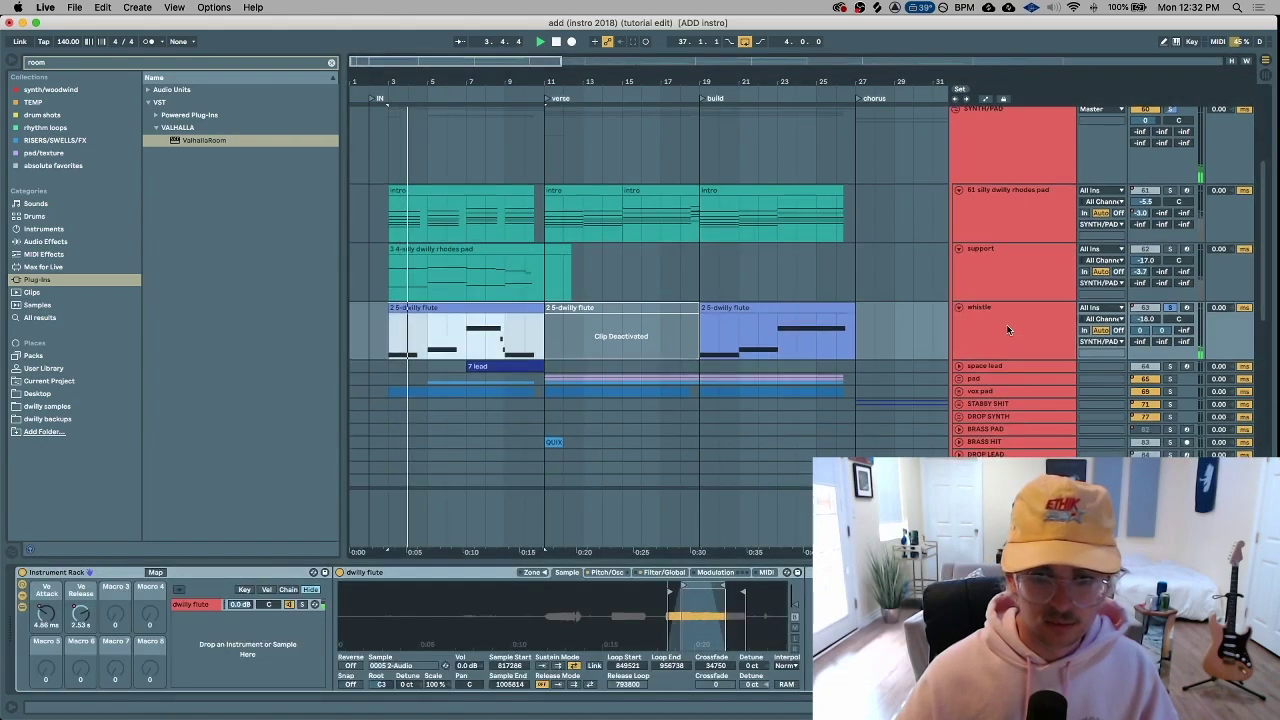
{"action": "scroll", "coordinate": [1017, 331], "scroll_direction": "down", "scroll_amount": 1}
Preview the flute's source recording 0005 2-Audio.wav in Finder, close the Finder window, and return to Live
{"action": "right_click", "coordinate": [622, 620]}
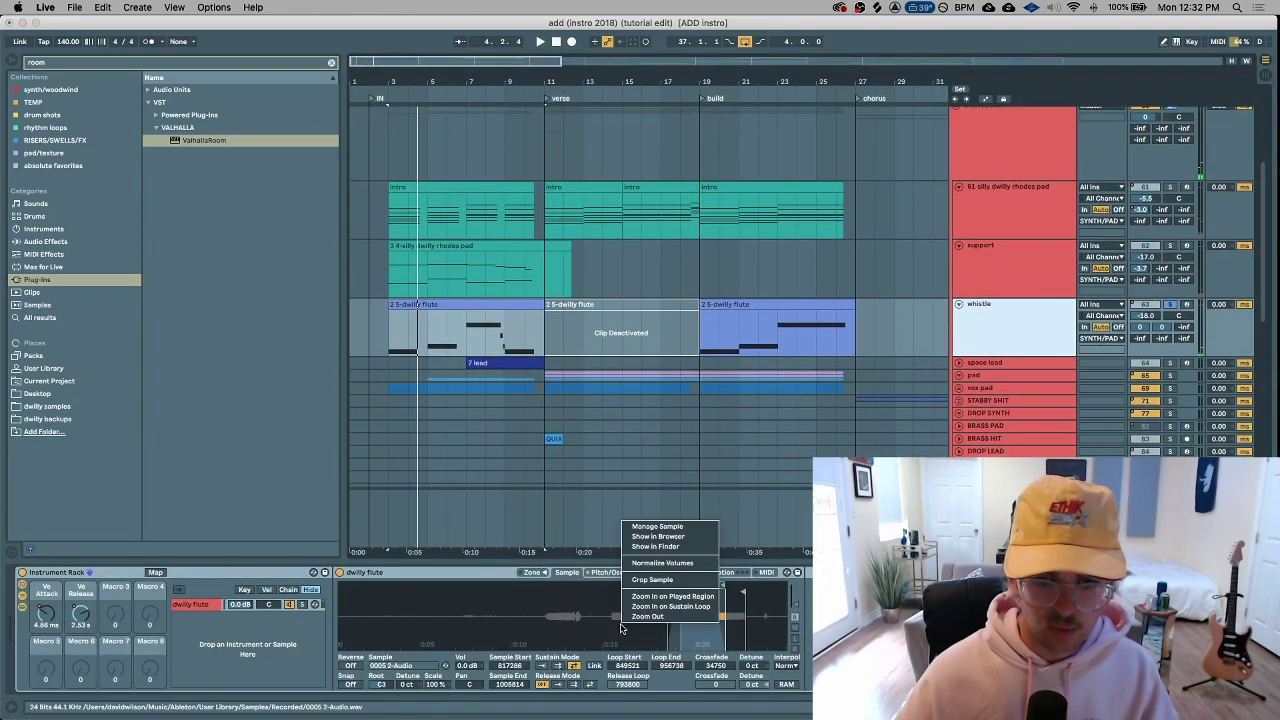
{"action": "left_click", "coordinate": [662, 546]}
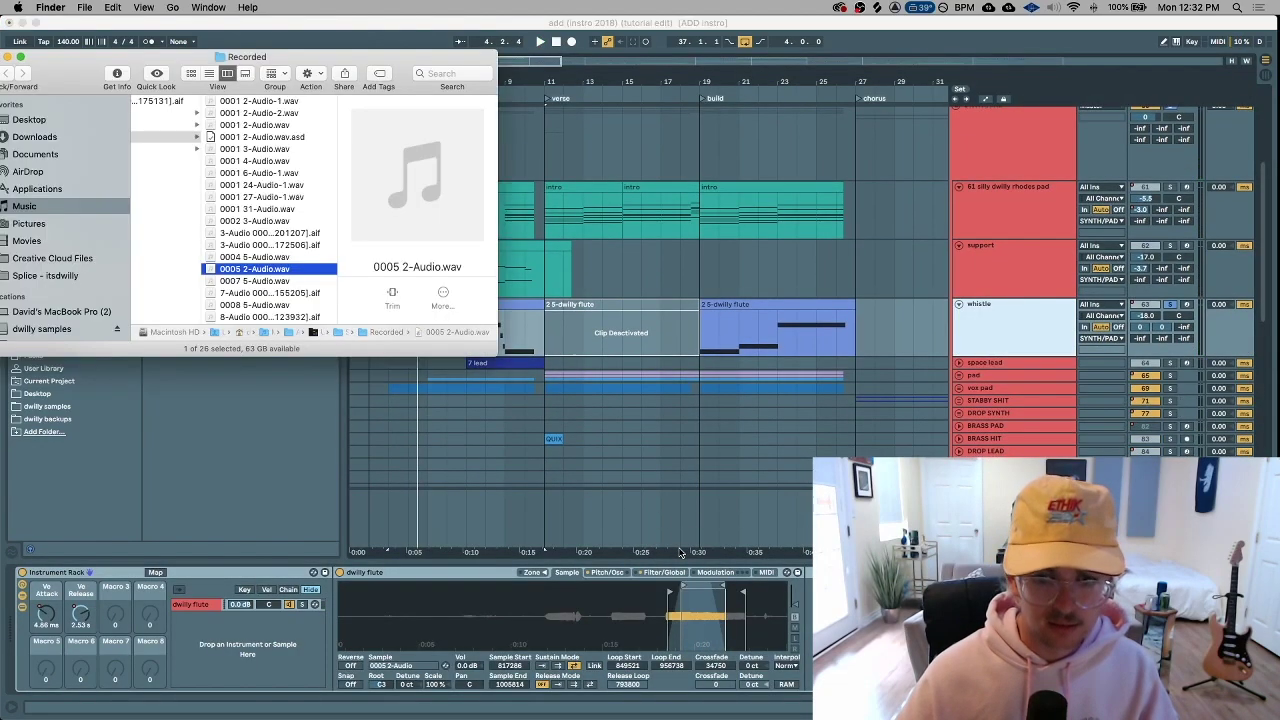
{"action": "key", "text": "space"}
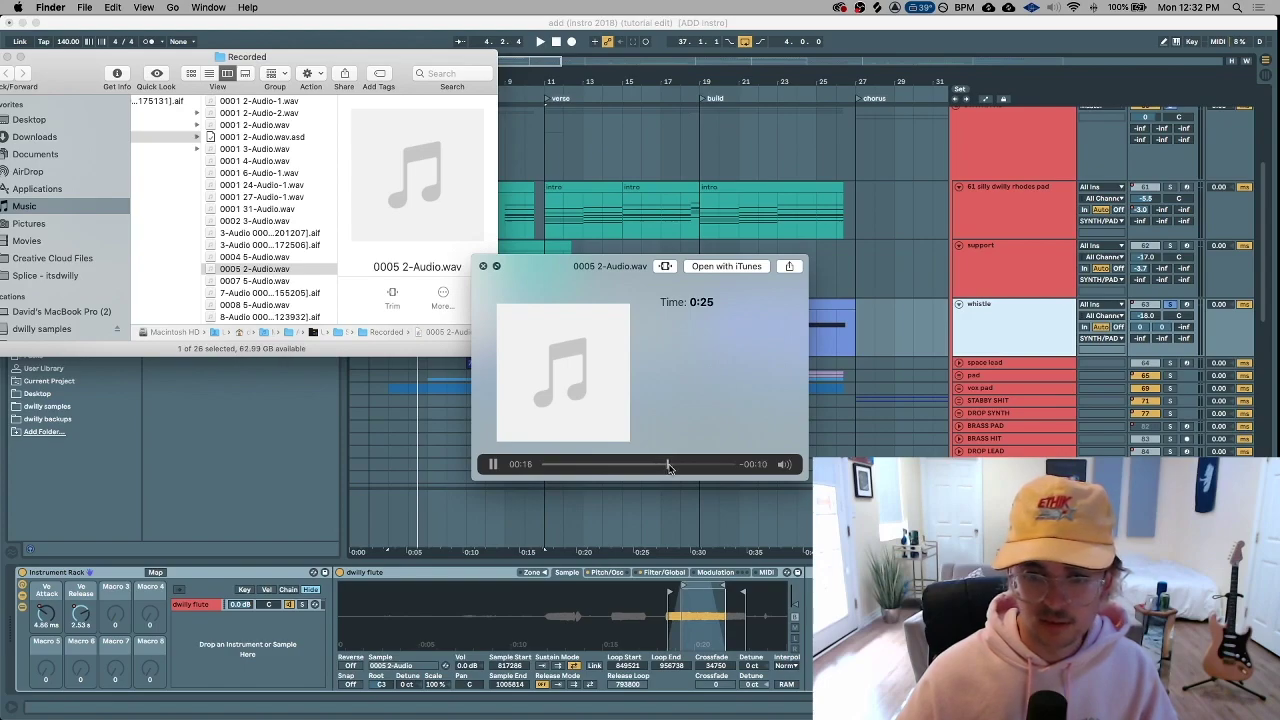
{"action": "mouse_move", "coordinate": [786, 463]}
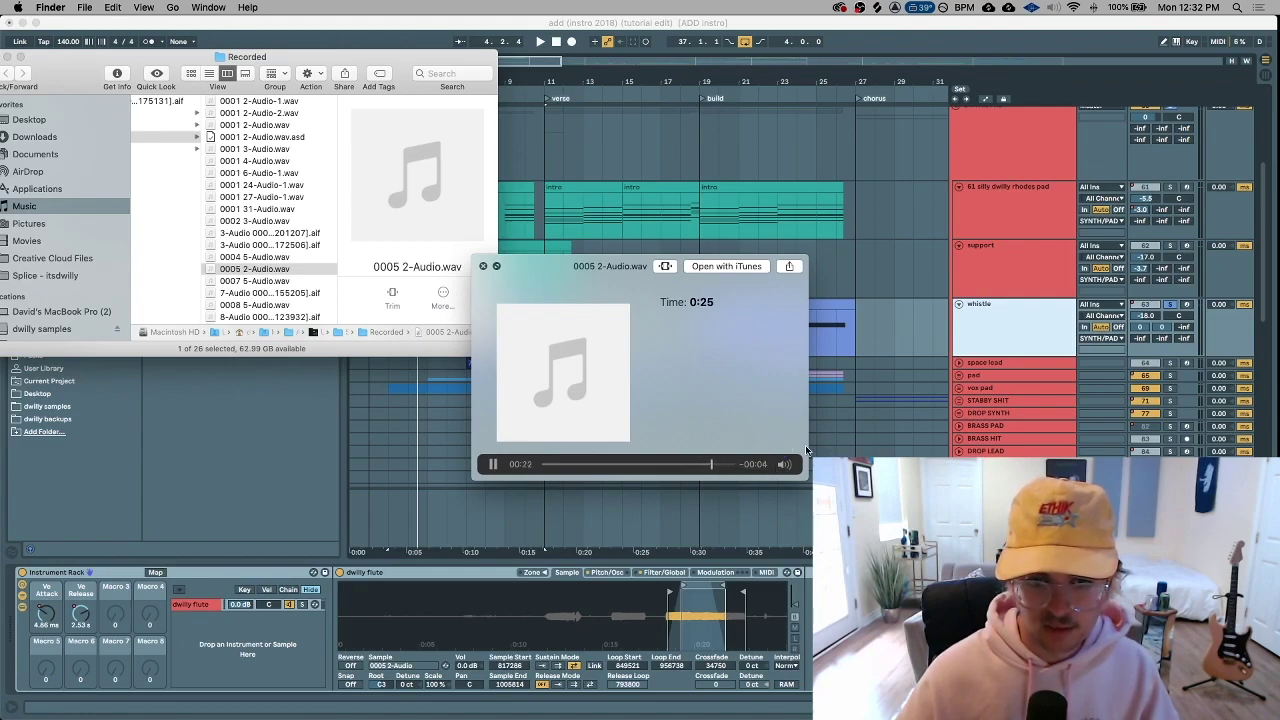
{"action": "key", "text": "space"}
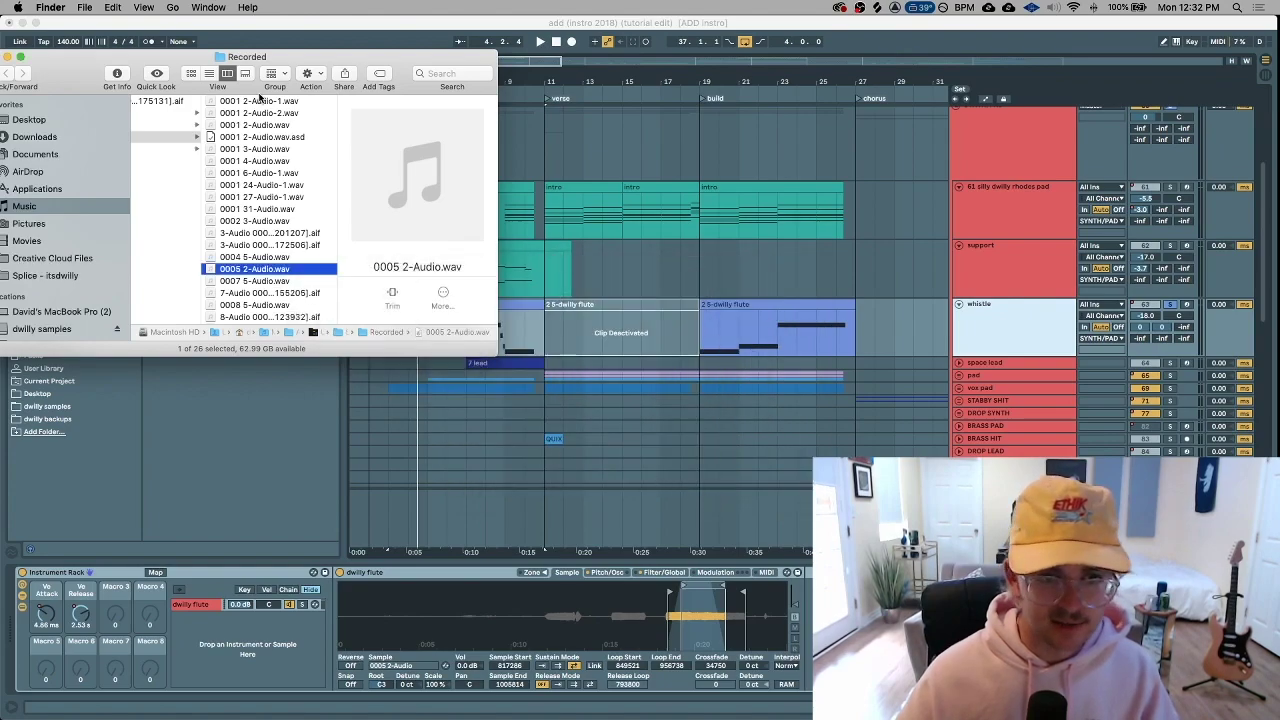
{"action": "key", "text": "super+w"}
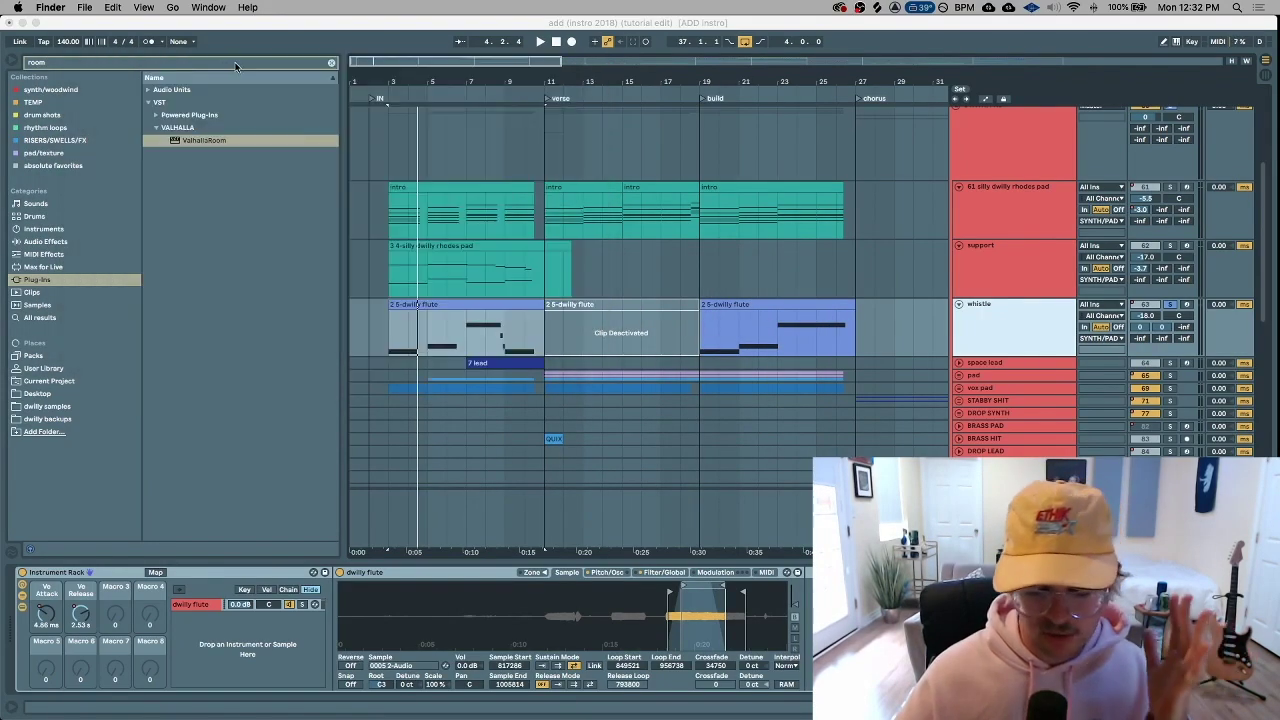
{"action": "left_click", "coordinate": [262, 27]}
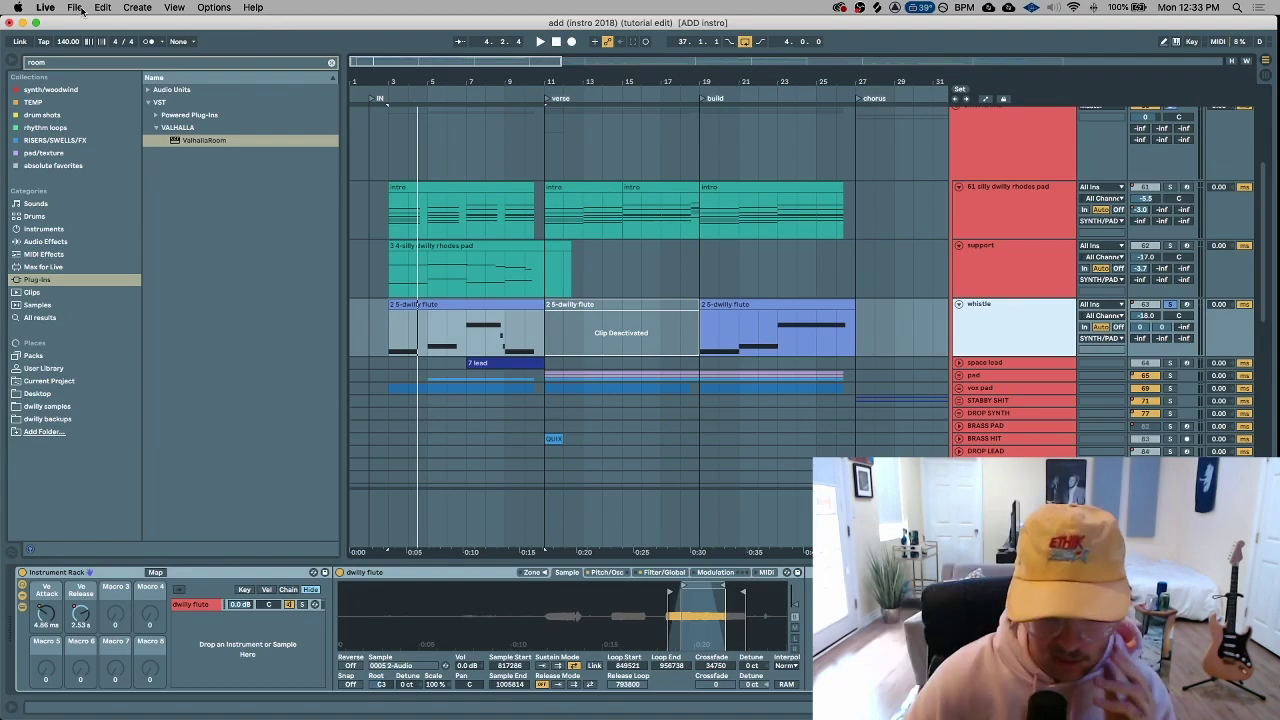
Show the return tracks, check the whistle track's sends, and display the devices of return A, EchoBoy | Glue Compressor
{"action": "mouse_move", "coordinate": [688, 624]}
{"action": "left_mouse_down"}
{"action": "mouse_move", "coordinate": [687, 658]}
{"action": "mouse_move", "coordinate": [691, 600]}
{"action": "left_mouse_up"}
{"action": "key", "text": "super+alt+r"}
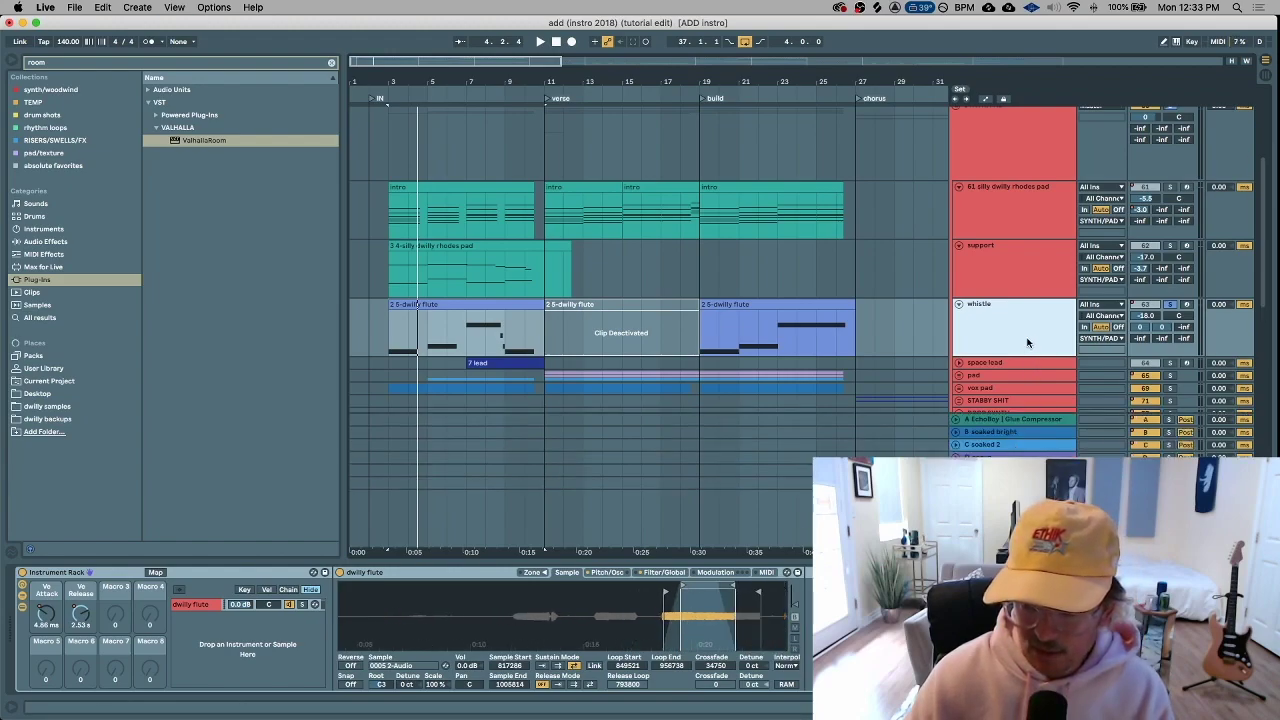
{"action": "left_click", "coordinate": [1141, 328]}
{"action": "left_click", "coordinate": [1161, 328]}
{"action": "left_click_drag", "start_coordinate": [1141, 328], "coordinate": [1141, 346]}
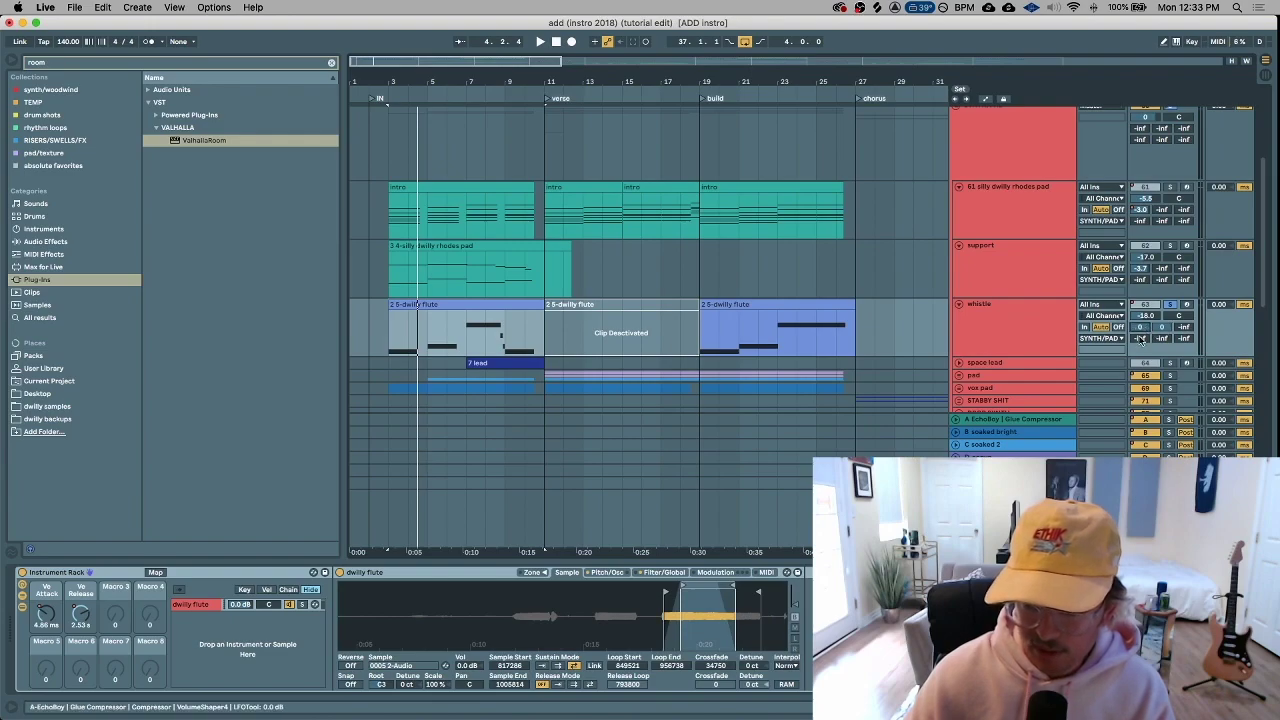
{"action": "left_click", "coordinate": [1044, 420]}
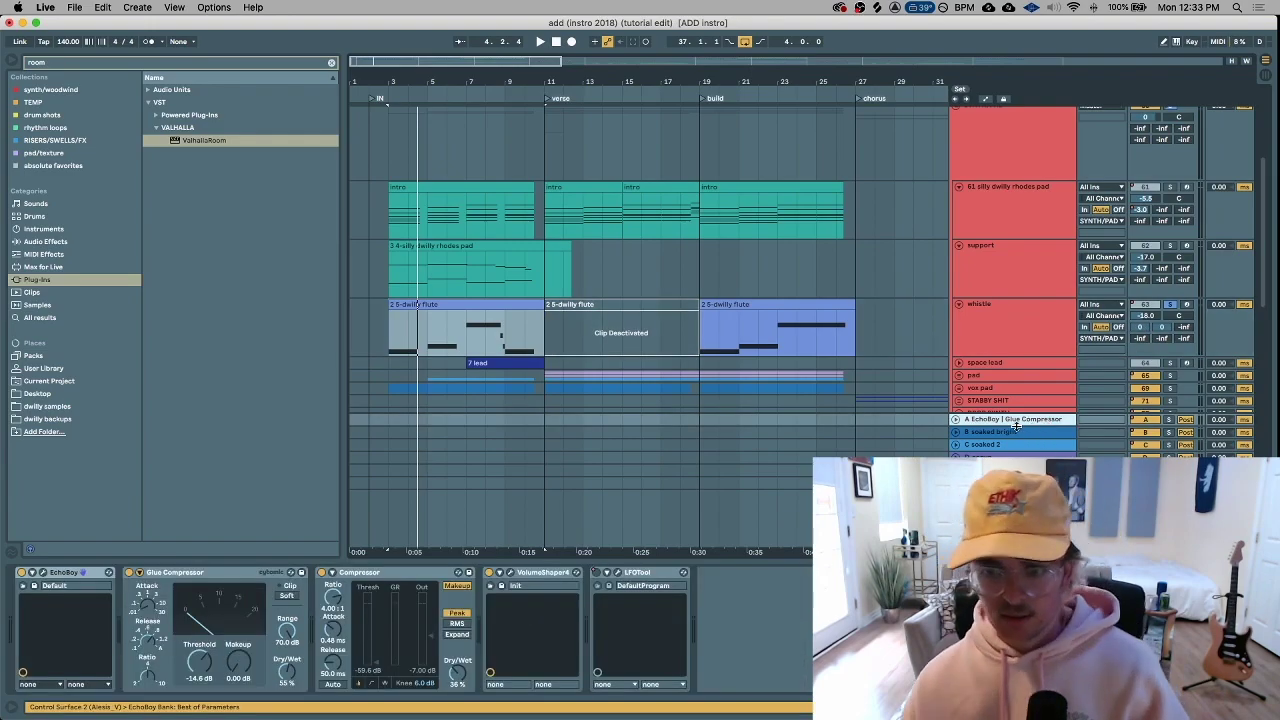
Solo return A during playback from bar 3 and inspect its EchoBoy plug-in window before closing it
{"action": "left_click", "coordinate": [1169, 421]}
{"action": "key", "text": "space"}
{"action": "left_click", "coordinate": [83, 572]}
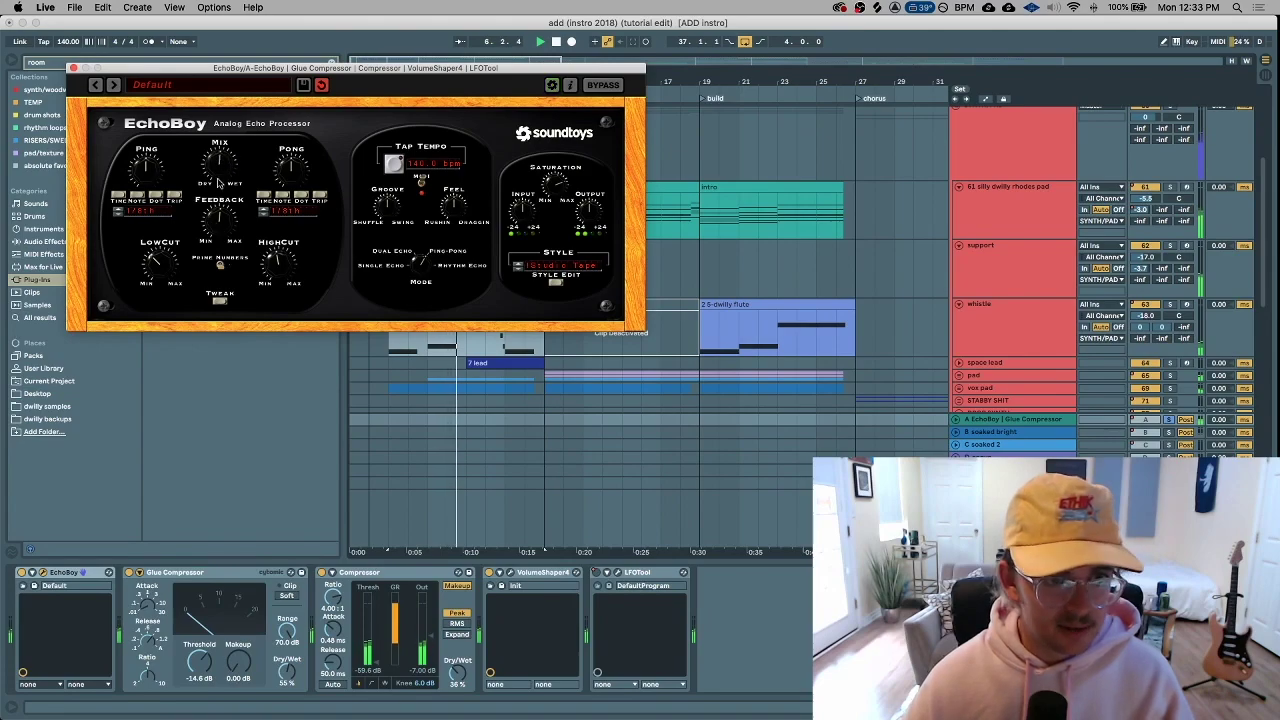
{"action": "left_click_drag", "start_coordinate": [236, 67], "coordinate": [396, 77]}
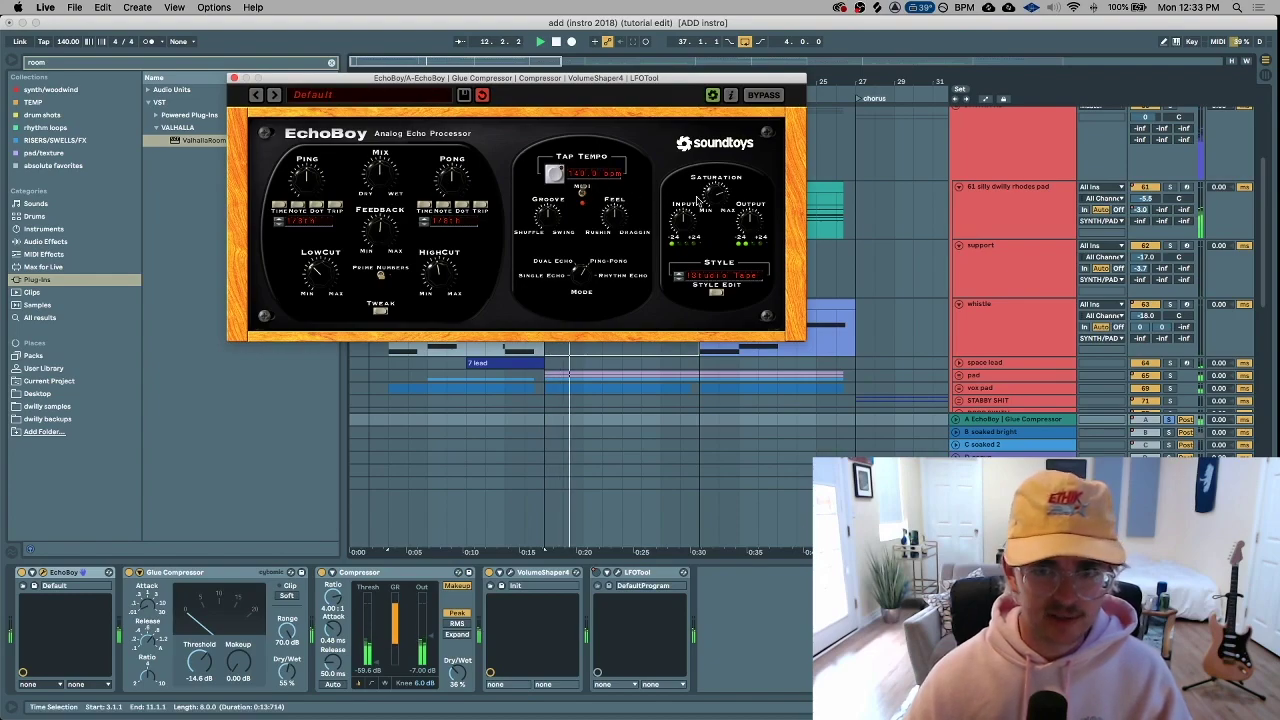
{"action": "left_click", "coordinate": [234, 78]}
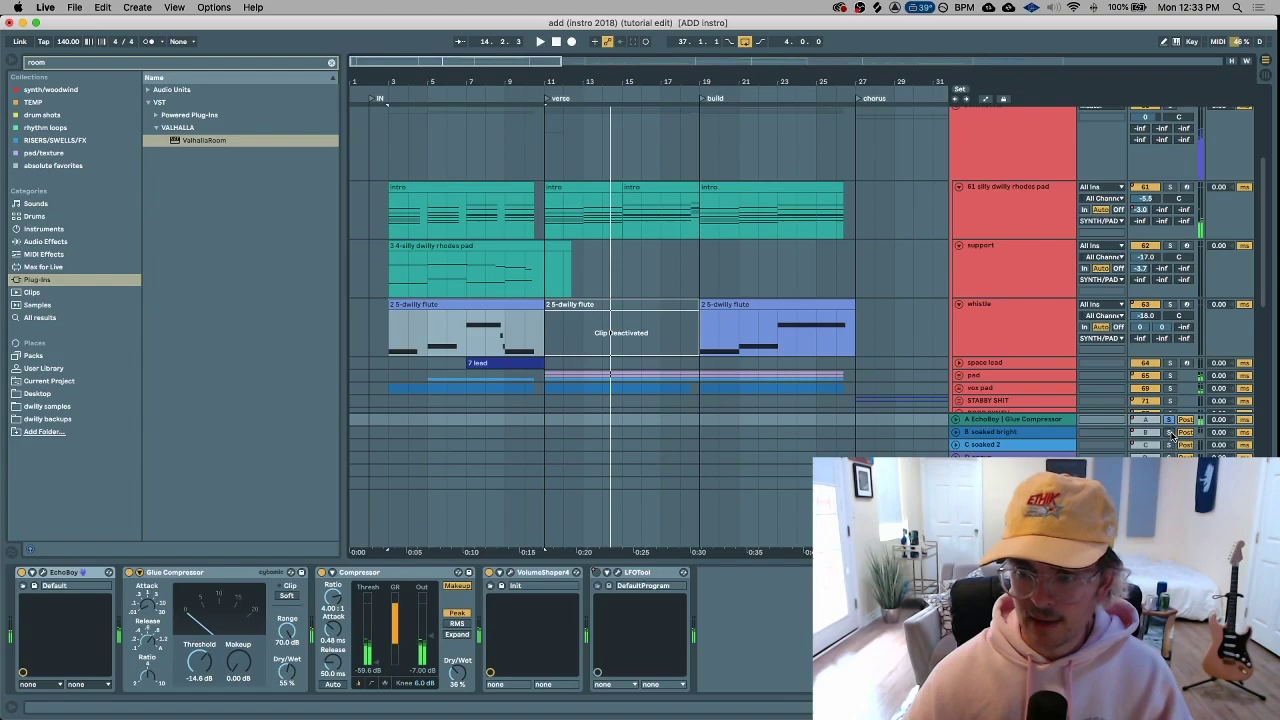
Solo the B soaked bright return, view its devices, and display the whistle track's Instrument Rack again
{"action": "left_click", "coordinate": [995, 432]}
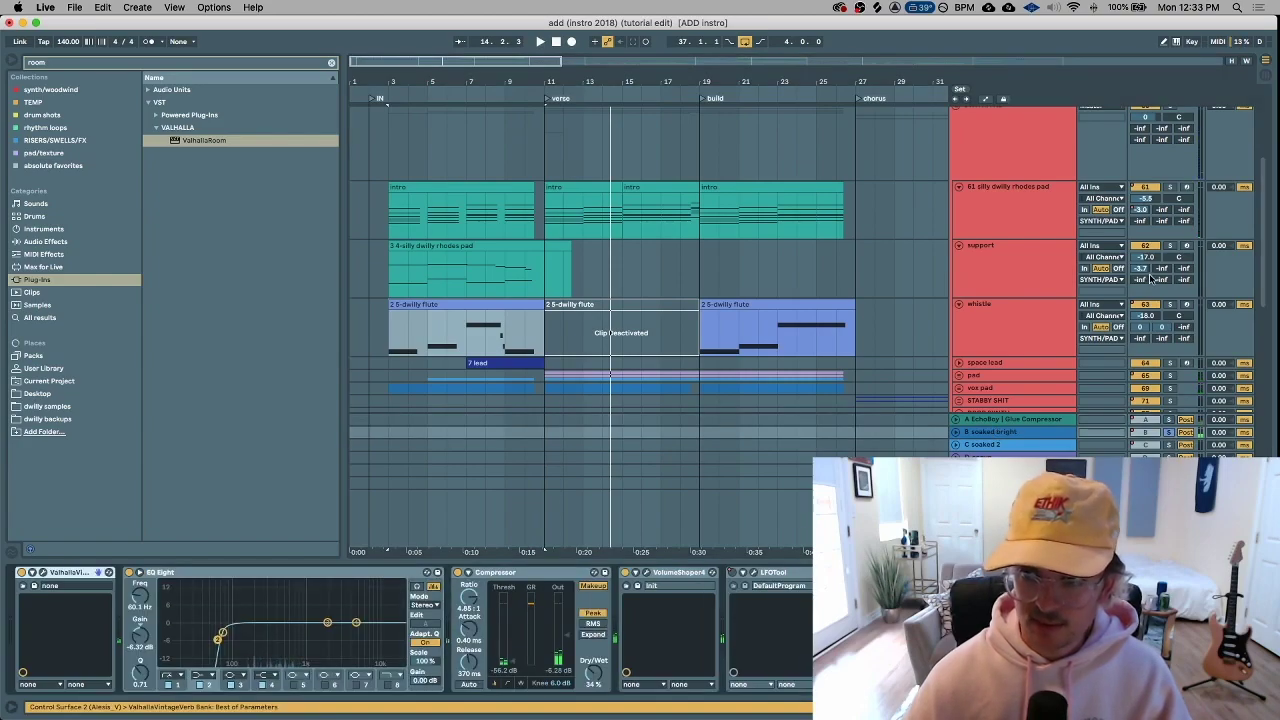
{"action": "left_click", "coordinate": [1036, 320]}
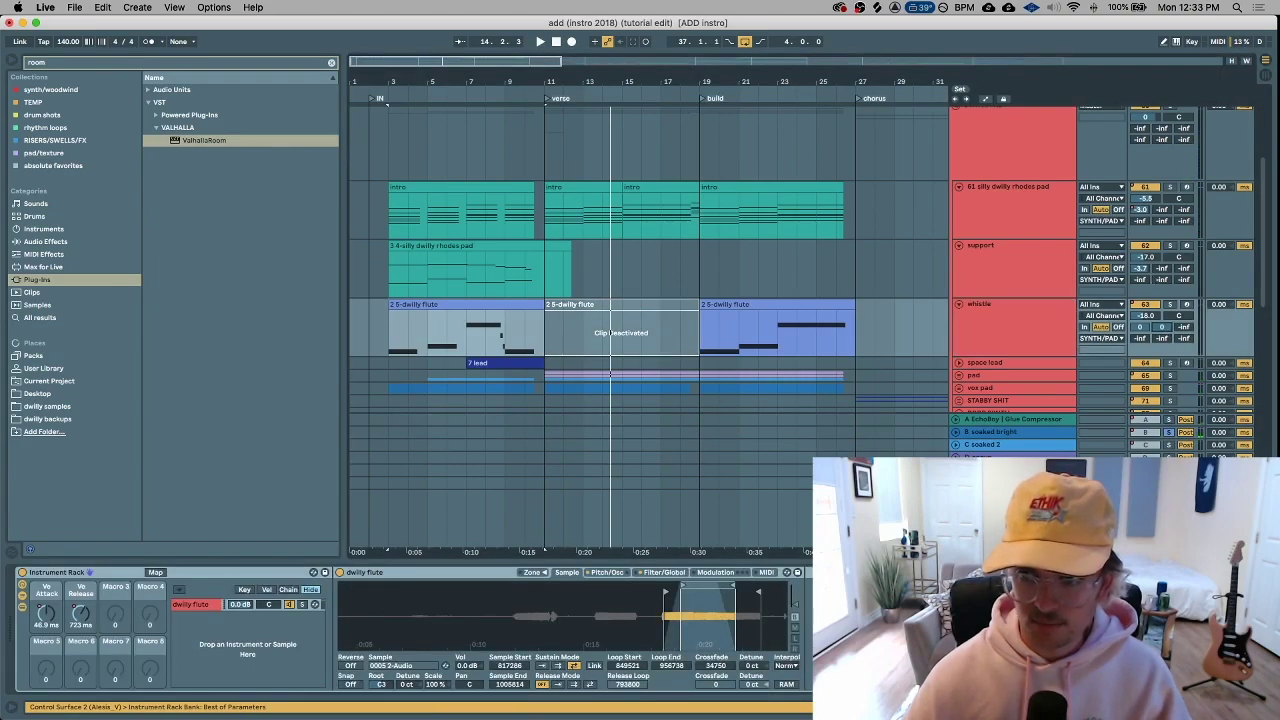
Display the devices of the B soaked bright return and inspect its ValhallaVintageVerb window during playback, closing it again
{"action": "left_click", "coordinate": [1040, 432]}
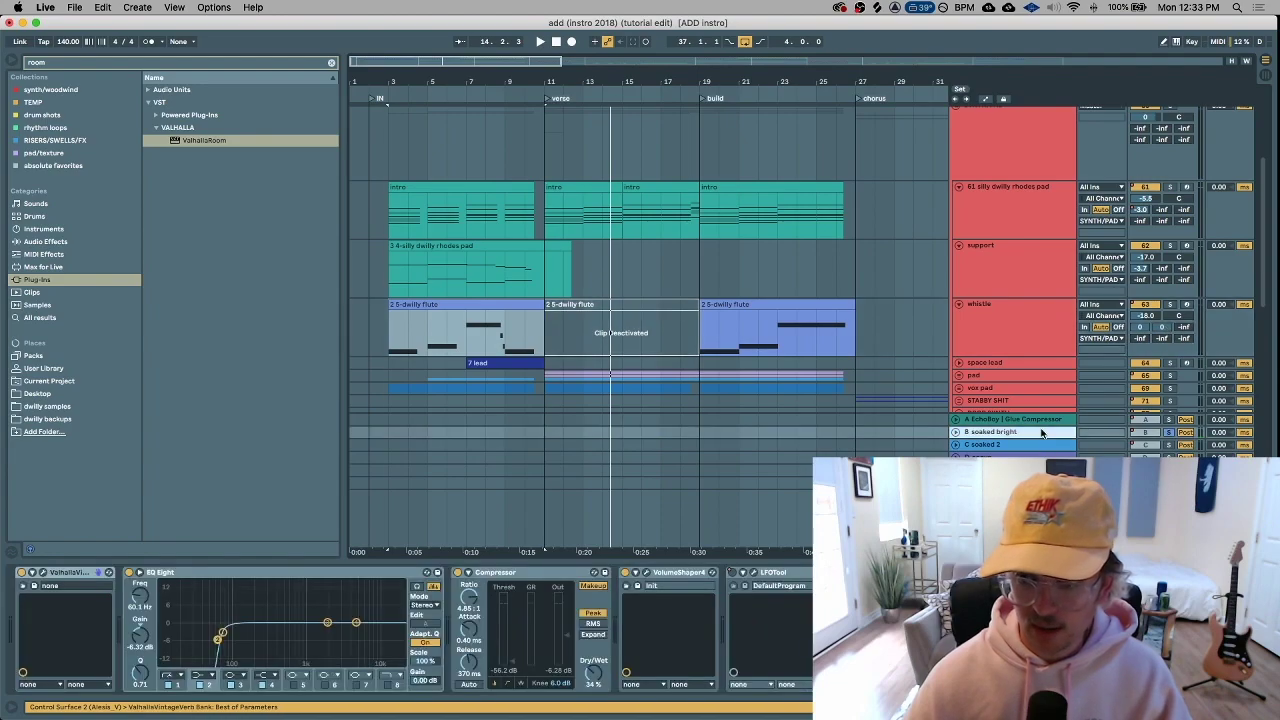
{"action": "left_click", "coordinate": [40, 572]}
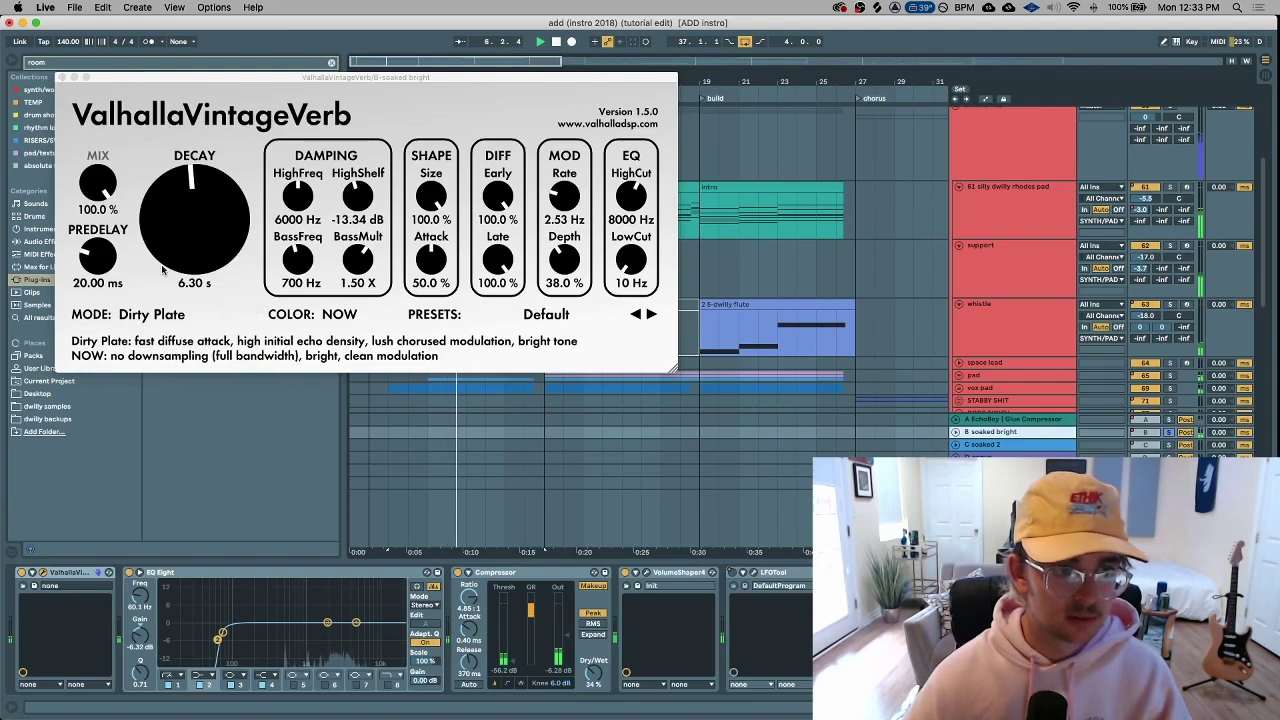
{"action": "left_click", "coordinate": [62, 77]}
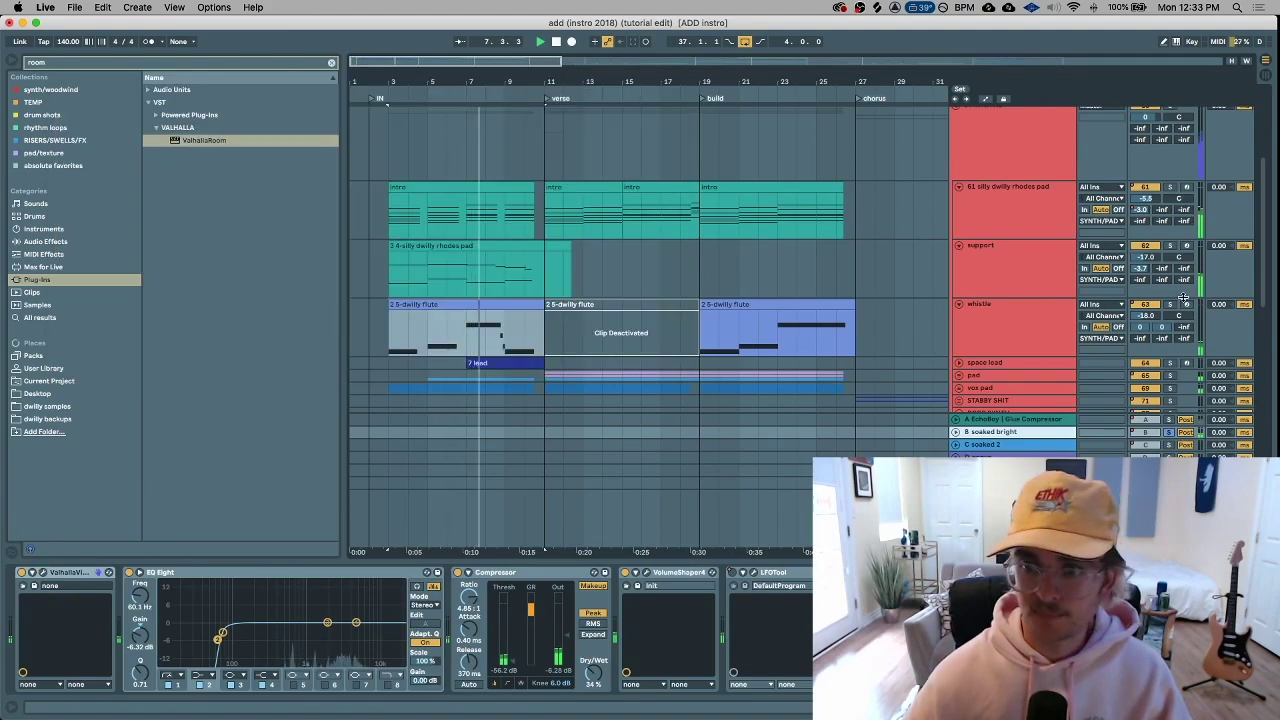
Display the space lead track's devices with its Serum window open, and move the window clear of the track's mixer controls
{"action": "scroll", "coordinate": [1040, 298], "scroll_direction": "down", "scroll_amount": 3}
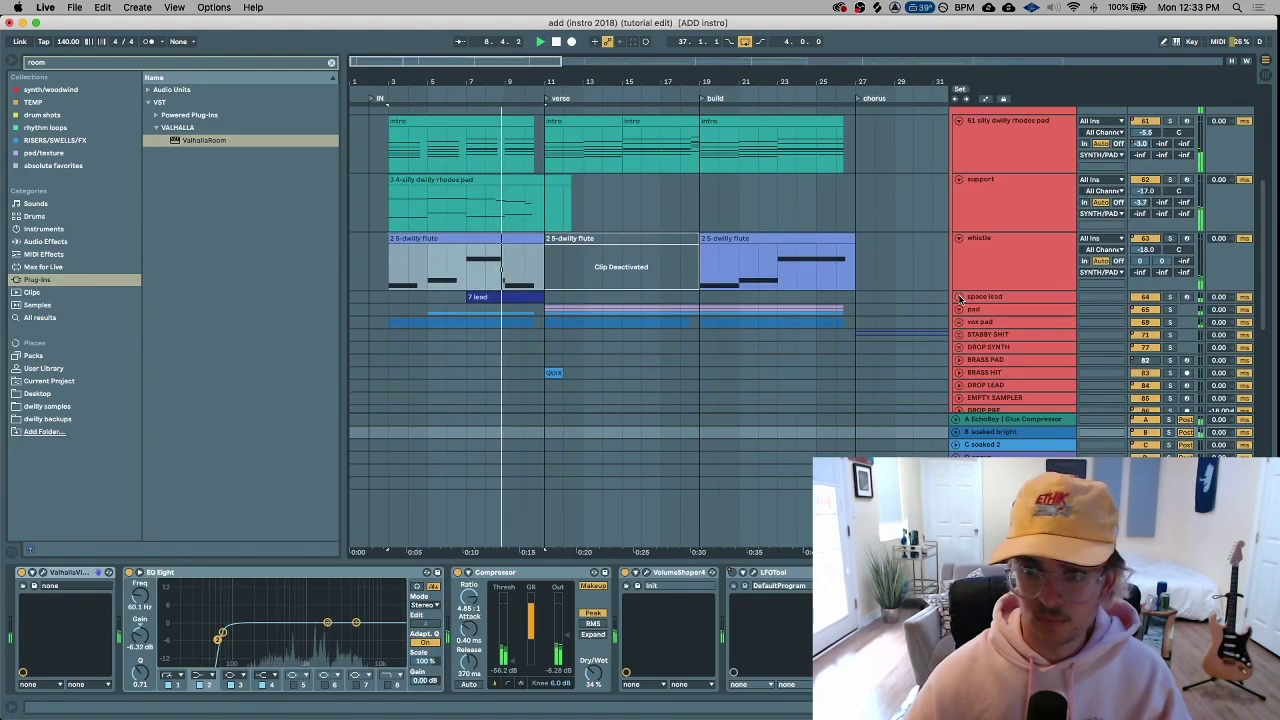
{"action": "left_click", "coordinate": [1040, 298]}
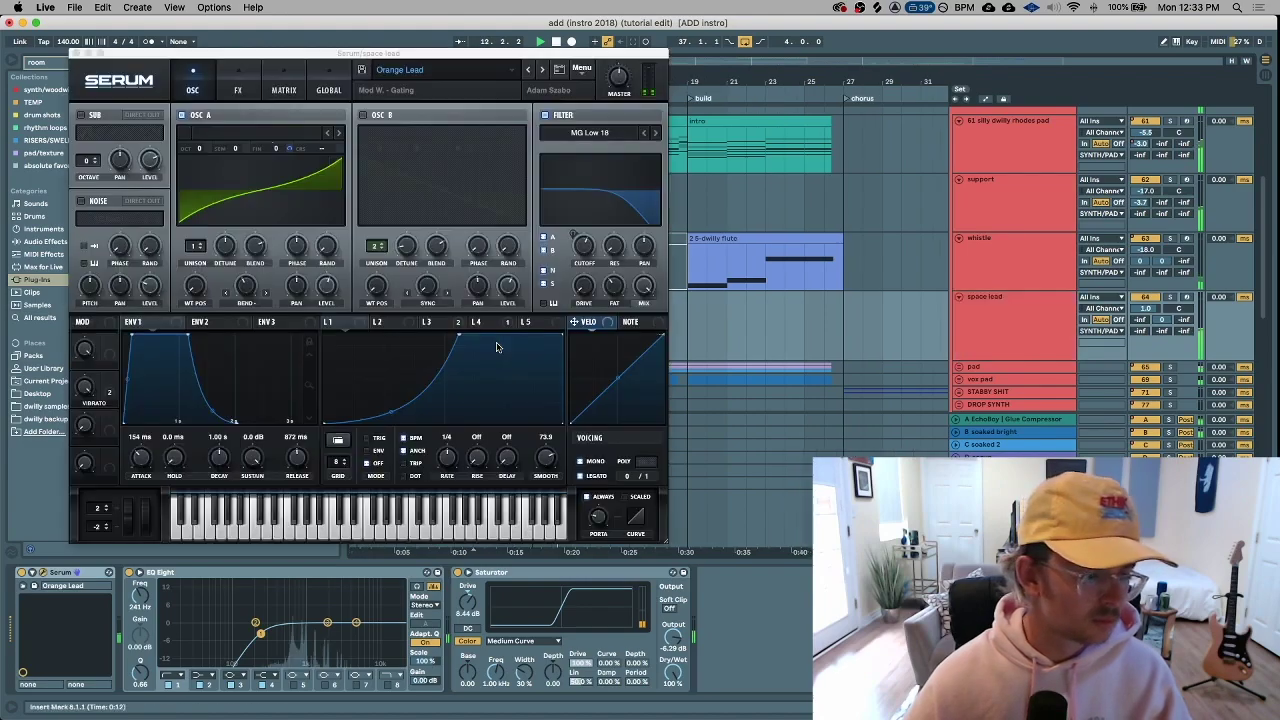
{"action": "left_click_drag", "start_coordinate": [323, 55], "coordinate": [820, 46]}
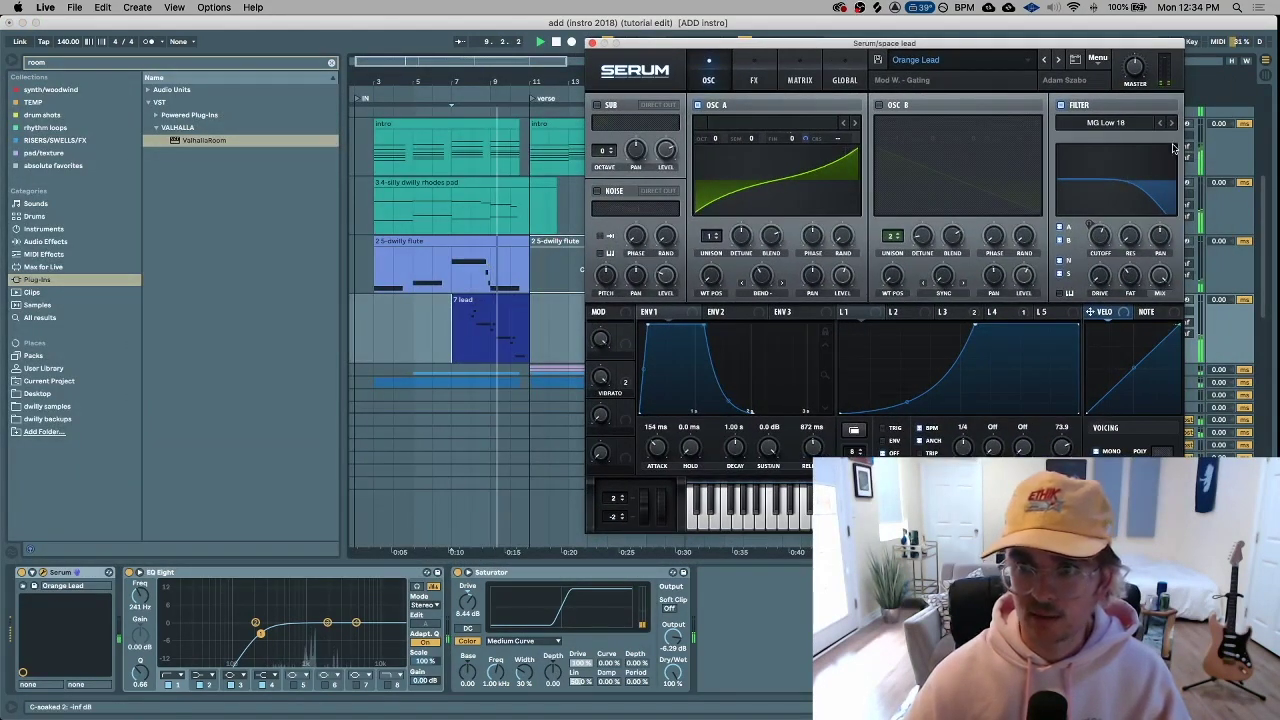
{"action": "left_click_drag", "start_coordinate": [1130, 44], "coordinate": [881, 34]}
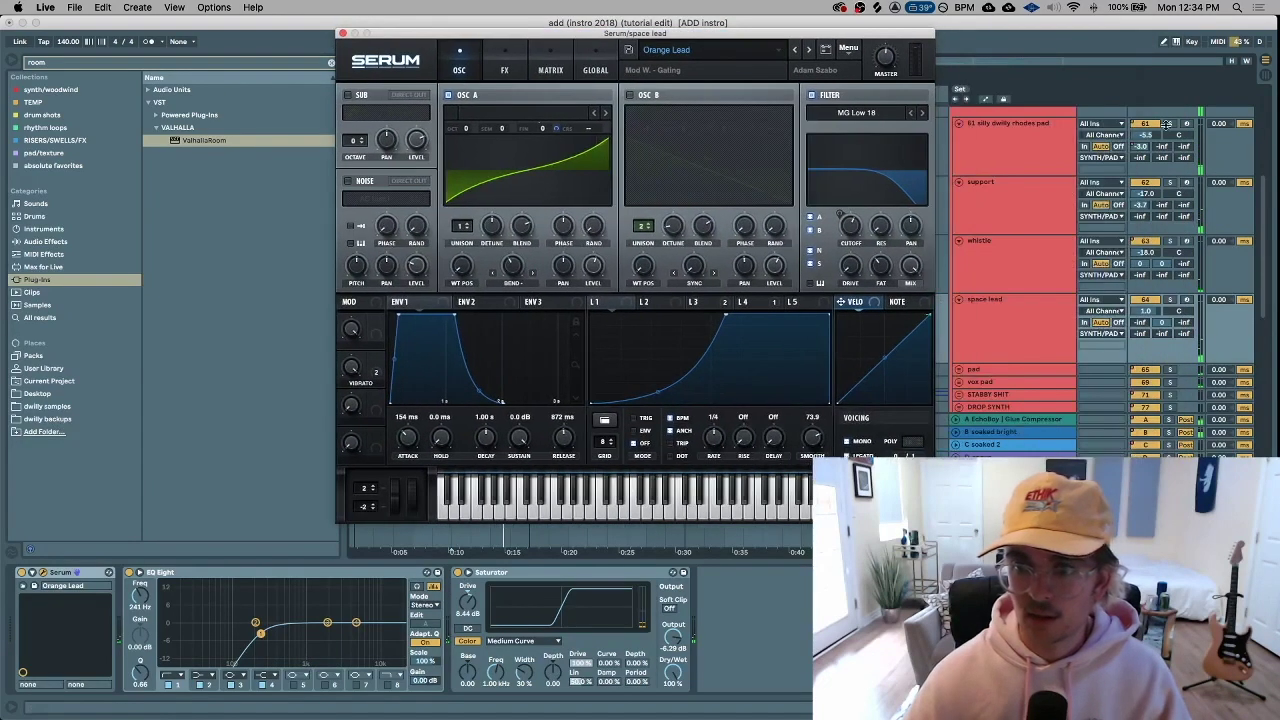
Arm the space lead track and look through the wavetable categories of Serum's oscillator A without choosing another wavetable
{"action": "left_click", "coordinate": [1187, 300]}
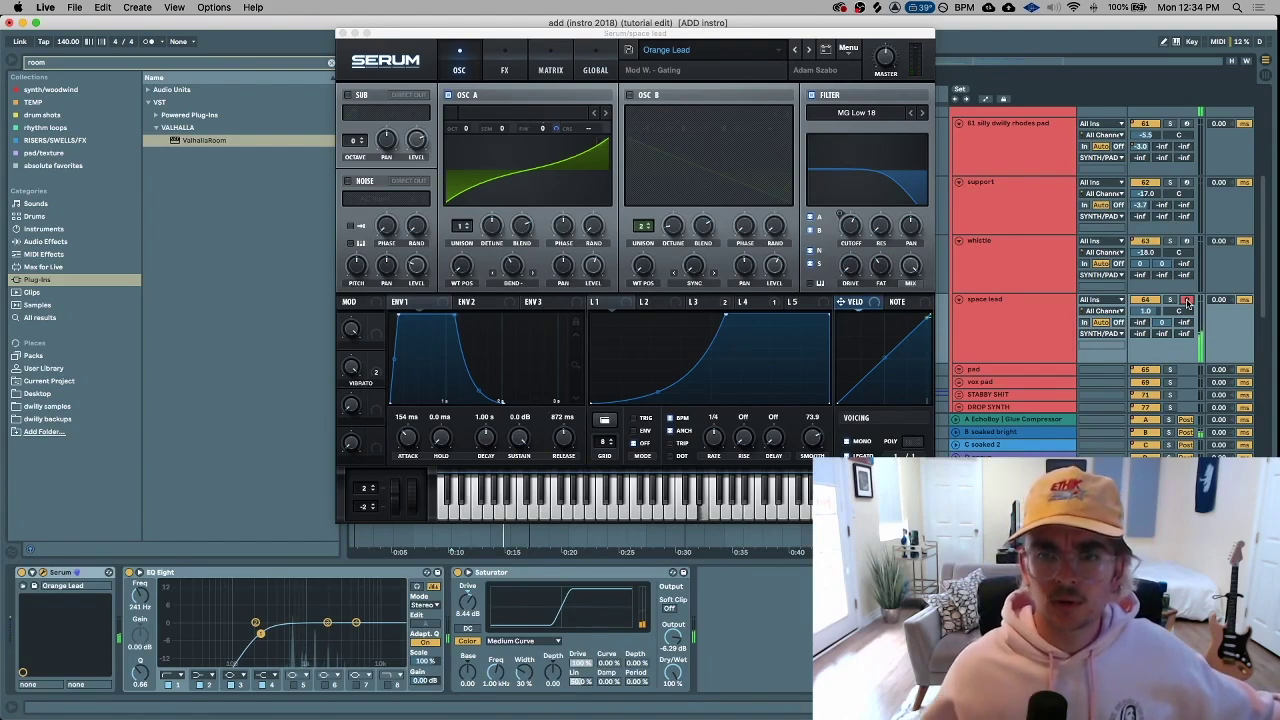
{"action": "left_click", "coordinate": [525, 111]}
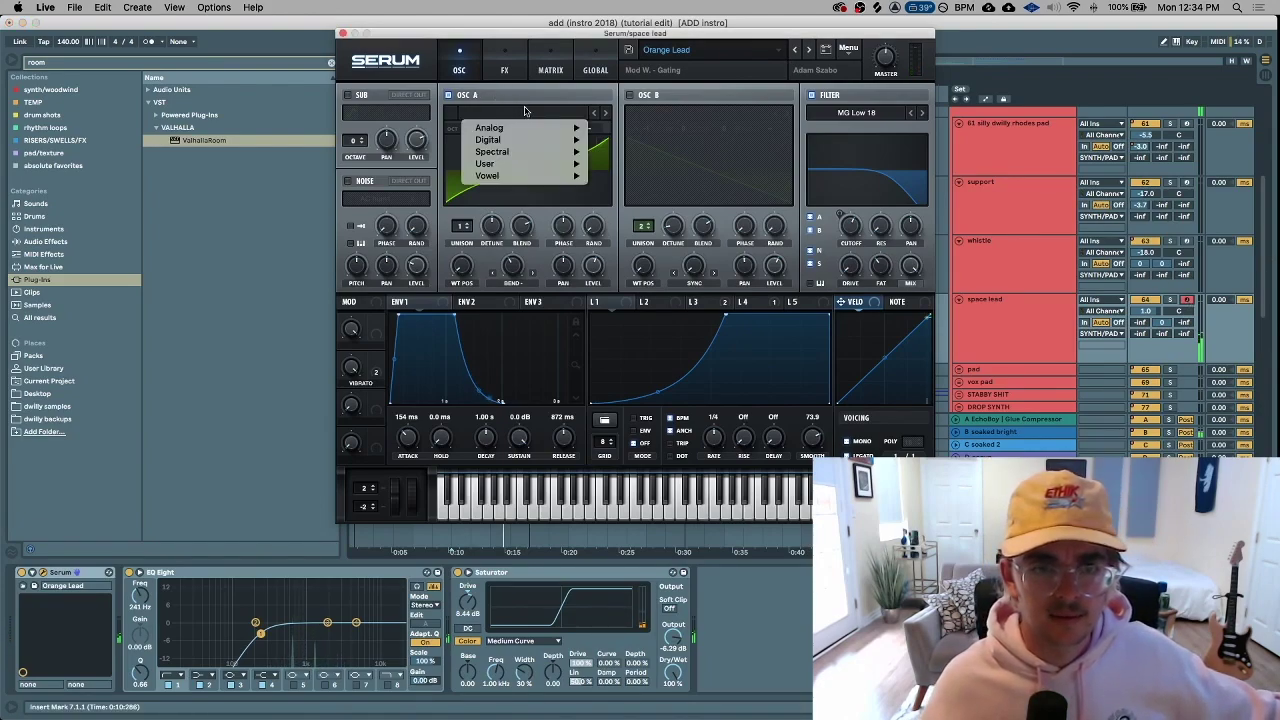
{"action": "left_click", "coordinate": [571, 102]}
{"action": "left_click", "coordinate": [553, 112]}
{"action": "mouse_move", "coordinate": [558, 129]}
{"action": "left_click", "coordinate": [569, 175]}
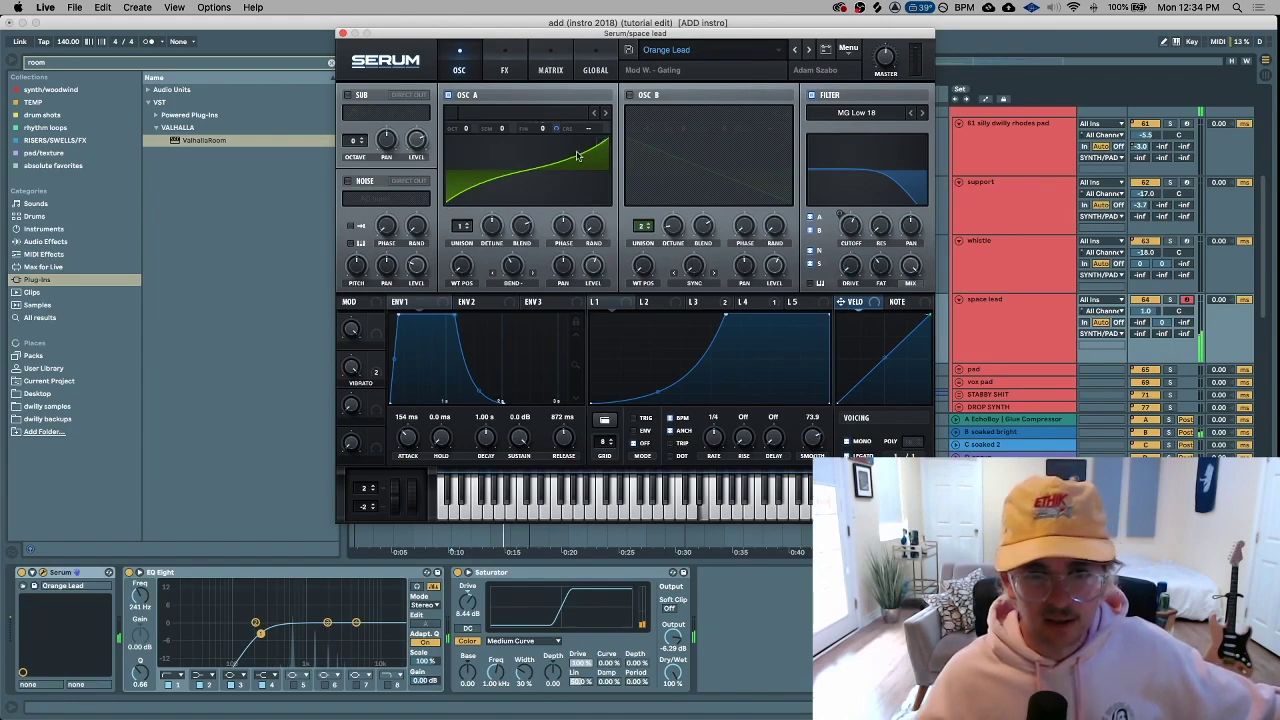
Compare the space lead with Serum's filter bypassed and re-enabled, and close the Serum window
{"action": "left_click", "coordinate": [813, 95]}
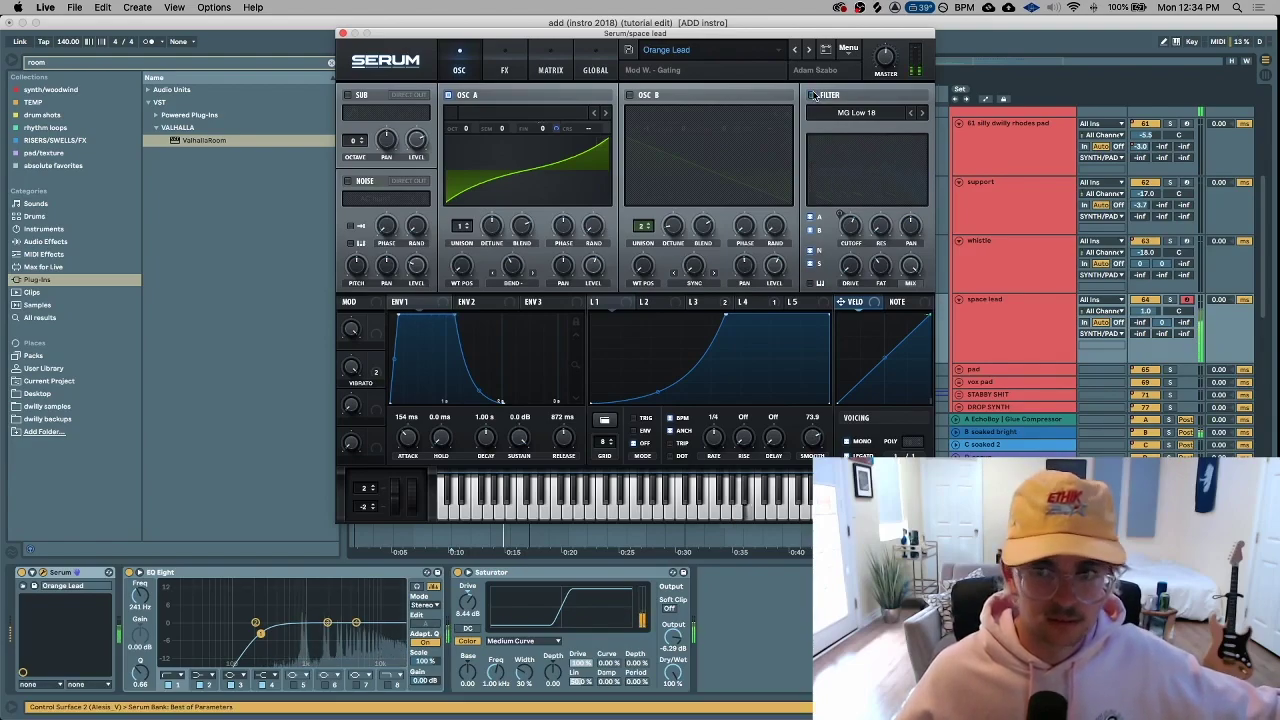
{"action": "left_click", "coordinate": [813, 95]}
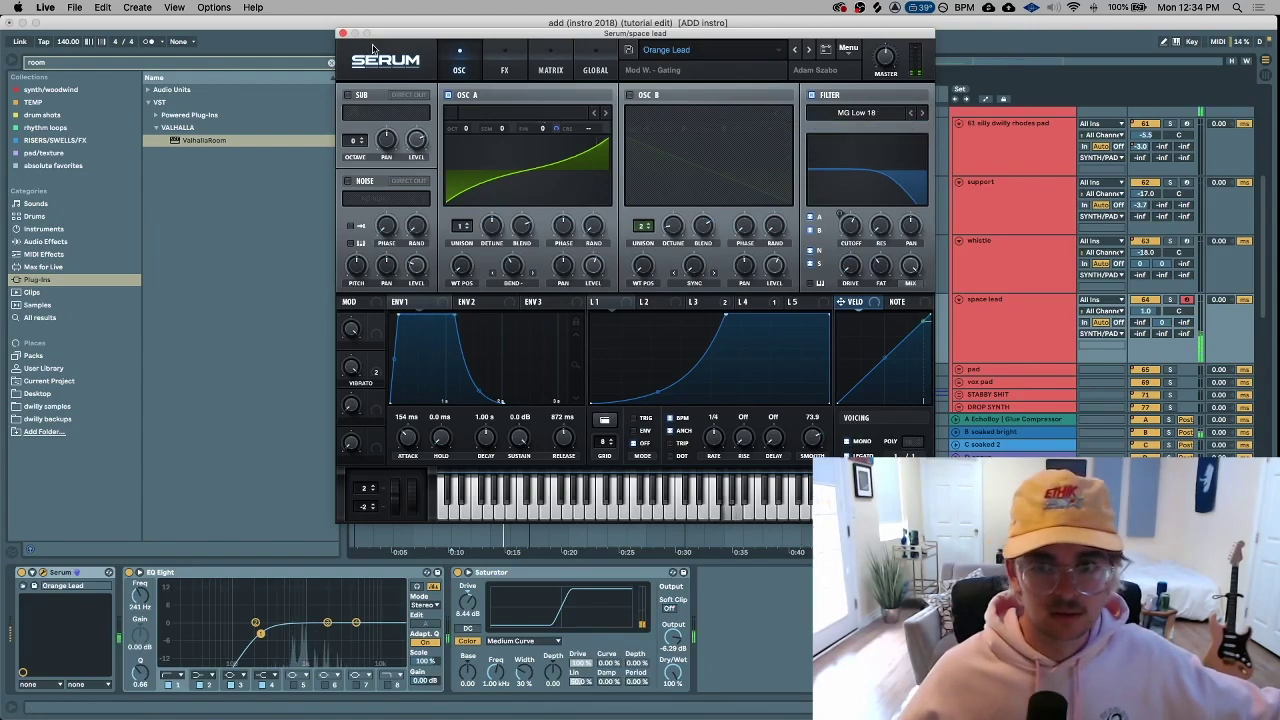
{"action": "left_click", "coordinate": [342, 33]}
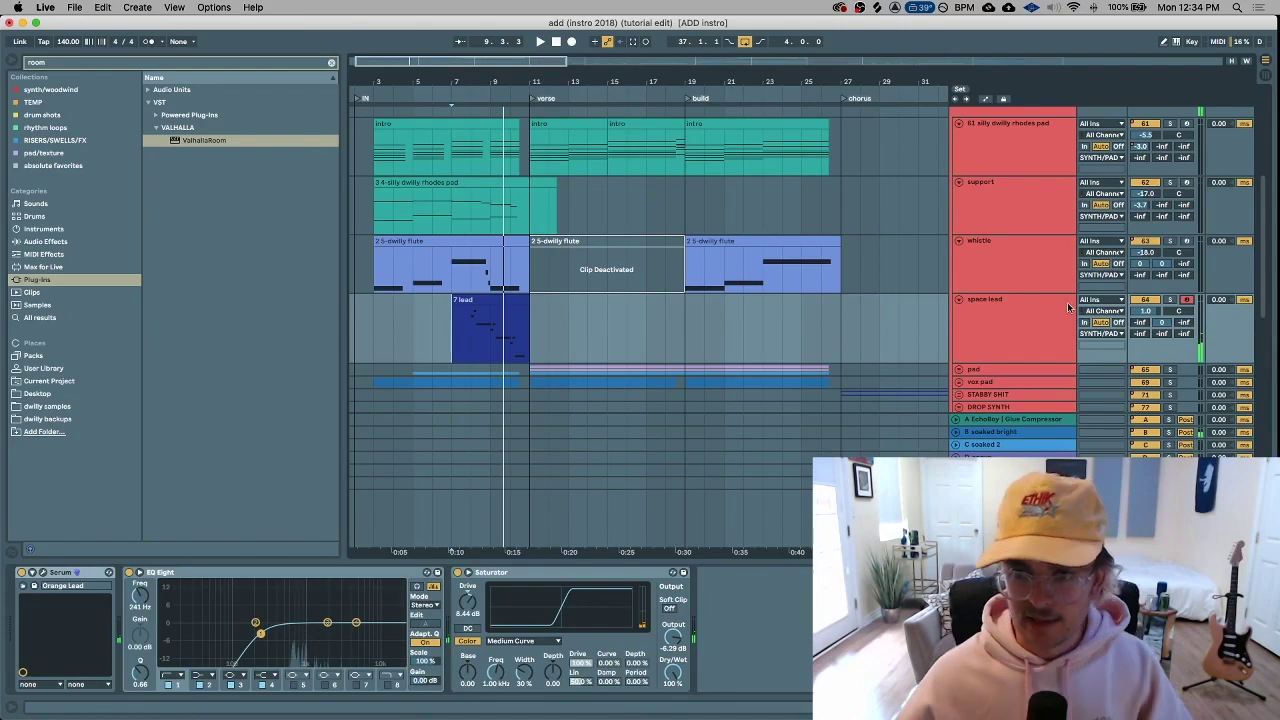
Check the space lead against the B soaked bright return it feeds, and play the lead and the section from bar 11
{"action": "left_click", "coordinate": [1074, 308]}
{"action": "left_click", "coordinate": [1022, 431]}
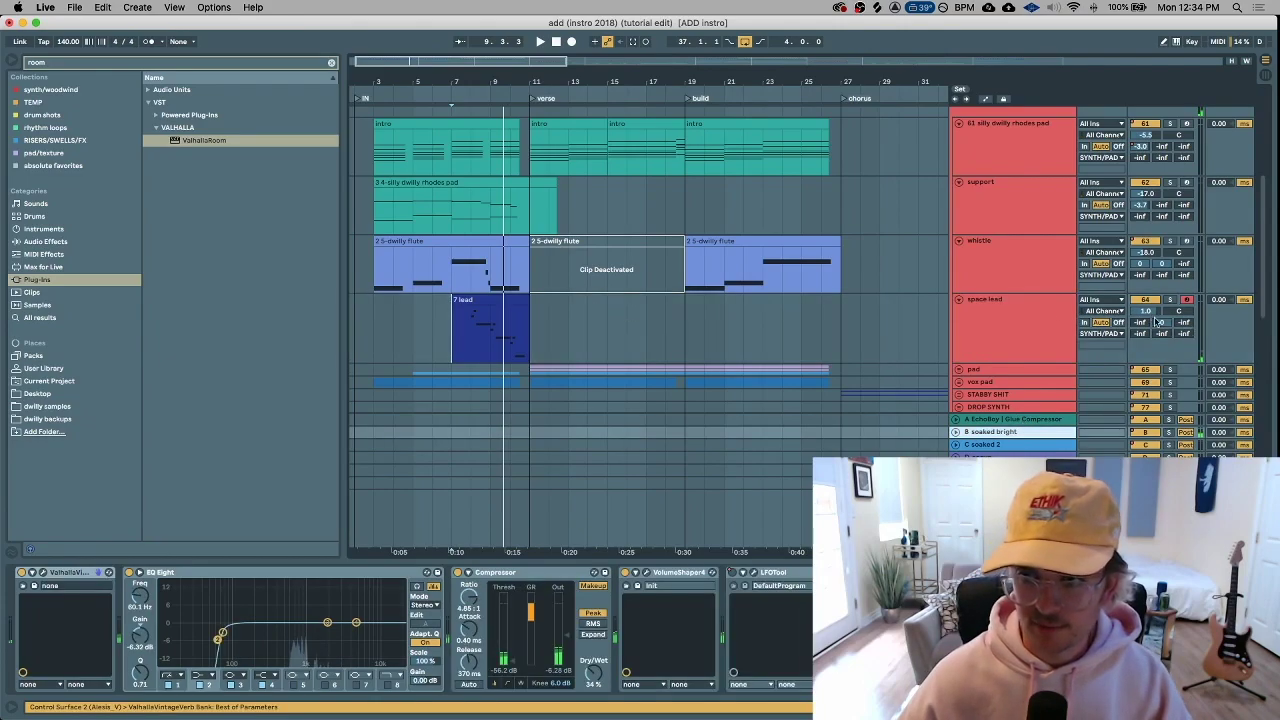
{"action": "left_click", "coordinate": [1171, 300]}
{"action": "key", "text": "space"}
{"action": "left_click", "coordinate": [537, 343]}
{"action": "key", "text": "space"}
{"action": "key", "text": "space"}
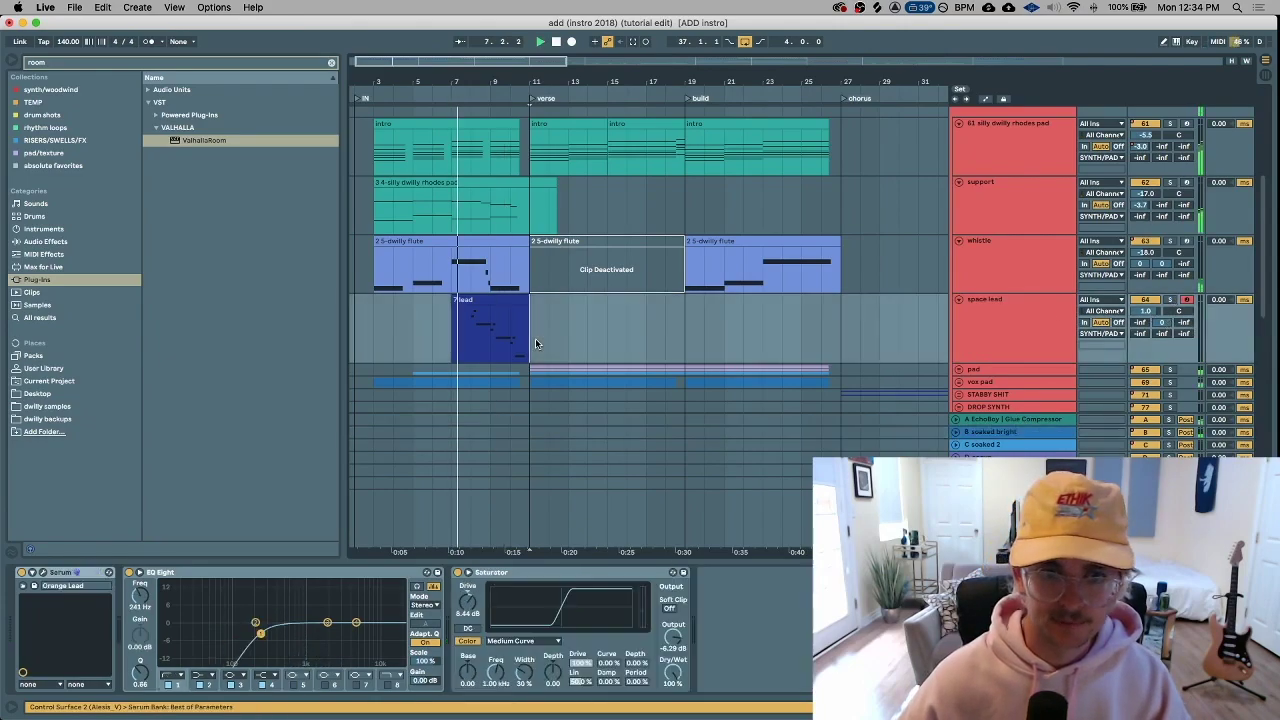
{"action": "scroll", "coordinate": [600, 308], "scroll_direction": "down", "scroll_amount": 2}
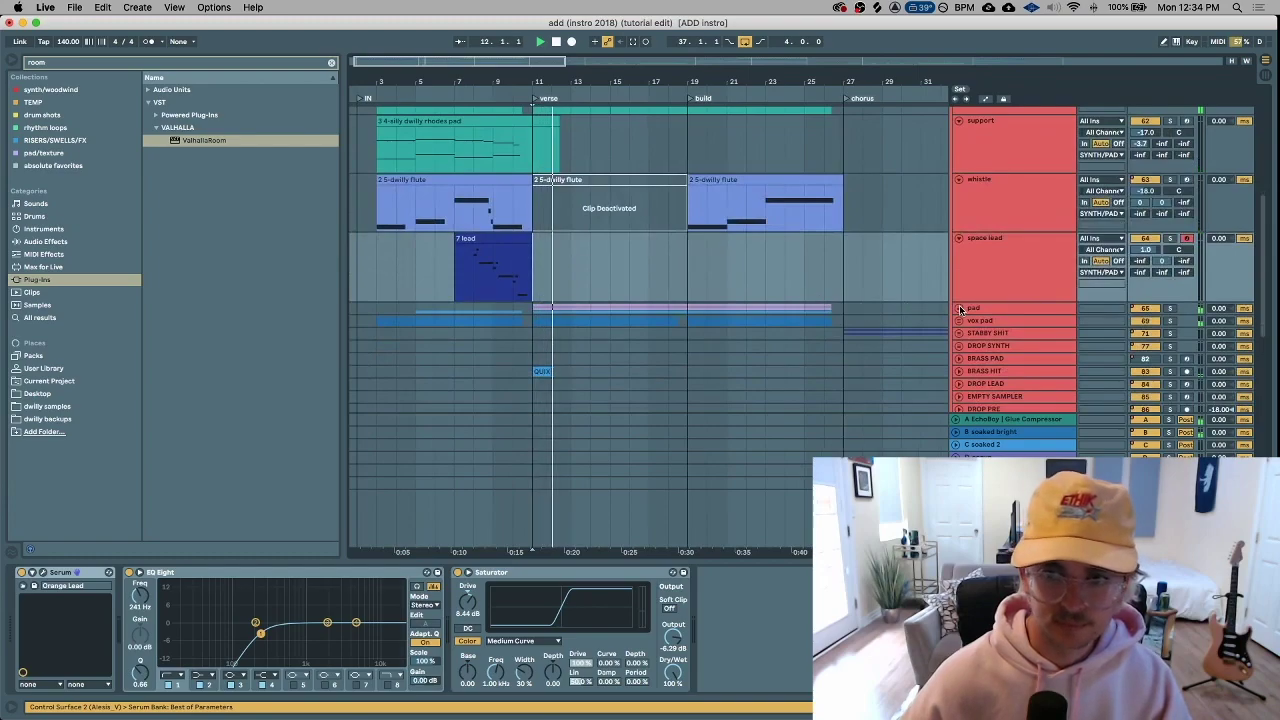
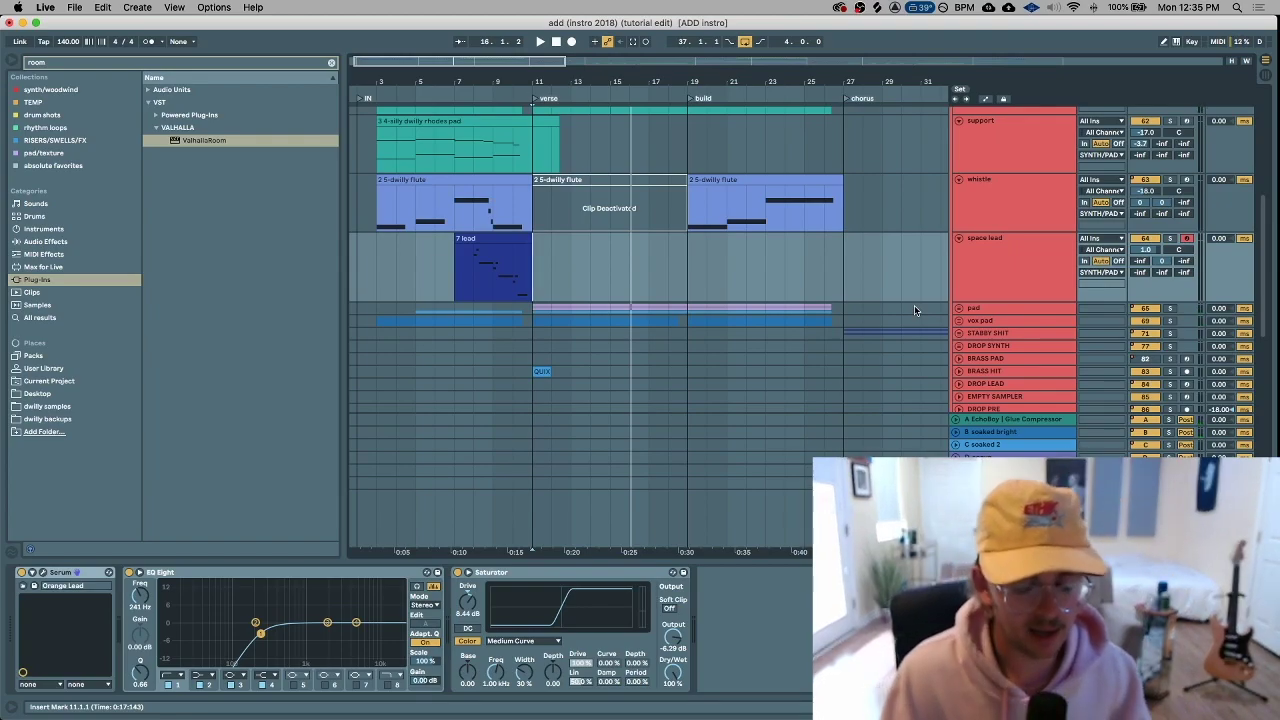
Display return A's devices, clear the browser search, and expand Presets > dwilly presets in the User Library
{"action": "left_click", "coordinate": [1020, 419]}
{"action": "left_click", "coordinate": [86, 368]}
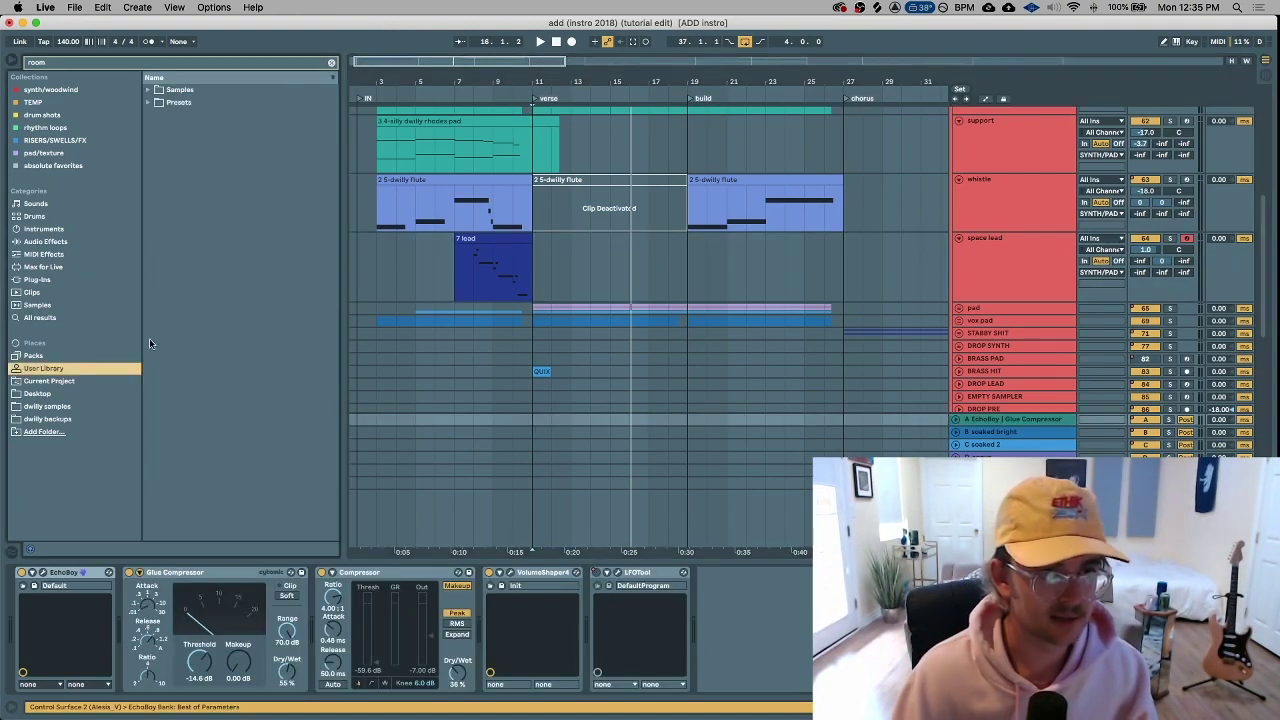
{"action": "left_click", "coordinate": [331, 62]}
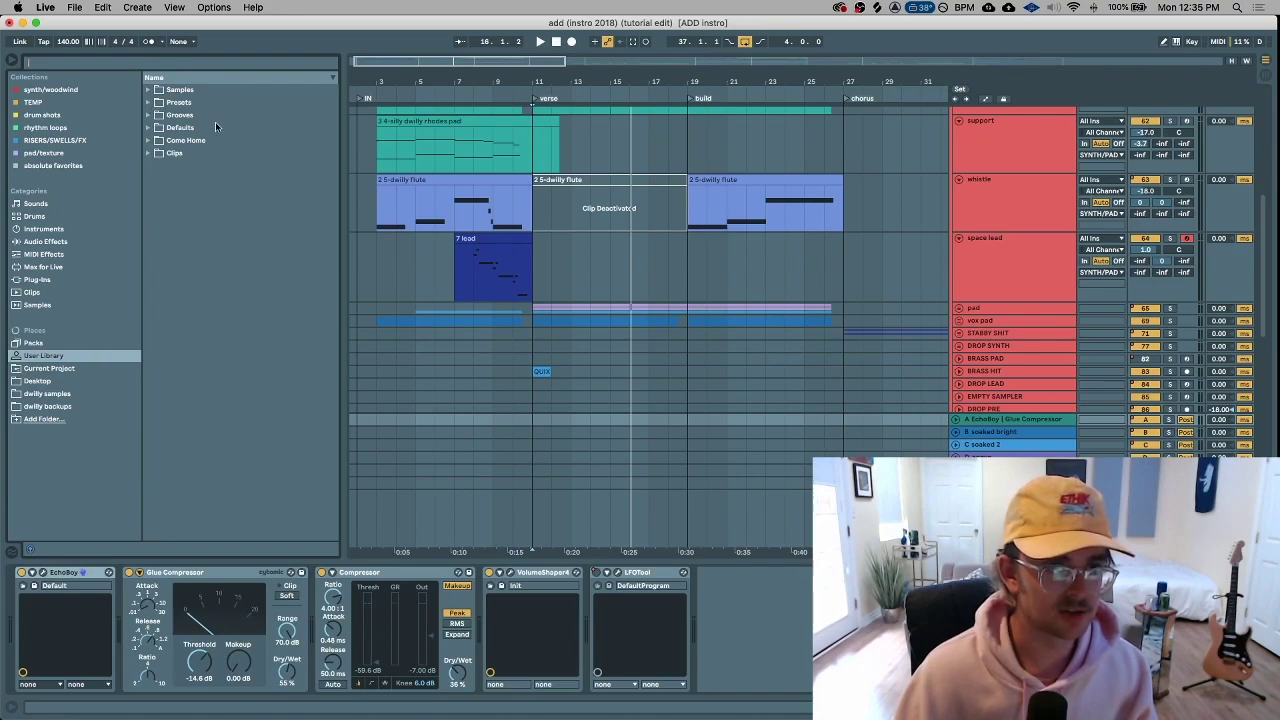
{"action": "left_click", "coordinate": [147, 102]}
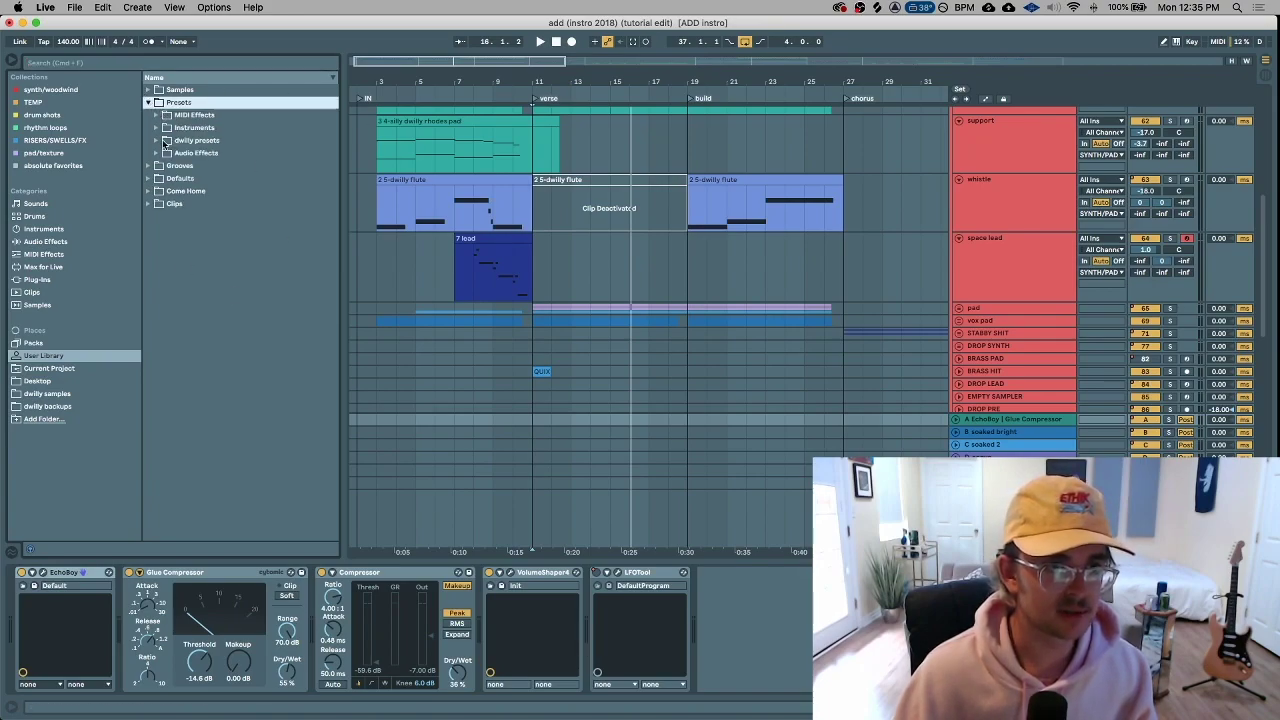
{"action": "left_click", "coordinate": [157, 141]}
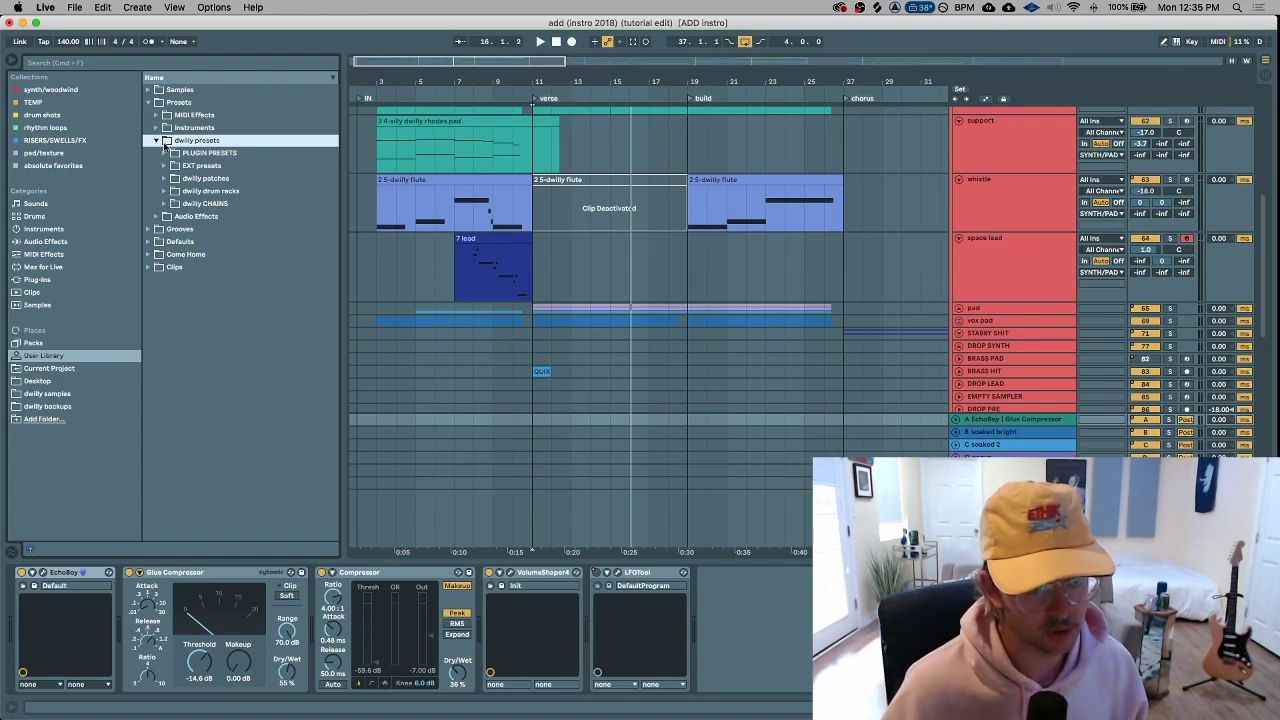
{"action": "left_click", "coordinate": [157, 141]}
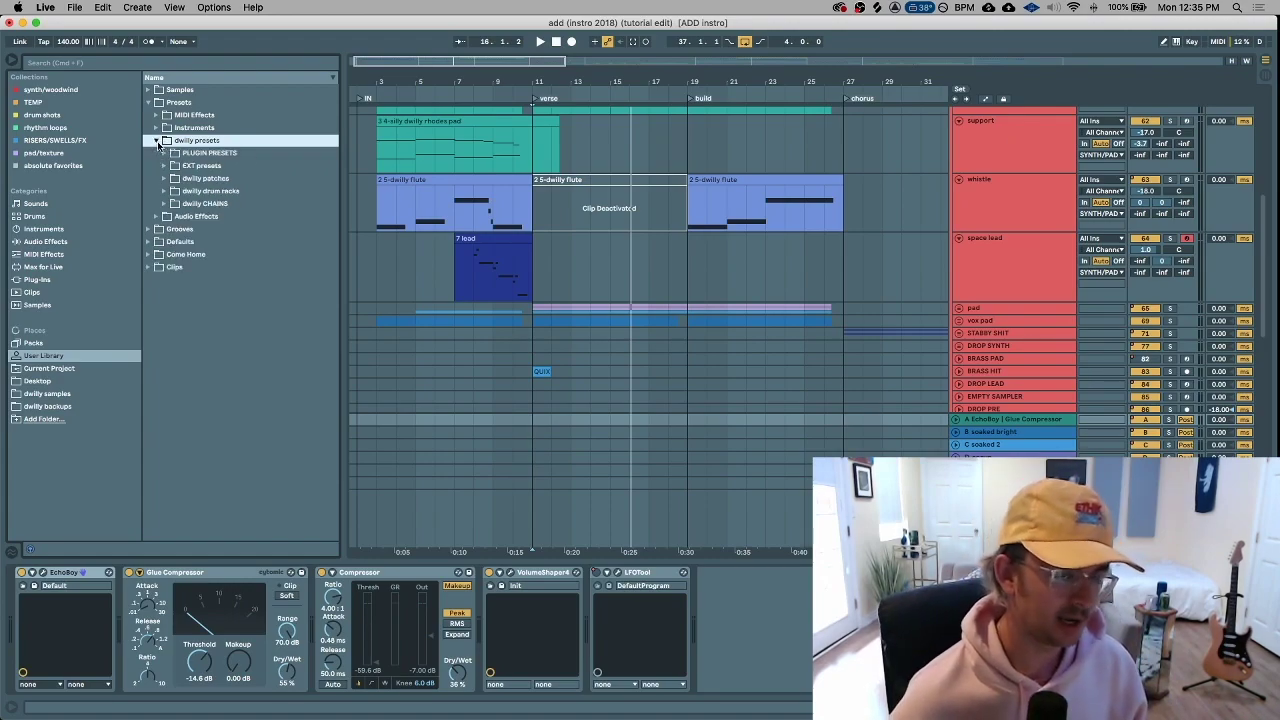
Locate the dwilly presets folder in Finder under Music > Ableton > User Library > Presets, and close the Finder window
{"action": "mouse_move", "coordinate": [225, 717]}
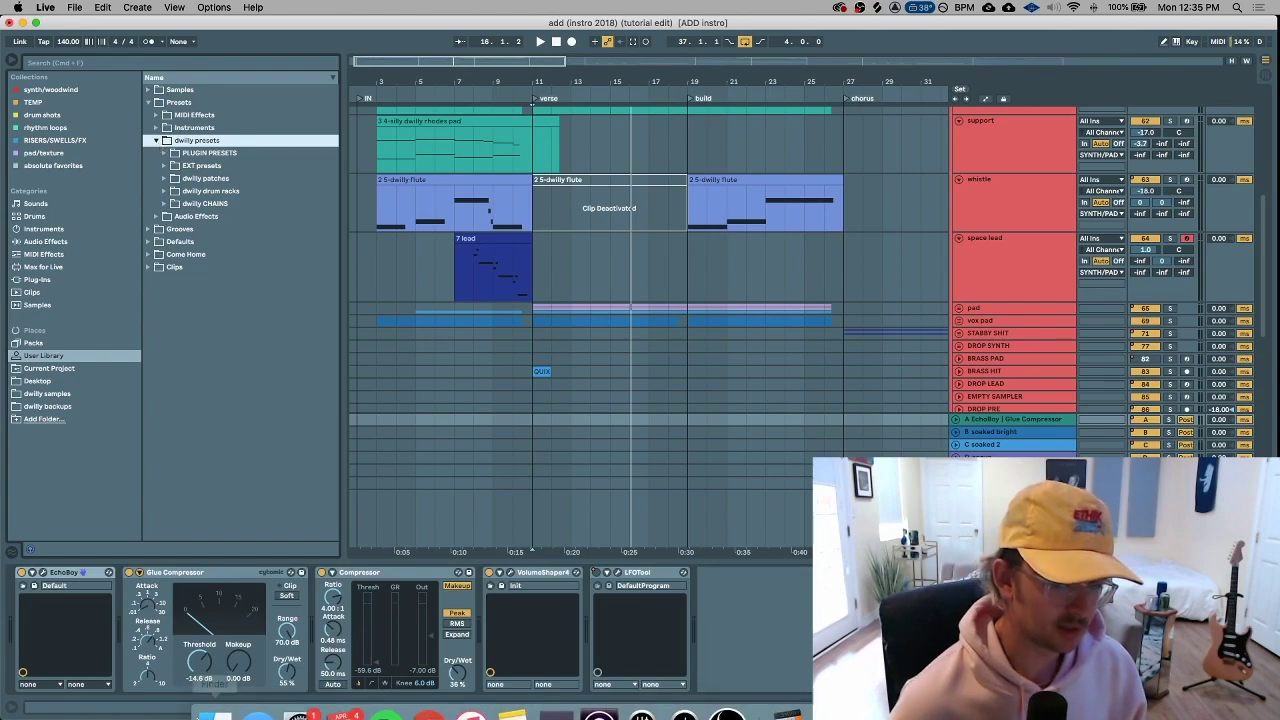
{"action": "left_click", "coordinate": [222, 715]}
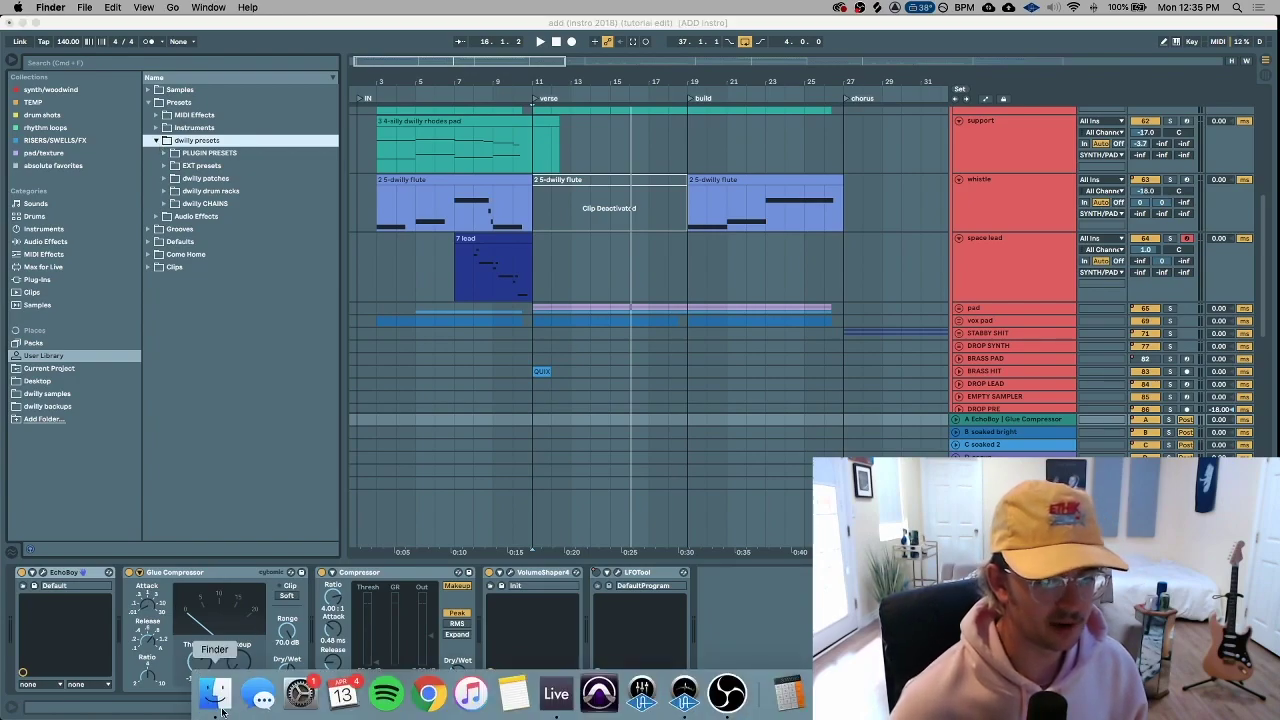
{"action": "left_click", "coordinate": [271, 372]}
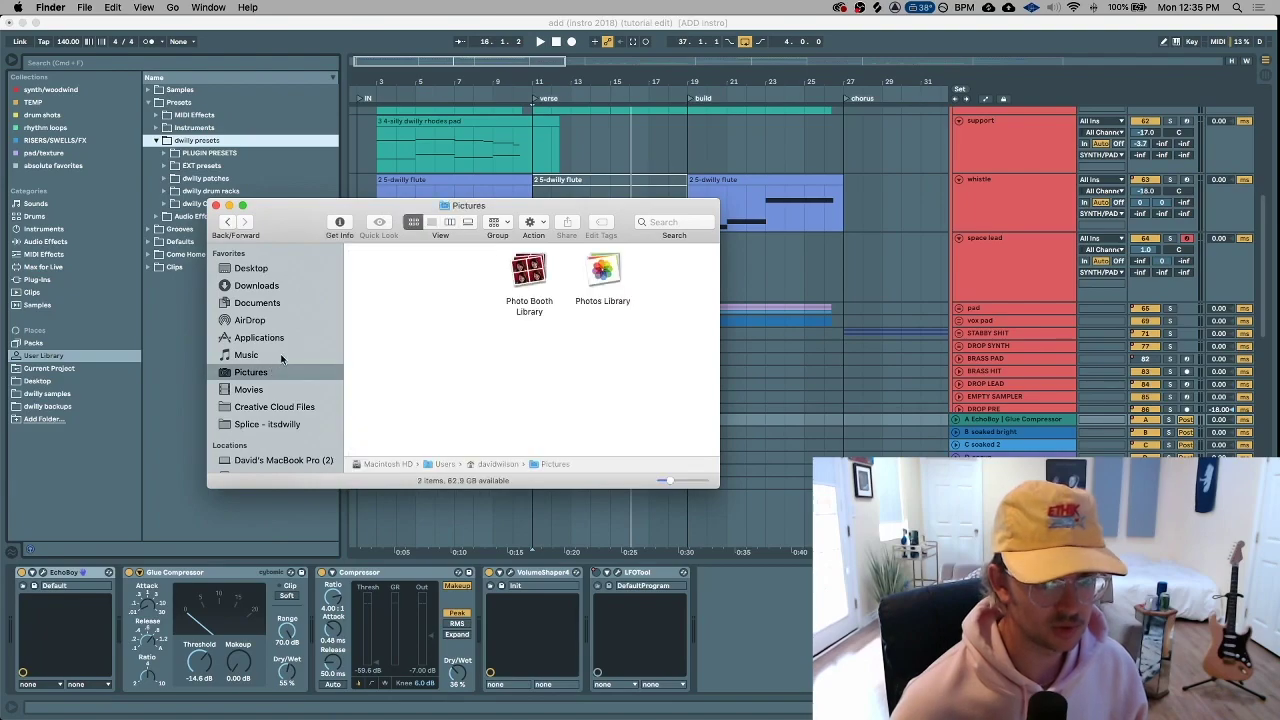
{"action": "left_click", "coordinate": [283, 357]}
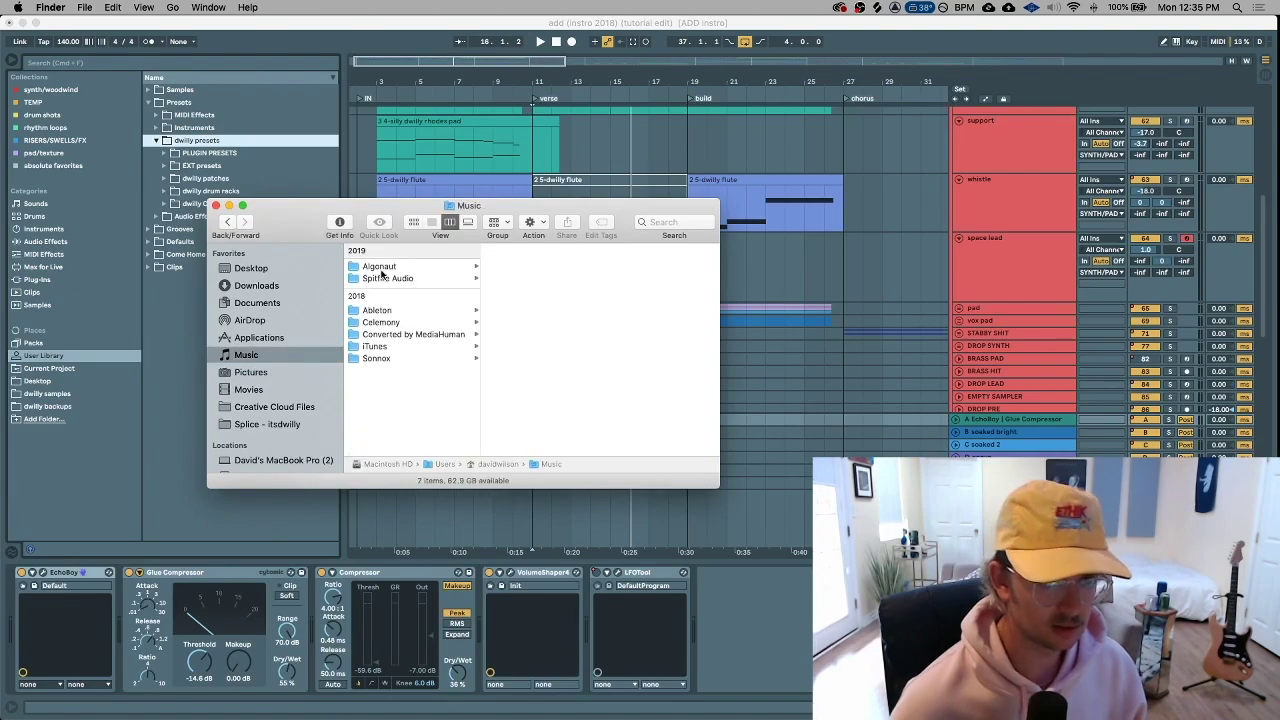
{"action": "left_click", "coordinate": [428, 312]}
{"action": "left_click", "coordinate": [577, 323]}
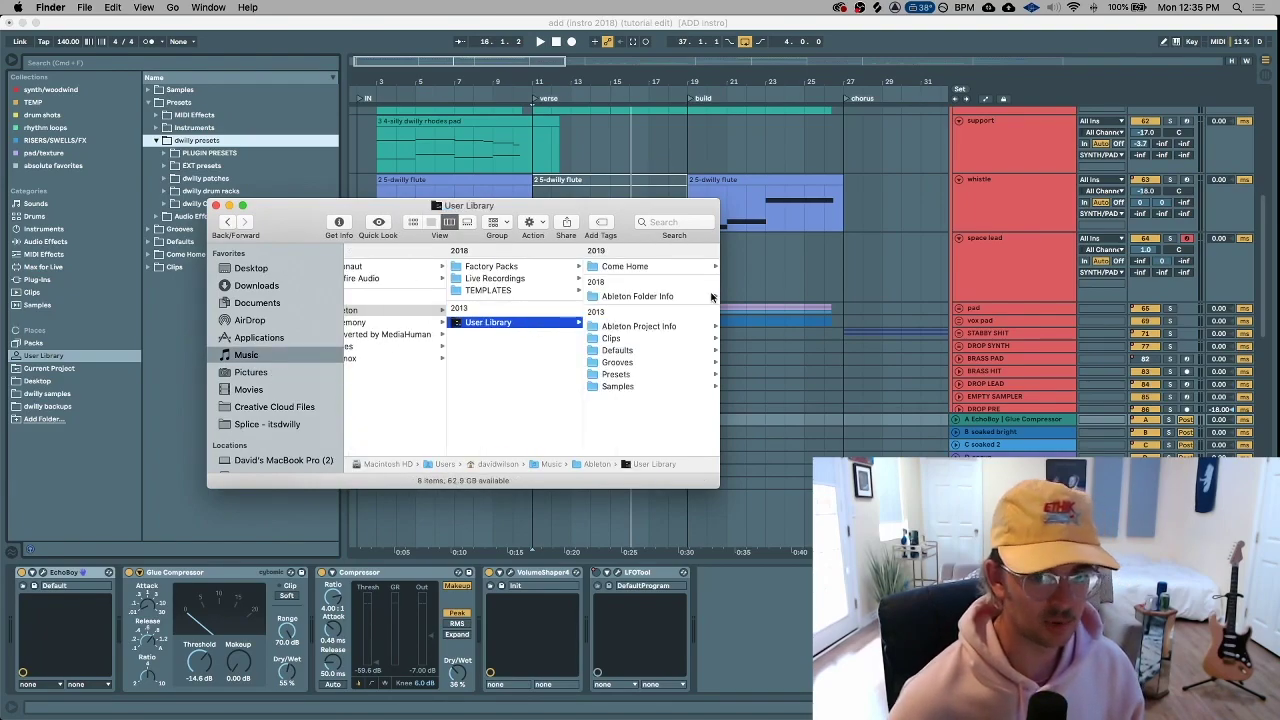
{"action": "left_click", "coordinate": [673, 376]}
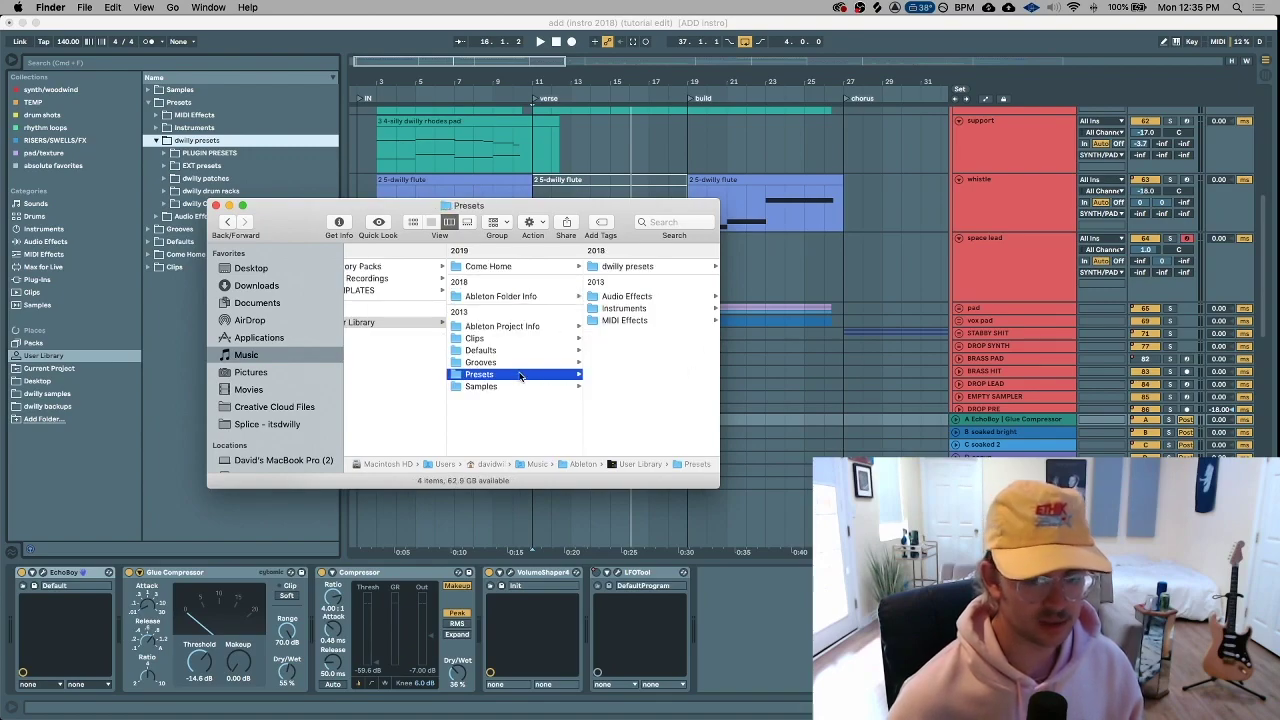
{"action": "right_click", "coordinate": [620, 371]}
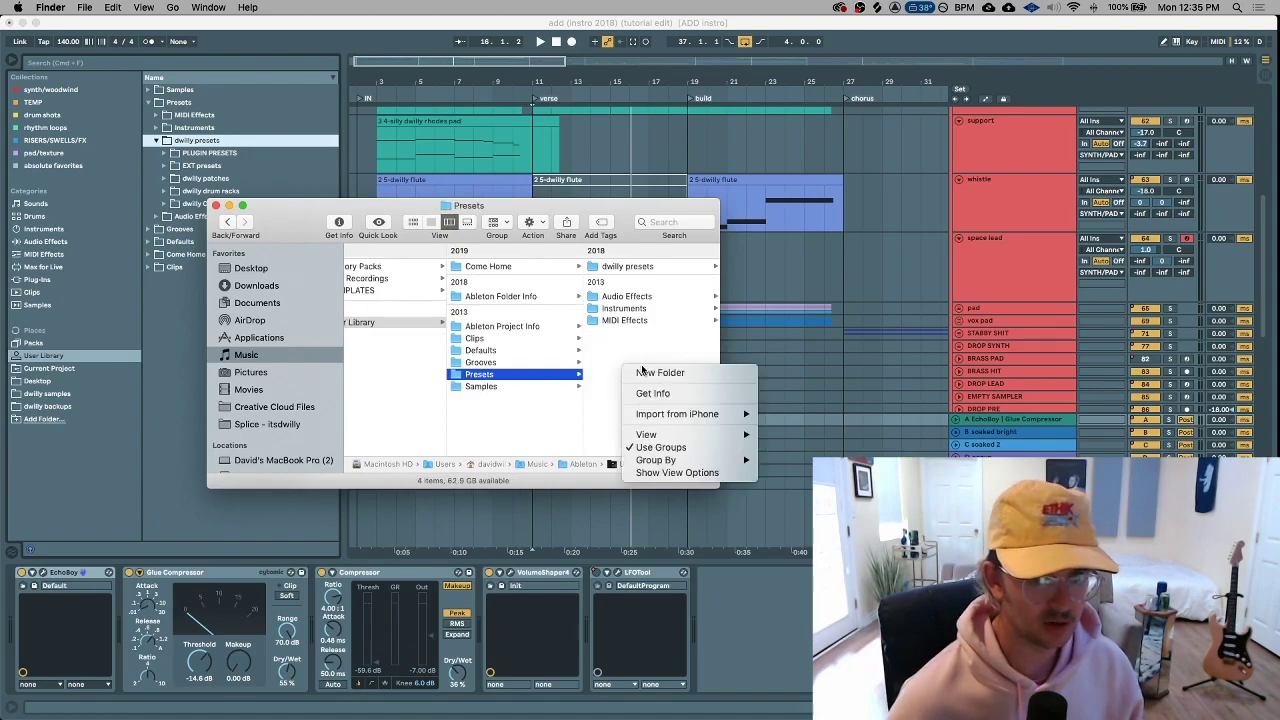
{"action": "left_click", "coordinate": [639, 344]}
{"action": "left_click", "coordinate": [665, 270]}
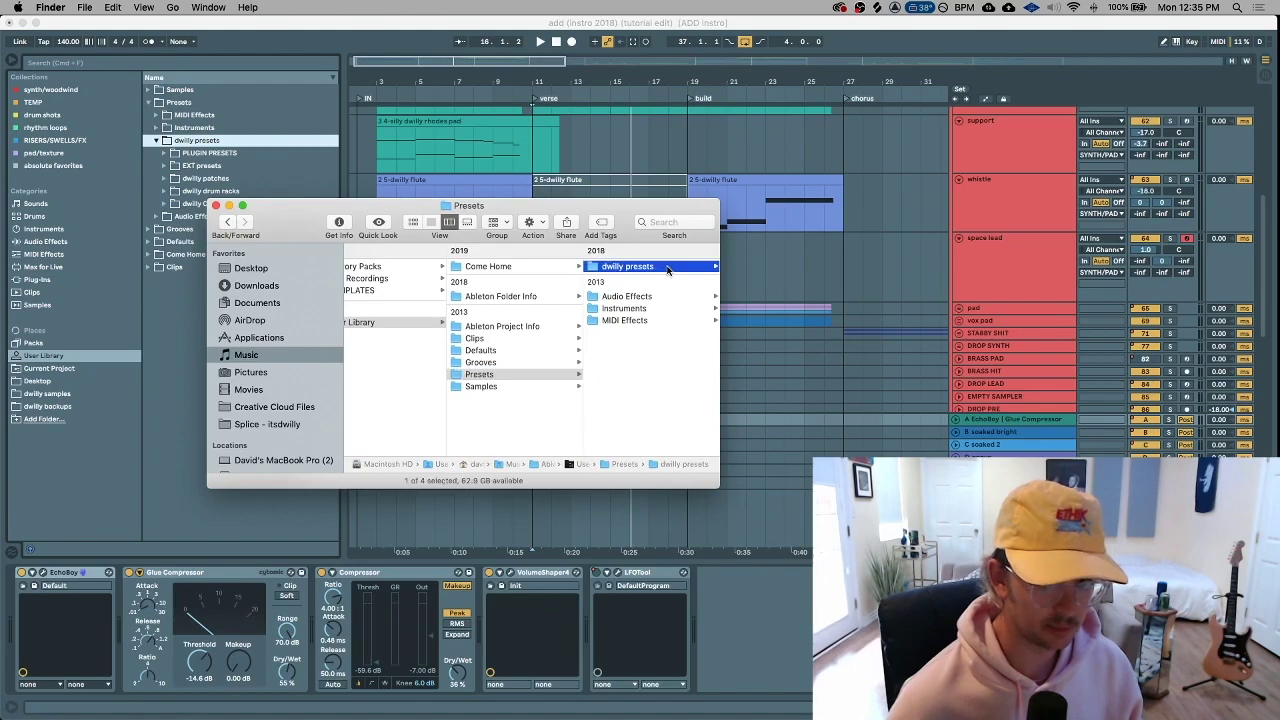
{"action": "left_click", "coordinate": [216, 206]}
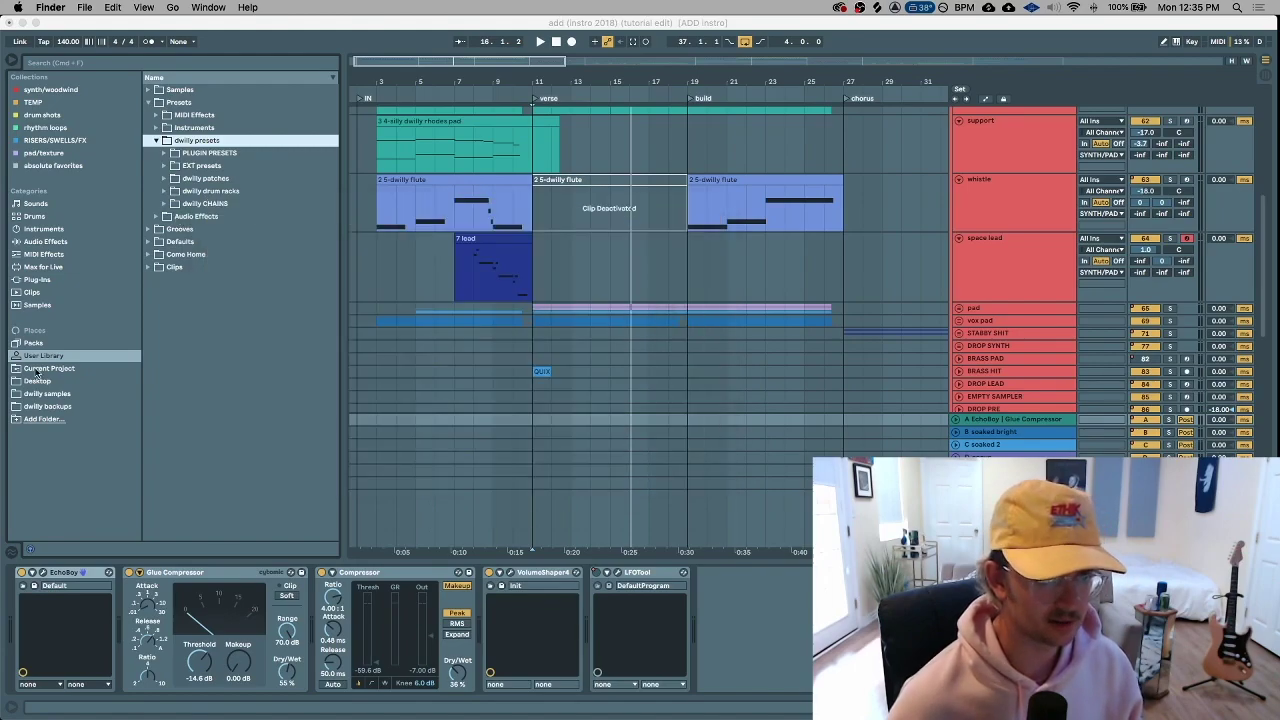
Return to Live's User Library and browse the dwilly patches, dwilly drum racks and dwilly CHAINS folders
{"action": "left_click", "coordinate": [94, 370]}
{"action": "left_click", "coordinate": [84, 370]}
{"action": "left_click", "coordinate": [73, 356]}
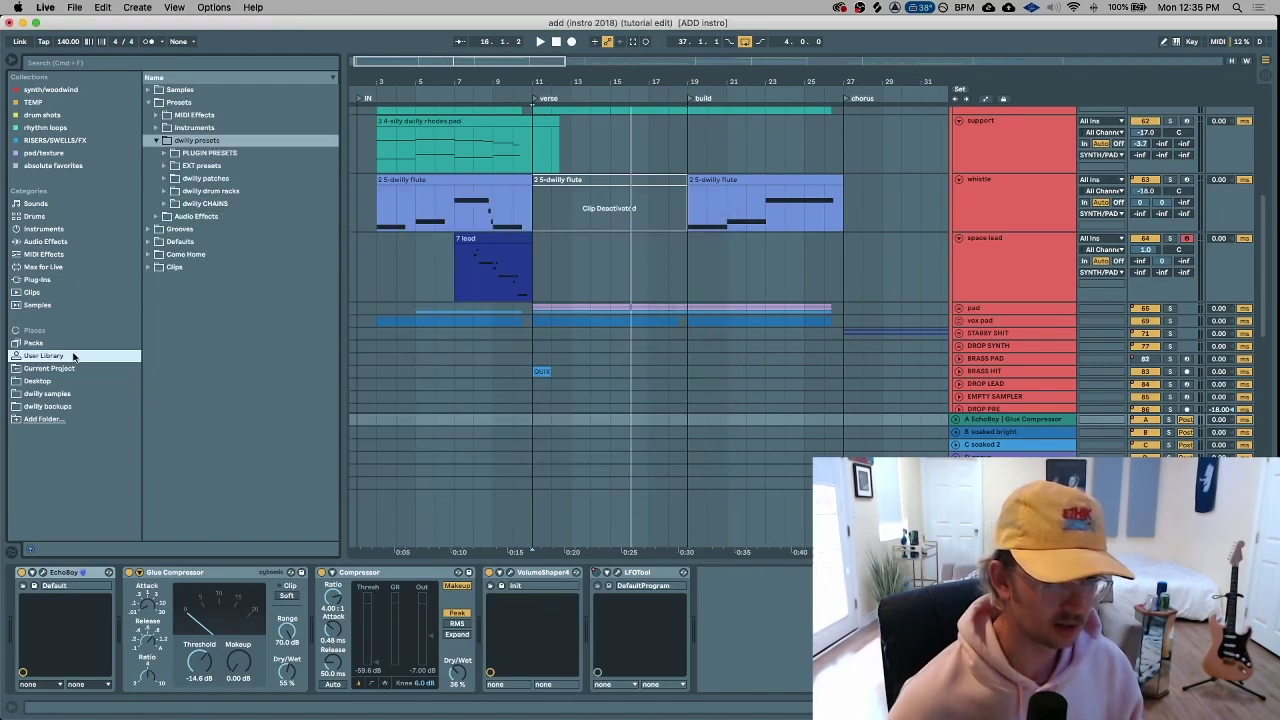
{"action": "left_click", "coordinate": [147, 141]}
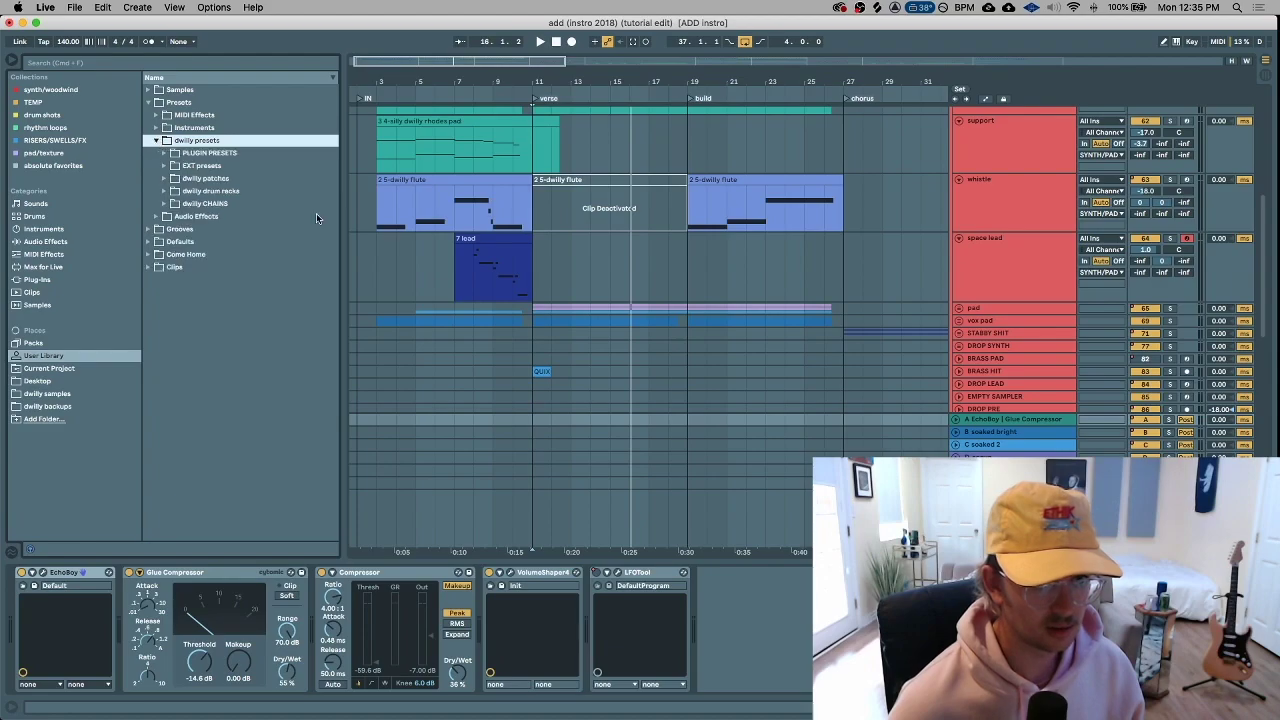
{"action": "left_click", "coordinate": [165, 179]}
{"action": "left_click", "coordinate": [165, 179]}
{"action": "left_click", "coordinate": [165, 191]}
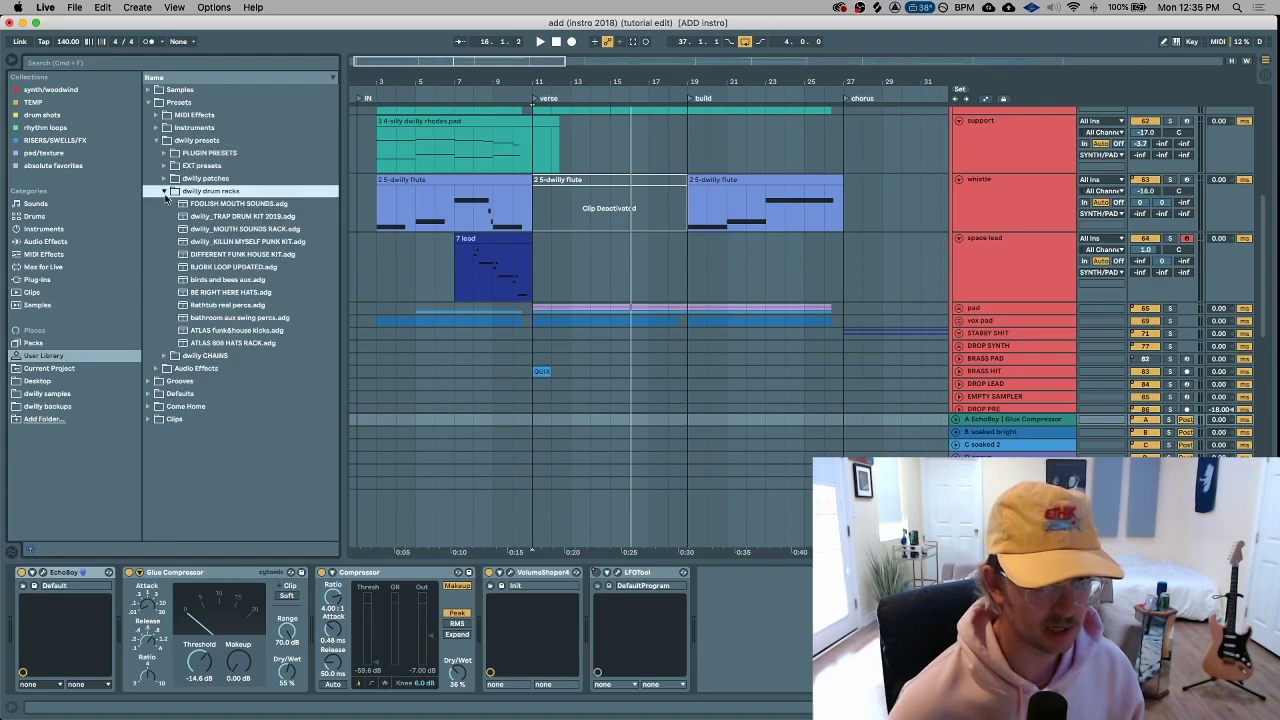
{"action": "left_click", "coordinate": [165, 191]}
{"action": "left_click", "coordinate": [165, 204]}
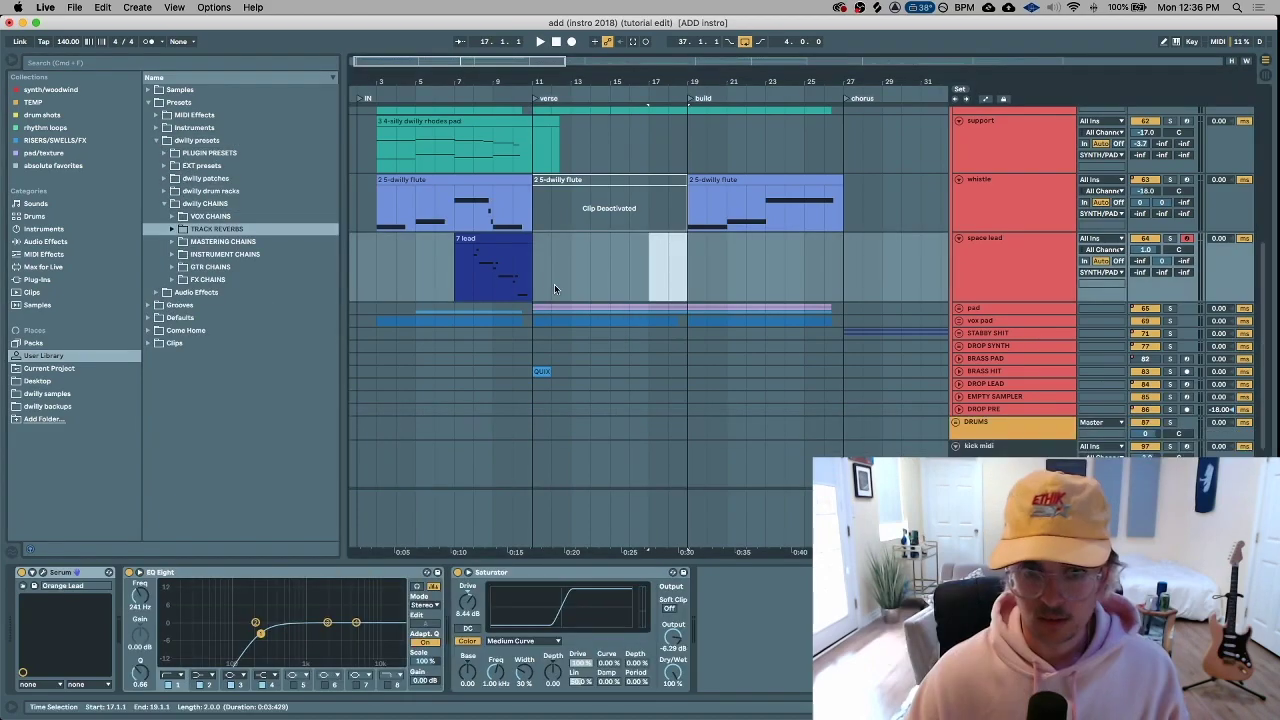
Play the soloed pad group from bar 11 and unfold it to show its Serum and voice tracks
{"action": "scroll", "coordinate": [1021, 300], "scroll_direction": "down", "scroll_amount": 2}
{"action": "key", "text": "space"}
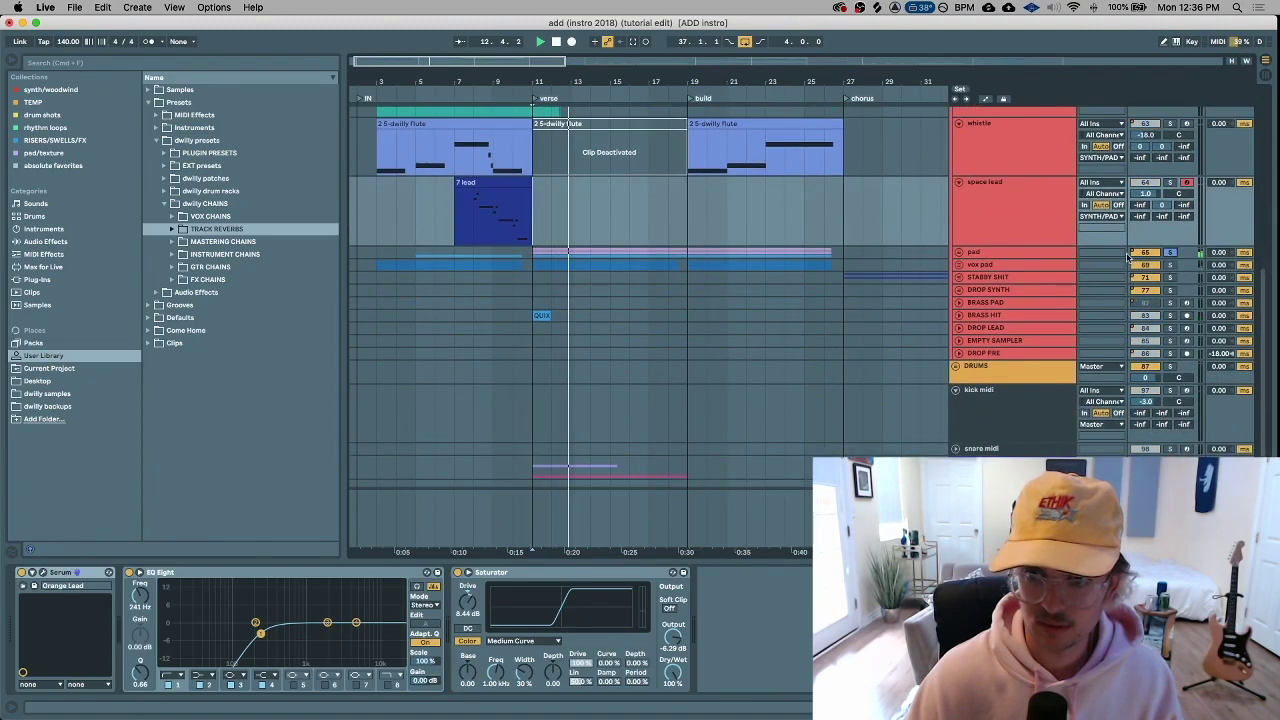
{"action": "left_click", "coordinate": [958, 252]}
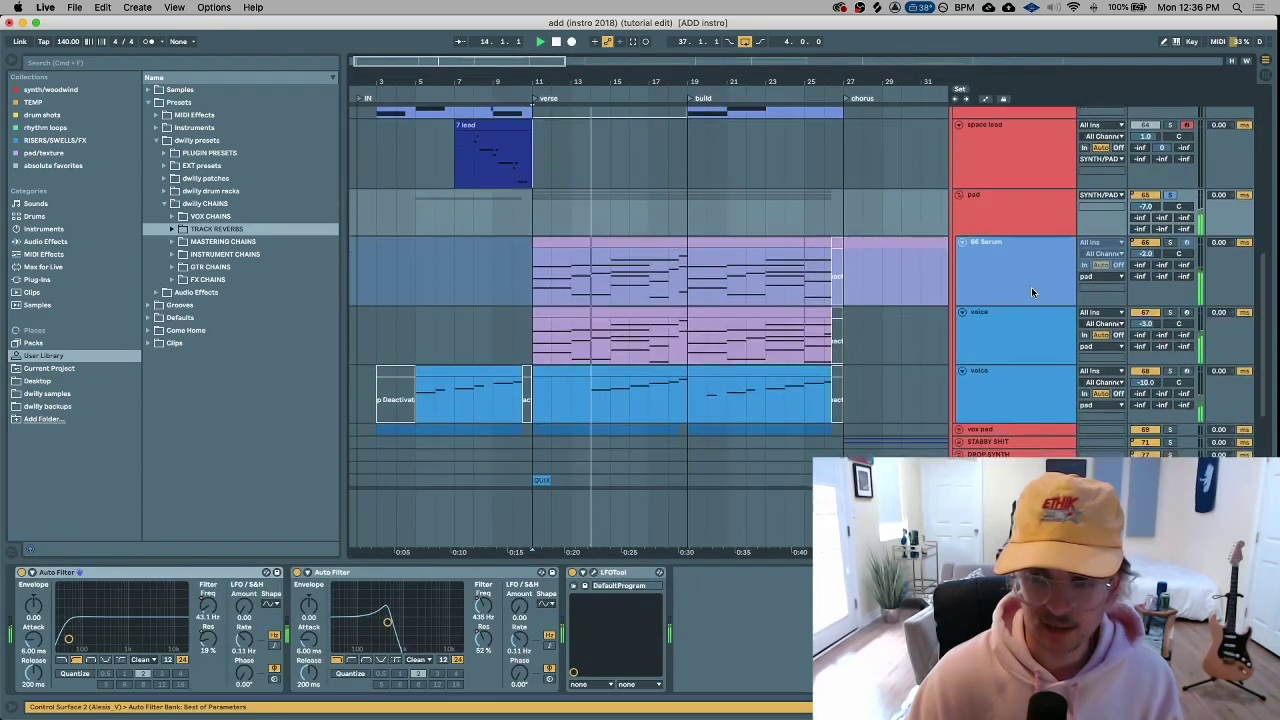
Look at the devices of the 66 Serum and voice tracks, and display the pad group's Auto Filter and LFOTool devices
{"action": "left_click", "coordinate": [1031, 288]}
{"action": "left_click", "coordinate": [1017, 325]}
{"action": "left_click", "coordinate": [1023, 280]}
{"action": "scroll", "coordinate": [1018, 287], "scroll_direction": "down", "scroll_amount": 1}
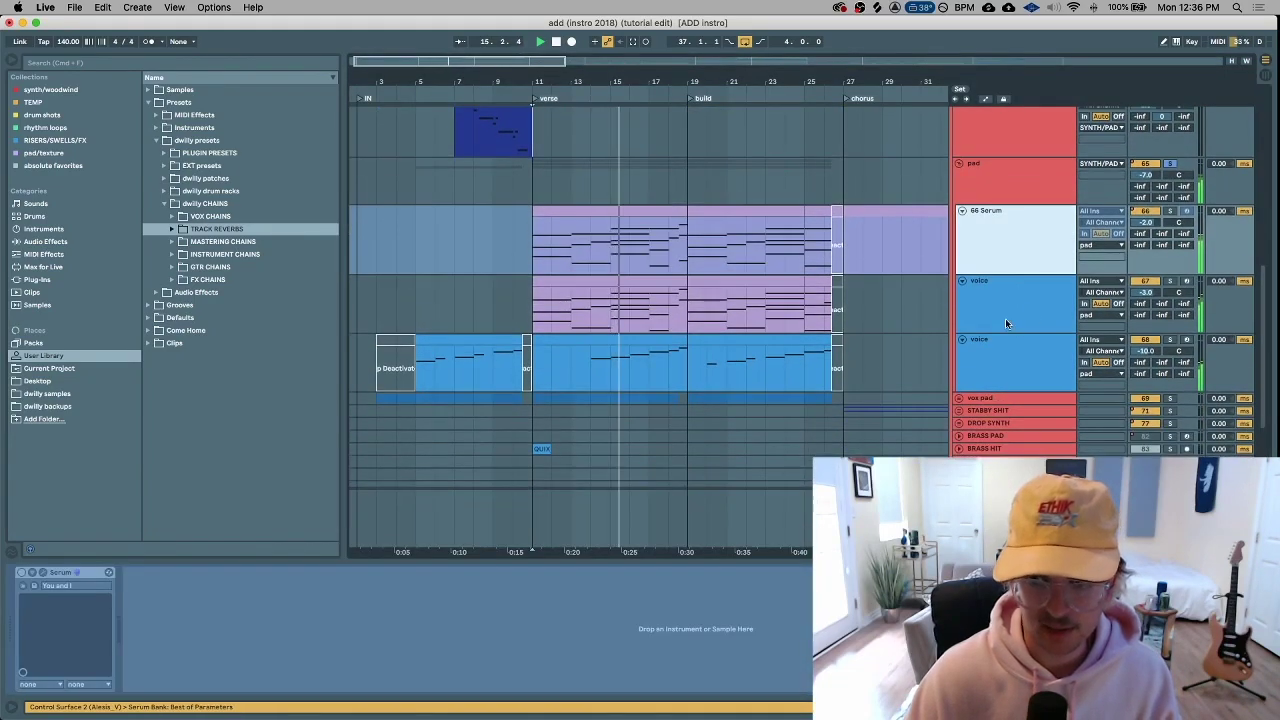
{"action": "scroll", "coordinate": [1041, 305], "scroll_direction": "up", "scroll_amount": 1}
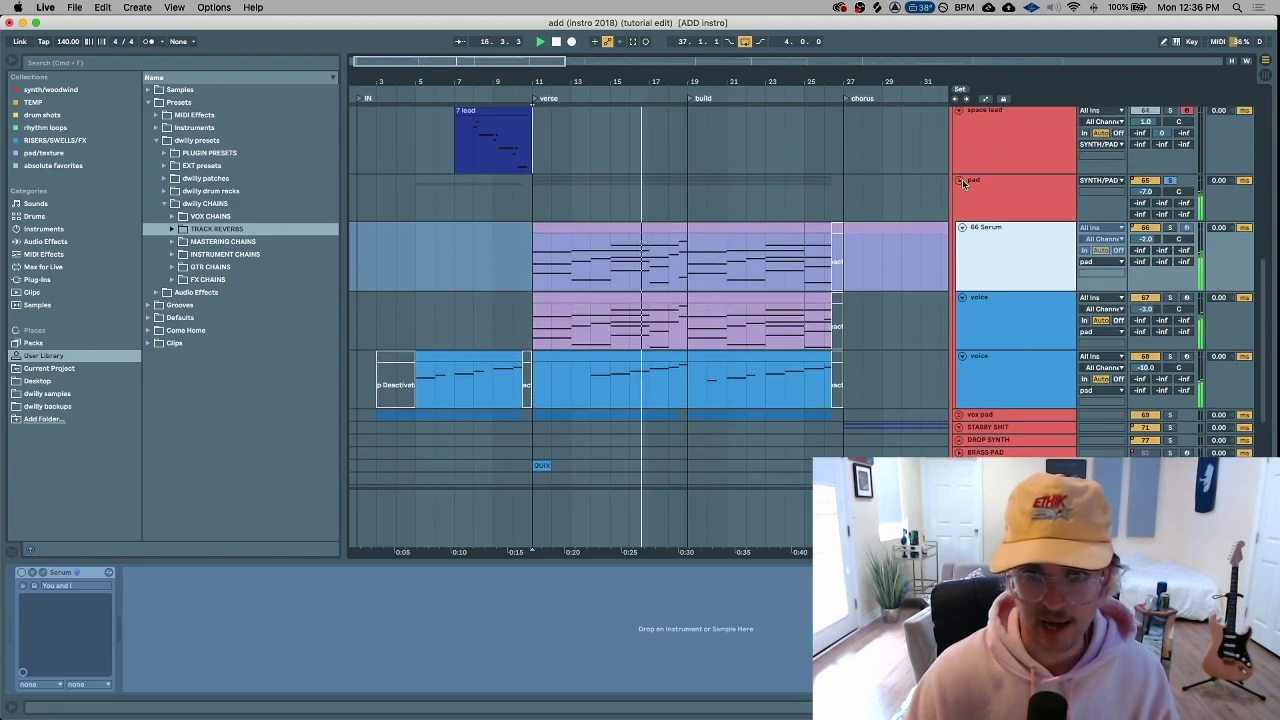
{"action": "left_click", "coordinate": [1011, 204]}
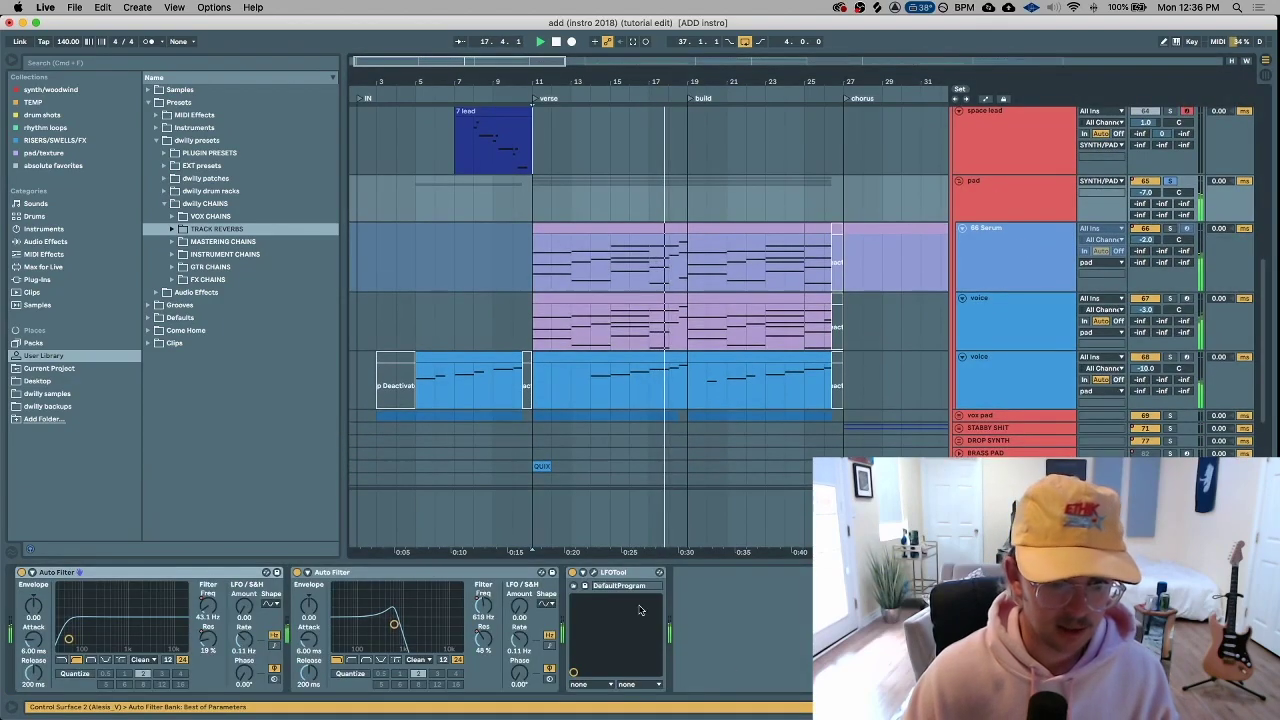
Show automation in the arrangement and examine the pad group's Auto Filter frequency curve from bar 11 to 27
{"action": "key", "text": "a"}
{"action": "left_click_drag", "start_coordinate": [542, 192], "coordinate": [846, 197]}
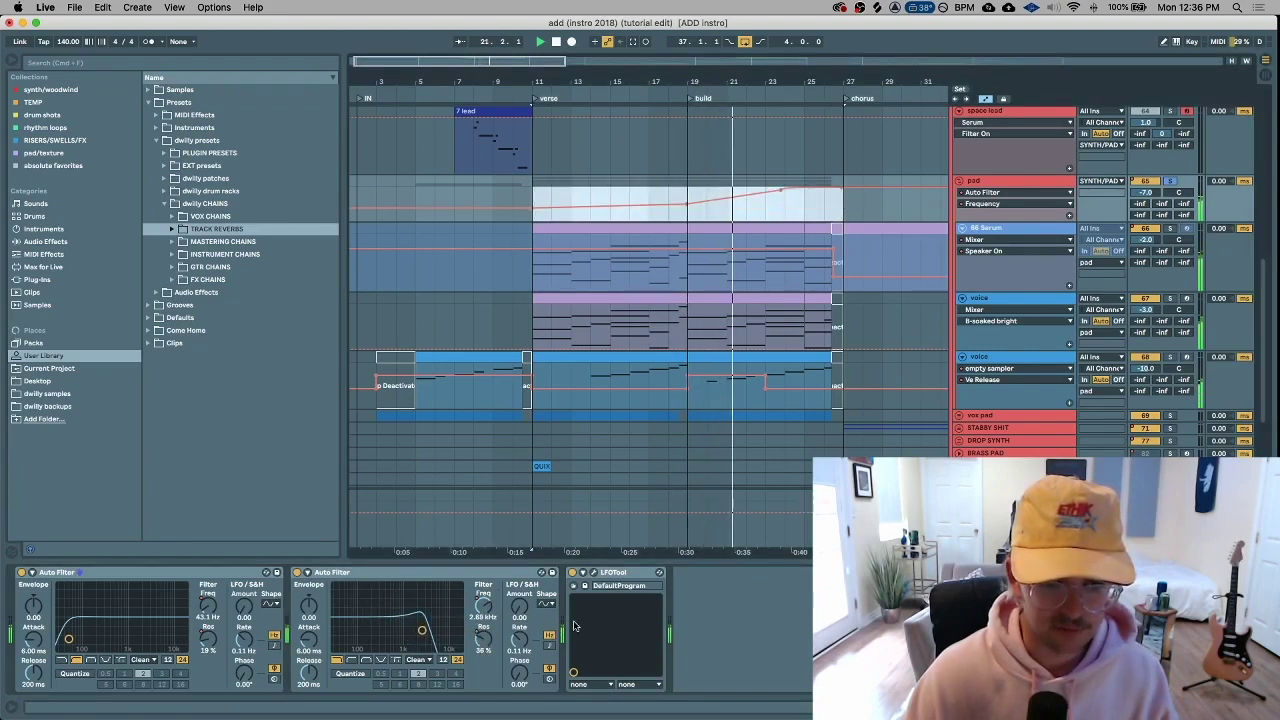
{"action": "left_click_drag", "start_coordinate": [535, 190], "coordinate": [535, 199]}
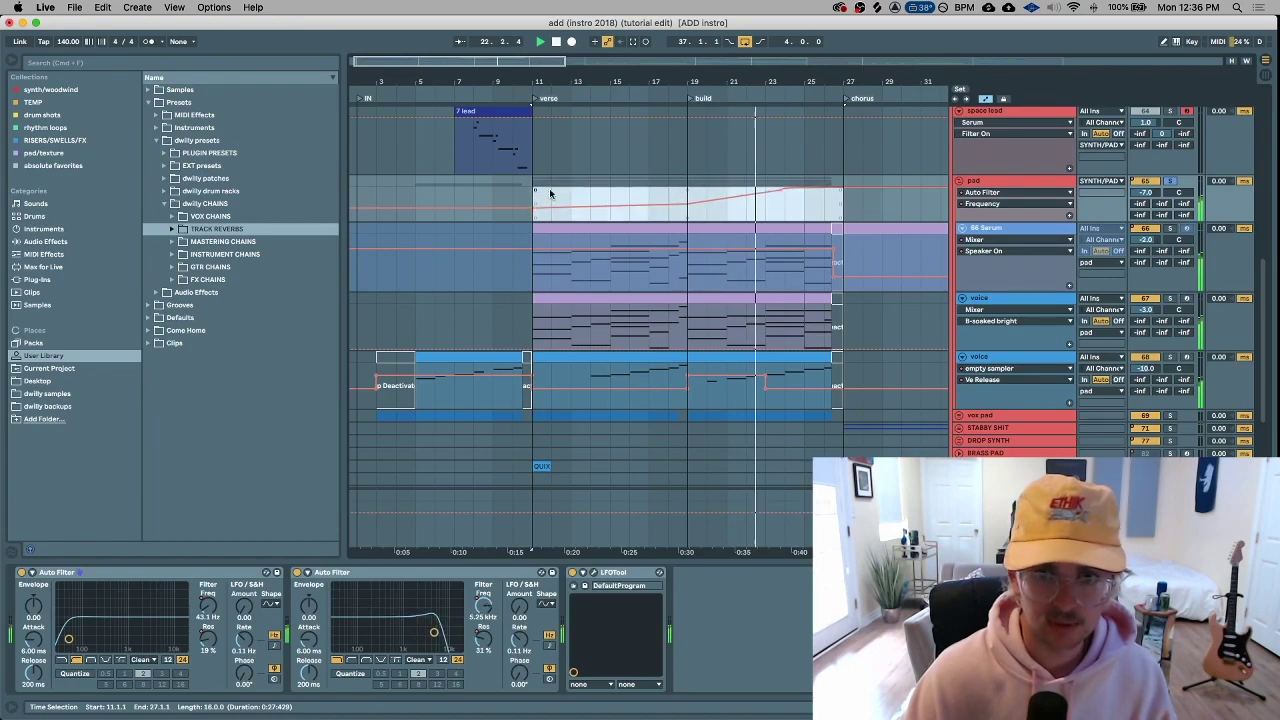
Inspect the devices on the 66 Serum and lower voice tracks, and audition the Serum part from the start of the verse
{"action": "left_click", "coordinate": [1040, 234]}
{"action": "scroll", "coordinate": [1040, 234], "scroll_direction": "down", "scroll_amount": 2}
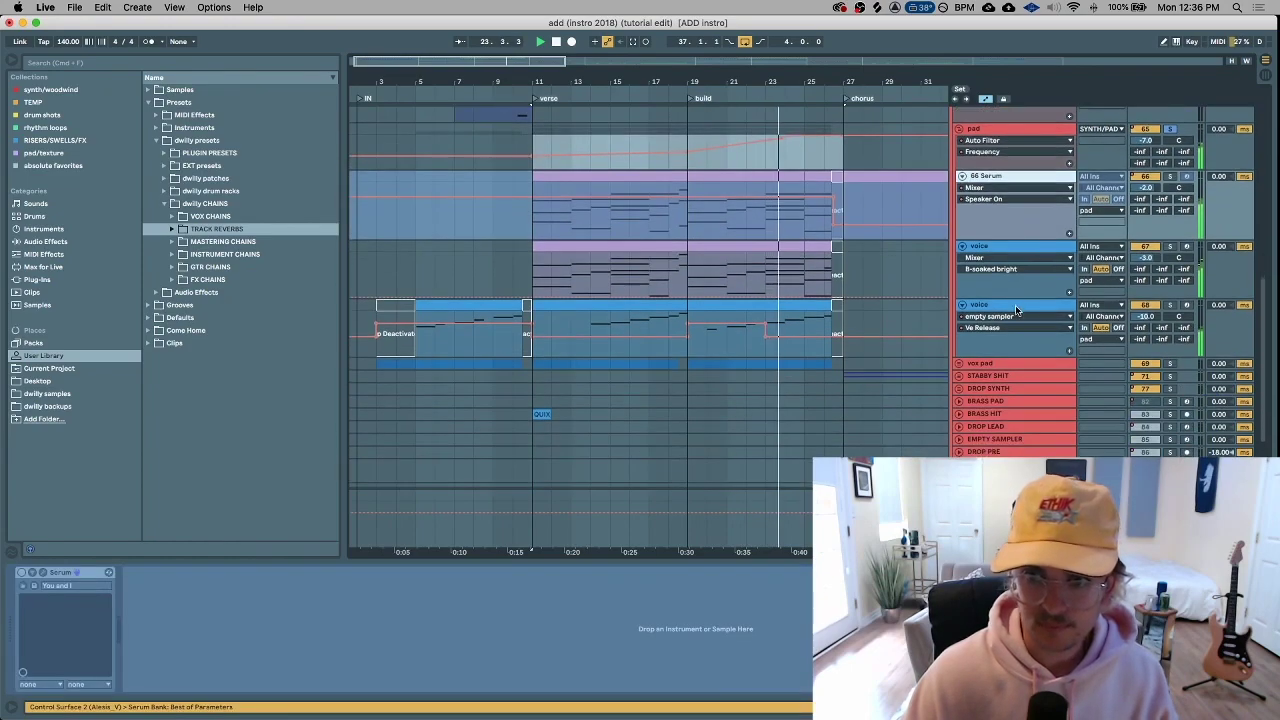
{"action": "left_click", "coordinate": [1018, 309]}
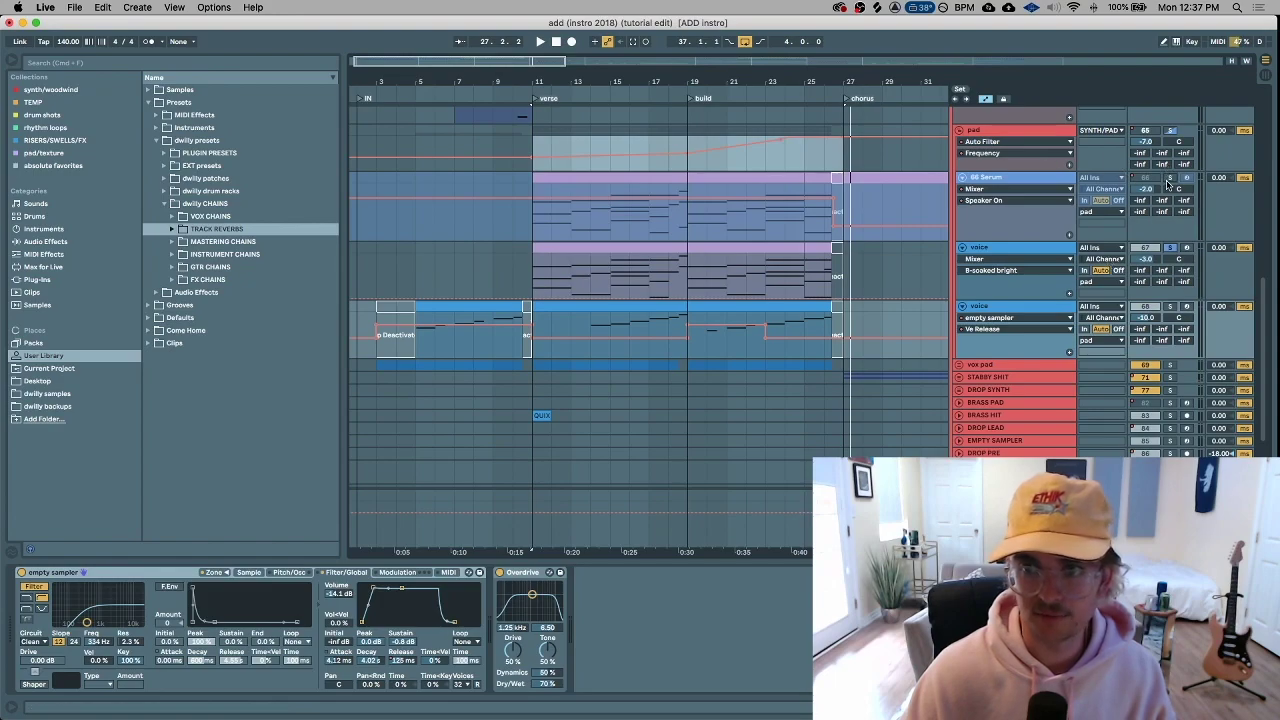
{"action": "left_click", "coordinate": [547, 241]}
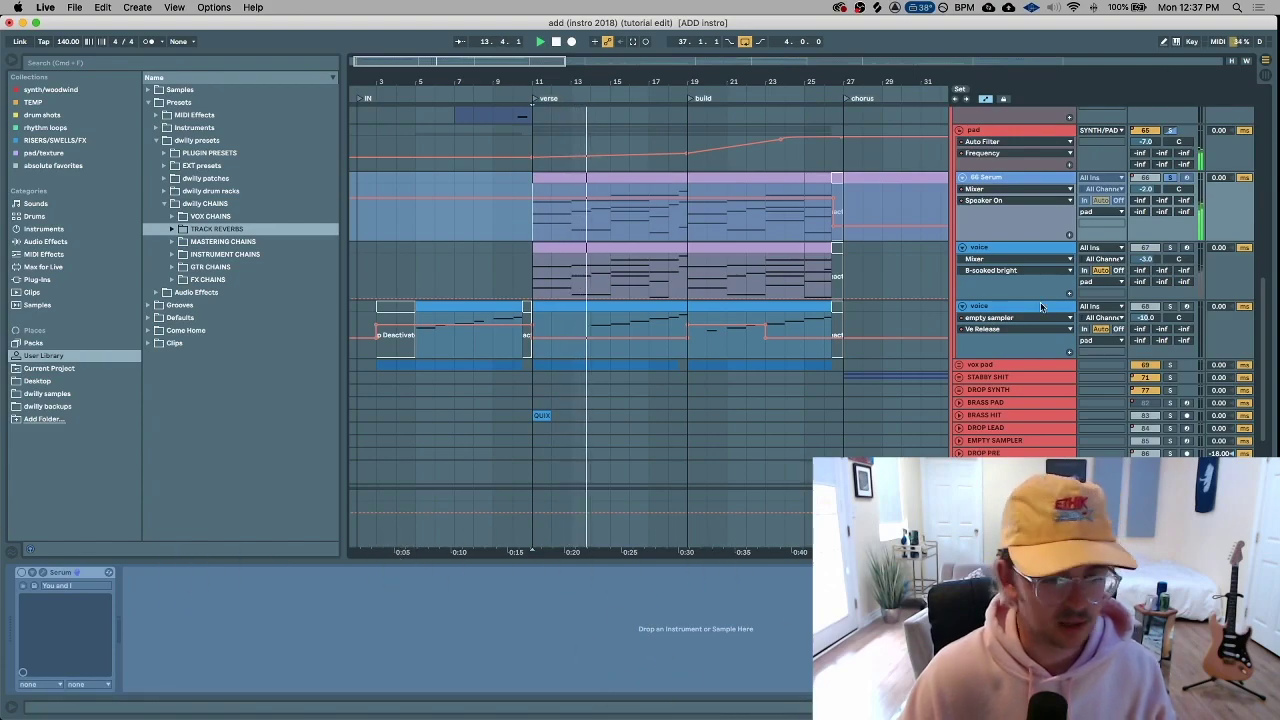
Solo the upper voice track, show its sampler and play it from the start of the verse at bar 11
{"action": "left_click", "coordinate": [1170, 247]}
{"action": "left_click", "coordinate": [1024, 248]}
{"action": "key", "text": "space"}
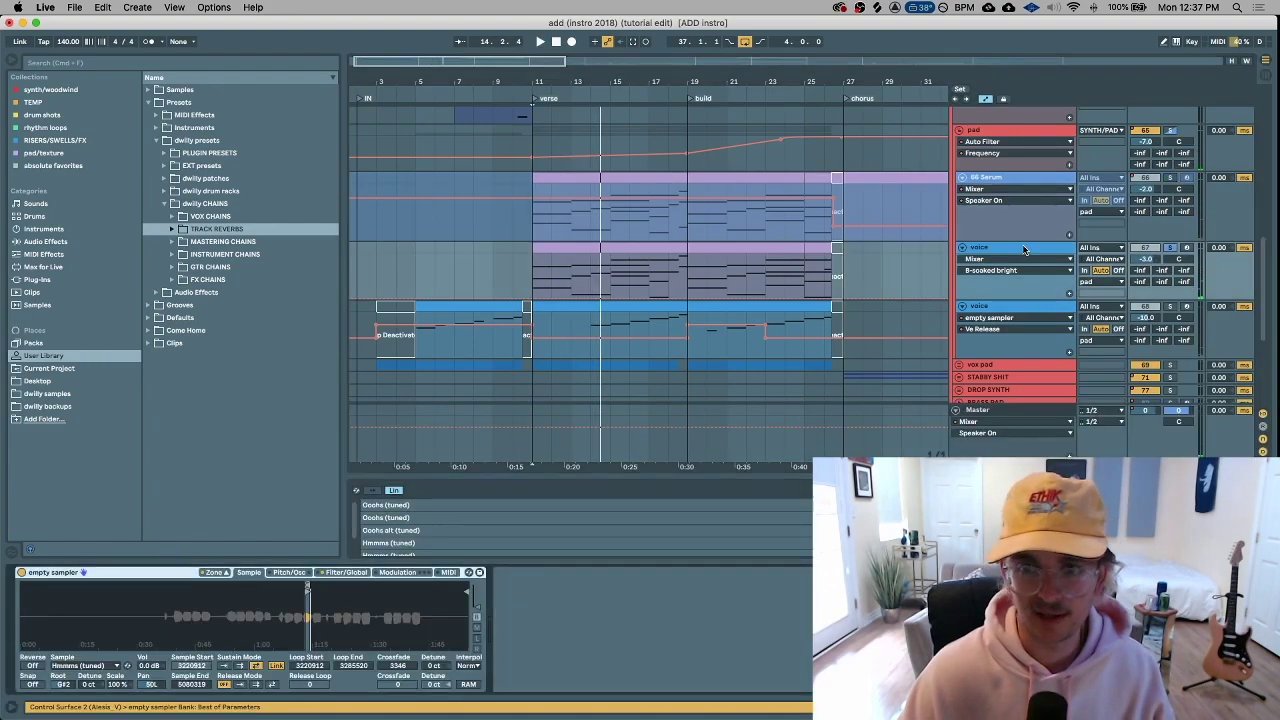
{"action": "left_click", "coordinate": [515, 288]}
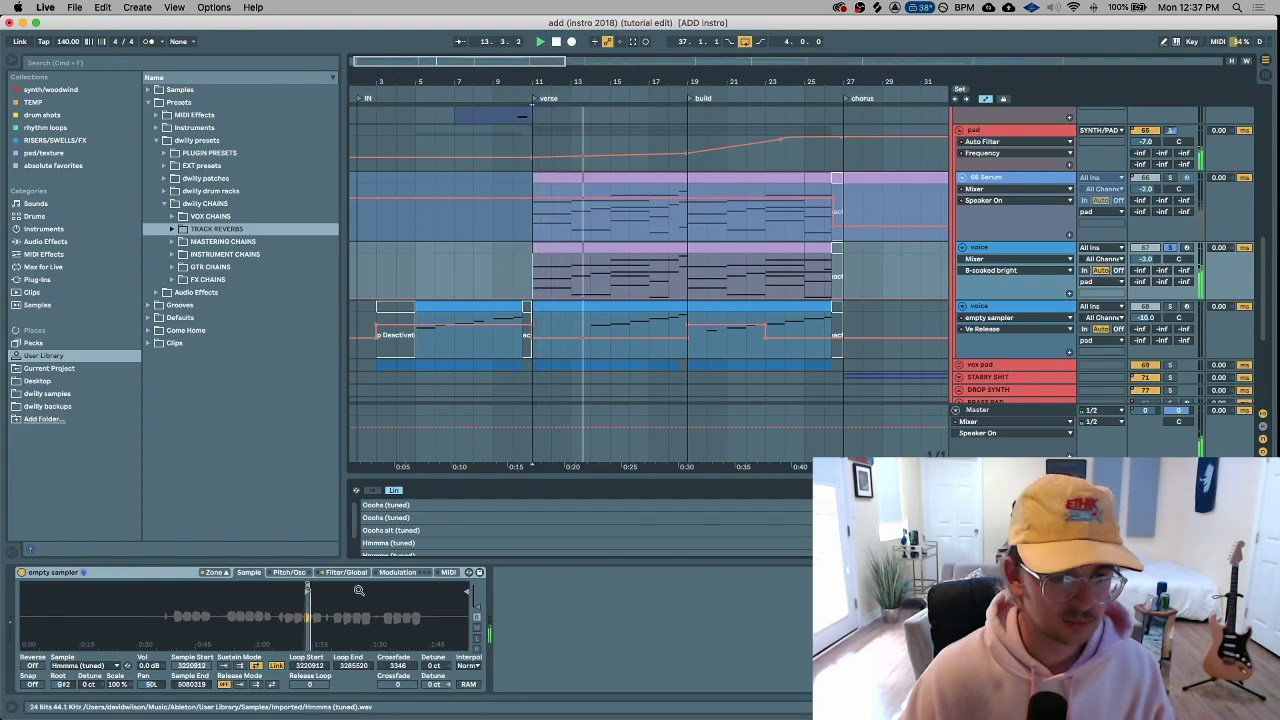
Examine the looped region of the Hmmms (tuned) sample closely in the upper voice track's sampler
{"action": "left_click_drag", "start_coordinate": [307, 629], "coordinate": [307, 593]}
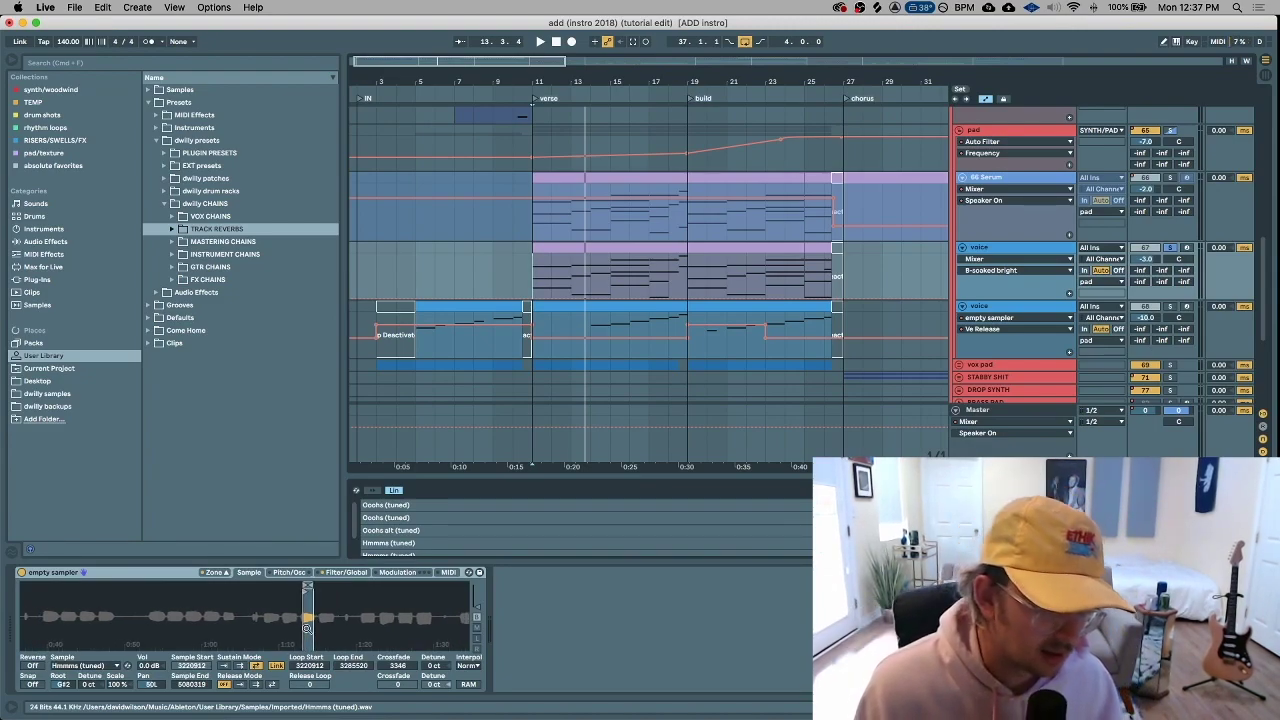
{"action": "left_click_drag", "start_coordinate": [325, 617], "coordinate": [325, 667]}
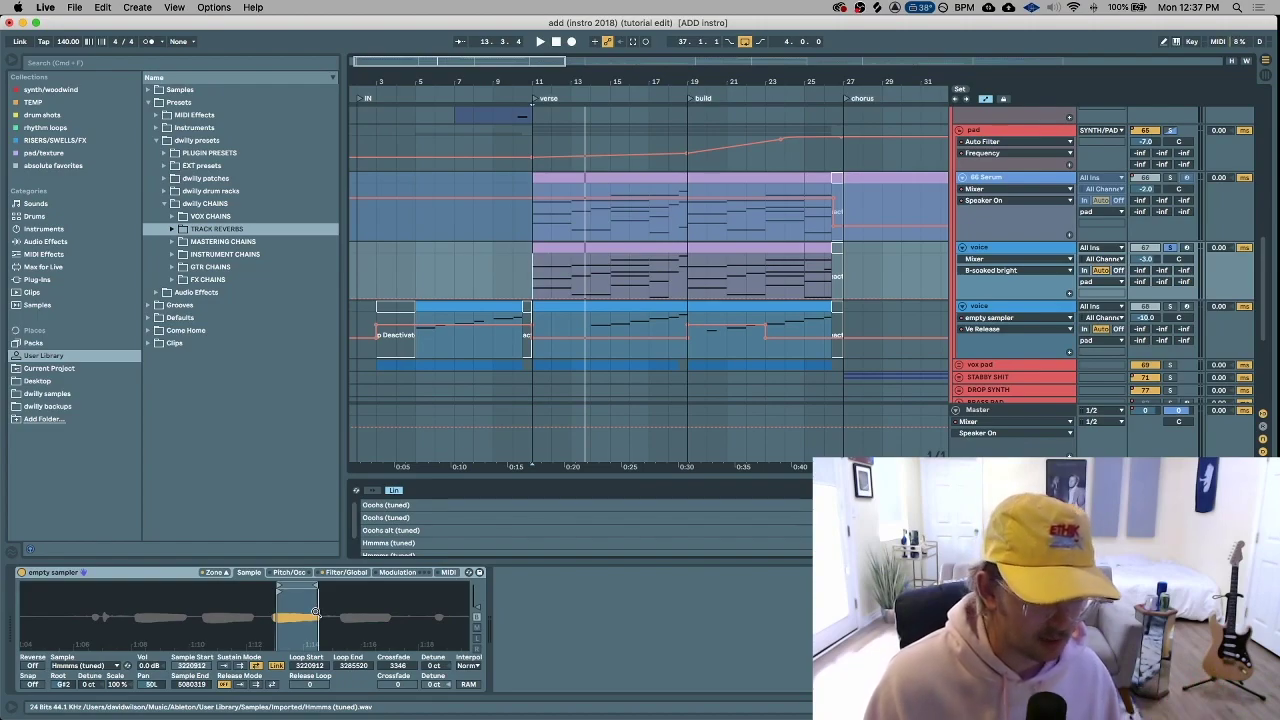
{"action": "left_click_drag", "start_coordinate": [144, 622], "coordinate": [194, 657]}
{"action": "left_click_drag", "start_coordinate": [286, 606], "coordinate": [286, 576]}
{"action": "left_click_drag", "start_coordinate": [329, 626], "coordinate": [329, 655]}
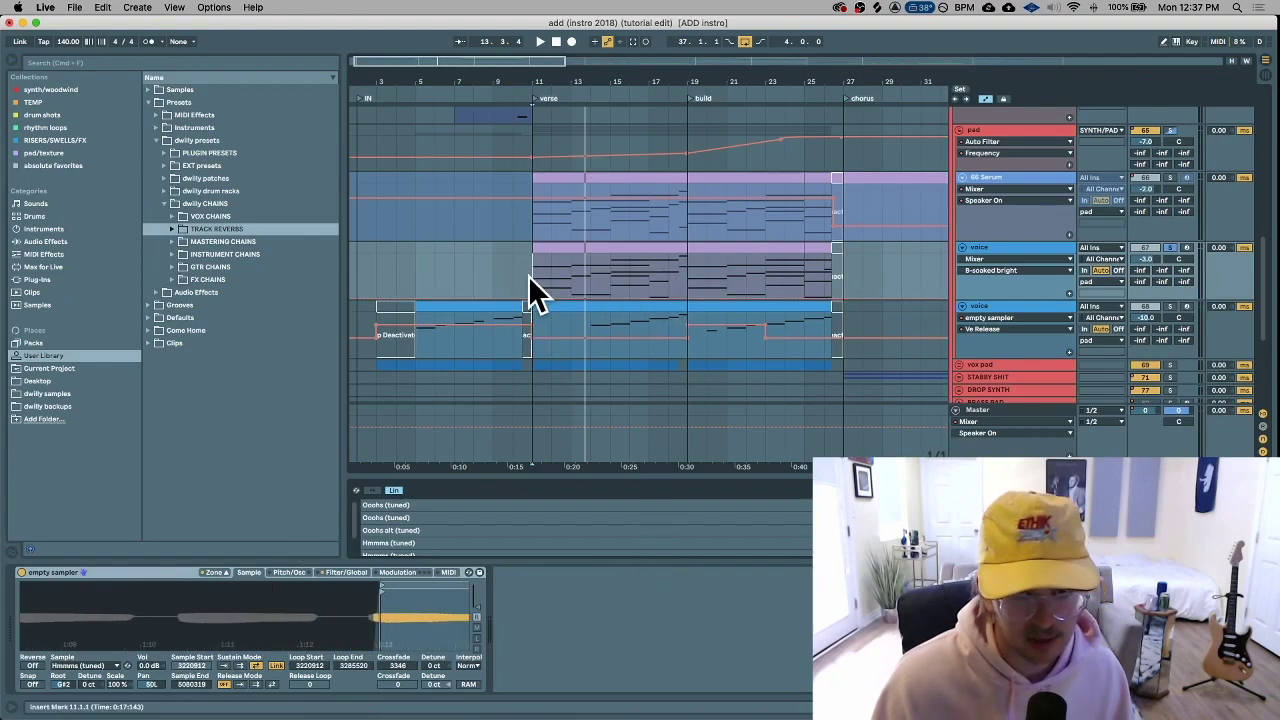
Play the upper voice track from bar 11 and show the pad group's Auto Filter and LFOTool chain
{"action": "key", "text": "space"}
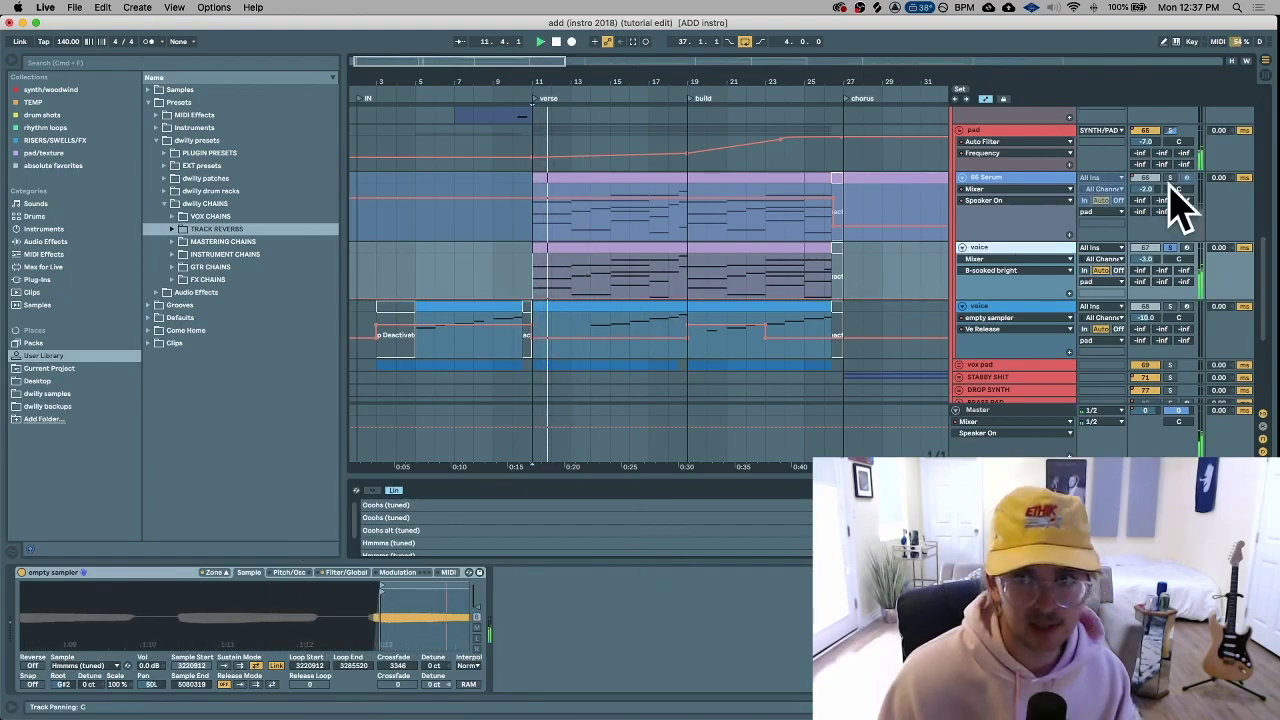
{"action": "scroll", "coordinate": [1043, 177], "scroll_direction": "up", "scroll_amount": 2}
{"action": "left_click", "coordinate": [1016, 190]}
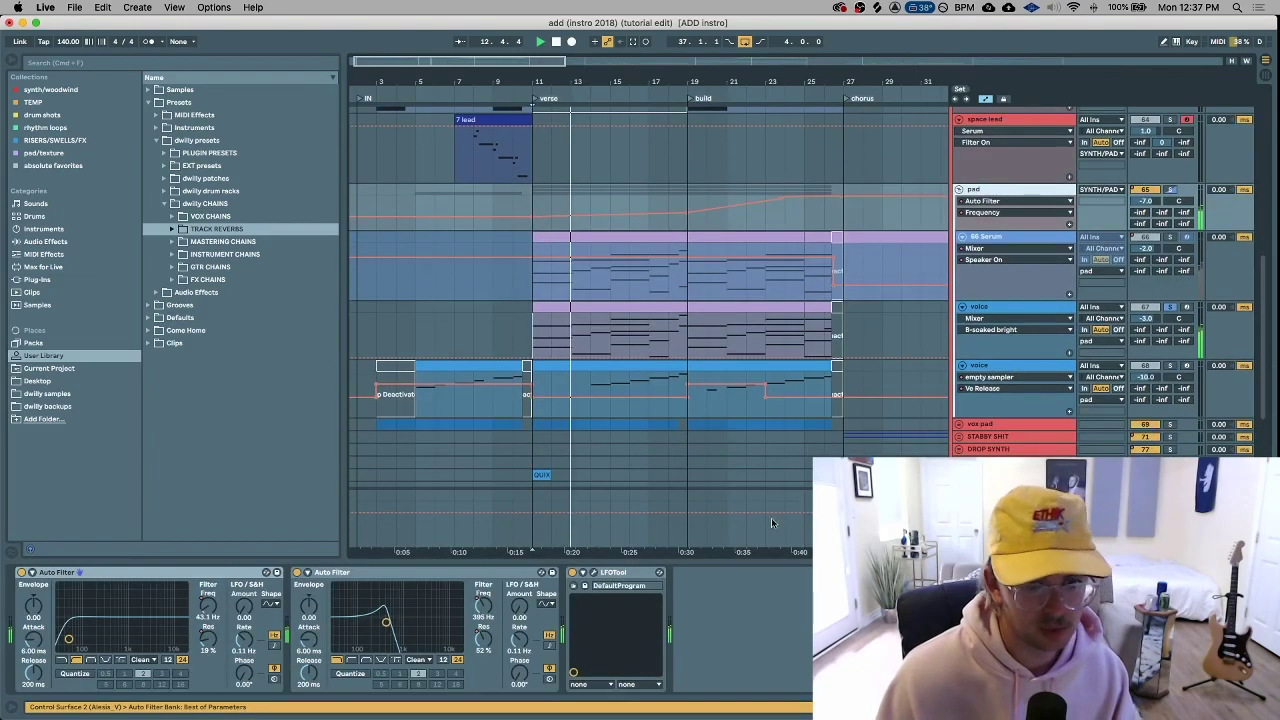
Solo the lower voice track and show its sampler and Overdrive devices
{"action": "scroll", "coordinate": [908, 172], "scroll_direction": "down", "scroll_amount": 2}
{"action": "left_click", "coordinate": [1170, 317]}
{"action": "left_click", "coordinate": [1006, 319]}
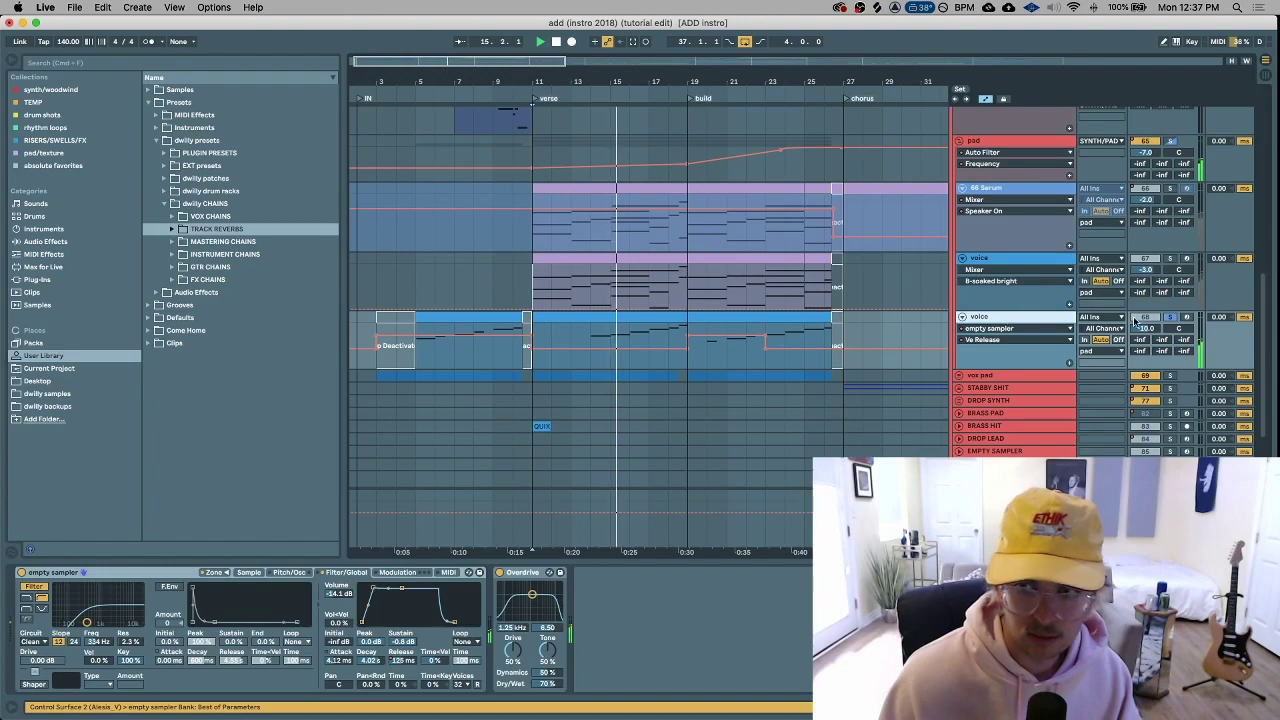
Collapse the pad group and show the vox pad group's EQ Eight and LFOTool devices
{"action": "scroll", "coordinate": [893, 300], "scroll_direction": "up", "scroll_amount": 2}
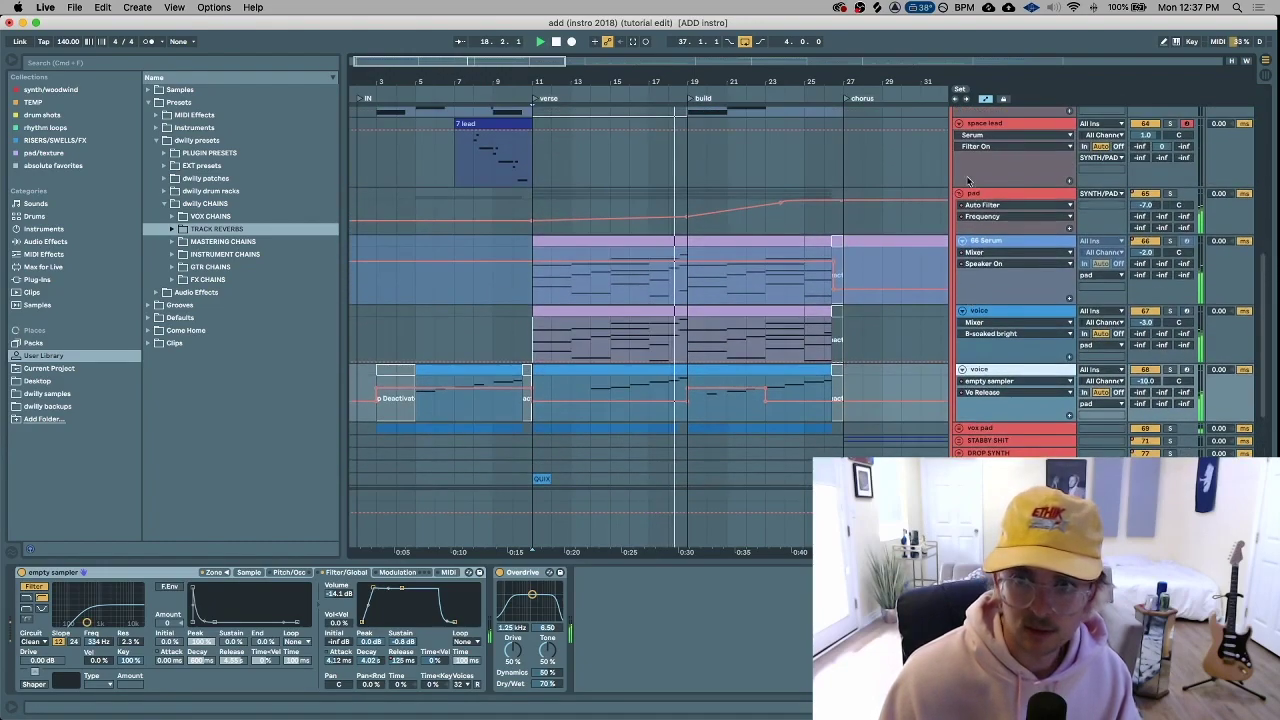
{"action": "left_click", "coordinate": [960, 193]}
{"action": "left_click", "coordinate": [996, 207]}
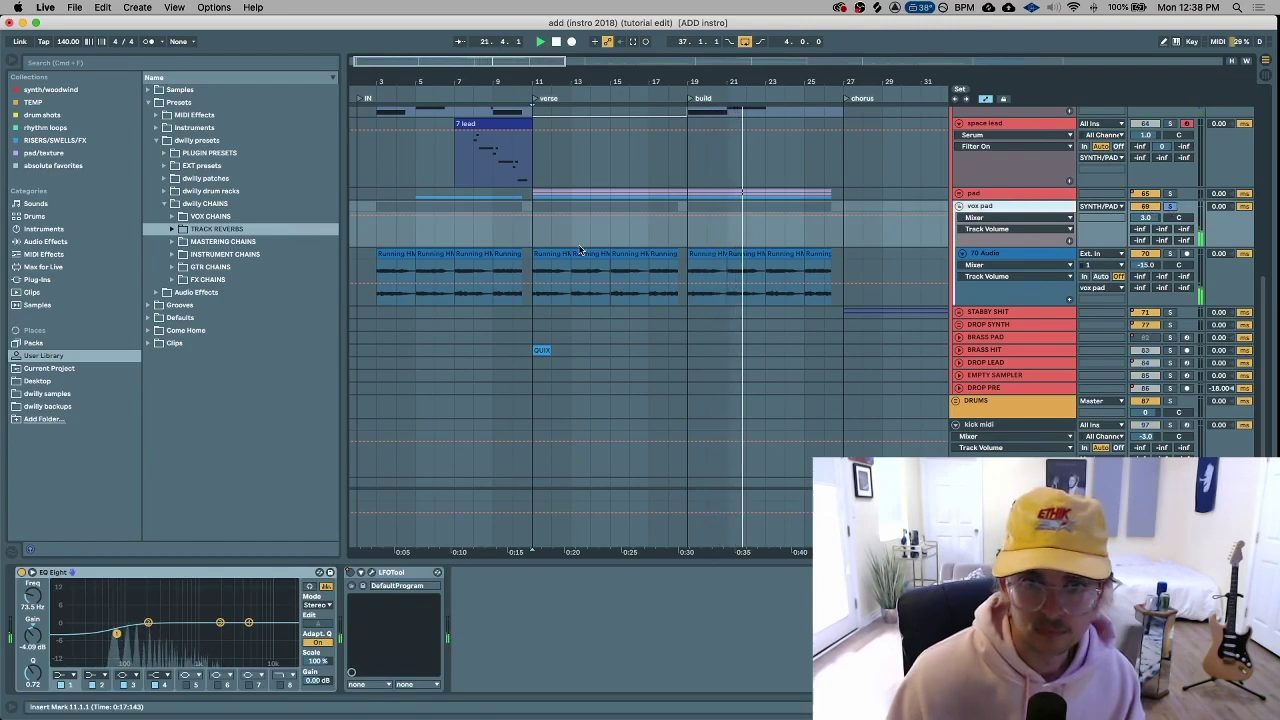
Audition the vox pad group from bar 11 and select bars 11 to 13 on its track
{"action": "left_click", "coordinate": [532, 237]}
{"action": "key", "text": "space"}
{"action": "key", "text": "plus"}
{"action": "key", "text": "plus"}
{"action": "key", "text": "plus"}
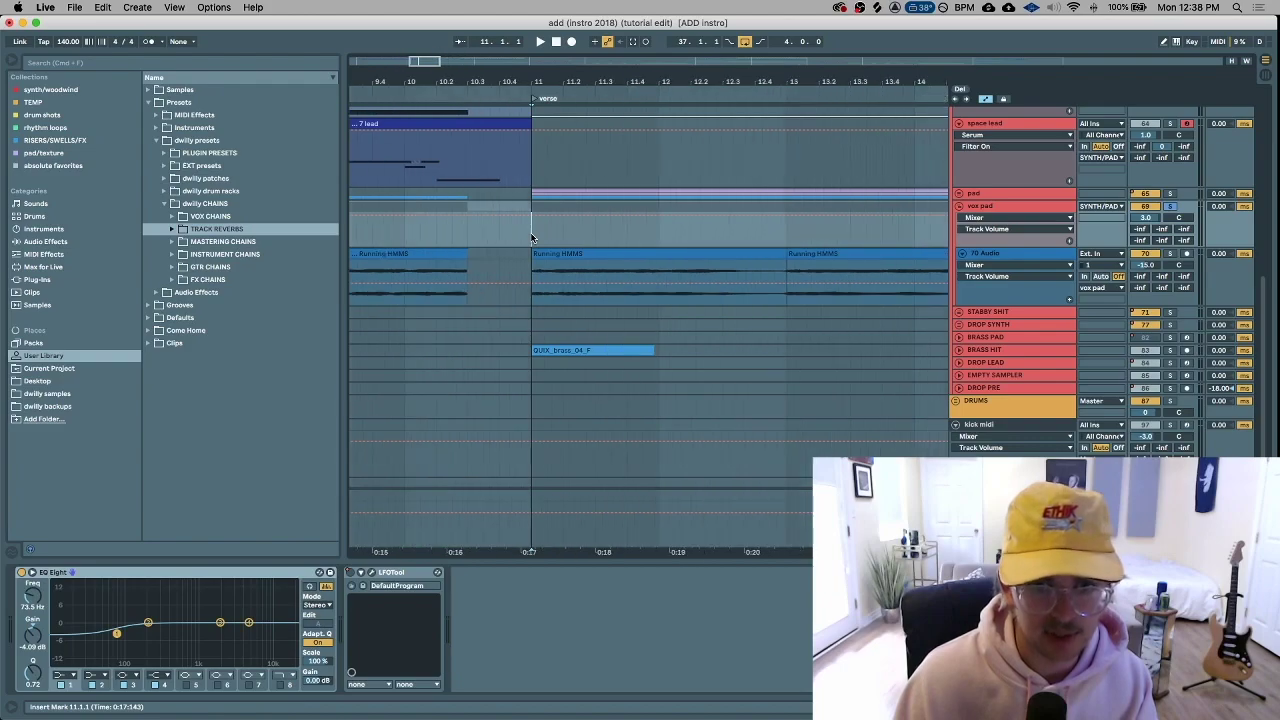
{"action": "key", "text": "space"}
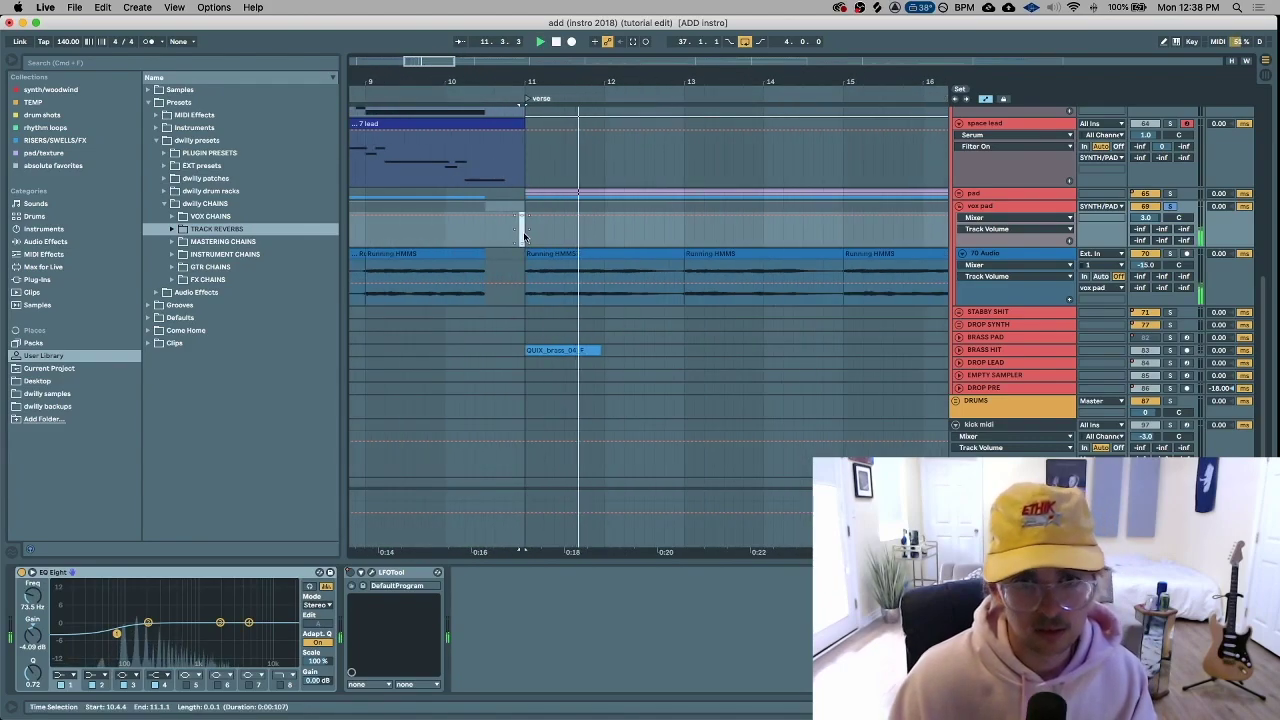
{"action": "key", "text": "space"}
{"action": "key", "text": "minus"}
{"action": "left_click_drag", "start_coordinate": [527, 230], "coordinate": [720, 250]}
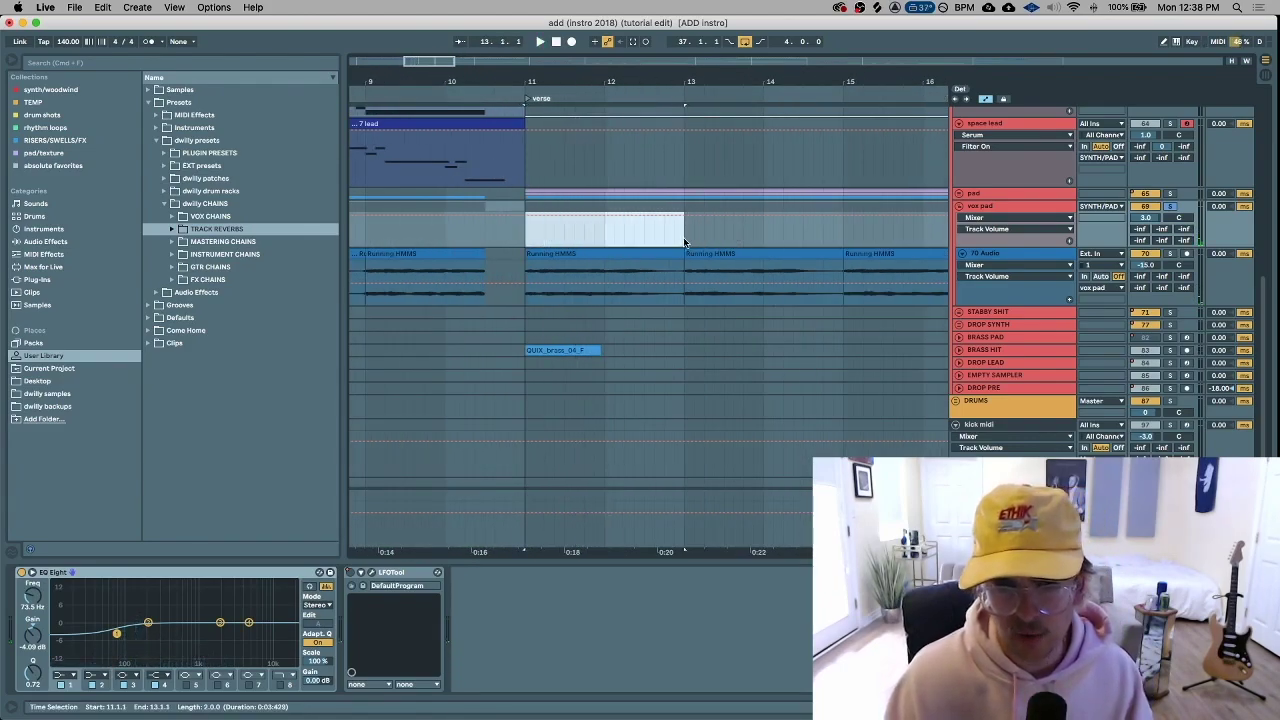
{"action": "key", "text": "space"}
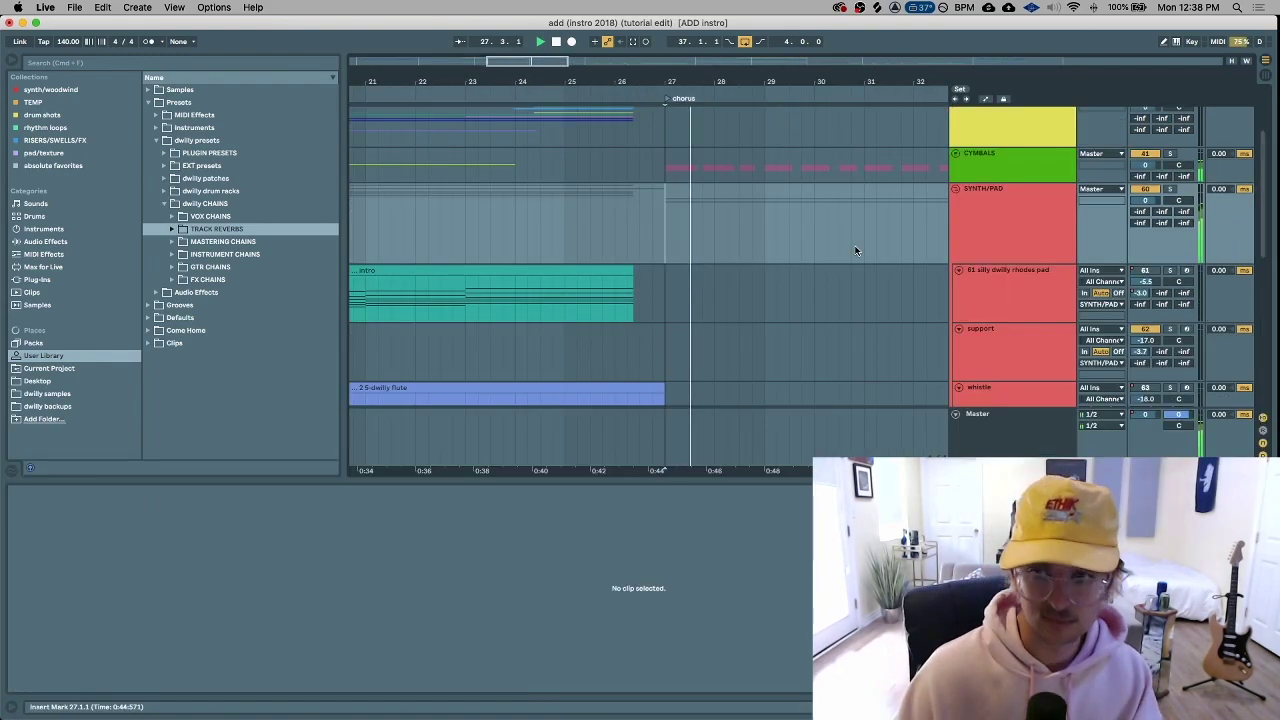
Expand the STABBY SHIT group inside SYNTH/PAD, solo it and play it in the chorus
{"action": "key", "text": "minus"}
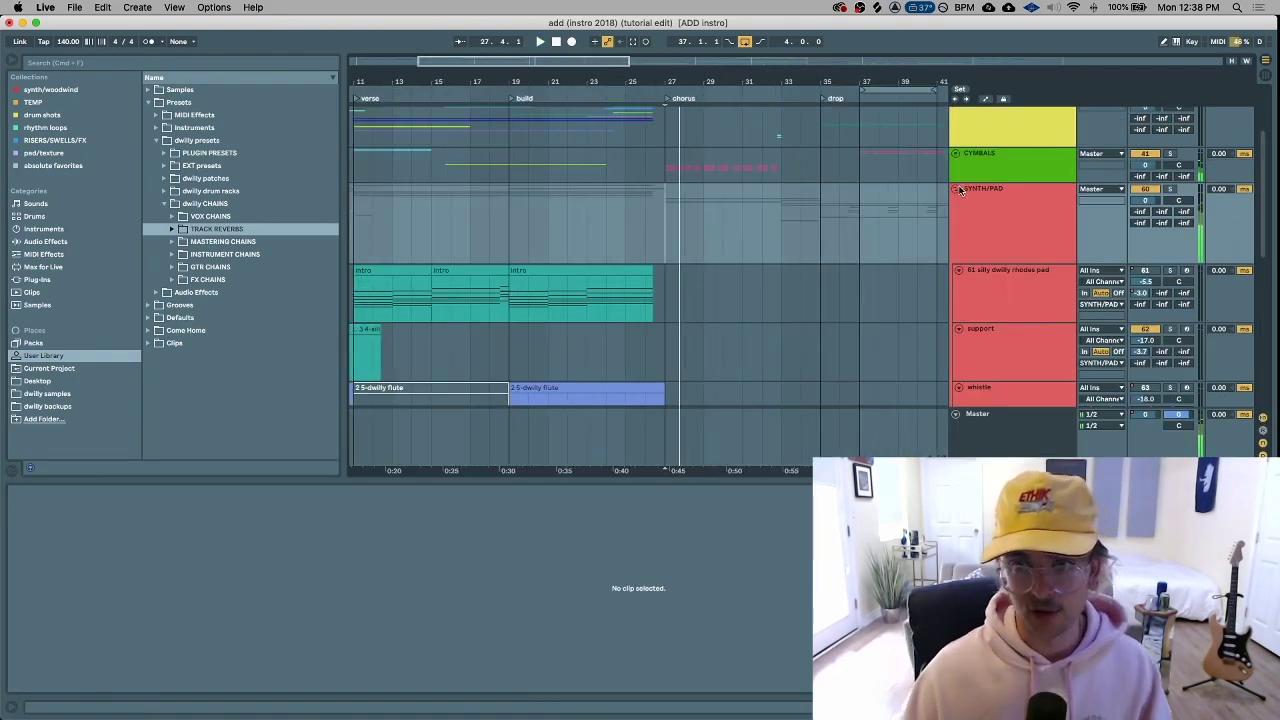
{"action": "left_click", "coordinate": [956, 189]}
{"action": "left_click", "coordinate": [956, 189]}
{"action": "scroll", "coordinate": [1012, 240], "scroll_direction": "down", "scroll_amount": 10}
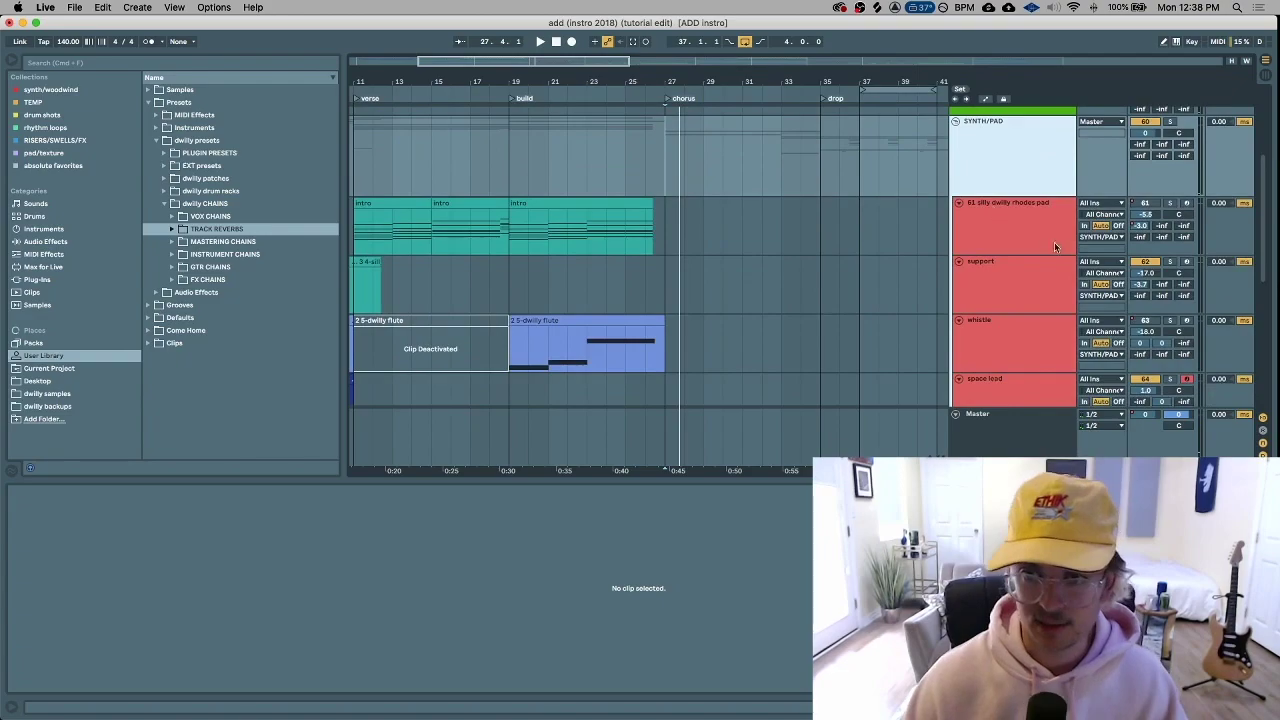
{"action": "left_click", "coordinate": [959, 251]}
{"action": "left_click", "coordinate": [1170, 195]}
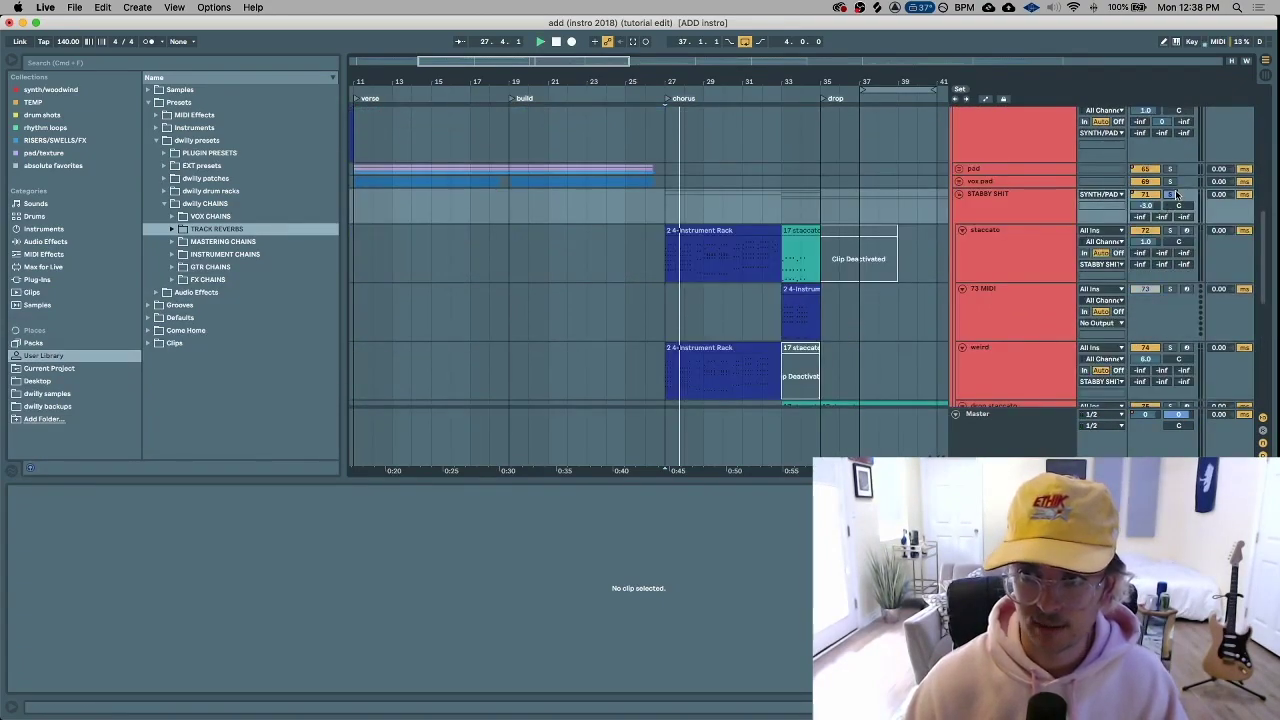
{"action": "key", "text": "space"}
Inspect the device chains of the staccato, weird and drop staccato tracks during playback
{"action": "left_click", "coordinate": [1018, 242]}
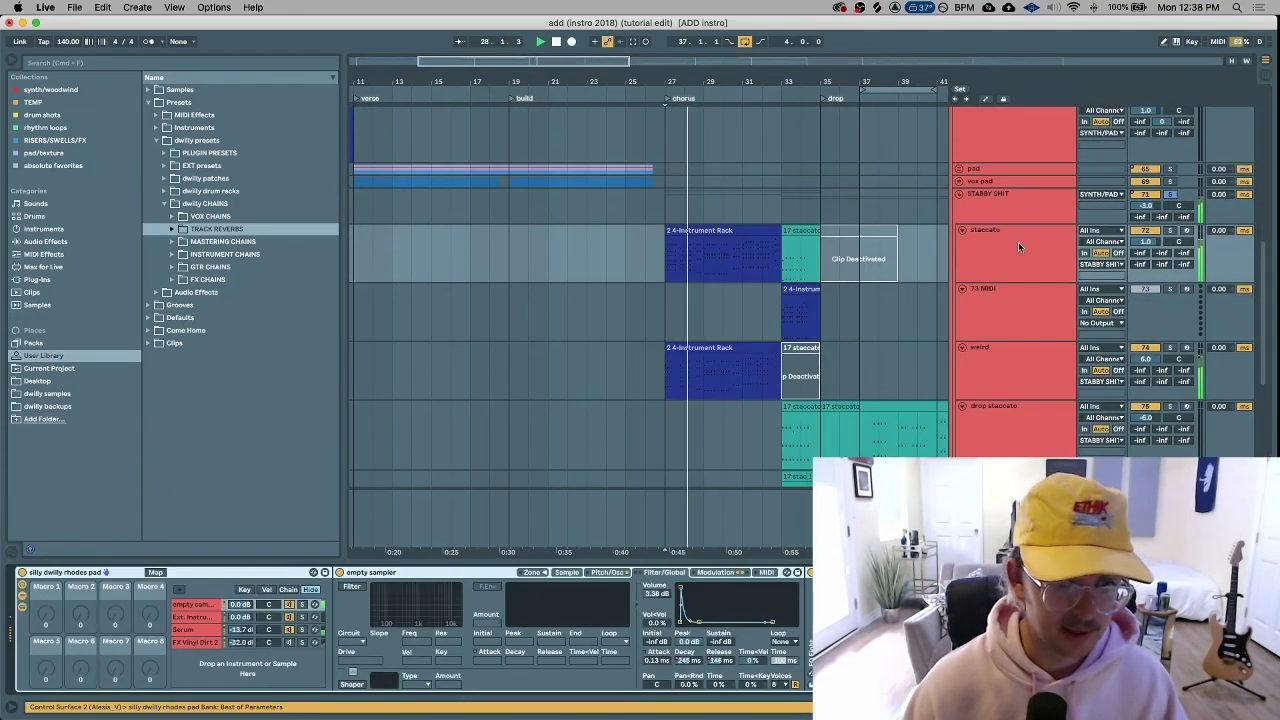
{"action": "left_click", "coordinate": [1016, 366]}
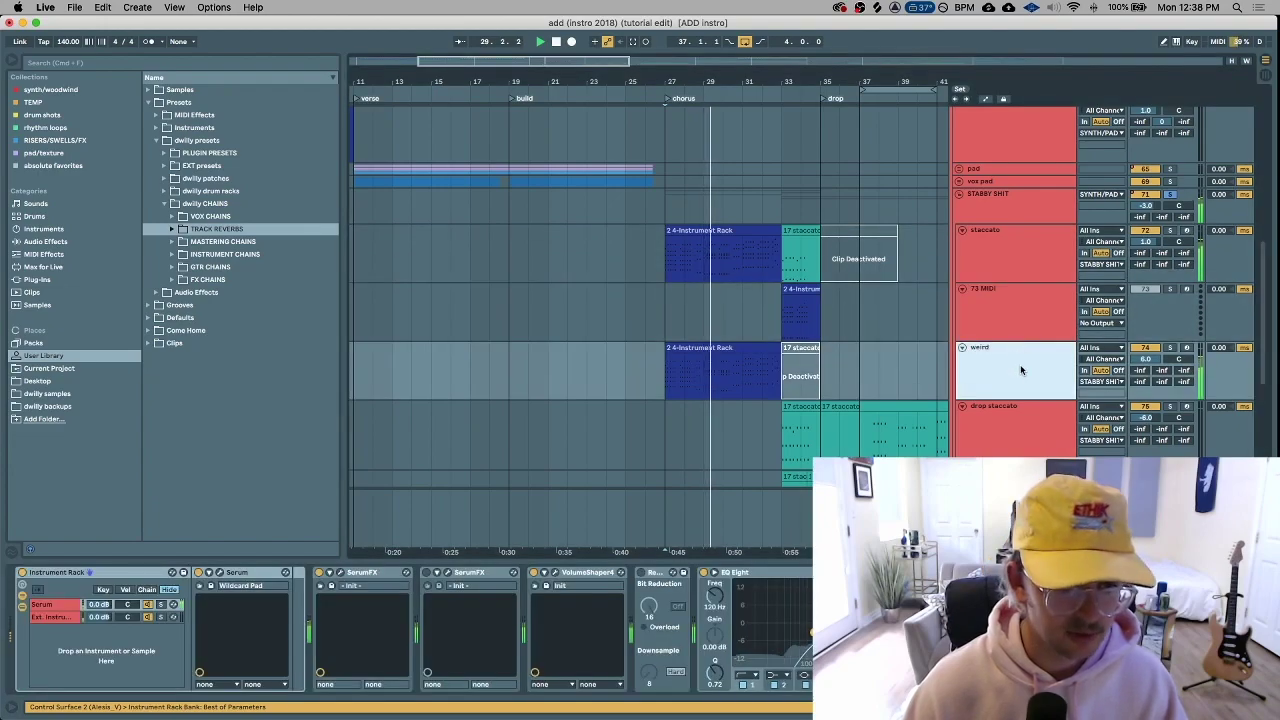
{"action": "scroll", "coordinate": [1020, 362], "scroll_direction": "down", "scroll_amount": 2}
{"action": "left_click", "coordinate": [1018, 358]}
Move the weird track directly below the staccato track, and show the staccato track's devices
{"action": "left_click", "coordinate": [1015, 285]}
{"action": "left_click", "coordinate": [1013, 172]}
{"action": "left_click", "coordinate": [1037, 265]}
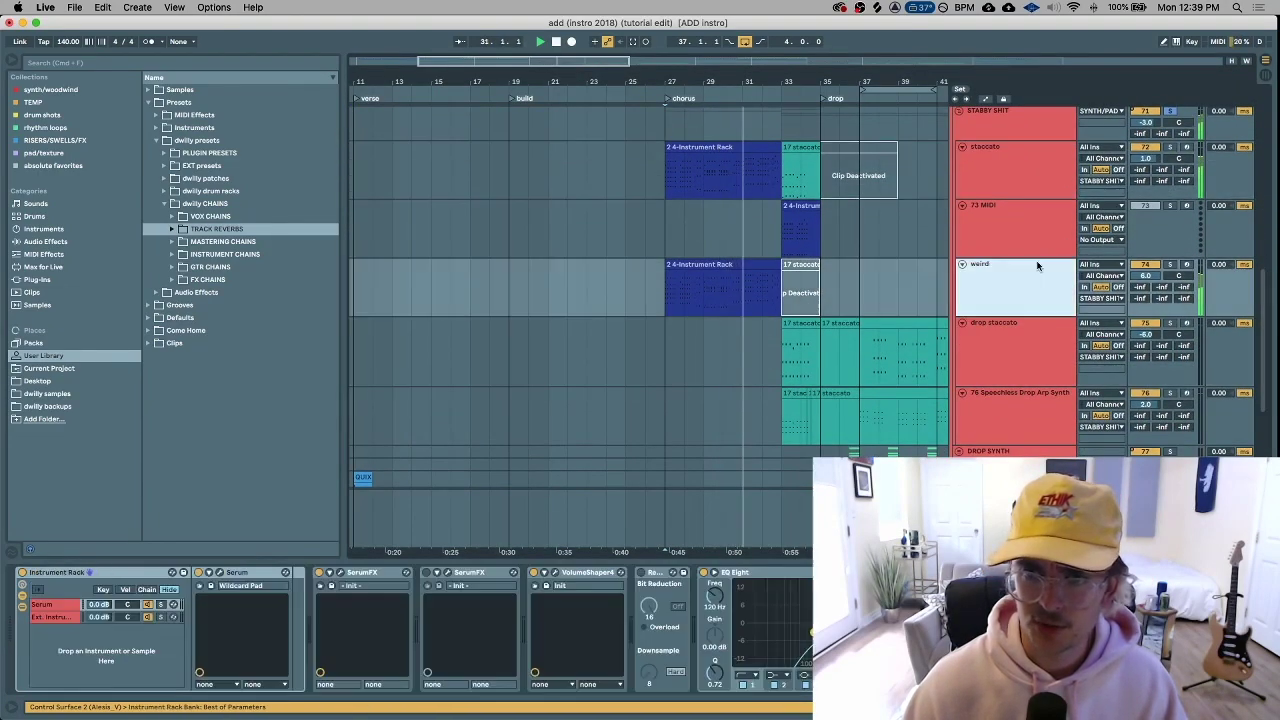
{"action": "left_click", "coordinate": [1001, 166]}
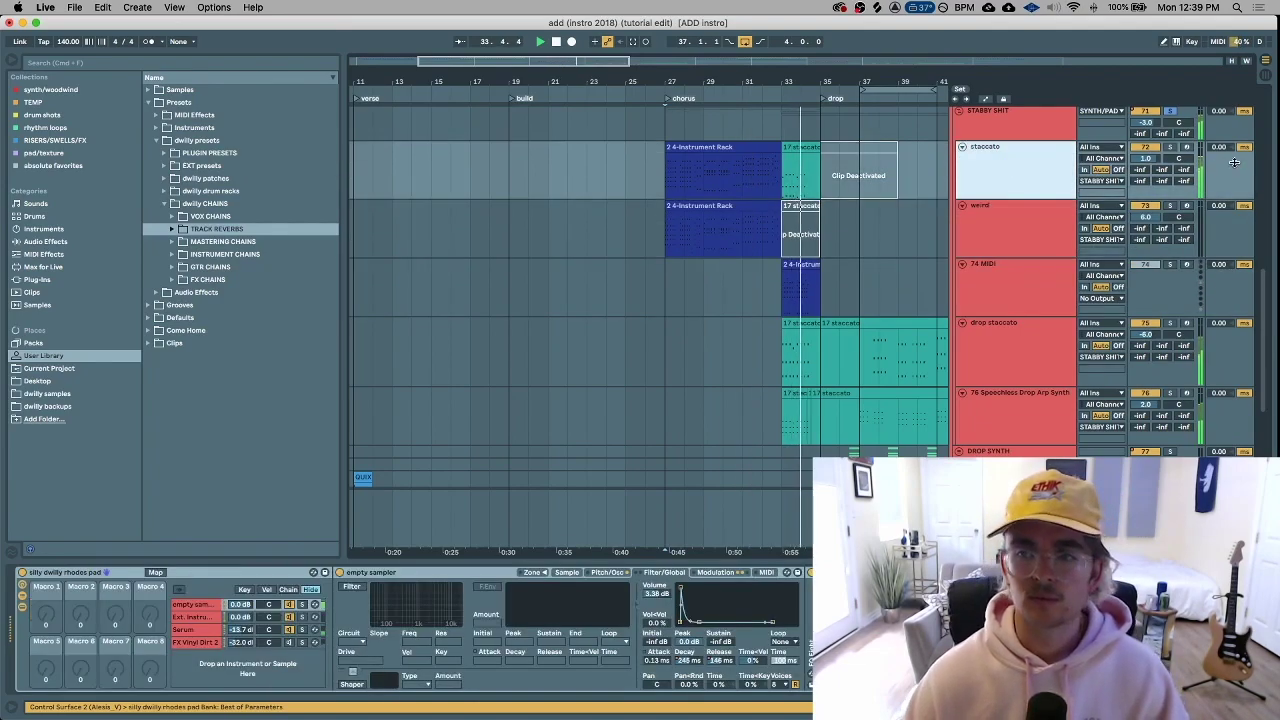
Solo the staccato track and play it from the start of the chorus at bar 27
{"action": "left_click", "coordinate": [1170, 147]}
{"action": "key", "text": "space"}
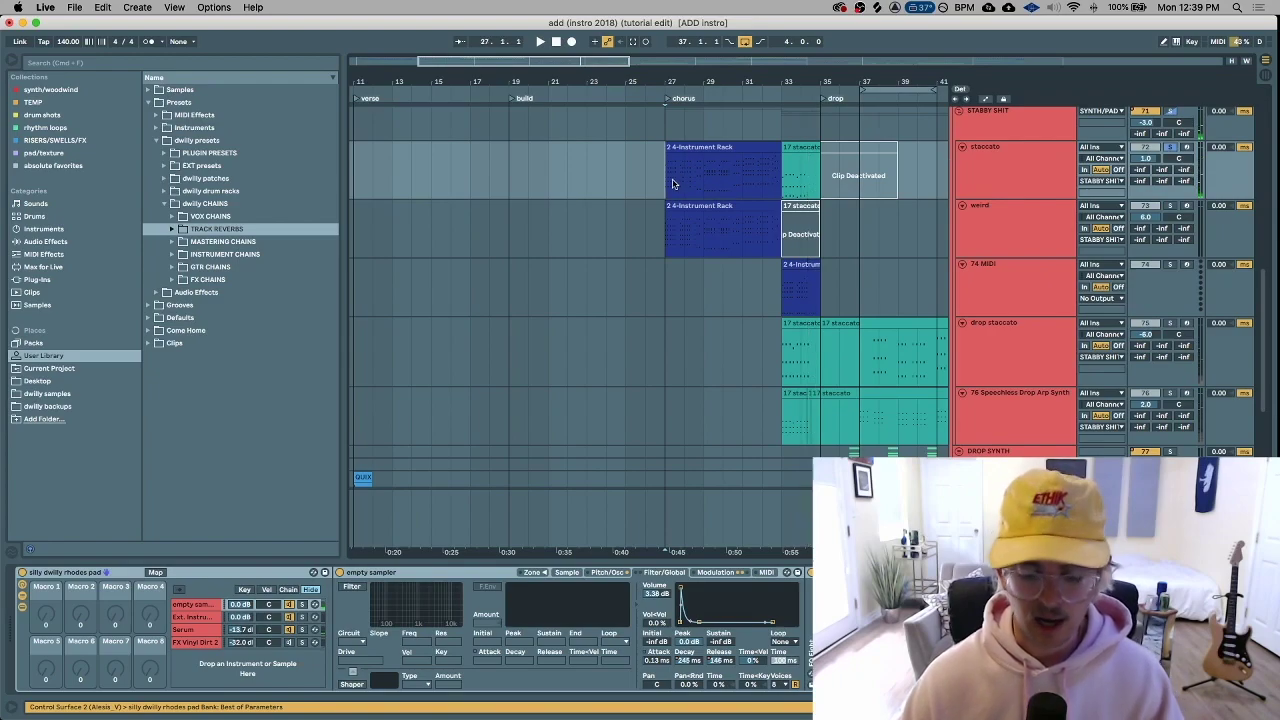
{"action": "key", "text": "plus"}
{"action": "key", "text": "plus"}
{"action": "key", "text": "plus"}
{"action": "key", "text": "plus"}
{"action": "key", "text": "space"}
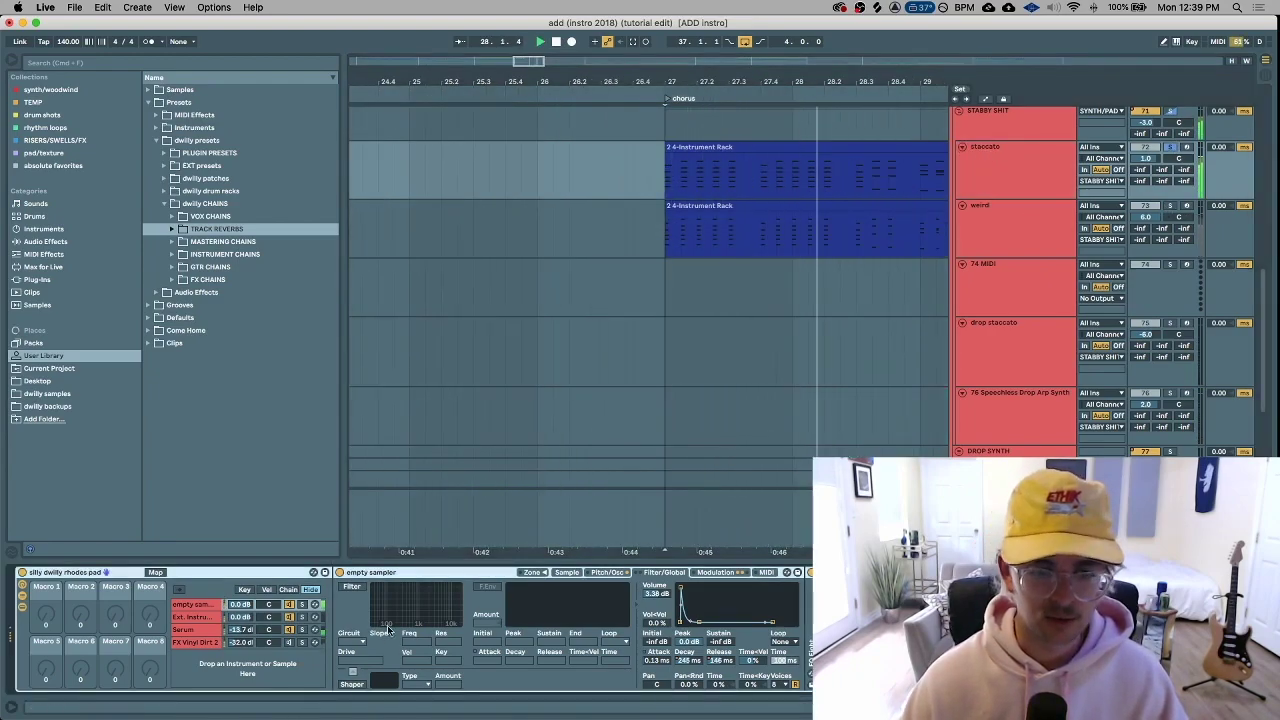
Show the recorded sample in the staccato track's sampler and examine its loop region closely
{"action": "left_click", "coordinate": [567, 573]}
{"action": "key", "text": "space"}
{"action": "left_click_drag", "start_coordinate": [390, 612], "coordinate": [472, 685]}
{"action": "left_click_drag", "start_coordinate": [420, 641], "coordinate": [454, 612]}
{"action": "left_click_drag", "start_coordinate": [680, 193], "coordinate": [632, 232]}
{"action": "left_click", "coordinate": [1035, 193]}
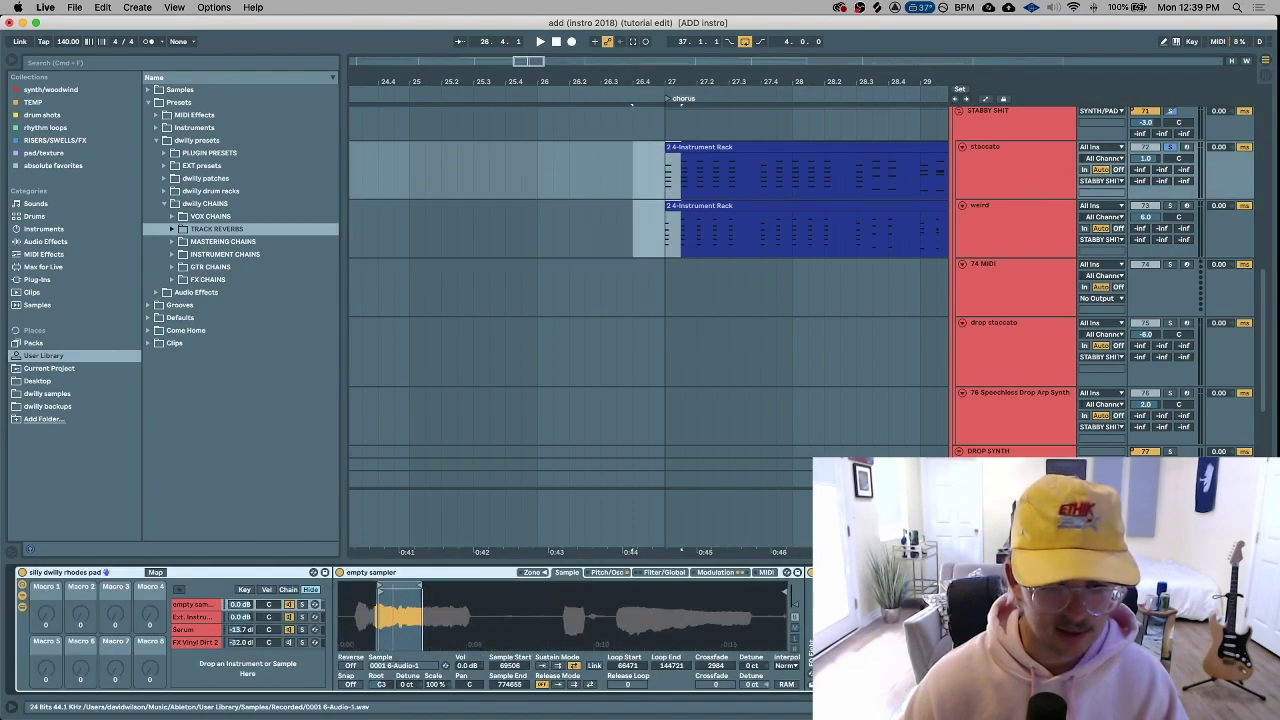
{"action": "left_click_drag", "start_coordinate": [394, 625], "coordinate": [396, 597]}
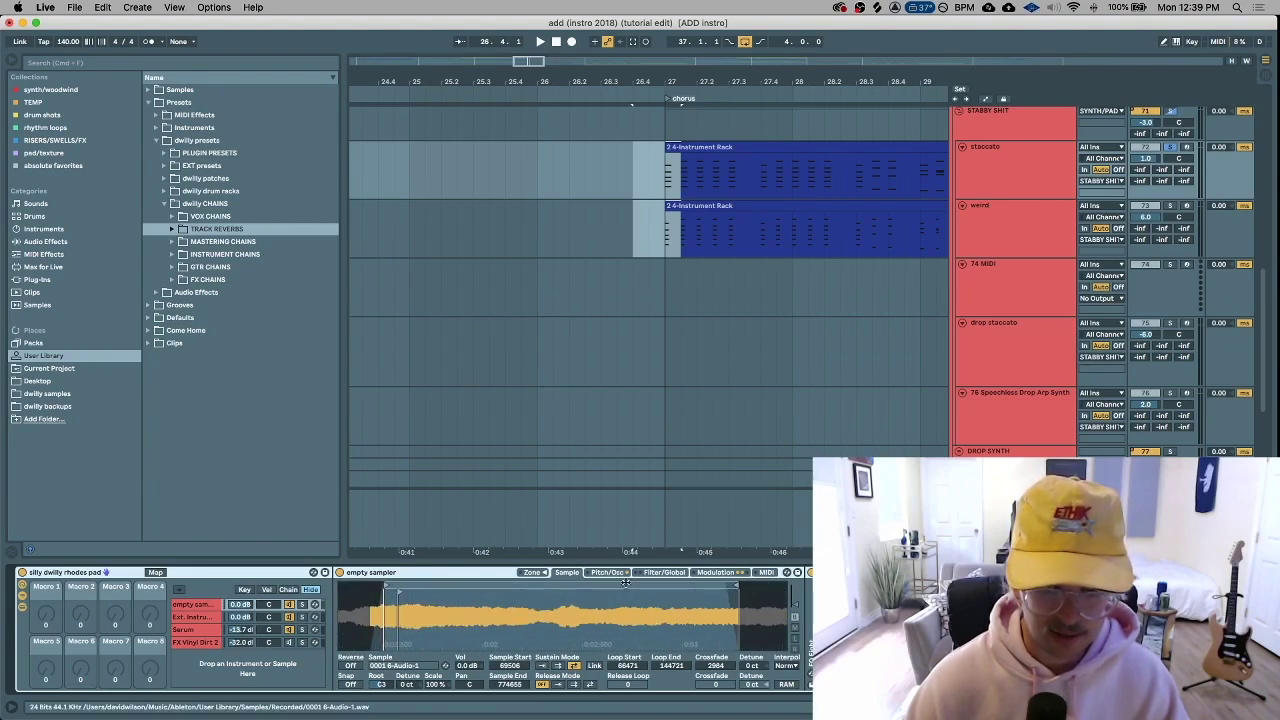
Show the staccato sampler's volume envelope settings and examine the opening chords of the chorus clip
{"action": "left_click", "coordinate": [664, 572]}
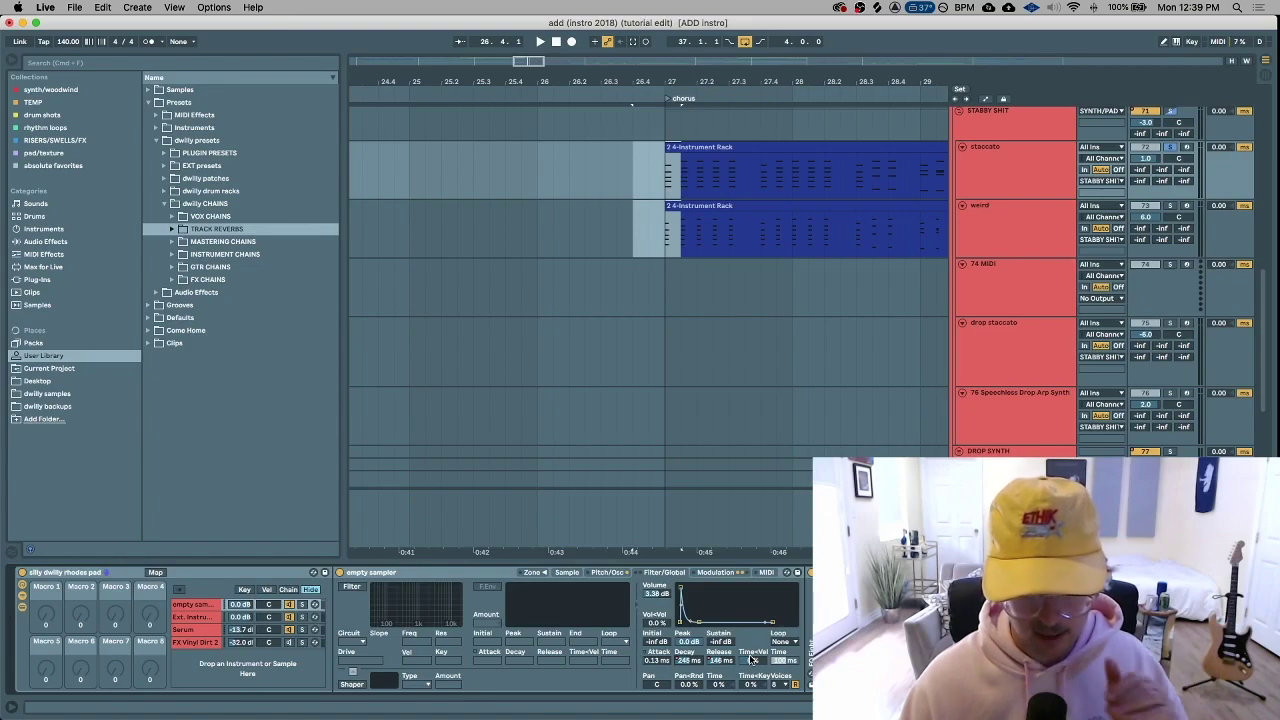
{"action": "left_click_drag", "start_coordinate": [667, 172], "coordinate": [762, 188]}
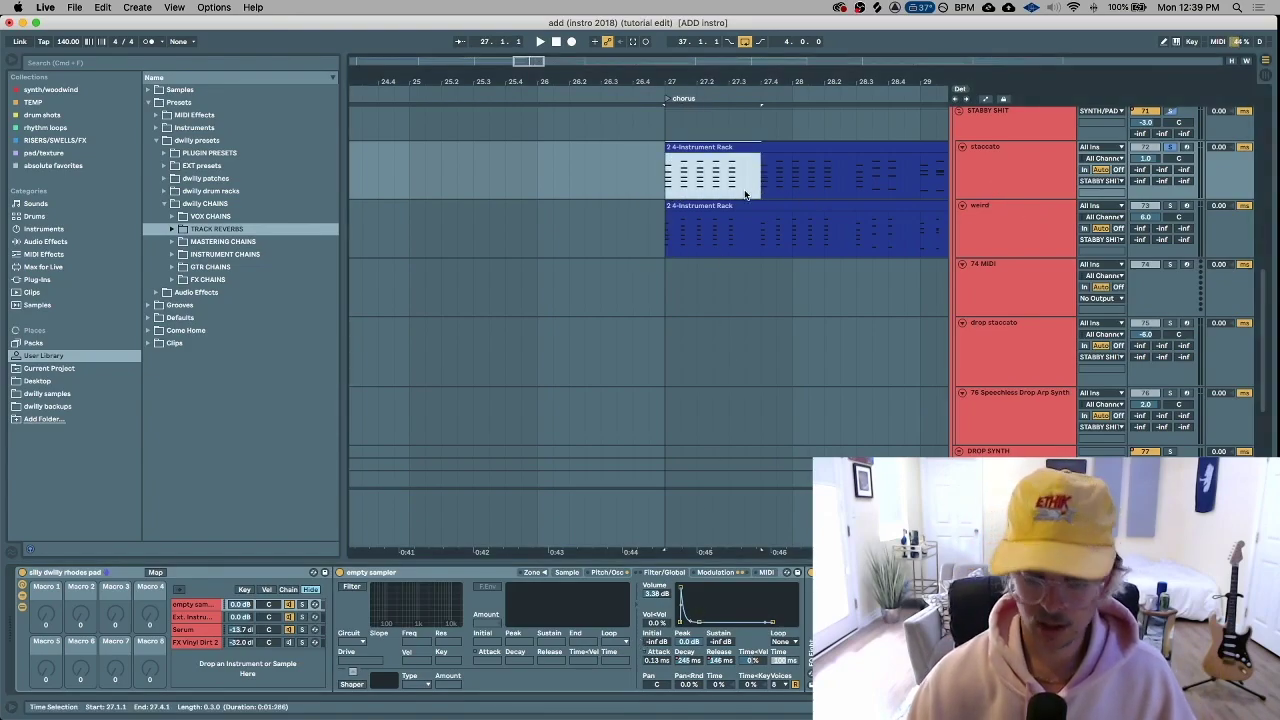
{"action": "left_click", "coordinate": [698, 180]}
{"action": "key", "text": "minus"}
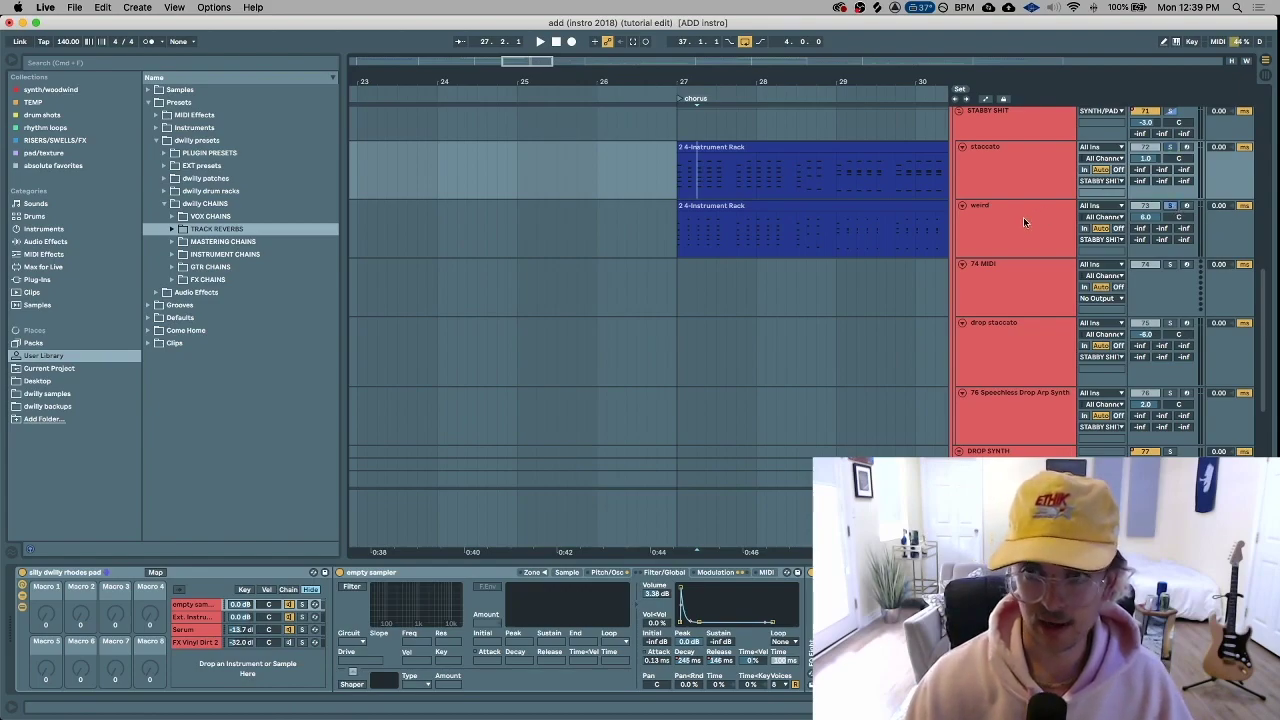
Play the weird track from the start of the chorus and open its Serum plug-in window
{"action": "left_click", "coordinate": [1023, 217]}
{"action": "key", "text": "space"}
{"action": "left_click", "coordinate": [782, 225]}
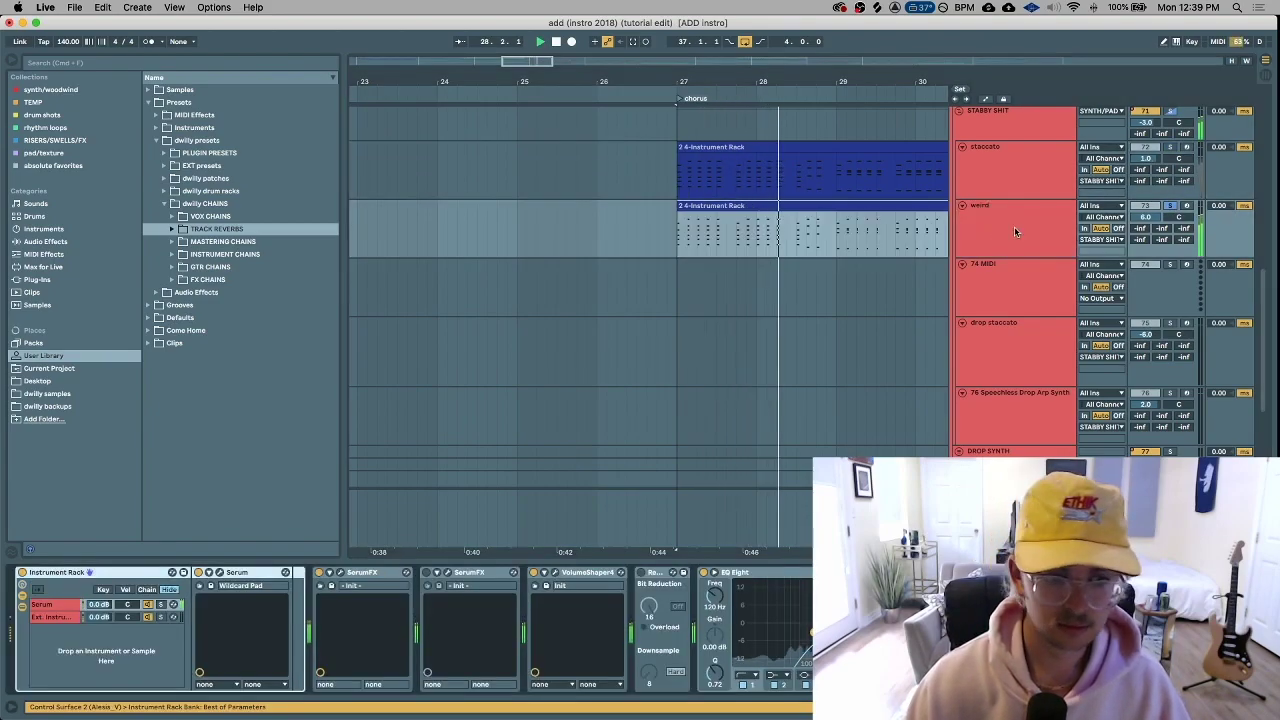
{"action": "left_click", "coordinate": [220, 573]}
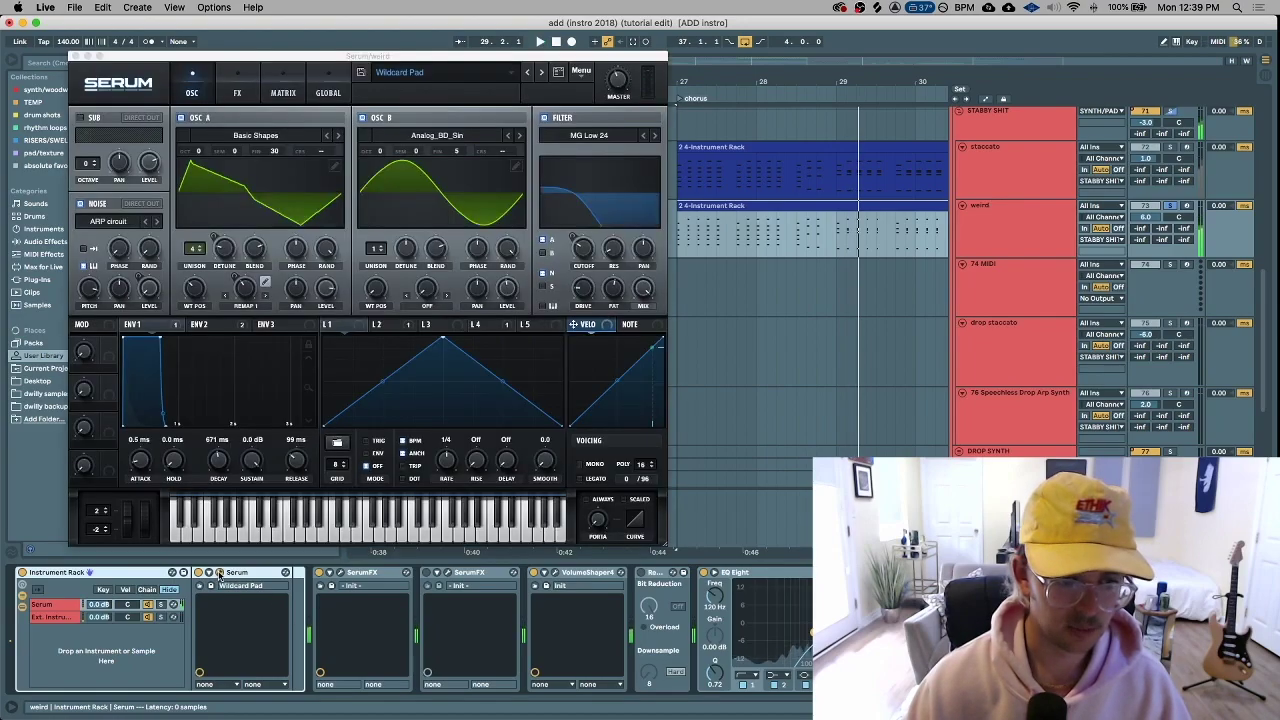
Play the weird track from the start of the chorus and show envelope 2 in its Serum instrument
{"action": "left_click", "coordinate": [220, 573]}
{"action": "left_click", "coordinate": [220, 573]}
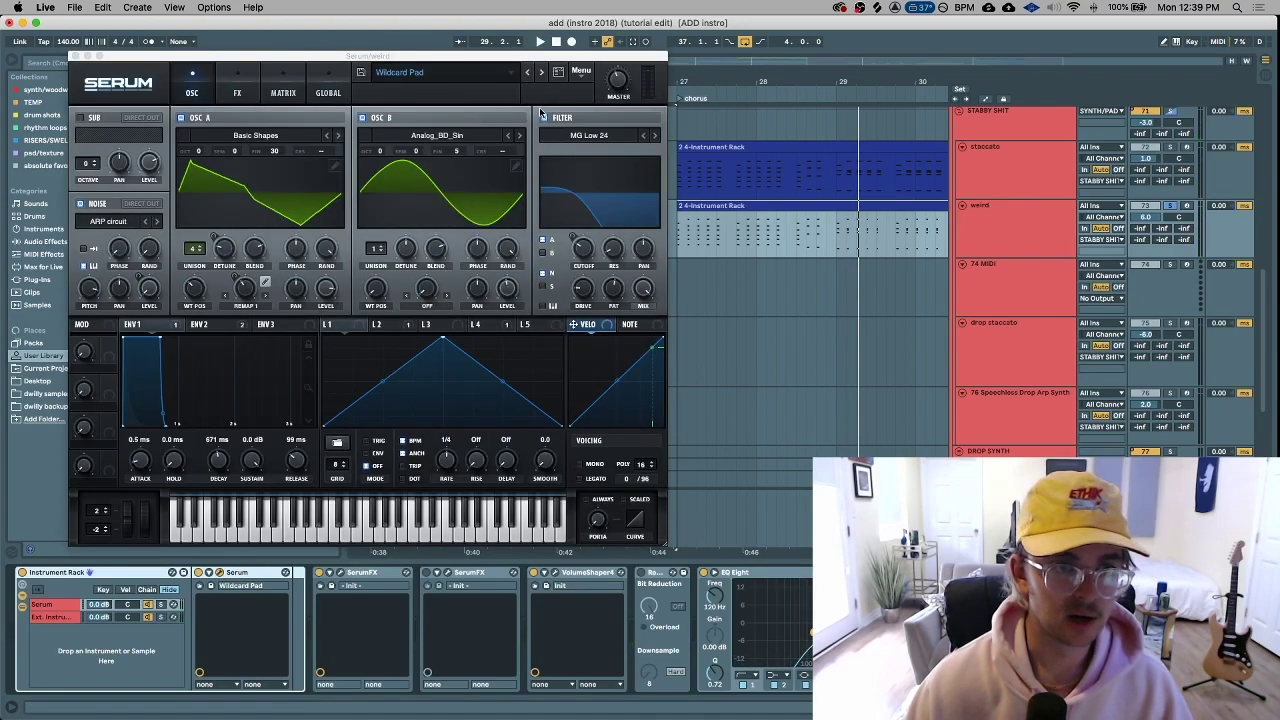
{"action": "key", "text": "space"}
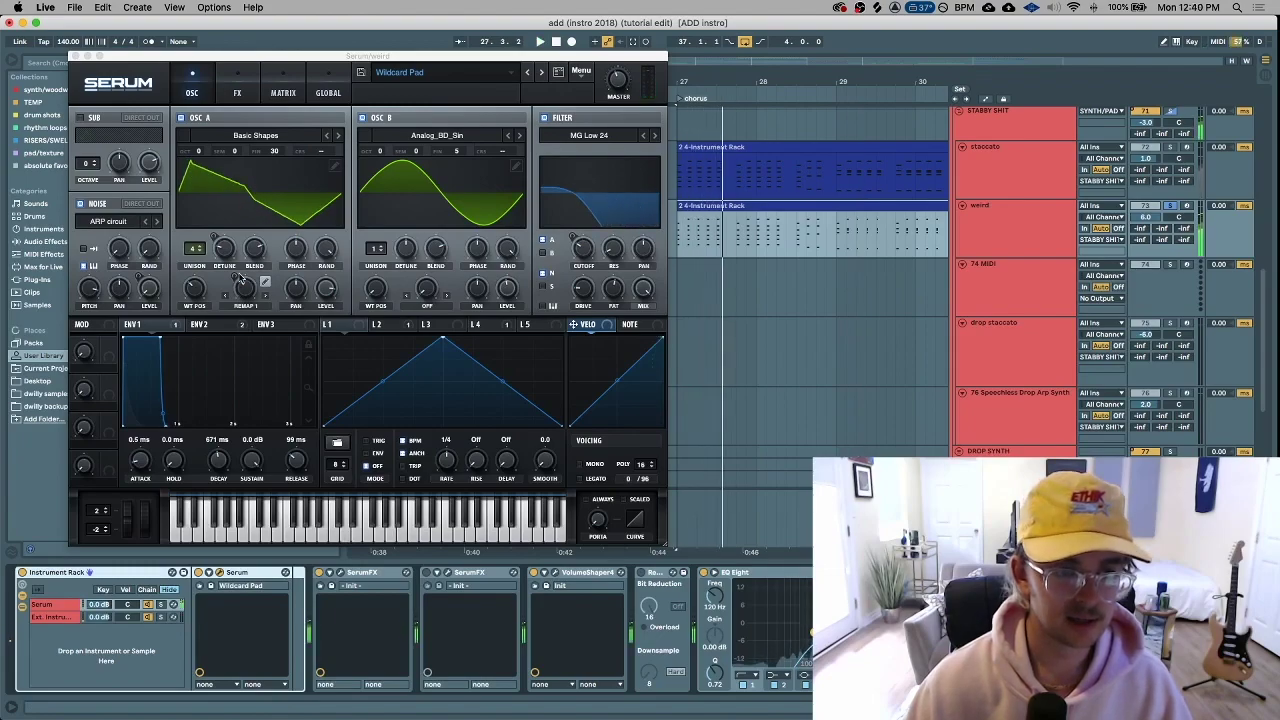
{"action": "left_click", "coordinate": [232, 328]}
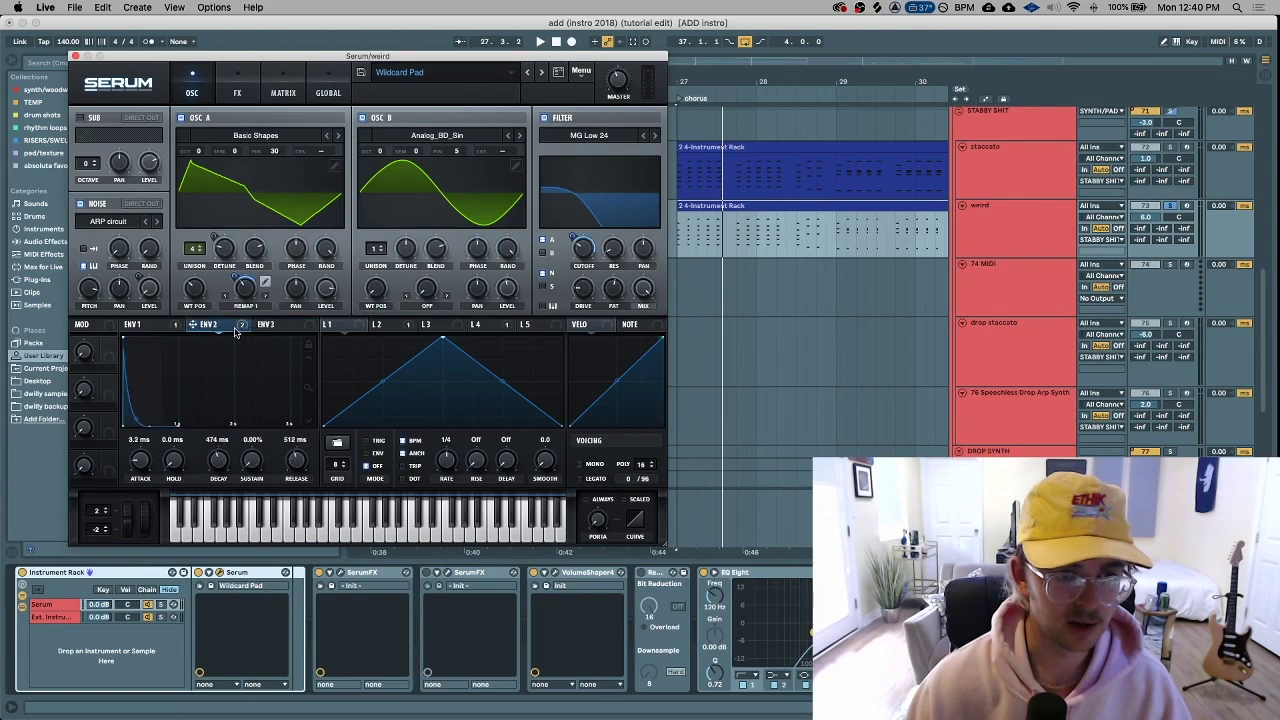
{"action": "key", "text": "space"}
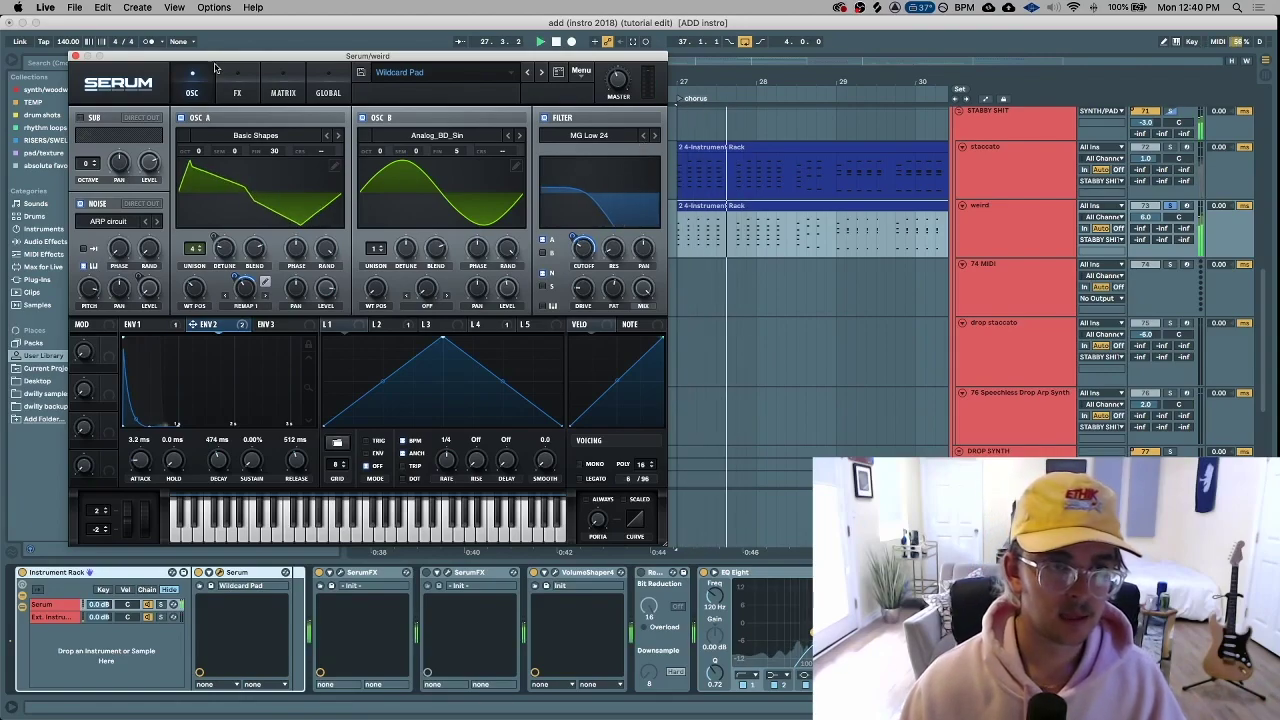
Check the effects page of the weird track's Serum instrument against its oscillator page
{"action": "left_click", "coordinate": [237, 88]}
{"action": "left_click", "coordinate": [195, 84]}
{"action": "left_click", "coordinate": [234, 81]}
{"action": "left_click", "coordinate": [194, 86]}
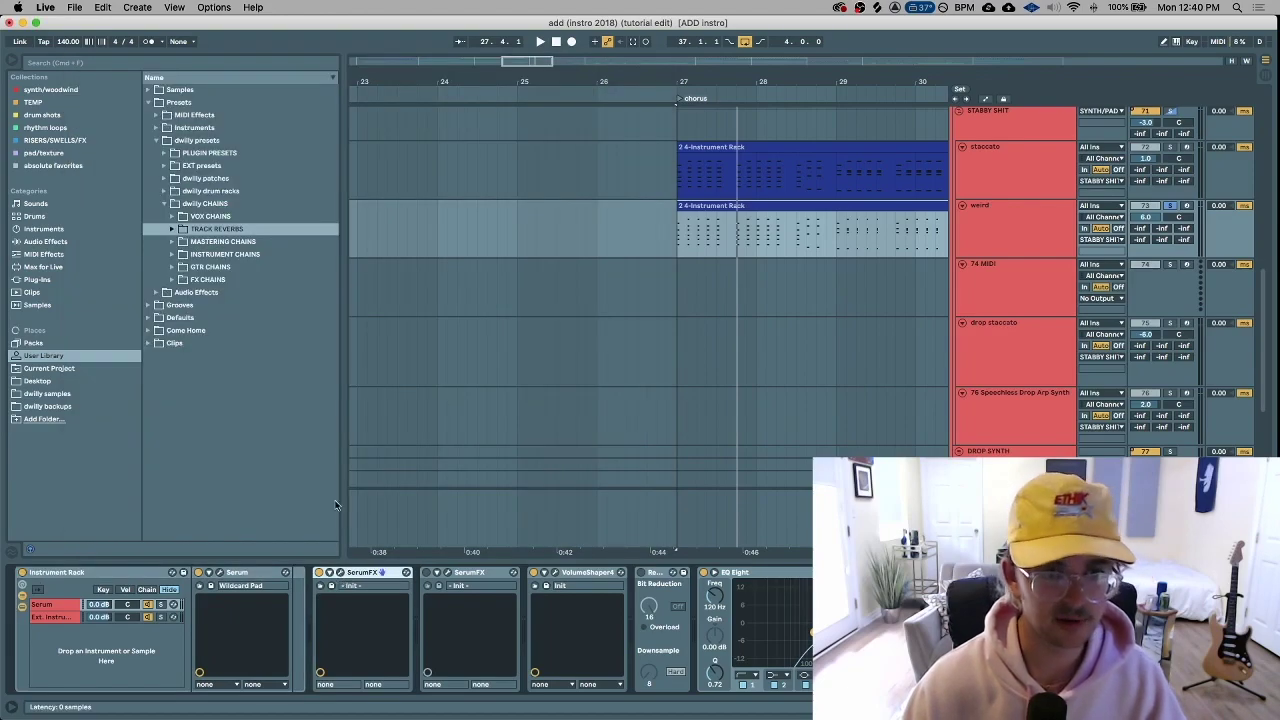
Open the weird track's first SerumFX, play the chorus, and show its filter-cutoff modulation and the track automation
{"action": "left_click", "coordinate": [330, 572]}
{"action": "key", "text": "space"}
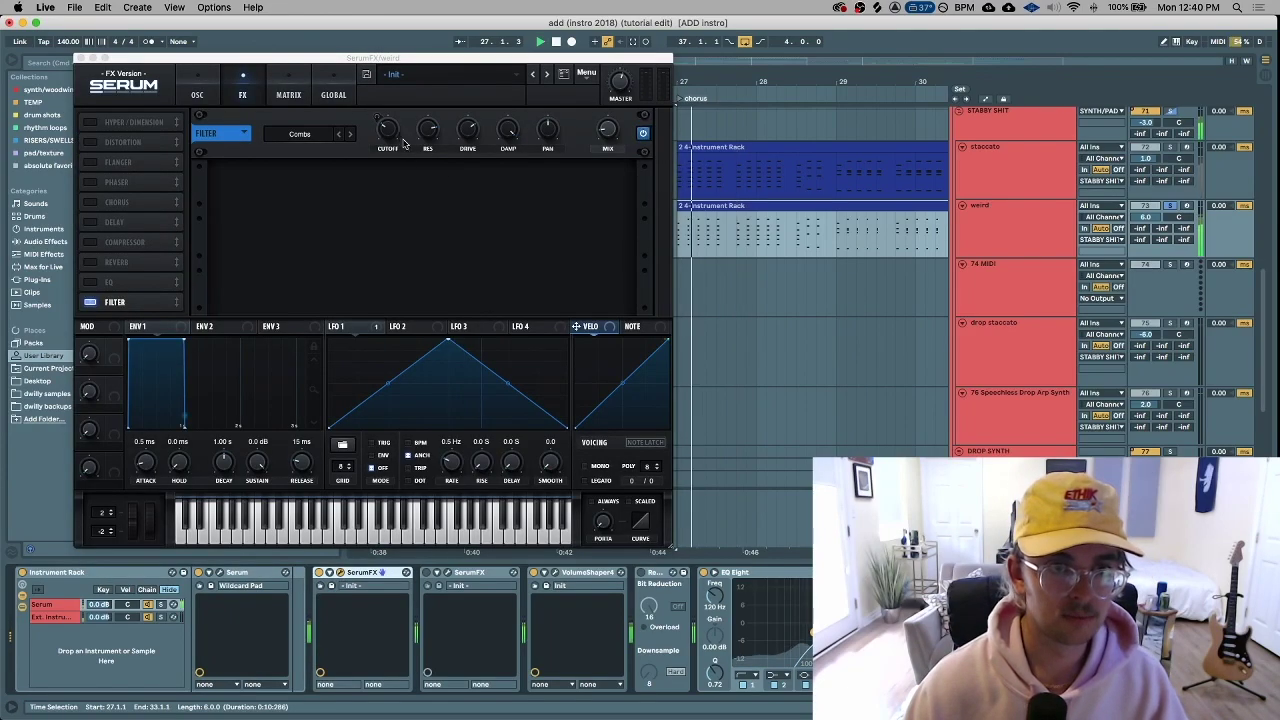
{"action": "left_click", "coordinate": [466, 326]}
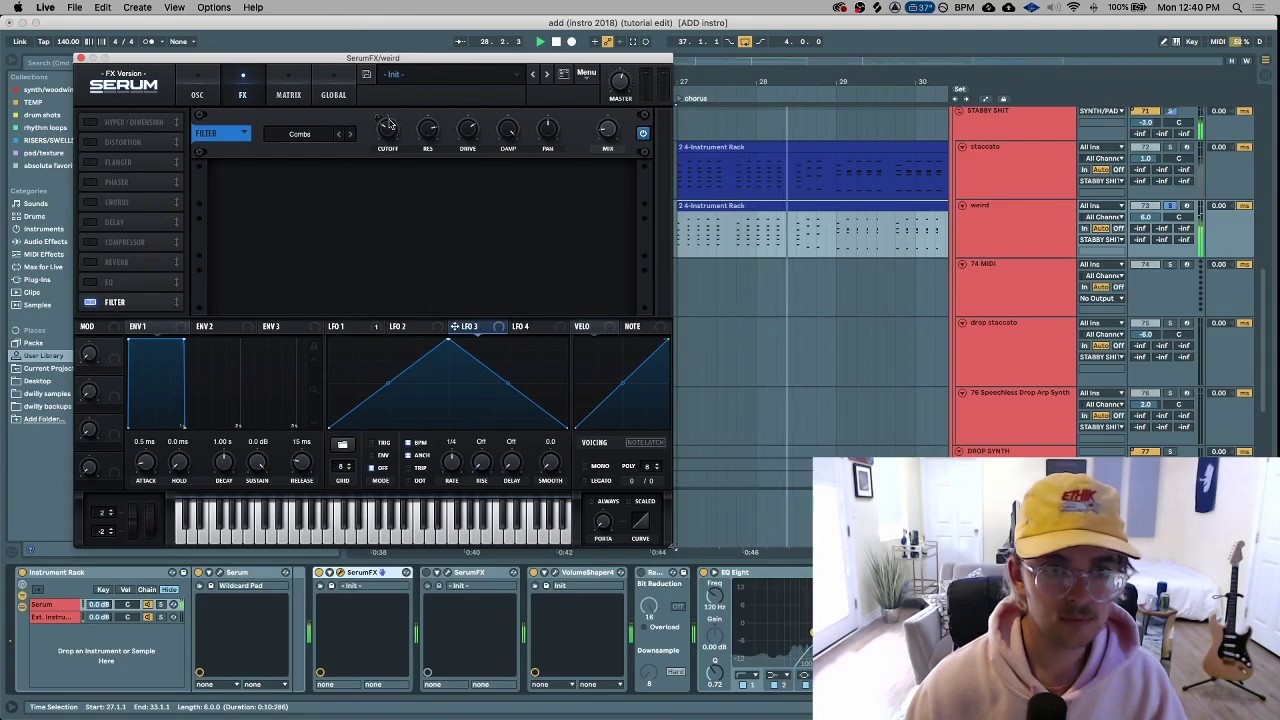
{"action": "key", "text": "a"}
{"action": "left_click", "coordinate": [331, 573]}
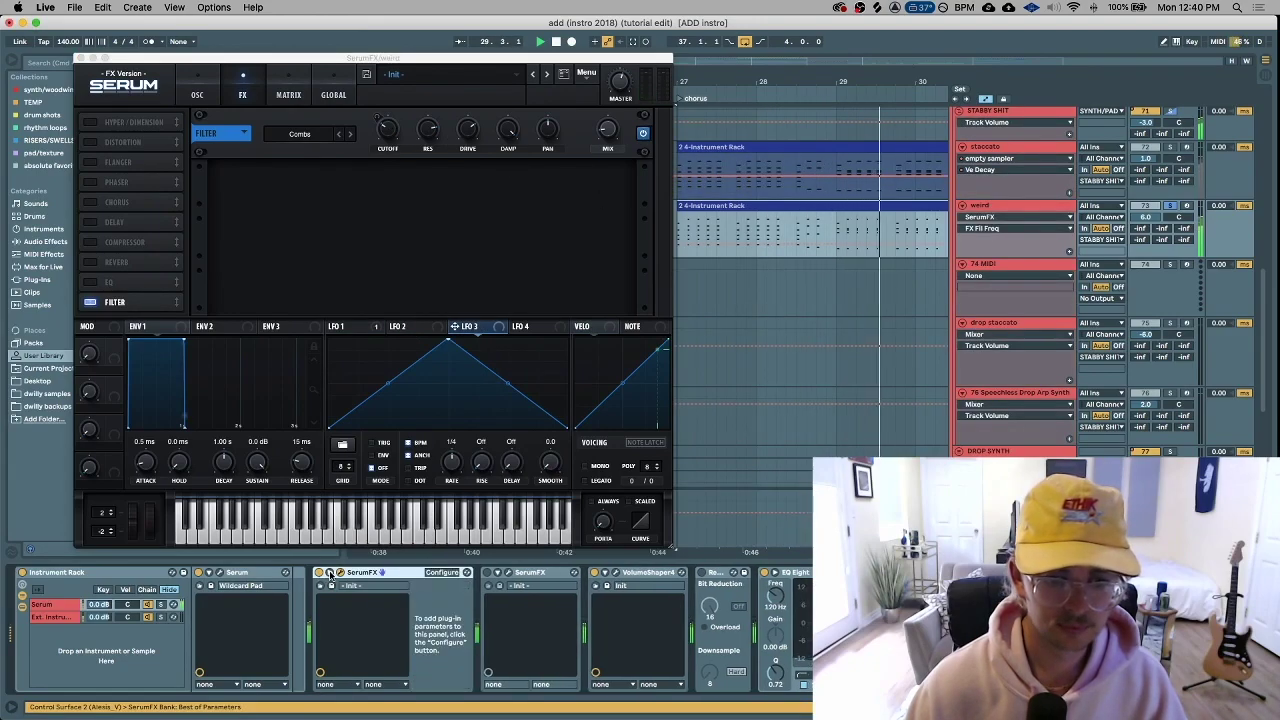
{"action": "left_click", "coordinate": [331, 573]}
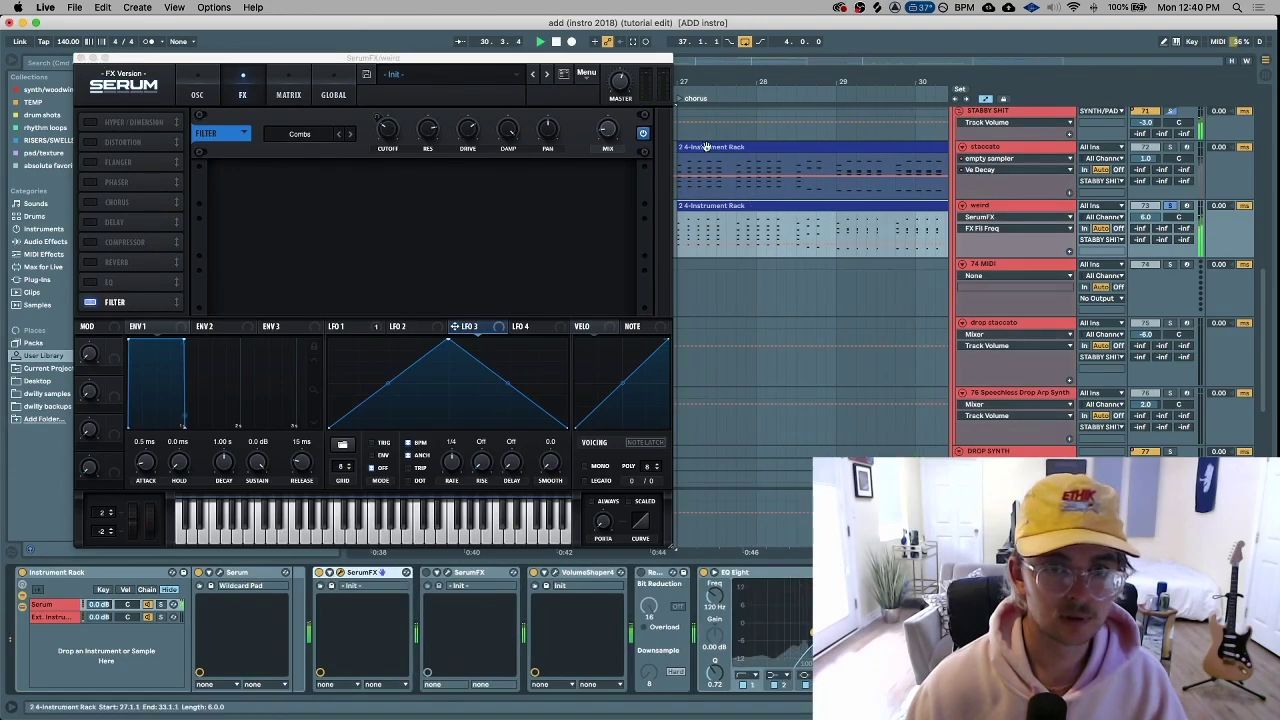
Compare the chorus with the SerumFX Combs filter off and on, and close the plug-in window
{"action": "left_click", "coordinate": [644, 135]}
{"action": "left_click", "coordinate": [644, 135]}
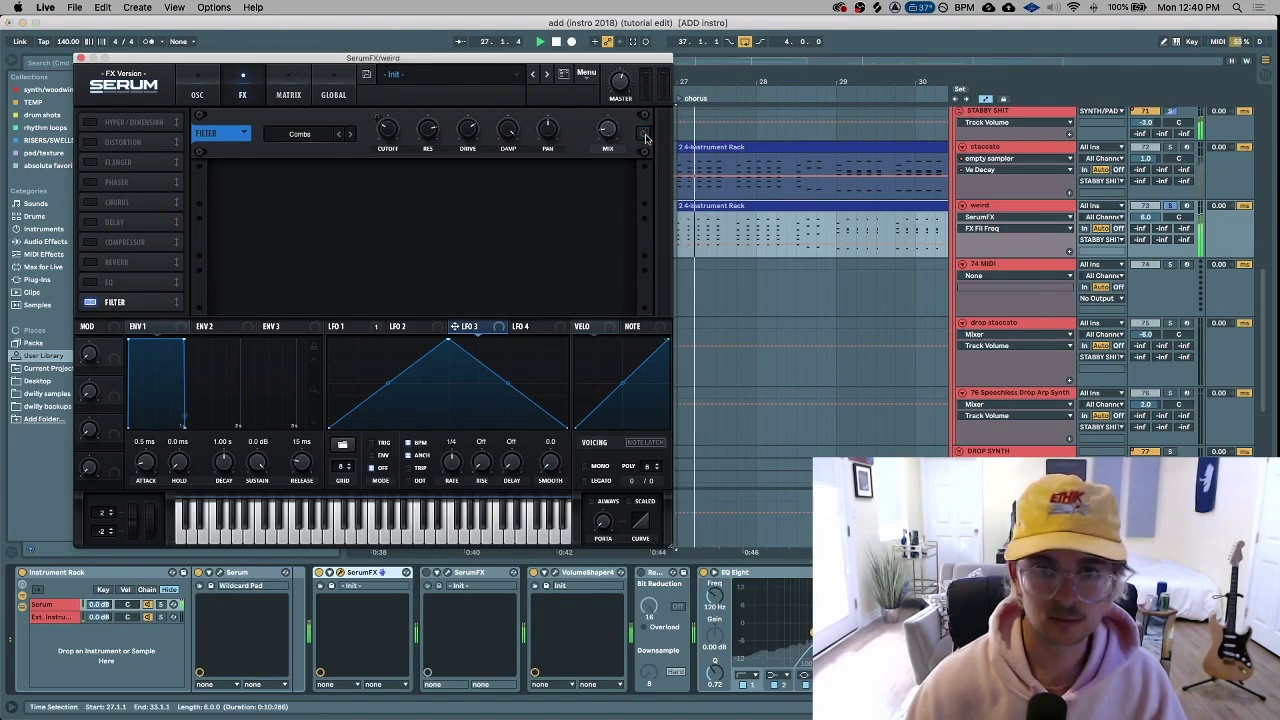
{"action": "left_click", "coordinate": [81, 58]}
Open the weird track's VolumeShaper4 window and unfold the device's parameters in the chain
{"action": "scroll", "coordinate": [593, 598], "scroll_direction": "right", "scroll_amount": 3}
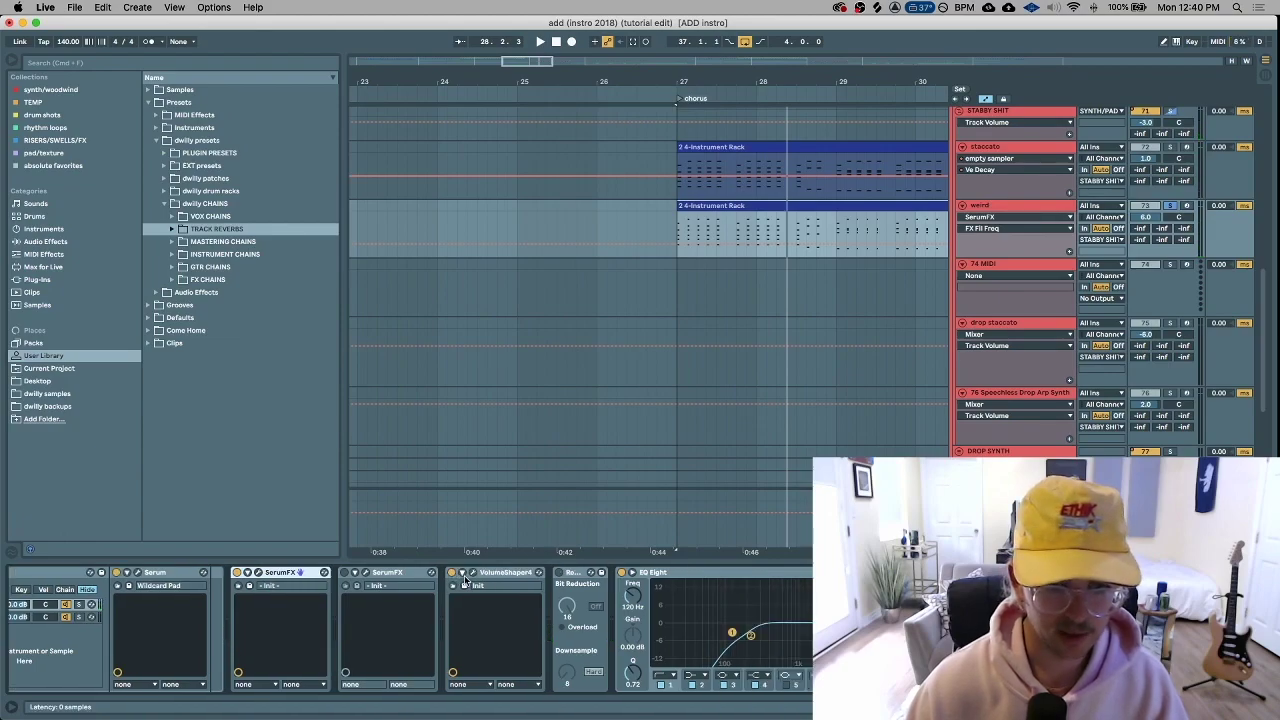
{"action": "left_click", "coordinate": [474, 574]}
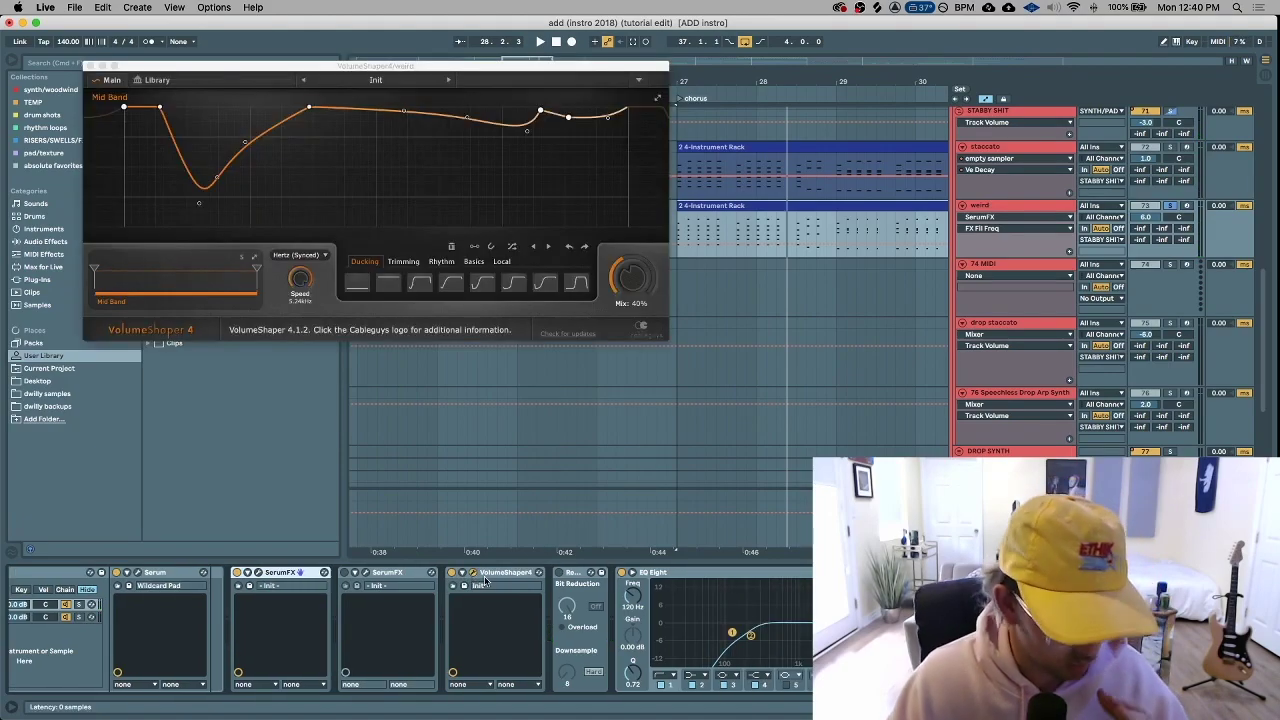
{"action": "left_click", "coordinate": [773, 141]}
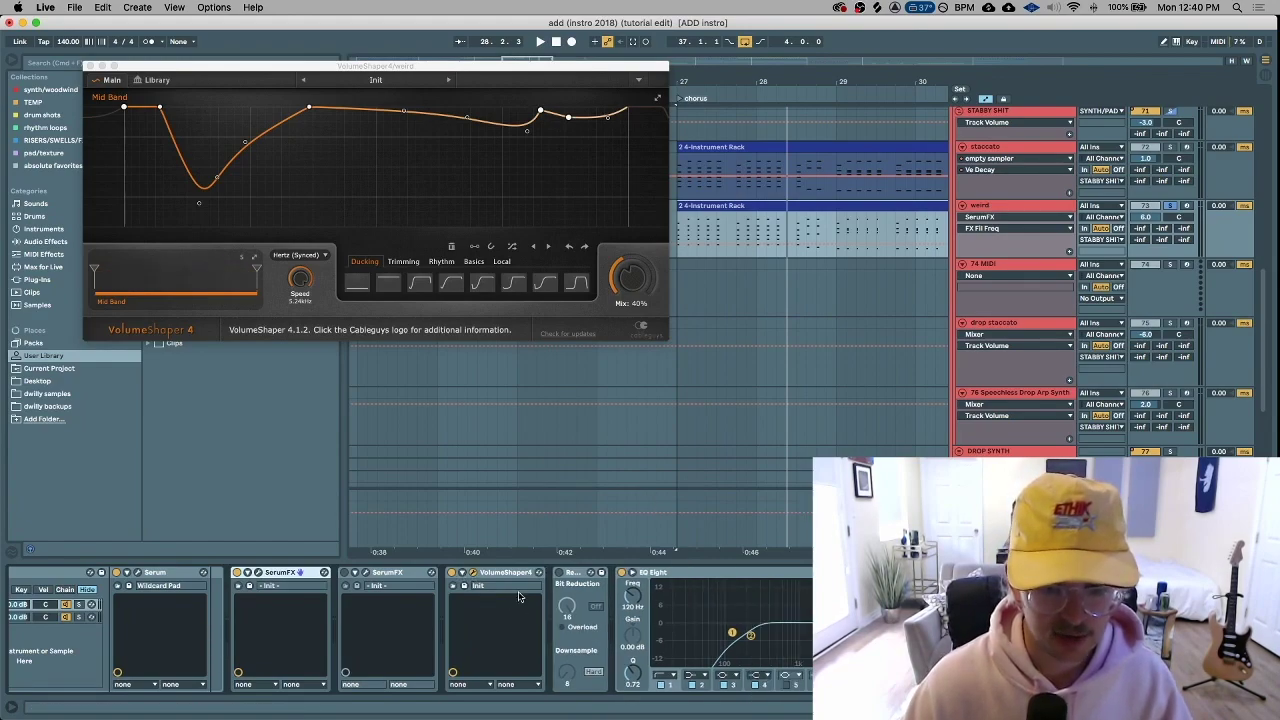
{"action": "left_click", "coordinate": [463, 574]}
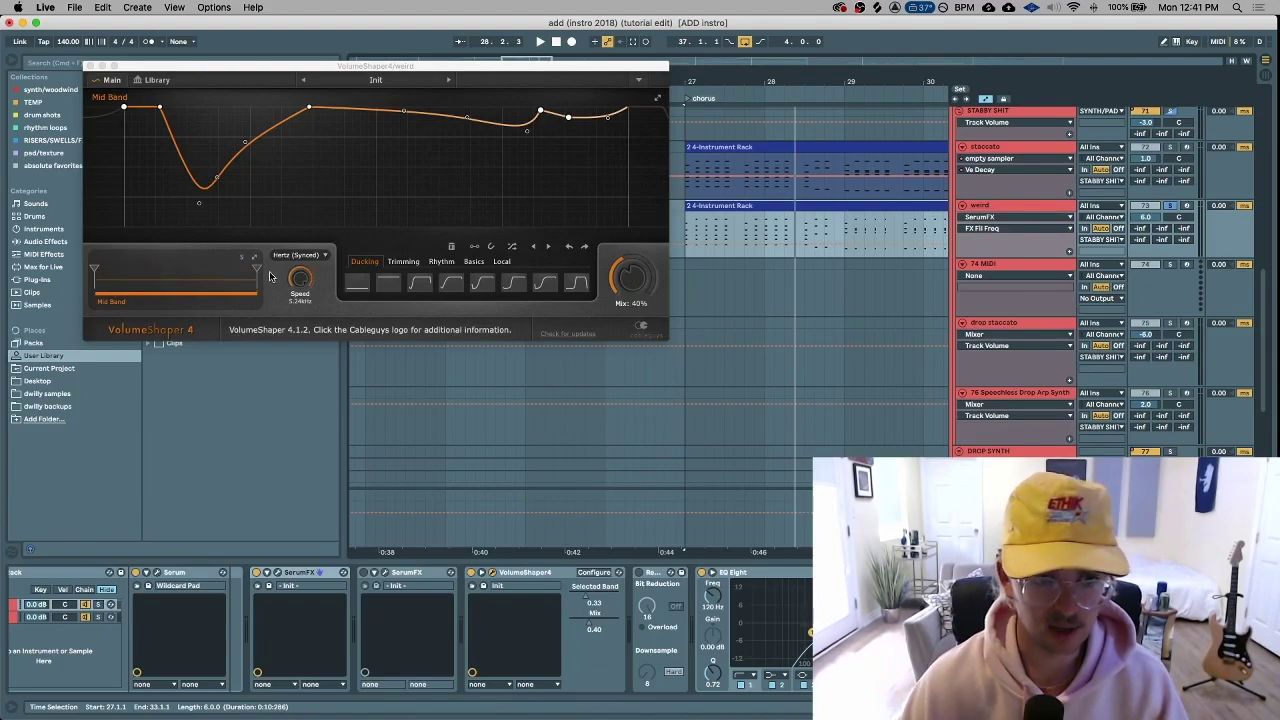
Point out VolumeShaper4's speed control and compare the chorus with the device bypassed and active
{"action": "left_click", "coordinate": [300, 281]}
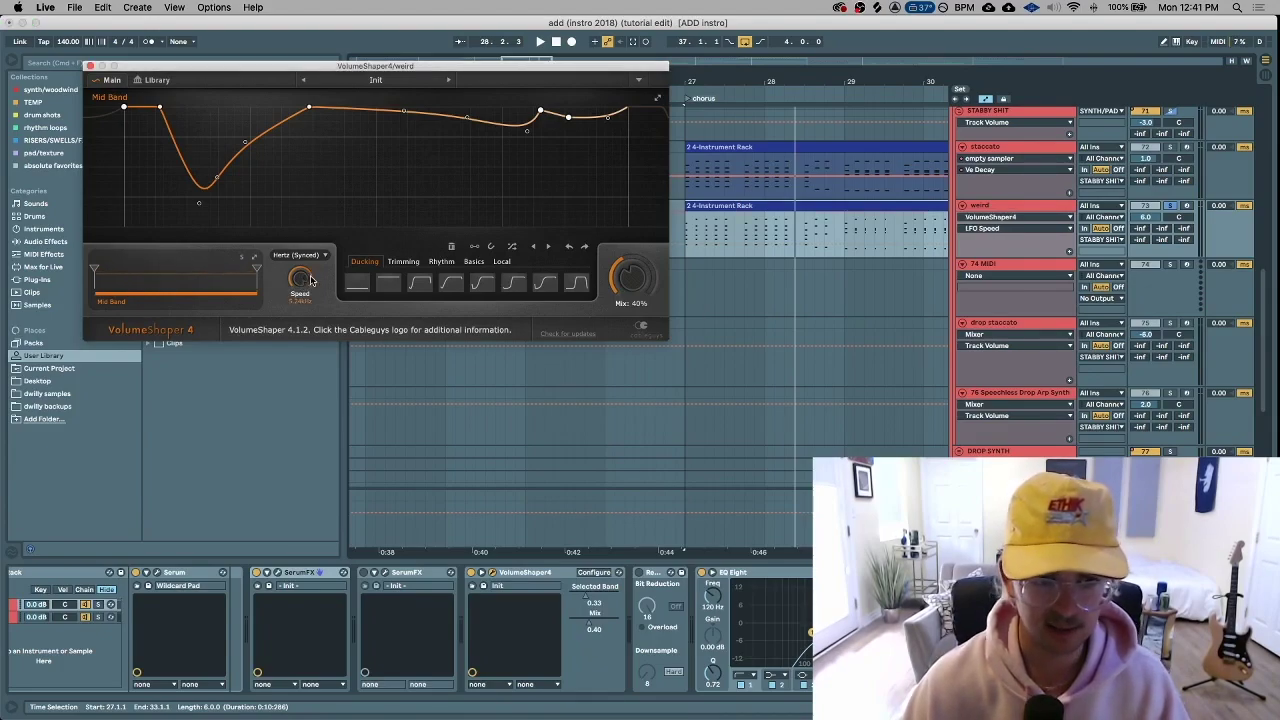
{"action": "left_click_drag", "start_coordinate": [307, 284], "coordinate": [307, 274]}
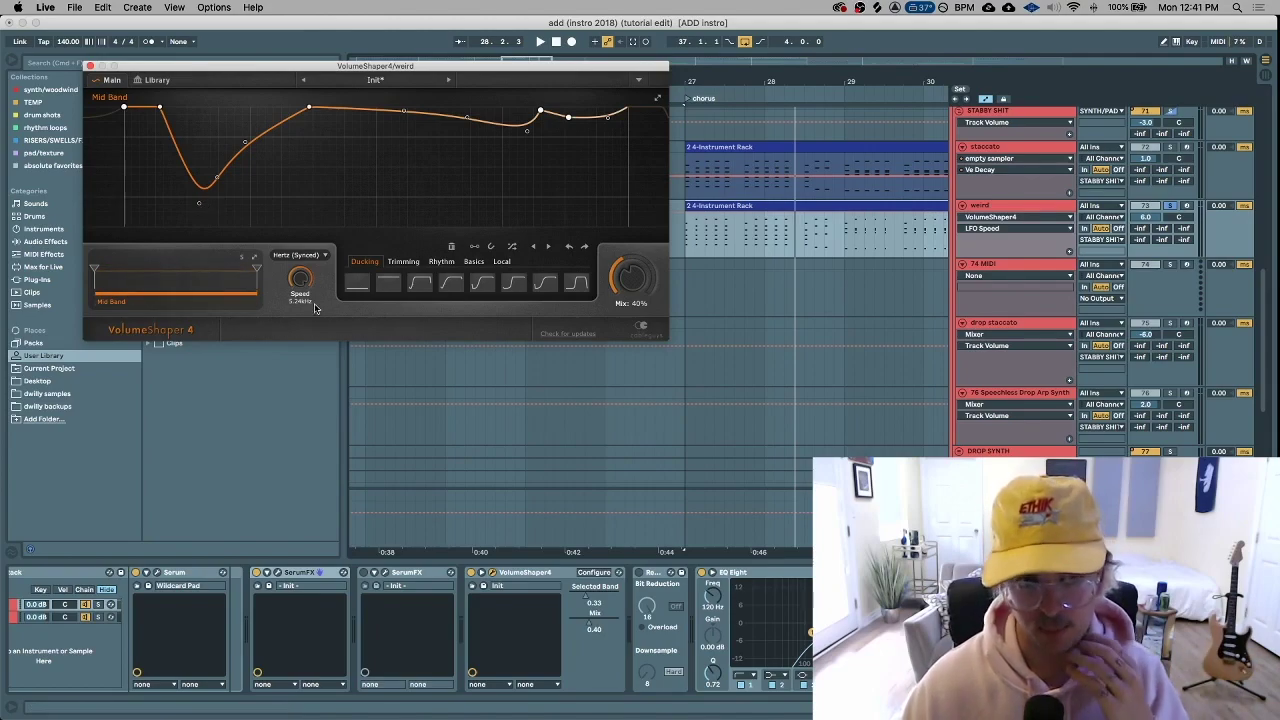
{"action": "key", "text": "space"}
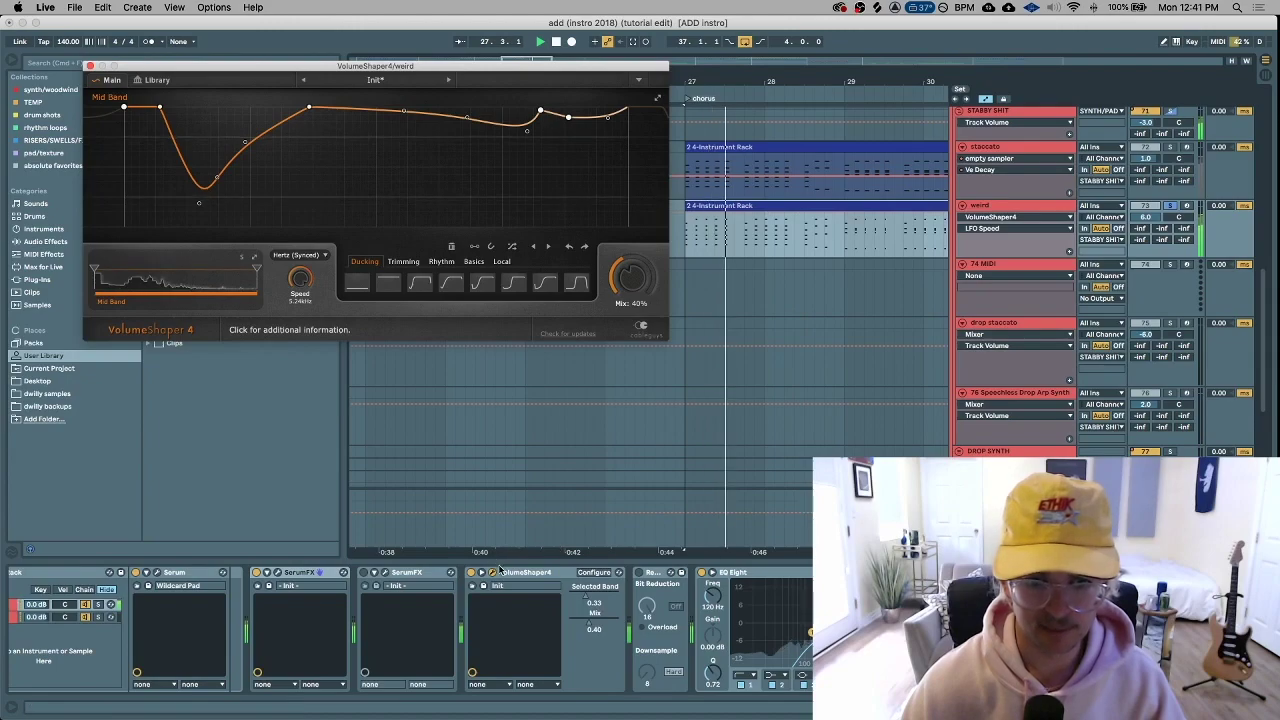
{"action": "left_click", "coordinate": [476, 574]}
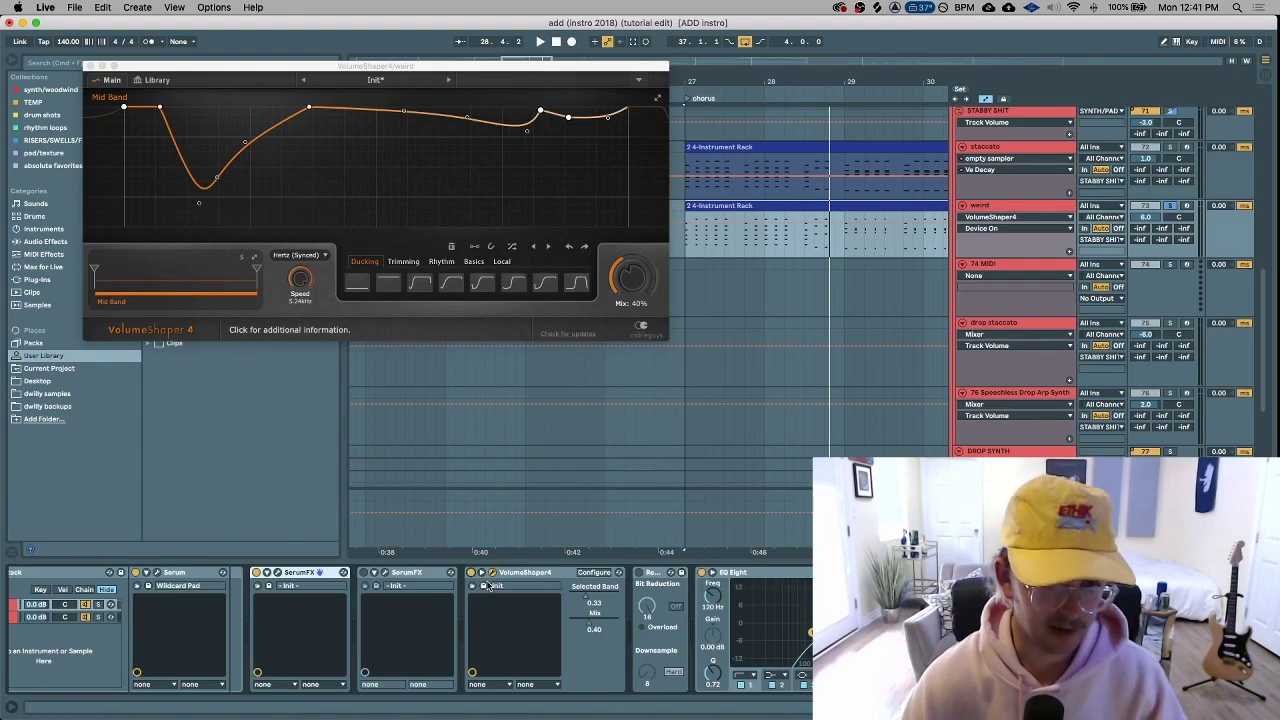
Reshape the VolumeShaper4 curve by moving several points during chorus playback, with a steep early drop and a mid-cycle rise, and close its window
{"action": "left_click_drag", "start_coordinate": [330, 106], "coordinate": [356, 205]}
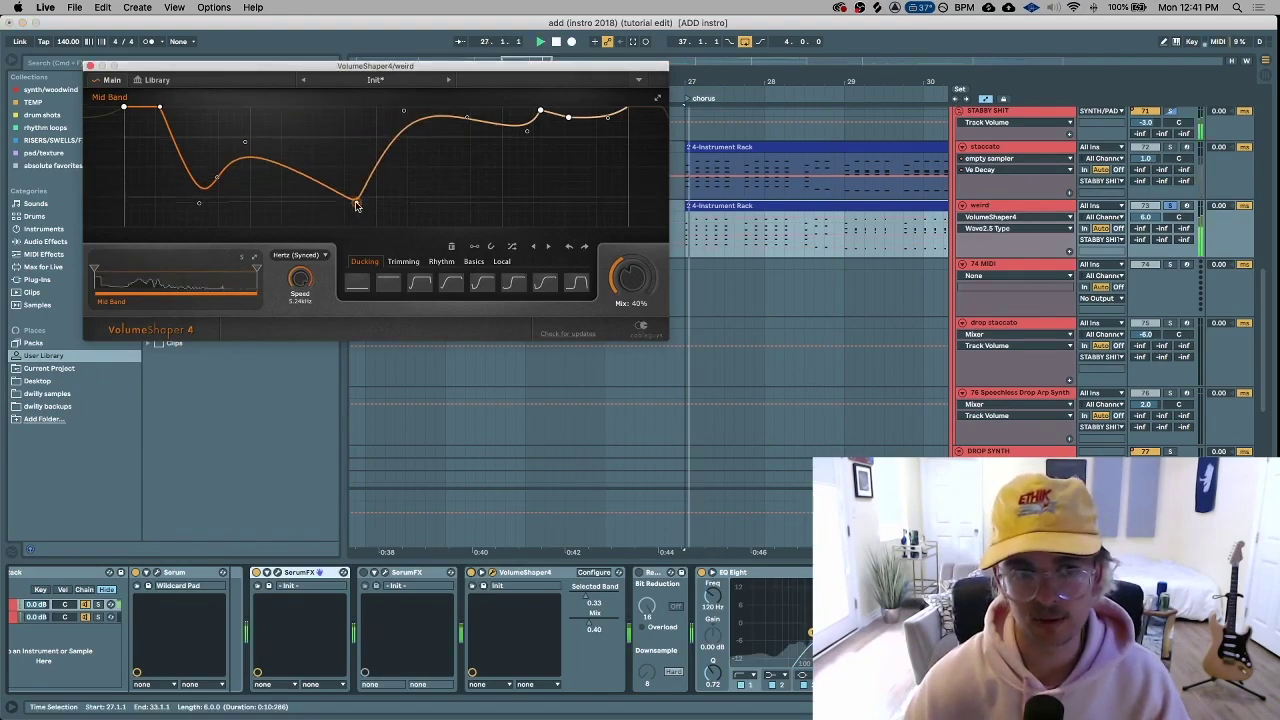
{"action": "left_click_drag", "start_coordinate": [404, 112], "coordinate": [467, 228]}
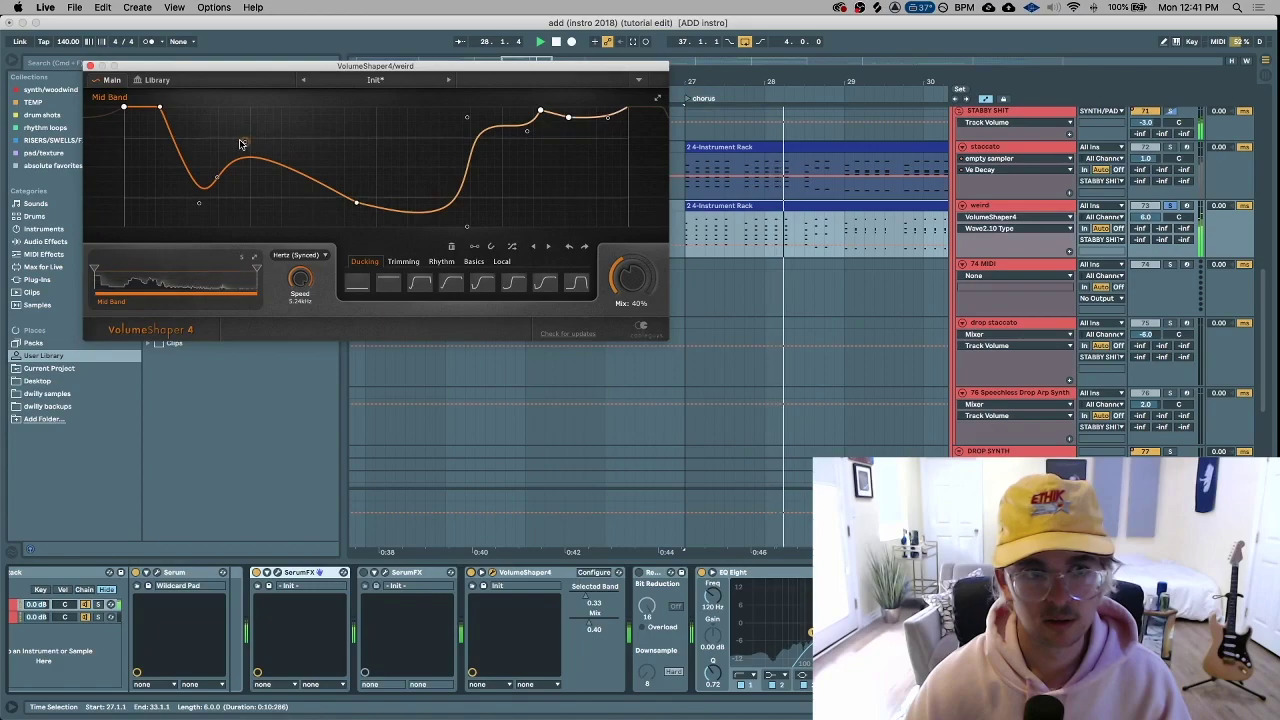
{"action": "left_click_drag", "start_coordinate": [160, 107], "coordinate": [129, 226]}
{"action": "mouse_move", "coordinate": [304, 213]}
{"action": "left_mouse_down"}
{"action": "mouse_move", "coordinate": [306, 115]}
{"action": "mouse_move", "coordinate": [357, 107]}
{"action": "left_mouse_up"}
{"action": "left_click_drag", "start_coordinate": [420, 180], "coordinate": [466, 107]}
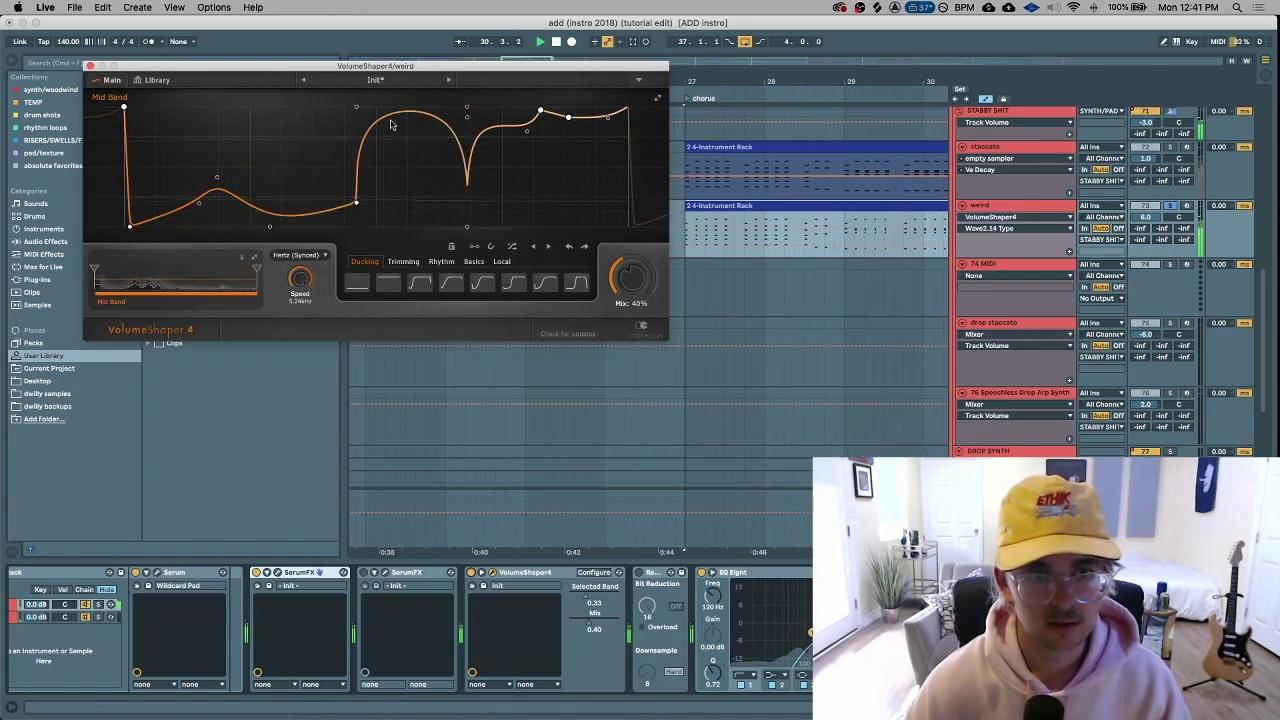
{"action": "left_click_drag", "start_coordinate": [357, 203], "coordinate": [291, 125]}
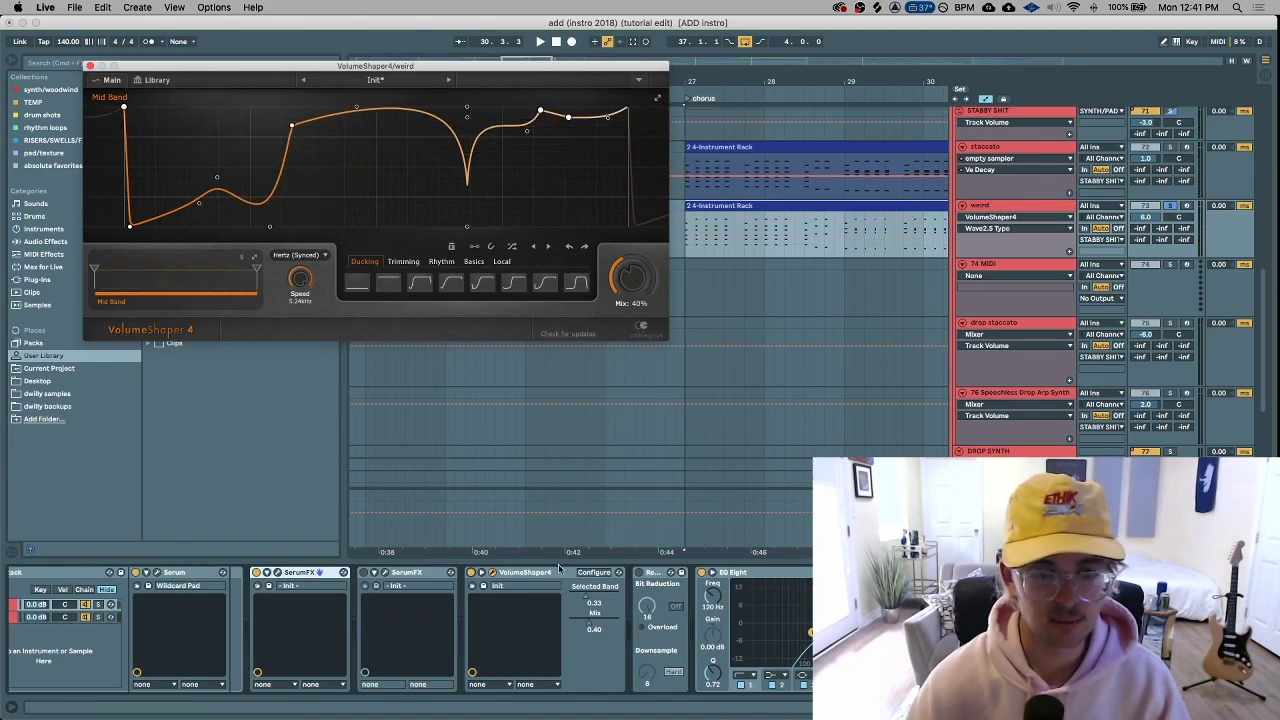
{"action": "left_click", "coordinate": [90, 66]}
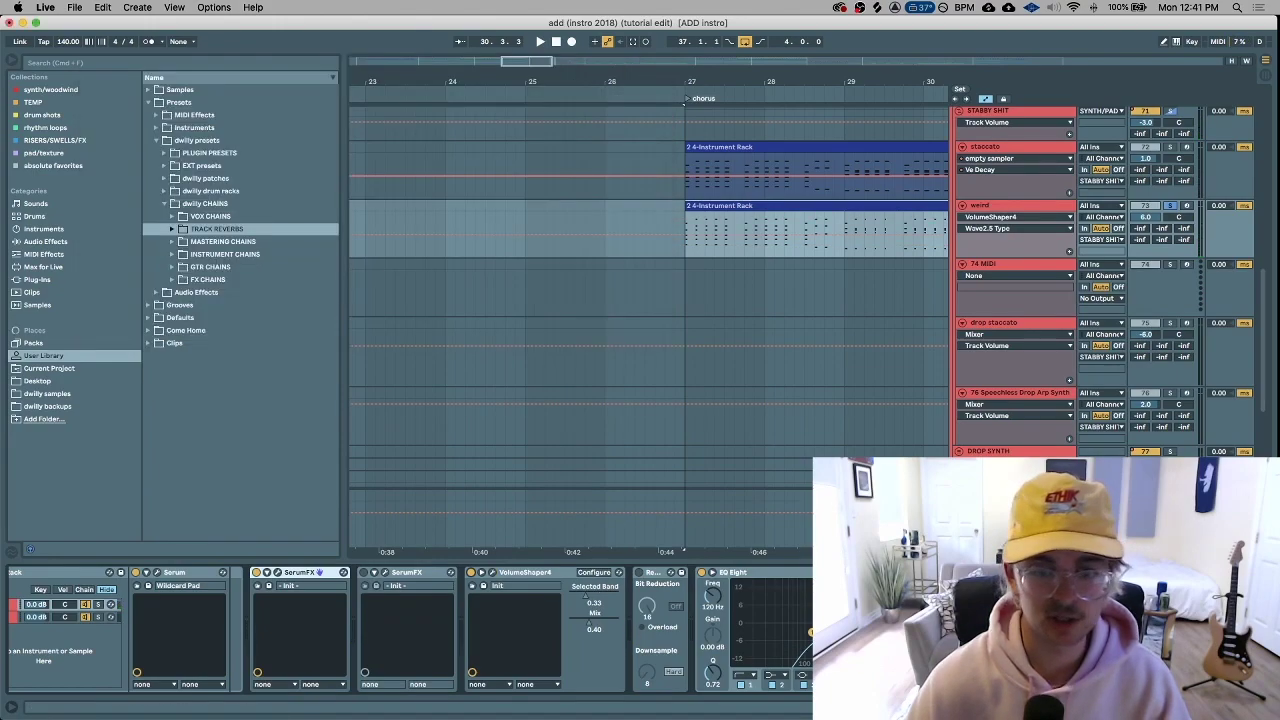
Set band 4 of the weird track's first EQ Eight to about 7.42 kHz and -5.33 dB, and play the chorus
{"action": "scroll", "coordinate": [783, 640], "scroll_direction": "right", "scroll_amount": 5}
{"action": "left_click", "coordinate": [701, 639]}
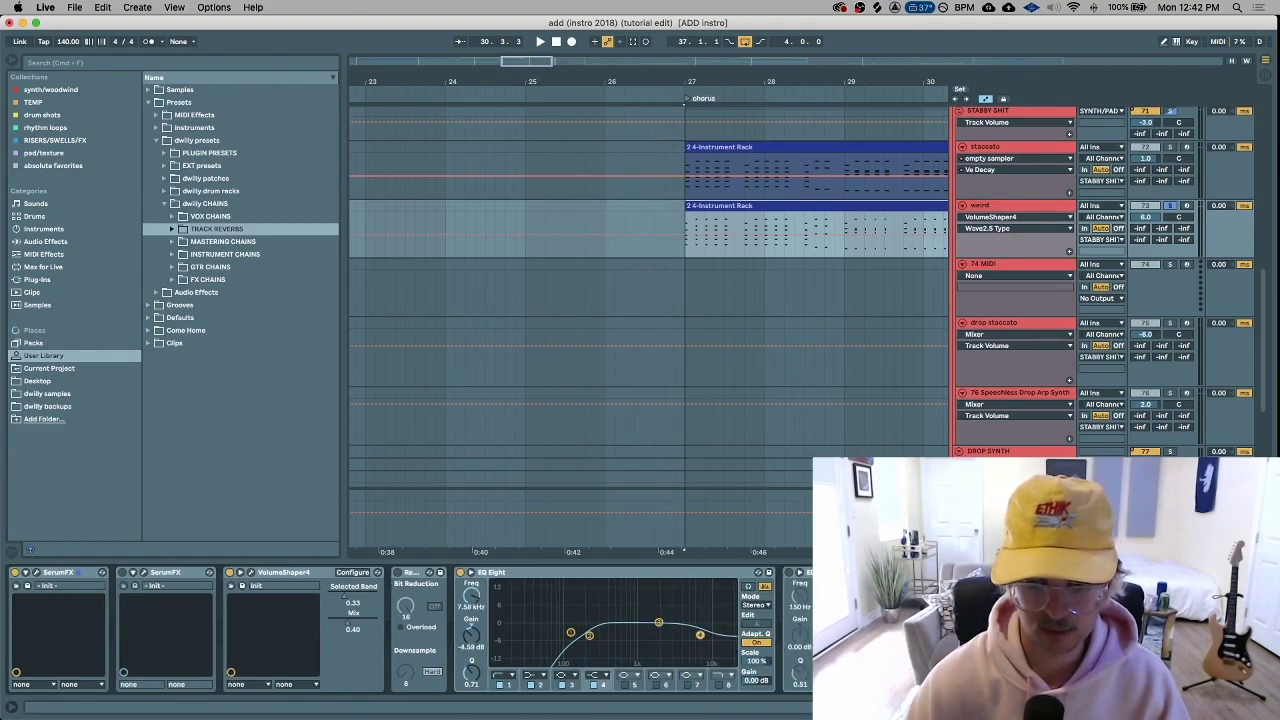
{"action": "scroll", "coordinate": [701, 639], "scroll_direction": "right", "scroll_amount": 4}
{"action": "key", "text": "space"}
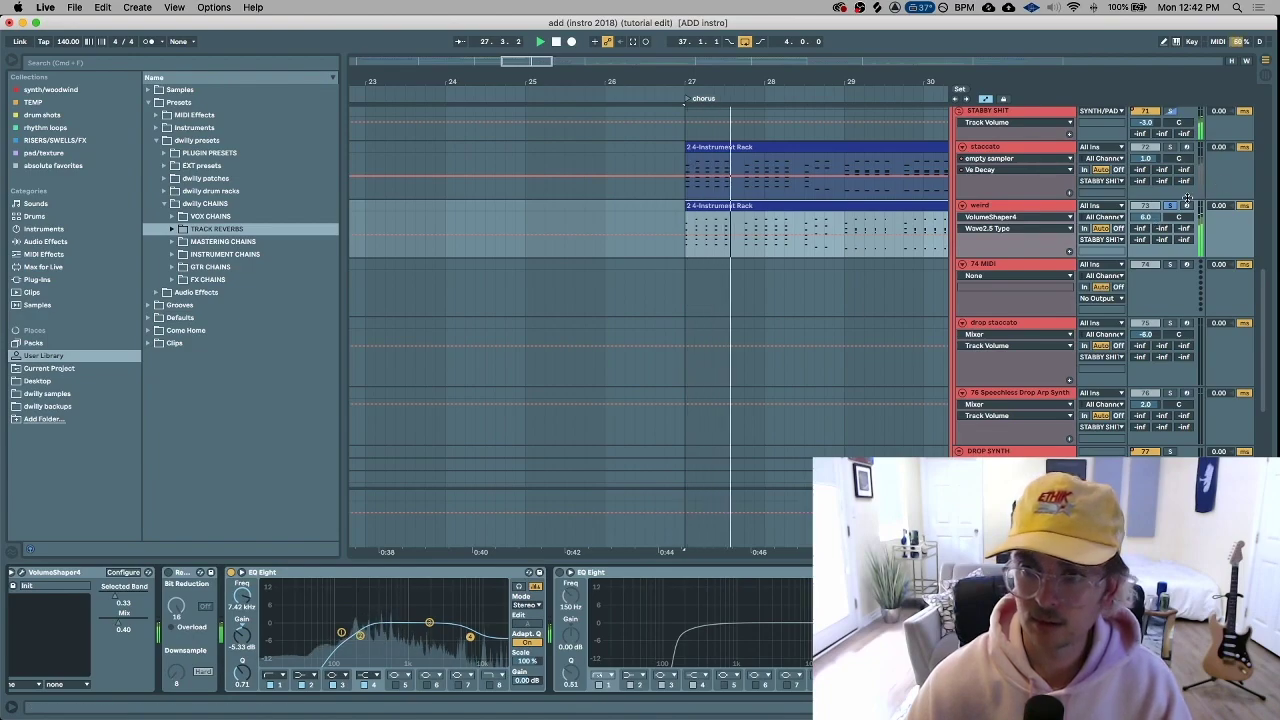
Hide the automation lanes, expand the FX group and zoom in on its clip at the end of bar 32
{"action": "scroll", "coordinate": [987, 256], "scroll_direction": "up", "scroll_amount": 15}
{"action": "scroll", "coordinate": [987, 256], "scroll_direction": "up", "scroll_amount": 5}
{"action": "left_click", "coordinate": [1007, 181]}
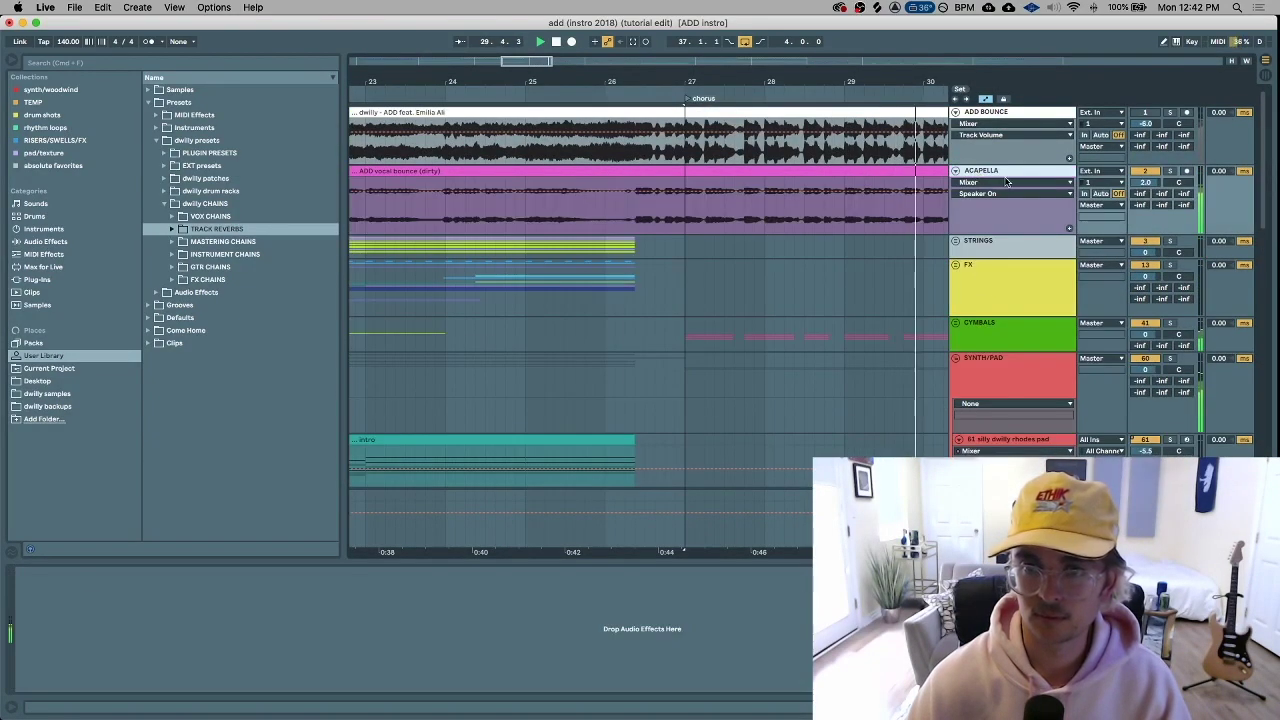
{"action": "key", "text": "a"}
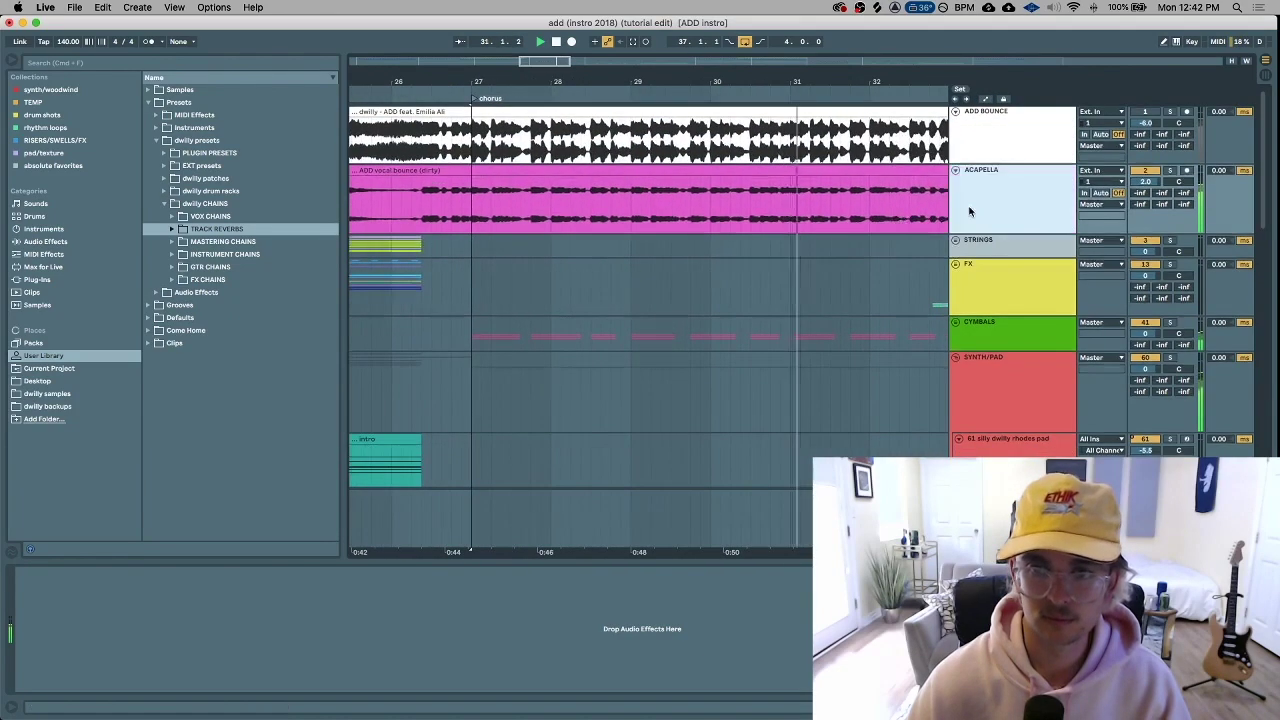
{"action": "left_click", "coordinate": [934, 272]}
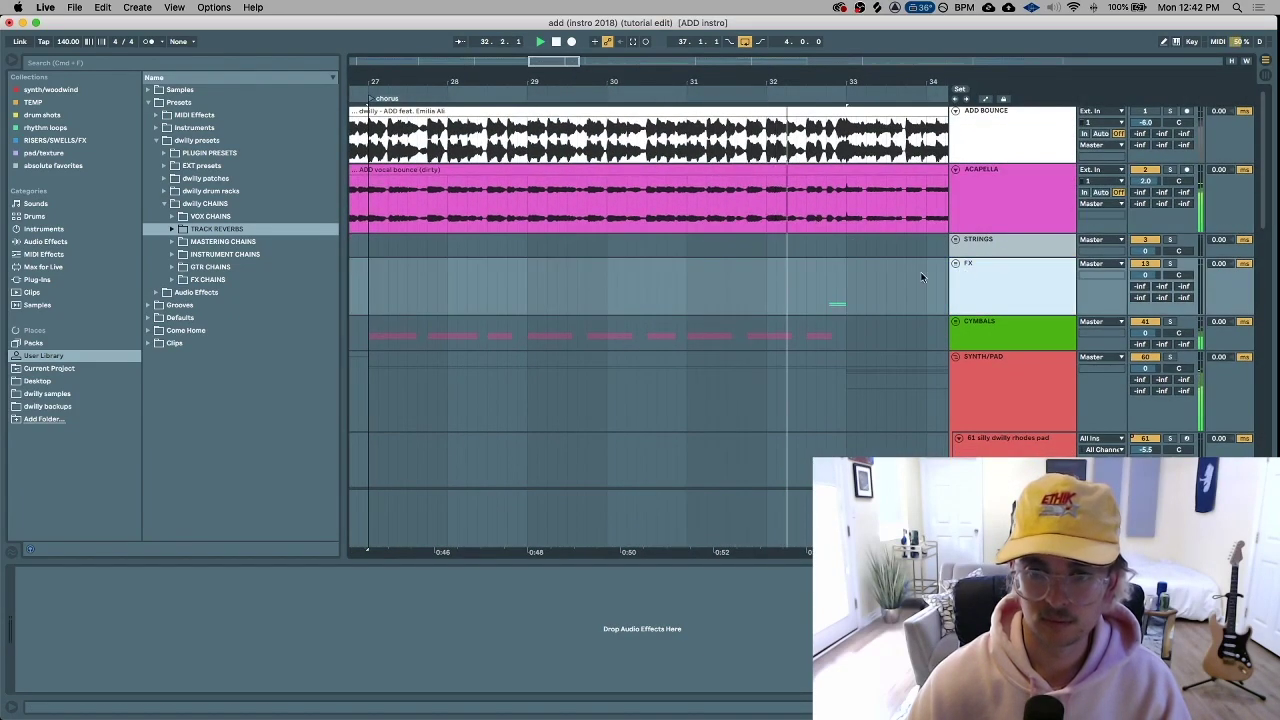
{"action": "left_click", "coordinate": [955, 263]}
{"action": "left_click", "coordinate": [828, 320]}
{"action": "scroll", "coordinate": [828, 321], "scroll_direction": "down", "scroll_amount": 5}
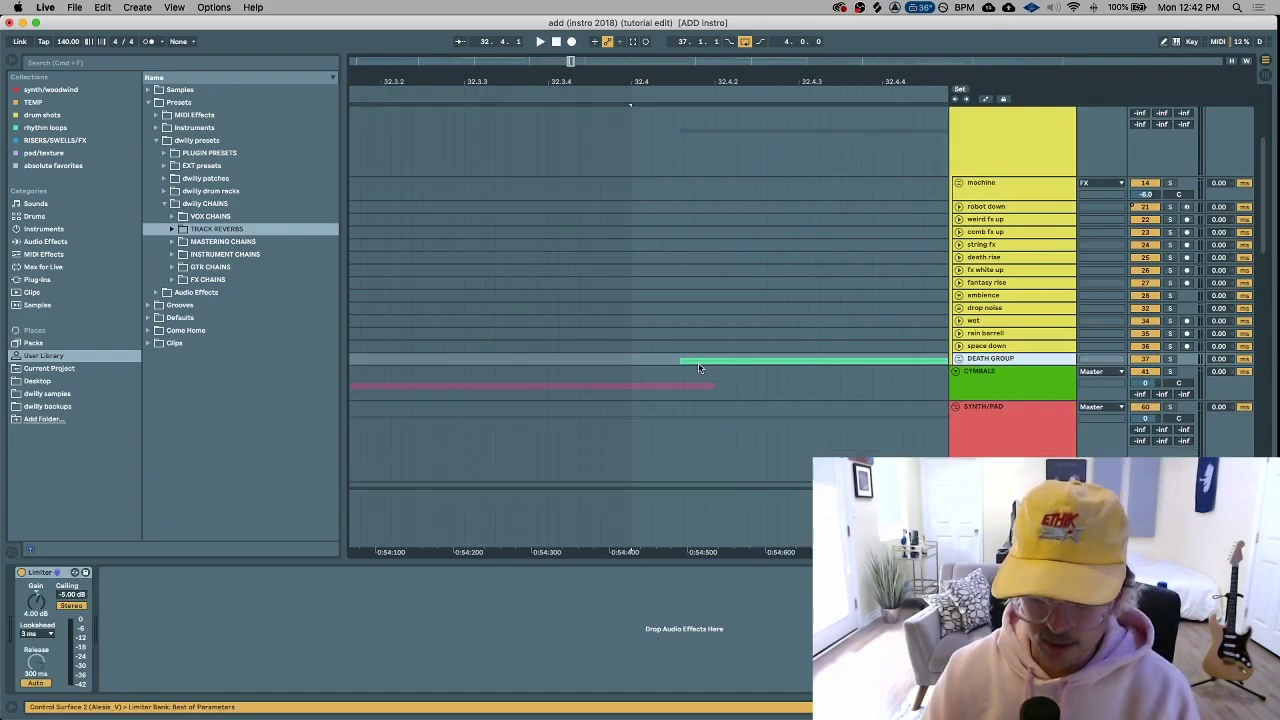
Expand the DEATH GROUP and play its Death Synths clips from just after 32.4
{"action": "left_click", "coordinate": [958, 358]}
{"action": "left_click", "coordinate": [689, 364]}
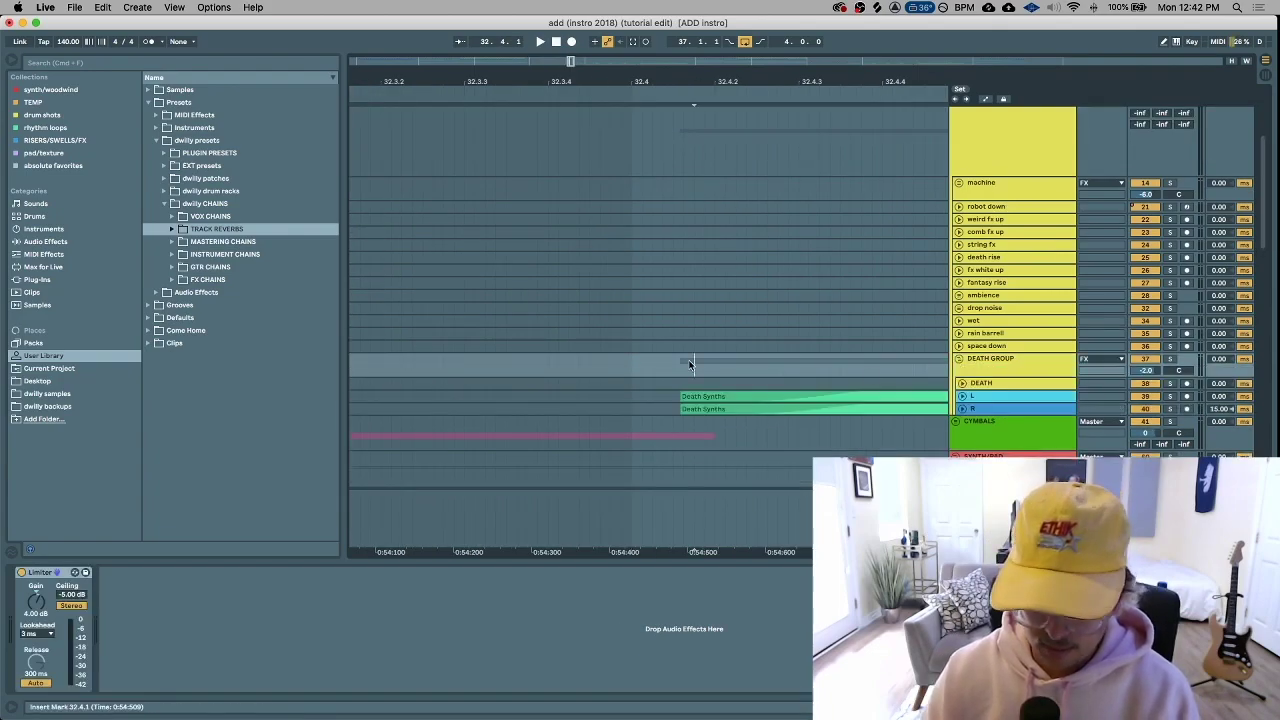
{"action": "key", "text": "minus"}
{"action": "key", "text": "space"}
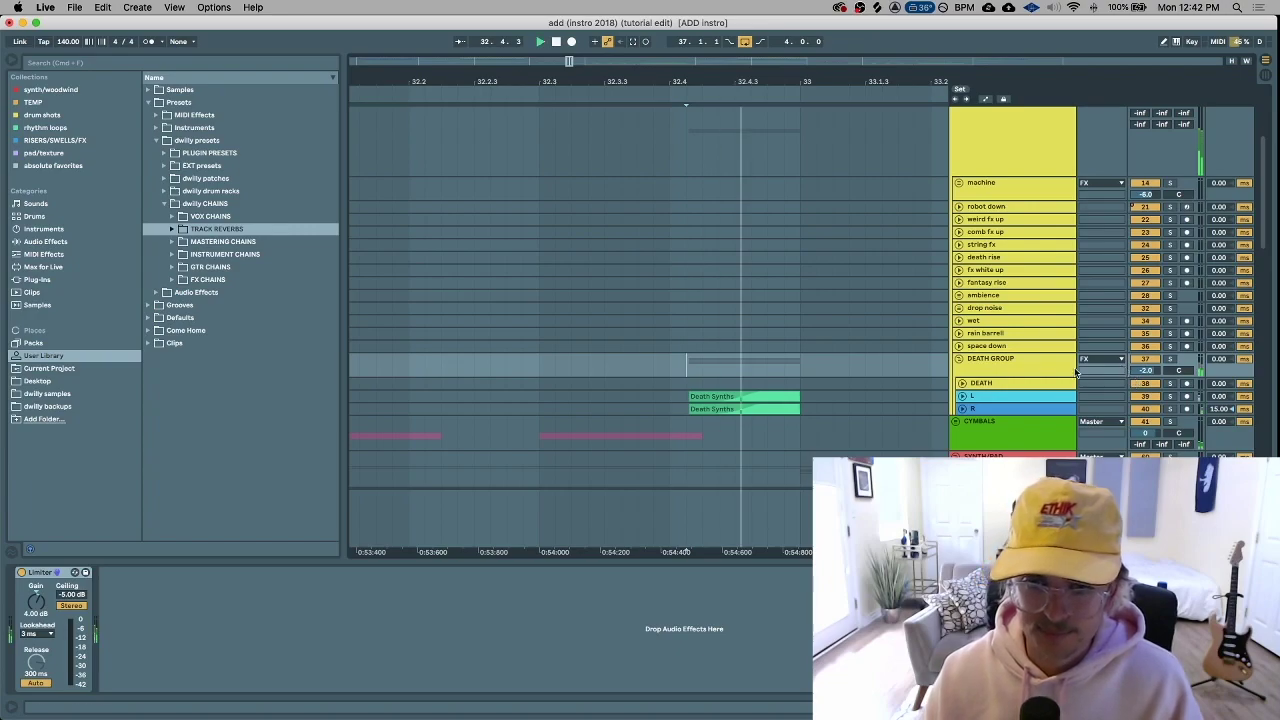
Solo and unfold the L track in the DEATH GROUP, and show its Death Synths clip's sample and fade-in
{"action": "left_click", "coordinate": [1170, 396]}
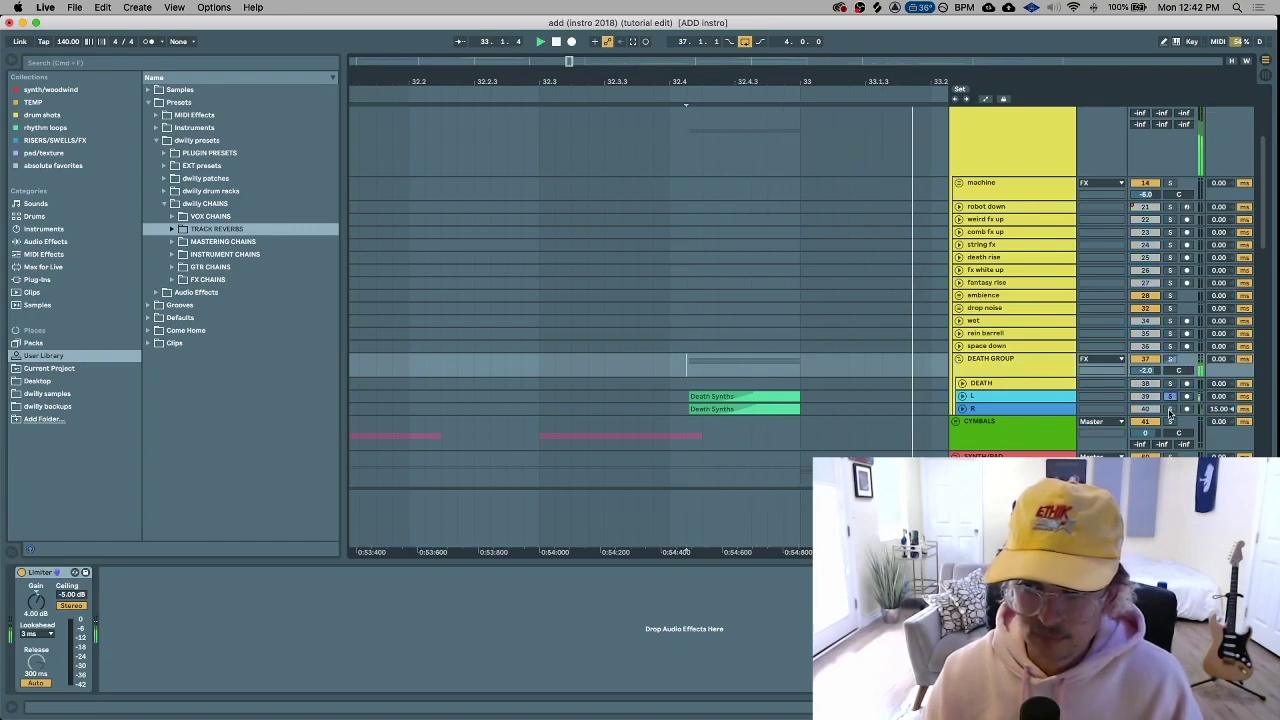
{"action": "left_click", "coordinate": [961, 396]}
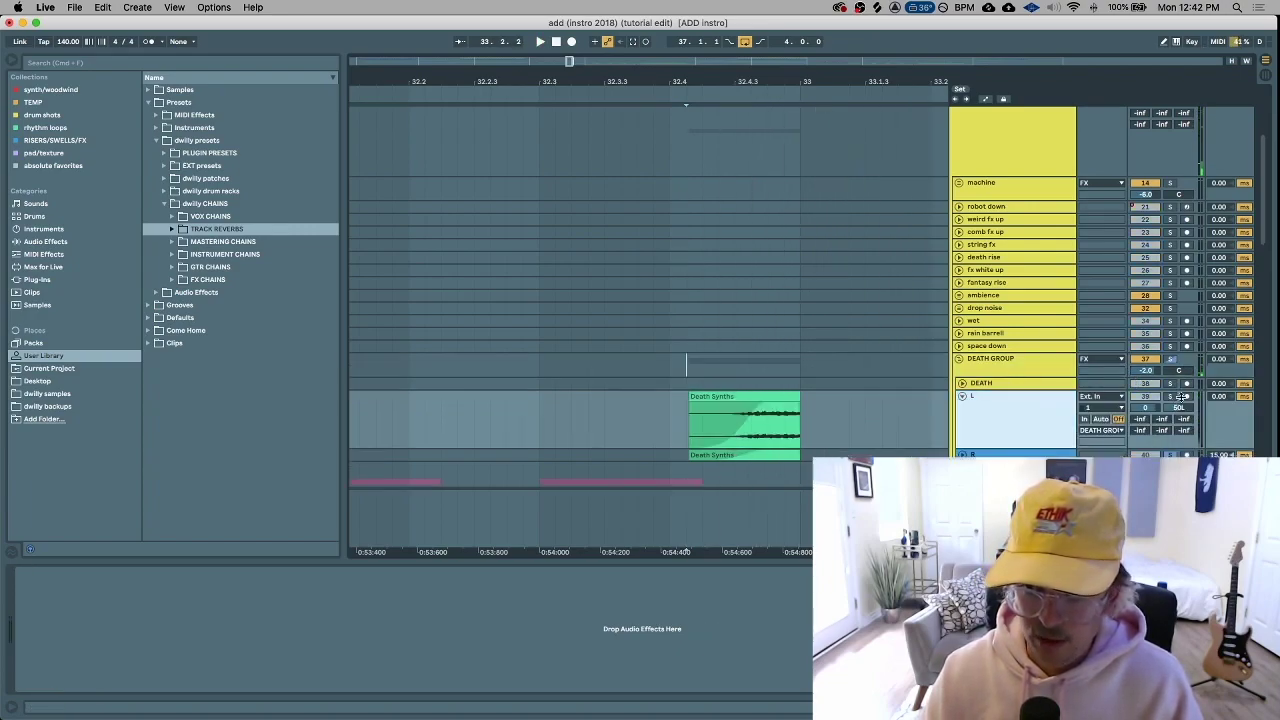
{"action": "left_click", "coordinate": [795, 415]}
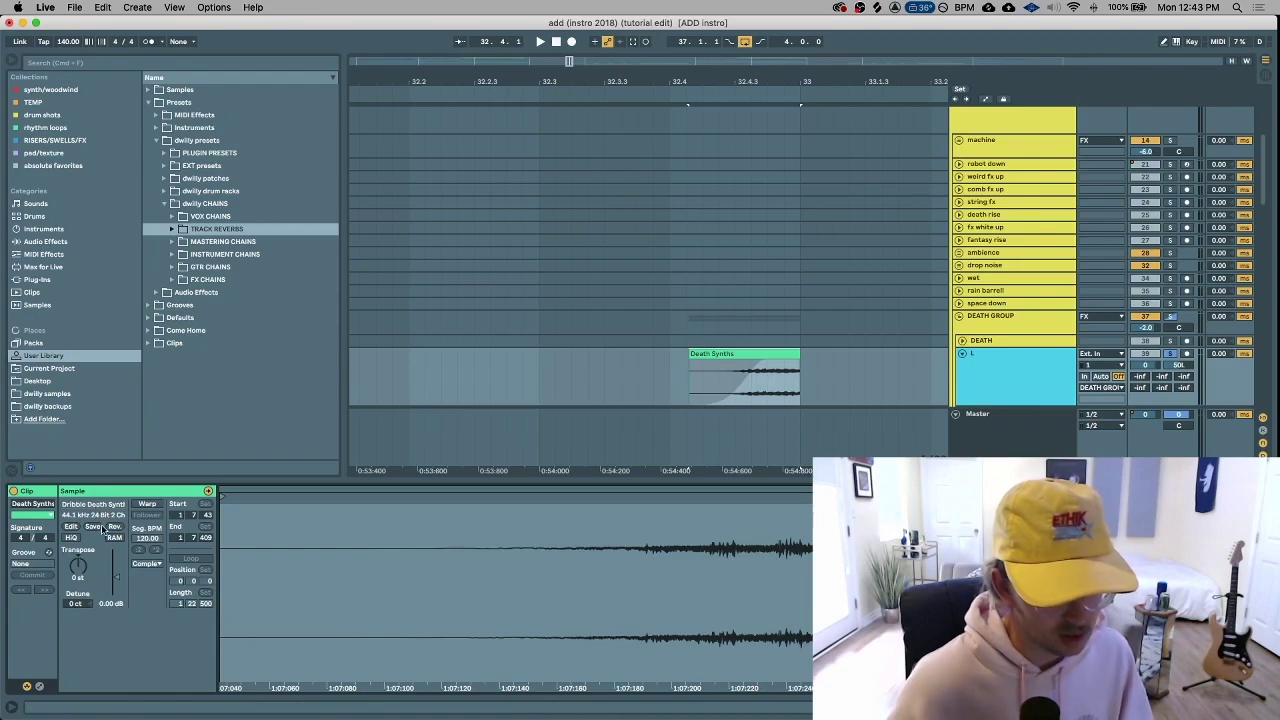
{"action": "left_click", "coordinate": [737, 387]}
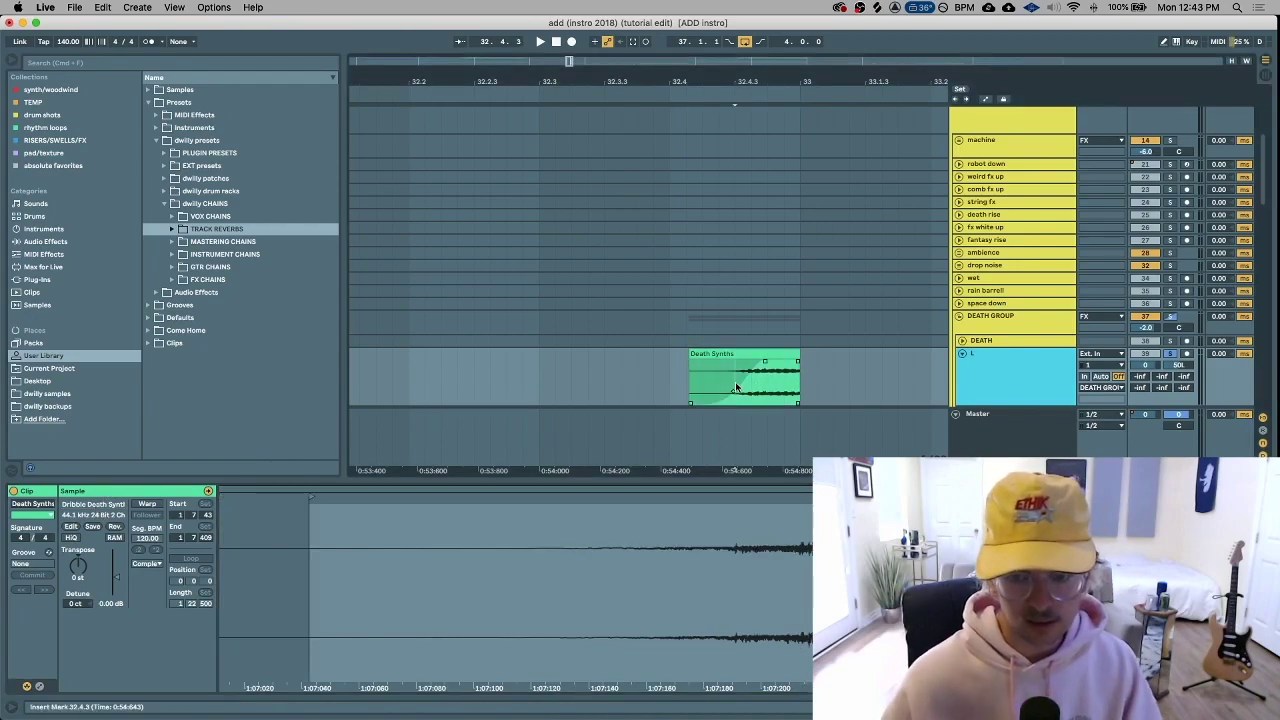
Fold the L track, unfold the DEATH track, and solo the DEATH GROUP with its tracks collapsed
{"action": "key", "text": "minus"}
{"action": "key", "text": "minus"}
{"action": "key", "text": "minus"}
{"action": "left_click", "coordinate": [962, 352]}
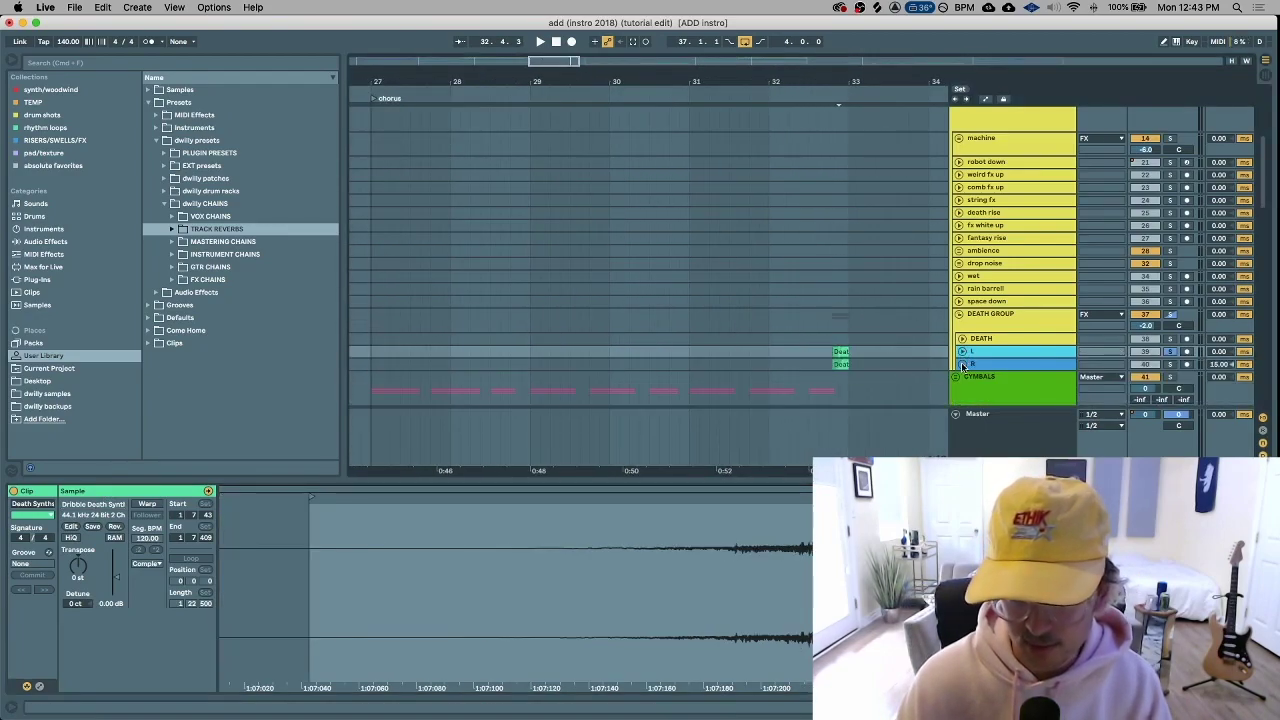
{"action": "left_click", "coordinate": [962, 340]}
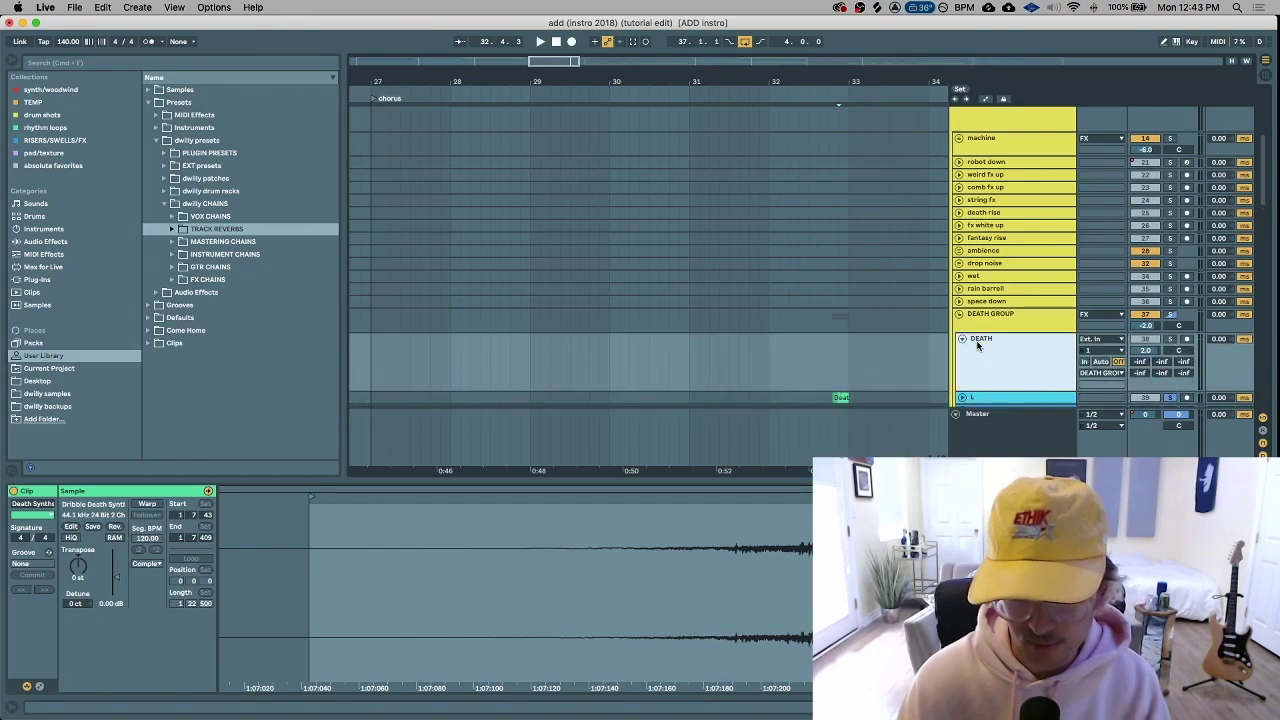
{"action": "left_click", "coordinate": [959, 315]}
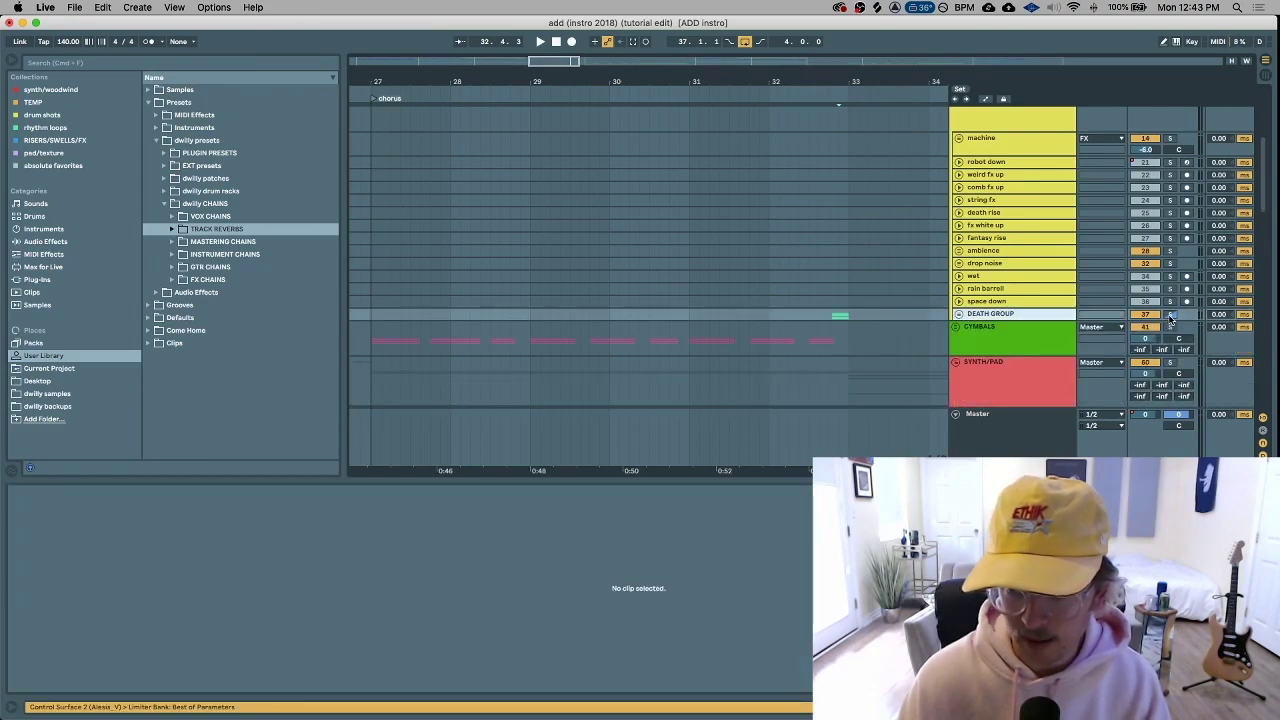
{"action": "left_click", "coordinate": [1170, 316]}
Expand the CYMBALS group, solo it and play it from the start of the chorus at bar 27
{"action": "left_click", "coordinate": [993, 336]}
{"action": "left_click", "coordinate": [956, 327]}
{"action": "left_click", "coordinate": [736, 356]}
{"action": "key", "text": "minus"}
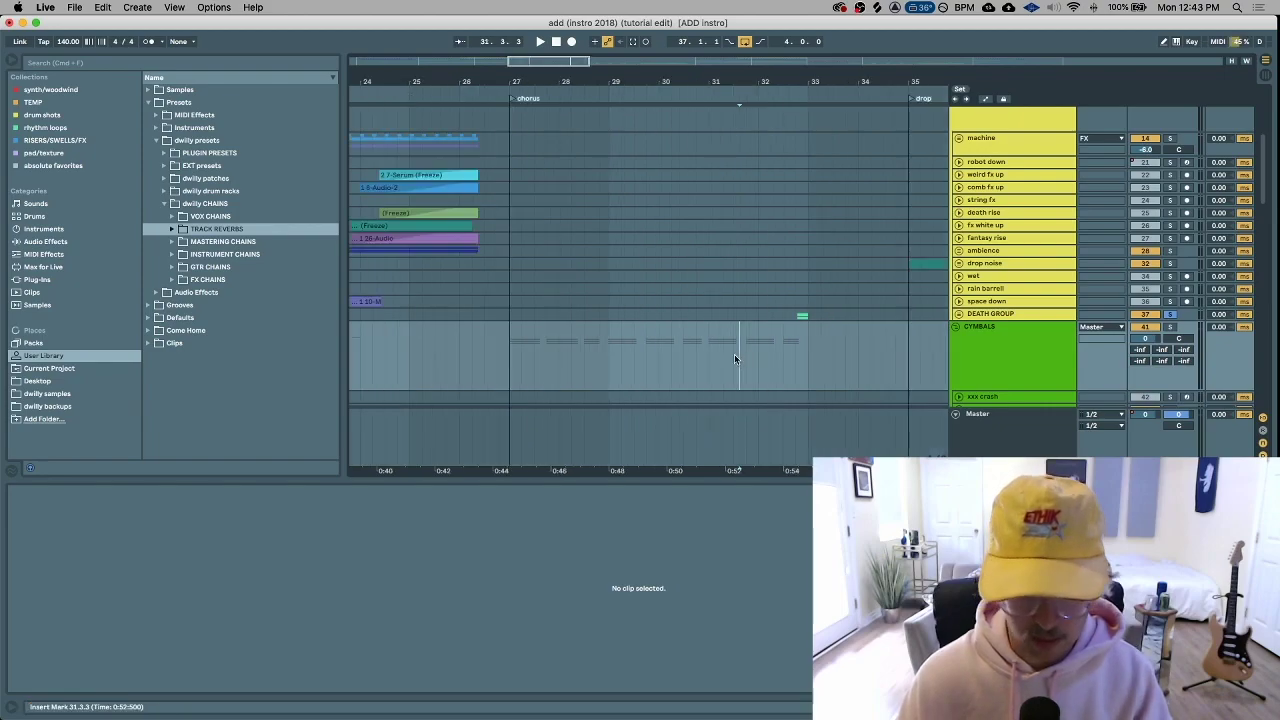
{"action": "key", "text": "minus"}
{"action": "scroll", "coordinate": [729, 359], "scroll_direction": "down", "scroll_amount": 3}
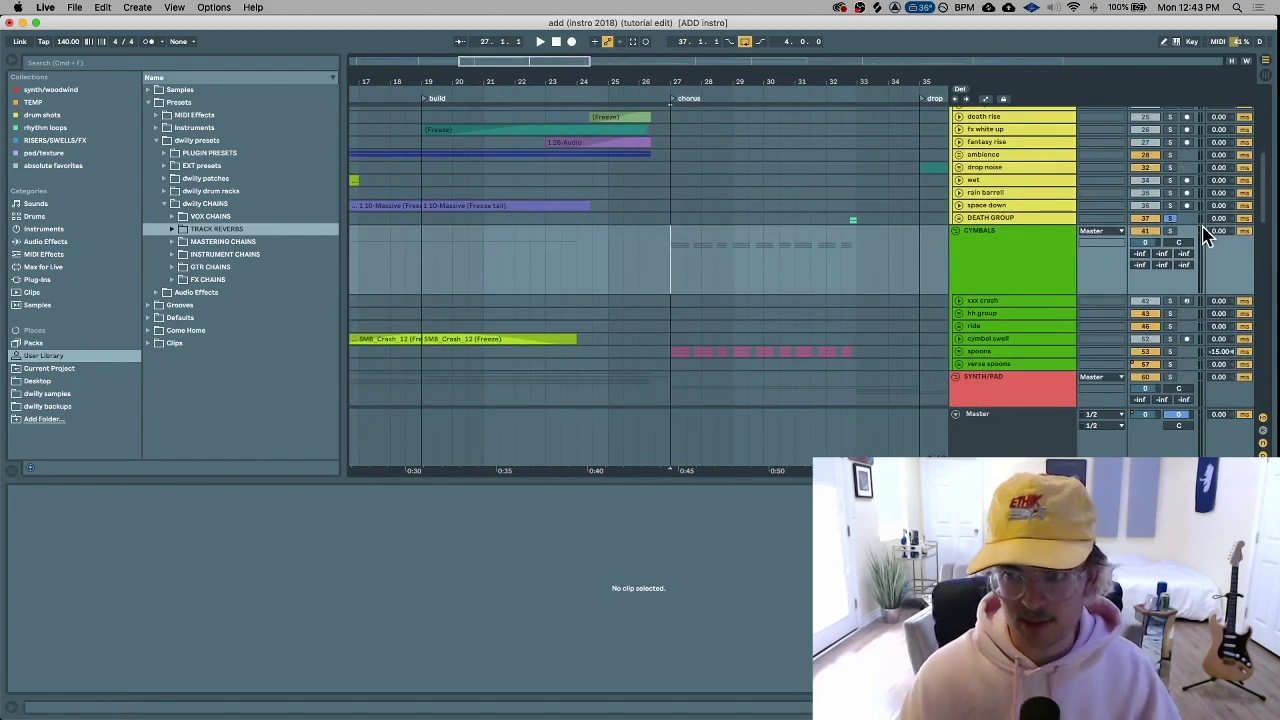
{"action": "left_click", "coordinate": [1169, 231]}
{"action": "key", "text": "space"}
Solo and unfold the spoons group, and place the insert marker at 27.1.1
{"action": "scroll", "coordinate": [961, 305], "scroll_direction": "down", "scroll_amount": 2}
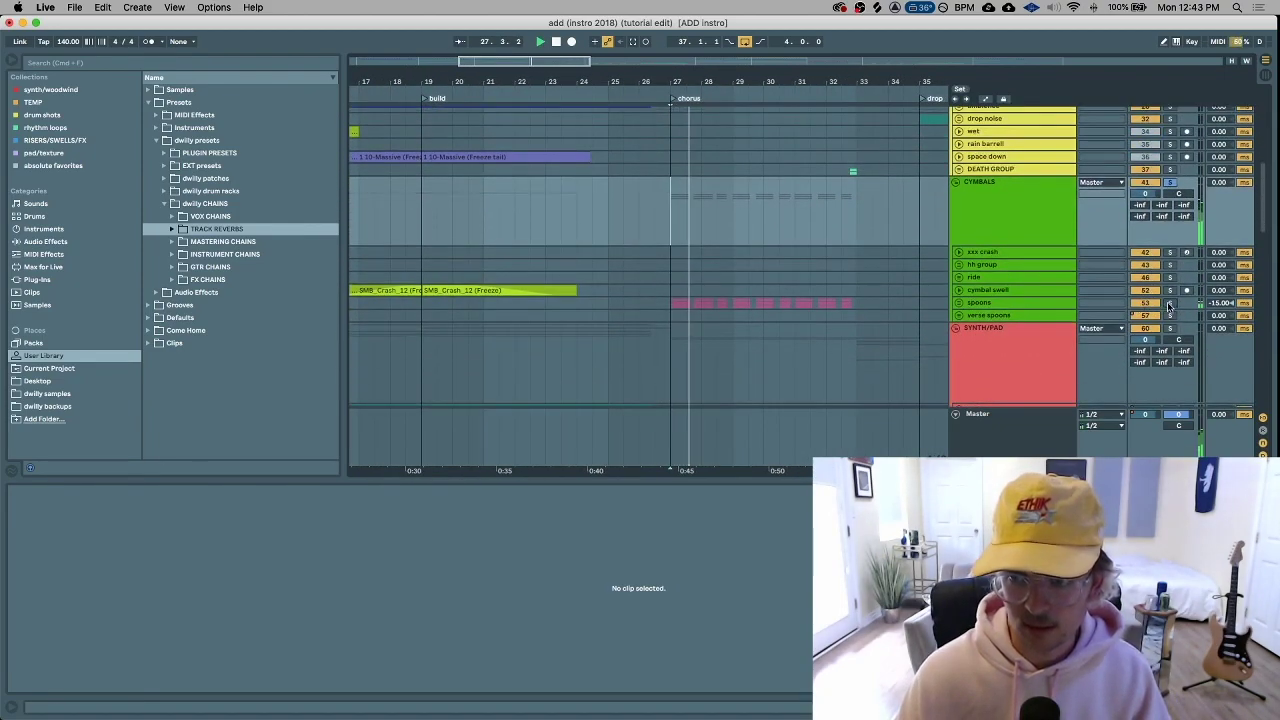
{"action": "left_click", "coordinate": [959, 303]}
{"action": "scroll", "coordinate": [800, 270], "scroll_direction": "down", "scroll_amount": 2}
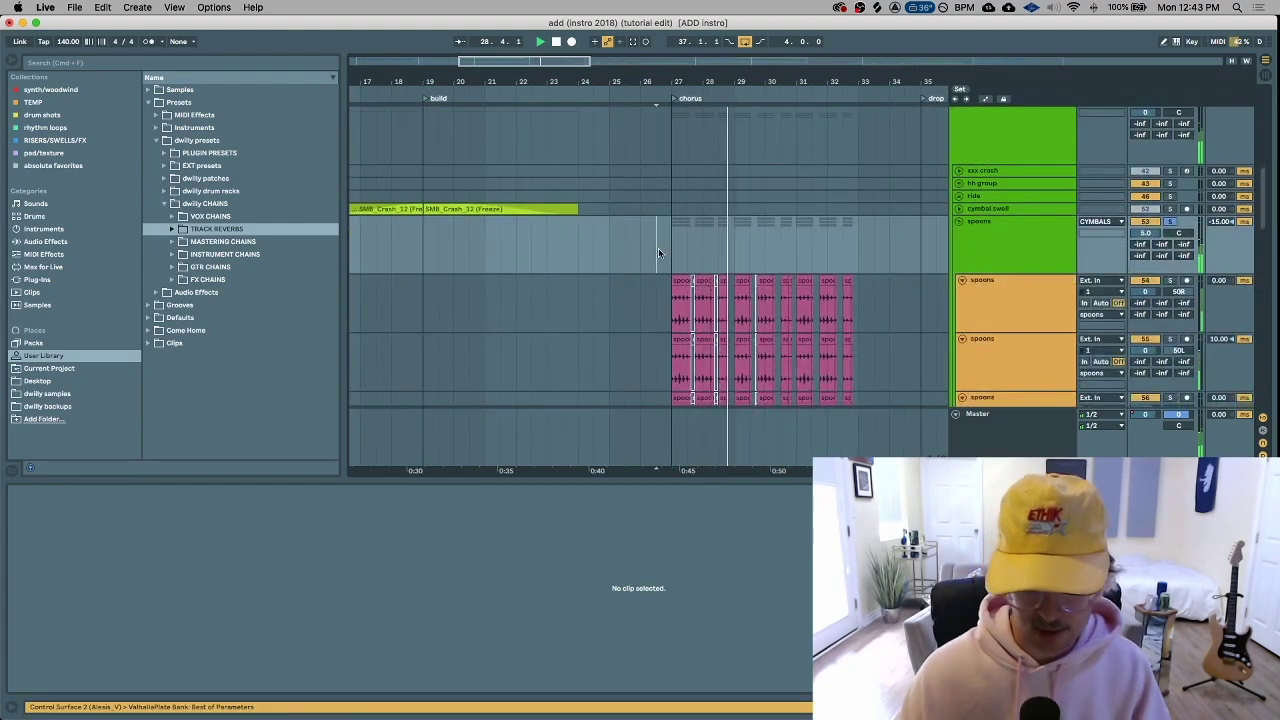
{"action": "key", "text": "plus"}
{"action": "left_click", "coordinate": [684, 252]}
{"action": "key", "text": "plus"}
{"action": "key", "text": "plus"}
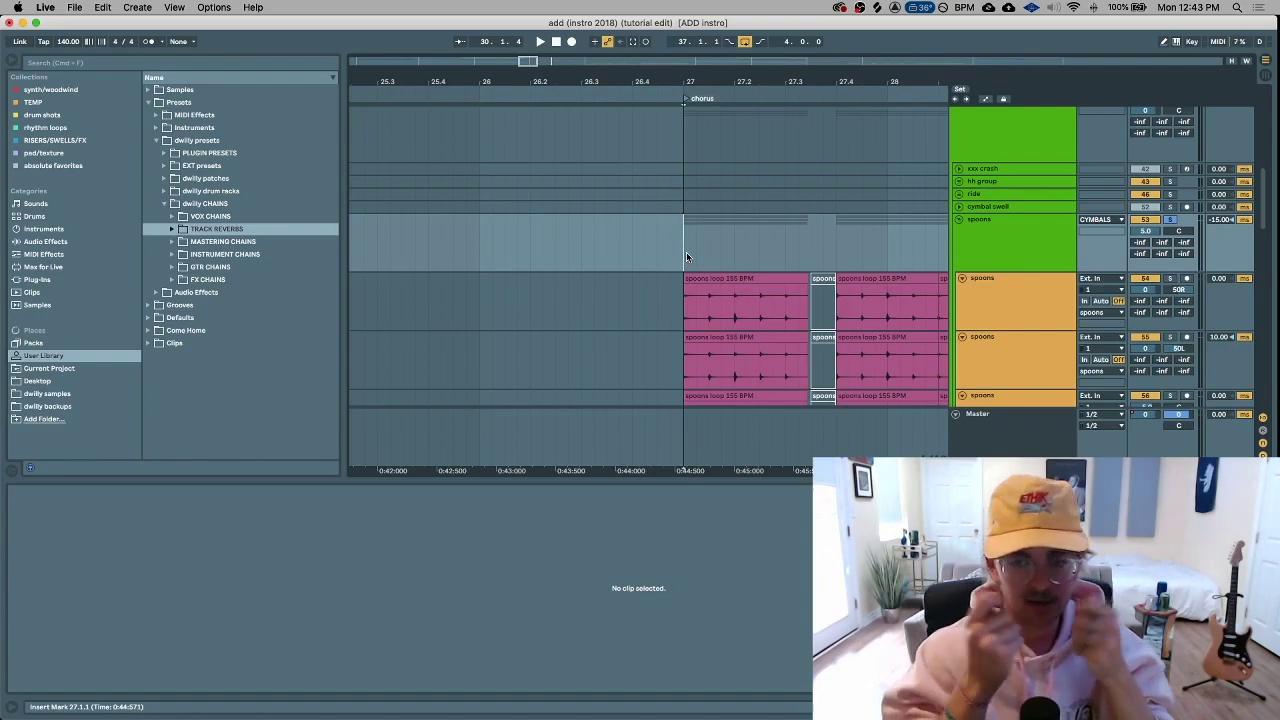
Play the spoons loop clips from bar 27 with their waveforms and deactivated clips enlarged
{"action": "left_click", "coordinate": [685, 256]}
{"action": "key", "text": "plus"}
{"action": "key", "text": "plus"}
{"action": "key", "text": "plus"}
{"action": "key", "text": "space"}
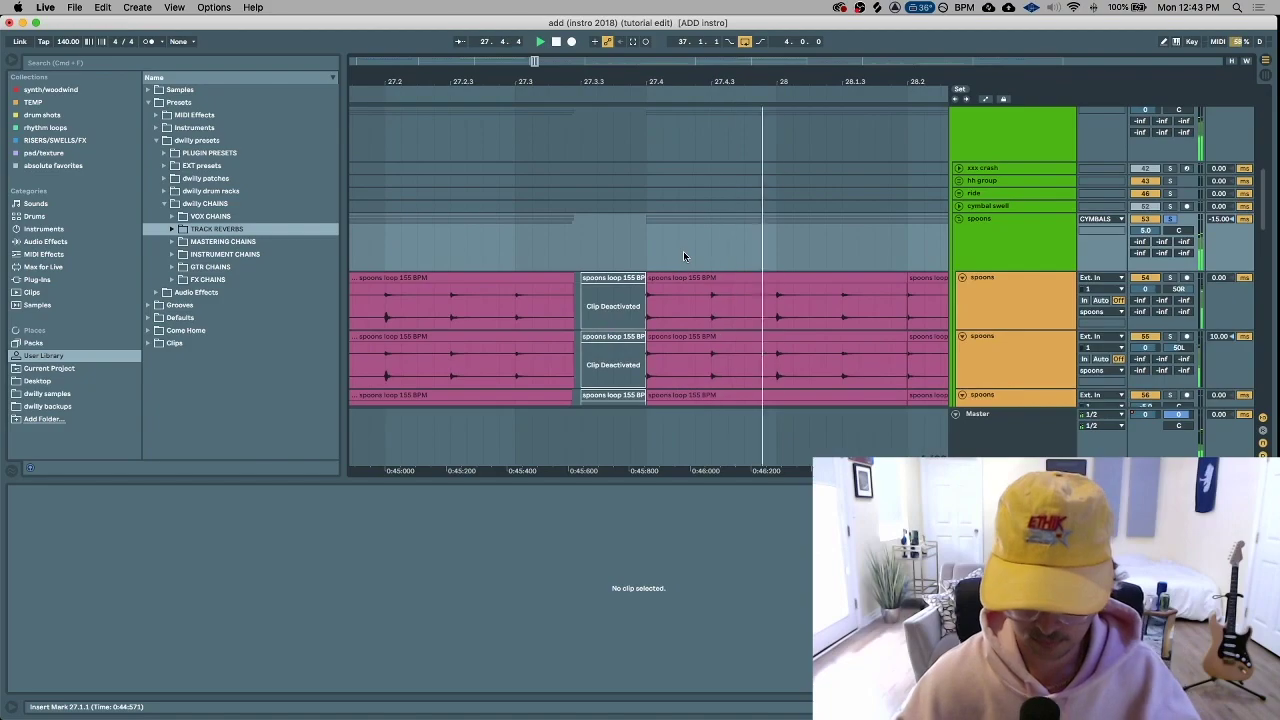
{"action": "key", "text": "minus"}
{"action": "key", "text": "minus"}
Show the spoons group's effect chain, inspect the ValhallaPlate settings and close the plug-in window
{"action": "left_click", "coordinate": [1005, 355]}
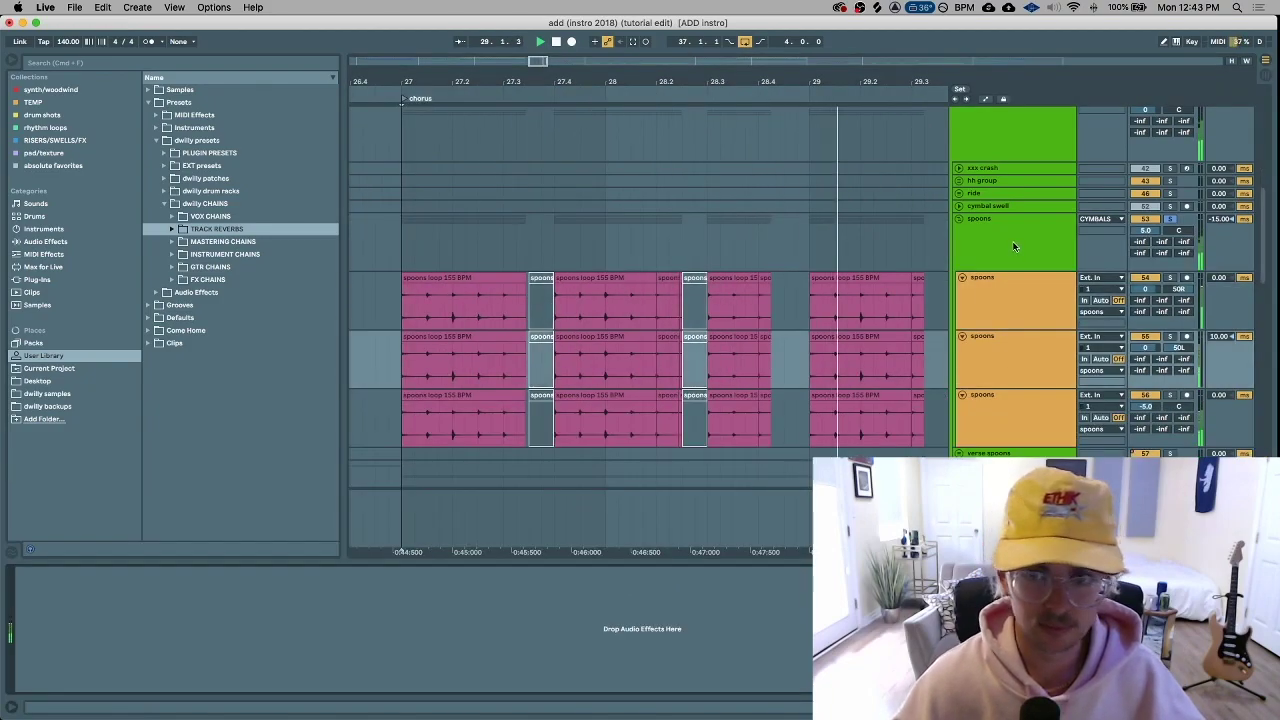
{"action": "left_click", "coordinate": [1013, 246]}
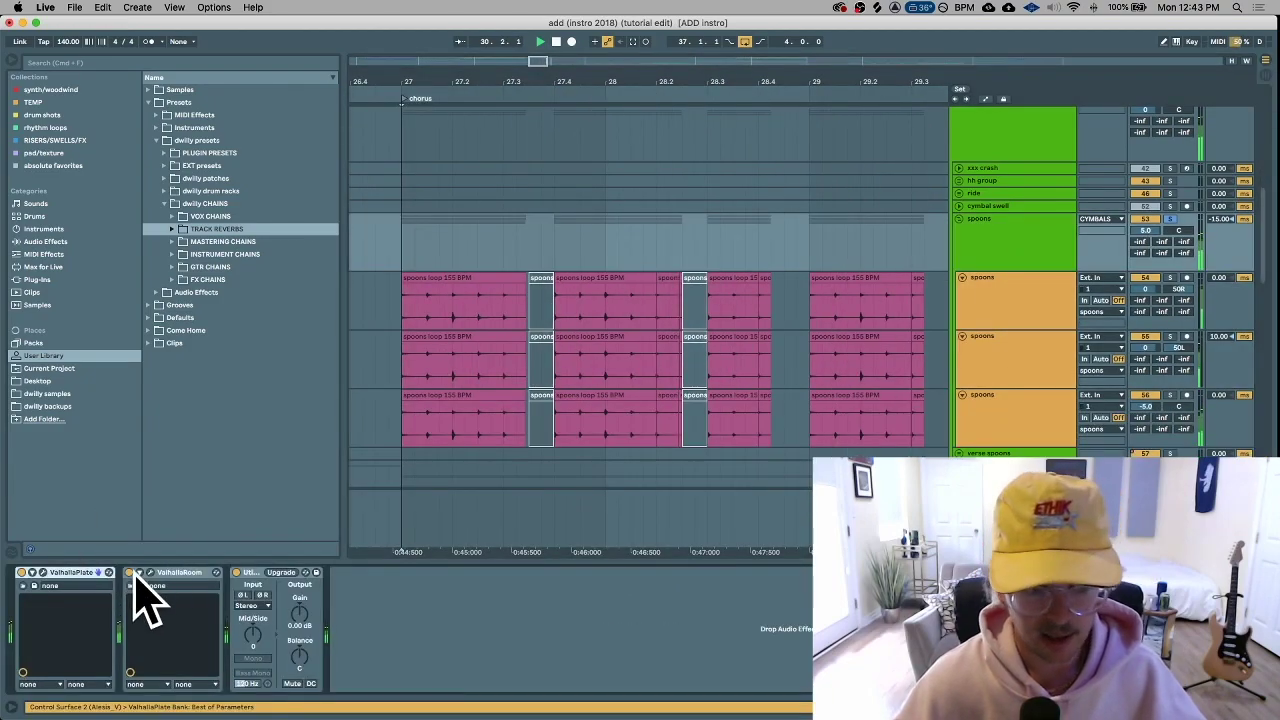
{"action": "left_click", "coordinate": [165, 574]}
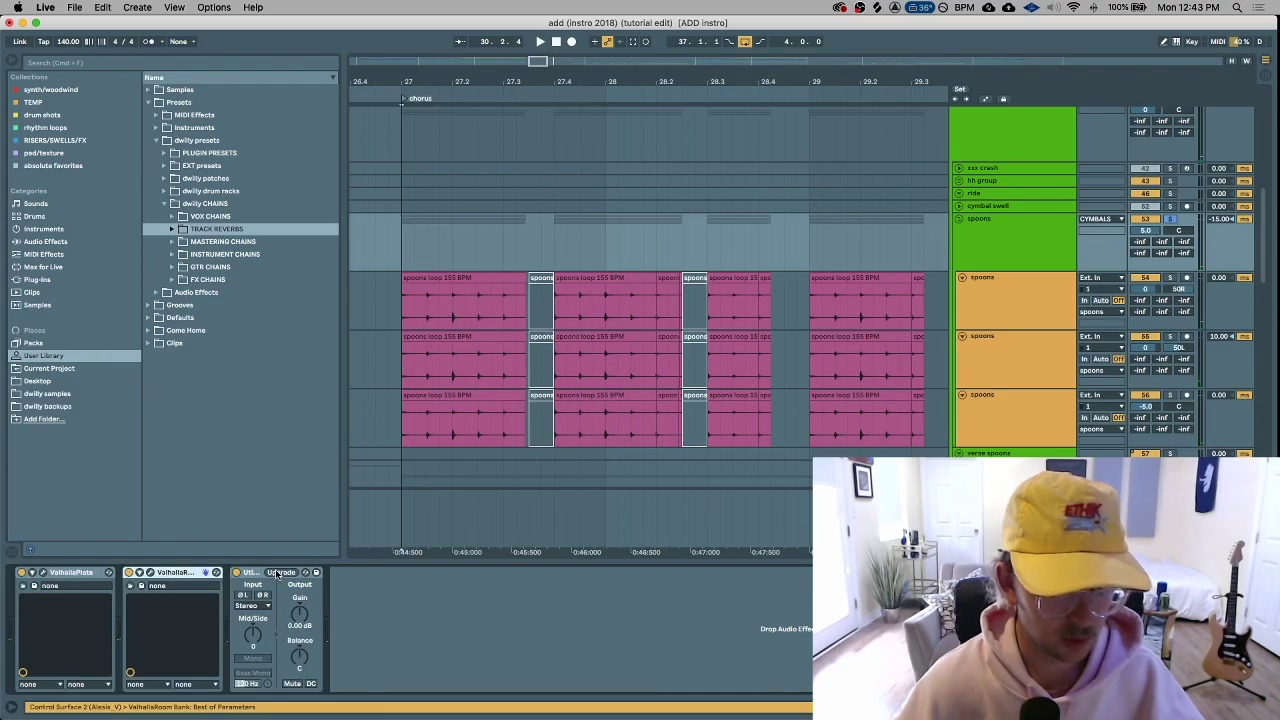
{"action": "left_click", "coordinate": [43, 574]}
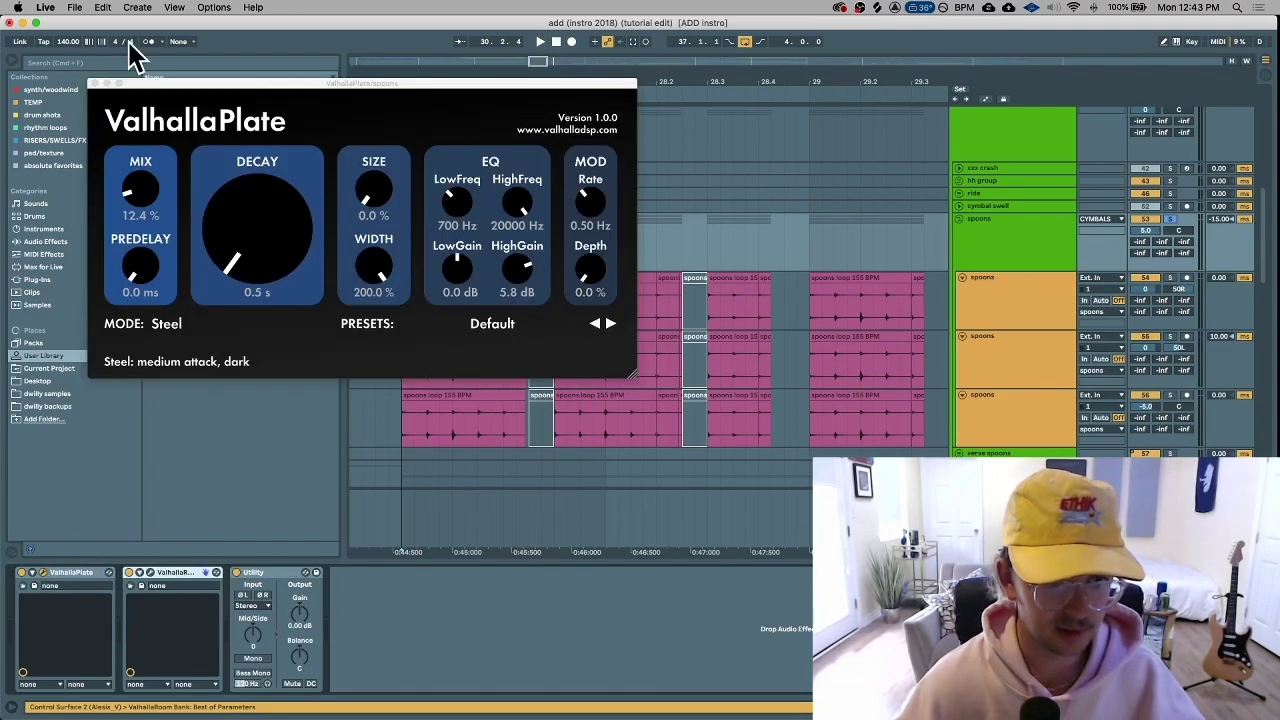
{"action": "left_click", "coordinate": [165, 574]}
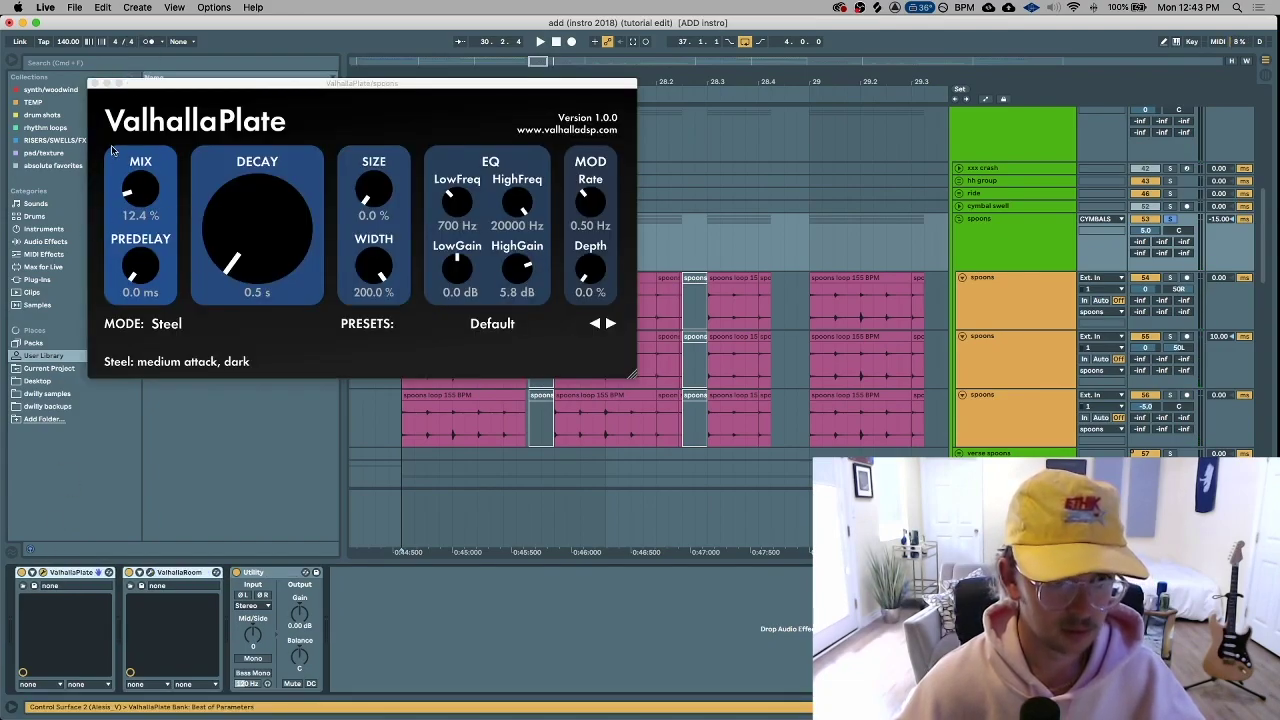
{"action": "left_click", "coordinate": [95, 83]}
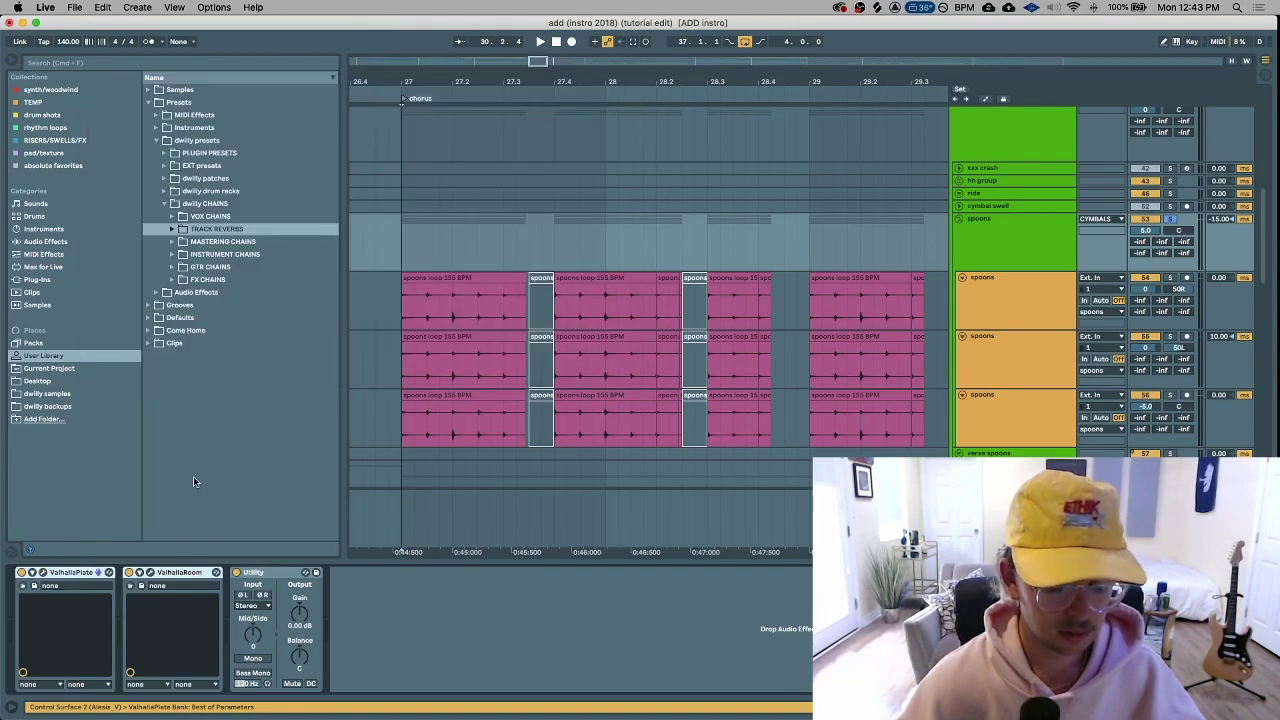
Group ValhallaPlate and ValhallaRoom into an Audio Effect Rack, bypass the rack and play the spoons from bar 27
{"action": "left_click", "coordinate": [78, 578]}
{"action": "left_click", "coordinate": [192, 573], "text": "shift"}
{"action": "key", "text": "super+g"}
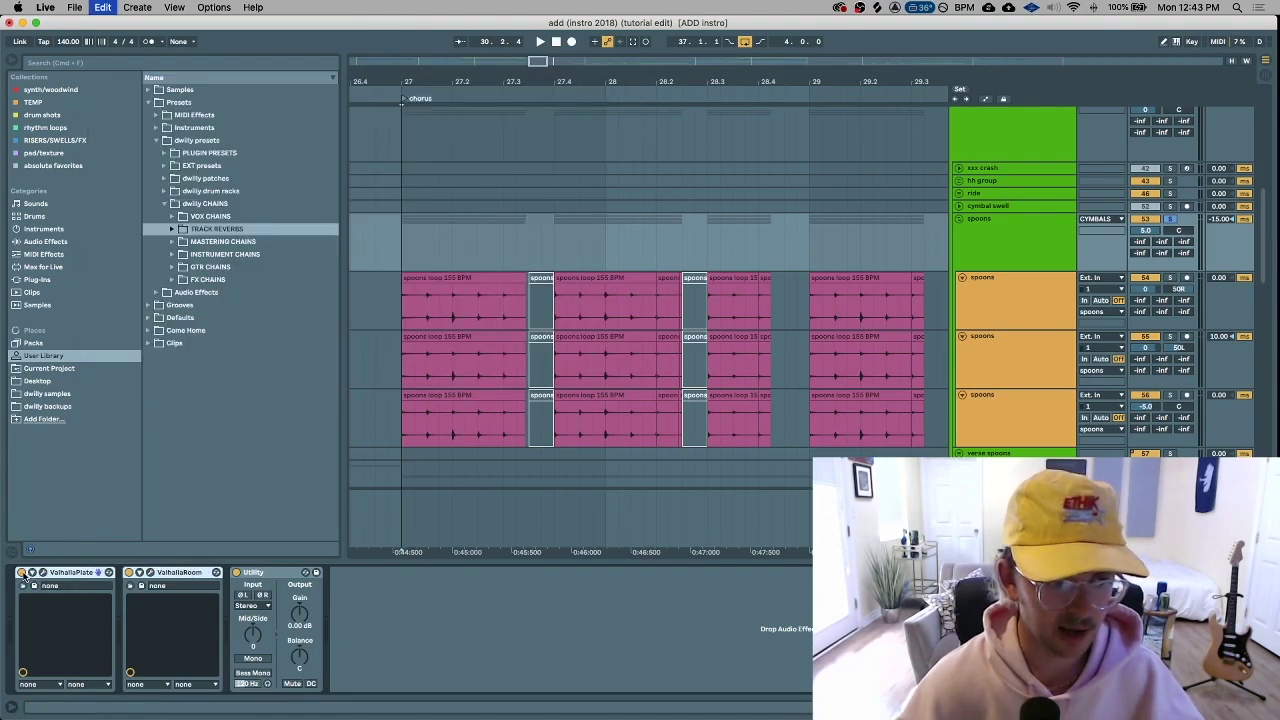
{"action": "key", "text": "space"}
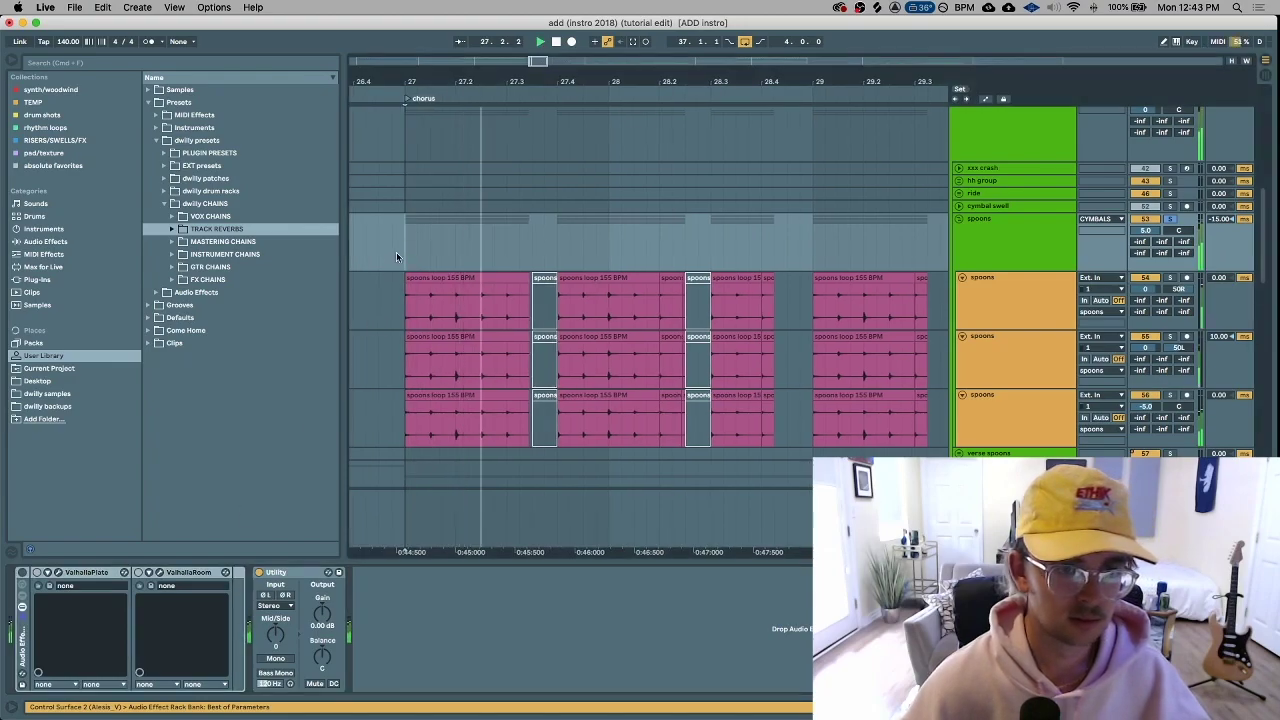
Unsolo the spoons group and replay the chorus, comparing the reverb rack switched on and off
{"action": "left_click", "coordinate": [1171, 217]}
{"action": "key", "text": "space"}
{"action": "key", "text": "space"}
{"action": "scroll", "coordinate": [1165, 222], "scroll_direction": "down", "scroll_amount": 1}
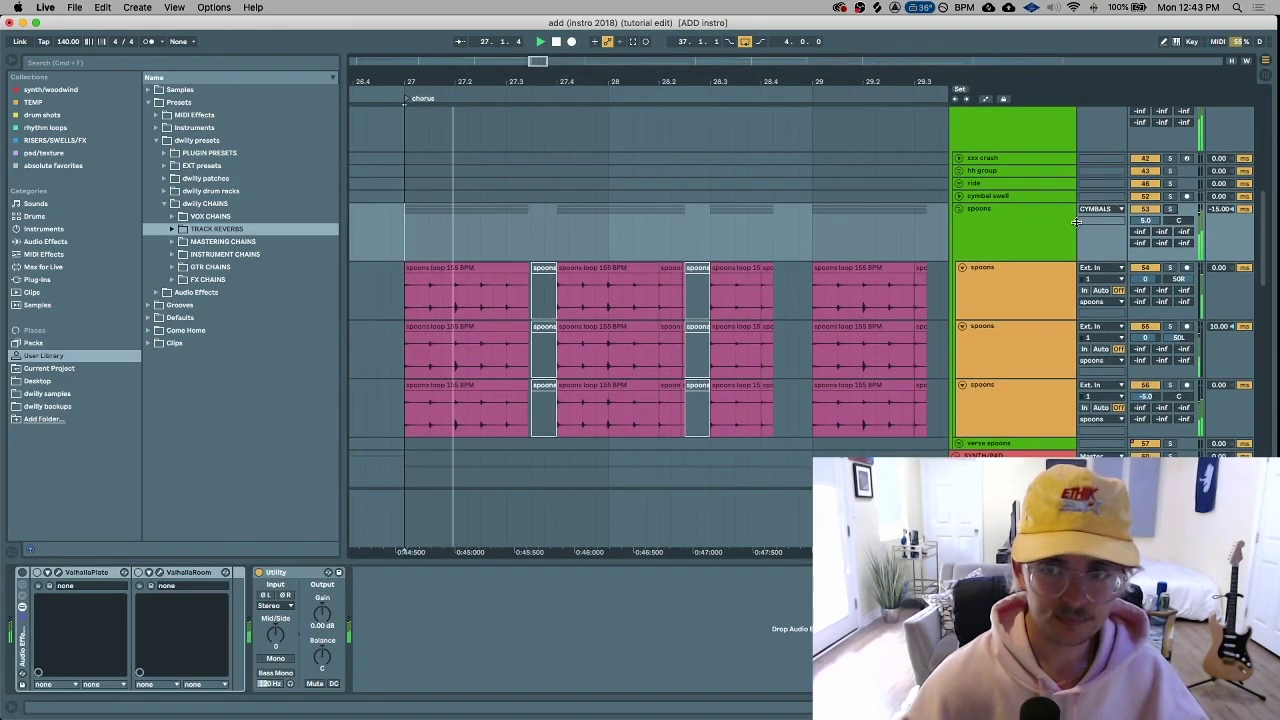
{"action": "left_click", "coordinate": [998, 233]}
{"action": "left_click", "coordinate": [23, 573]}
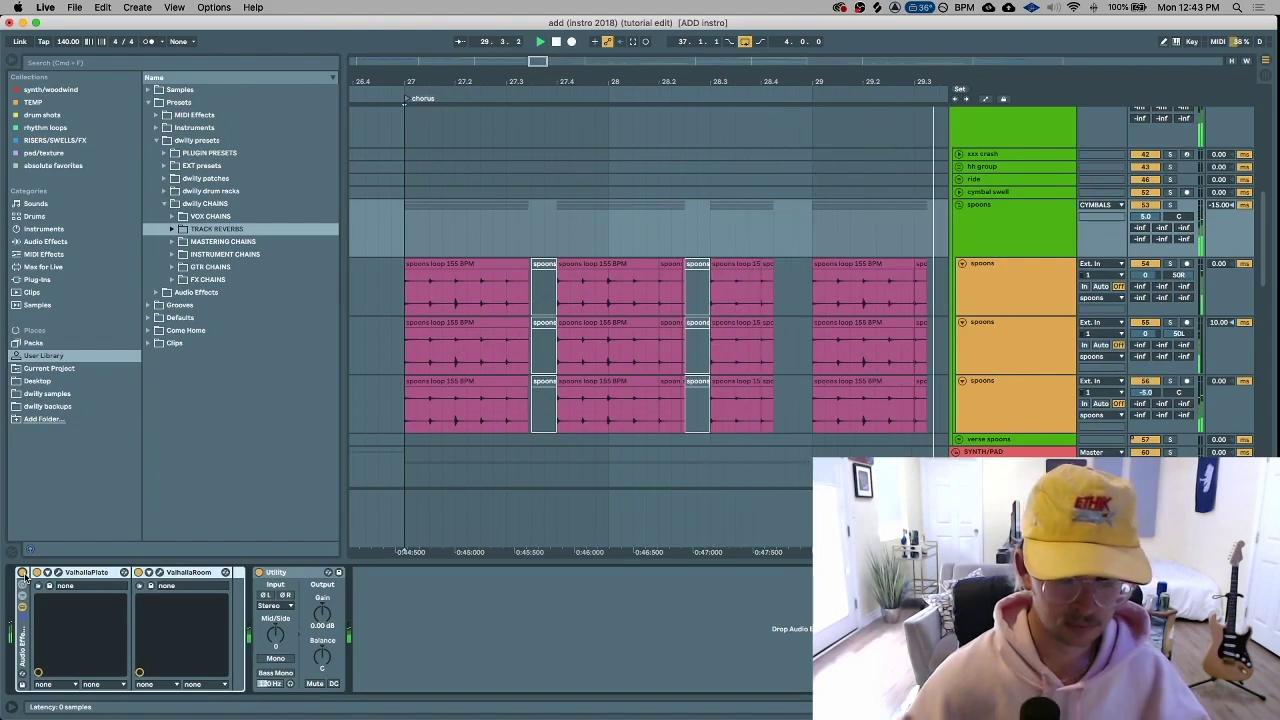
{"action": "left_click", "coordinate": [23, 574]}
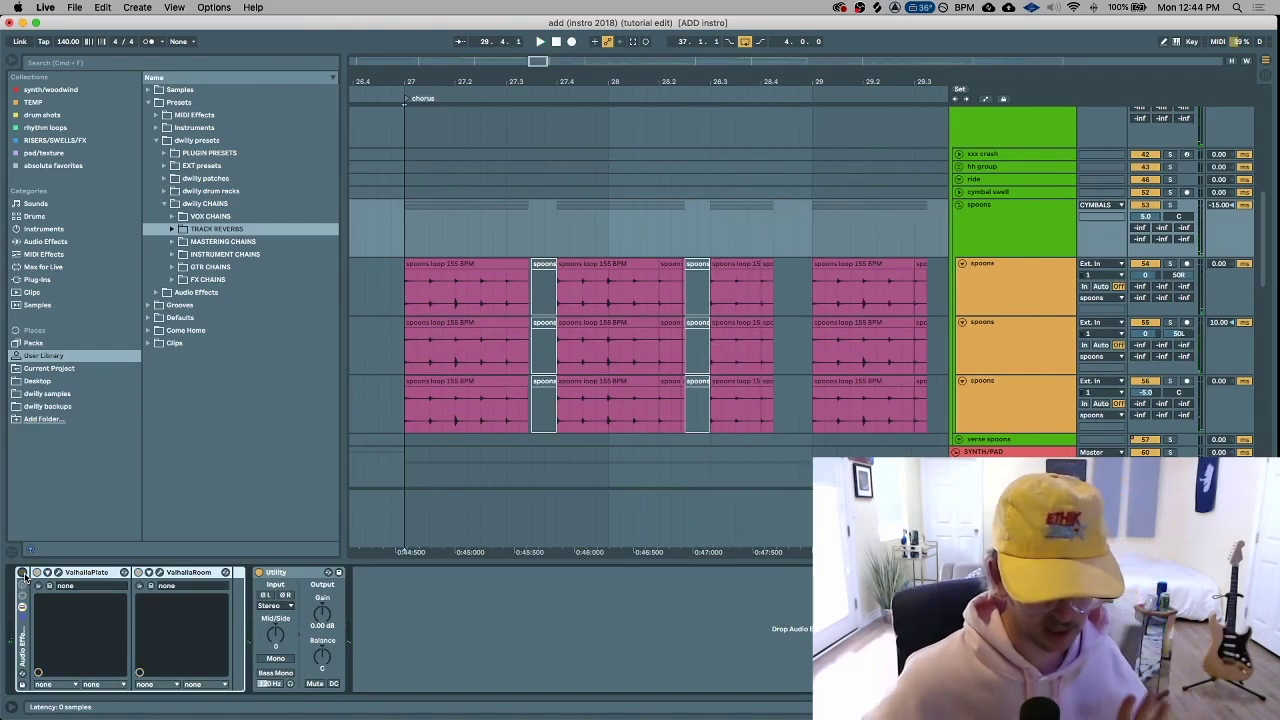
Select the spoons group from bar 27 to just after 29.3 and switch its reverb rack back on
{"action": "left_click", "coordinate": [410, 244]}
{"action": "left_click_drag", "start_coordinate": [440, 242], "coordinate": [405, 254]}
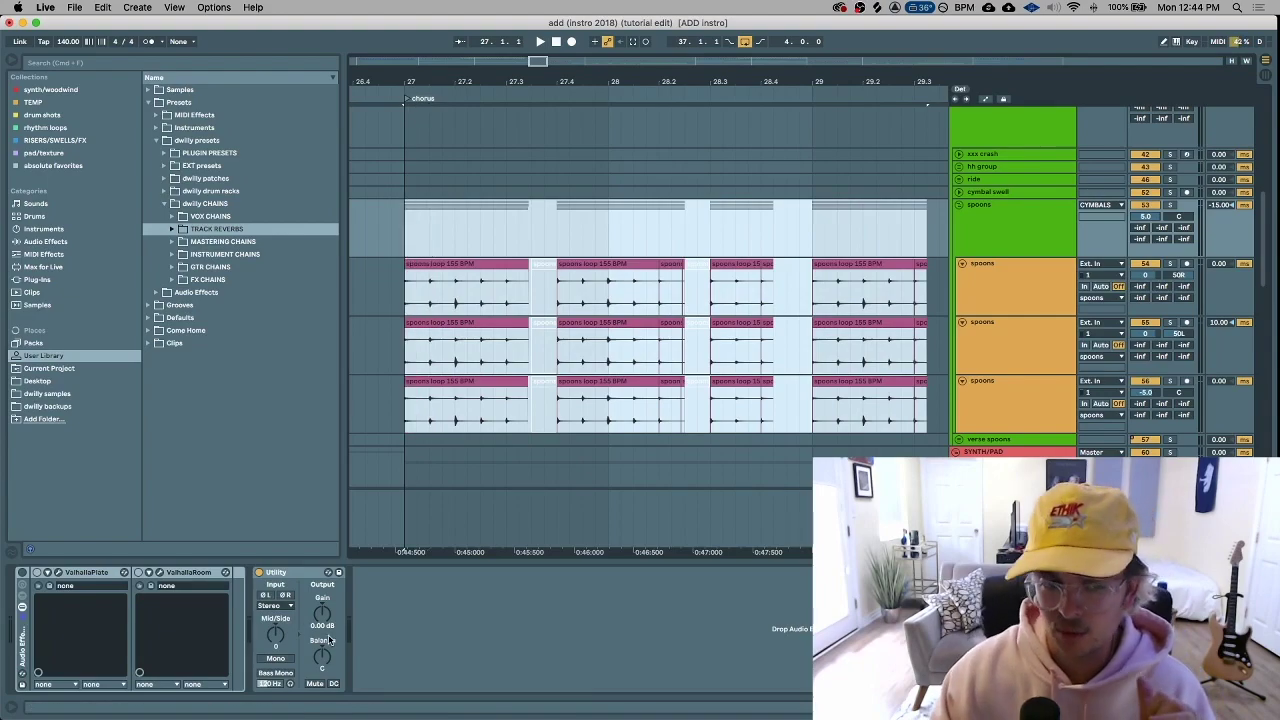
{"action": "left_click", "coordinate": [22, 575]}
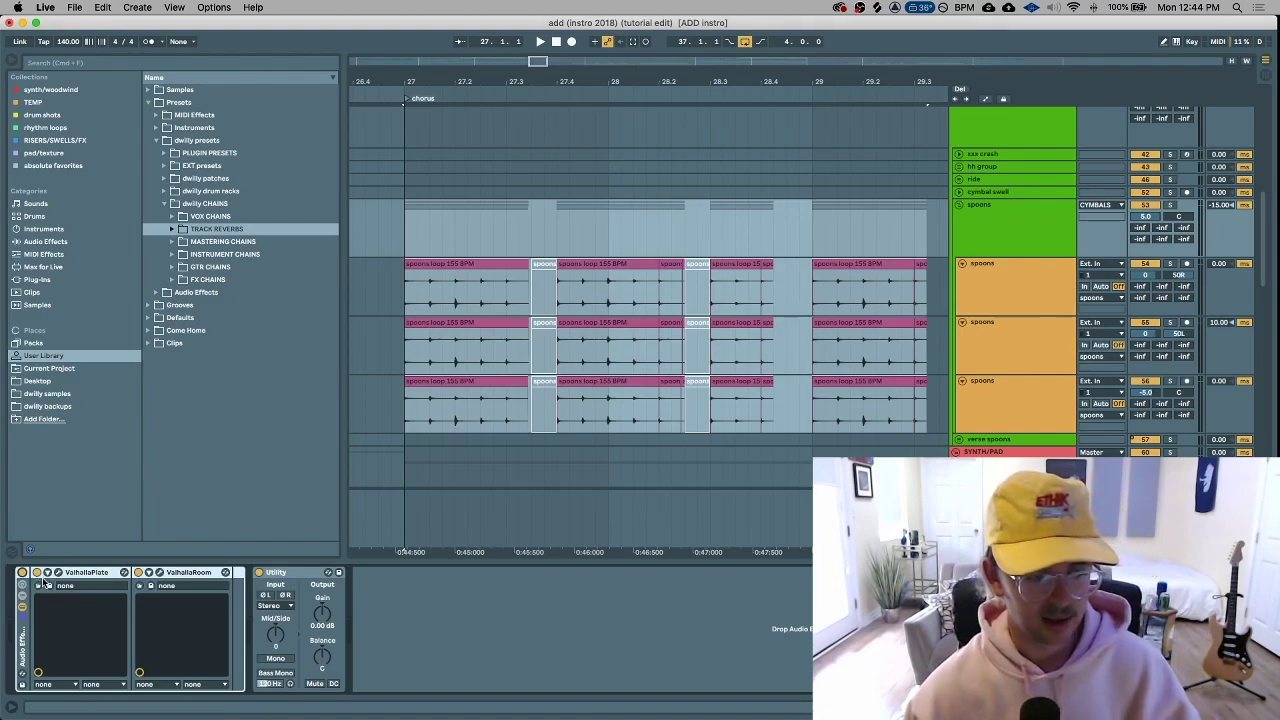
Fold the spoons group and place the insert marker at 27.1.1 on the ACAPELLA track
{"action": "left_click", "coordinate": [961, 205]}
{"action": "left_click", "coordinate": [877, 217]}
{"action": "key", "text": "minus"}
{"action": "key", "text": "minus"}
{"action": "scroll", "coordinate": [873, 234], "scroll_direction": "up", "scroll_amount": 3}
{"action": "scroll", "coordinate": [872, 234], "scroll_direction": "right", "scroll_amount": 4}
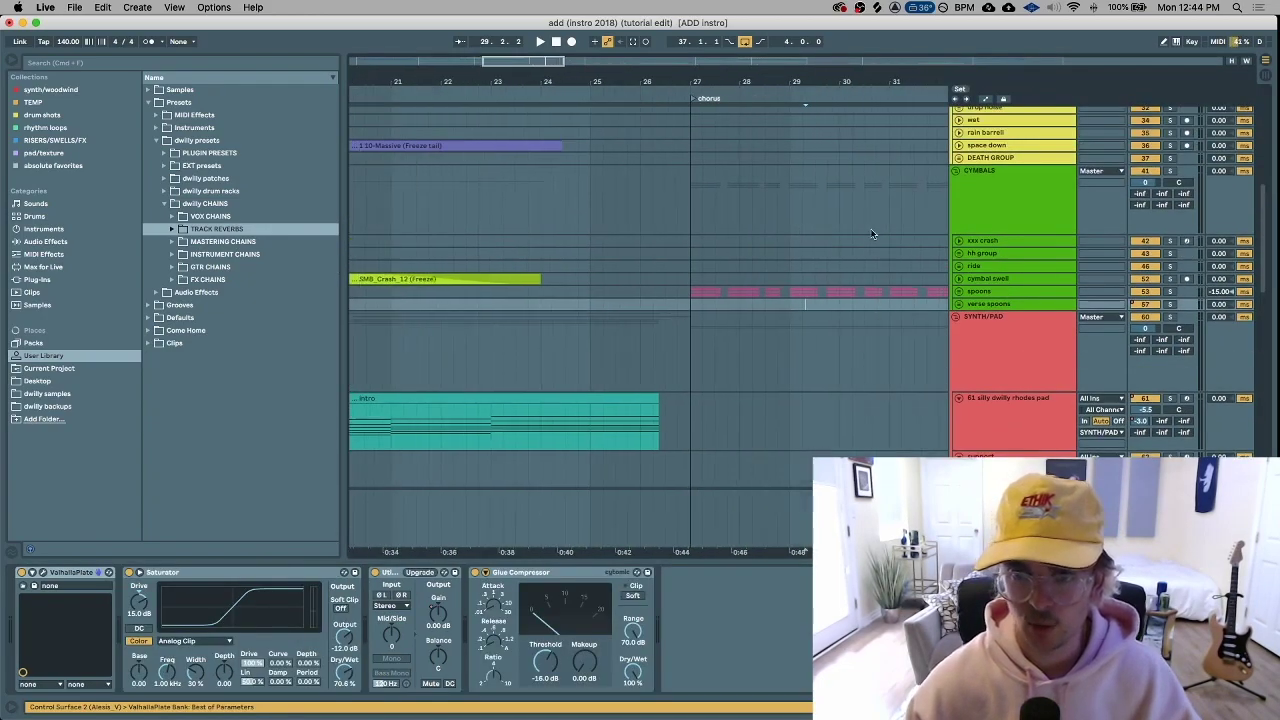
{"action": "scroll", "coordinate": [871, 234], "scroll_direction": "up", "scroll_amount": 10}
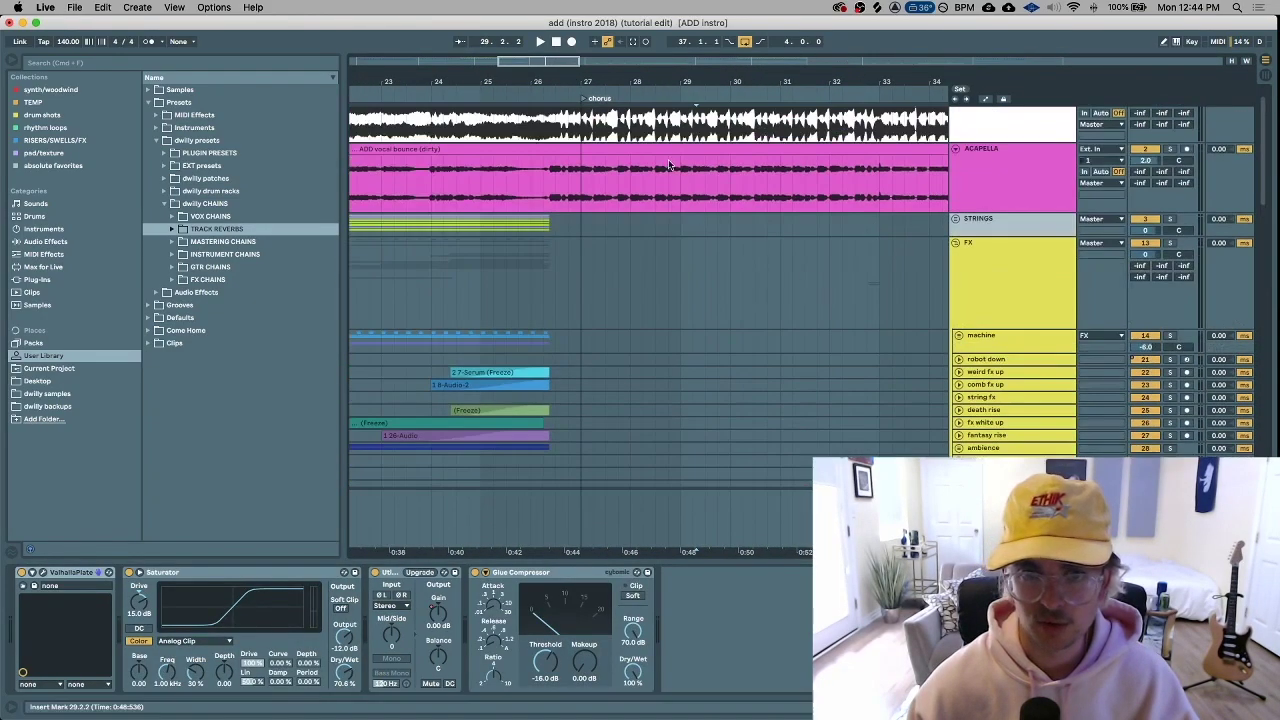
{"action": "left_click", "coordinate": [583, 199]}
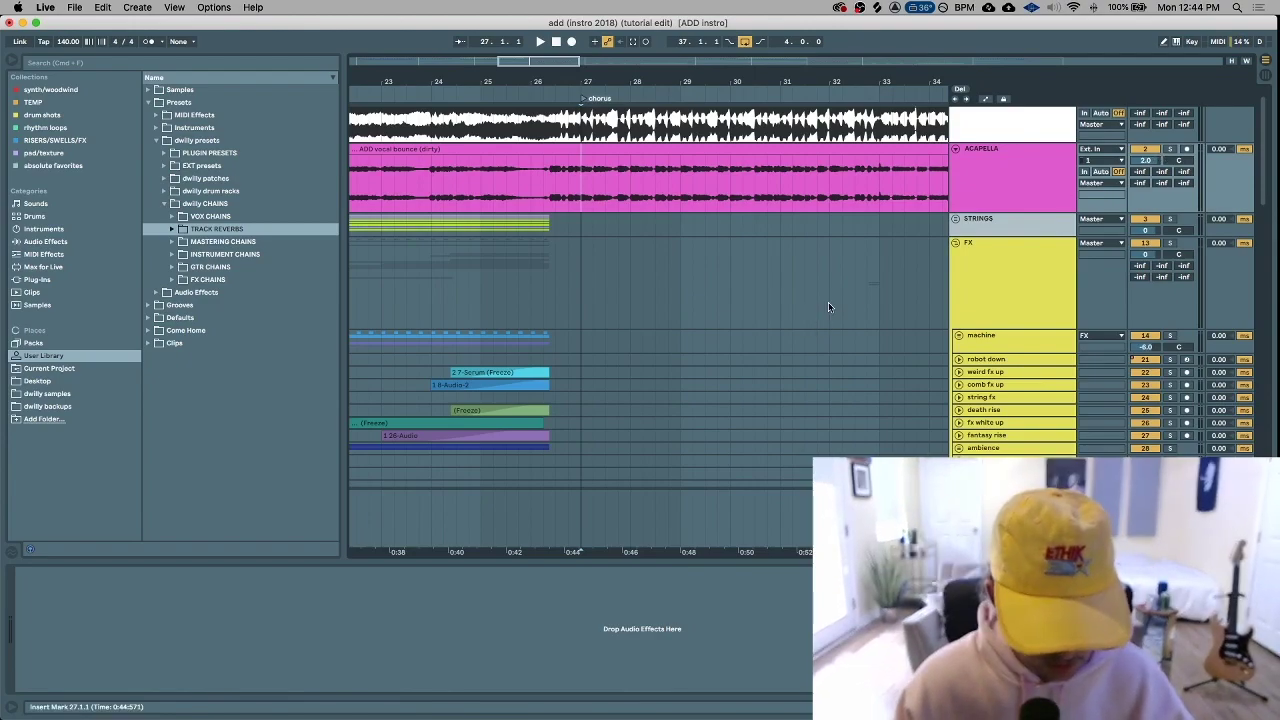
{"action": "left_click", "coordinate": [587, 190]}
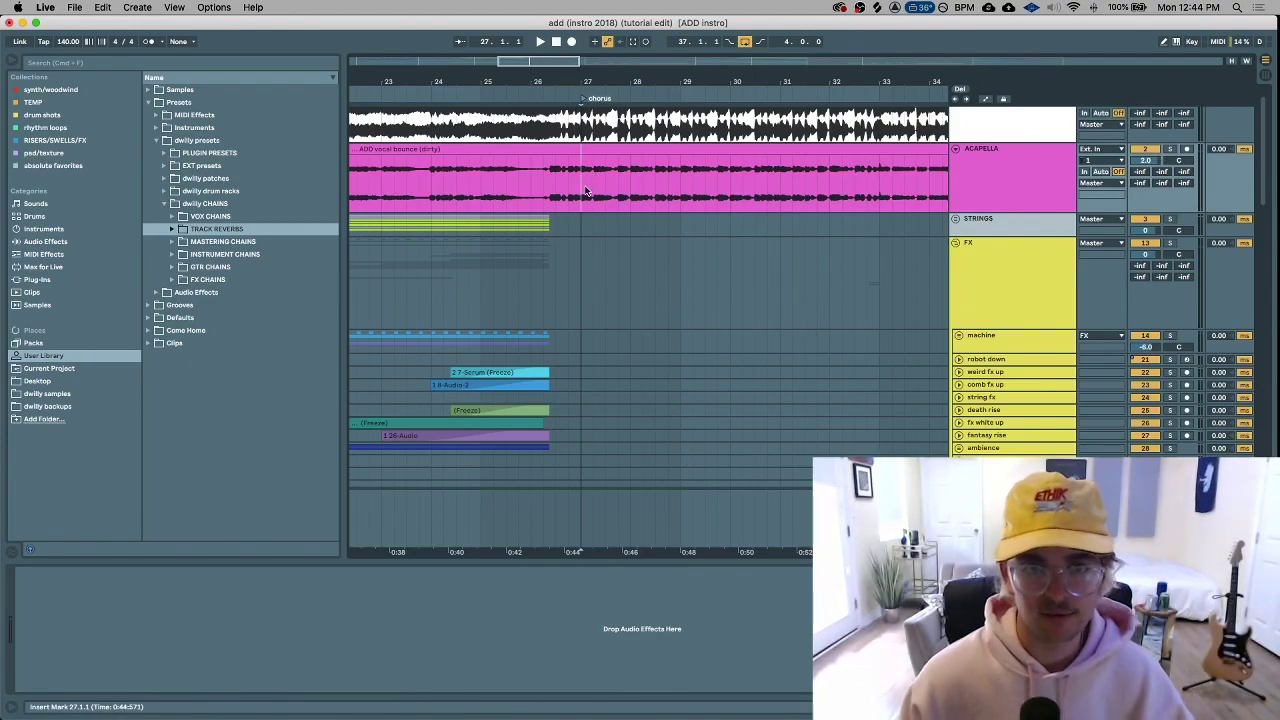
{"action": "scroll", "coordinate": [585, 195], "scroll_direction": "down", "scroll_amount": 10}
{"action": "right_click", "coordinate": [587, 197]}
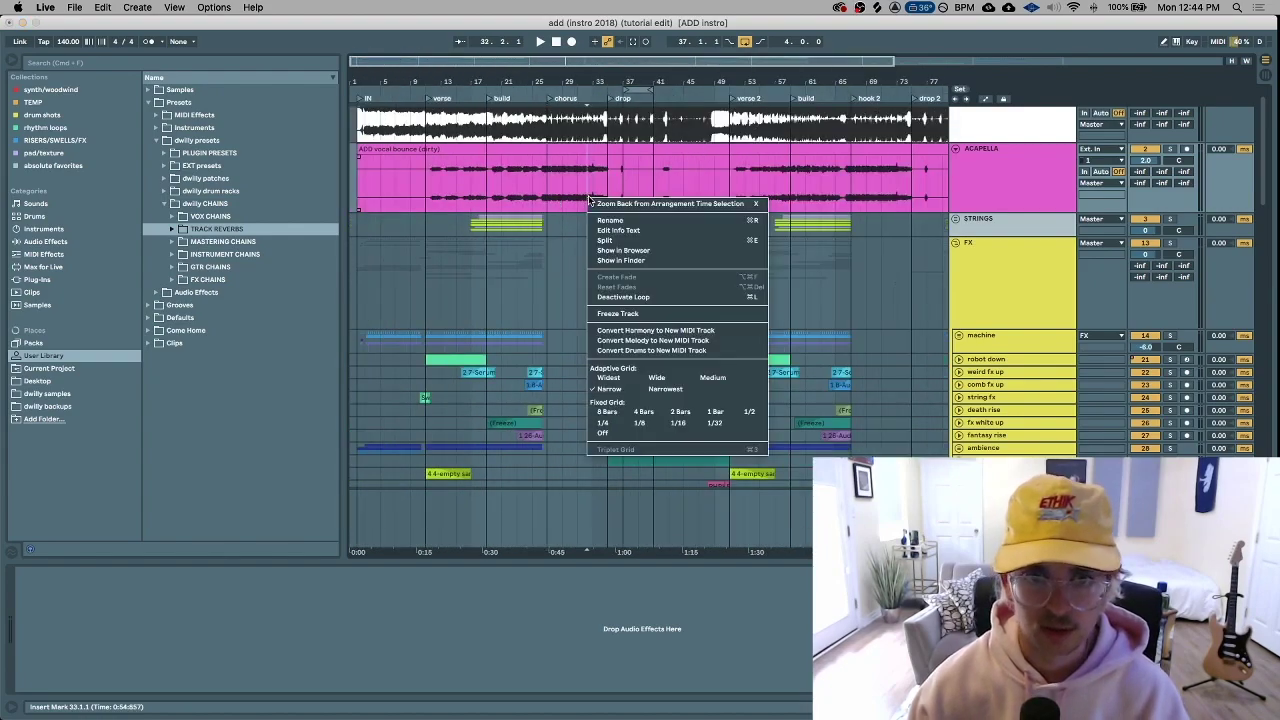
{"action": "left_click", "coordinate": [672, 410]}
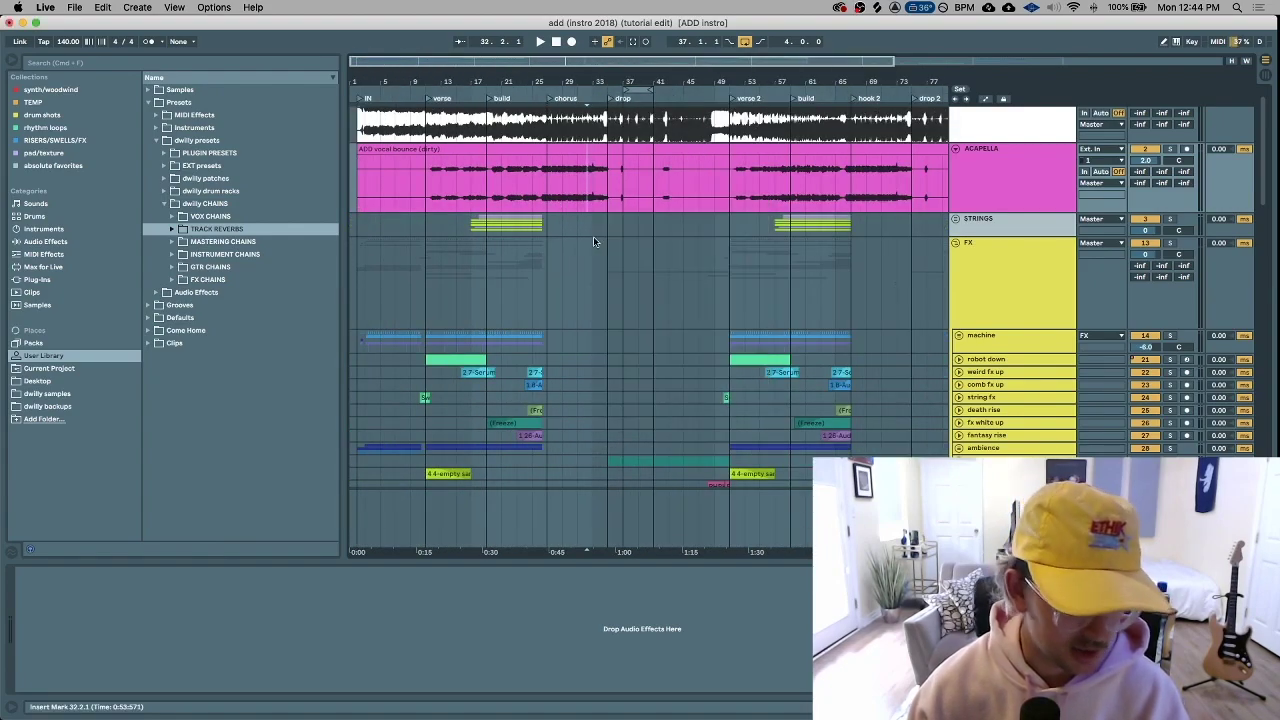
{"action": "scroll", "coordinate": [571, 197], "scroll_direction": "up", "scroll_amount": 5}
{"action": "key", "text": "plus"}
{"action": "key", "text": "plus"}
{"action": "key", "text": "plus"}
{"action": "key", "text": "minus"}
{"action": "key", "text": "minus"}
{"action": "key", "text": "minus"}
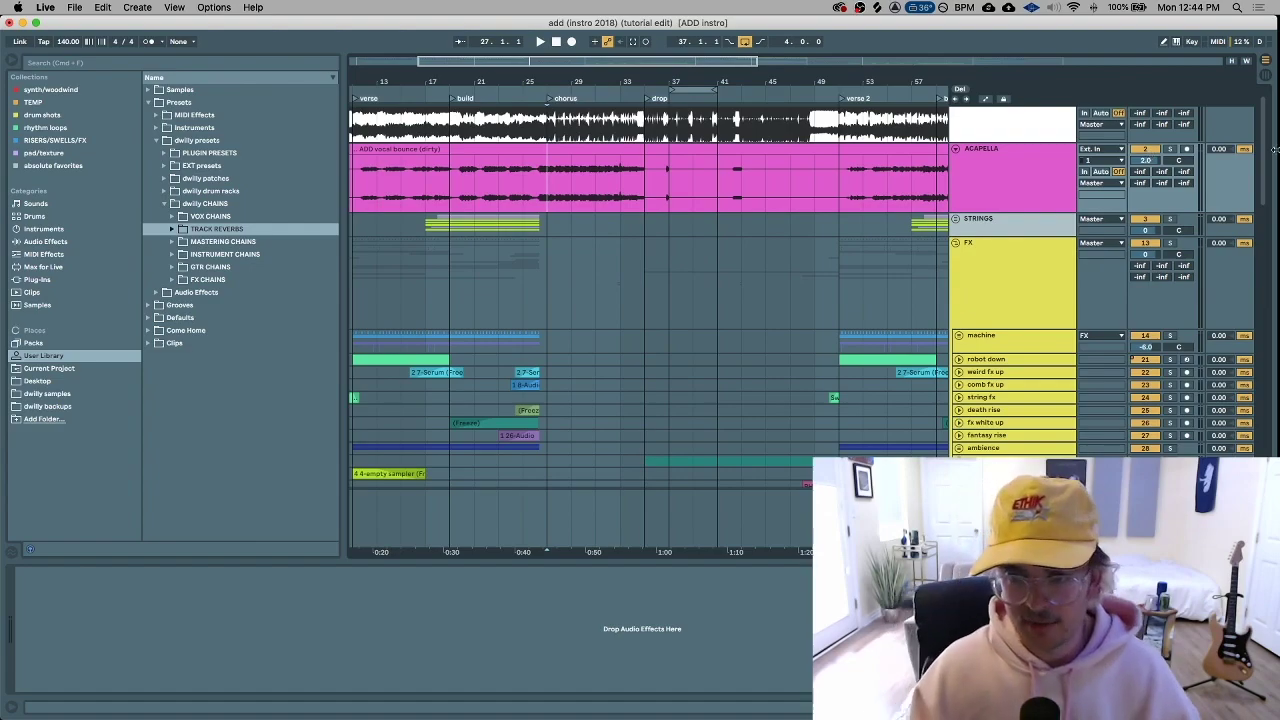
Look through the synth, brass, drum and bass tracks around the drop and return to the CYMBALS group
{"action": "scroll", "coordinate": [1033, 348], "scroll_direction": "down", "scroll_amount": 5}
{"action": "scroll", "coordinate": [1033, 348], "scroll_direction": "down", "scroll_amount": 10}
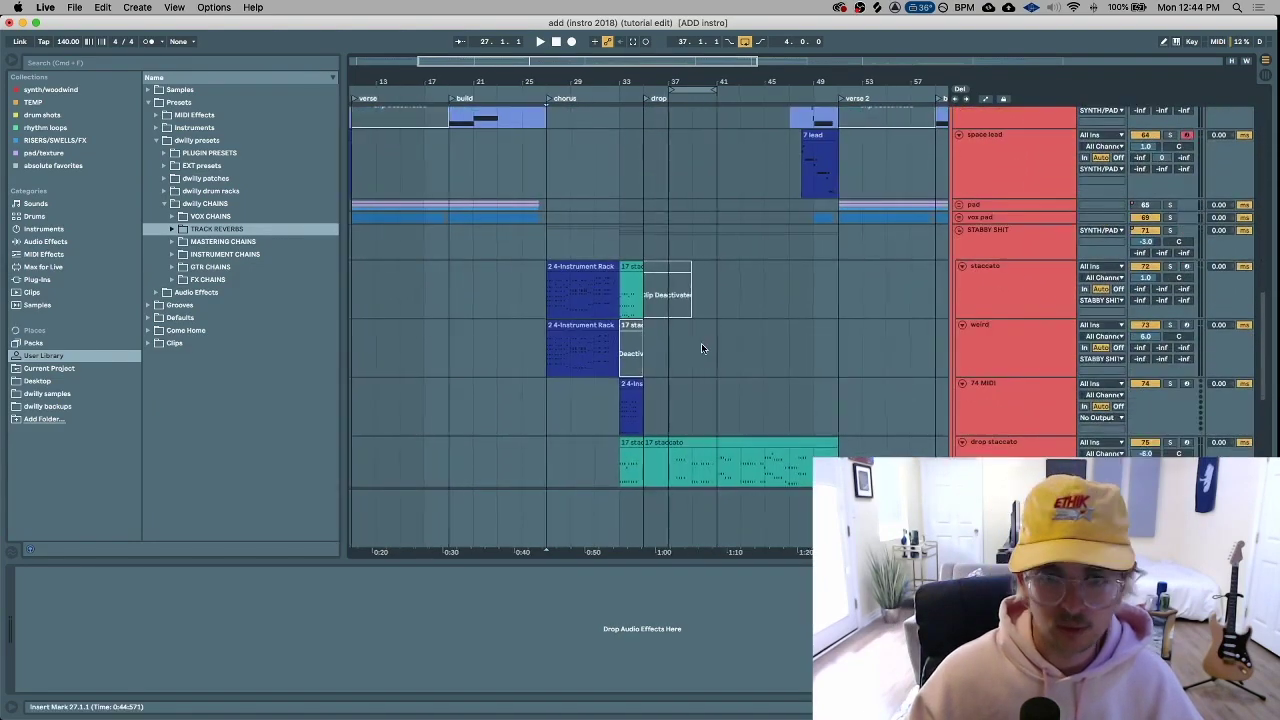
{"action": "scroll", "coordinate": [683, 322], "scroll_direction": "down", "scroll_amount": 3}
{"action": "scroll", "coordinate": [690, 322], "scroll_direction": "left", "scroll_amount": 4}
{"action": "scroll", "coordinate": [701, 326], "scroll_direction": "down", "scroll_amount": 4}
{"action": "scroll", "coordinate": [701, 326], "scroll_direction": "right", "scroll_amount": 2}
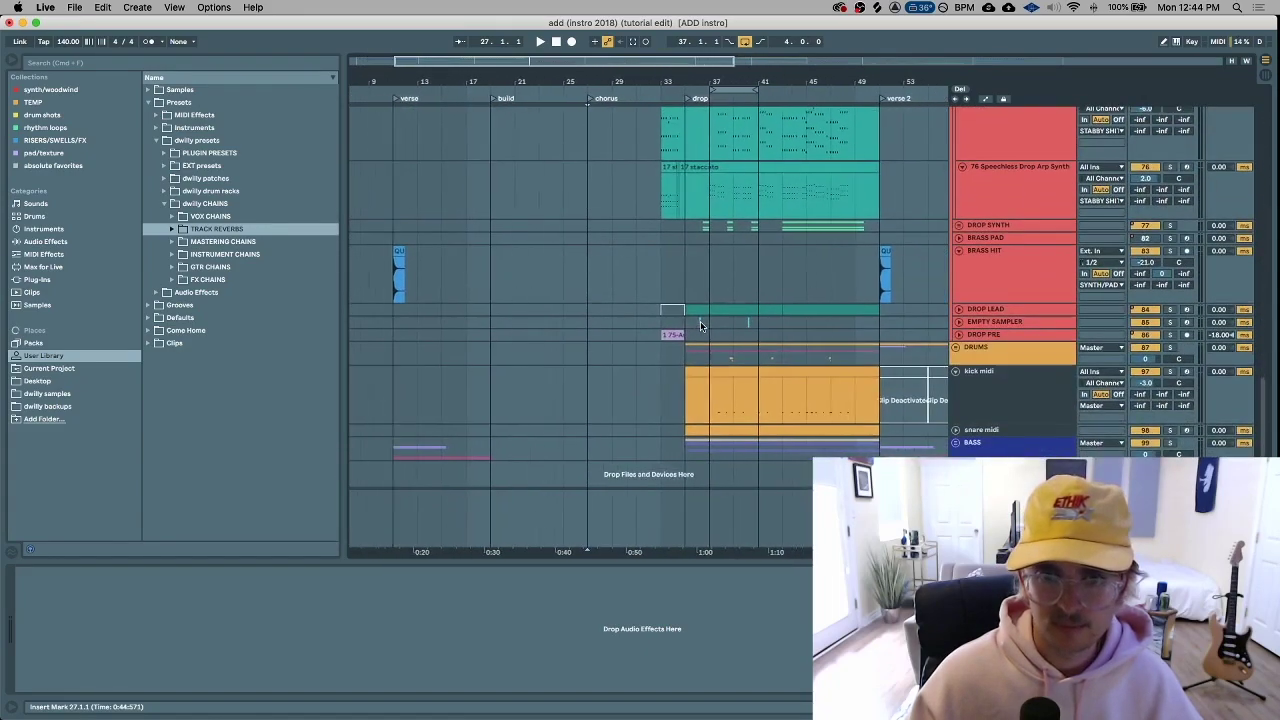
{"action": "scroll", "coordinate": [701, 326], "scroll_direction": "up", "scroll_amount": 15}
{"action": "scroll", "coordinate": [812, 322], "scroll_direction": "left", "scroll_amount": 1}
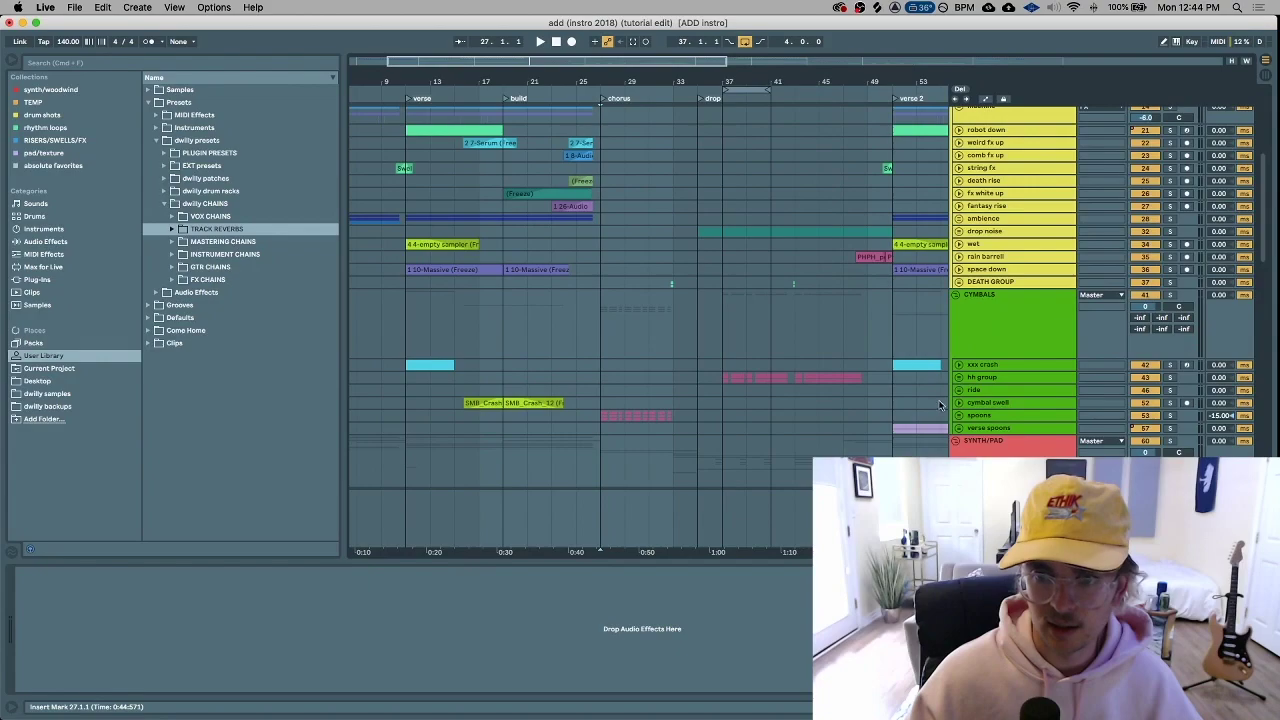
Unfold the spoons and hh group tracks in CYMBALS, and show the first hh track's Utility device
{"action": "scroll", "coordinate": [962, 418], "scroll_direction": "up", "scroll_amount": 1}
{"action": "left_click", "coordinate": [960, 418]}
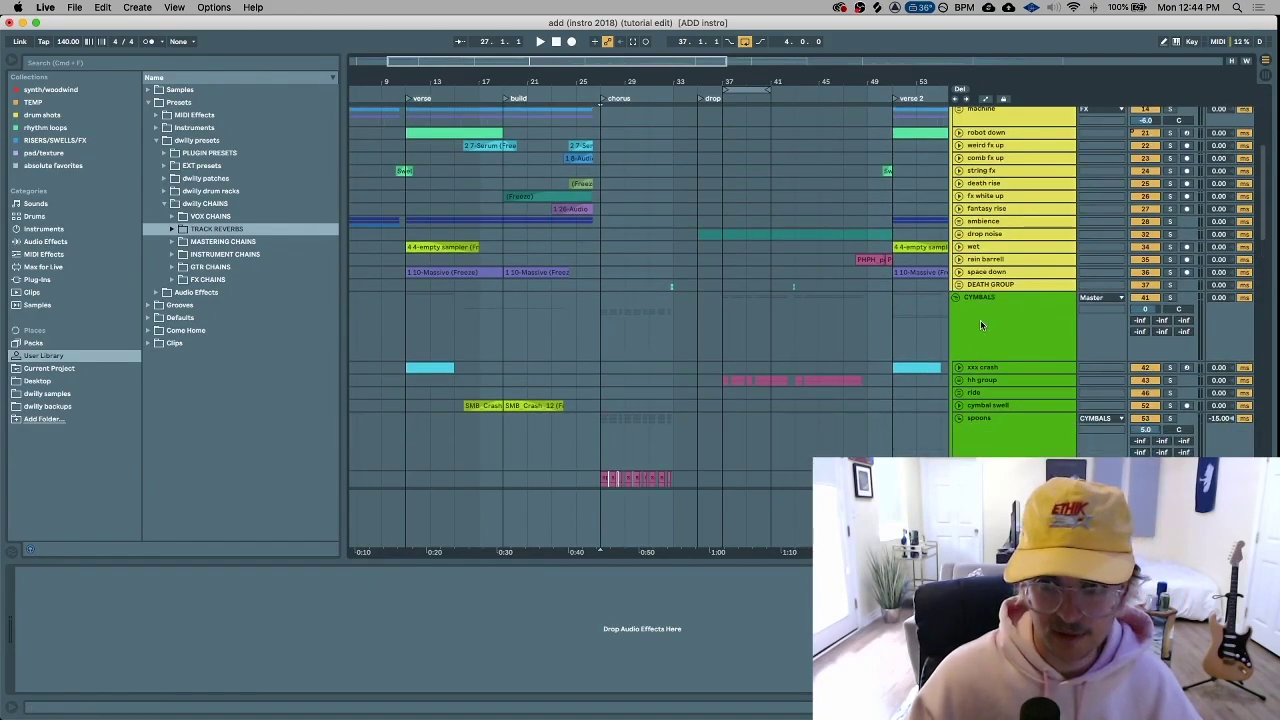
{"action": "scroll", "coordinate": [734, 328], "scroll_direction": "down", "scroll_amount": 3}
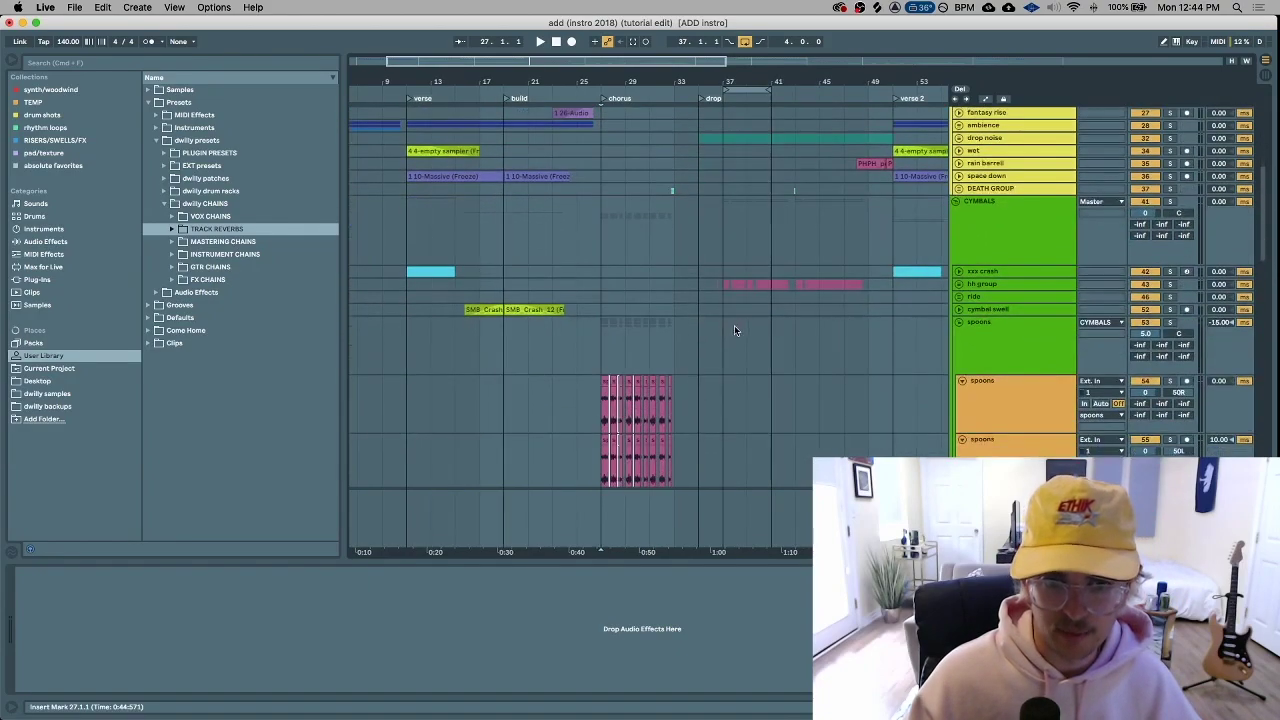
{"action": "left_click", "coordinate": [958, 284]}
{"action": "left_click", "coordinate": [984, 349]}
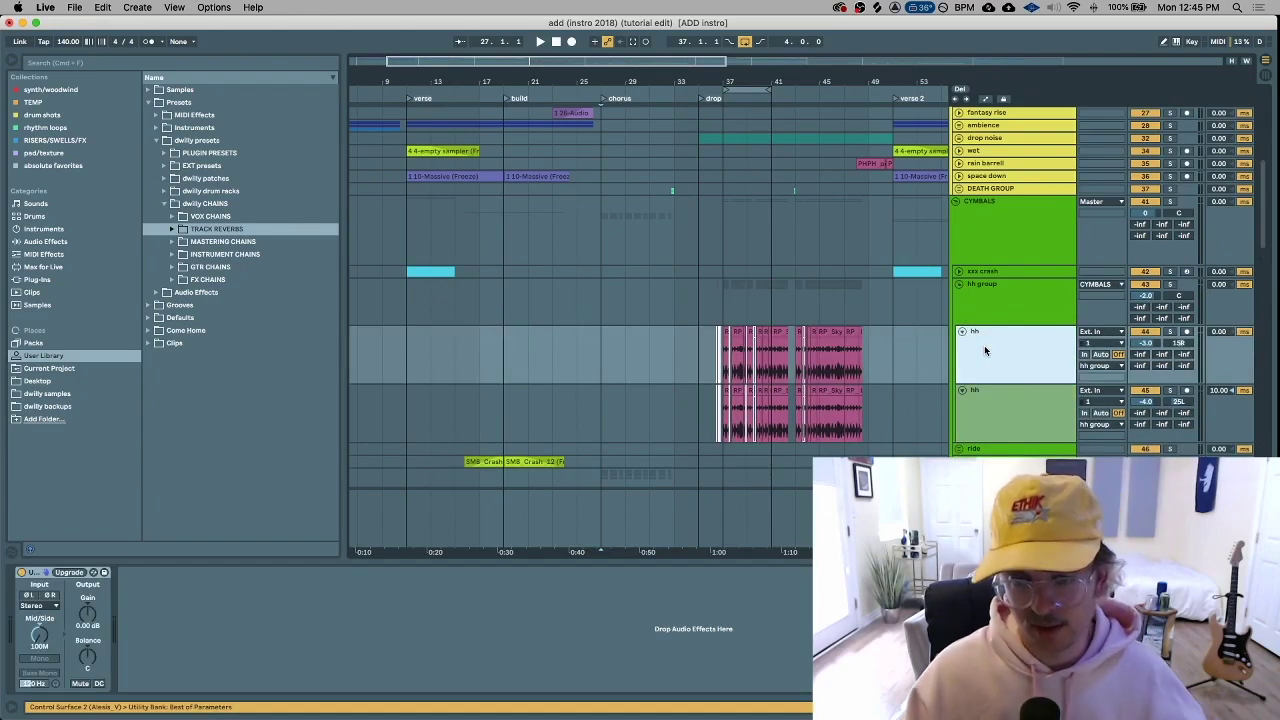
Place the insert marker at 37.1.1 on the hh group and examine its hi-hat clips around bar 37 up close
{"action": "left_click", "coordinate": [717, 305]}
{"action": "key", "text": "plus"}
{"action": "key", "text": "plus"}
{"action": "key", "text": "plus"}
{"action": "key", "text": "plus"}
{"action": "key", "text": "plus"}
{"action": "key", "text": "plus"}
{"action": "key", "text": "plus"}
{"action": "key", "text": "plus"}
{"action": "key", "text": "plus"}
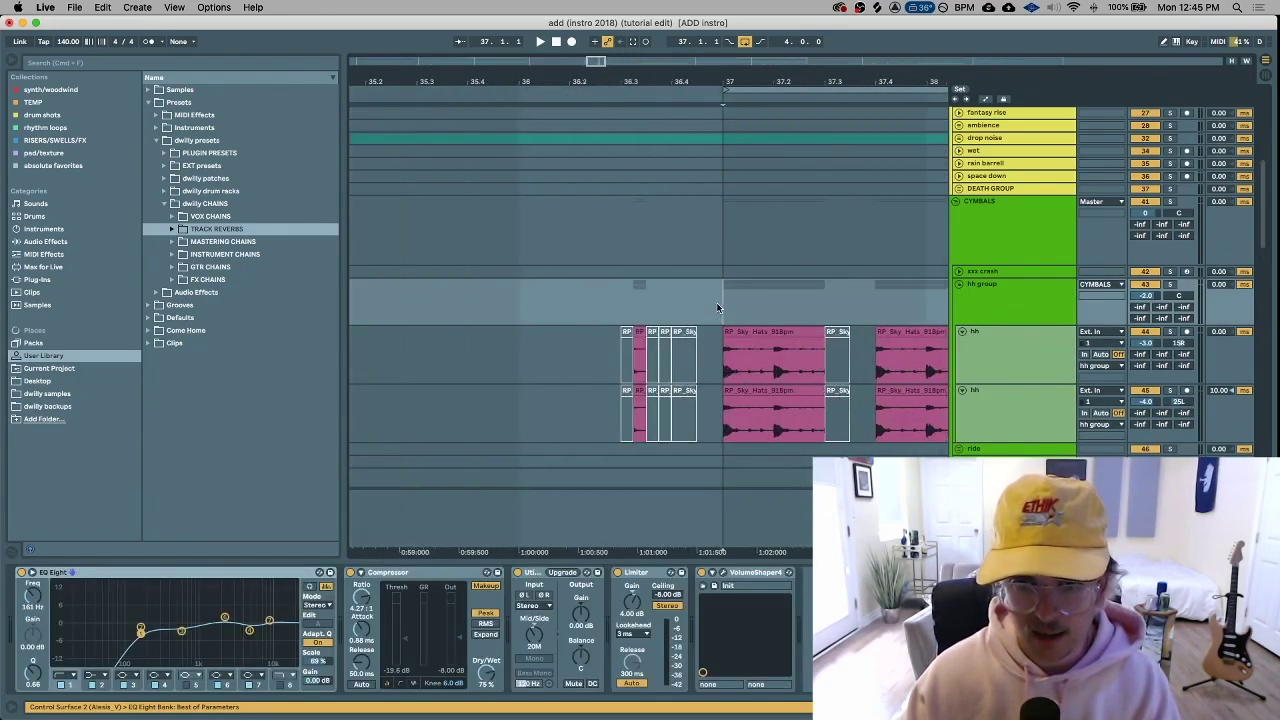
{"action": "key", "text": "minus"}
{"action": "key", "text": "minus"}
{"action": "key", "text": "minus"}
{"action": "key", "text": "minus"}
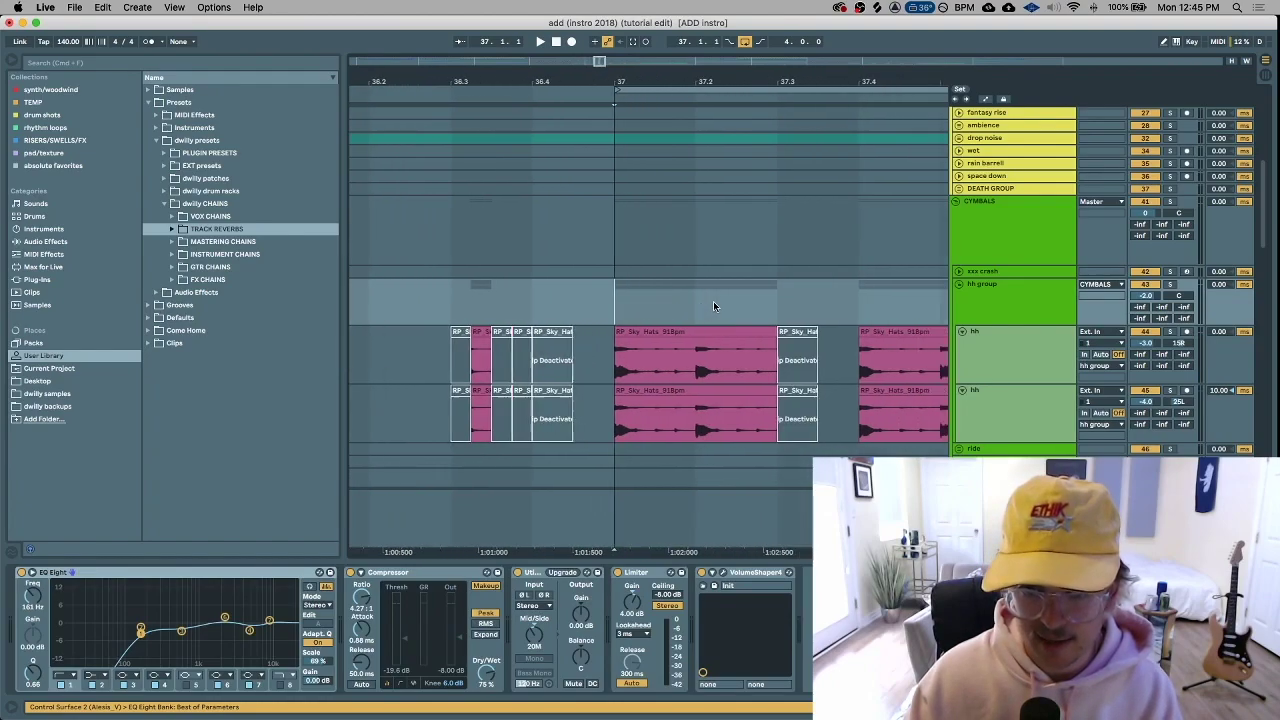
{"action": "key", "text": "minus"}
{"action": "key", "text": "minus"}
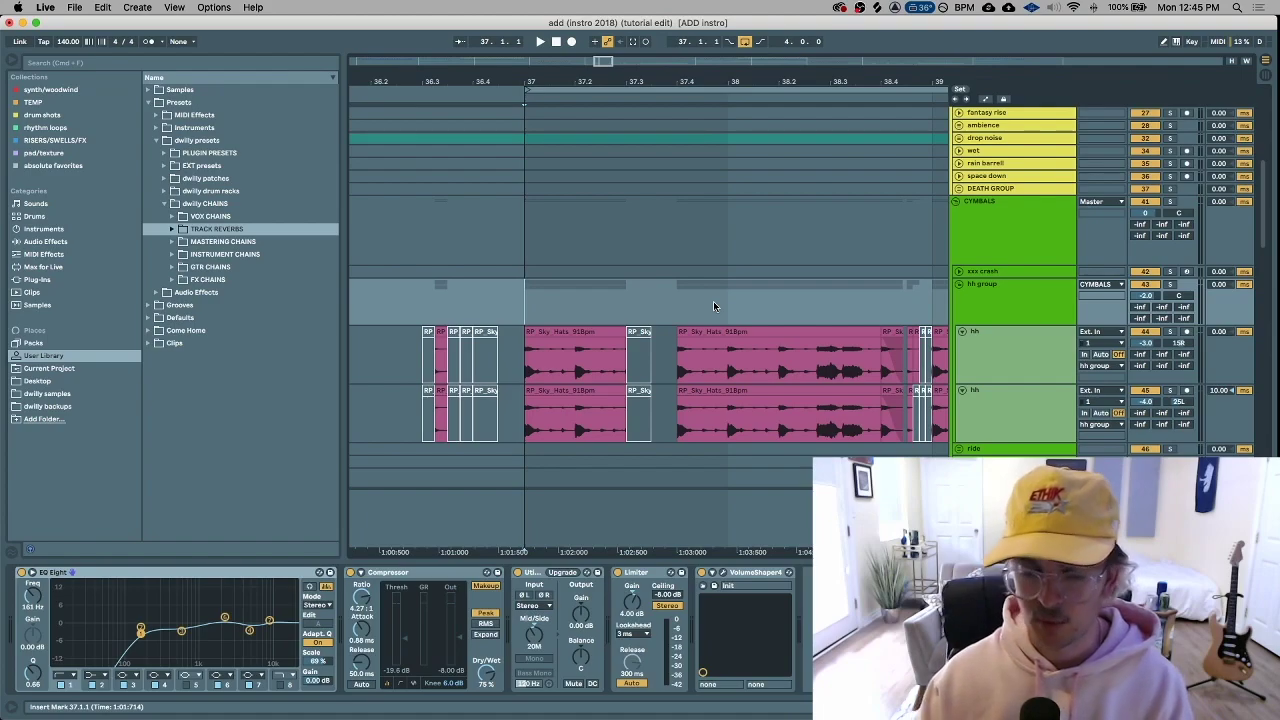
{"action": "key", "text": "minus"}
{"action": "key", "text": "minus"}
{"action": "key", "text": "minus"}
{"action": "key", "text": "plus"}
{"action": "key", "text": "plus"}
{"action": "key", "text": "plus"}
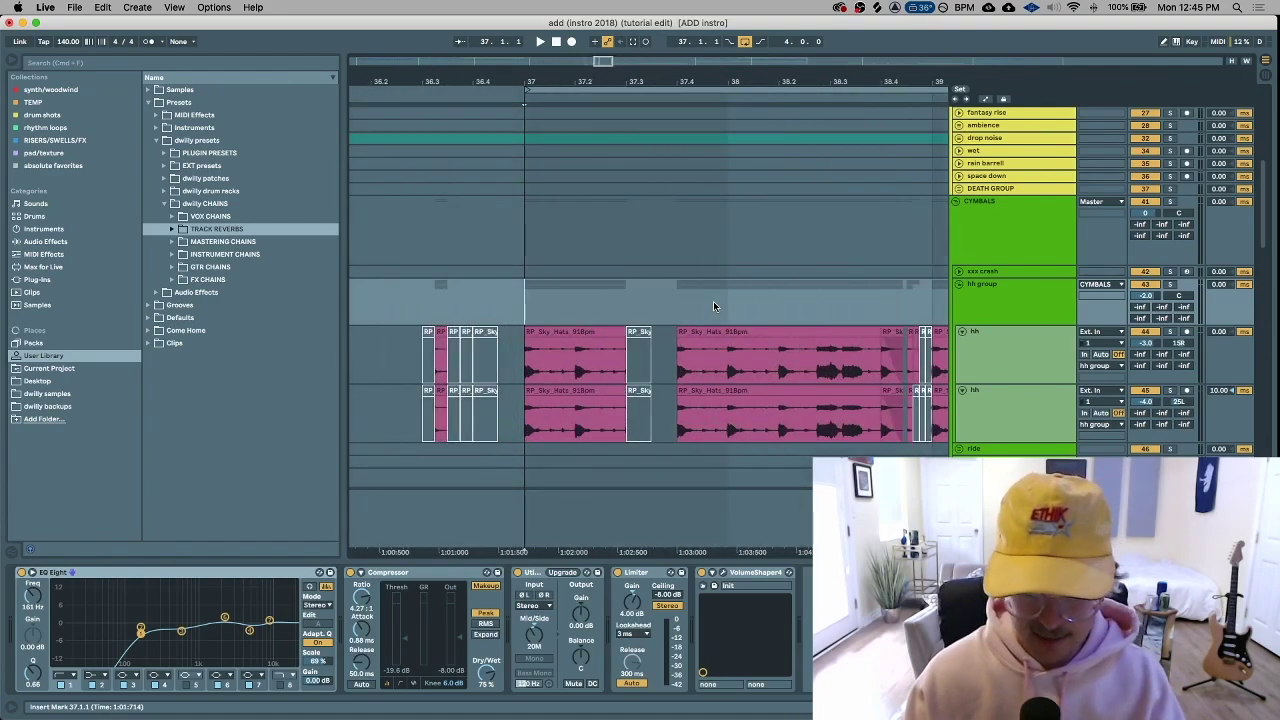
Show the first hh track's Utility device and inspect the start of its clip's waveform at 37.1.1
{"action": "left_click", "coordinate": [577, 332]}
{"action": "left_click", "coordinate": [1012, 359]}
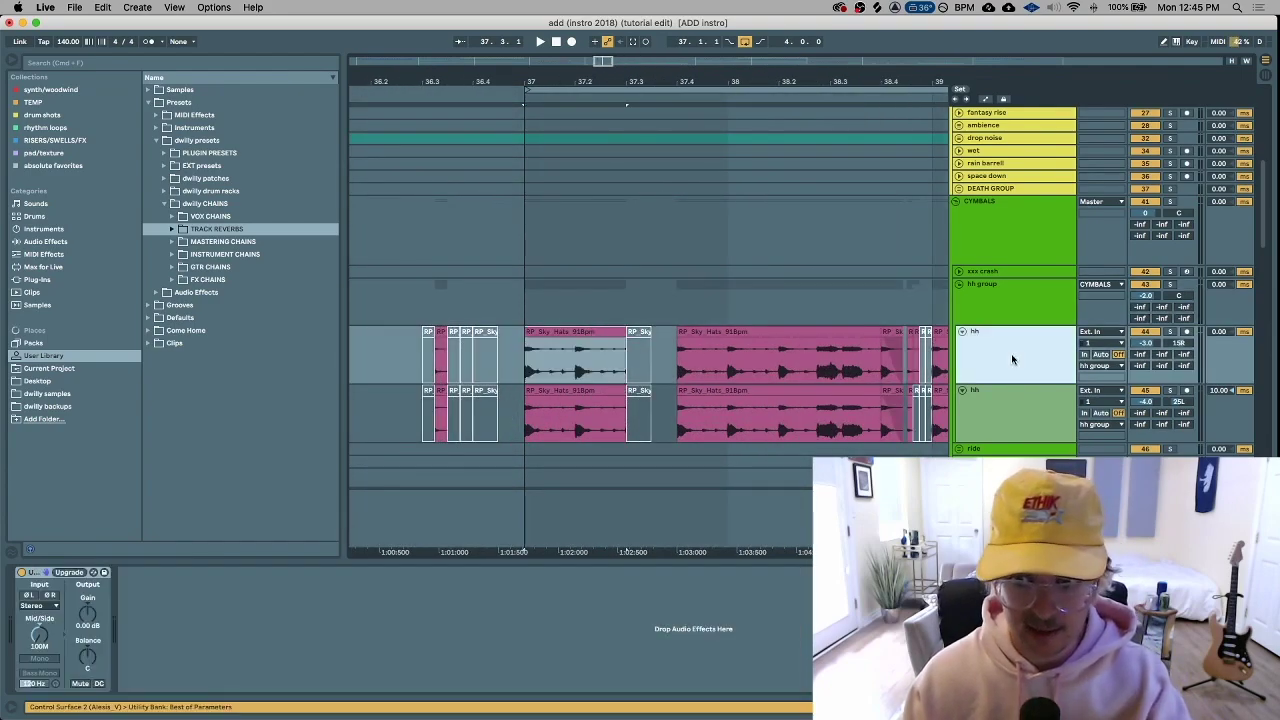
{"action": "left_click", "coordinate": [551, 353]}
{"action": "key", "text": "plus"}
{"action": "key", "text": "plus"}
{"action": "key", "text": "plus"}
{"action": "key", "text": "plus"}
{"action": "key", "text": "plus"}
{"action": "key", "text": "plus"}
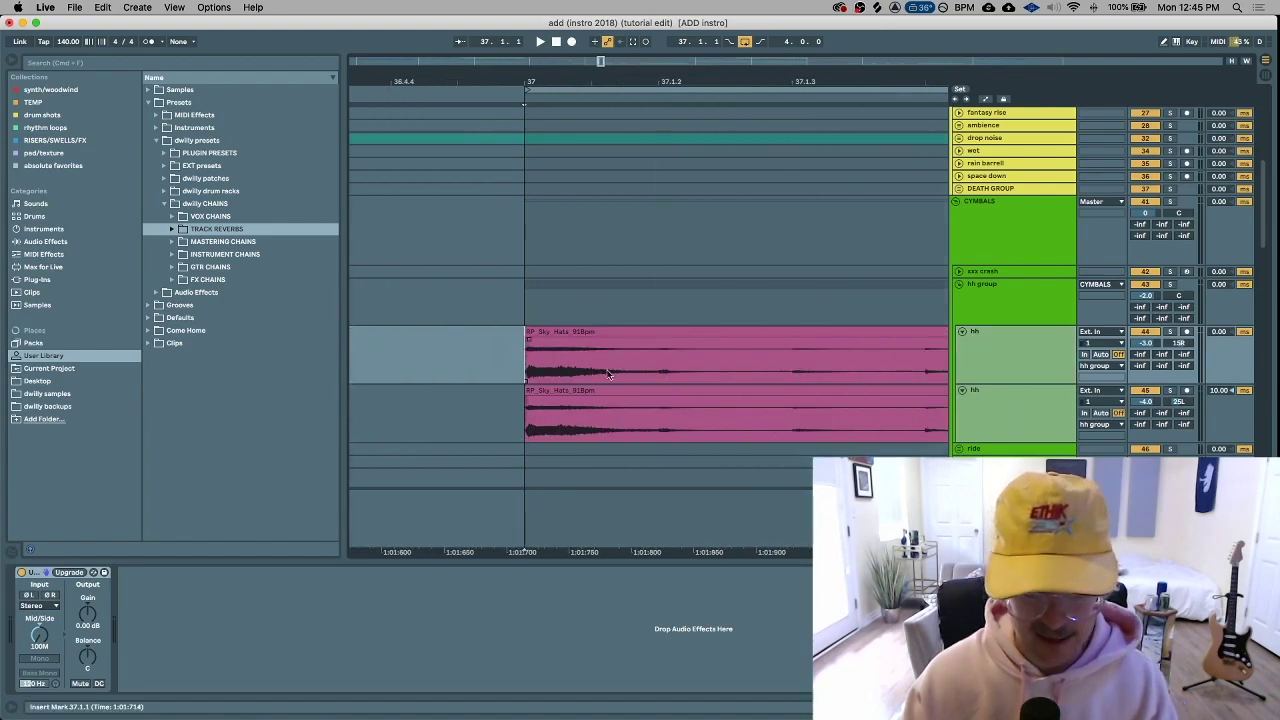
Compare the waveforms of the two stacked hh clips from 37.1.1 at several zoom levels
{"action": "key", "text": "minus"}
{"action": "key", "text": "minus"}
{"action": "key", "text": "minus"}
{"action": "key", "text": "minus"}
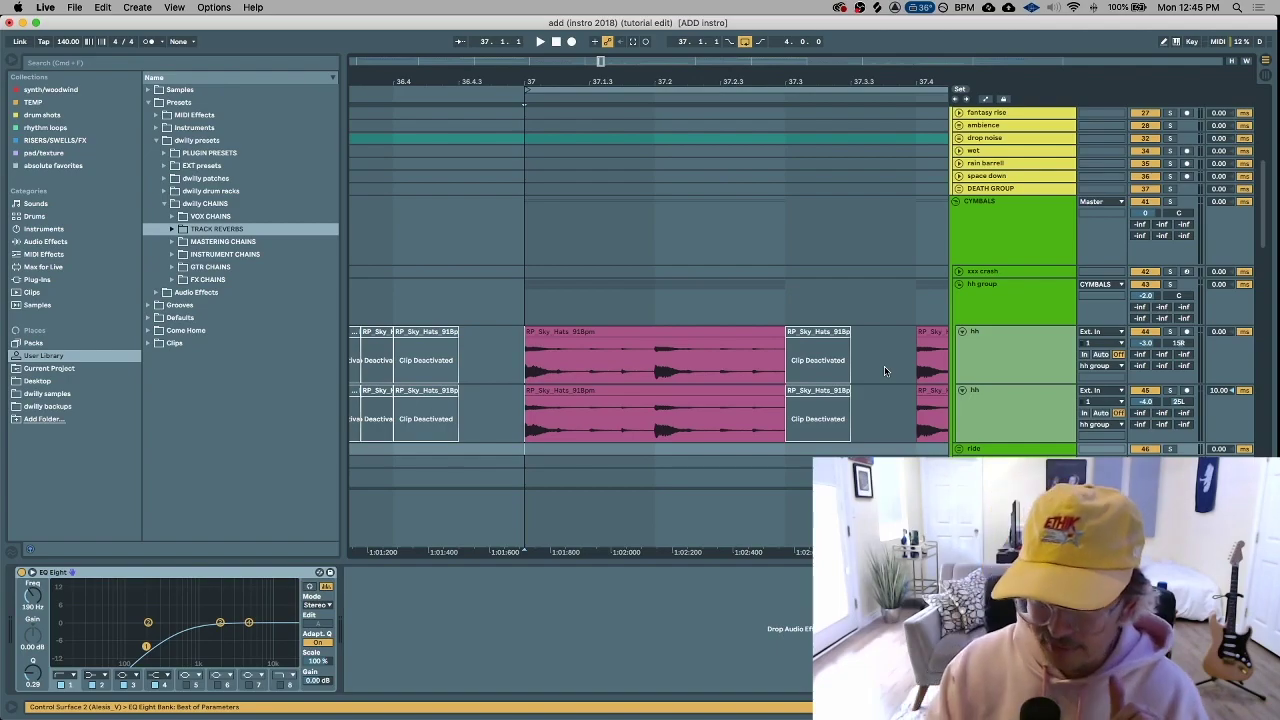
{"action": "key", "text": "plus"}
{"action": "key", "text": "plus"}
{"action": "key", "text": "plus"}
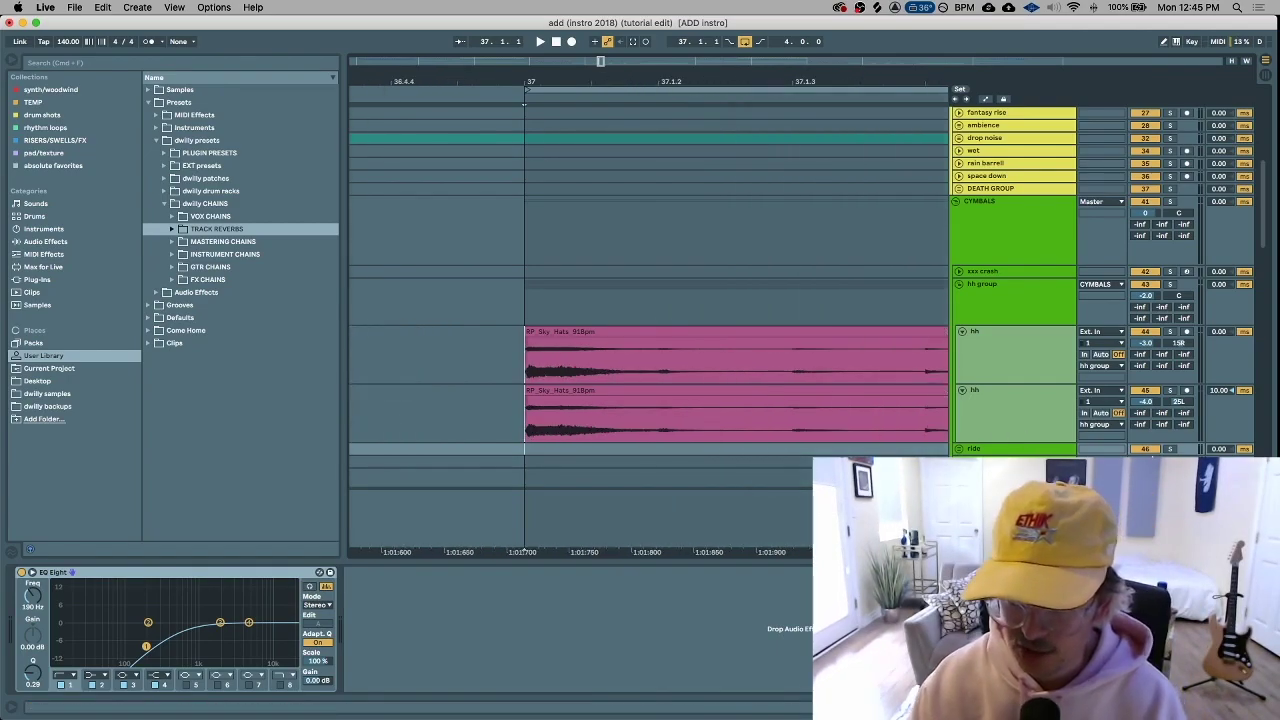
{"action": "key", "text": "minus"}
{"action": "key", "text": "minus"}
{"action": "key", "text": "plus"}
{"action": "key", "text": "plus"}
{"action": "key", "text": "minus"}
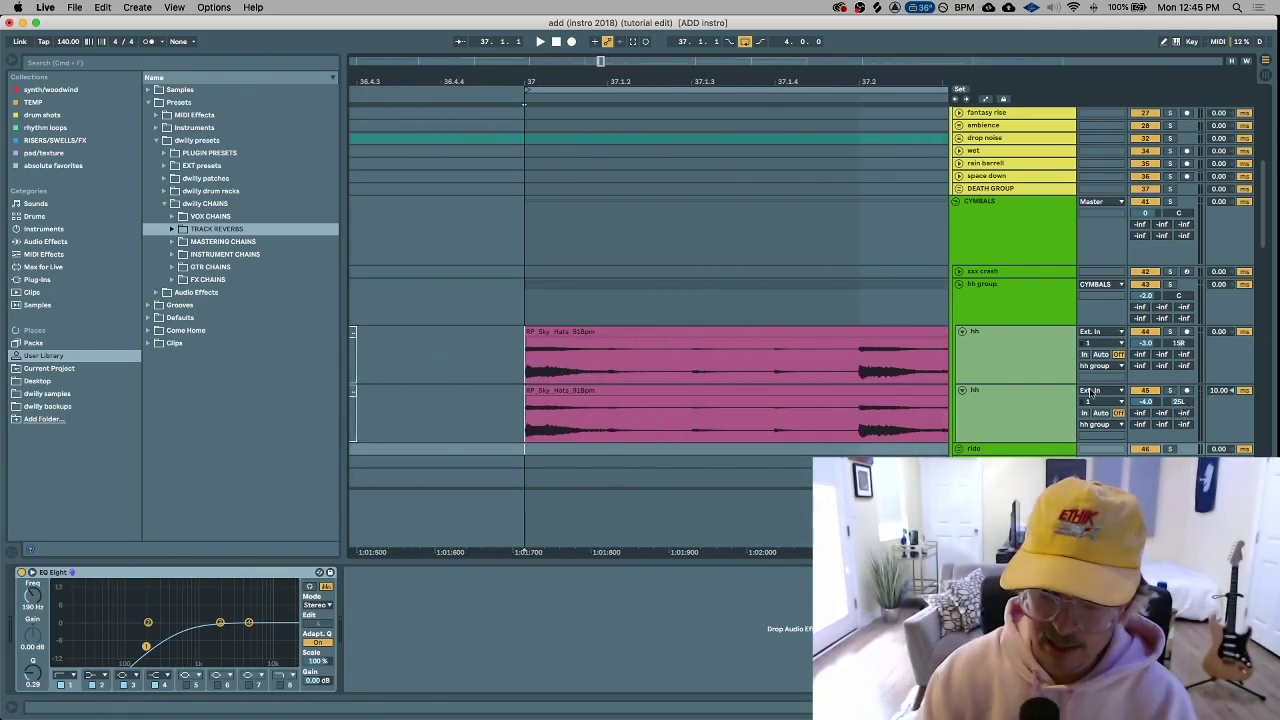
Select the second hh track's clip at bar 37 and examine the track's delay setting, hiding and restoring the track delay column
{"action": "left_click", "coordinate": [830, 392]}
{"action": "key", "text": "minus"}
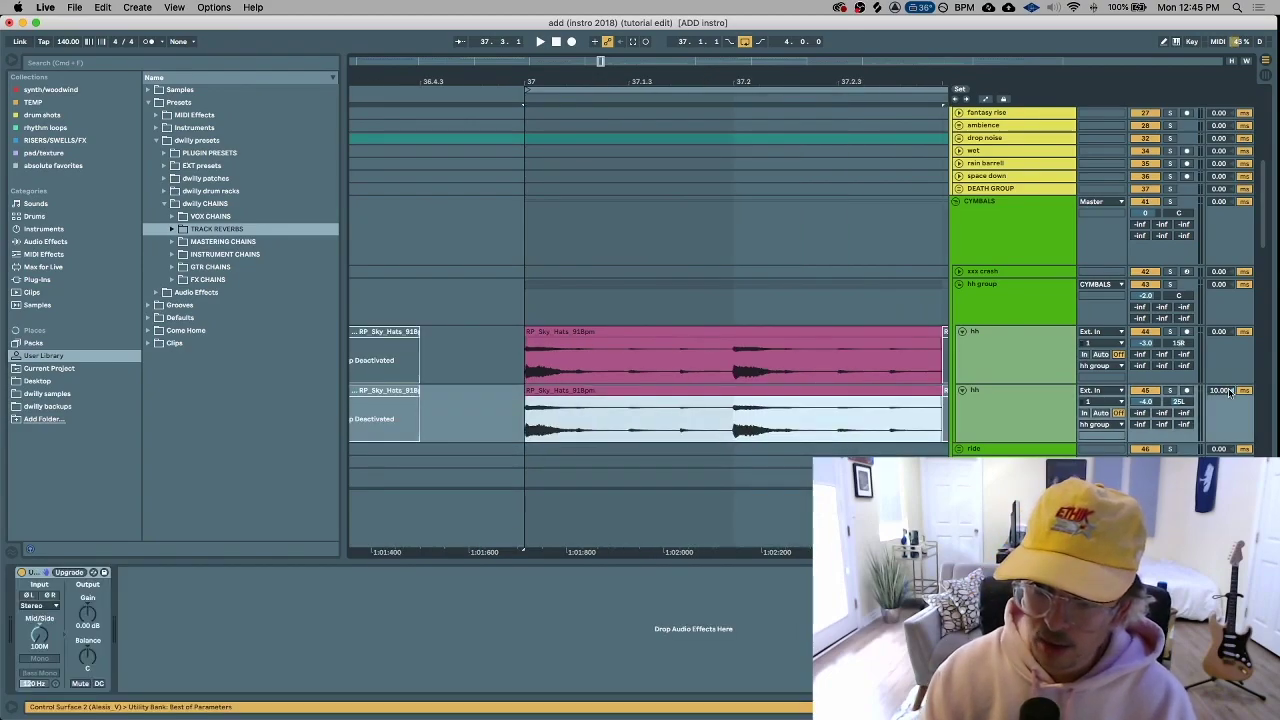
{"action": "key", "text": "minus"}
{"action": "left_click_drag", "start_coordinate": [1212, 392], "coordinate": [1249, 401]}
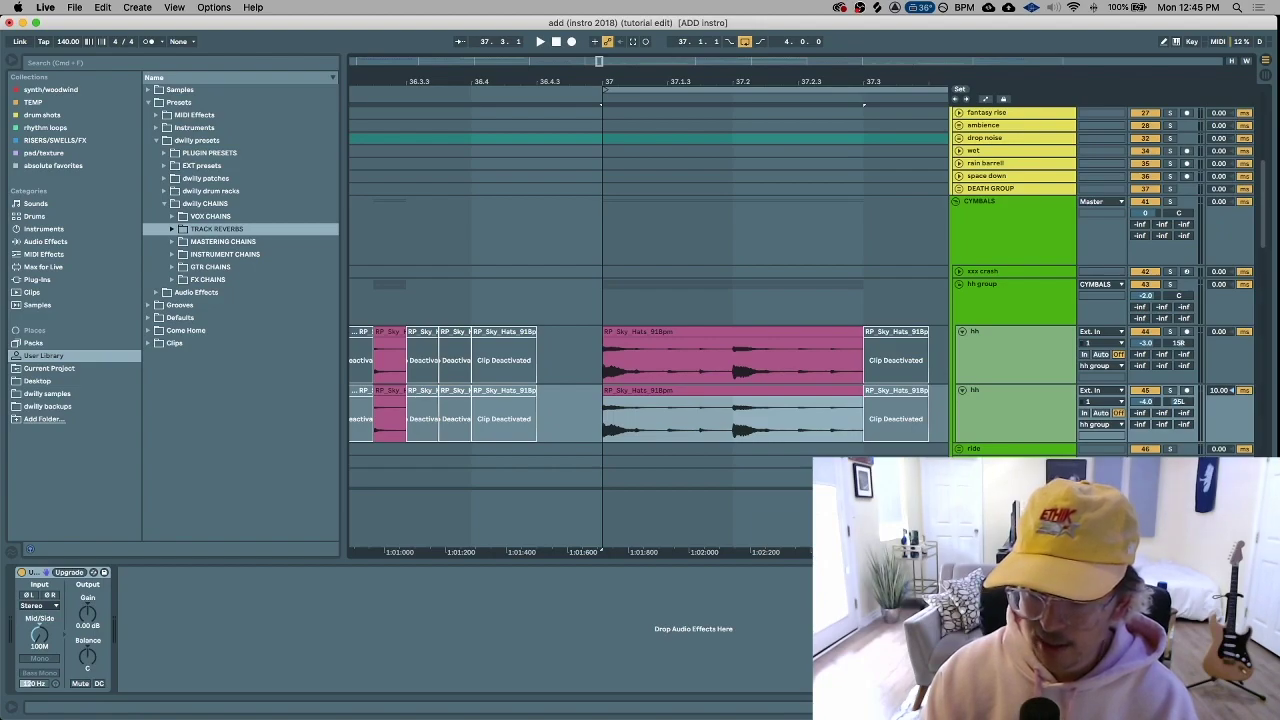
{"action": "left_click", "coordinate": [1265, 551]}
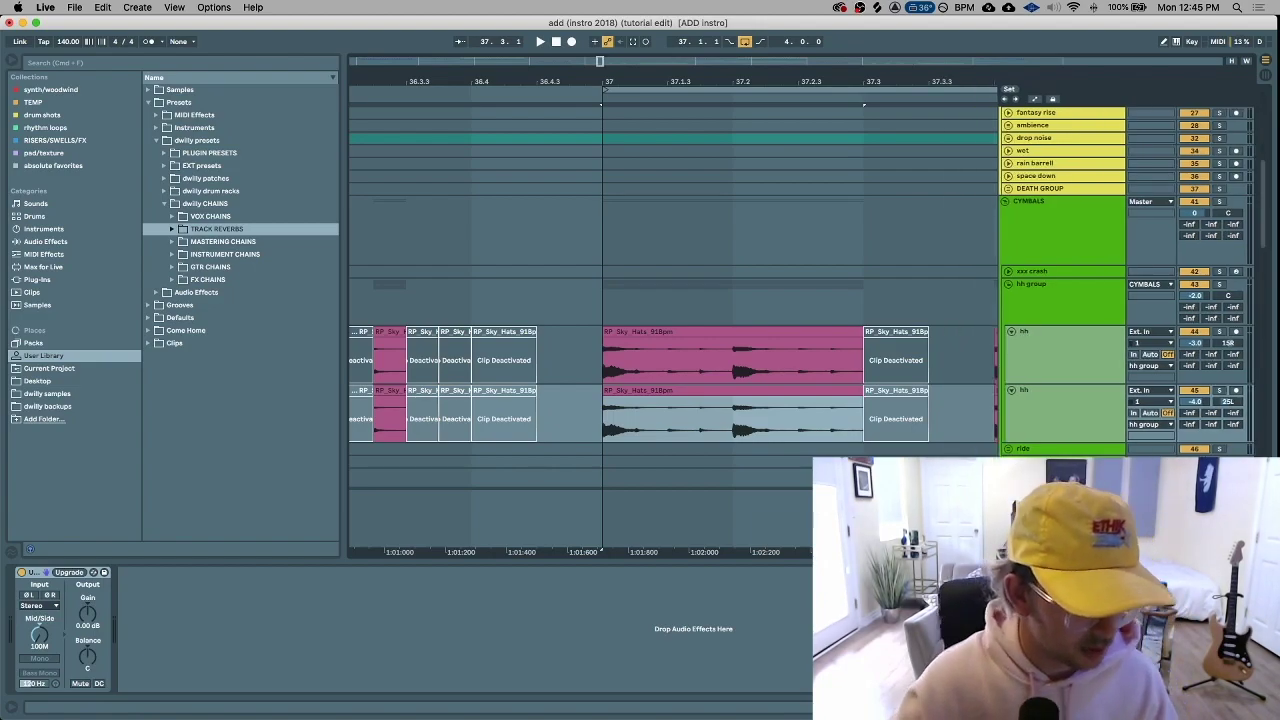
{"action": "left_click", "coordinate": [1265, 551]}
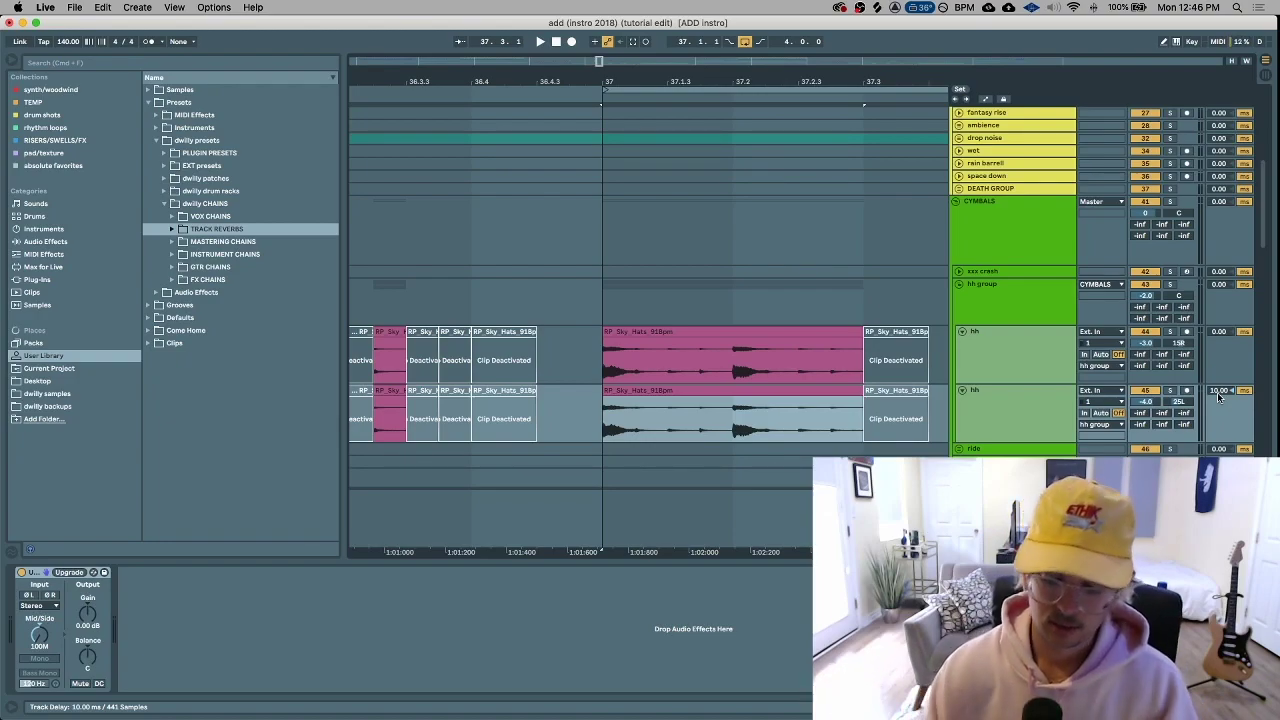
Unfold the hh group and select it from bar 37 to bar 45
{"action": "left_click", "coordinate": [996, 378]}
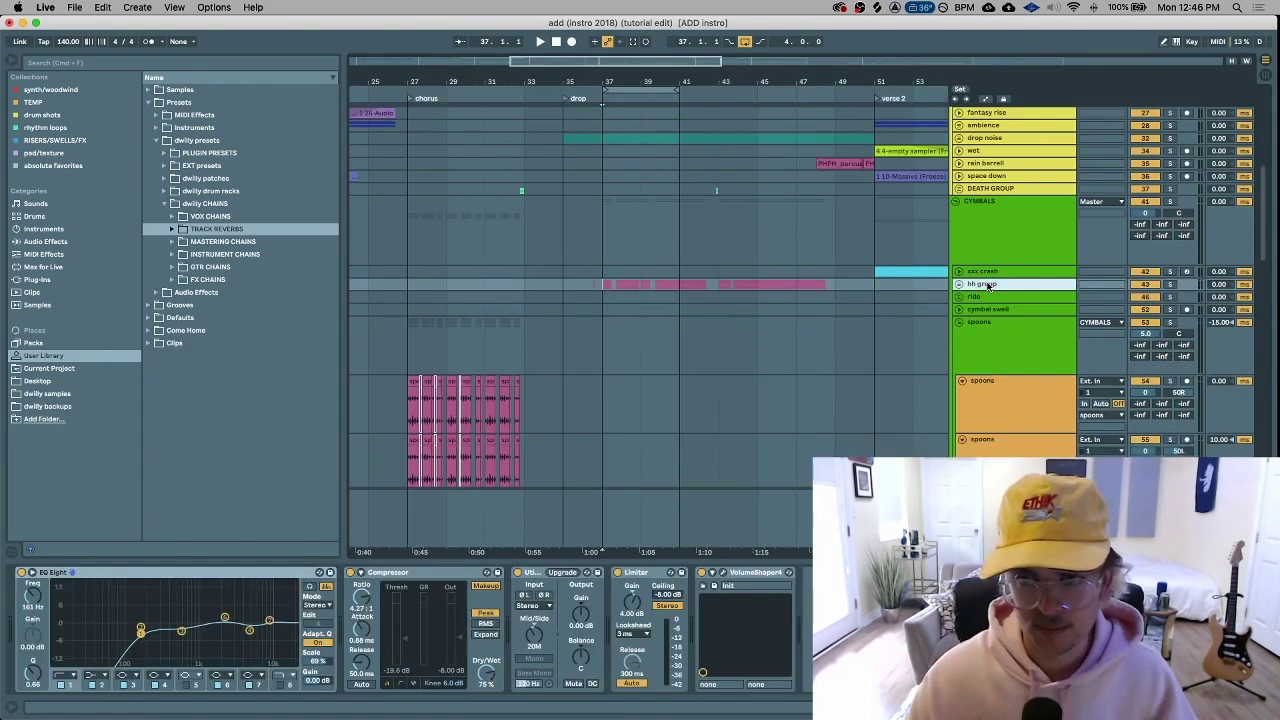
{"action": "left_click", "coordinate": [959, 285]}
{"action": "left_click", "coordinate": [583, 305]}
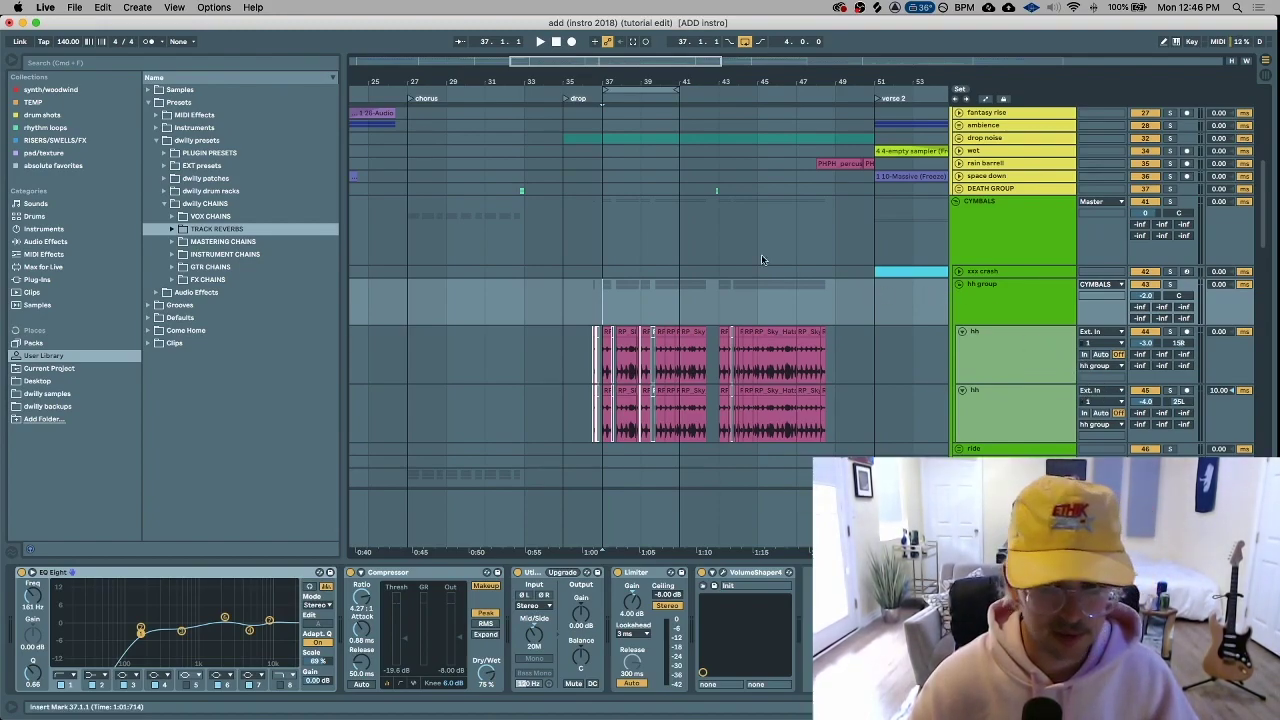
{"action": "left_click_drag", "start_coordinate": [605, 308], "coordinate": [757, 308]}
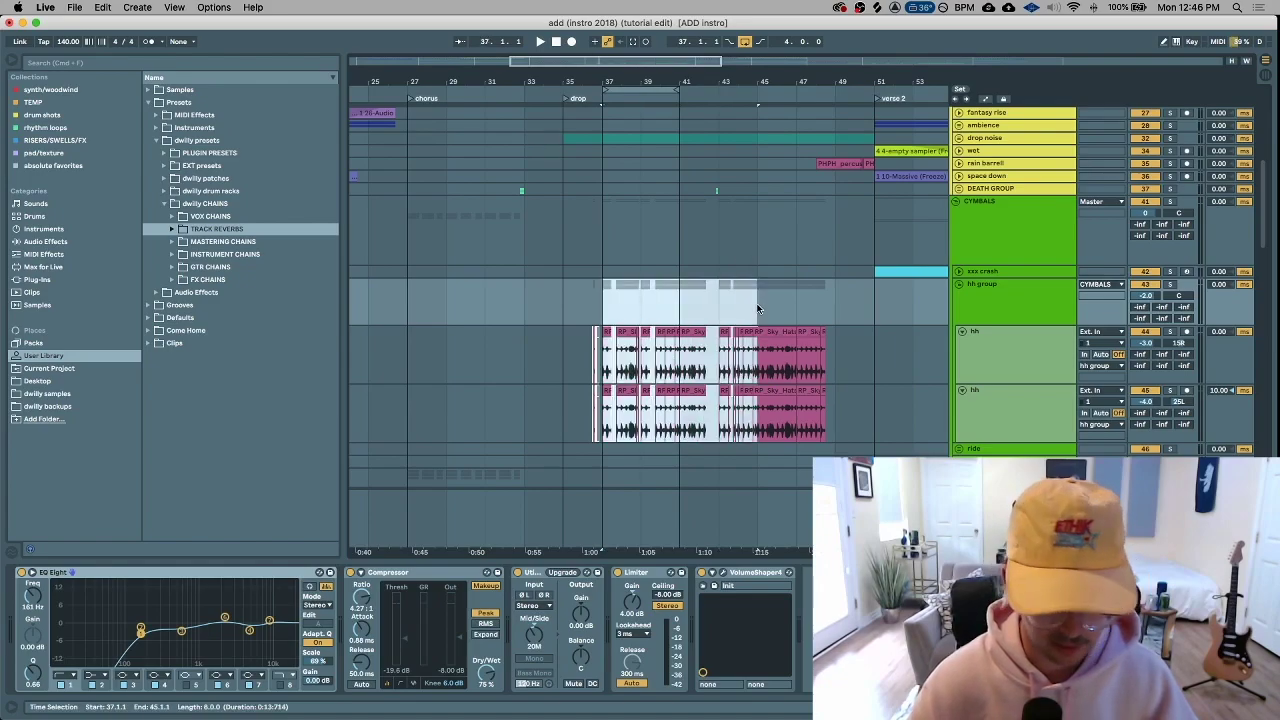
Play the song from 35.1.1 with bars 37 to 45 looped, and fold the CYMBALS group
{"action": "left_click", "coordinate": [837, 237]}
{"action": "scroll", "coordinate": [837, 237], "scroll_direction": "right", "scroll_amount": 3}
{"action": "left_click", "coordinate": [503, 236]}
{"action": "key", "text": "space"}
{"action": "left_click", "coordinate": [956, 201]}
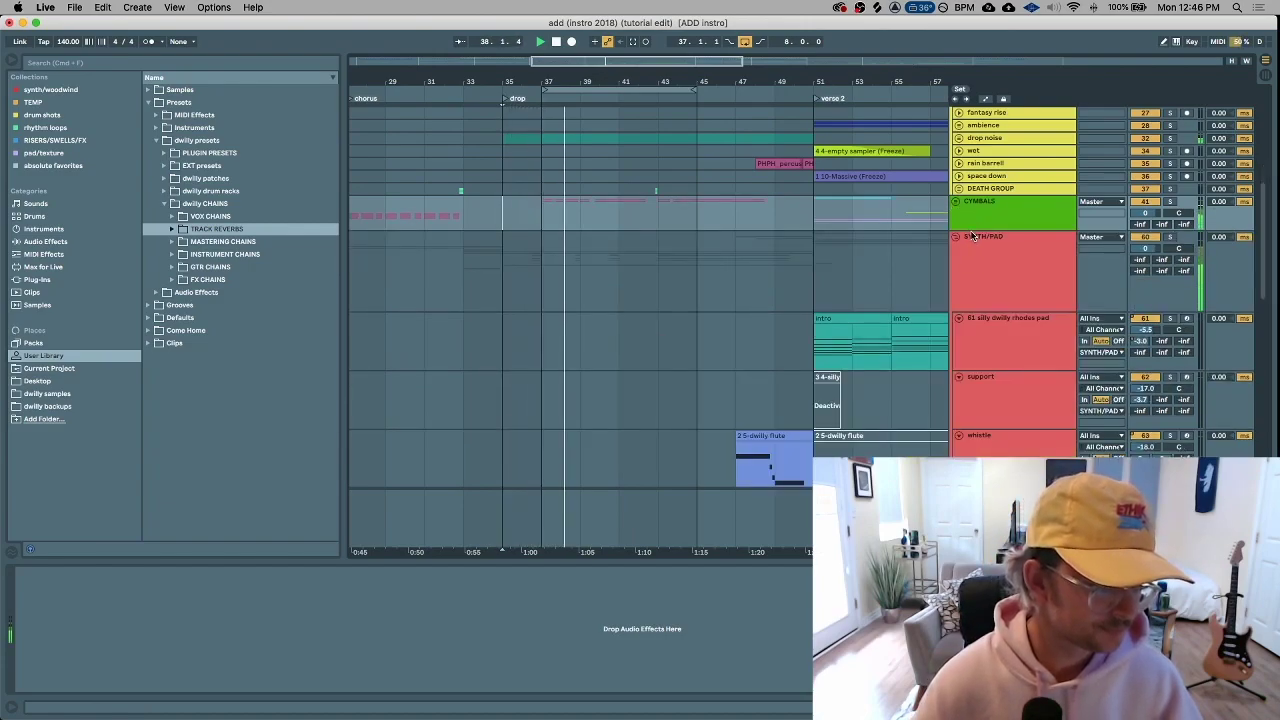
{"action": "scroll", "coordinate": [975, 207], "scroll_direction": "up", "scroll_amount": 10}
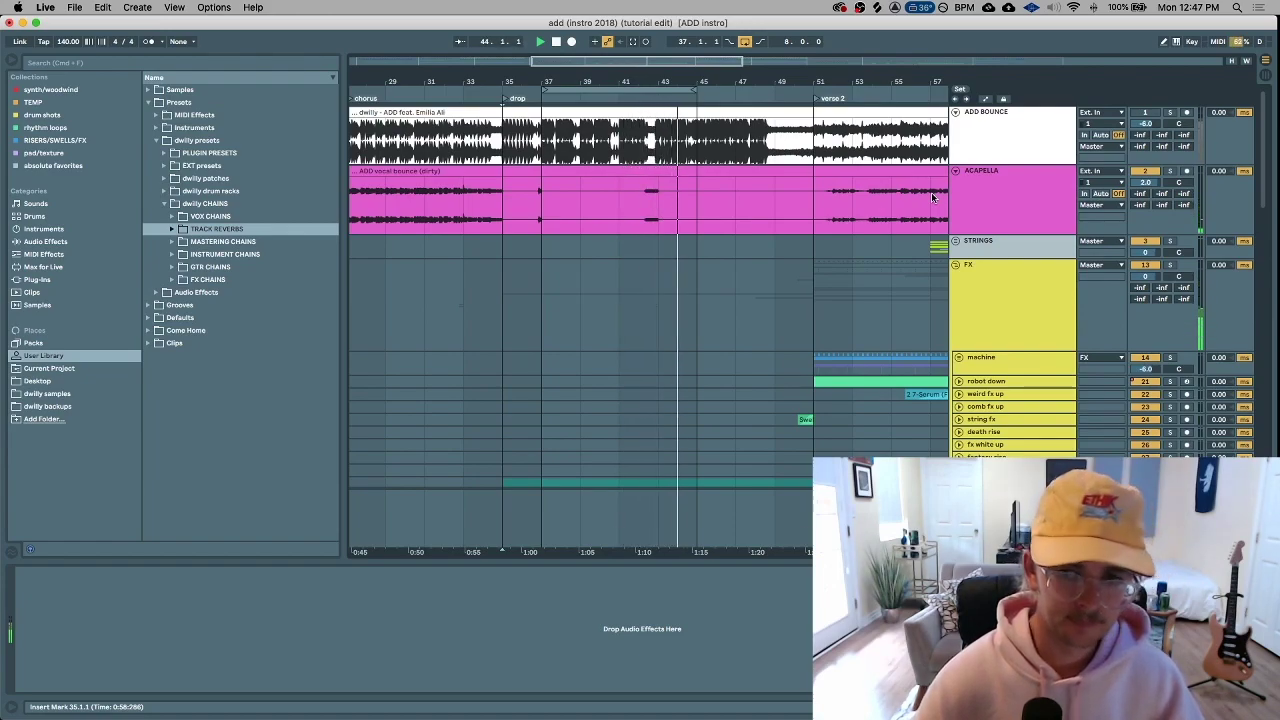
Select the ACAPELLA track from 37.1.1 to 45.1.1
{"action": "left_click_drag", "start_coordinate": [574, 212], "coordinate": [700, 215]}
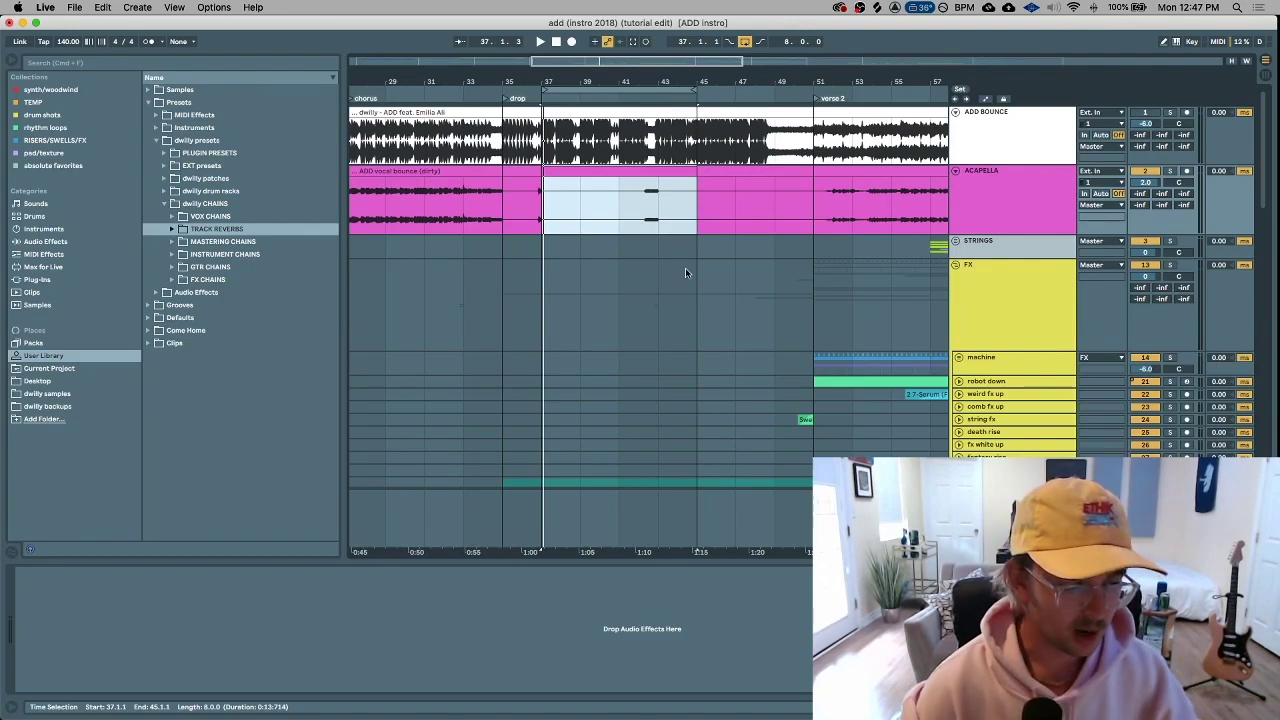
{"action": "left_click_drag", "start_coordinate": [505, 221], "coordinate": [547, 221]}
{"action": "key", "text": "super+z"}
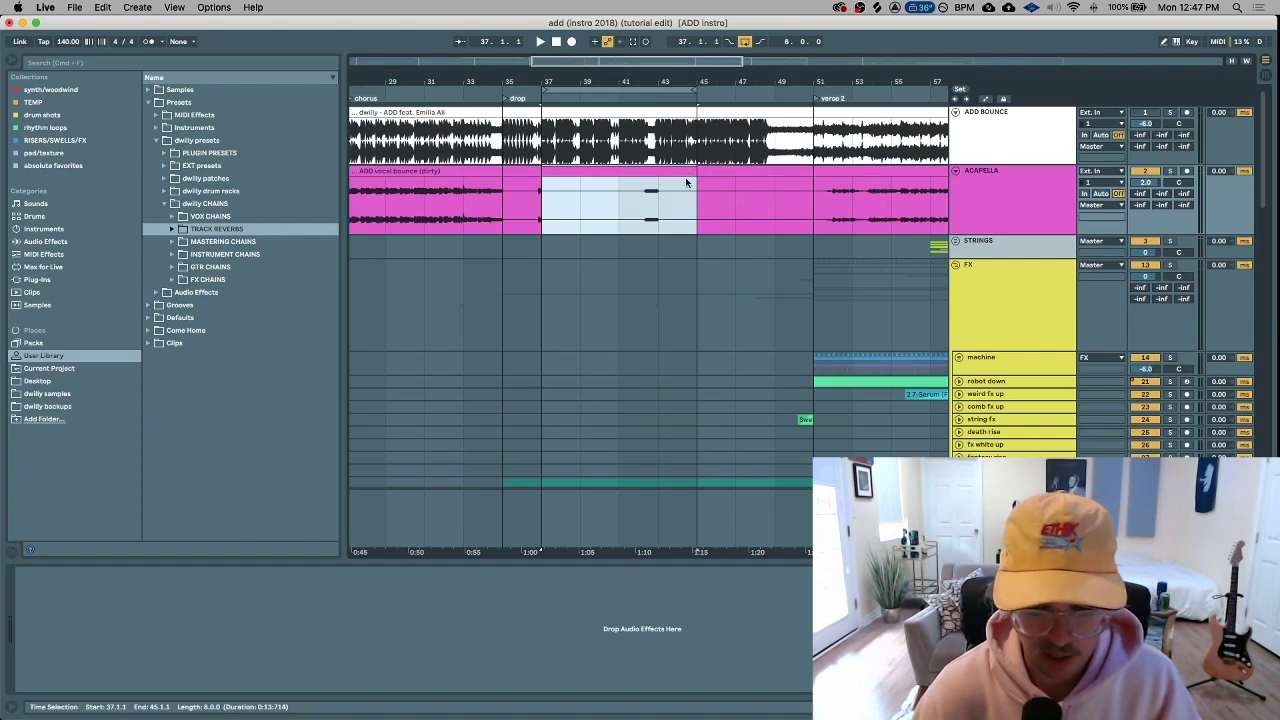
{"action": "left_click_drag", "start_coordinate": [695, 222], "coordinate": [551, 224]}
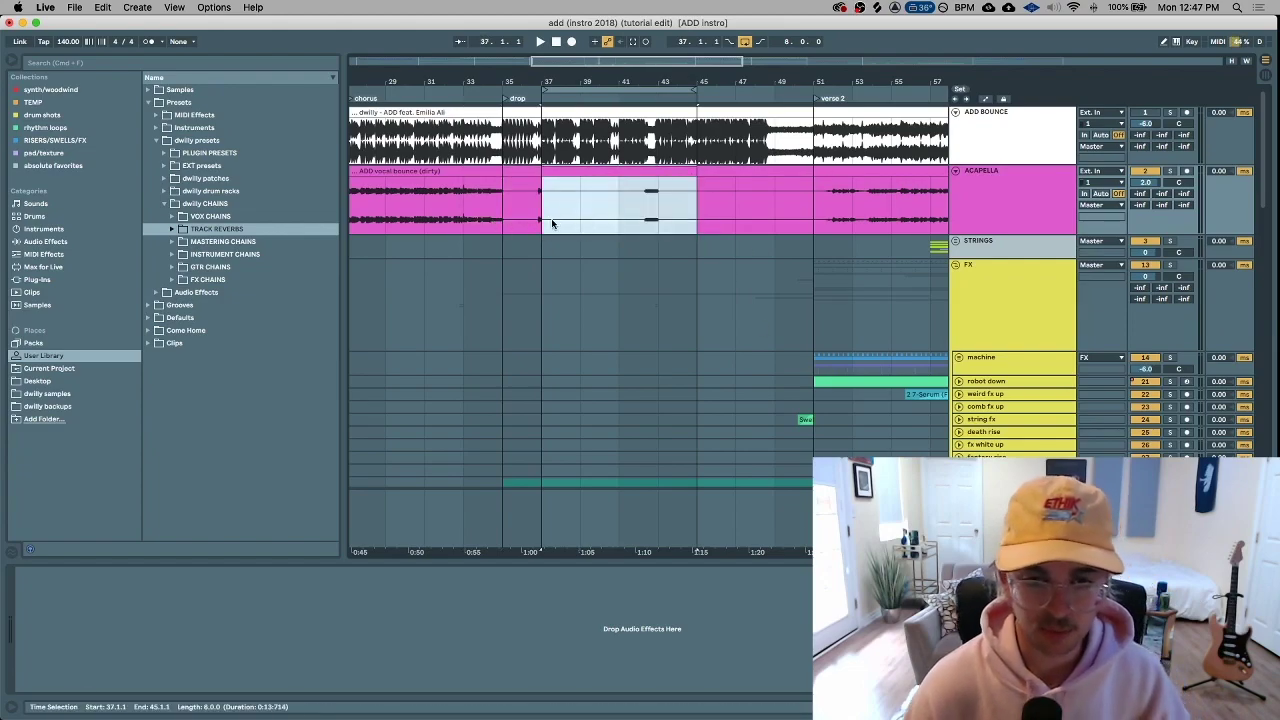
{"action": "key", "text": "minus"}
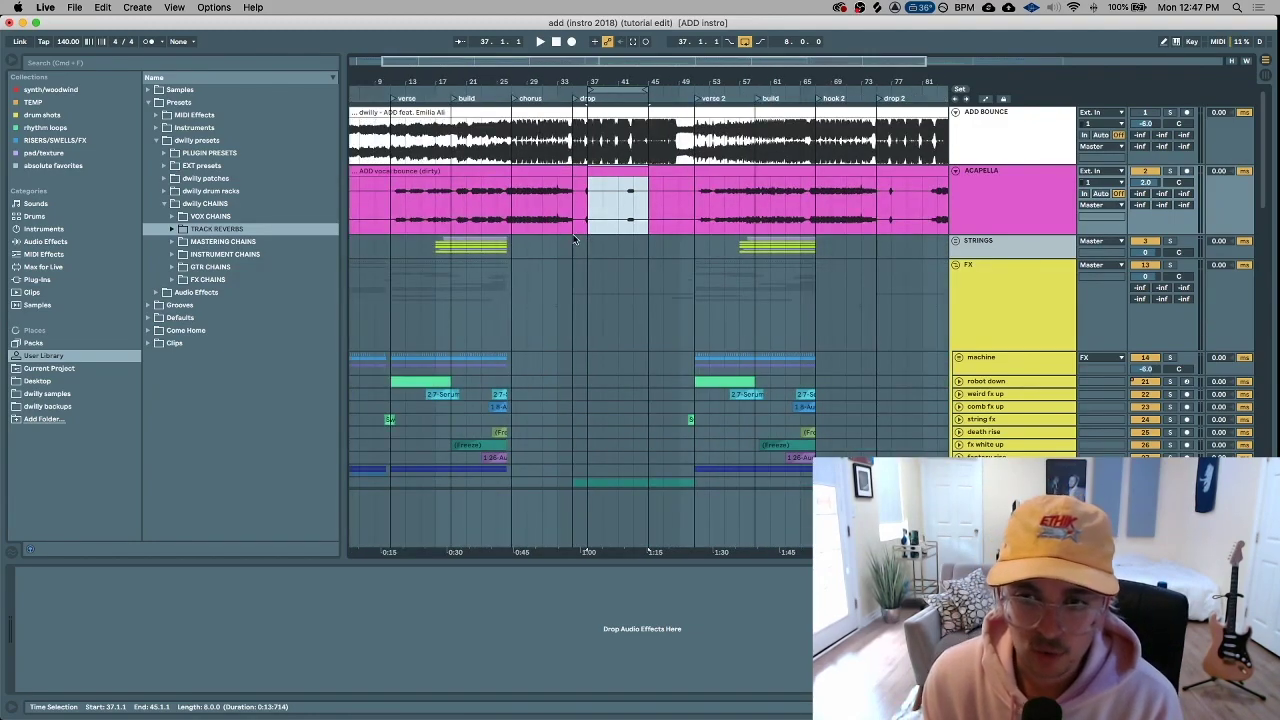
Fold the FX group with the ACAPELLA track selected, and open the browser's search
{"action": "left_click", "coordinate": [956, 265]}
{"action": "left_click", "coordinate": [957, 266]}
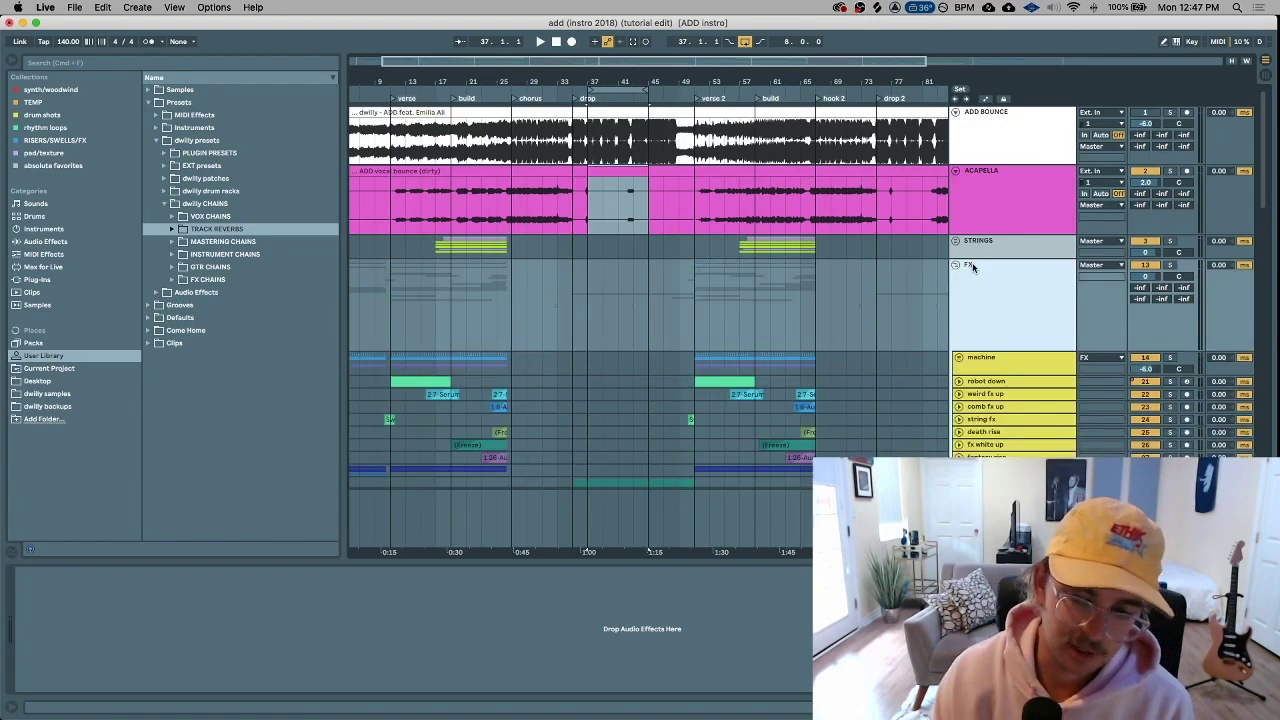
{"action": "left_click", "coordinate": [979, 202]}
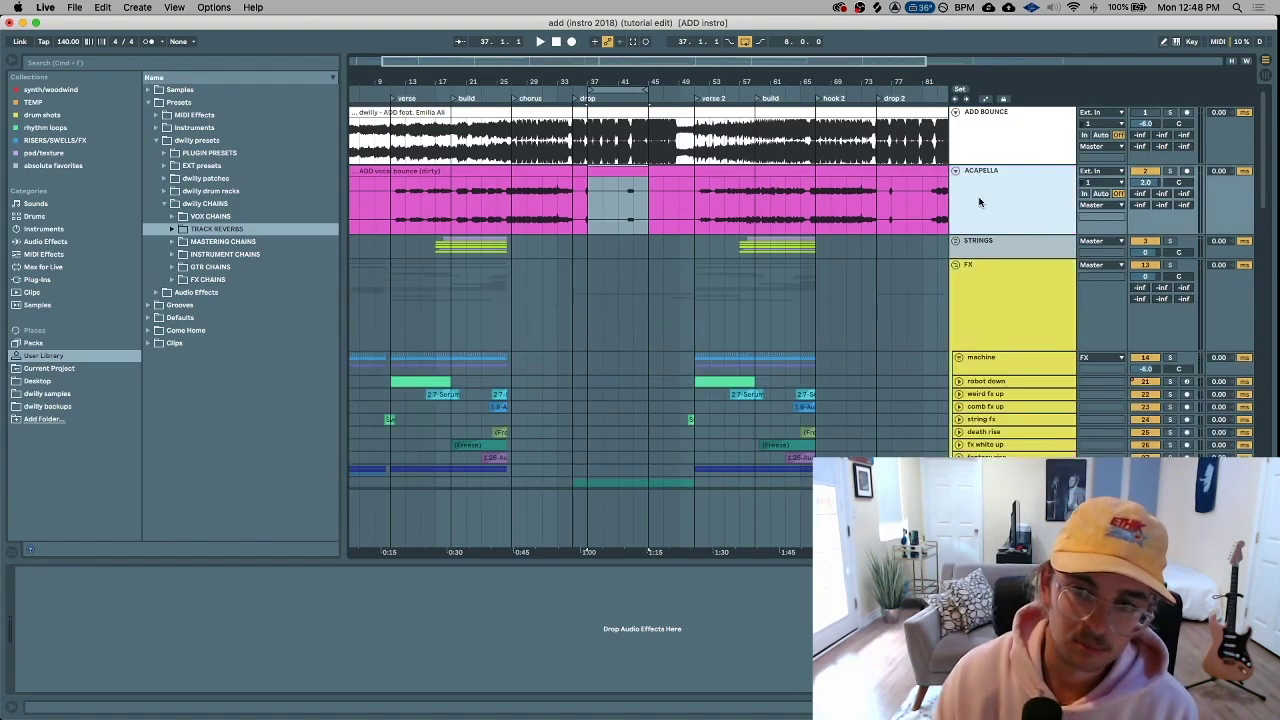
{"action": "left_click", "coordinate": [981, 326]}
{"action": "left_click", "coordinate": [993, 215]}
{"action": "left_click", "coordinate": [994, 288]}
{"action": "left_click", "coordinate": [1004, 182]}
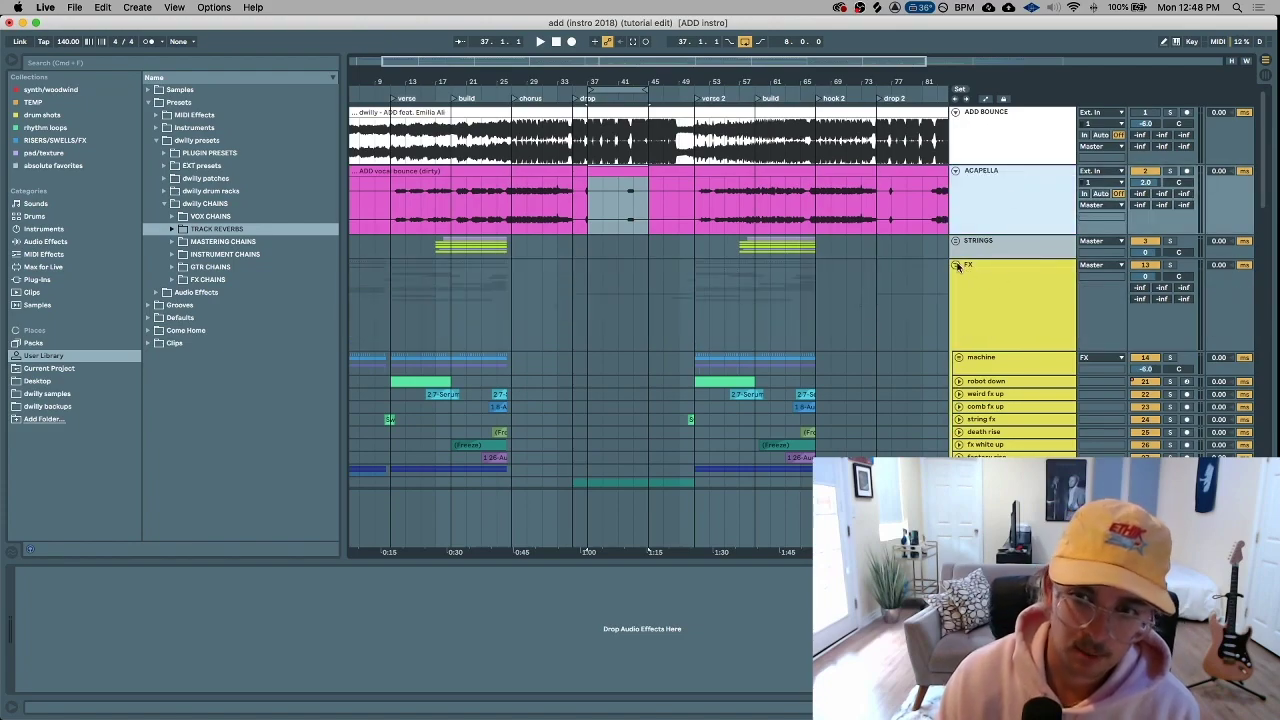
{"action": "left_click", "coordinate": [957, 266]}
{"action": "left_click", "coordinate": [996, 215]}
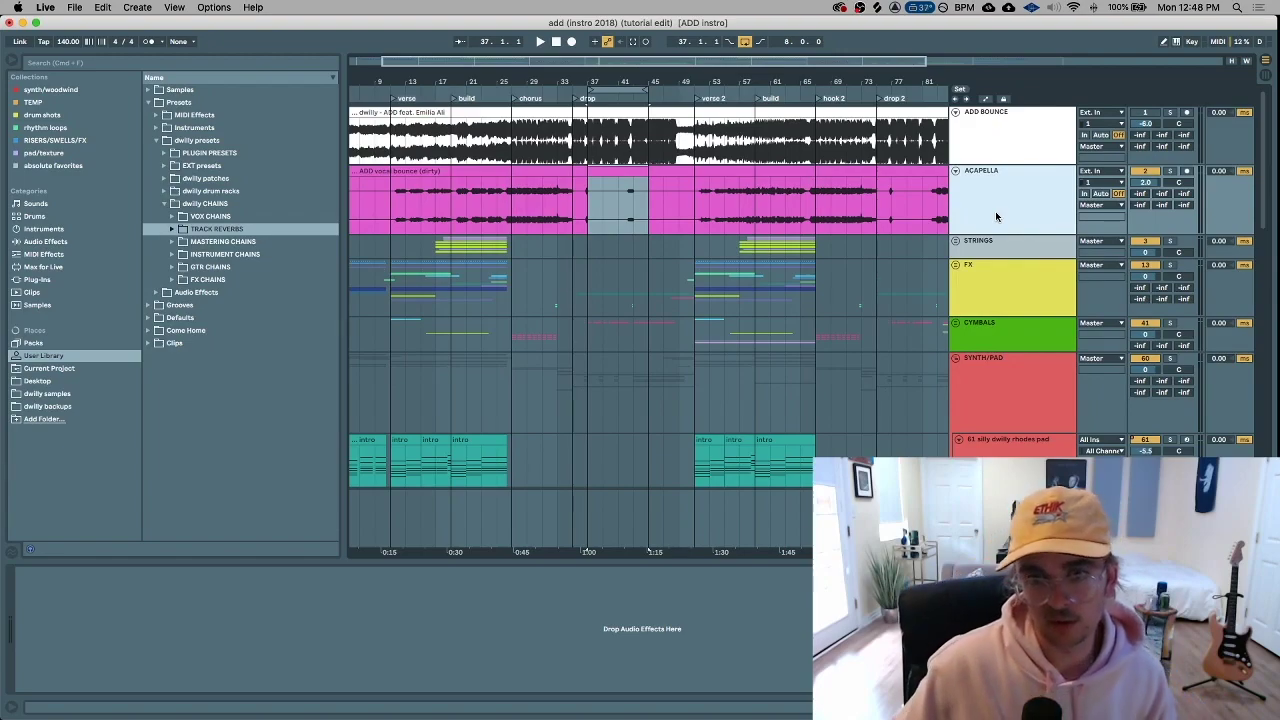
{"action": "key", "text": "super+f"}
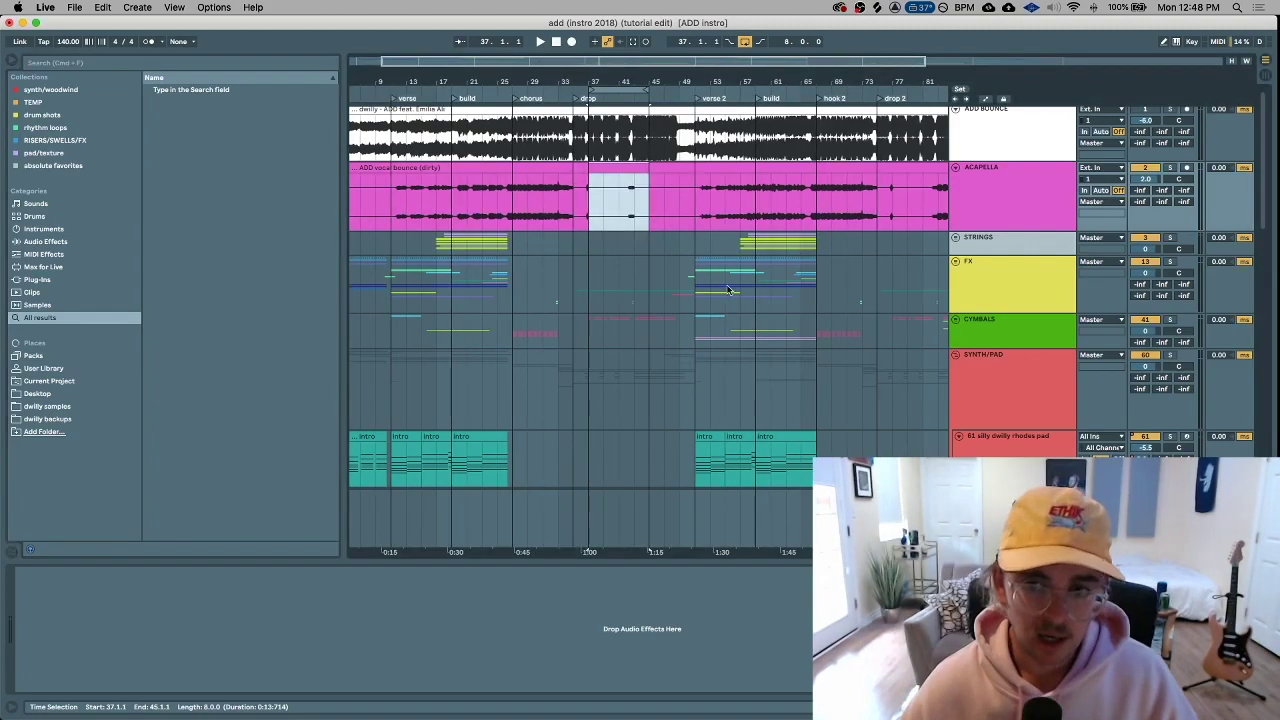
{"action": "left_click", "coordinate": [960, 293]}
{"action": "left_click", "coordinate": [1063, 206]}
{"action": "left_click", "coordinate": [1043, 248]}
{"action": "left_click", "coordinate": [1043, 205]}
{"action": "left_click", "coordinate": [1042, 288]}
{"action": "left_click", "coordinate": [1037, 247]}
{"action": "left_click", "coordinate": [1035, 266]}
{"action": "left_click", "coordinate": [1023, 238]}
{"action": "left_click", "coordinate": [1023, 270]}
{"action": "left_click", "coordinate": [1028, 240]}
{"action": "left_click", "coordinate": [1032, 292]}
{"action": "left_click", "coordinate": [1025, 249]}
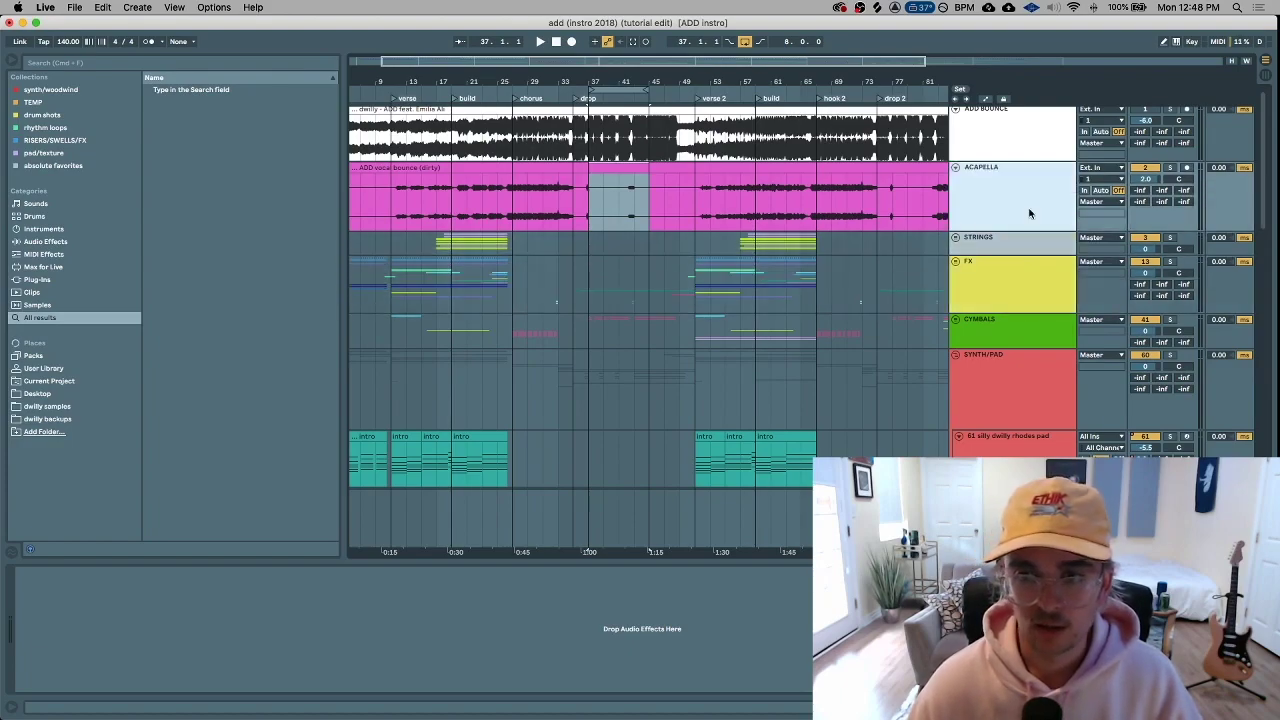
{"action": "left_click", "coordinate": [1030, 284]}
{"action": "left_click", "coordinate": [1028, 250]}
{"action": "left_click", "coordinate": [1027, 276]}
{"action": "left_click", "coordinate": [1030, 248]}
{"action": "left_click", "coordinate": [1025, 322]}
{"action": "left_click", "coordinate": [1024, 308]}
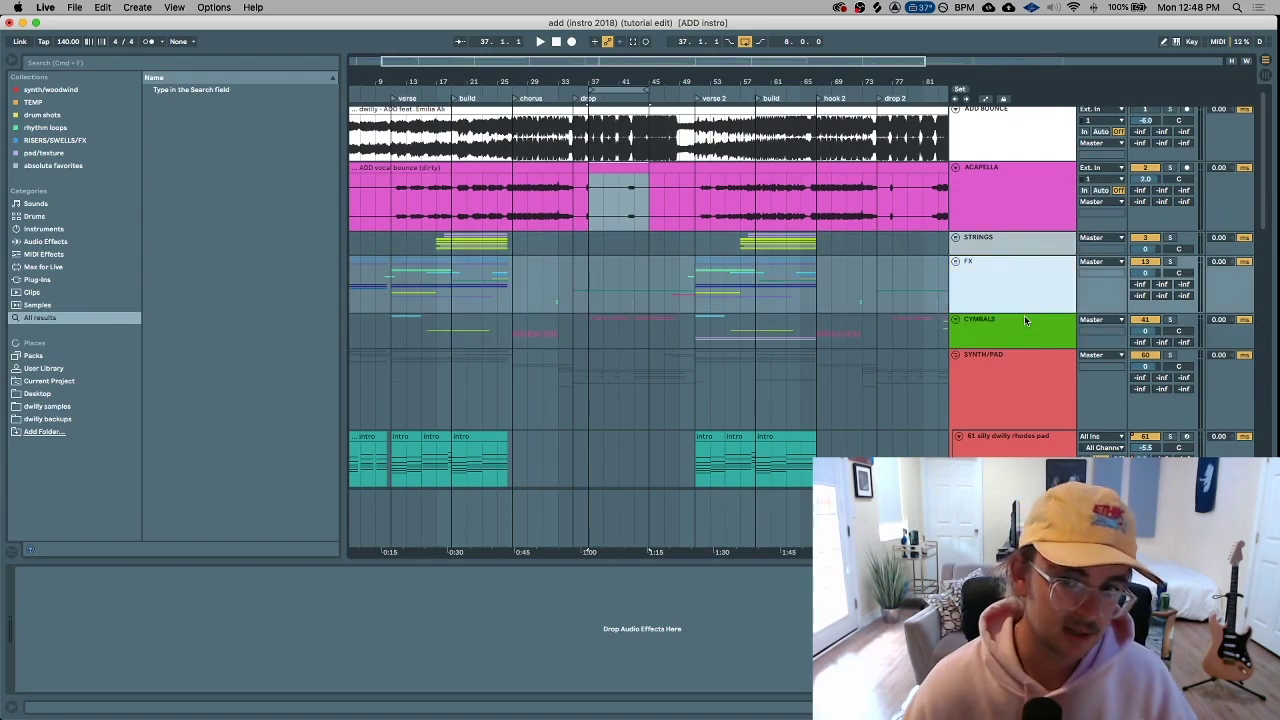
Fold the SYNTH/PAD group and select the ACAPELLA track
{"action": "left_click", "coordinate": [1021, 360]}
{"action": "left_click", "coordinate": [960, 357]}
{"action": "left_click", "coordinate": [985, 342]}
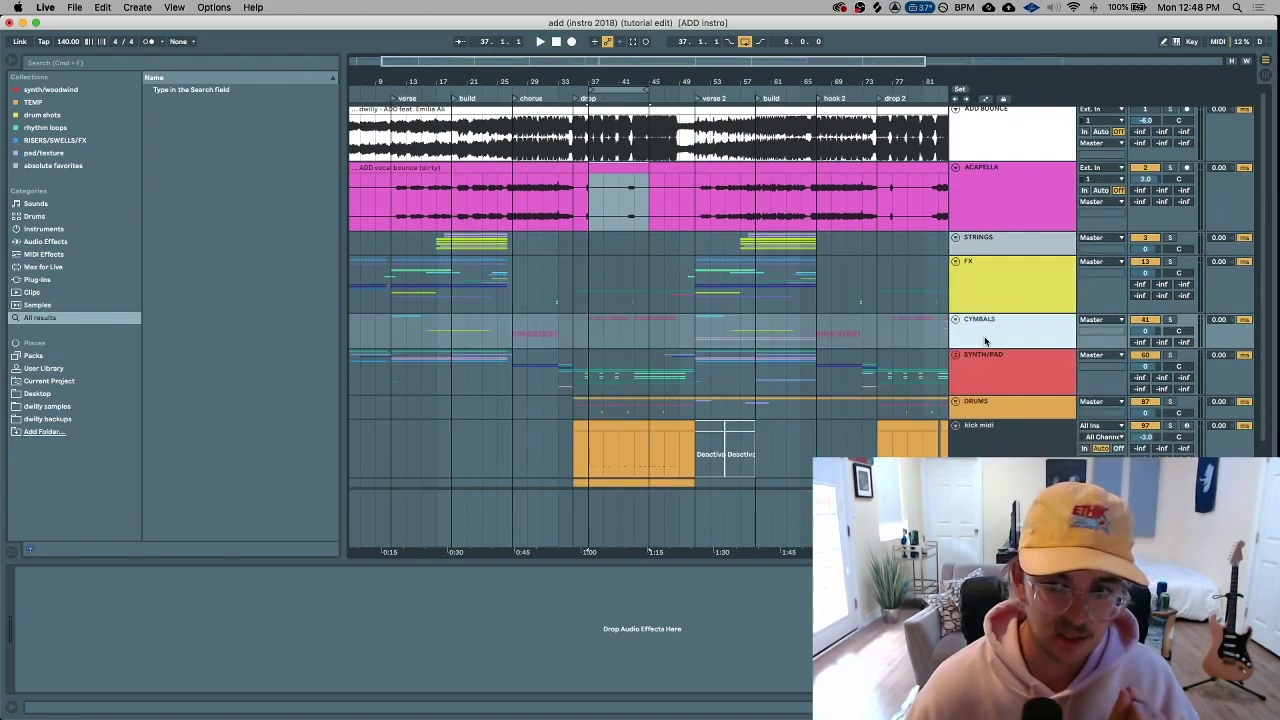
{"action": "left_click", "coordinate": [1000, 306]}
{"action": "left_click", "coordinate": [1006, 242]}
{"action": "left_click", "coordinate": [1011, 227]}
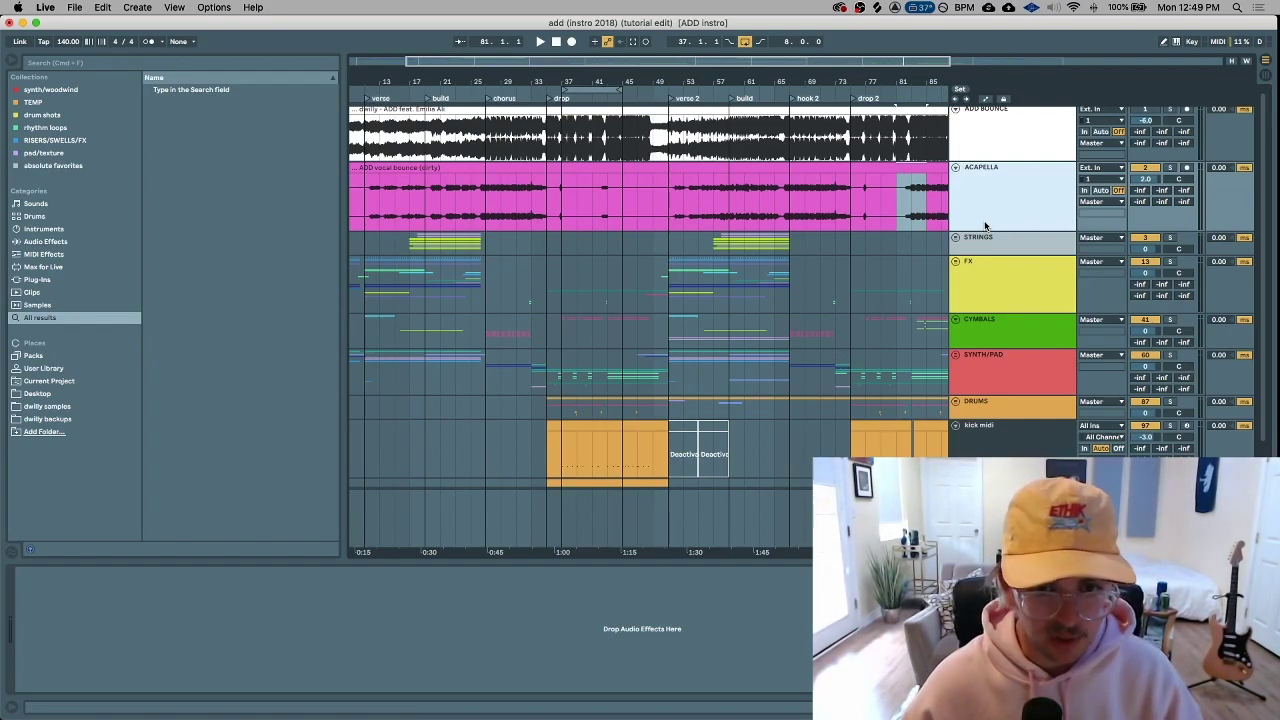
Place the insert marker at 51.1.1 on the ACAPELLA track, at the start of verse 2
{"action": "left_click", "coordinate": [658, 227]}
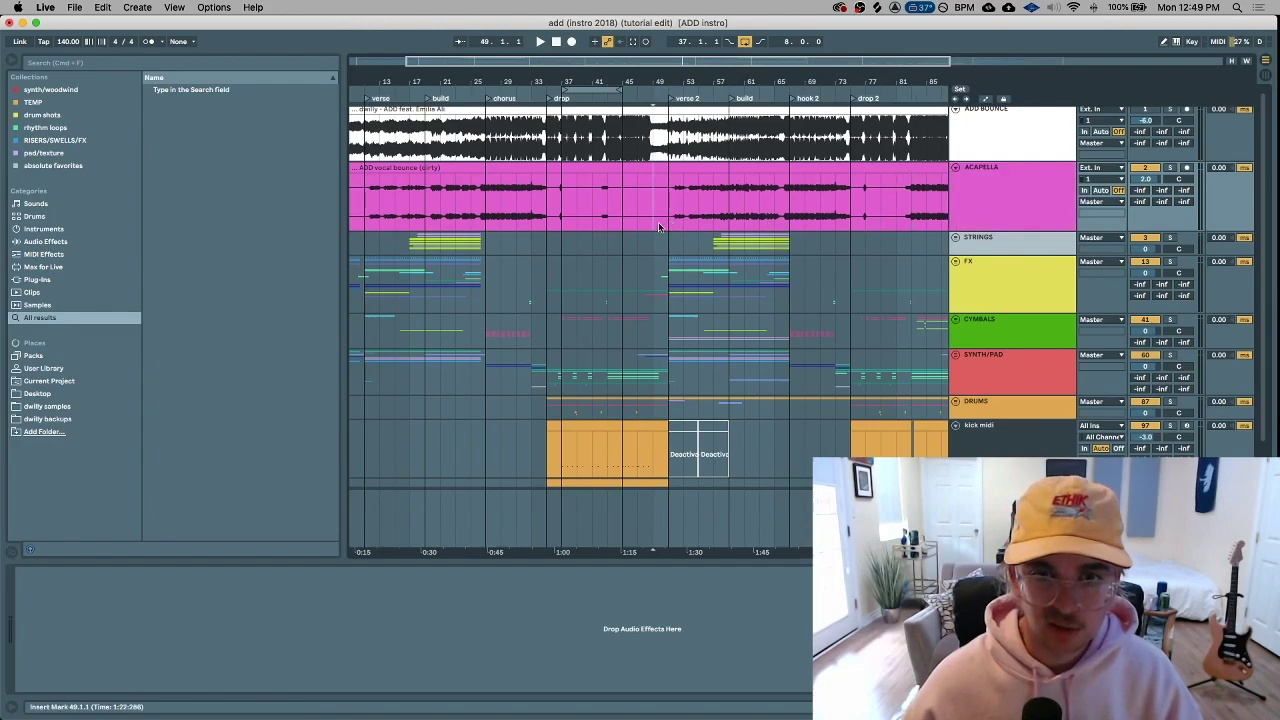
{"action": "left_click_drag", "start_coordinate": [728, 215], "coordinate": [785, 215]}
{"action": "left_click_drag", "start_coordinate": [663, 220], "coordinate": [852, 218]}
{"action": "left_click", "coordinate": [680, 213]}
{"action": "left_click", "coordinate": [672, 218]}
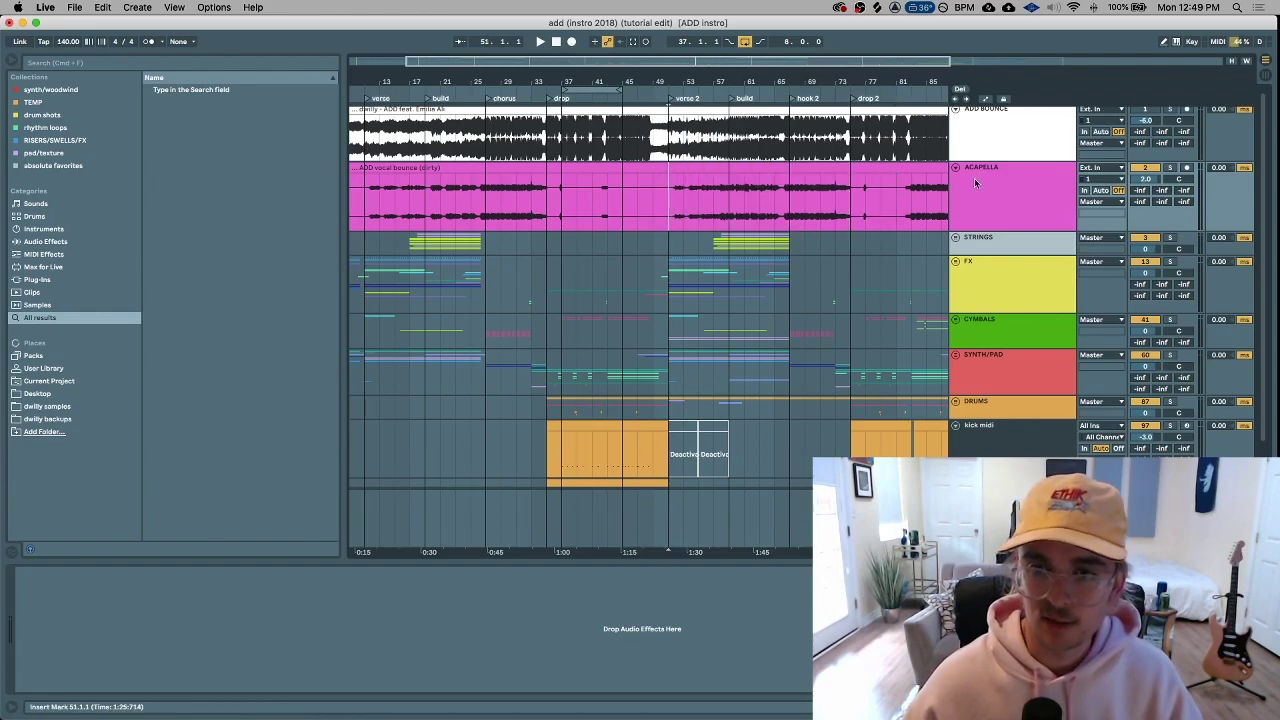
Unfold the SYNTH/PAD group
{"action": "scroll", "coordinate": [761, 237], "scroll_direction": "down", "scroll_amount": 2}
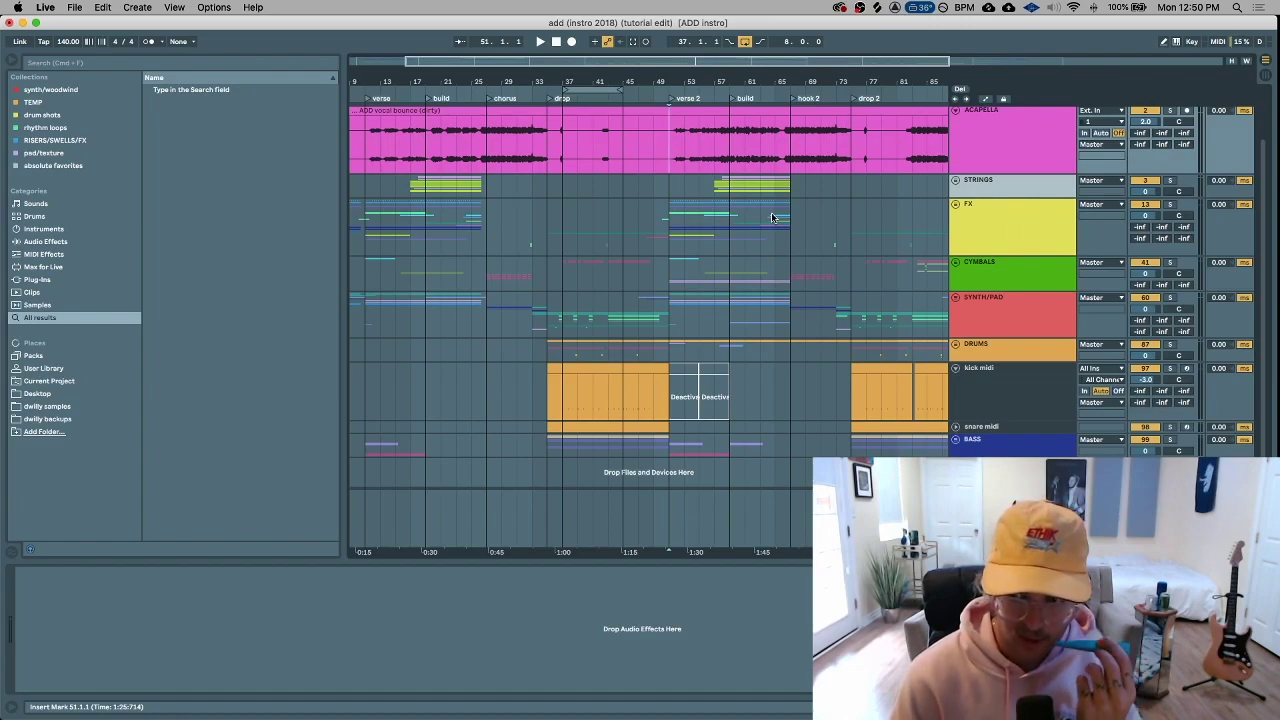
{"action": "left_click", "coordinate": [955, 297]}
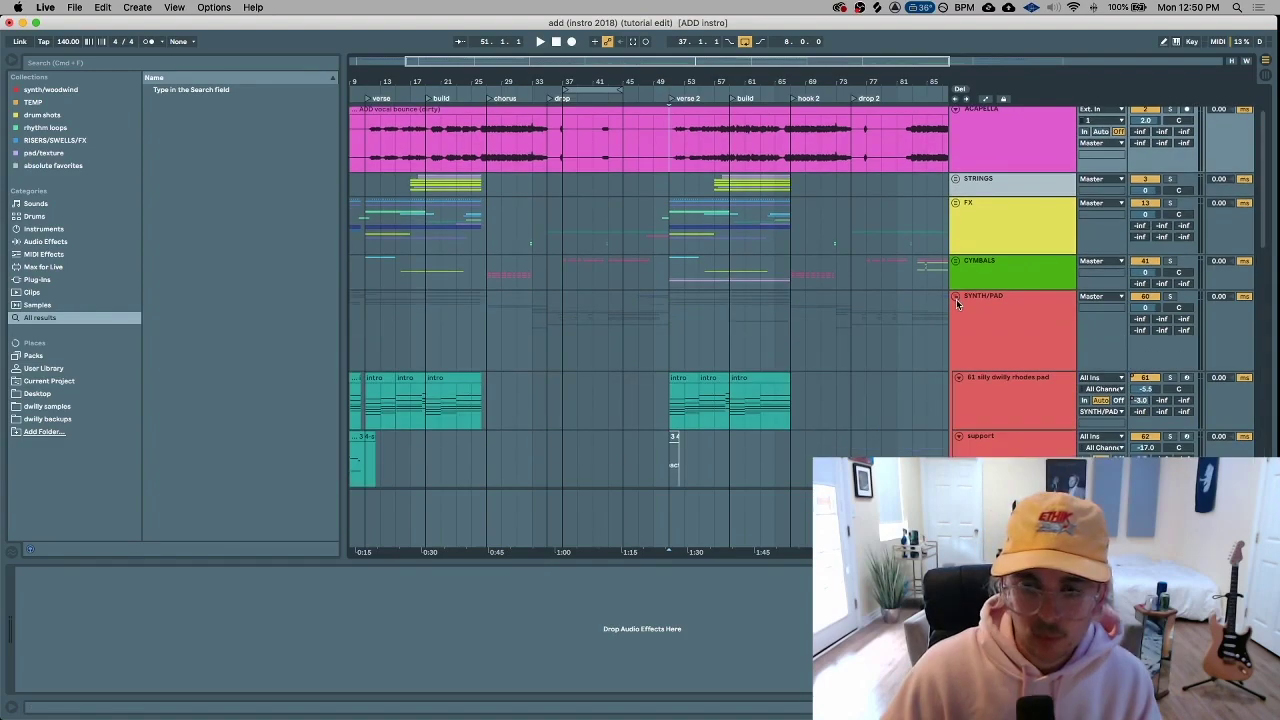
Fold the SYNTH/PAD group and unfold the BASS group
{"action": "scroll", "coordinate": [958, 311], "scroll_direction": "down", "scroll_amount": 2}
{"action": "scroll", "coordinate": [958, 311], "scroll_direction": "up", "scroll_amount": 2}
{"action": "left_click", "coordinate": [955, 294]}
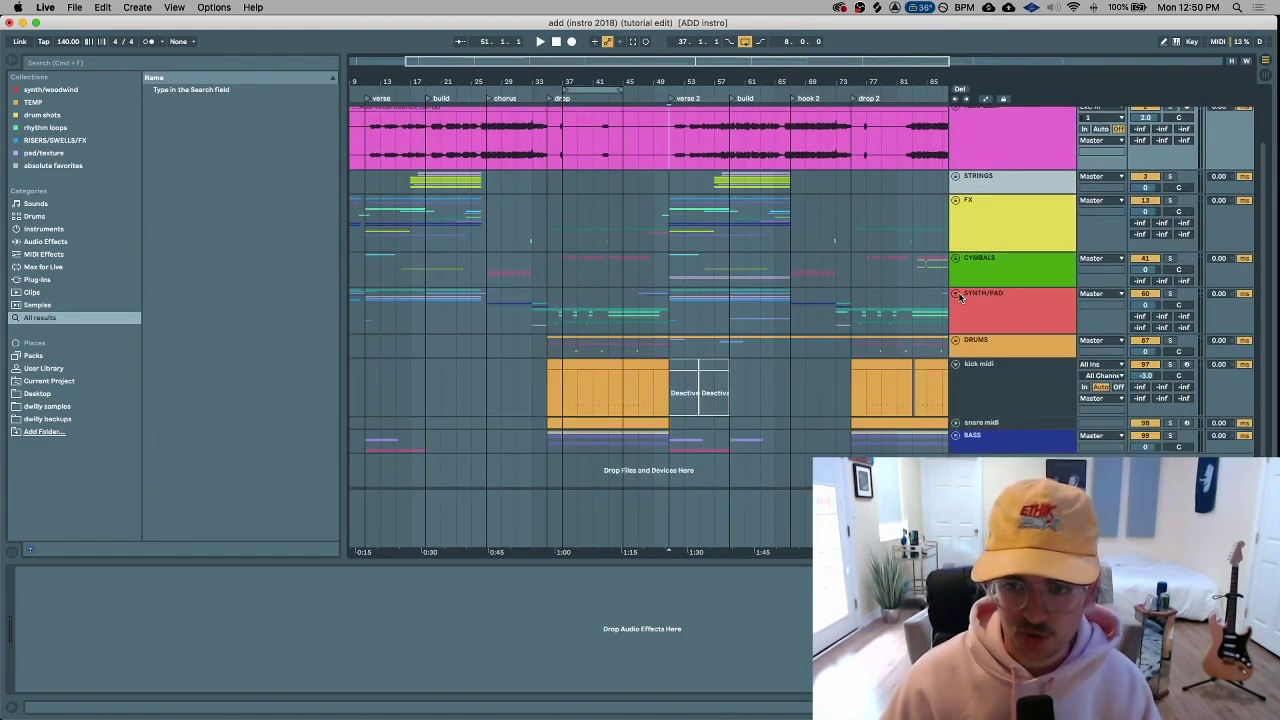
{"action": "left_click", "coordinate": [955, 435]}
{"action": "scroll", "coordinate": [970, 430], "scroll_direction": "down", "scroll_amount": 3}
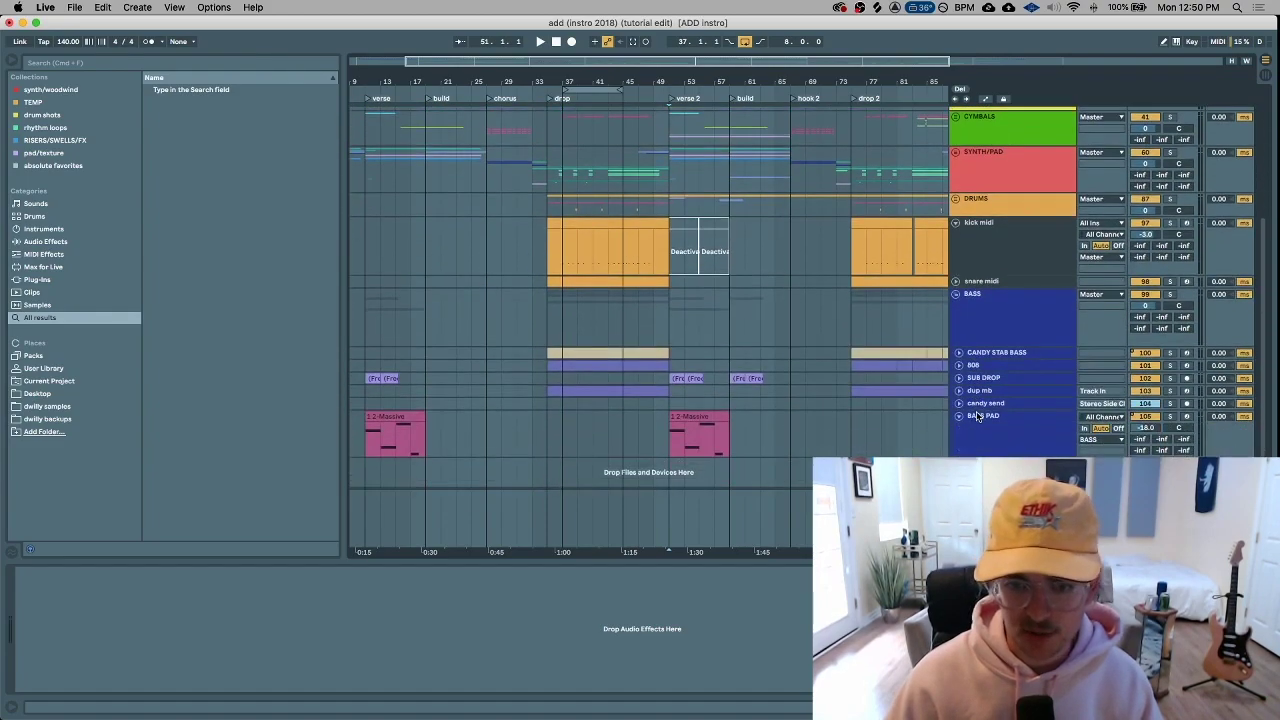
Unfold the 808 and CANDY STAB BASS tracks inside the BASS group, and solo CANDY STAB BASS
{"action": "left_click", "coordinate": [959, 367]}
{"action": "left_click", "coordinate": [959, 355]}
{"action": "left_click", "coordinate": [989, 356]}
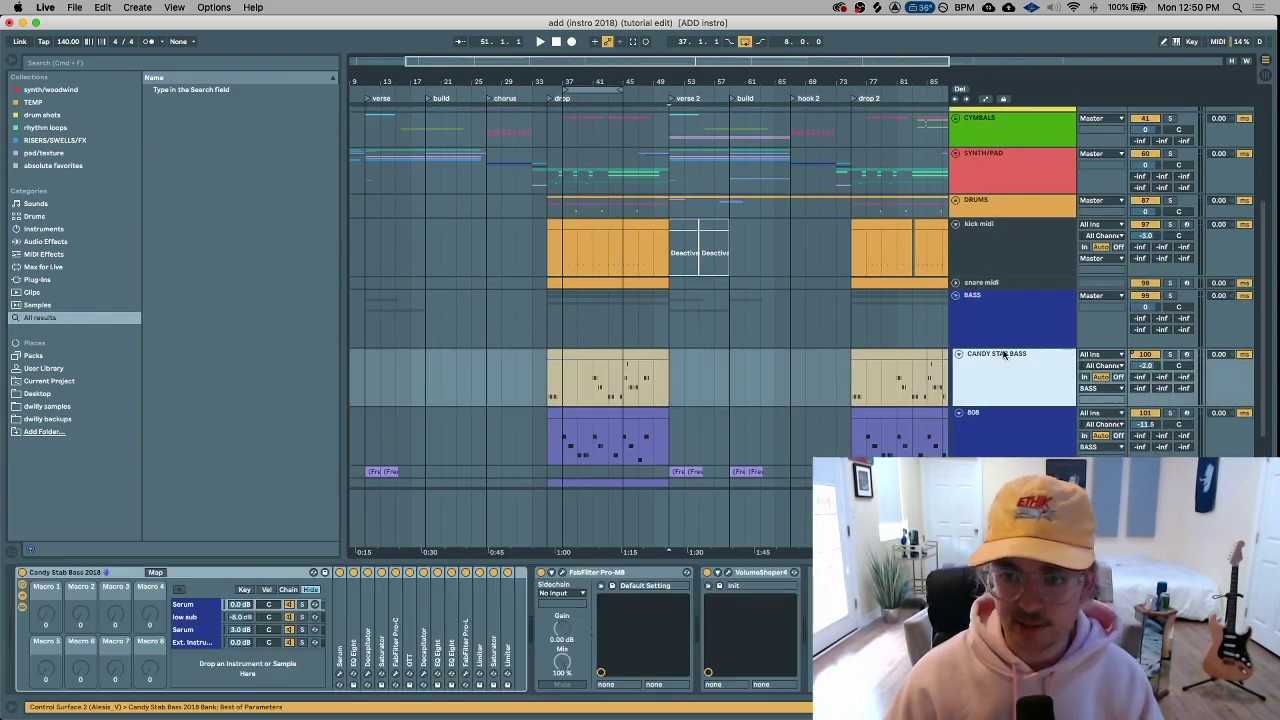
{"action": "left_click", "coordinate": [1170, 357]}
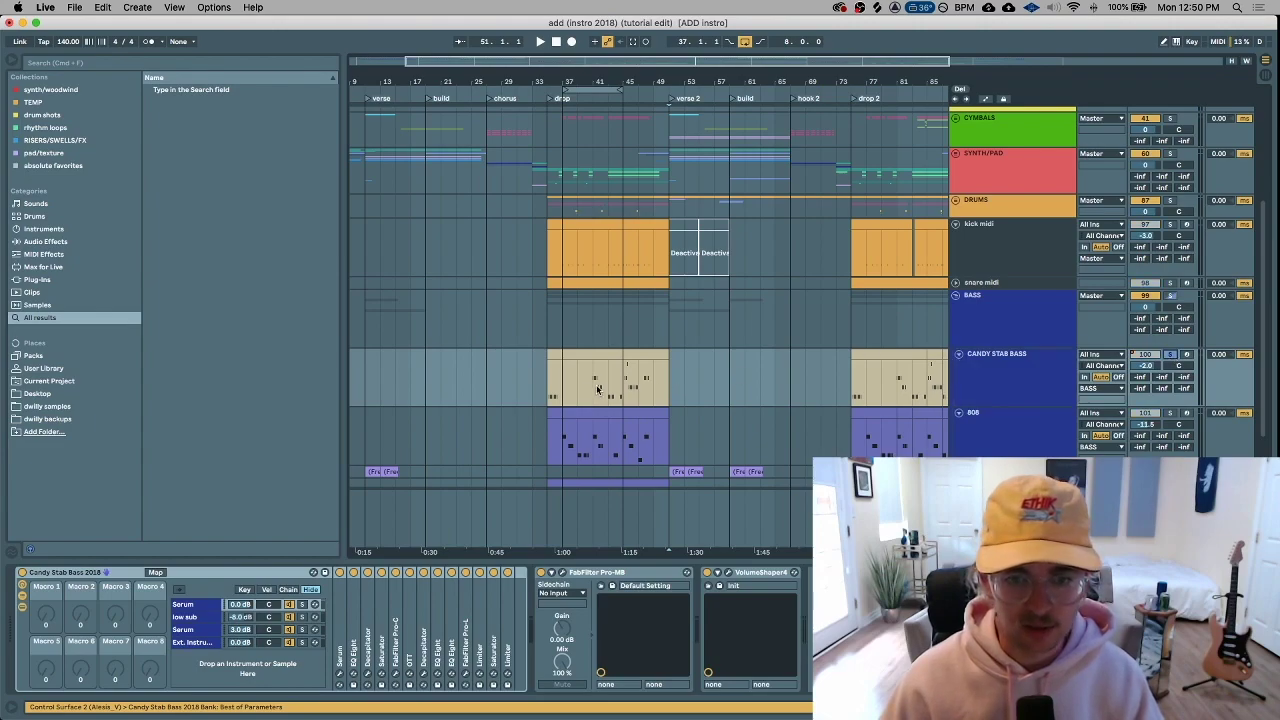
Select the drop's time range from 35.1.1 on the CANDY STAB BASS clip
{"action": "left_click_drag", "start_coordinate": [552, 395], "coordinate": [669, 391]}
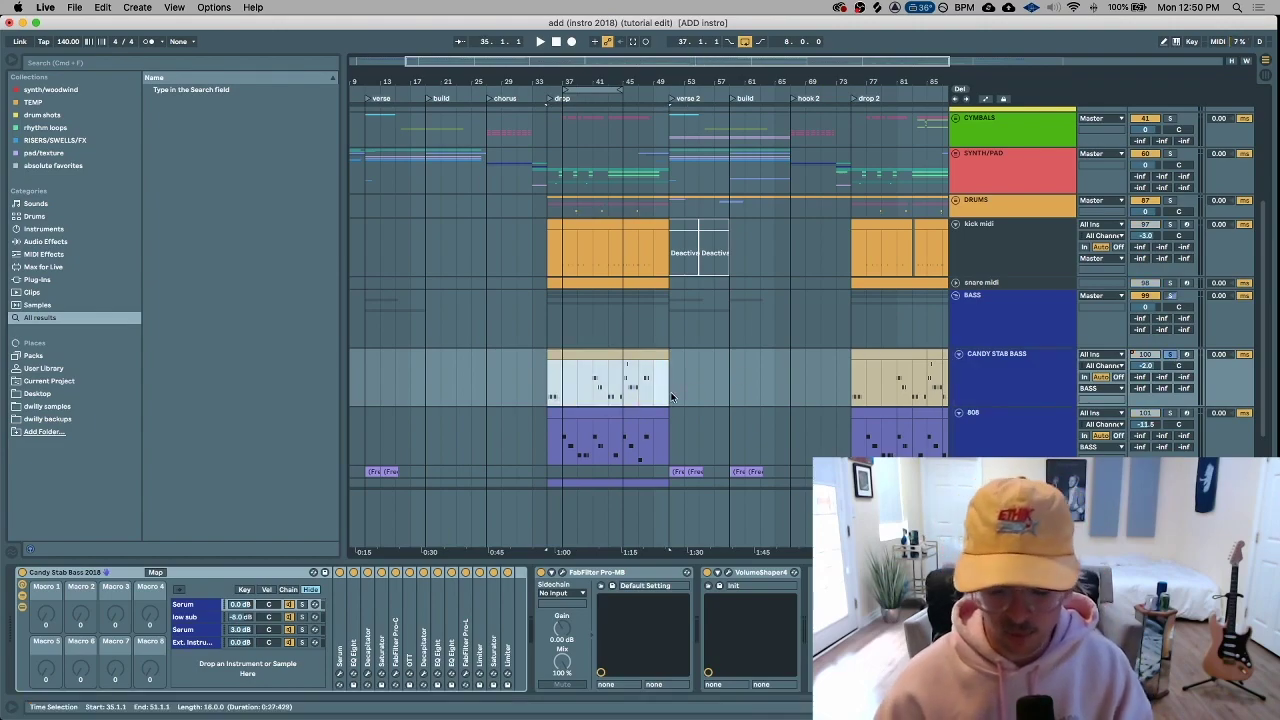
{"action": "key", "text": "z"}
{"action": "key", "text": "x"}
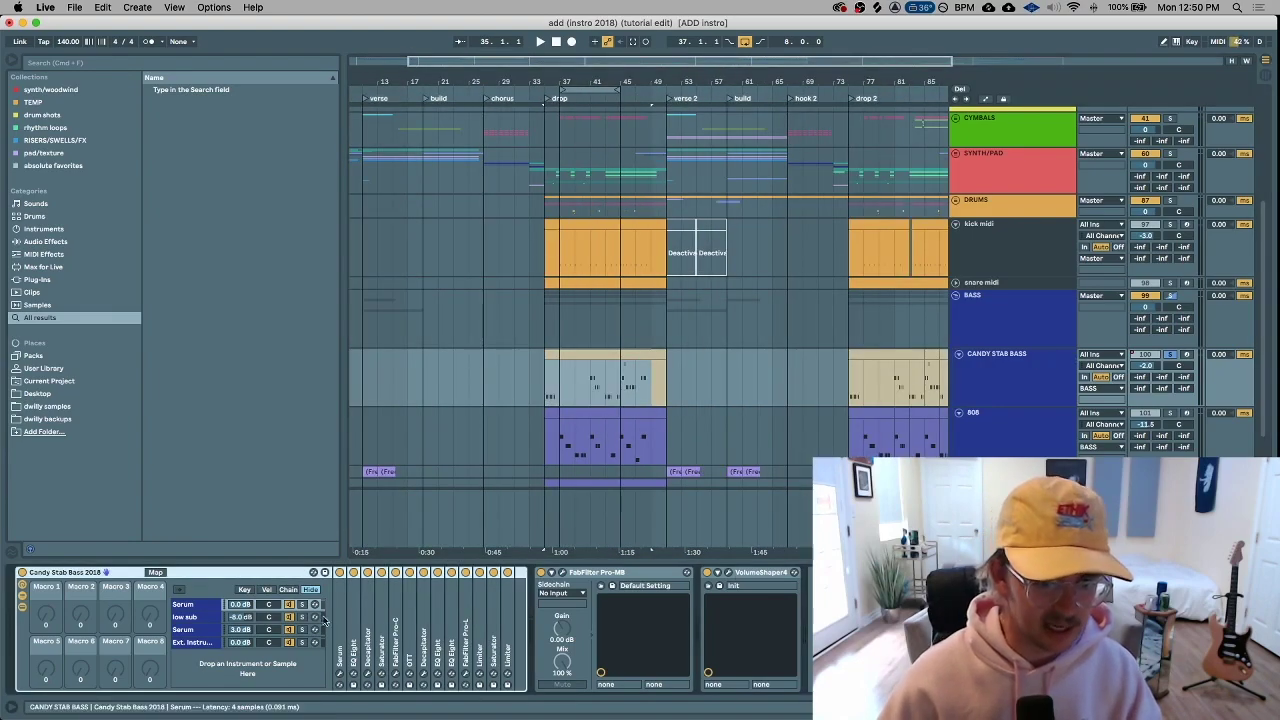
Expand the Serum device in the rack's first chain and play the soloed CANDY STAB BASS from 35.1.1
{"action": "left_click", "coordinate": [190, 607]}
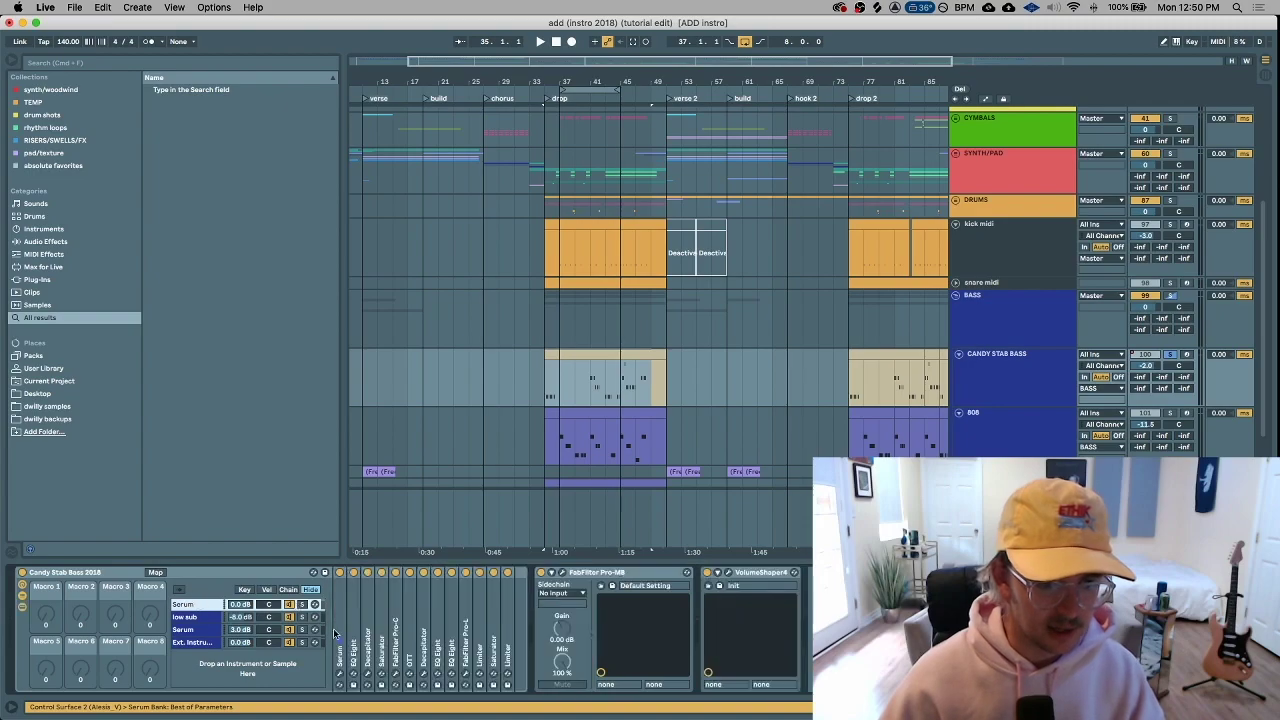
{"action": "double_click", "coordinate": [340, 611]}
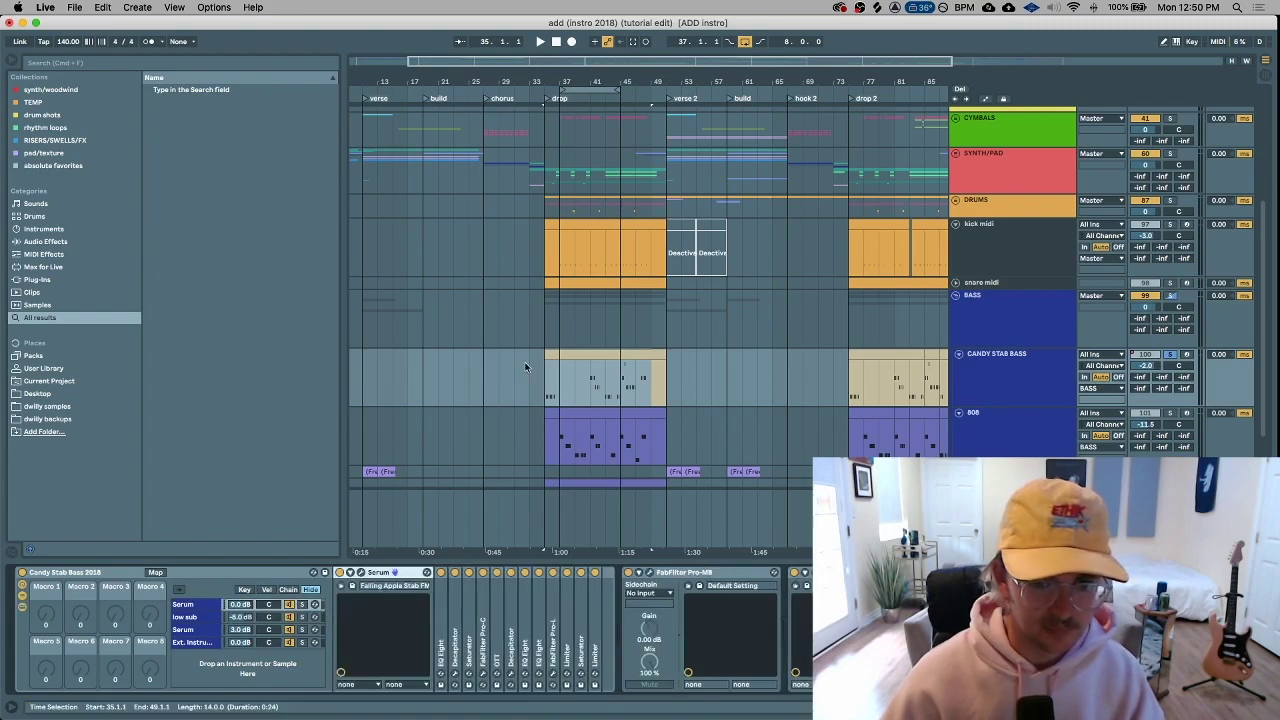
{"action": "left_click", "coordinate": [994, 386]}
{"action": "key", "text": "space"}
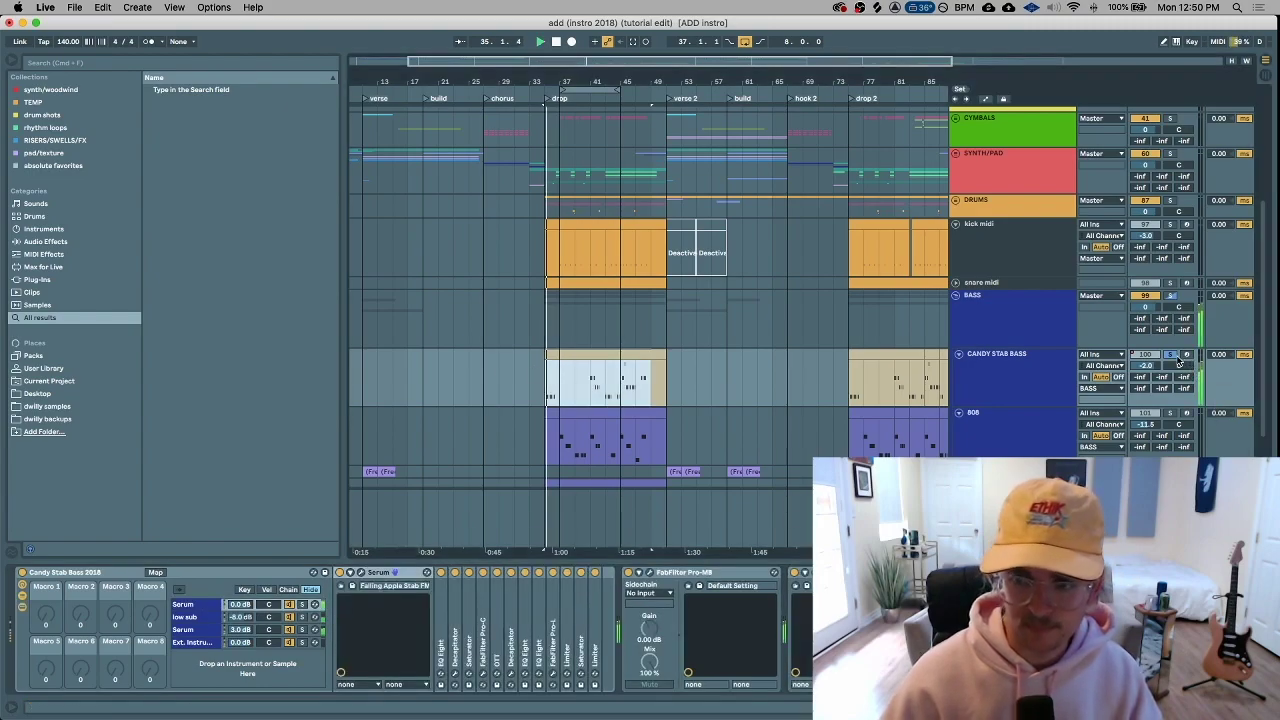
{"action": "left_click", "coordinate": [1038, 370]}
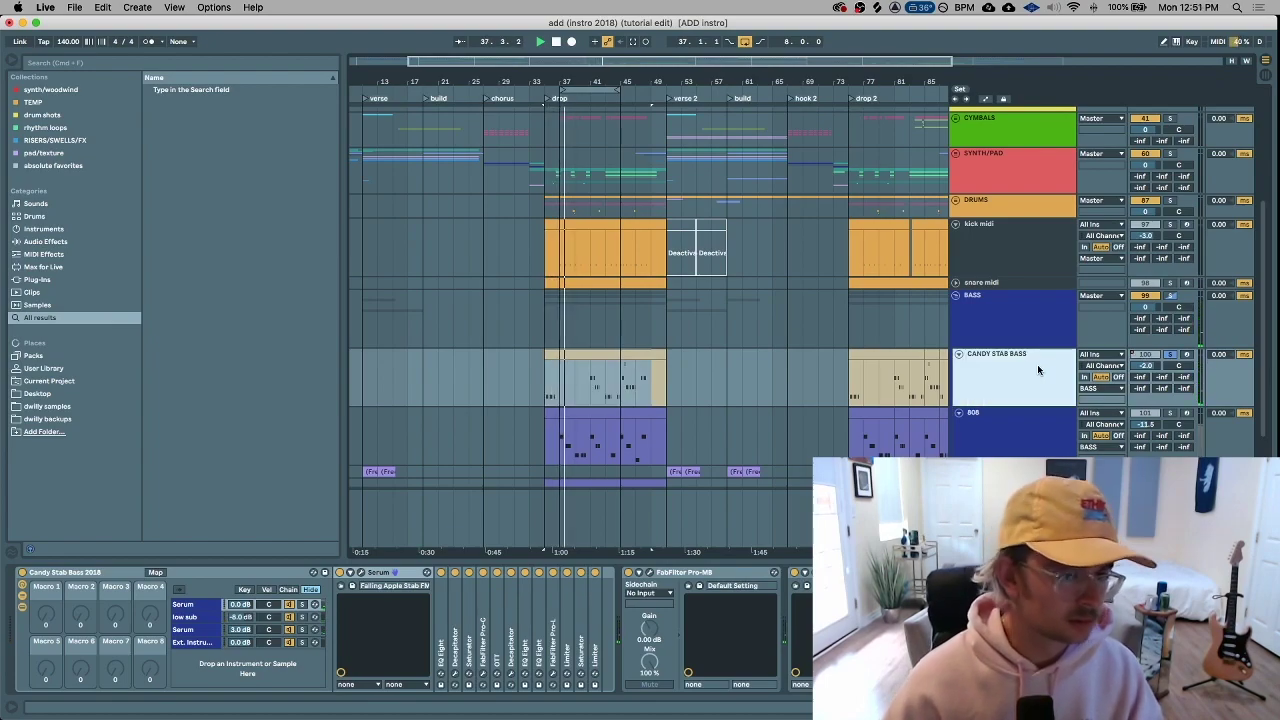
Solo the 808 track together with CANDY STAB BASS and play both from 37.1.1
{"action": "left_click", "coordinate": [561, 442]}
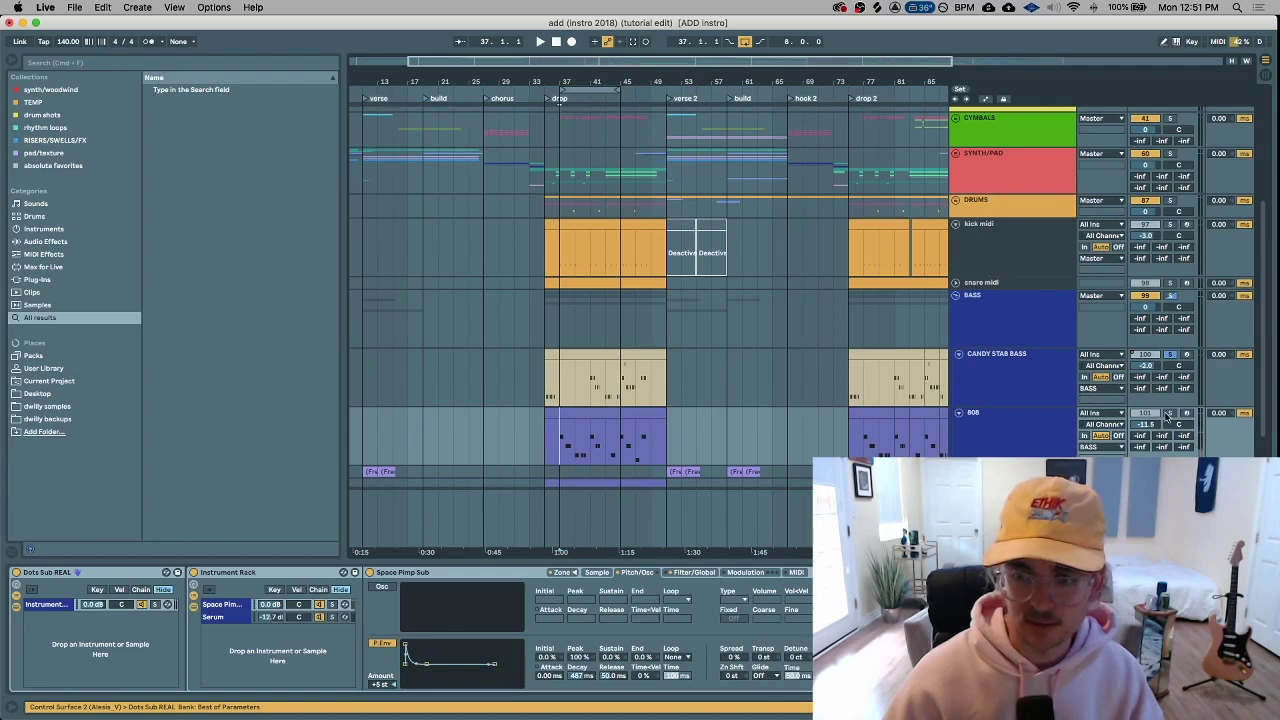
{"action": "left_click", "coordinate": [1053, 432]}
{"action": "scroll", "coordinate": [1030, 390], "scroll_direction": "down", "scroll_amount": 2}
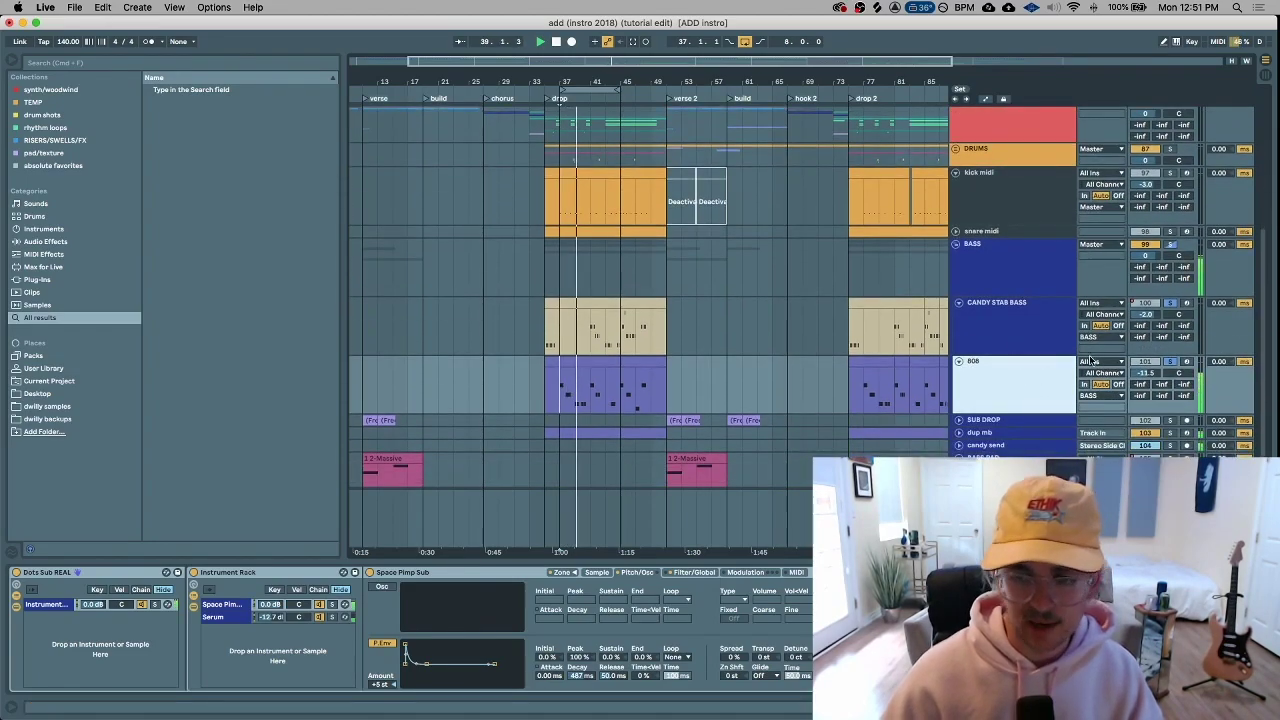
{"action": "left_click", "coordinate": [1145, 303]}
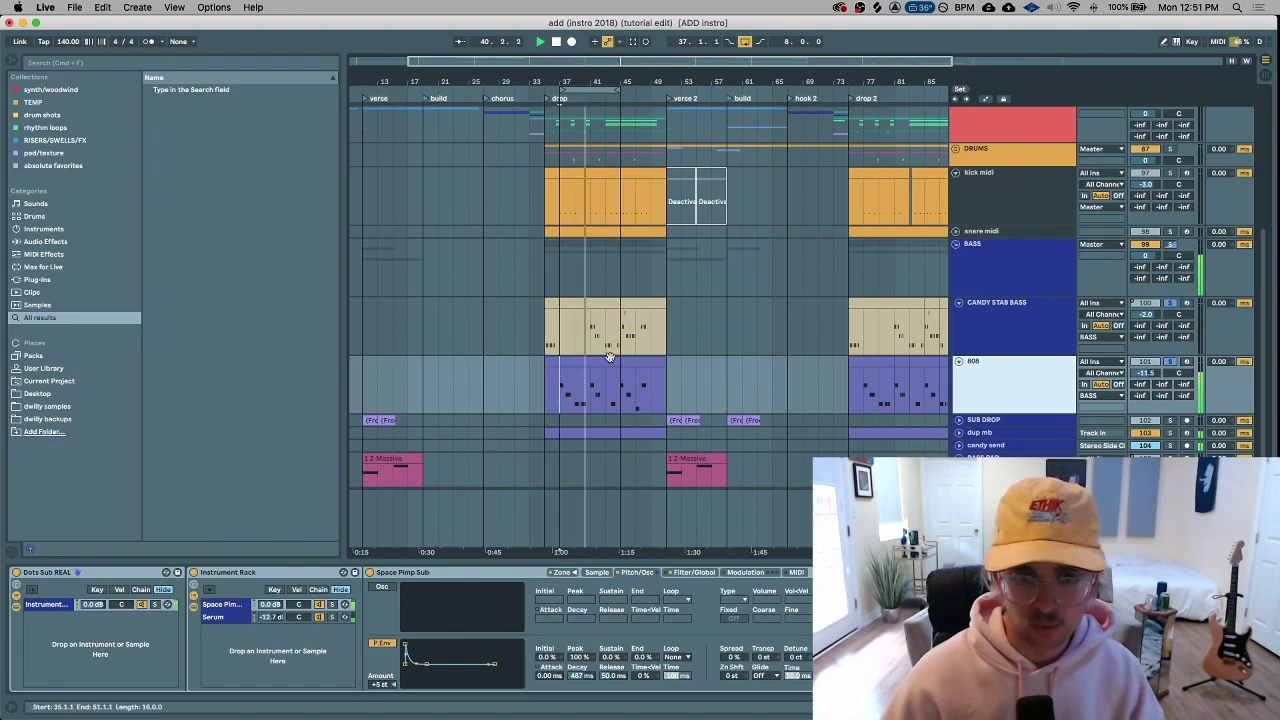
Stop playback and place the insert marker at 41.1.1 on the CANDY STAB BASS track
{"action": "left_click", "coordinate": [608, 346]}
{"action": "key", "text": "space"}
{"action": "key", "text": "plus"}
{"action": "key", "text": "plus"}
{"action": "key", "text": "plus"}
{"action": "left_click", "coordinate": [525, 348]}
{"action": "key", "text": "minus"}
{"action": "key", "text": "minus"}
{"action": "key", "text": "minus"}
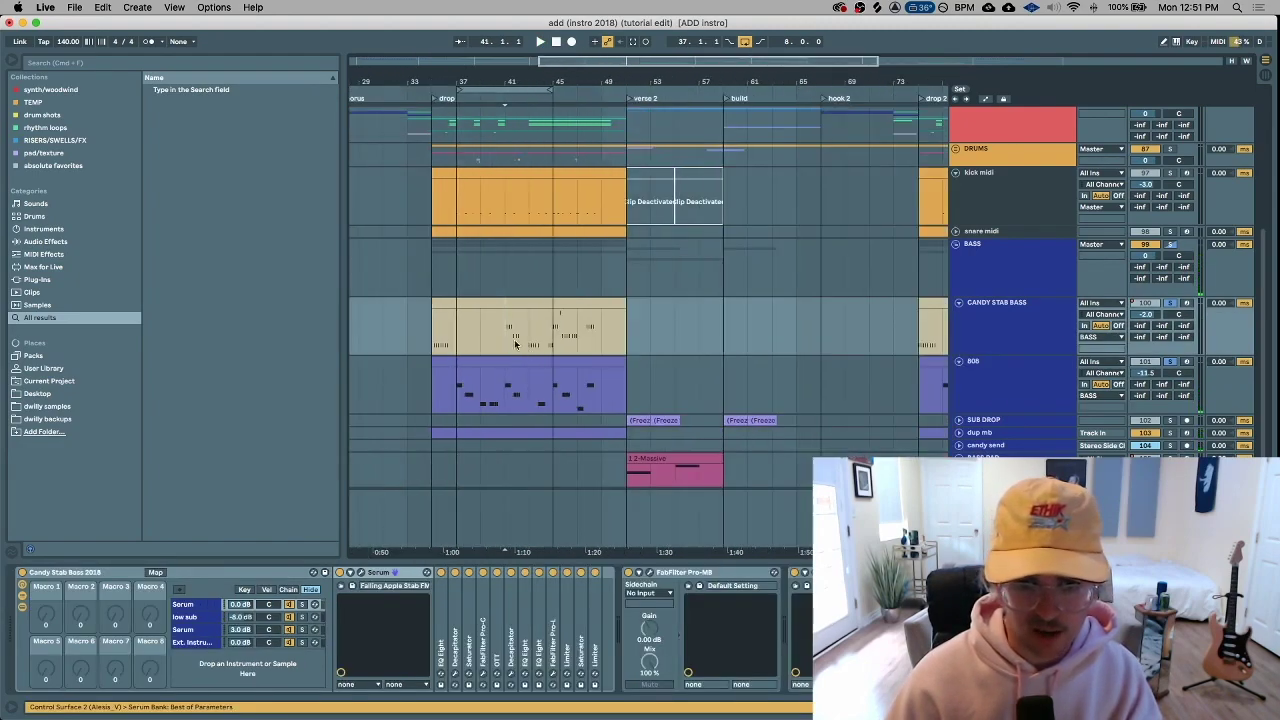
Play the drop from 35.1.1 with the whole BASS group soloed
{"action": "left_click", "coordinate": [420, 345]}
{"action": "key", "text": "plus"}
{"action": "key", "text": "plus"}
{"action": "left_click", "coordinate": [475, 332]}
{"action": "key", "text": "space"}
{"action": "left_click", "coordinate": [1171, 244]}
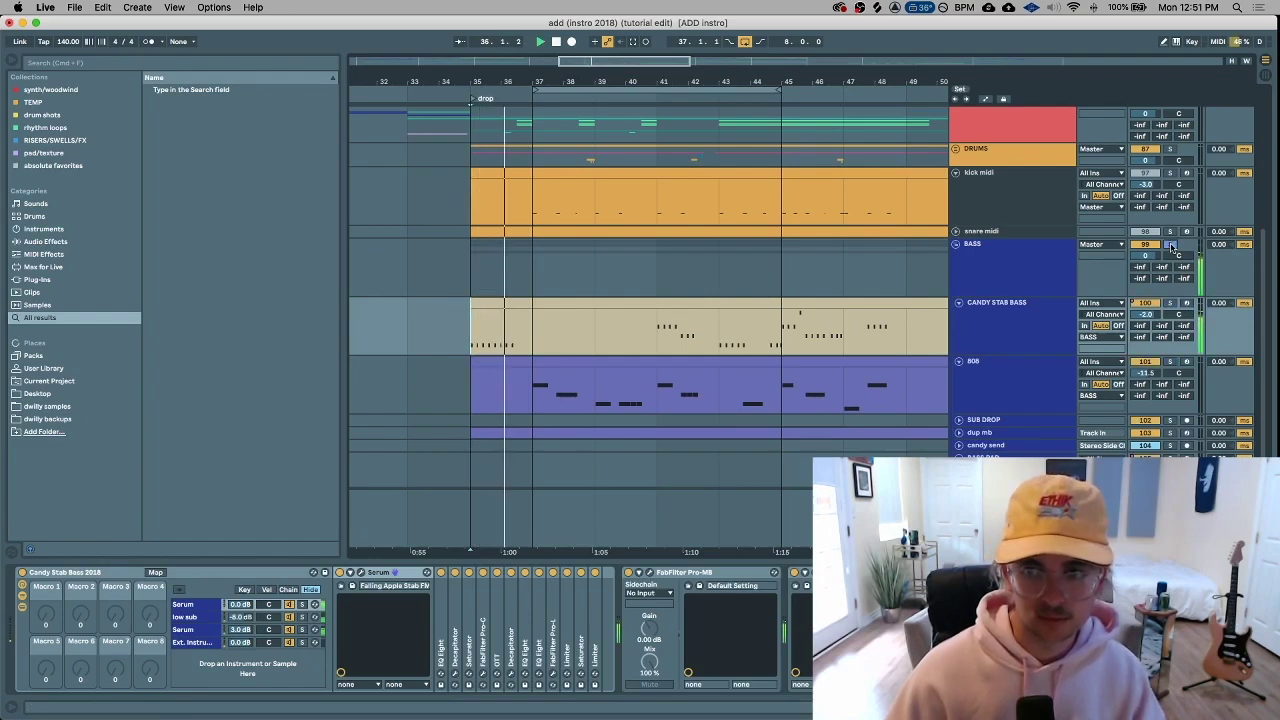
Unsolo the BASS group, replay the full drop from 35.1.1, and select the CANDY STAB BASS track
{"action": "left_click", "coordinate": [1171, 244]}
{"action": "key", "text": "space"}
{"action": "key", "text": "space"}
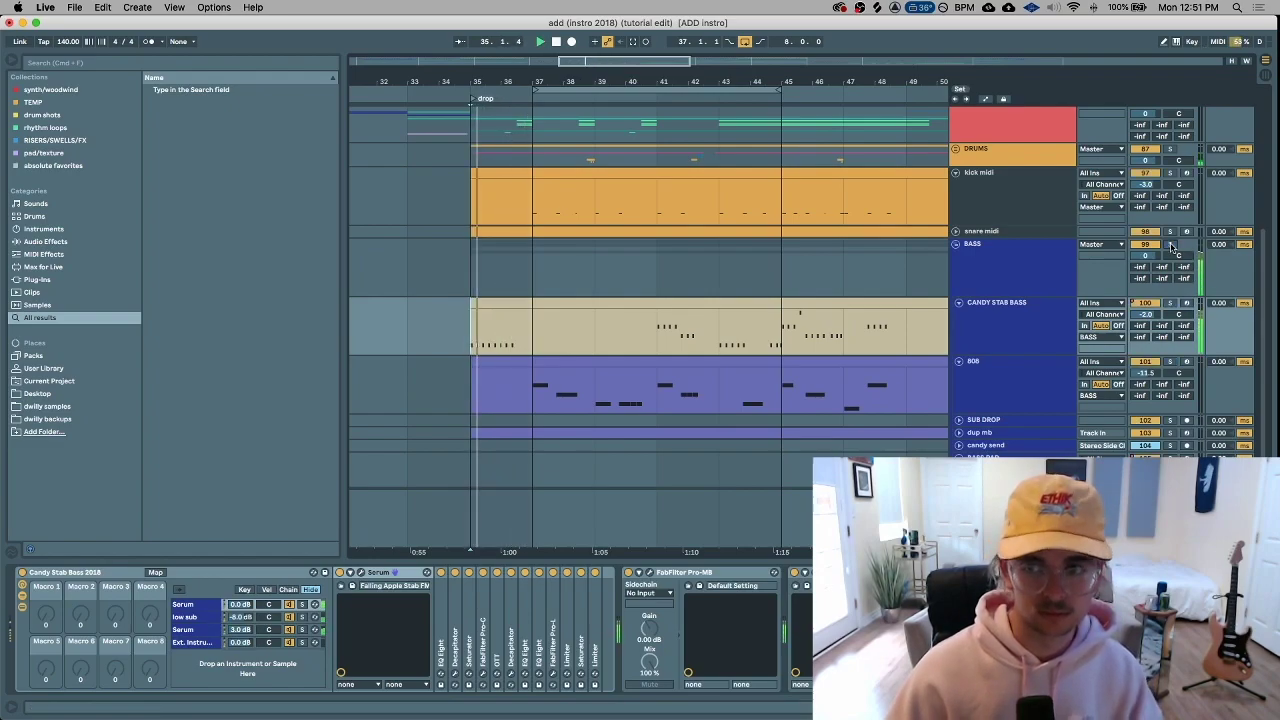
{"action": "left_click", "coordinate": [1040, 328]}
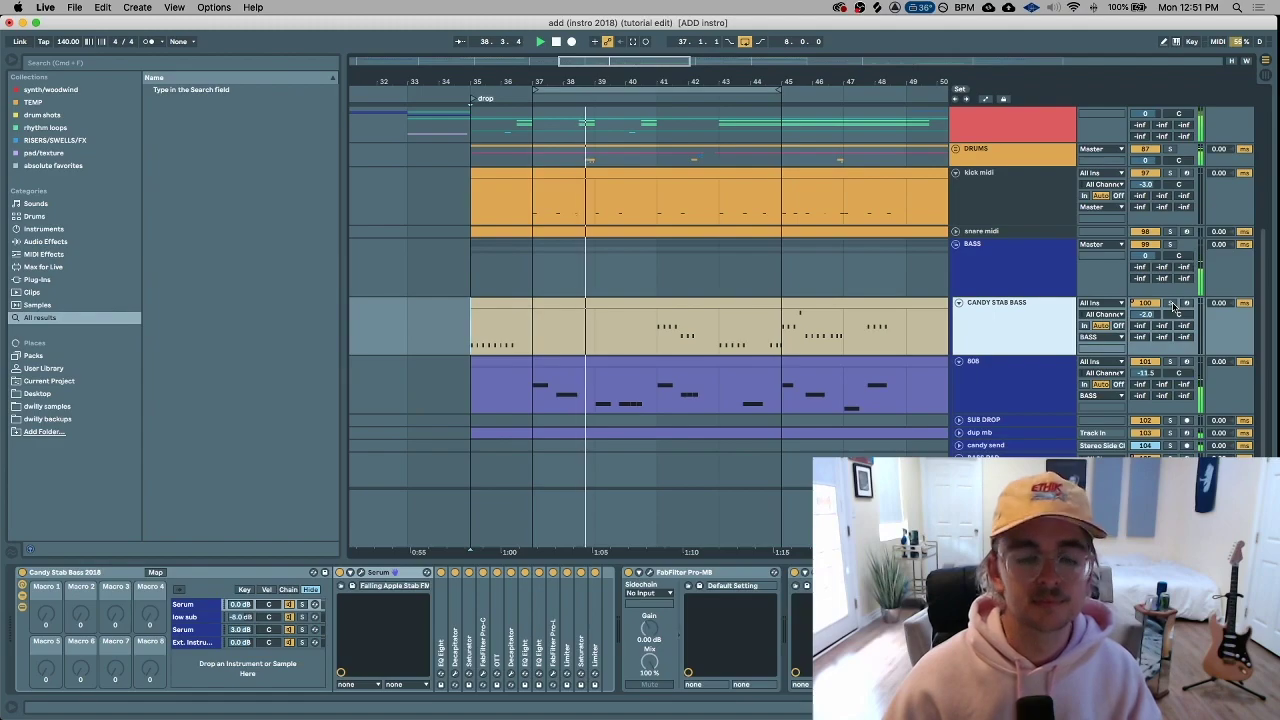
Solo the BASS group again during the drop, listen, and stop playback
{"action": "left_click", "coordinate": [1170, 245]}
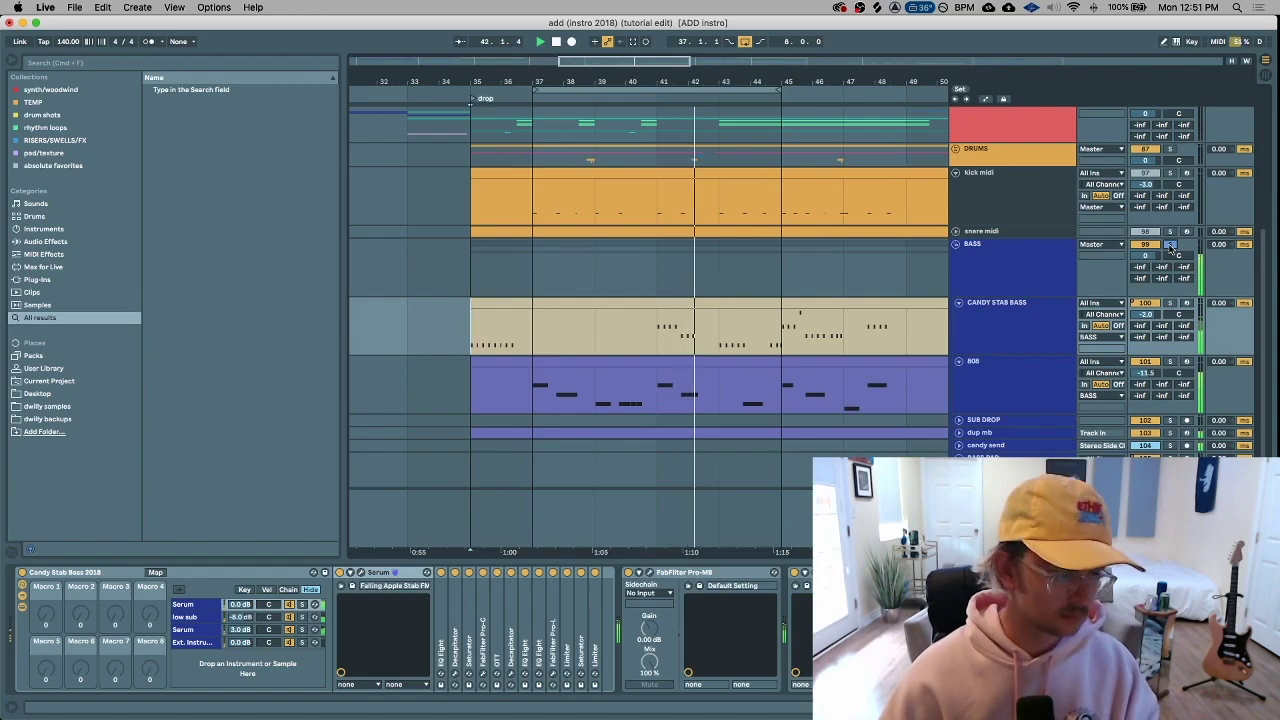
{"action": "left_click", "coordinate": [985, 262]}
{"action": "key", "text": "space"}
{"action": "left_click", "coordinate": [972, 340]}
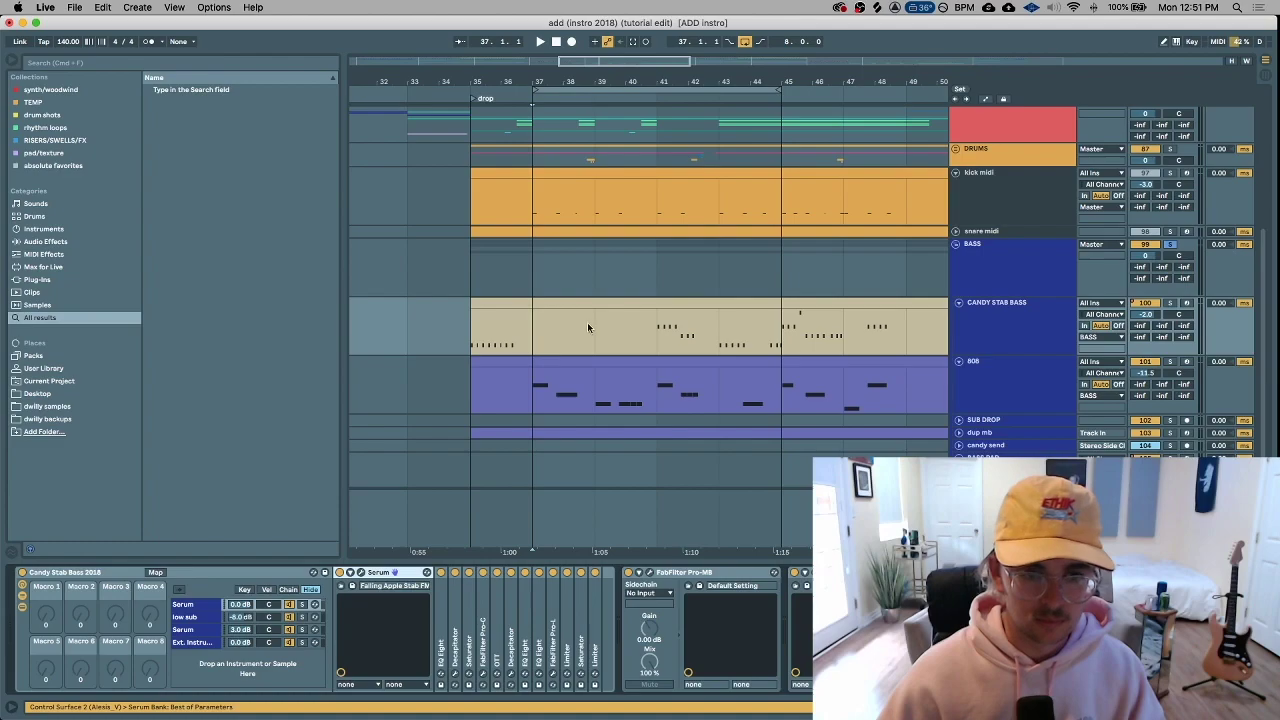
Select bars 35 to 37 of the CANDY STAB BASS clip, split the clip there, and reselect the track
{"action": "left_click_drag", "start_coordinate": [499, 328], "coordinate": [524, 351]}
{"action": "scroll", "coordinate": [469, 317], "scroll_direction": "up", "scroll_amount": 3}
{"action": "scroll", "coordinate": [543, 329], "scroll_direction": "down", "scroll_amount": 3}
{"action": "left_click", "coordinate": [516, 350]}
{"action": "key", "text": "super+e"}
{"action": "left_click", "coordinate": [1013, 336]}
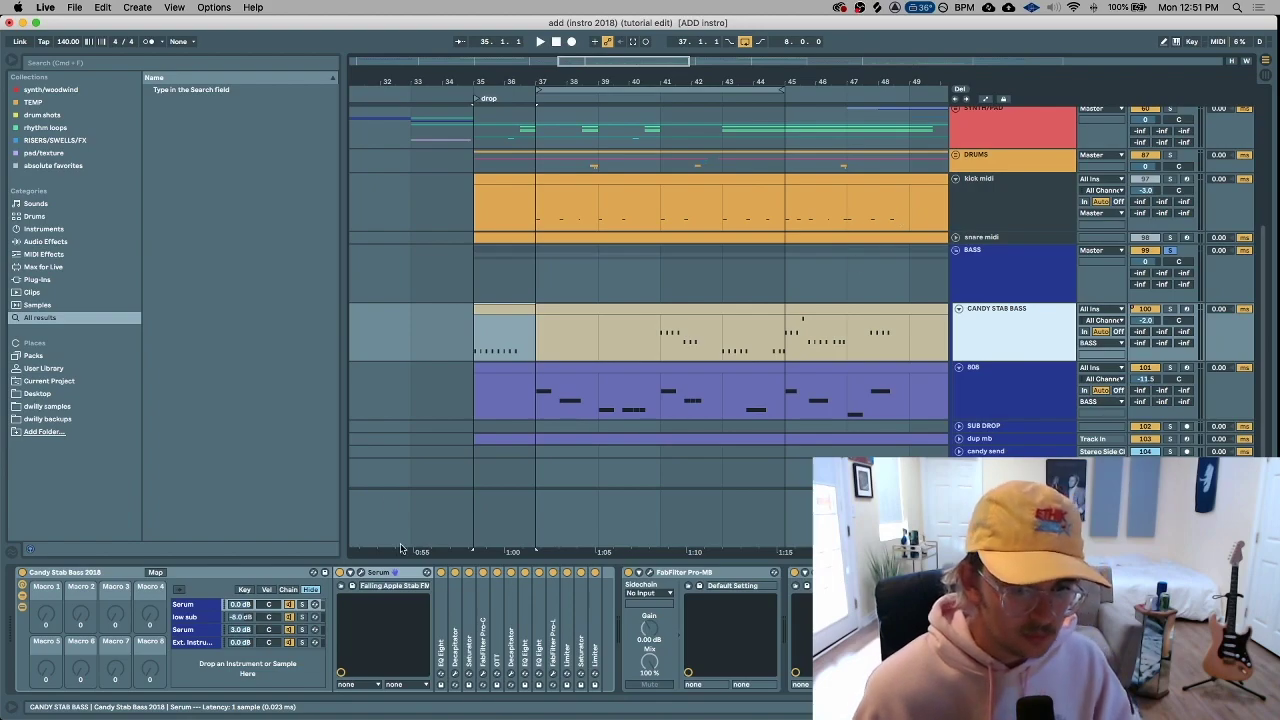
Open the first chain's Serum and browse its presets to the Bass folder of the dwilly serum patches under User
{"action": "left_click", "coordinate": [366, 572]}
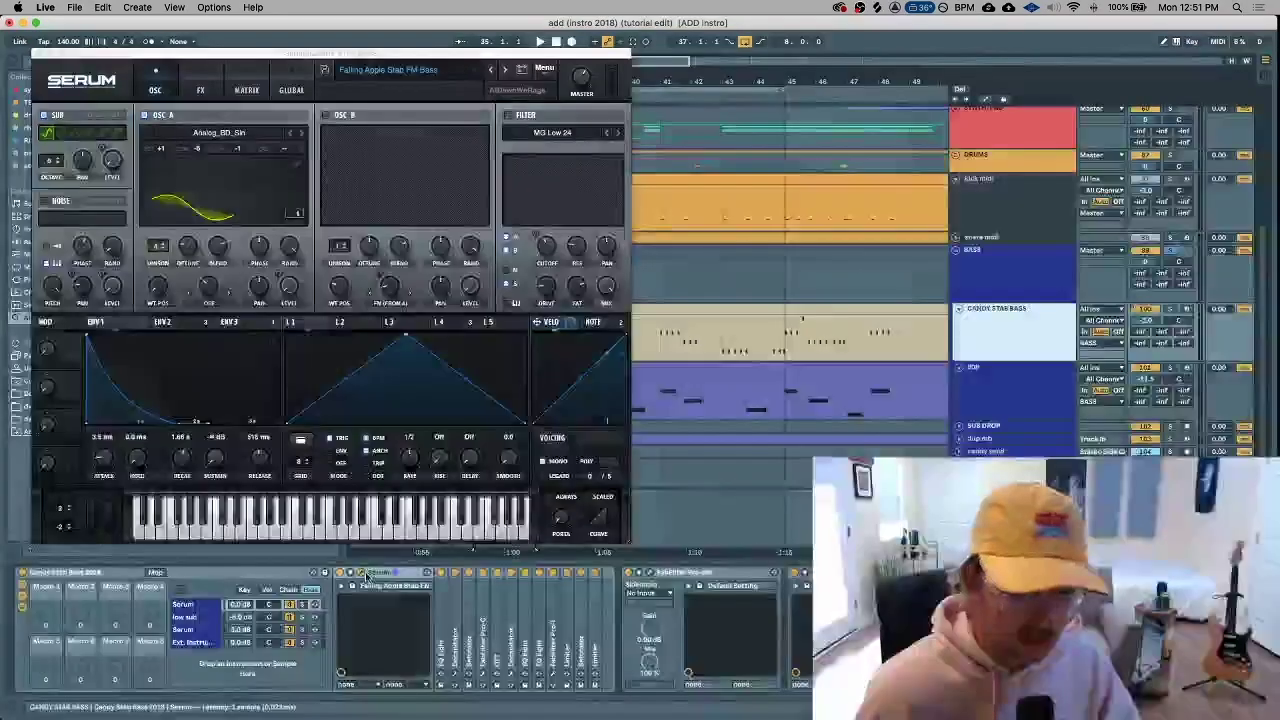
{"action": "left_click", "coordinate": [443, 72]}
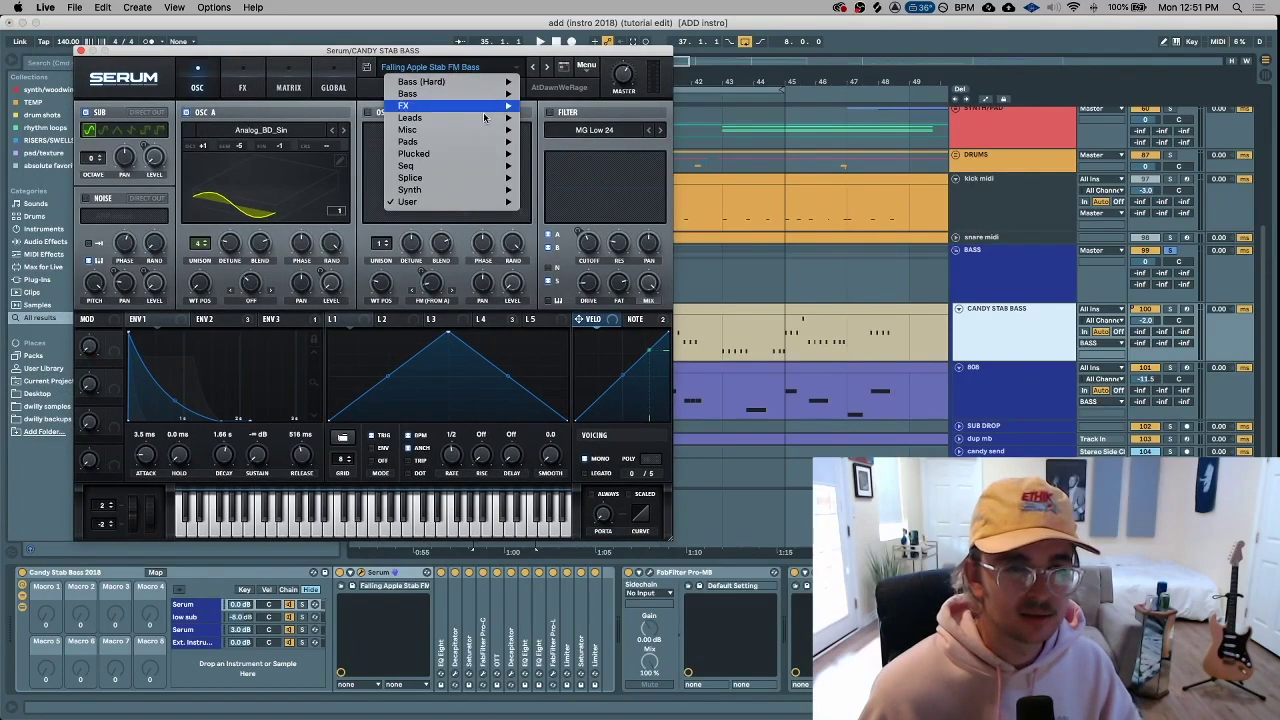
{"action": "mouse_move", "coordinate": [484, 202]}
{"action": "mouse_move", "coordinate": [634, 205]}
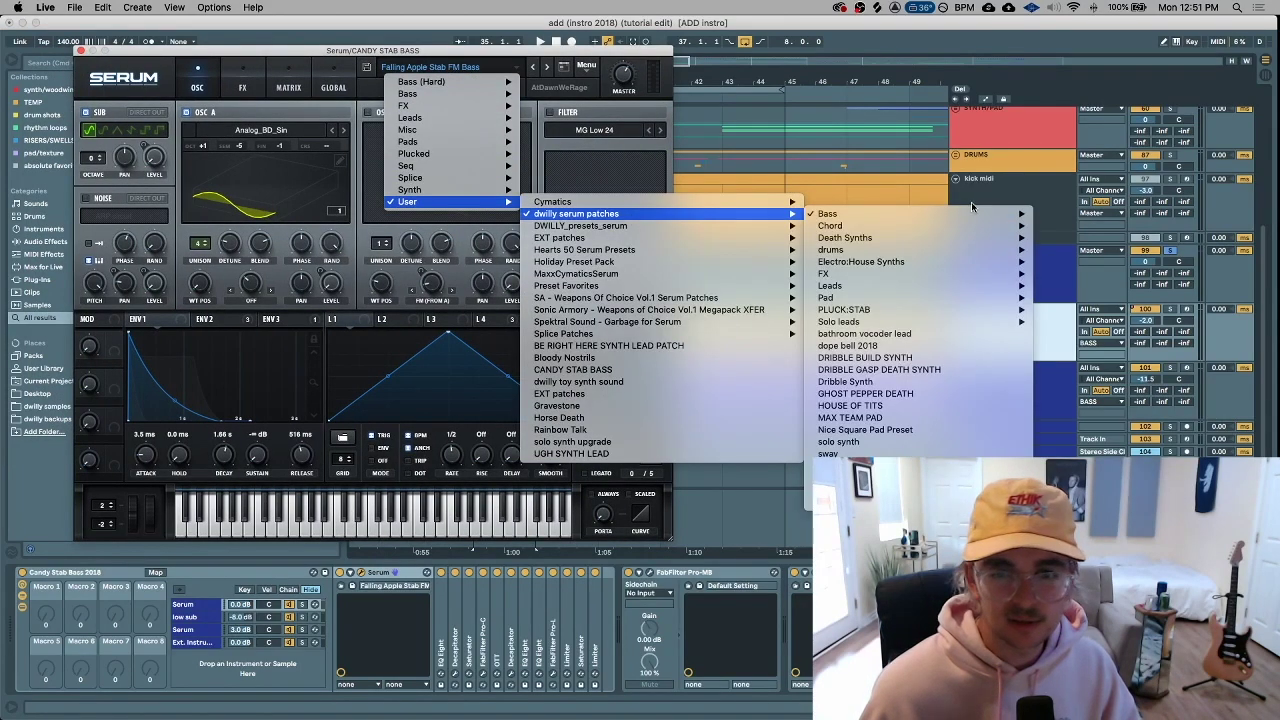
{"action": "mouse_move", "coordinate": [958, 216]}
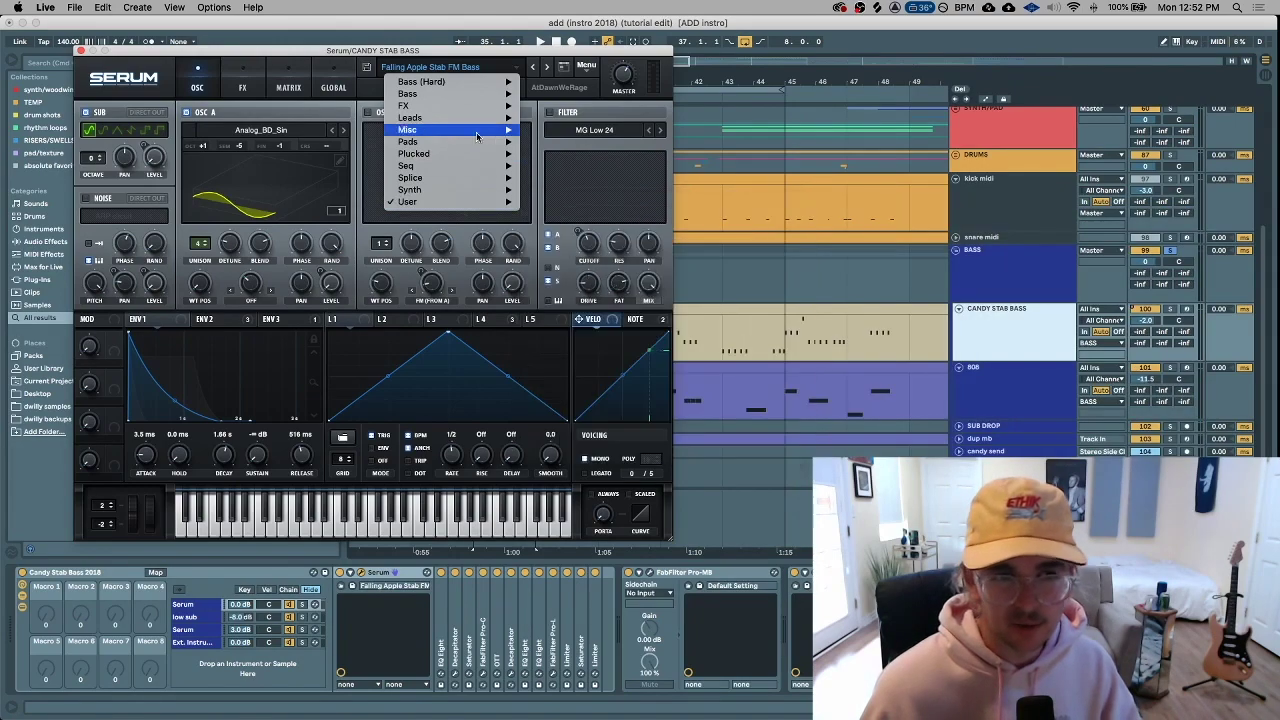
{"action": "left_click", "coordinate": [336, 61]}
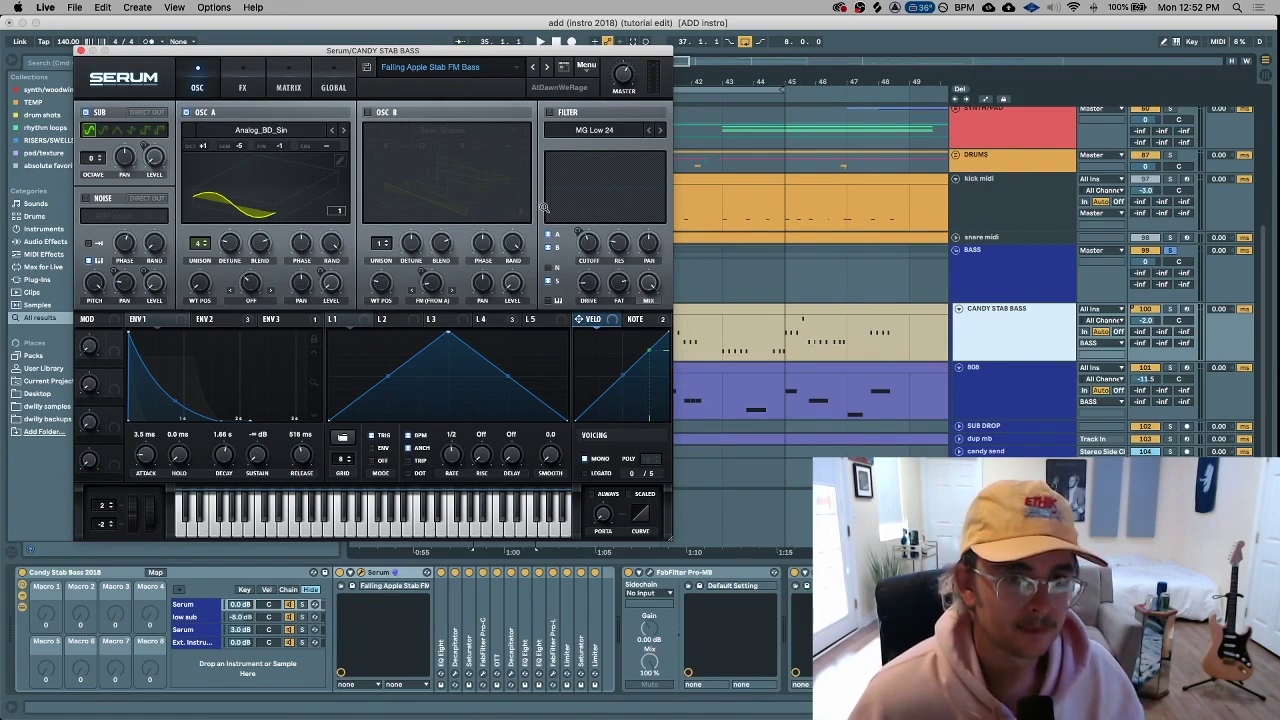
Examine Serum's effects page and return to its oscillator page
{"action": "left_click", "coordinate": [242, 72]}
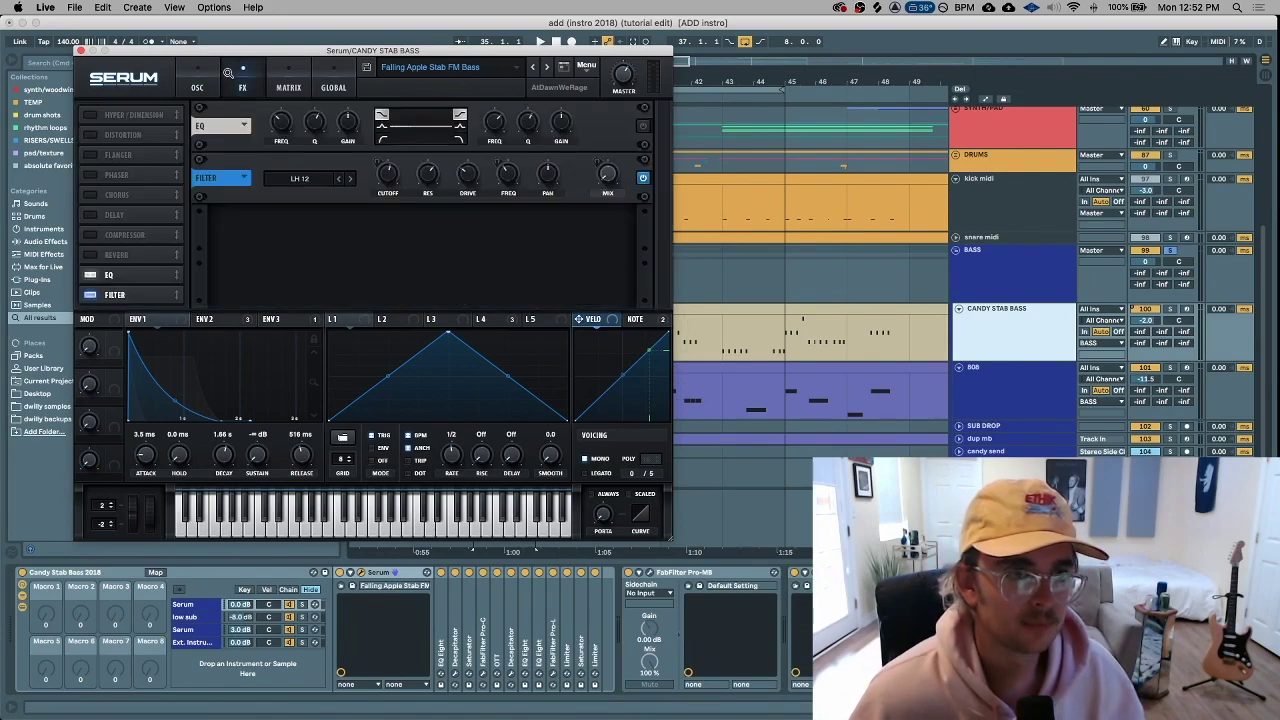
{"action": "left_click", "coordinate": [203, 83]}
{"action": "left_click", "coordinate": [253, 75]}
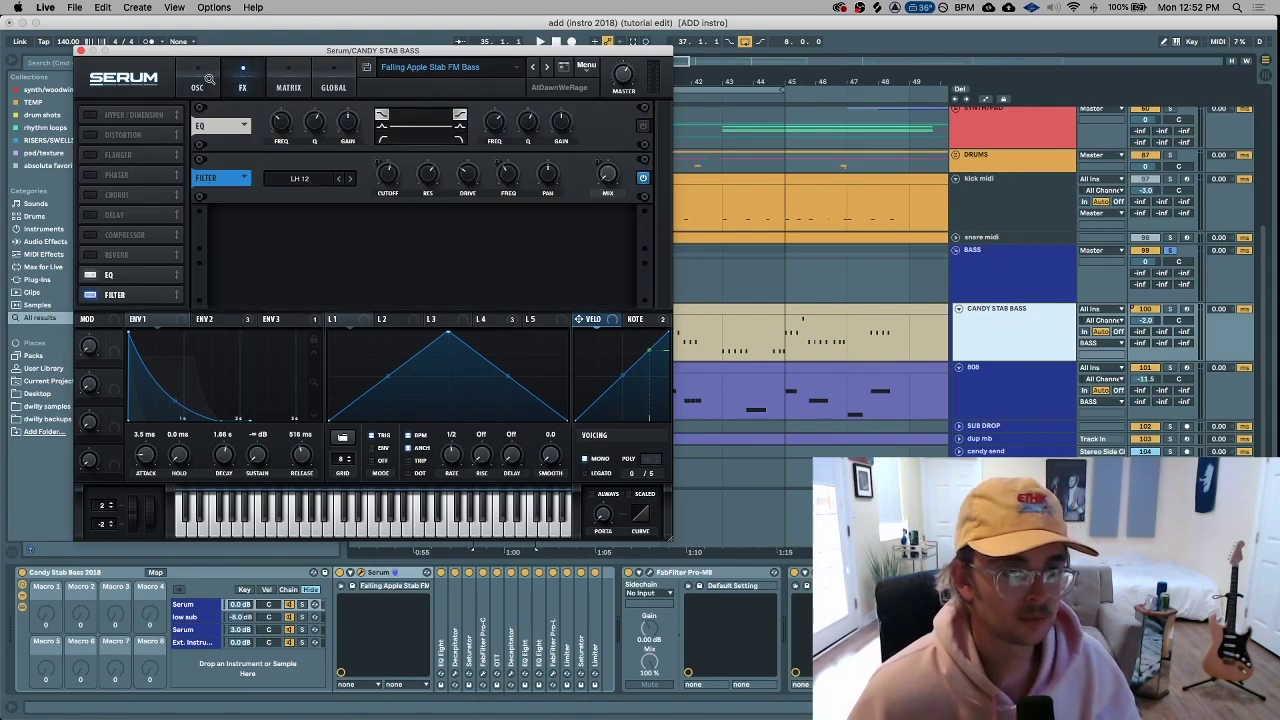
{"action": "left_click", "coordinate": [207, 81]}
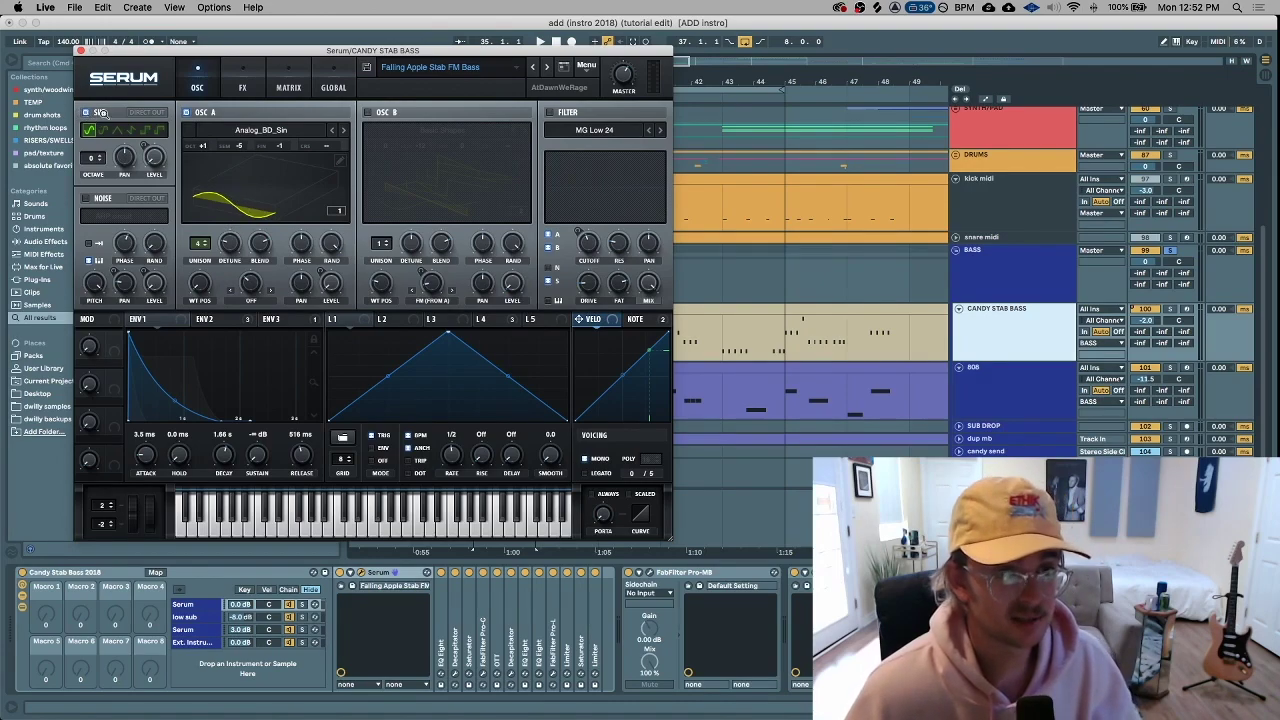
Group the effects after Serum into an Audio Effect Rack, audition the bass with the rack bypassed, and re-enable it
{"action": "left_click", "coordinate": [441, 614]}
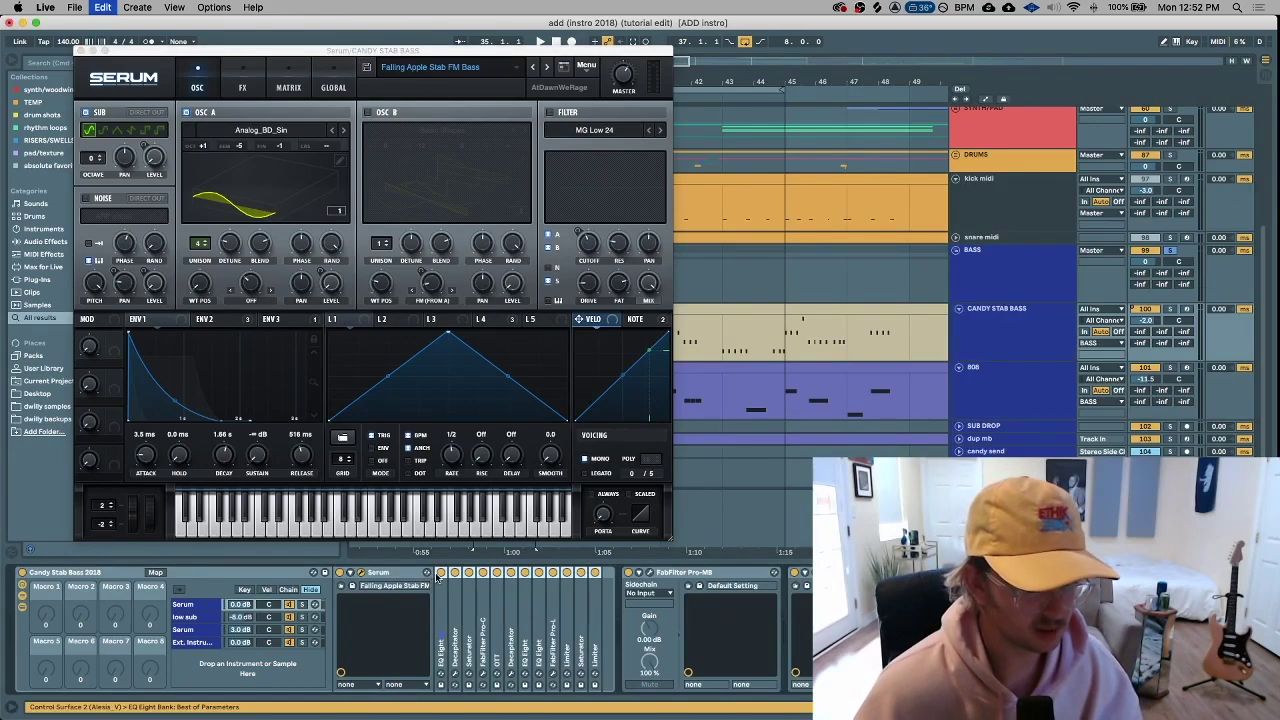
{"action": "key", "text": "super+g"}
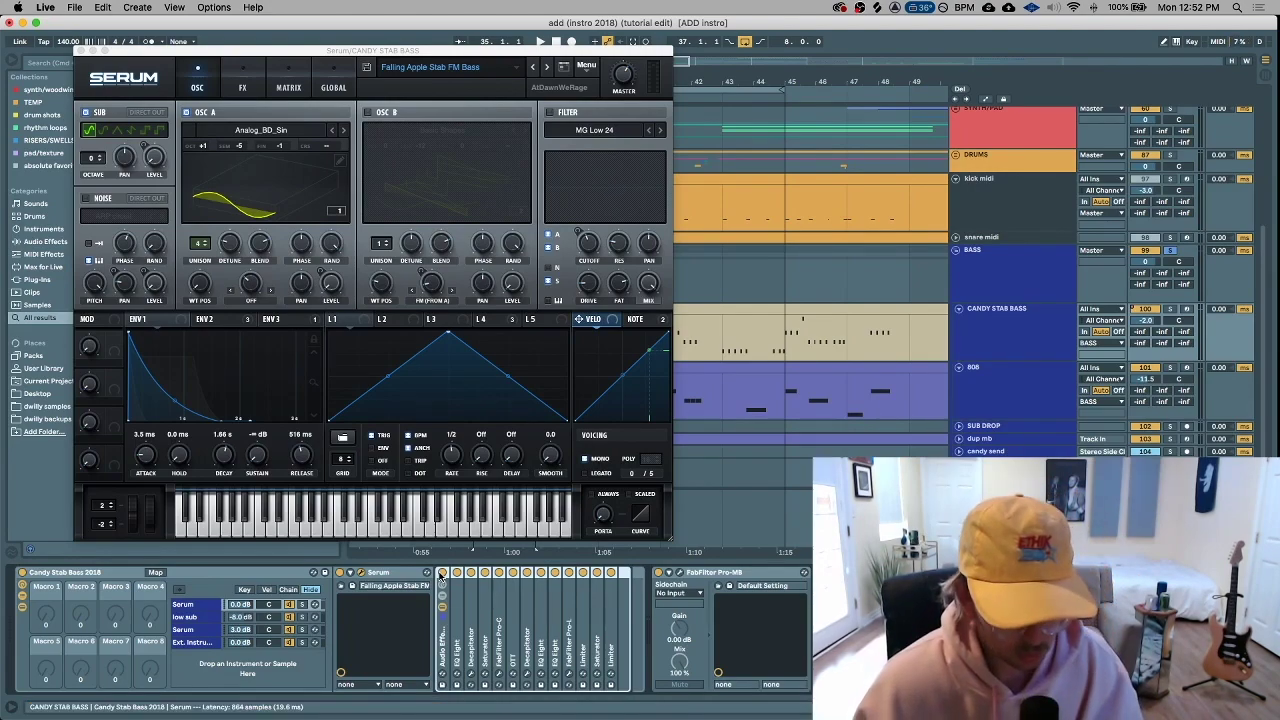
{"action": "key", "text": "space"}
{"action": "left_click", "coordinate": [1010, 340]}
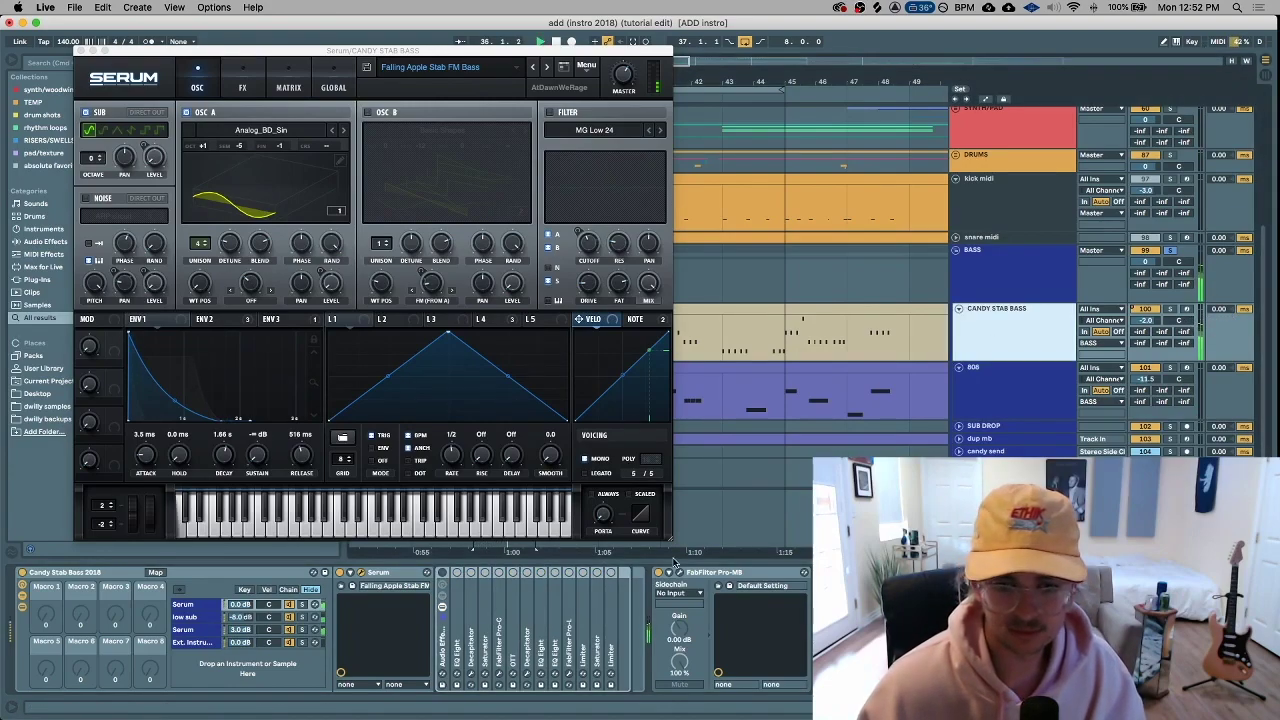
{"action": "left_click", "coordinate": [442, 574]}
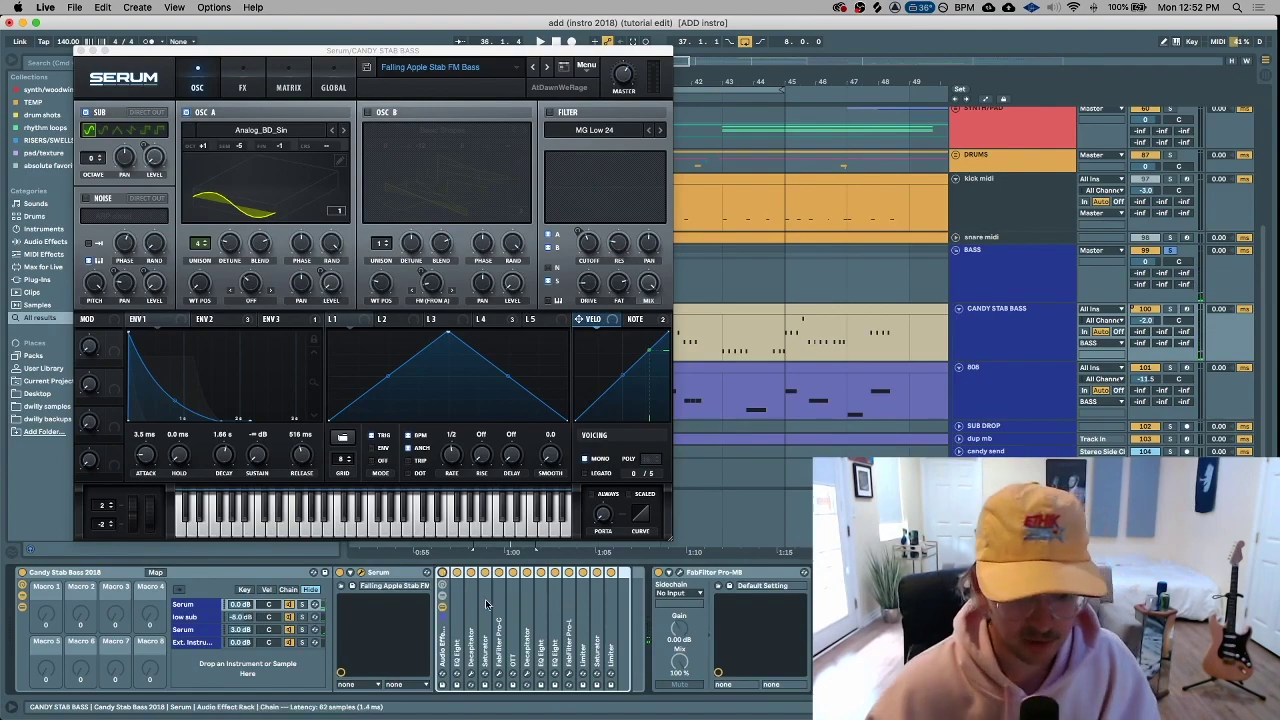
Expand the Decapitator and the first EQ Eight in the effect rack to inspect them, folding each again
{"action": "double_click", "coordinate": [471, 645]}
{"action": "double_click", "coordinate": [518, 572]}
{"action": "double_click", "coordinate": [460, 632]}
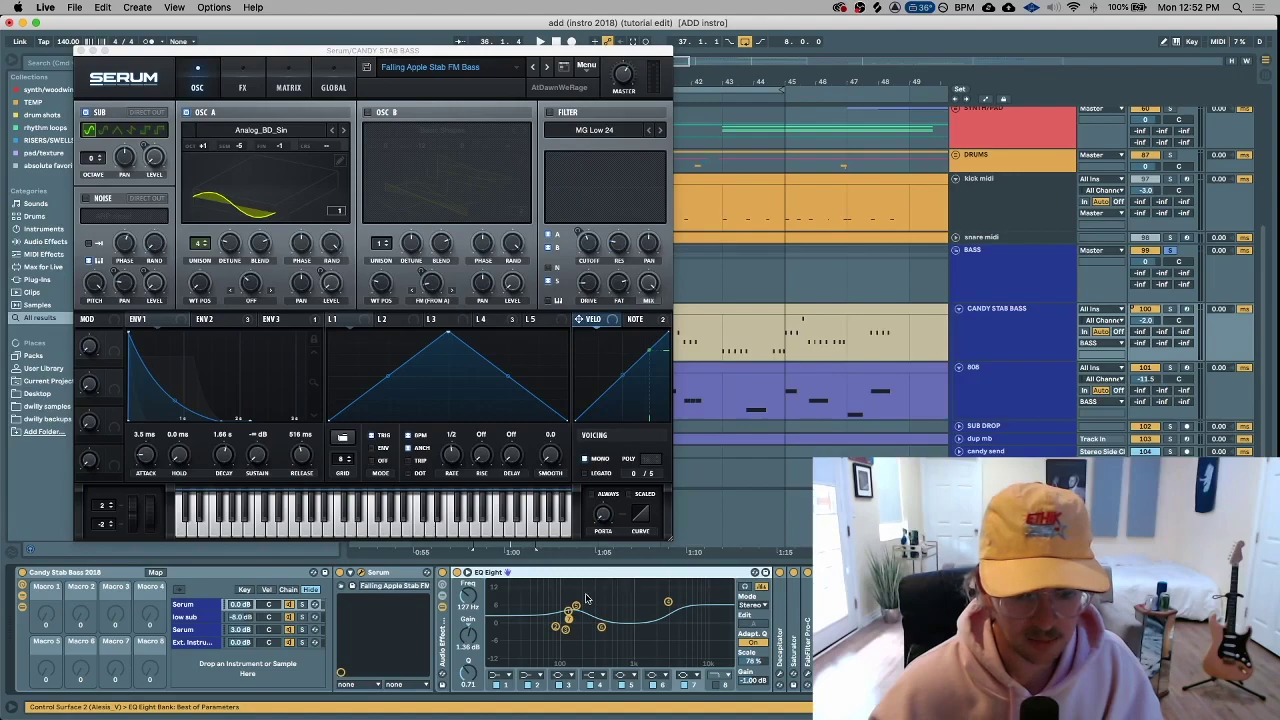
{"action": "double_click", "coordinate": [660, 574]}
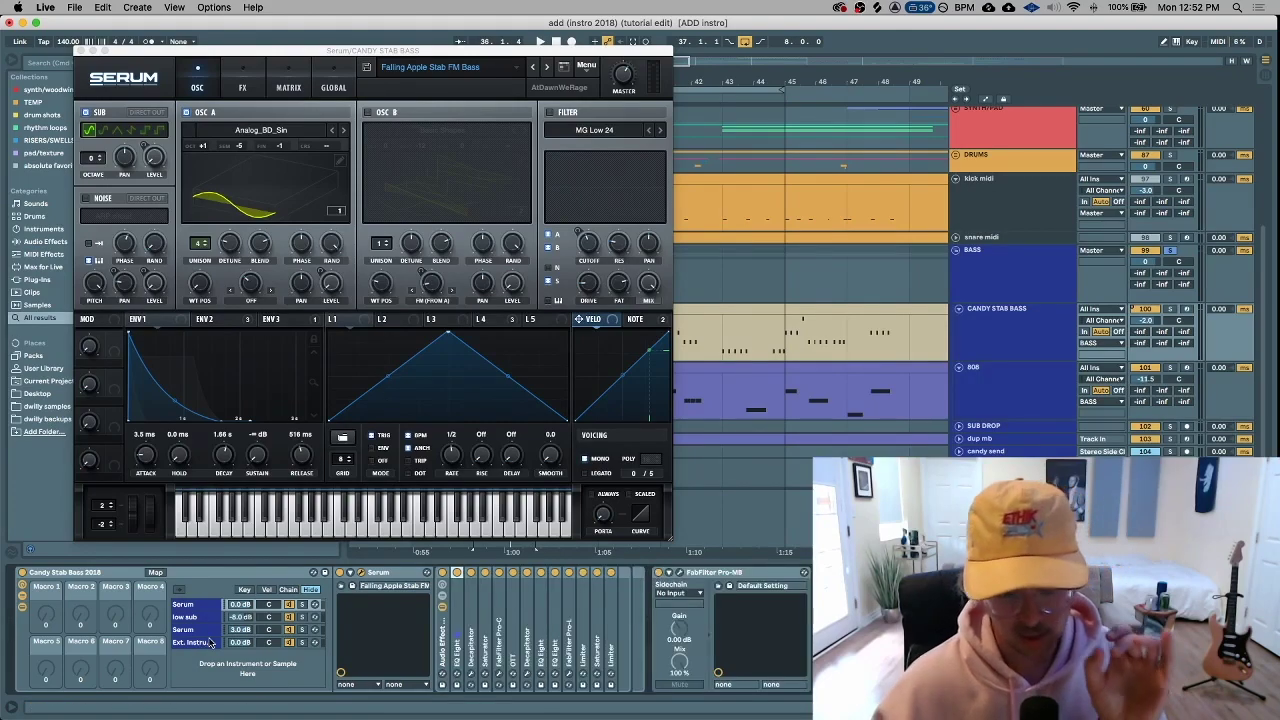
Show the devices of the second Serum chain, below low sub, in the Candy Stab Bass 2018 rack
{"action": "left_click", "coordinate": [233, 619]}
{"action": "left_click", "coordinate": [212, 630]}
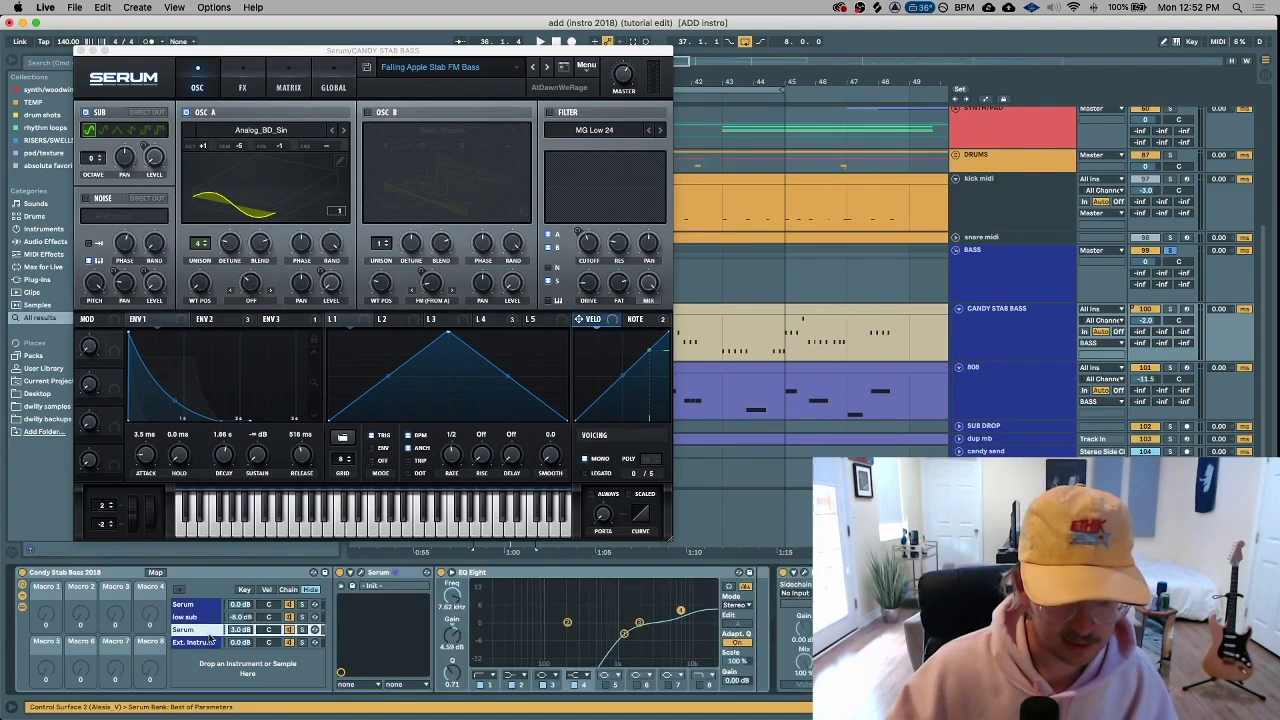
Audition the second Serum chain soloed in the Candy Stab Bass 2018 rack, and show the Ext. Instrument and first Serum chains' devices
{"action": "left_click", "coordinate": [212, 642]}
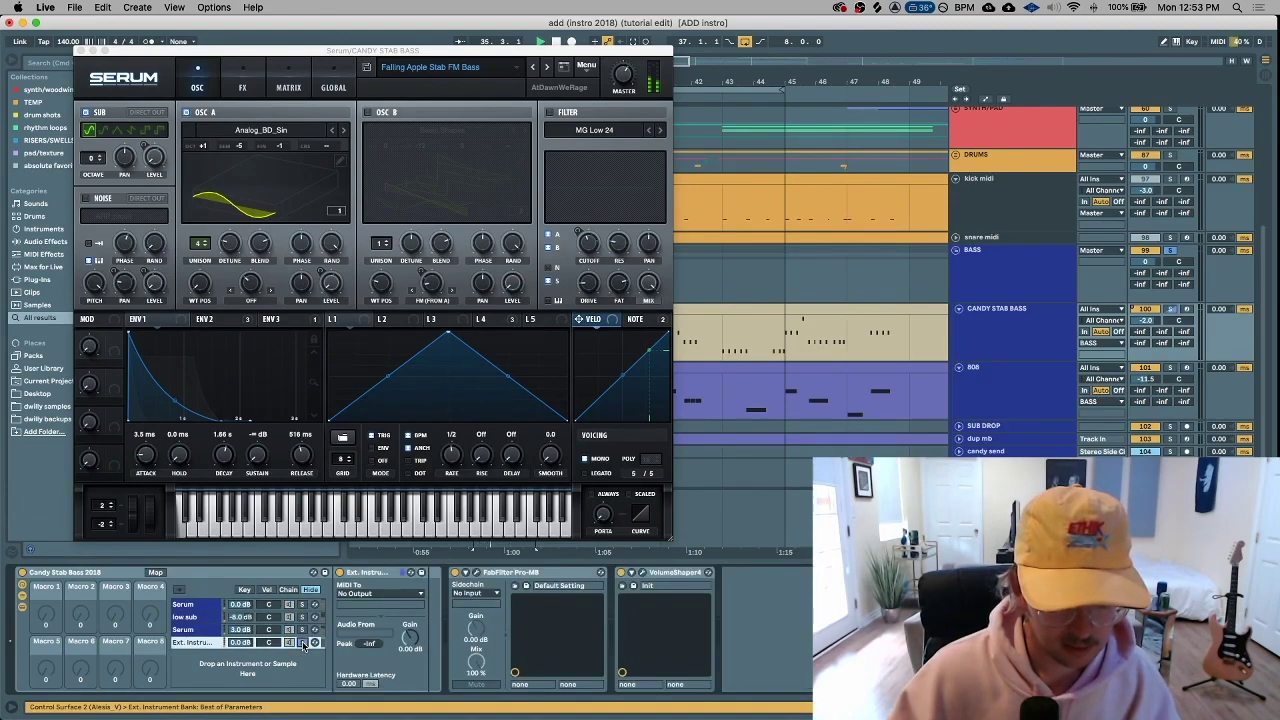
{"action": "left_click", "coordinate": [211, 632]}
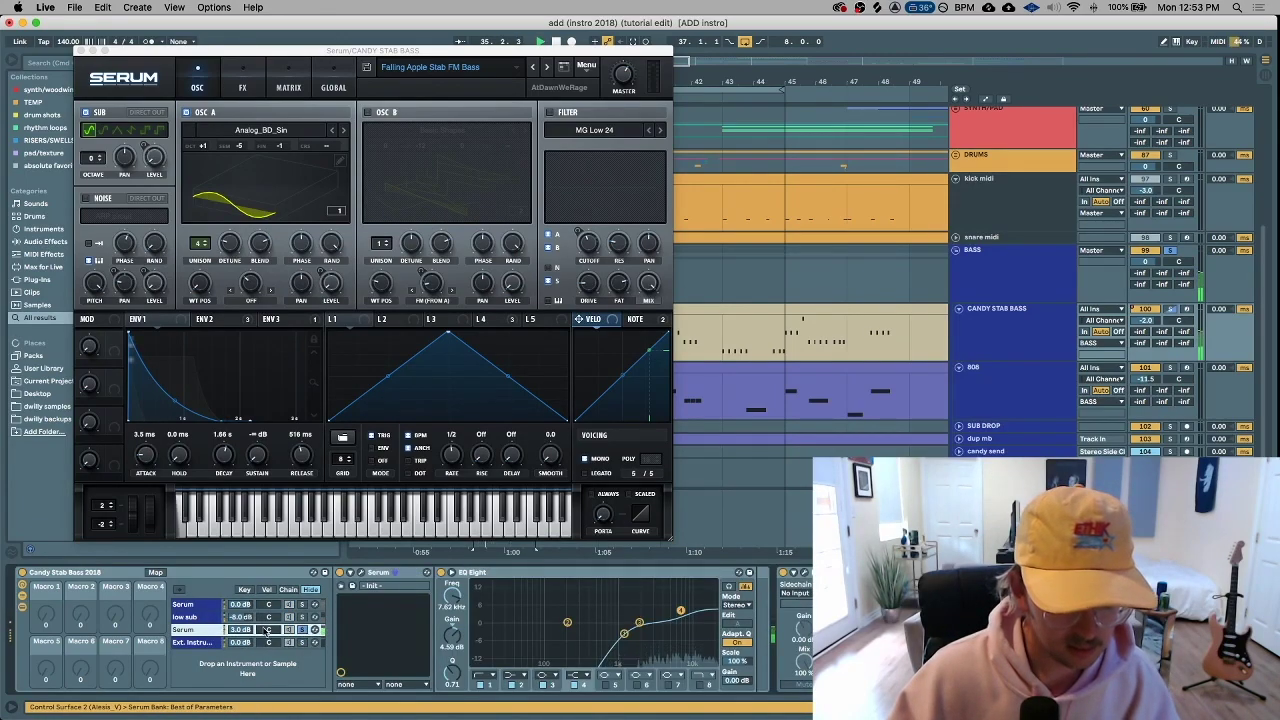
{"action": "left_click", "coordinate": [185, 604]}
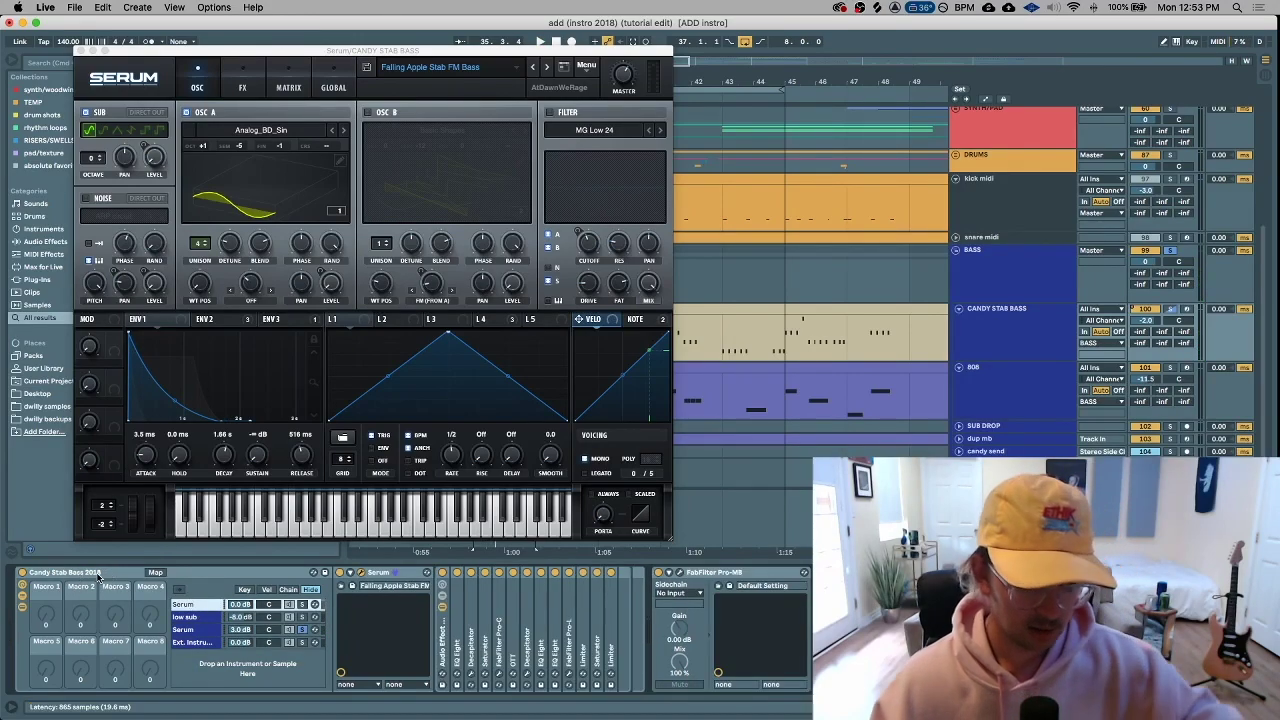
{"action": "left_click", "coordinate": [211, 630]}
{"action": "left_click", "coordinate": [210, 605]}
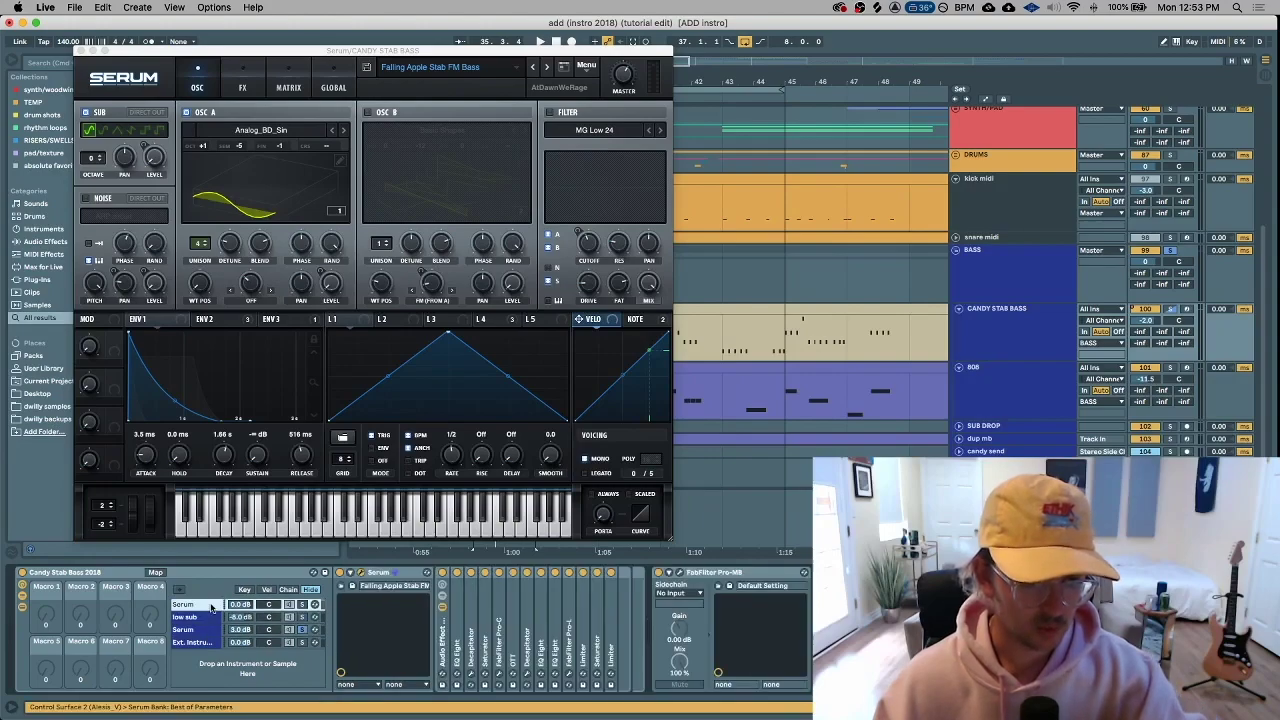
{"action": "left_click", "coordinate": [91, 578]}
Unfold Serum in the low sub chain and solo the low sub, first Serum and second Serum chains in turn
{"action": "left_click", "coordinate": [221, 617]}
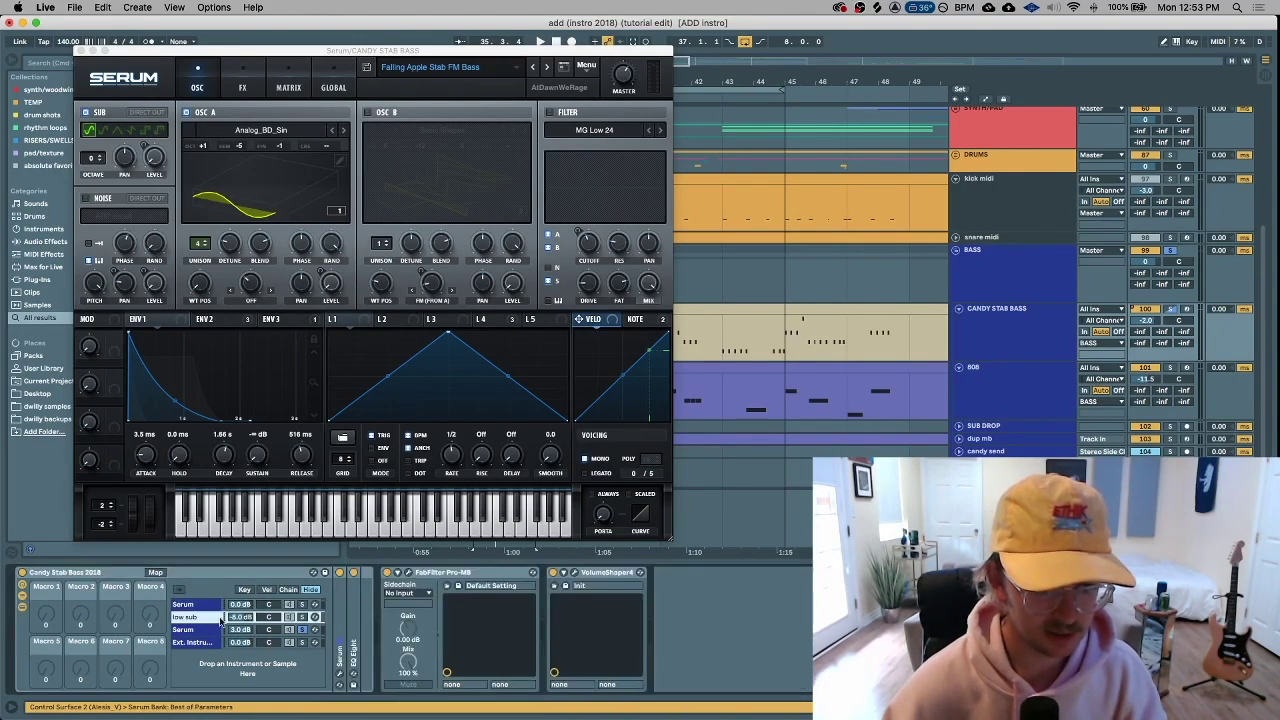
{"action": "double_click", "coordinate": [348, 632]}
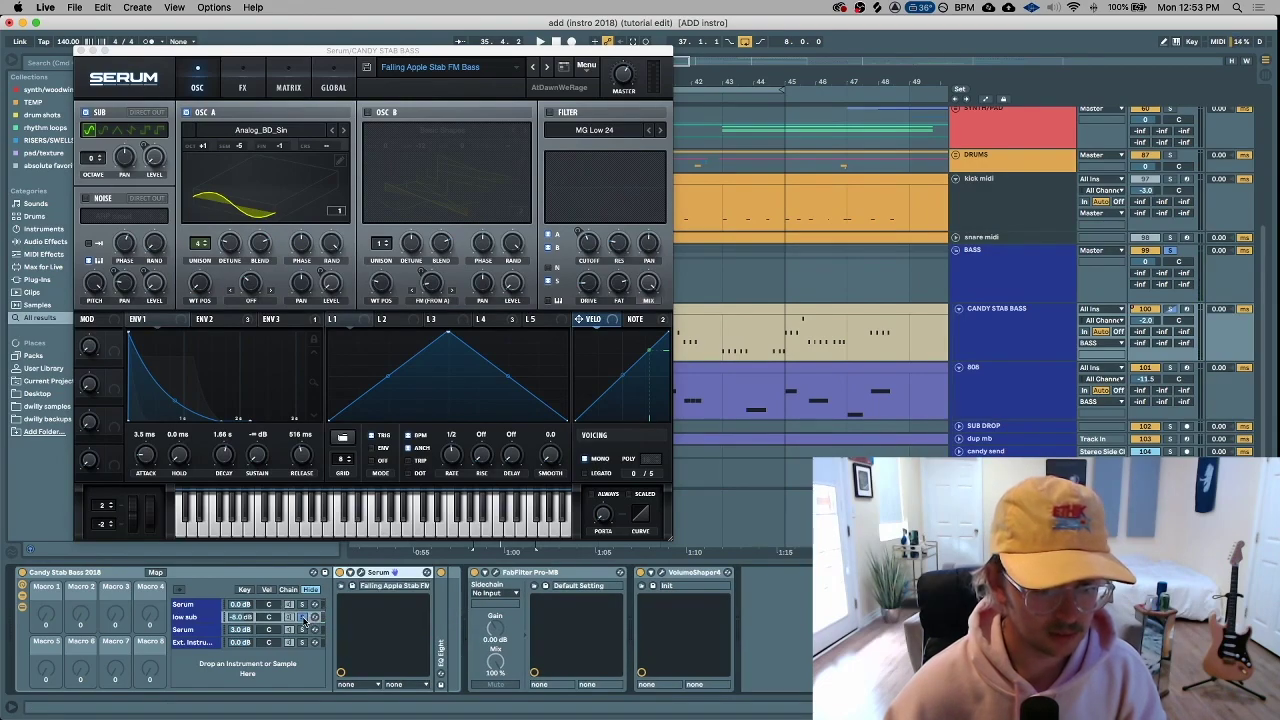
{"action": "left_click", "coordinate": [303, 618]}
{"action": "left_click", "coordinate": [303, 605]}
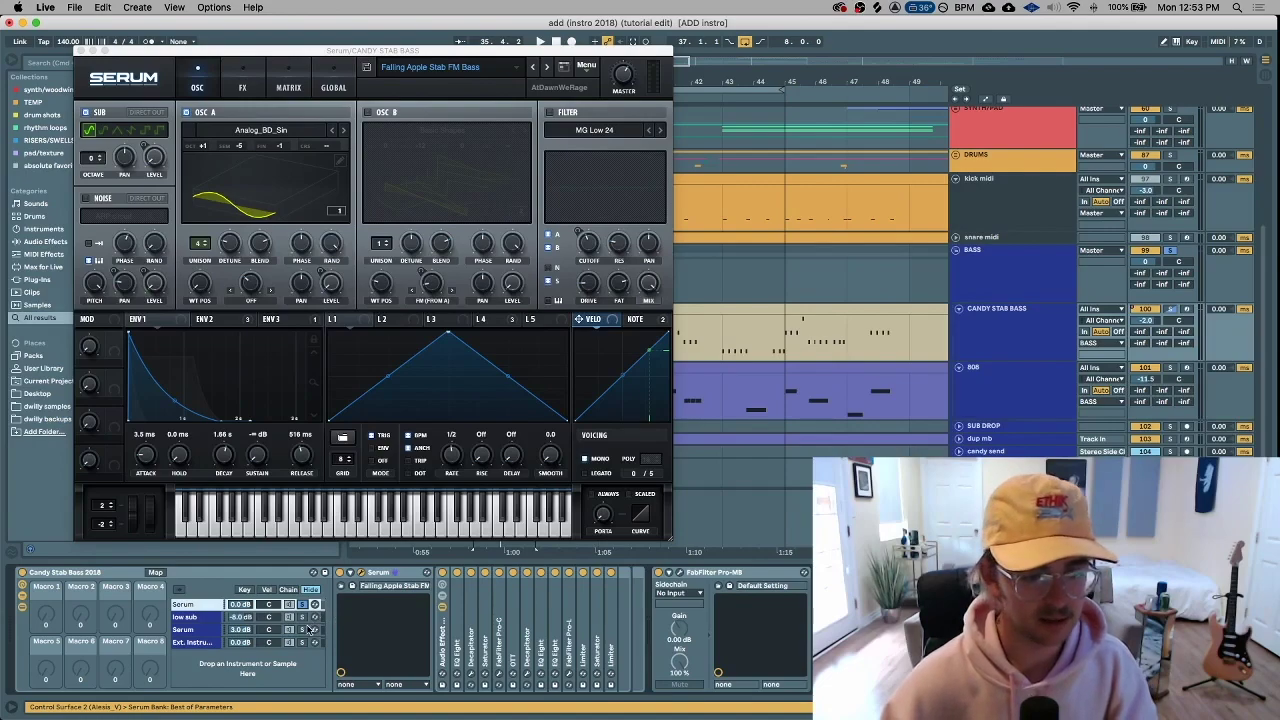
{"action": "left_click", "coordinate": [310, 630]}
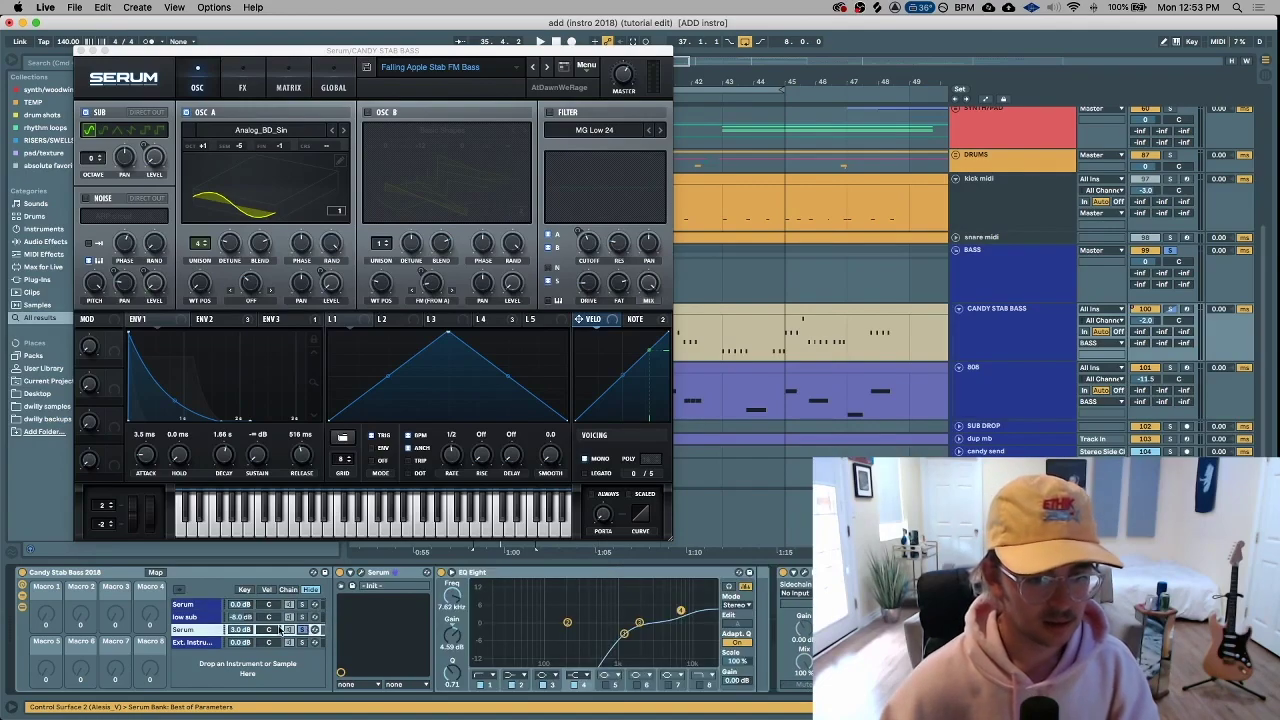
Open the second Serum chain's synth and check its Analog noise selection, keeping ARP circuit
{"action": "left_click", "coordinate": [362, 574]}
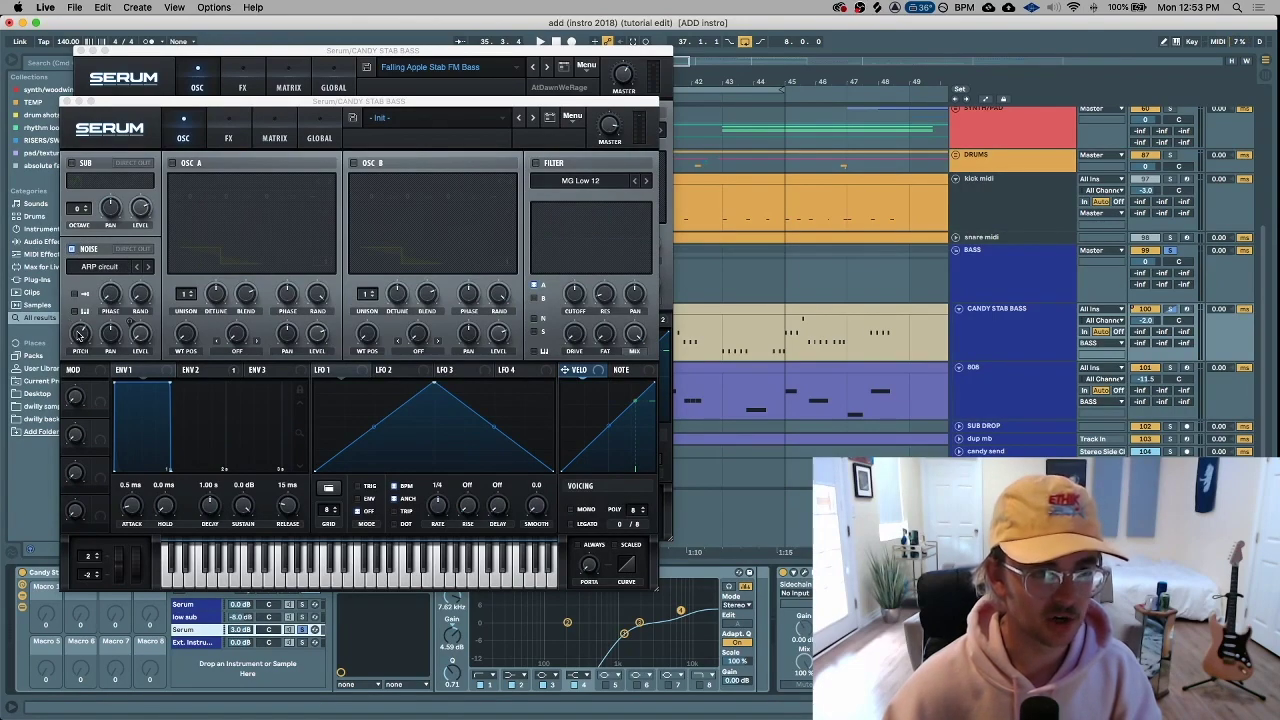
{"action": "left_click", "coordinate": [101, 265]}
{"action": "mouse_move", "coordinate": [103, 286]}
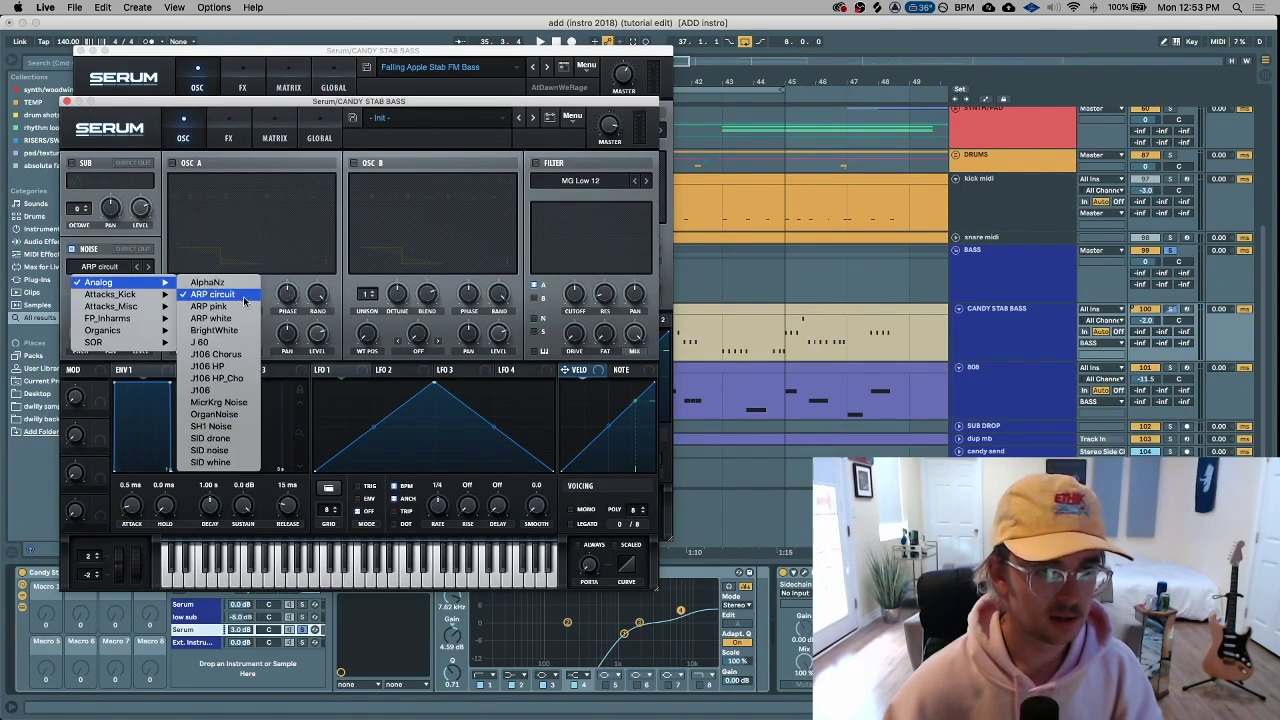
{"action": "left_click", "coordinate": [248, 299]}
Show ENV 2 of the noise patch, audition the soloed layer, and close this Serum window
{"action": "left_click", "coordinate": [209, 373]}
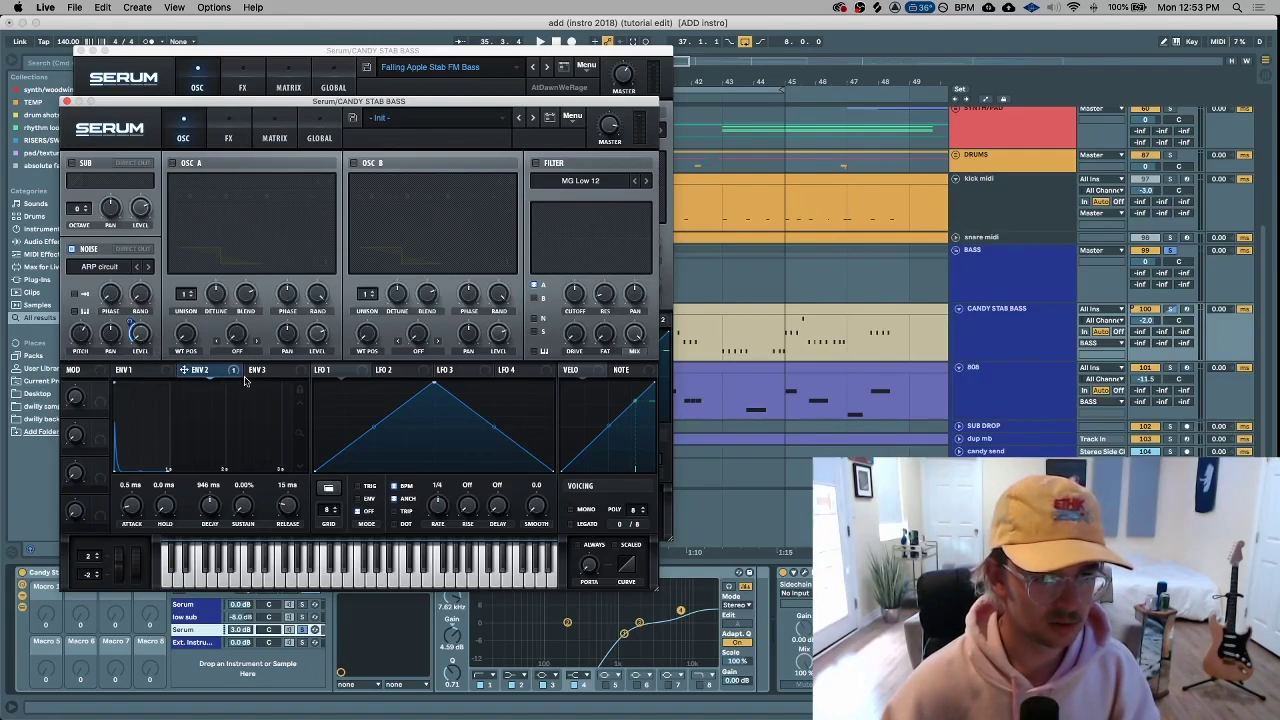
{"action": "mouse_move", "coordinate": [241, 379]}
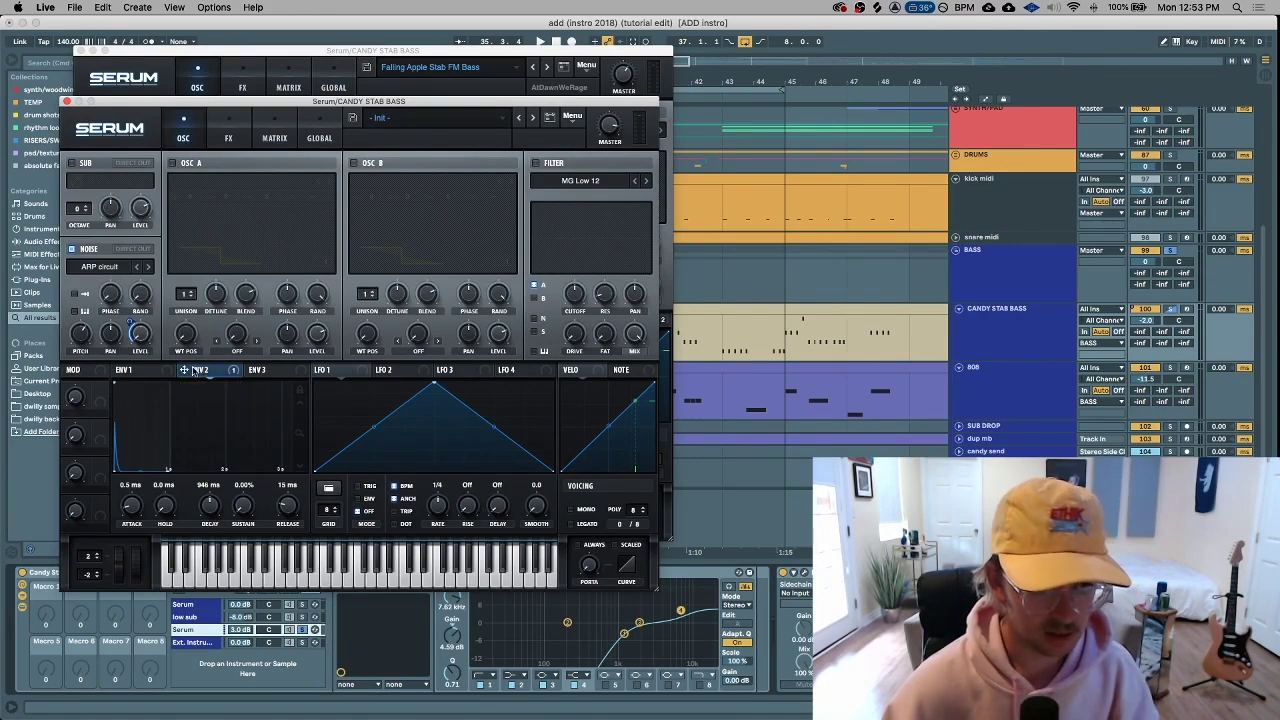
{"action": "key", "text": "space"}
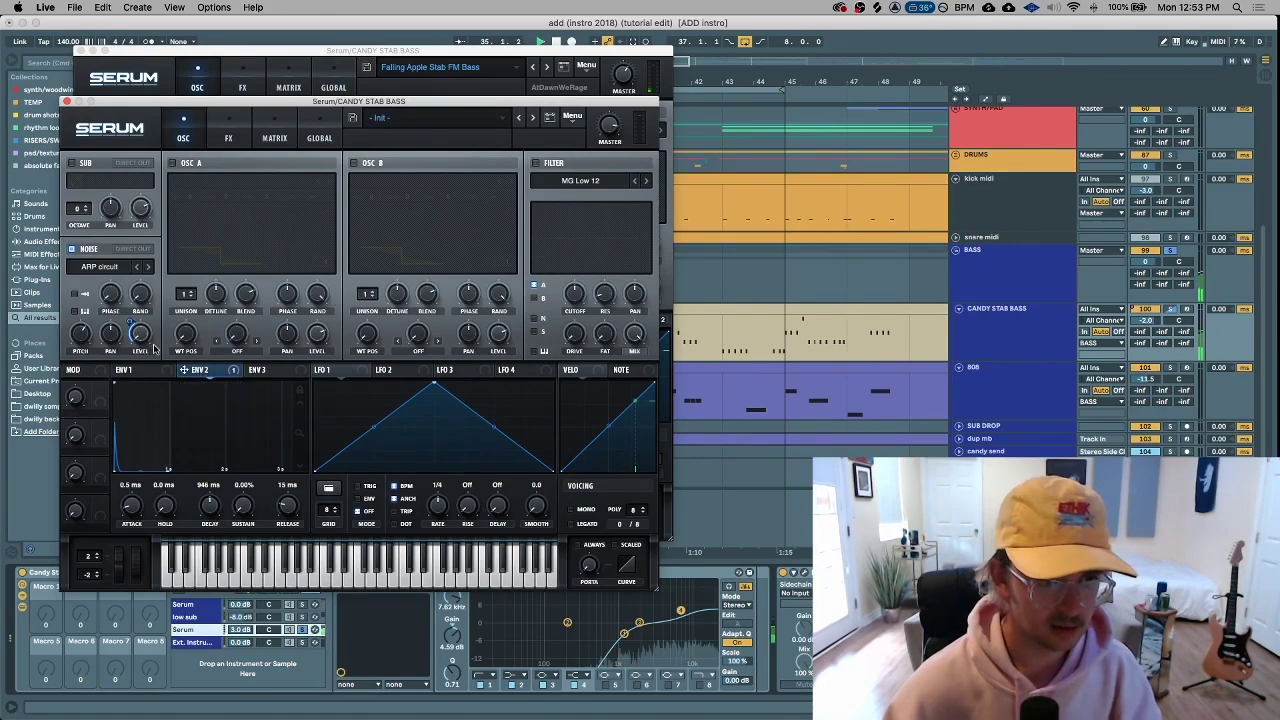
{"action": "left_click", "coordinate": [67, 101]}
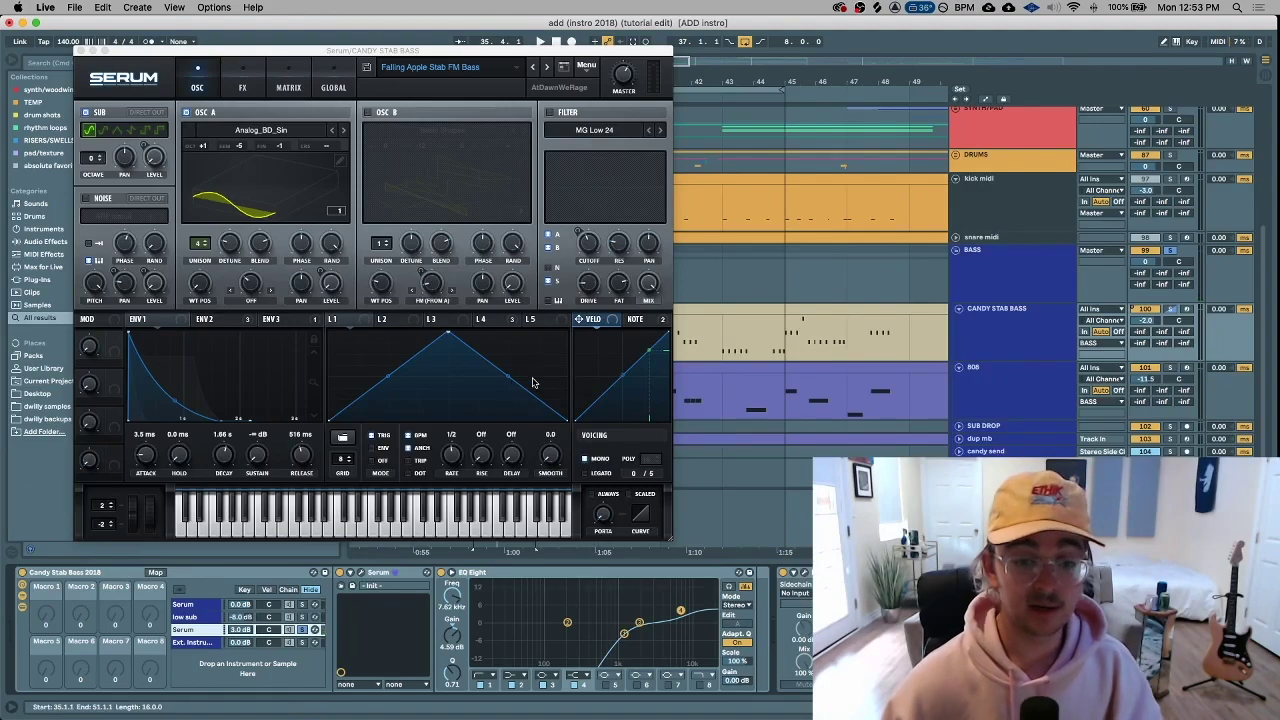
Review the low sub and Serum chains, unsolo the second Serum chain, and close the Falling Apple Stab FM Bass window
{"action": "left_click", "coordinate": [196, 617]}
{"action": "left_click", "coordinate": [204, 630]}
{"action": "left_click", "coordinate": [207, 618]}
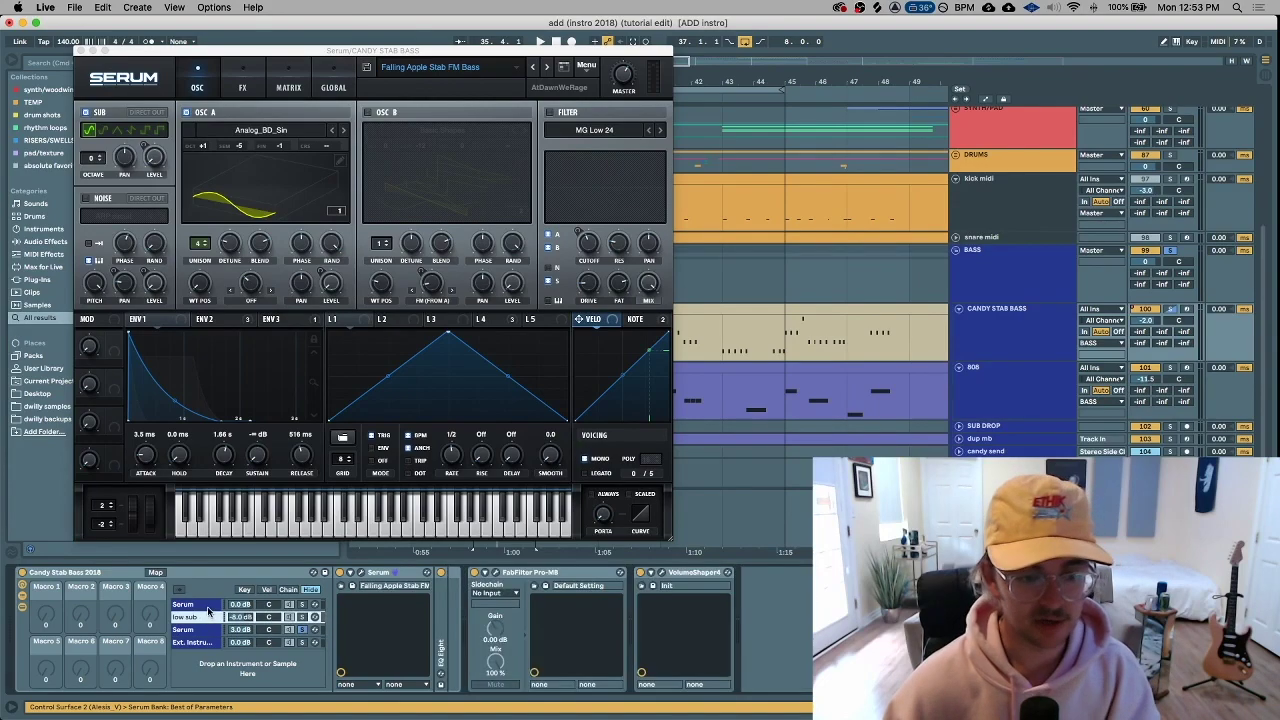
{"action": "left_click", "coordinate": [209, 606]}
{"action": "left_click", "coordinate": [300, 630]}
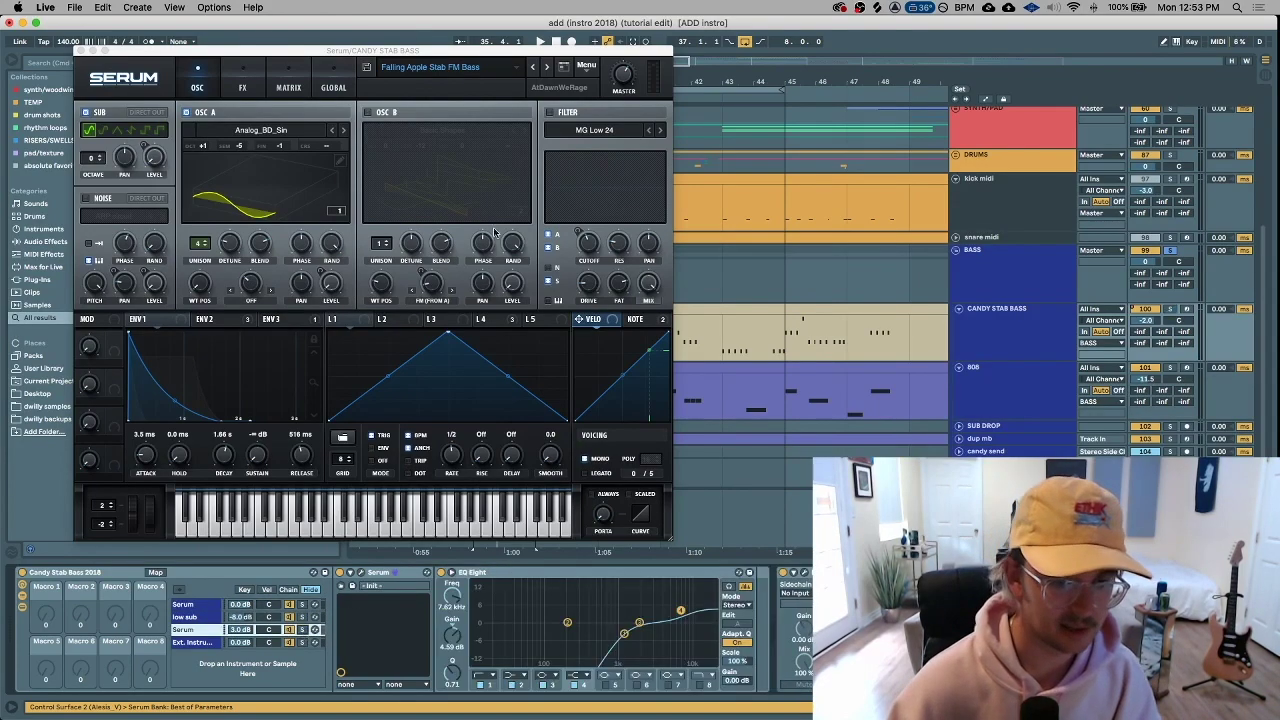
{"action": "left_click", "coordinate": [79, 50]}
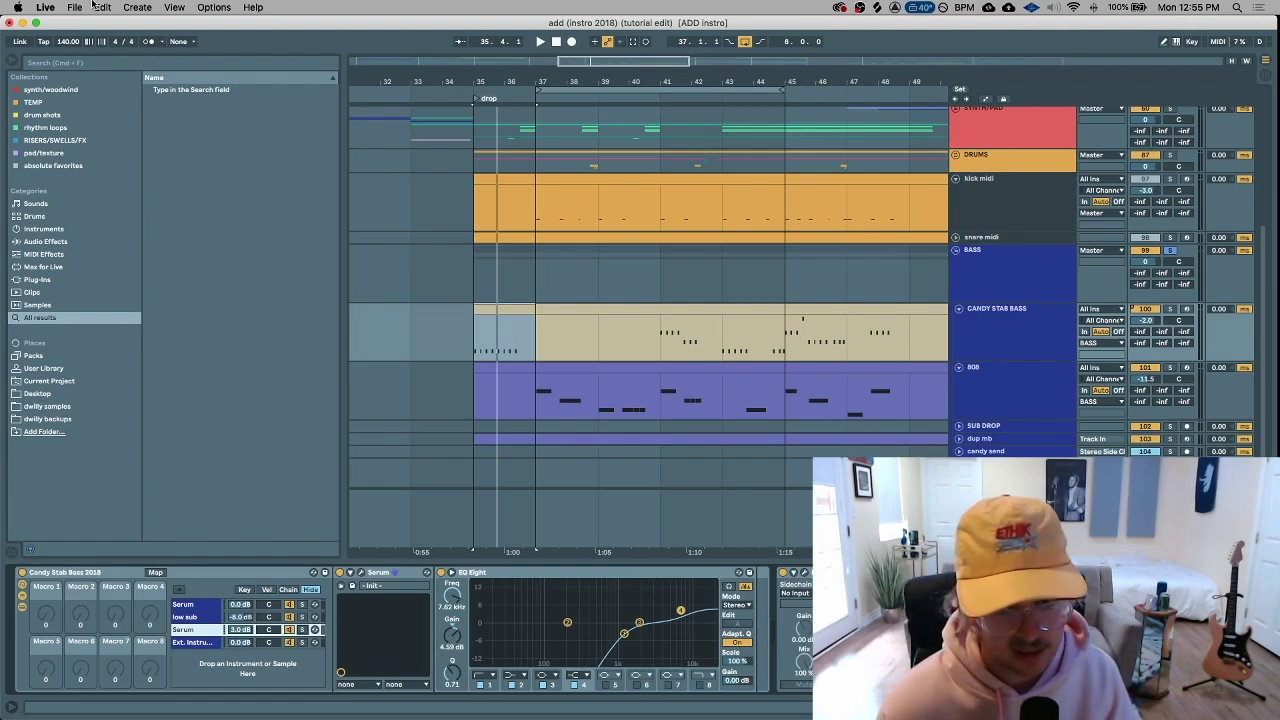
Fold the BASS group, unfold the SYNTH/PAD group, and show the rhodes pad's intro clip
{"action": "left_click", "coordinate": [955, 249]}
{"action": "scroll", "coordinate": [960, 300], "scroll_direction": "up", "scroll_amount": 5}
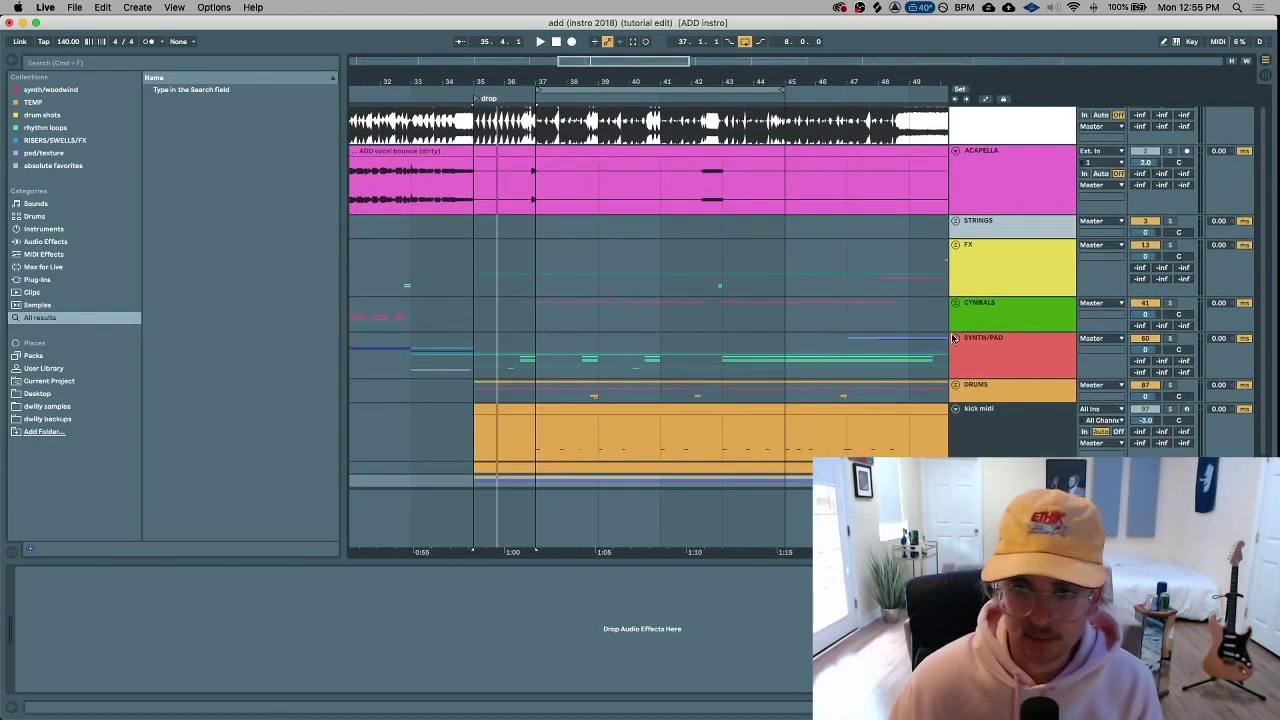
{"action": "left_click", "coordinate": [955, 338]}
{"action": "scroll", "coordinate": [677, 346], "scroll_direction": "down", "scroll_amount": 5}
{"action": "left_click", "coordinate": [893, 338]}
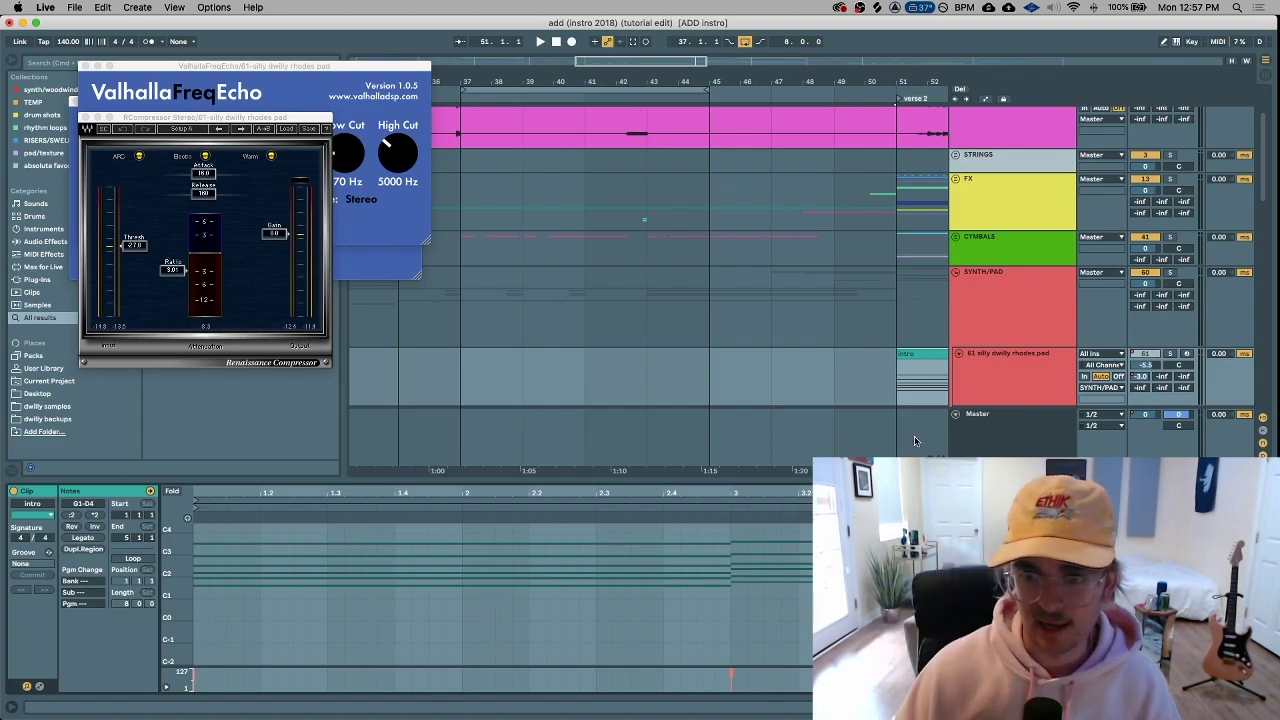
Locate the hh group inside the CYMBALS group and play its soloed hi-hat clips from bar 37
{"action": "scroll", "coordinate": [931, 268], "scroll_direction": "down", "scroll_amount": 3}
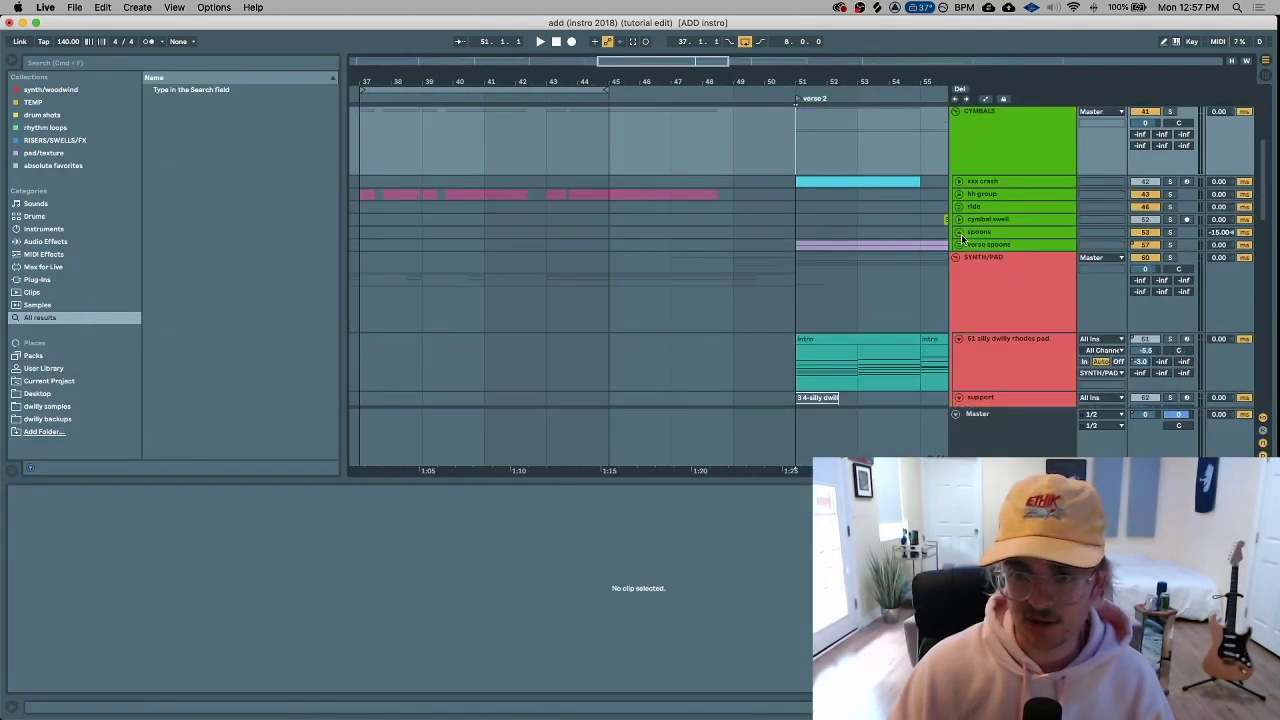
{"action": "scroll", "coordinate": [961, 234], "scroll_direction": "down", "scroll_amount": 2}
{"action": "scroll", "coordinate": [960, 260], "scroll_direction": "up", "scroll_amount": 2}
{"action": "scroll", "coordinate": [930, 275], "scroll_direction": "up", "scroll_amount": 5}
{"action": "scroll", "coordinate": [900, 268], "scroll_direction": "right", "scroll_amount": 5}
{"action": "left_click", "coordinate": [822, 264]}
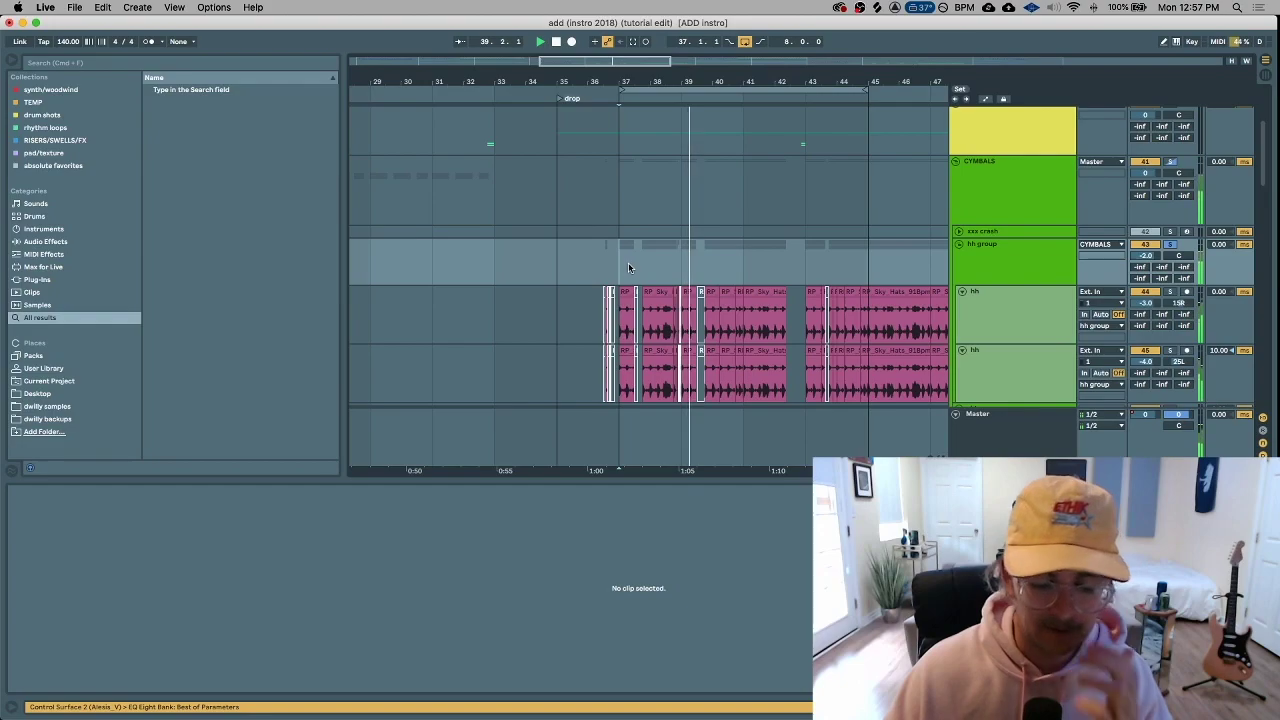
Stop playback and select the RP_Sky_Hats clips starting at bar 37 on both hh tracks to inspect them
{"action": "key", "text": "plus"}
{"action": "key", "text": "plus"}
{"action": "key", "text": "plus"}
{"action": "key", "text": "plus"}
{"action": "key", "text": "plus"}
{"action": "key", "text": "minus"}
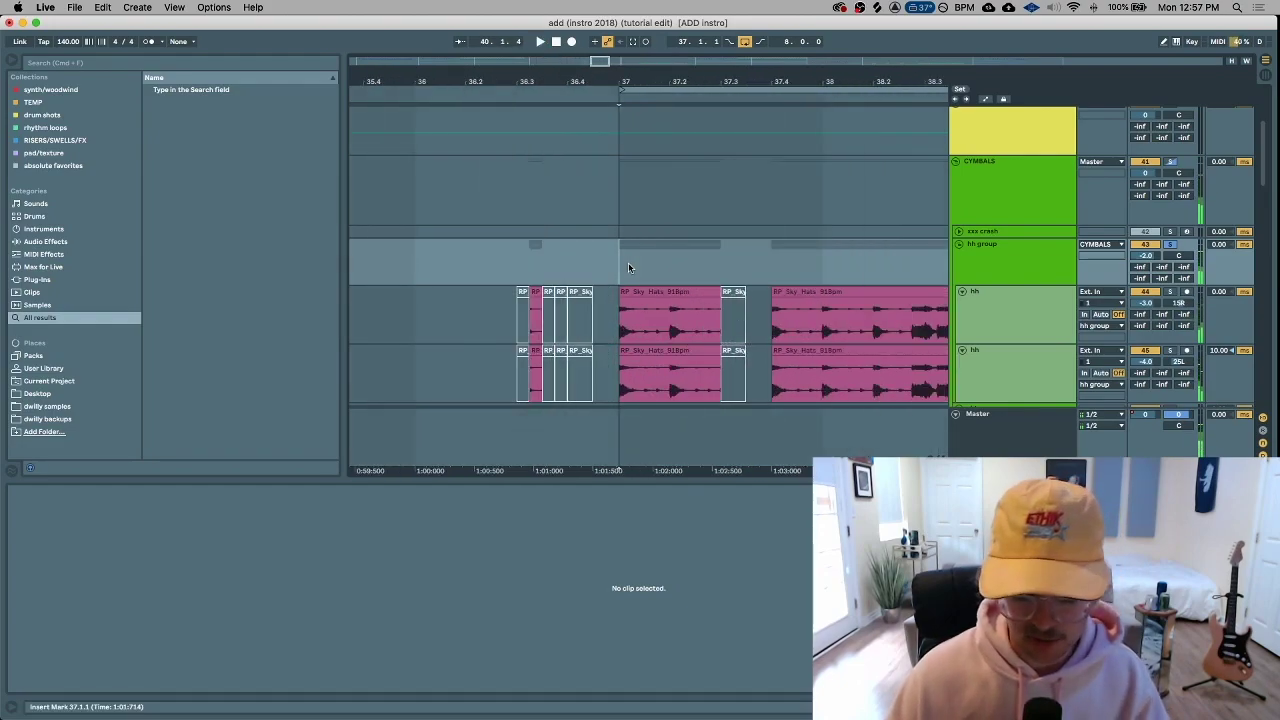
{"action": "key", "text": "space"}
{"action": "key", "text": "plus"}
{"action": "key", "text": "plus"}
{"action": "key", "text": "plus"}
{"action": "left_click", "coordinate": [823, 291]}
{"action": "key", "text": "minus"}
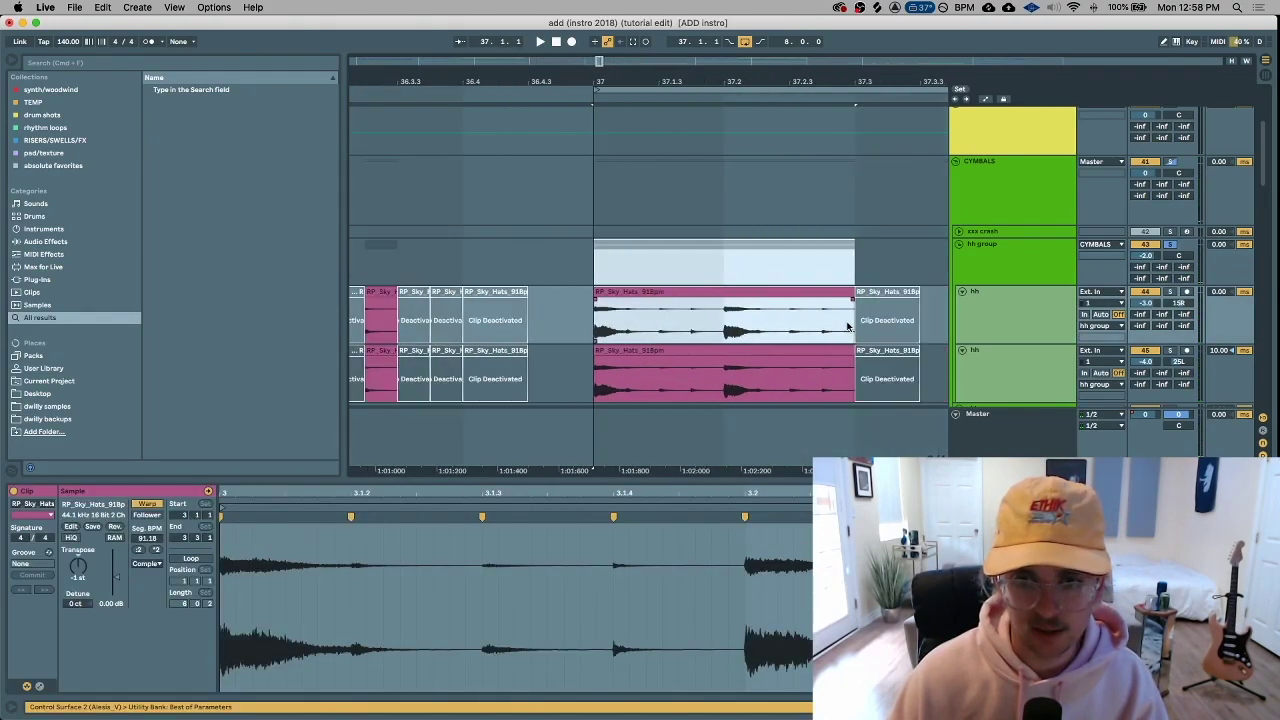
{"action": "left_click_drag", "start_coordinate": [636, 276], "coordinate": [834, 371]}
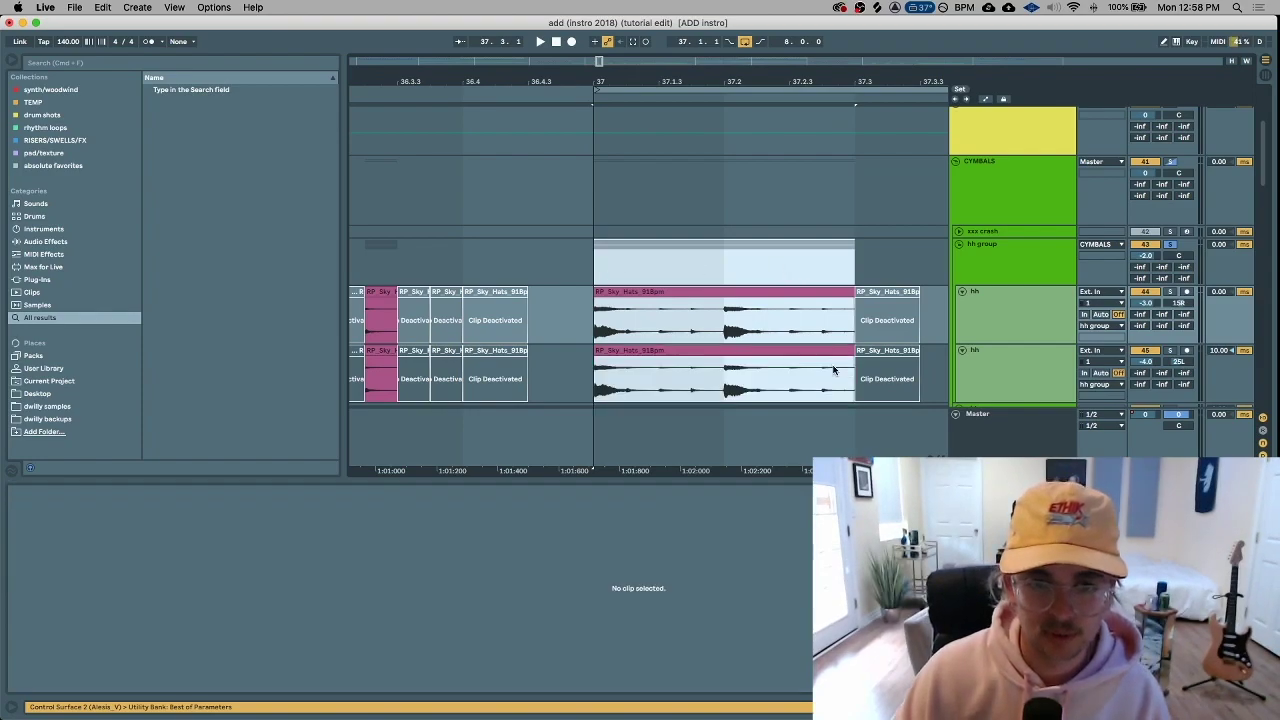
Compare the starts of the two hh tracks' hi-hat clips up close at 37.1.1
{"action": "key", "text": "plus"}
{"action": "key", "text": "plus"}
{"action": "scroll", "coordinate": [743, 310], "scroll_direction": "left", "scroll_amount": 2}
{"action": "left_click", "coordinate": [628, 288]}
{"action": "left_click_drag", "start_coordinate": [696, 279], "coordinate": [714, 292]}
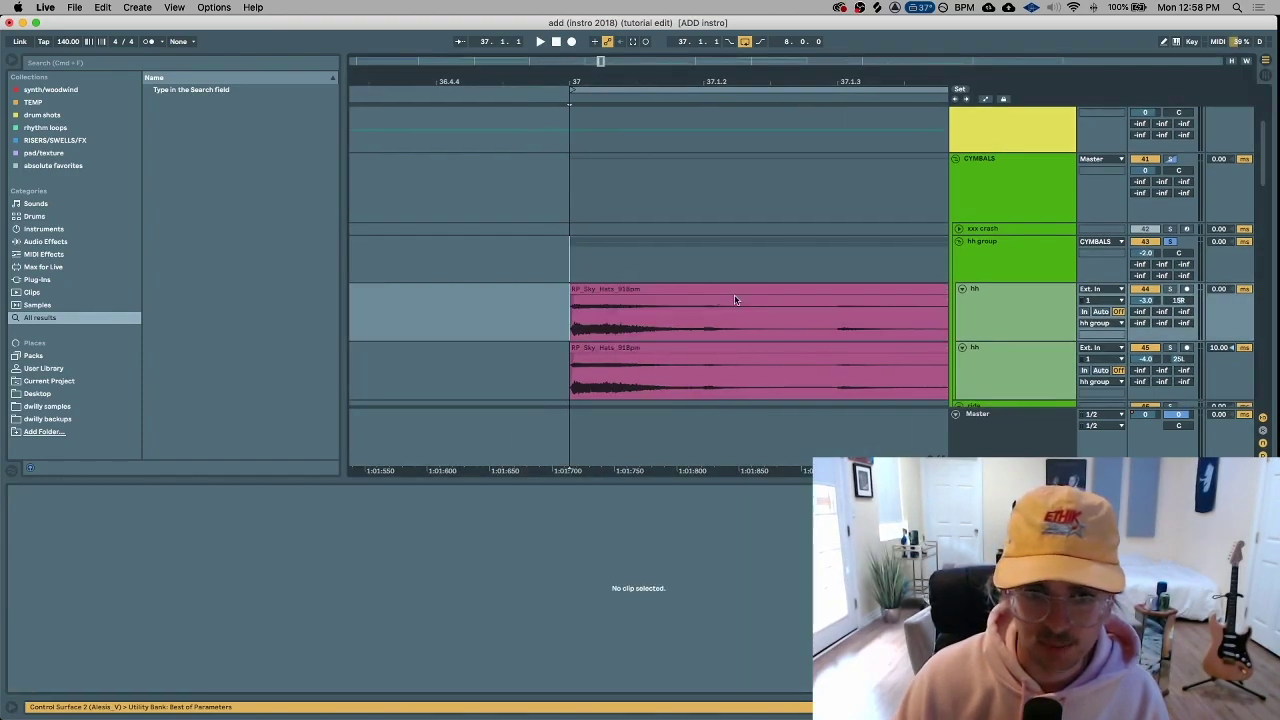
{"action": "scroll", "coordinate": [870, 360], "scroll_direction": "down", "scroll_amount": 1}
{"action": "scroll", "coordinate": [934, 325], "scroll_direction": "right", "scroll_amount": 1}
{"action": "left_click", "coordinate": [659, 327]}
{"action": "left_click", "coordinate": [558, 235]}
Examine the deactivated hi-hat slices around bar 37 and place the insert marker at 37.1.1 on the hh group
{"action": "key", "text": "minus"}
{"action": "key", "text": "minus"}
{"action": "key", "text": "minus"}
{"action": "key", "text": "minus"}
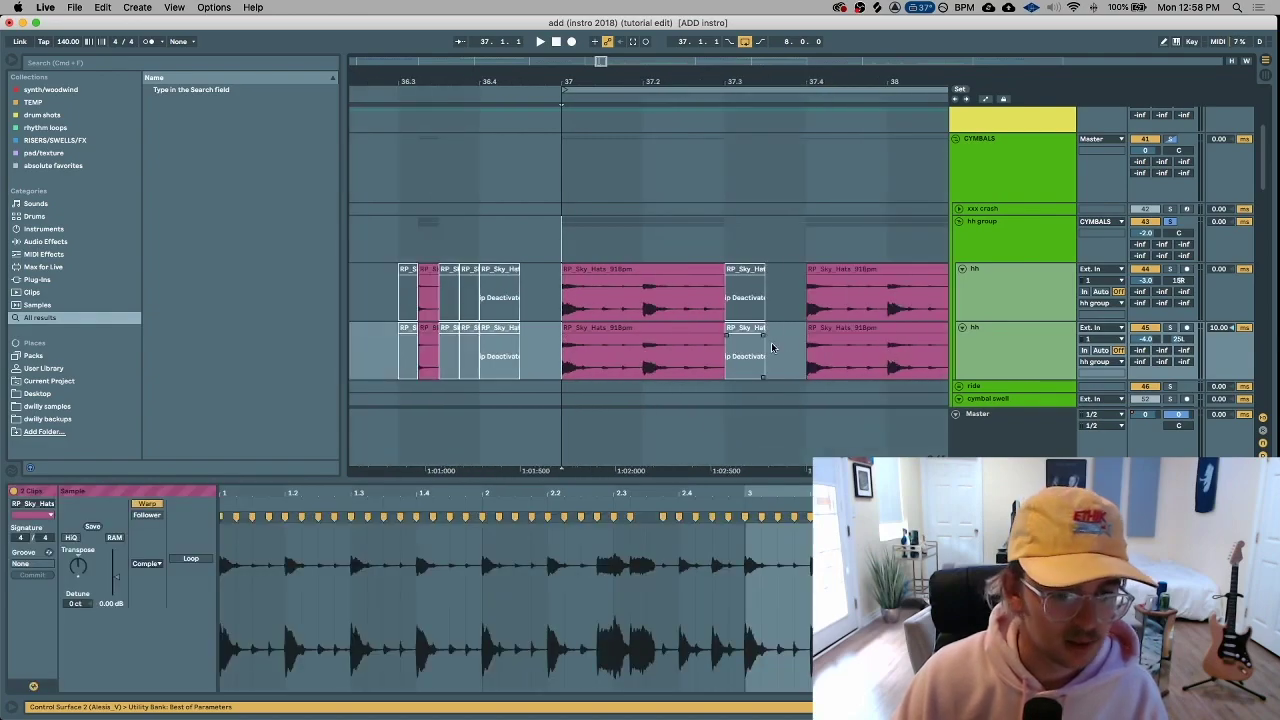
{"action": "key", "text": "minus"}
{"action": "key", "text": "minus"}
{"action": "left_click", "coordinate": [563, 239]}
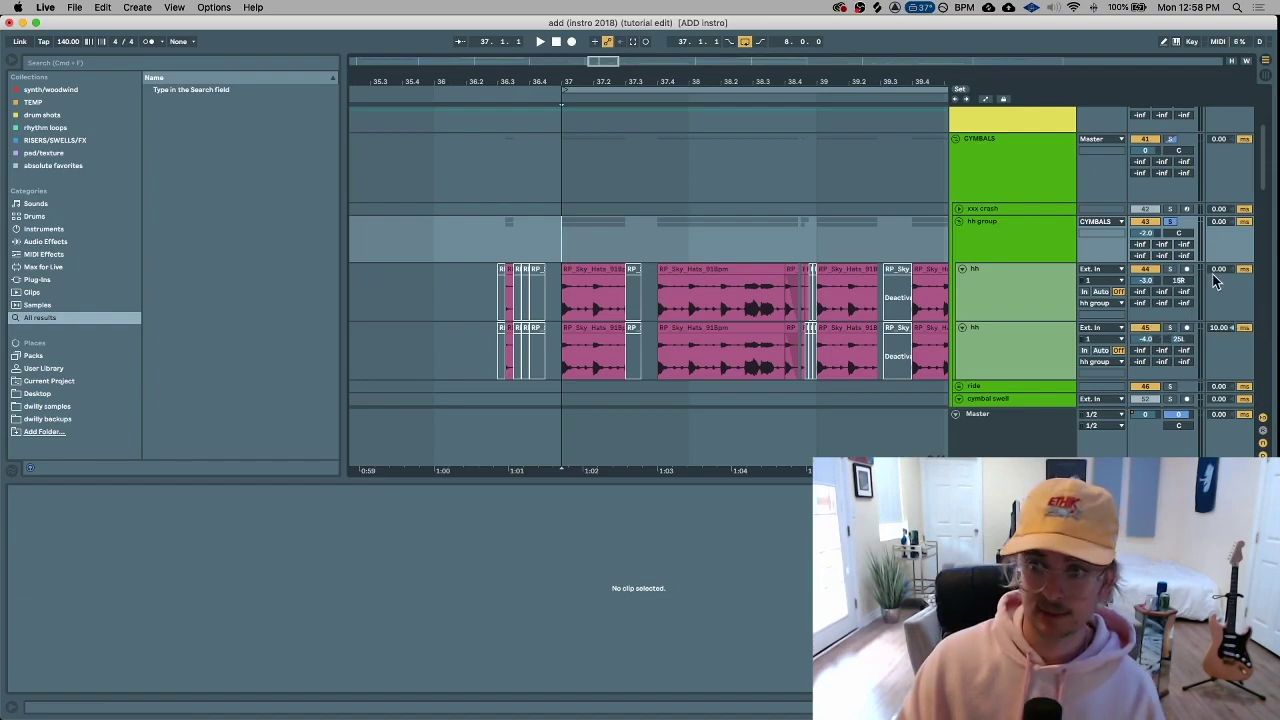
Play the soloed hi-hats from bar 37, highlight the gap from 37.3.1 to 37.4.1, and return the marker to 37.1.1
{"action": "key", "text": "space"}
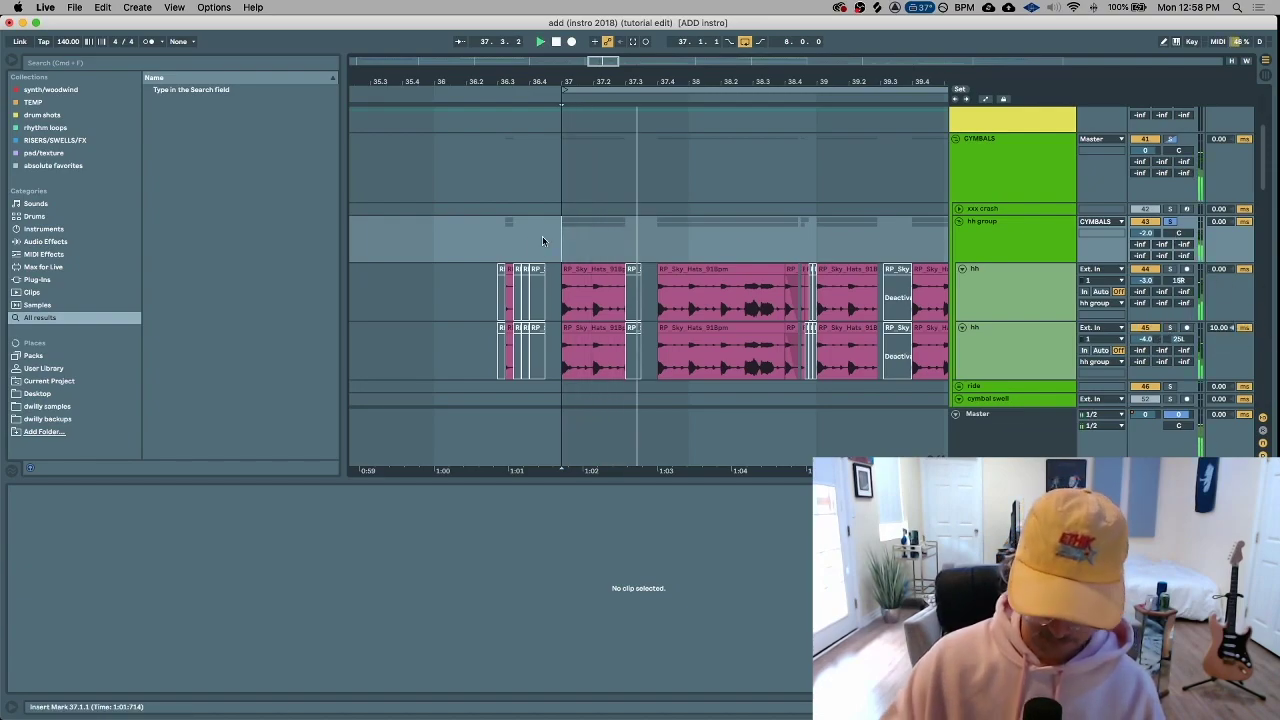
{"action": "key", "text": "minus"}
{"action": "key", "text": "plus"}
{"action": "key", "text": "plus"}
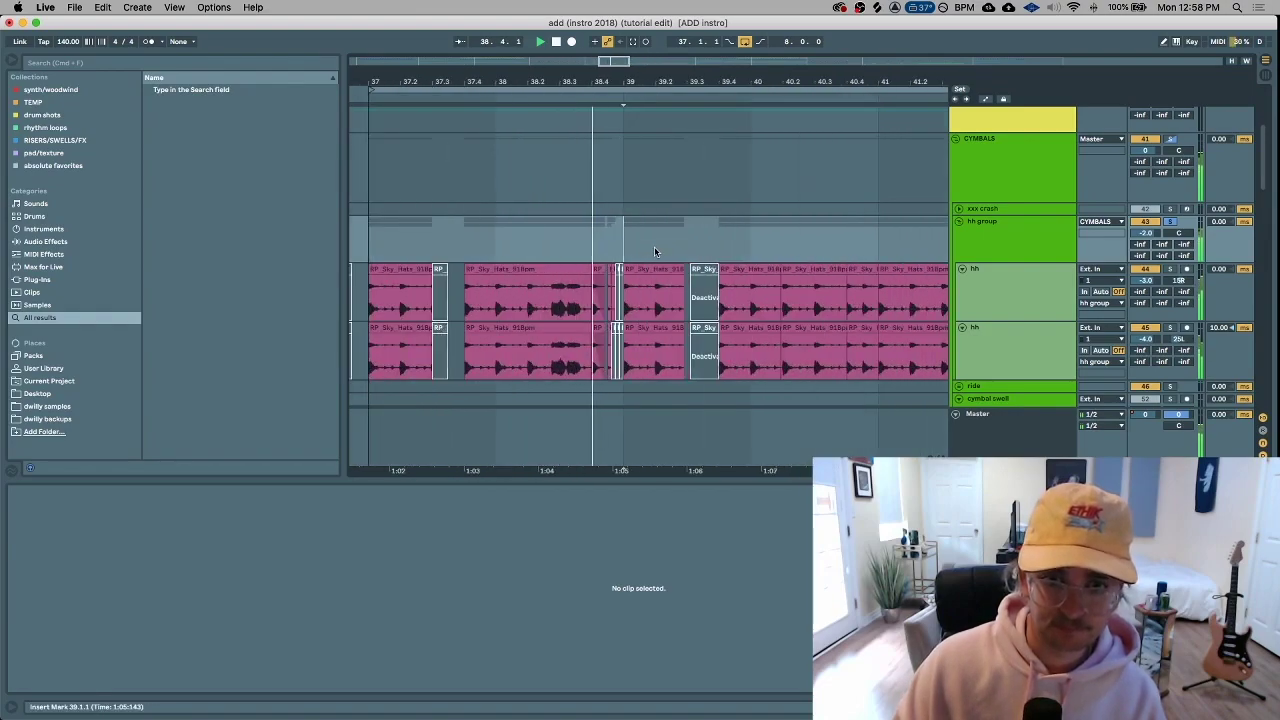
{"action": "key", "text": "space"}
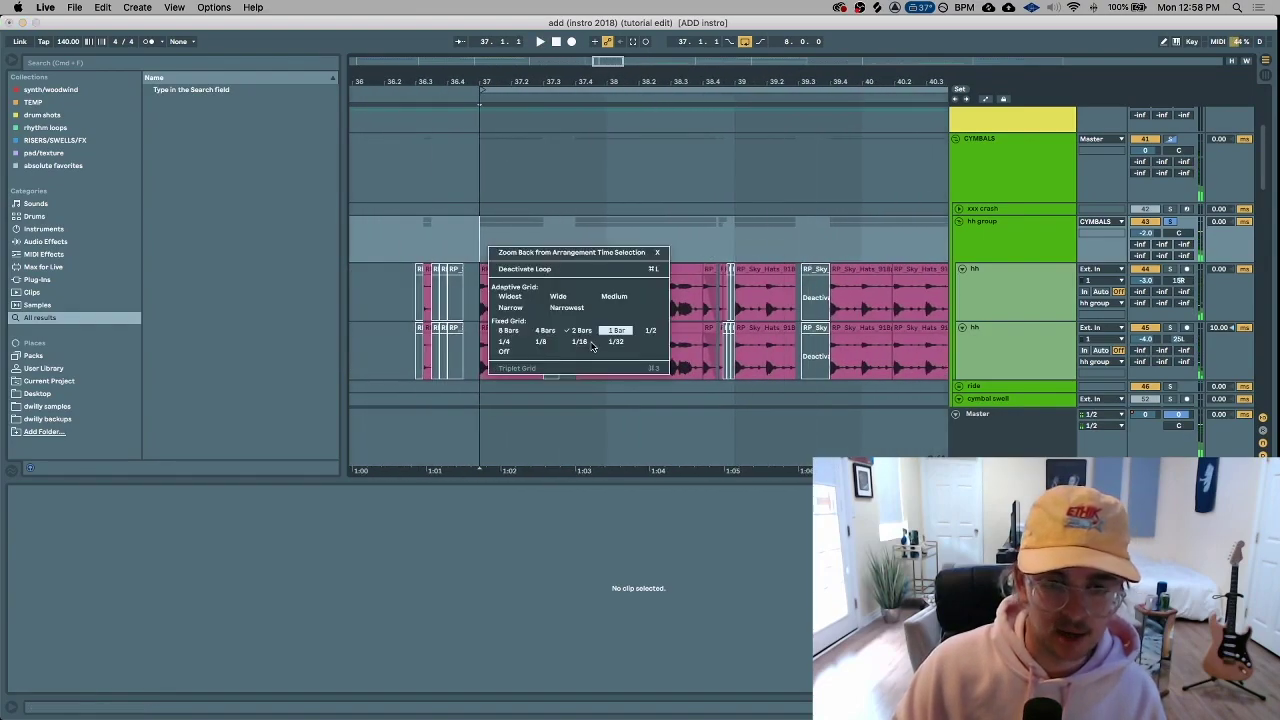
{"action": "left_click_drag", "start_coordinate": [537, 239], "coordinate": [568, 246]}
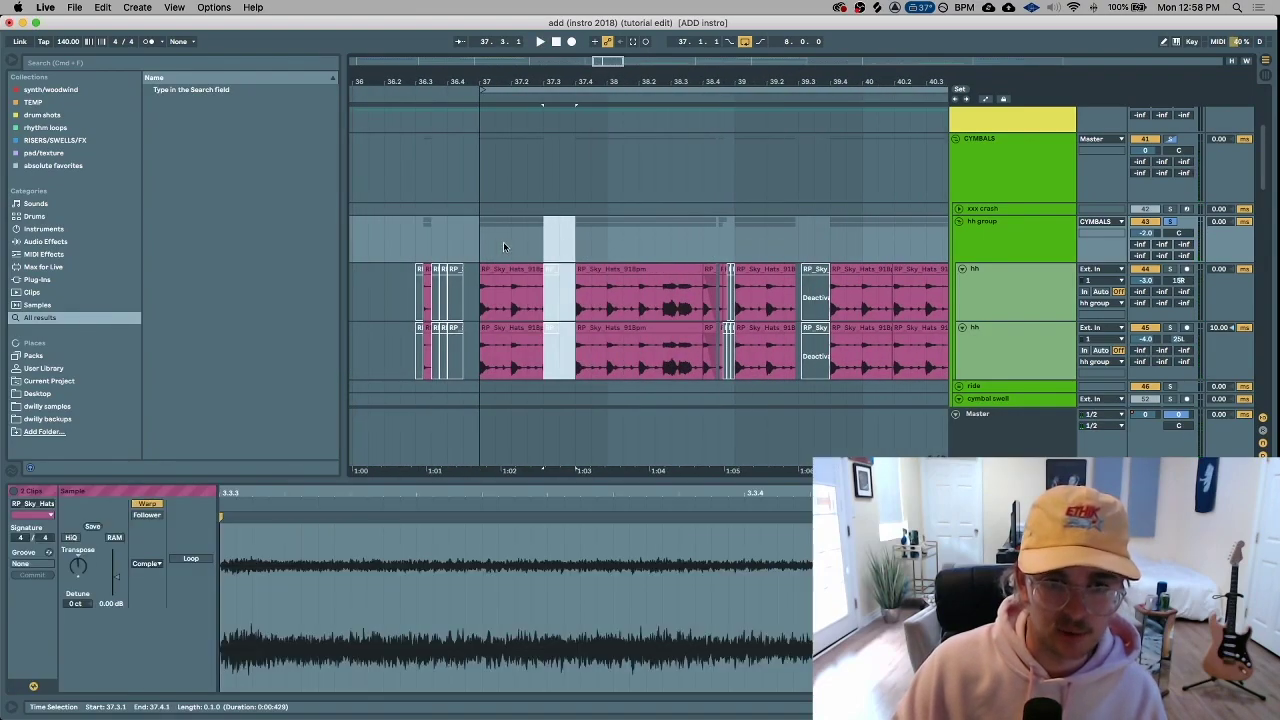
{"action": "left_click", "coordinate": [492, 247]}
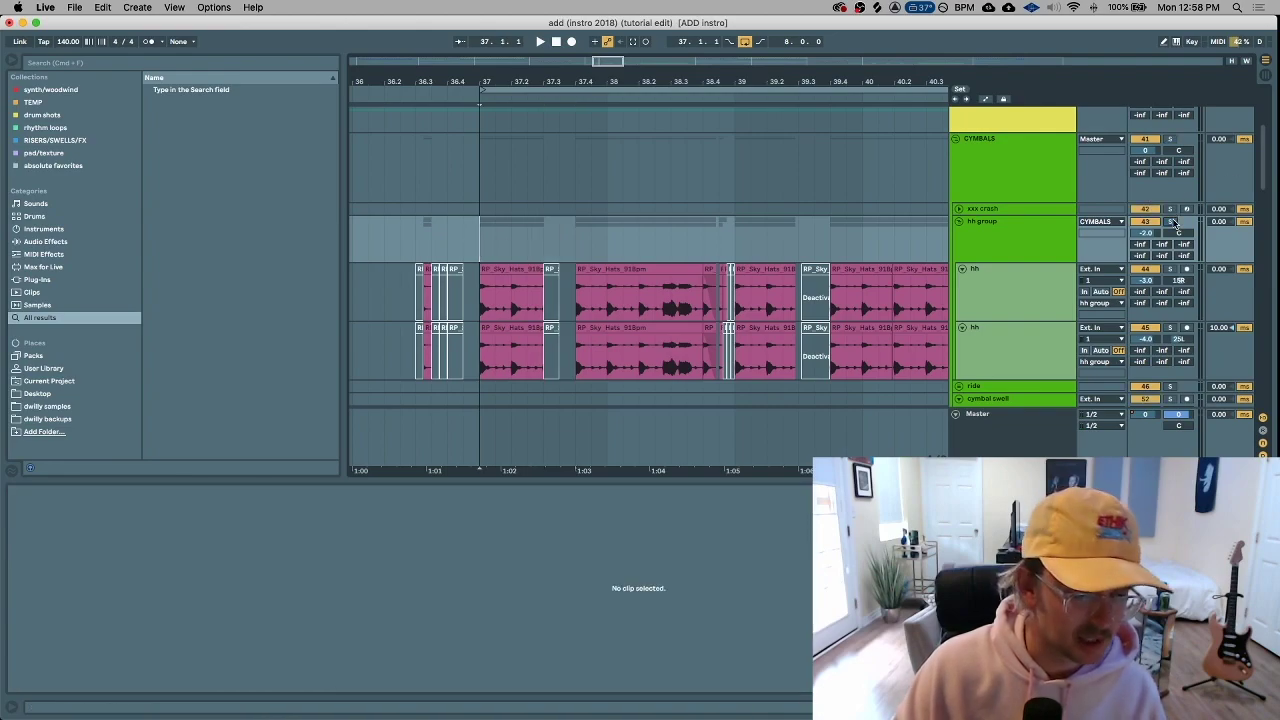
Replay the hi-hats from 37.1.1 and unsolo the hh group during playback to hear them in the full mix
{"action": "key", "text": "space"}
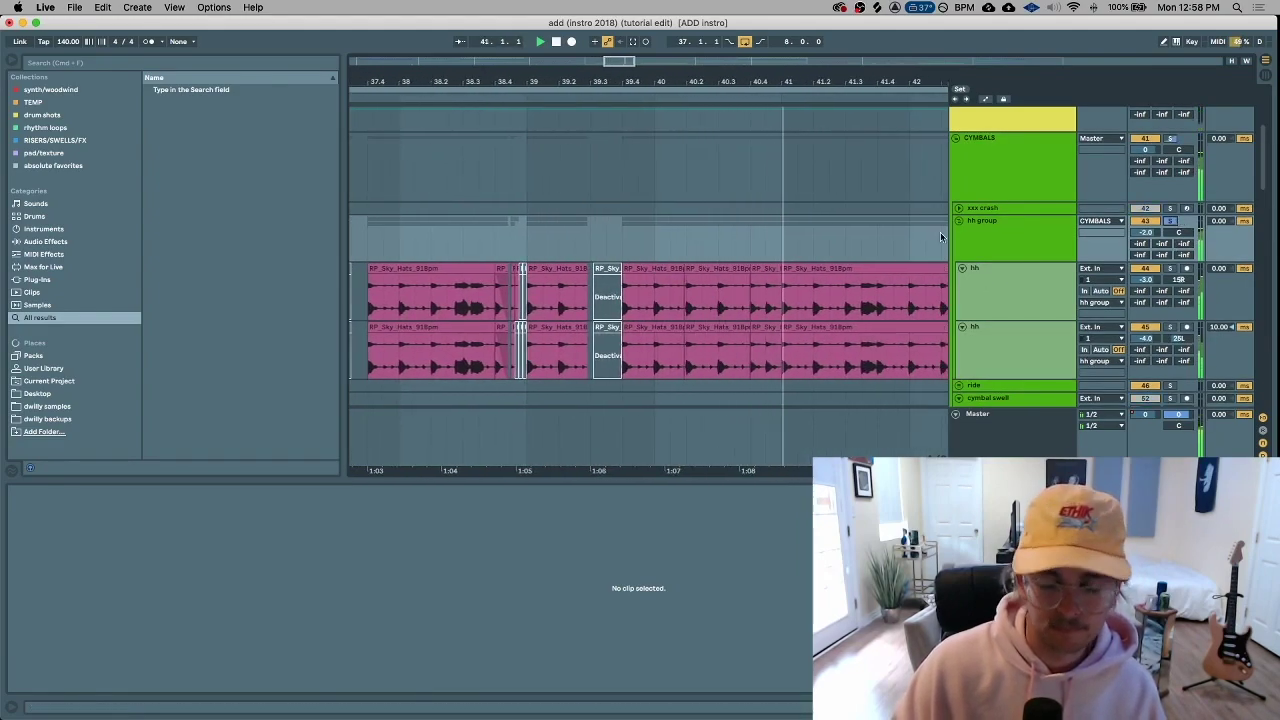
{"action": "left_click", "coordinate": [1171, 218]}
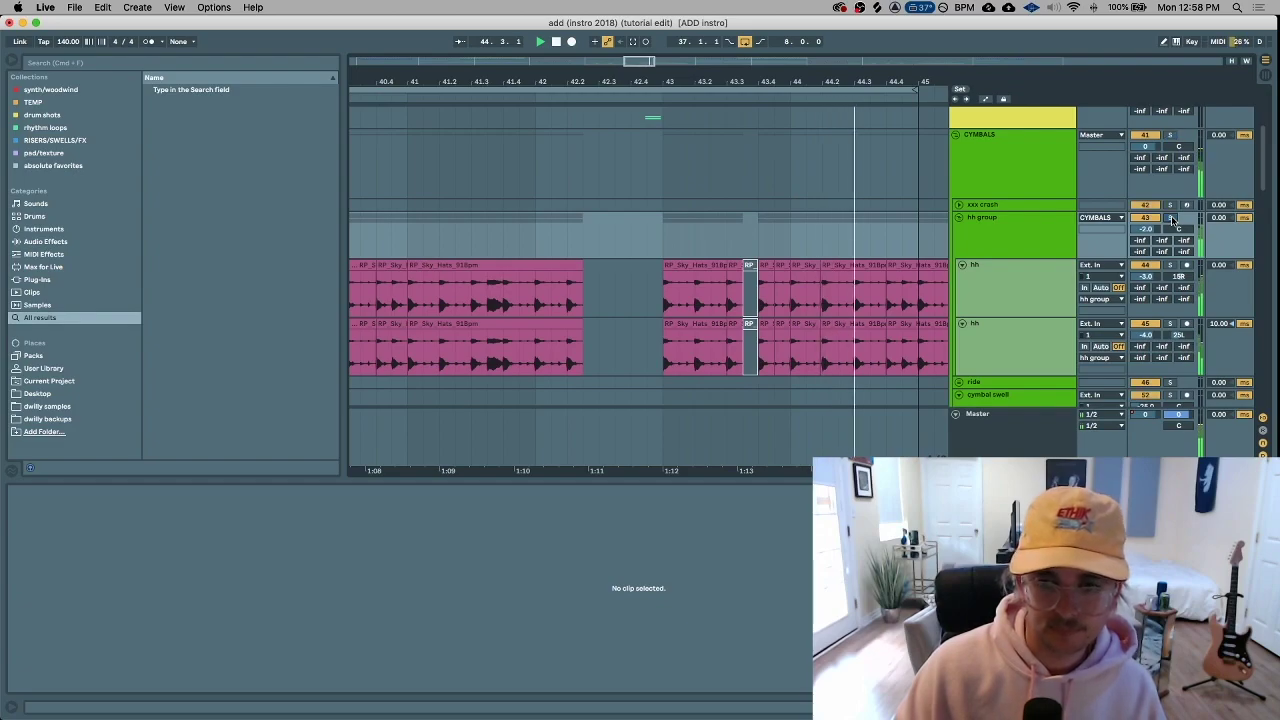
{"action": "scroll", "coordinate": [892, 243], "scroll_direction": "right", "scroll_amount": 1}
{"action": "scroll", "coordinate": [891, 239], "scroll_direction": "right", "scroll_amount": 5}
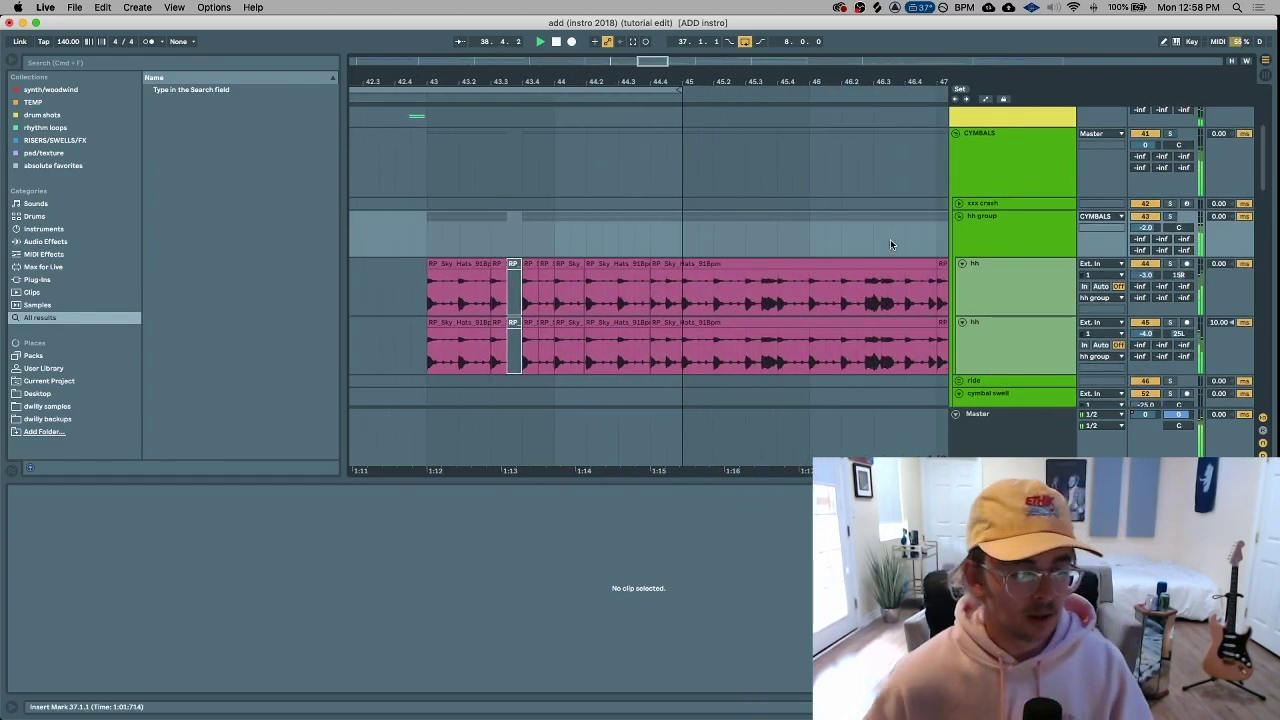
Stop playback and highlight the hi-hat clips in the hh group from 43.1.1 to 43.2.3
{"action": "key", "text": "space"}
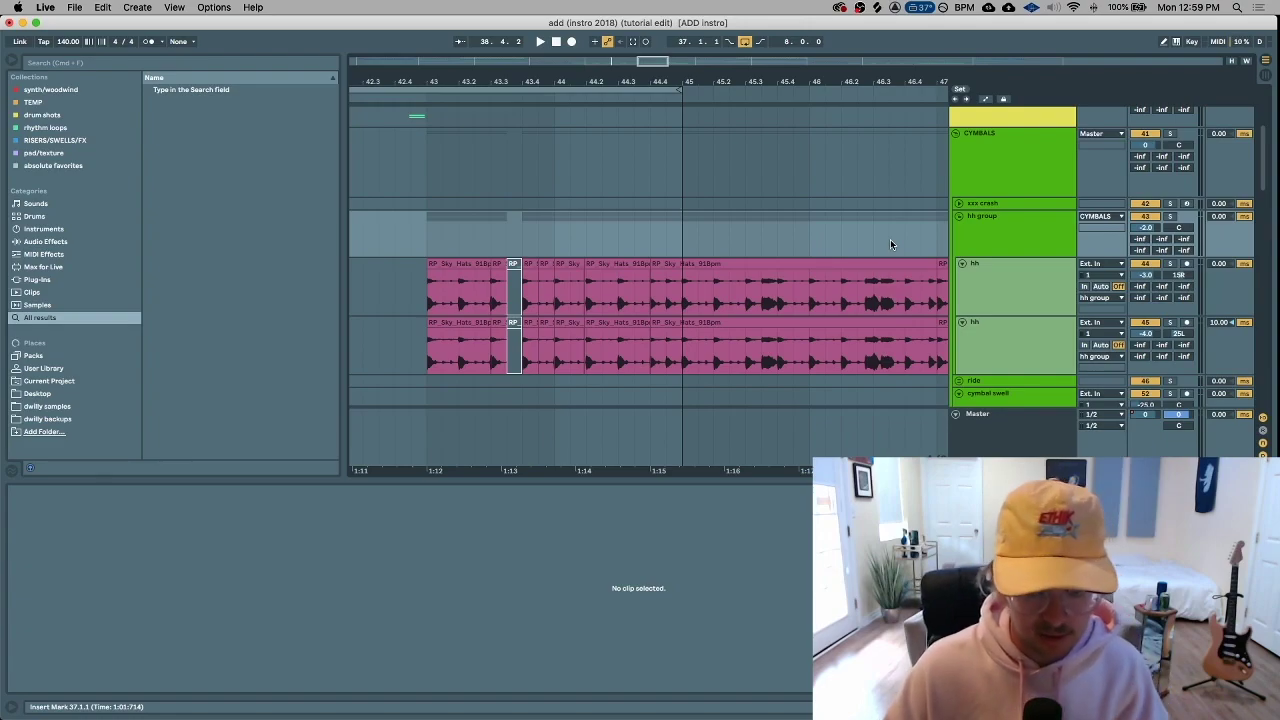
{"action": "left_click", "coordinate": [430, 232]}
{"action": "key", "text": "plus"}
{"action": "key", "text": "plus"}
{"action": "key", "text": "plus"}
{"action": "key", "text": "plus"}
{"action": "key", "text": "plus"}
{"action": "left_click_drag", "start_coordinate": [520, 247], "coordinate": [821, 239]}
{"action": "key", "text": "minus"}
{"action": "key", "text": "minus"}
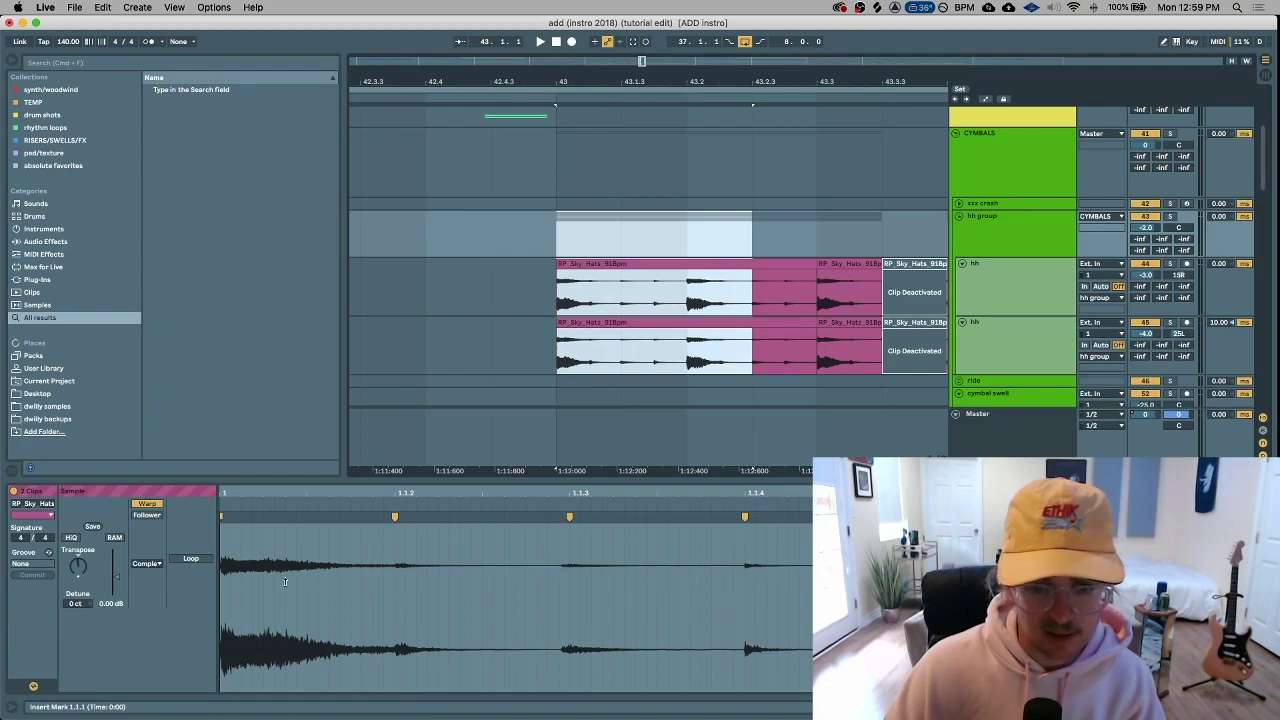
Highlight a stretch of the RP_Sky_Hats sample between its early hits to examine the warped waveform
{"action": "left_click_drag", "start_coordinate": [394, 594], "coordinate": [920, 589]}
{"action": "key", "text": "minus"}
{"action": "key", "text": "minus"}
{"action": "key", "text": "minus"}
{"action": "key", "text": "minus"}
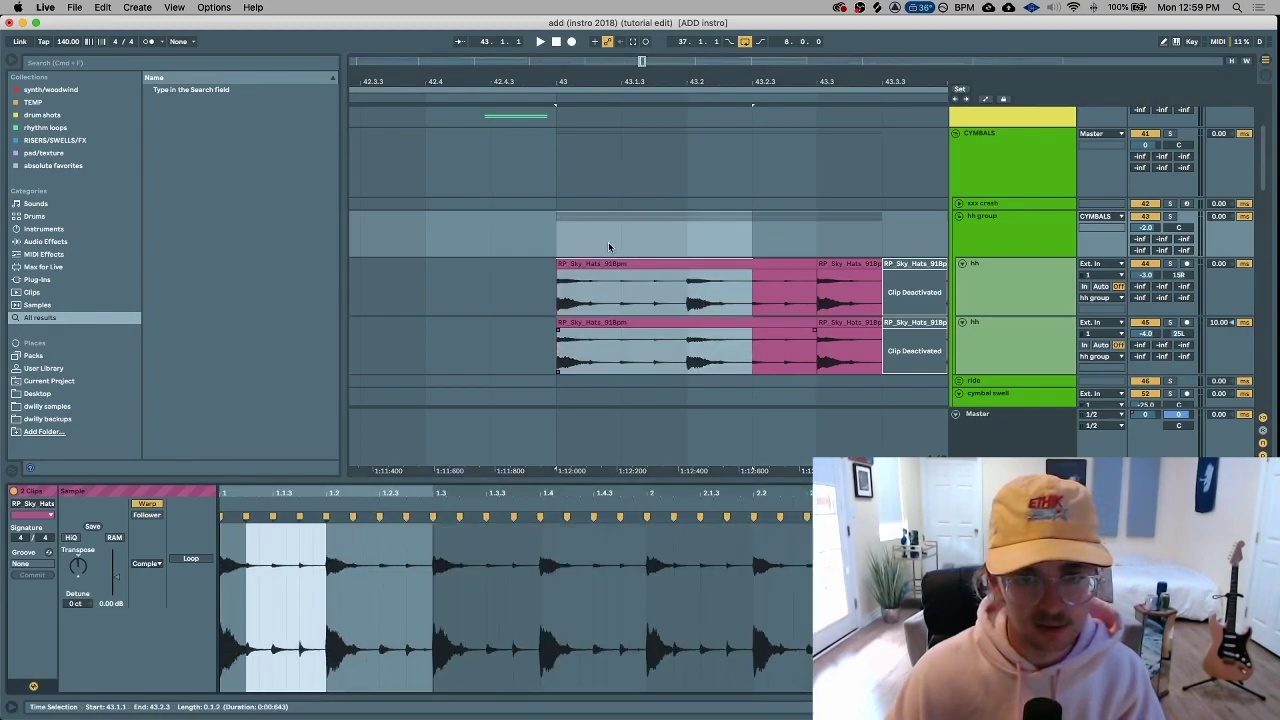
Return to the full drop in the arrangement and place the insert marker at 37.1.3 on the hh group
{"action": "left_click", "coordinate": [612, 248]}
{"action": "key", "text": "minus"}
{"action": "key", "text": "minus"}
{"action": "key", "text": "minus"}
{"action": "key", "text": "minus"}
{"action": "key", "text": "minus"}
{"action": "key", "text": "minus"}
{"action": "key", "text": "minus"}
{"action": "scroll", "coordinate": [628, 244], "scroll_direction": "left", "scroll_amount": 3}
{"action": "left_click", "coordinate": [630, 243]}
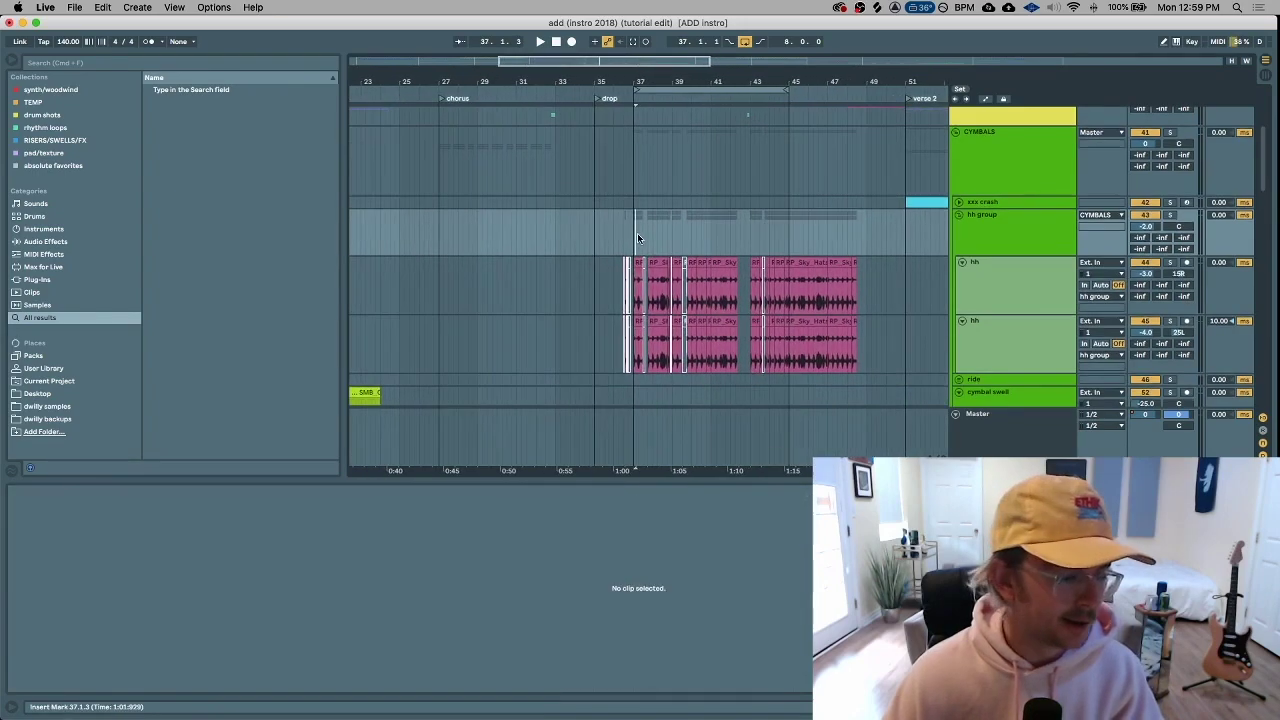
Collapse the hh group and the CYMBALS group, and bring the DRUMS group's percussion tracks into view
{"action": "left_click", "coordinate": [960, 215]}
{"action": "scroll", "coordinate": [962, 223], "scroll_direction": "up", "scroll_amount": 4}
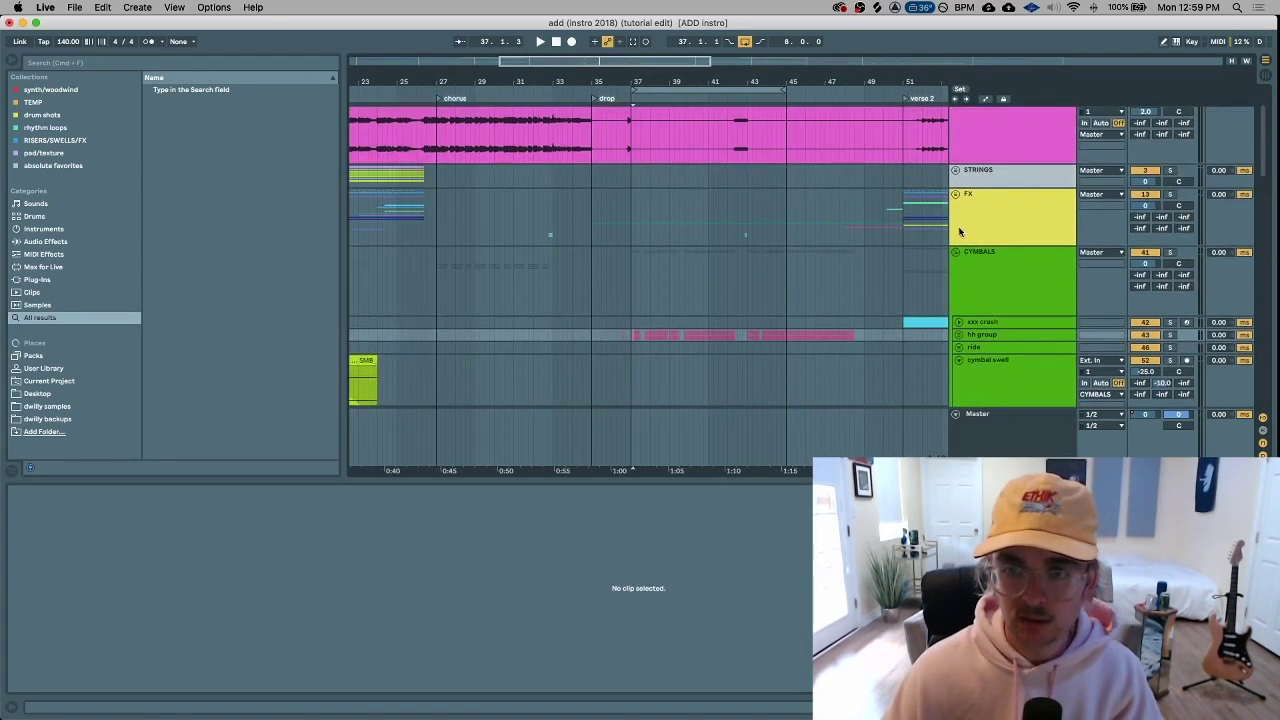
{"action": "left_click", "coordinate": [957, 251]}
{"action": "scroll", "coordinate": [965, 260], "scroll_direction": "down", "scroll_amount": 3}
{"action": "scroll", "coordinate": [964, 260], "scroll_direction": "down", "scroll_amount": 10}
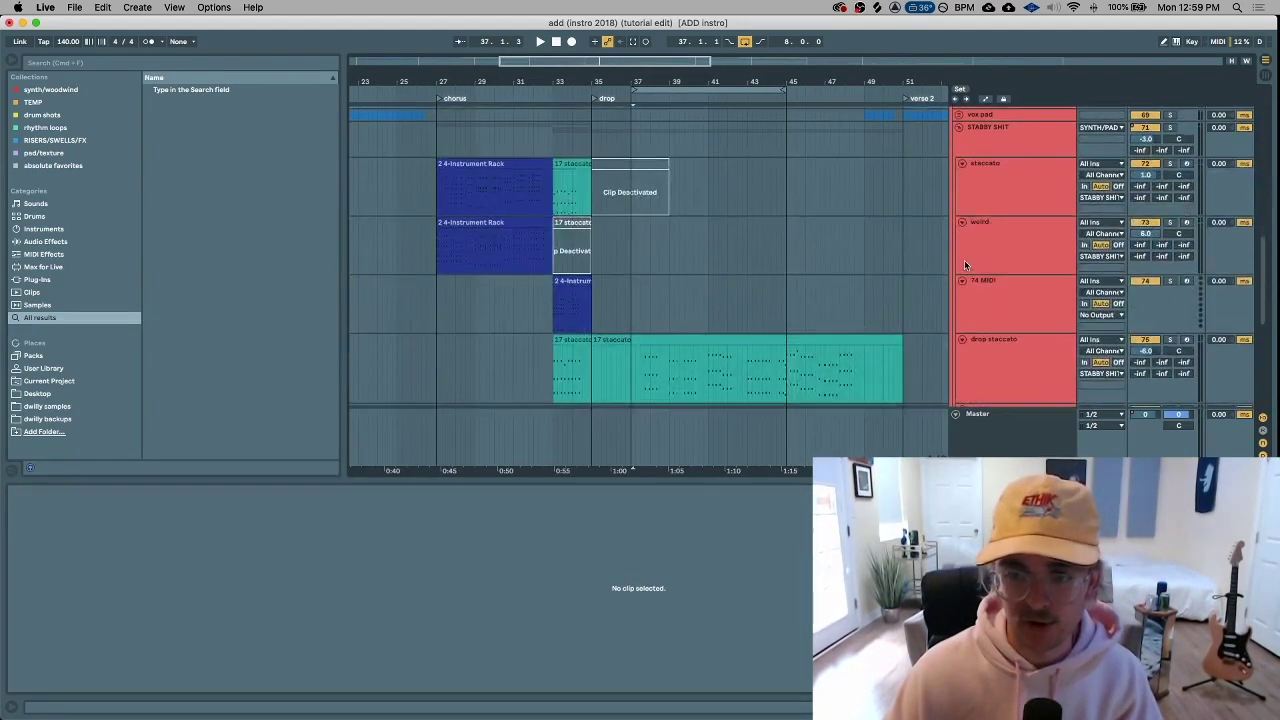
{"action": "scroll", "coordinate": [972, 277], "scroll_direction": "up", "scroll_amount": 1}
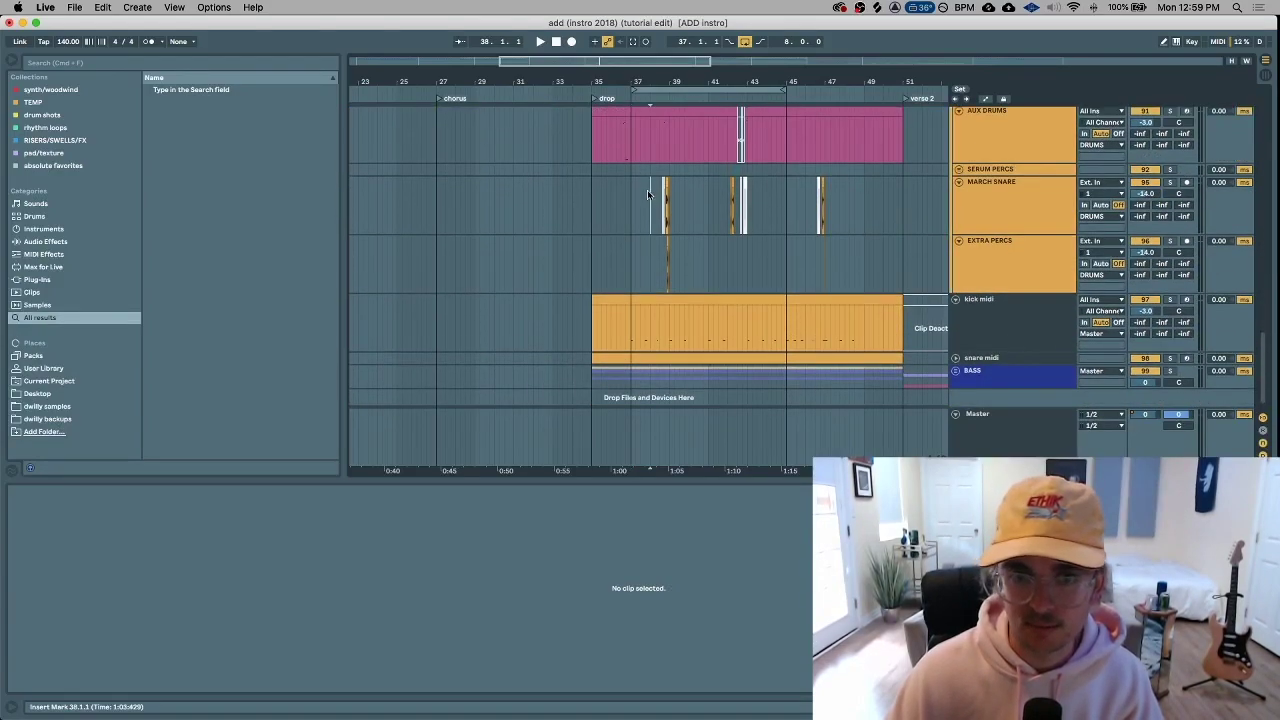
Play the drop from bar 37 and select the MARCH SNARE track
{"action": "scroll", "coordinate": [651, 214], "scroll_direction": "up", "scroll_amount": 5}
{"action": "left_click", "coordinate": [604, 213]}
{"action": "key", "text": "space"}
{"action": "left_click", "coordinate": [1017, 184]}
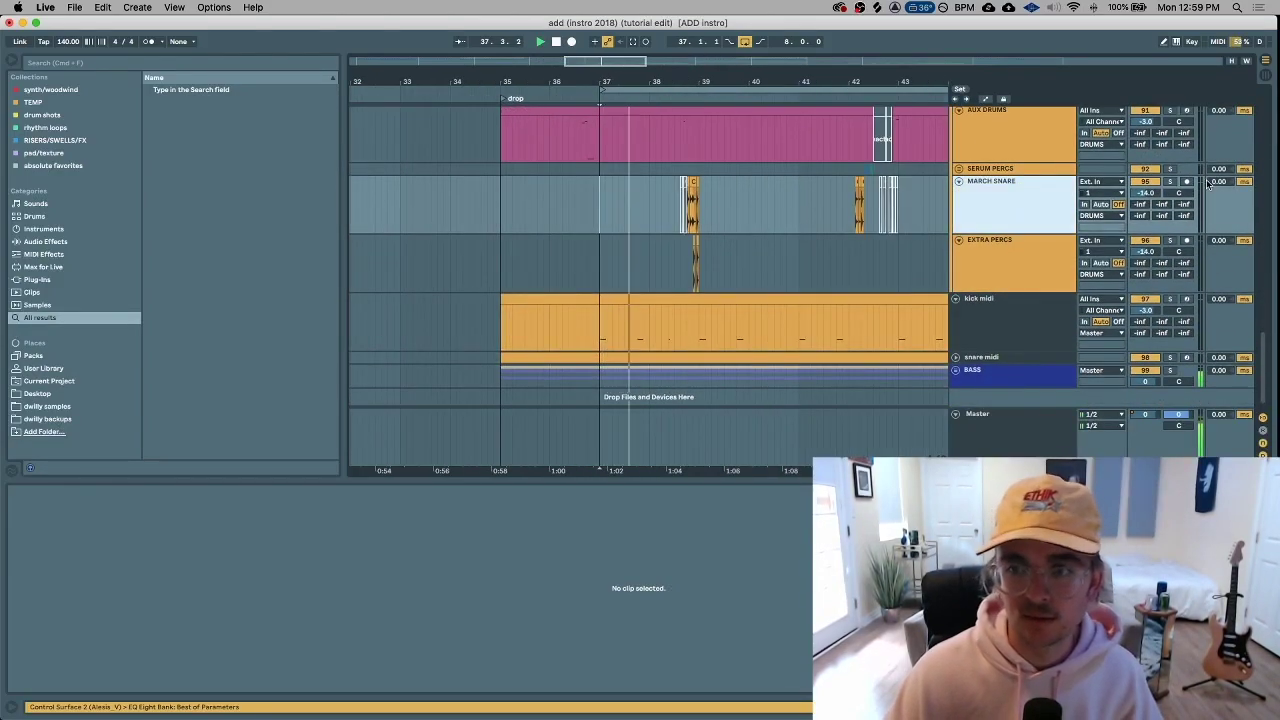
Solo MARCH SNARE and EXTRA PERCS together and listen to the fill with the marker at 38.3.1
{"action": "left_click", "coordinate": [1171, 182]}
{"action": "left_click", "coordinate": [1170, 240], "text": "super"}
{"action": "left_click", "coordinate": [680, 214]}
{"action": "scroll", "coordinate": [700, 212], "scroll_direction": "up", "scroll_amount": 8}
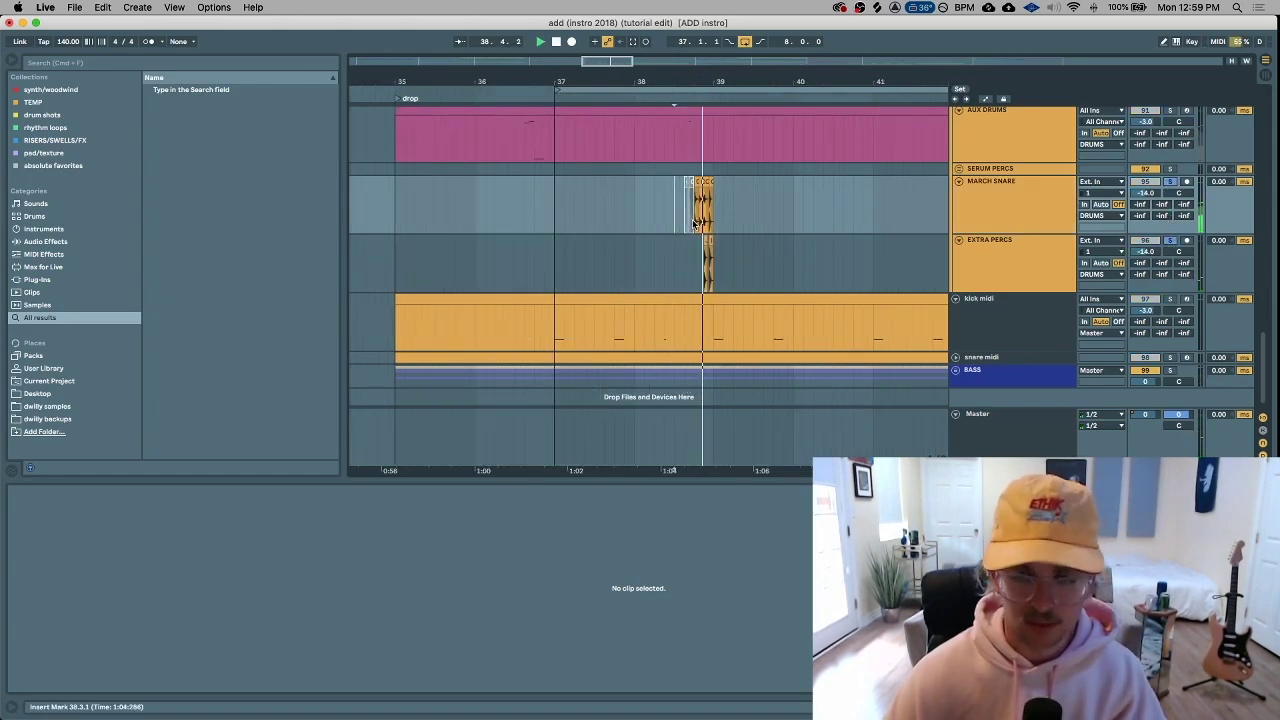
{"action": "scroll", "coordinate": [724, 212], "scroll_direction": "down", "scroll_amount": 5}
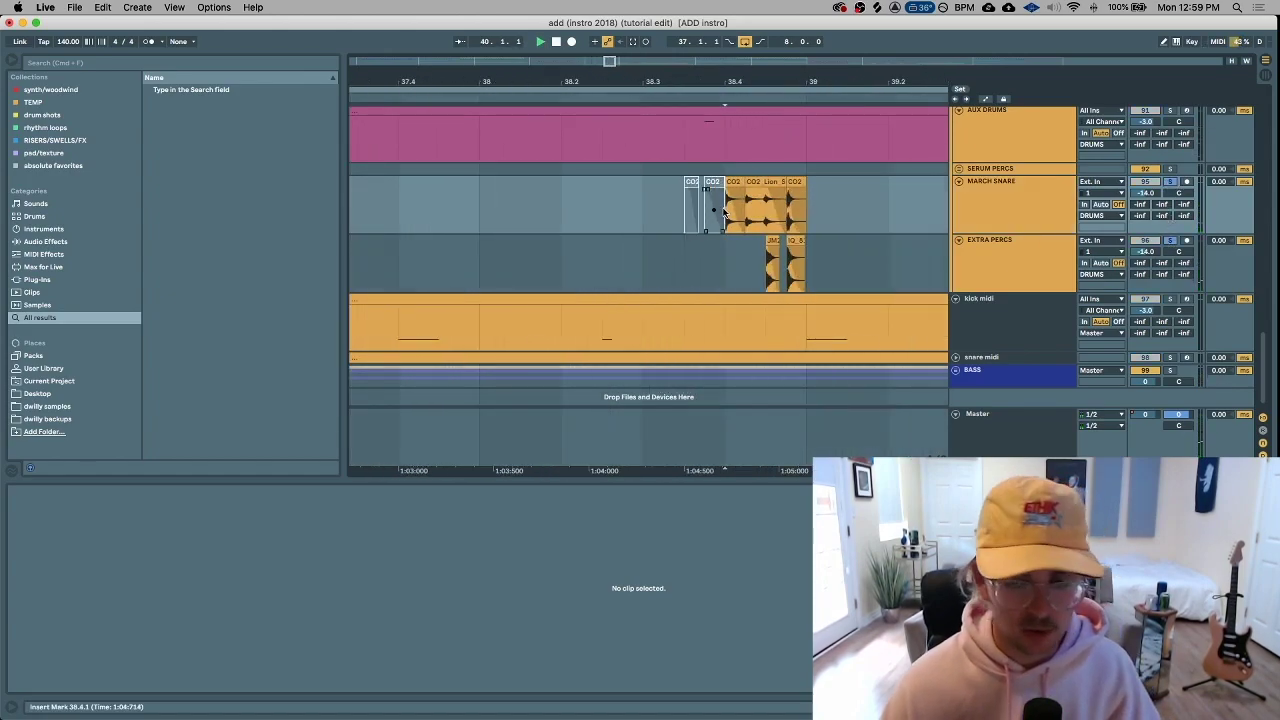
Inspect the sliced CO2_Lion_Snare_Roll clip at 38.4.1 on MARCH SNARE and its sample settings
{"action": "left_click", "coordinate": [729, 214]}
{"action": "scroll", "coordinate": [729, 214], "scroll_direction": "up", "scroll_amount": 5}
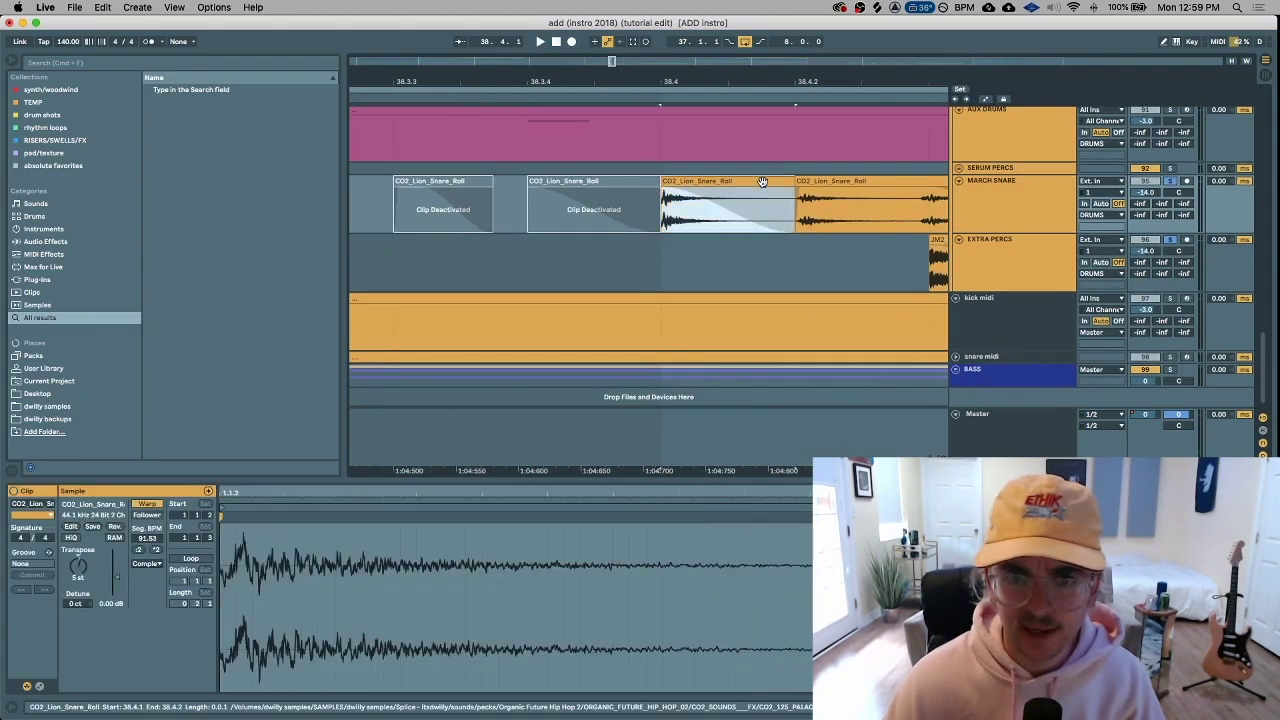
{"action": "scroll", "coordinate": [762, 181], "scroll_direction": "right", "scroll_amount": 3}
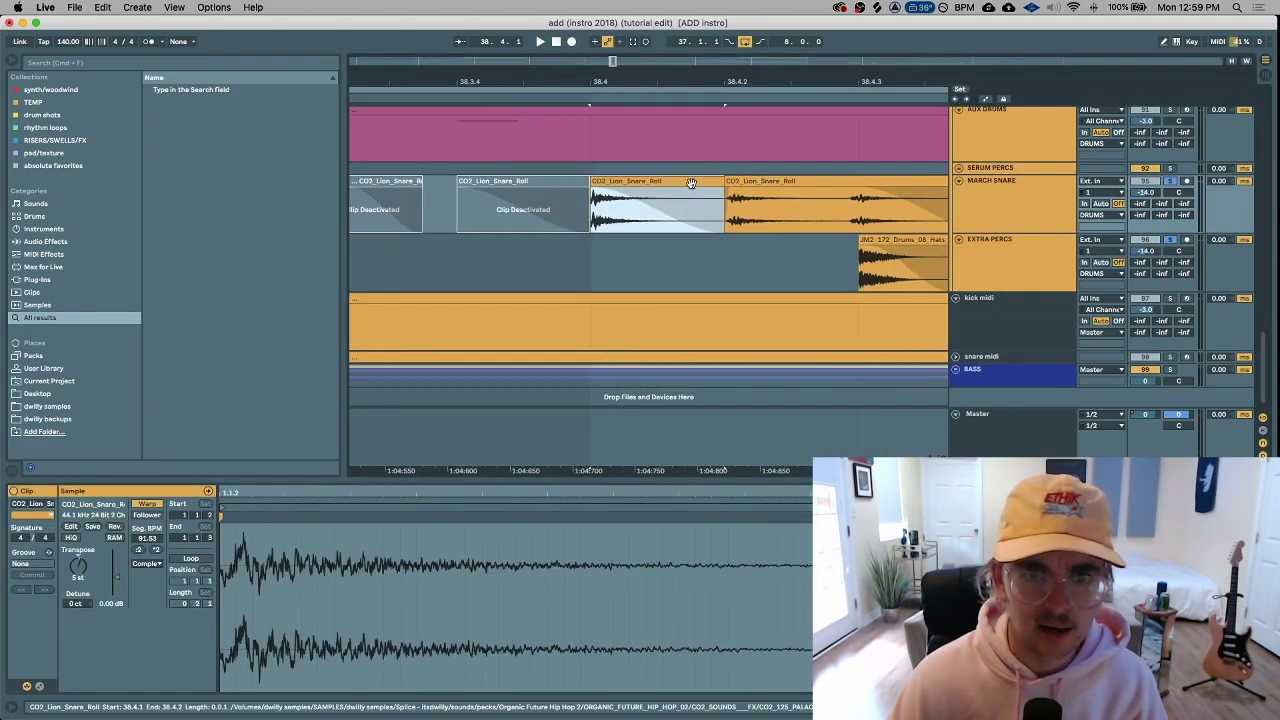
{"action": "key", "text": "minus"}
{"action": "key", "text": "minus"}
Compare the neighbouring snare roll slices on MARCH SNARE and place the insert marker at 38.4.2
{"action": "left_click", "coordinate": [740, 180]}
{"action": "left_click", "coordinate": [670, 180]}
{"action": "key", "text": "plus"}
{"action": "key", "text": "minus"}
{"action": "left_click", "coordinate": [700, 215]}
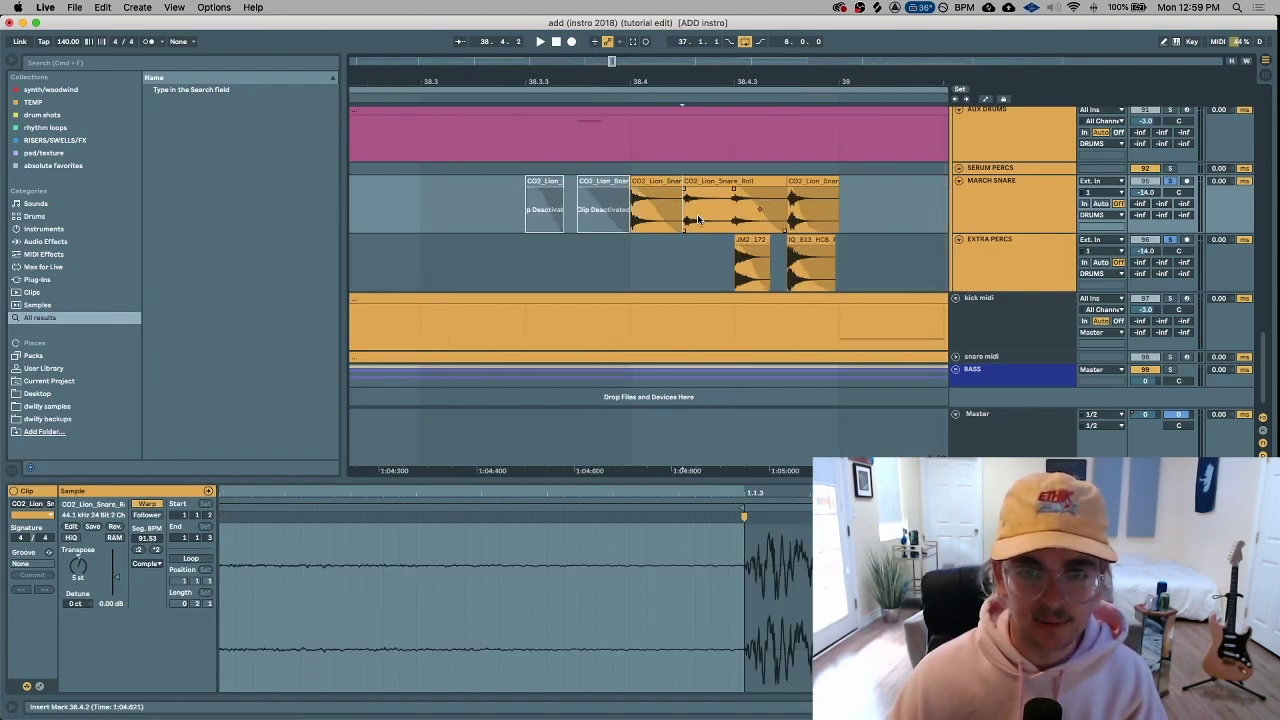
{"action": "key", "text": "plus"}
{"action": "left_click_drag", "start_coordinate": [618, 213], "coordinate": [651, 231]}
{"action": "key", "text": "minus"}
{"action": "key", "text": "minus"}
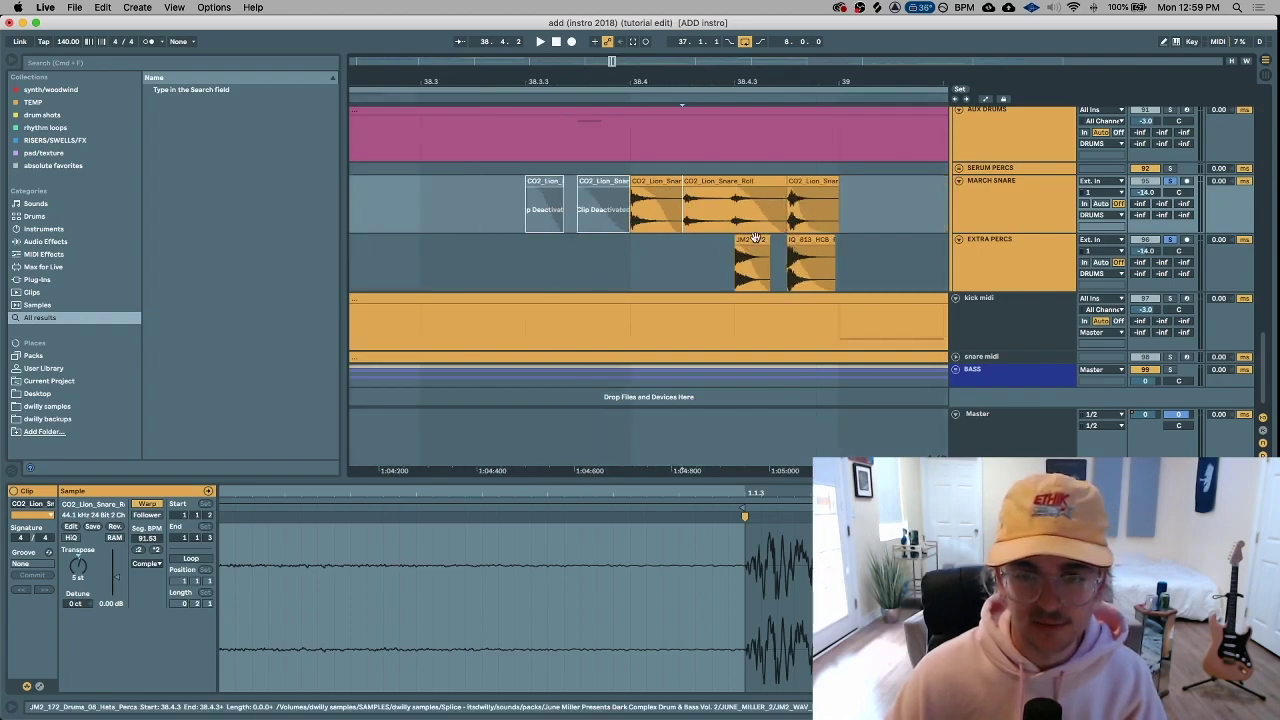
Inspect the JM2_172 hats and IQ_813 perc loop clips on EXTRA PERCS up close, and restore the previous zoom
{"action": "left_click", "coordinate": [762, 240]}
{"action": "key", "text": "plus"}
{"action": "key", "text": "plus"}
{"action": "key", "text": "plus"}
{"action": "right_click", "coordinate": [828, 281]}
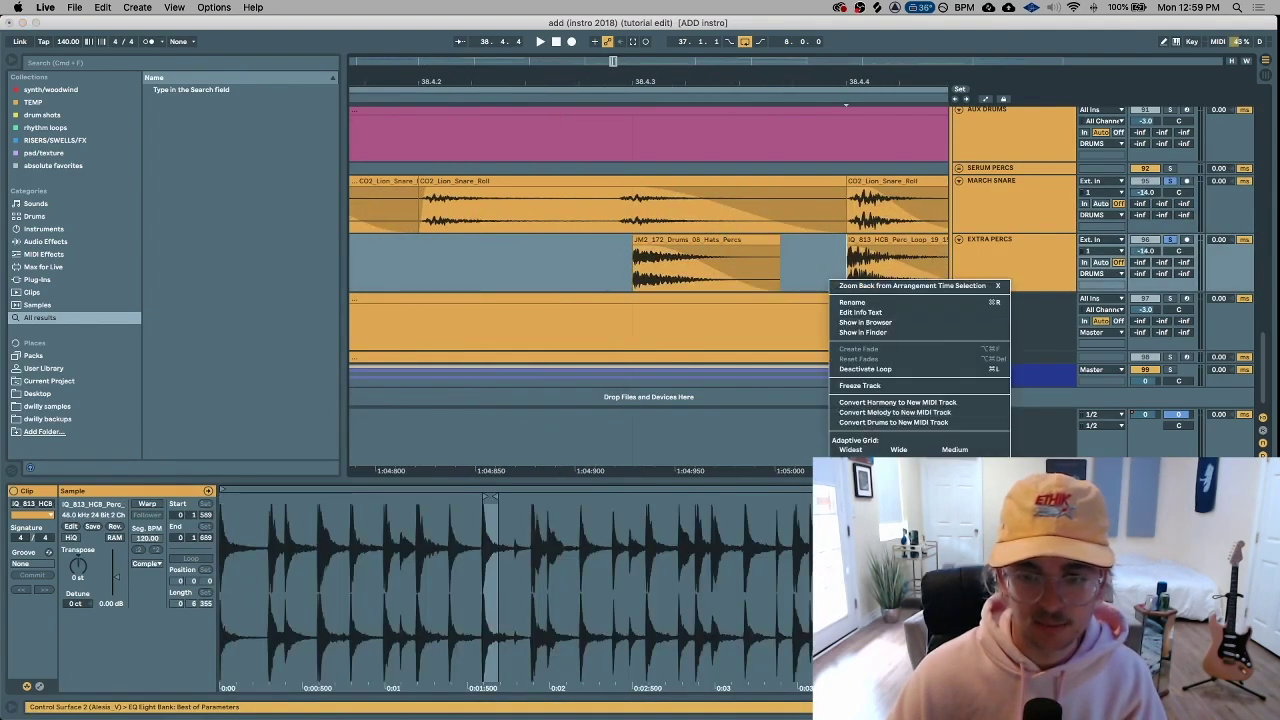
{"action": "left_click", "coordinate": [860, 286]}
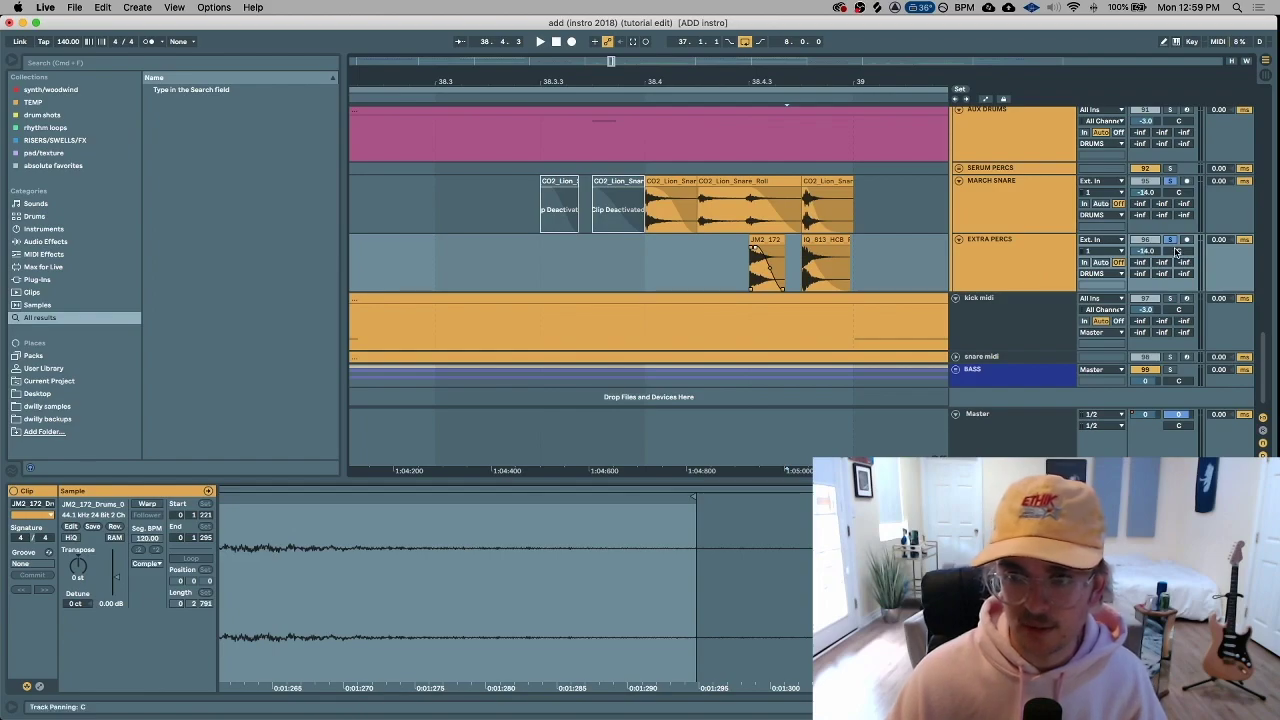
Play EXTRA PERCS from just after 38.4.2, and examine the IQ_813 perc loop clip at 38.4.4
{"action": "left_click", "coordinate": [715, 266]}
{"action": "key", "text": "space"}
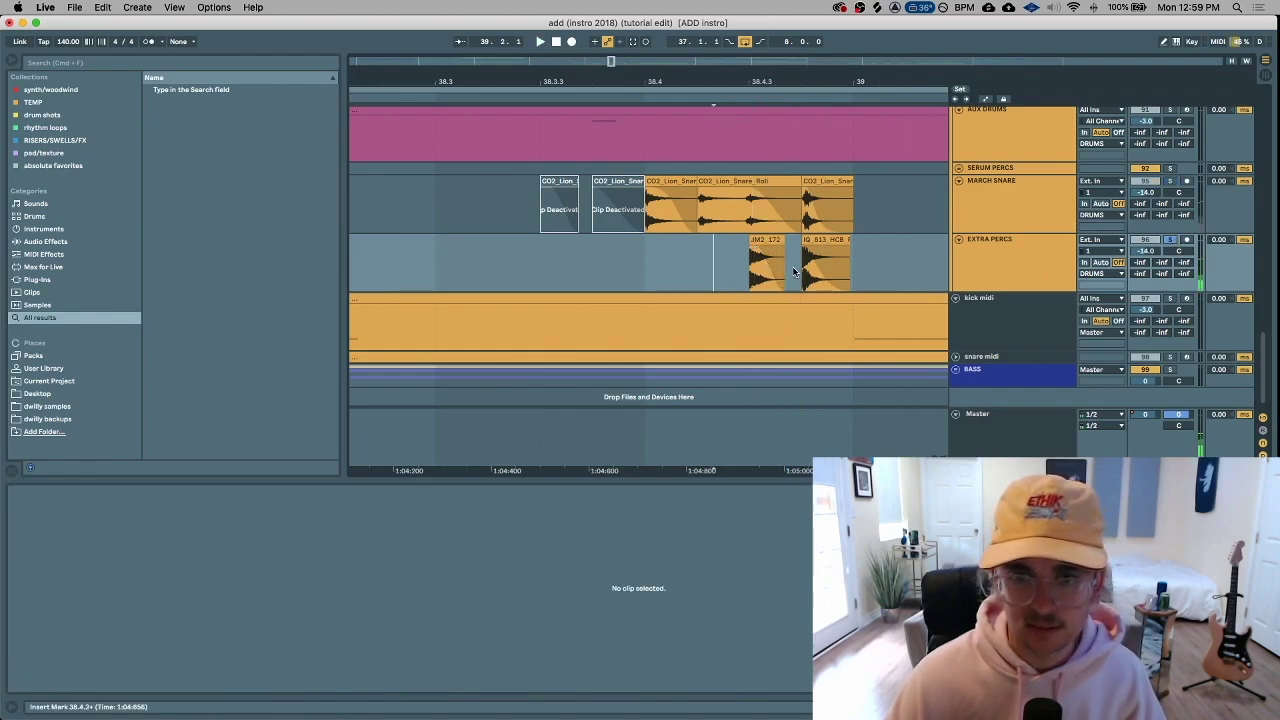
{"action": "key", "text": "space"}
{"action": "left_click", "coordinate": [804, 260]}
{"action": "scroll", "coordinate": [811, 257], "scroll_direction": "up", "scroll_amount": 5}
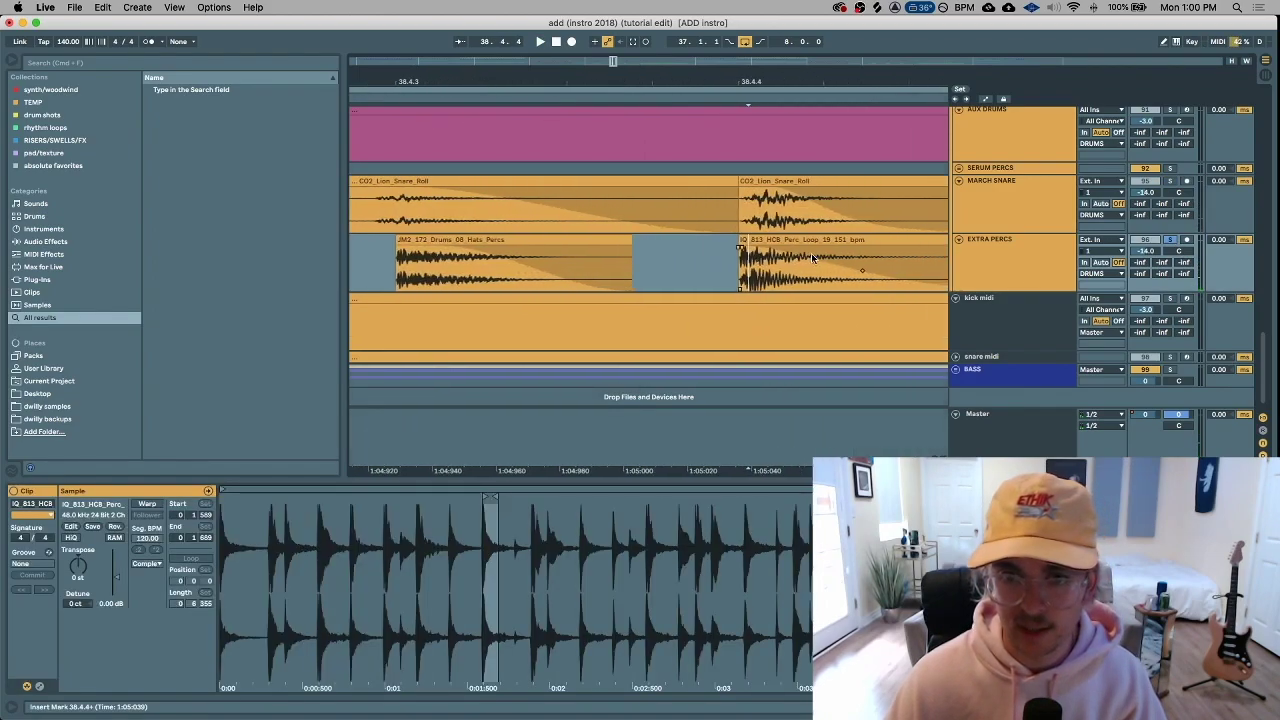
{"action": "scroll", "coordinate": [811, 253], "scroll_direction": "down", "scroll_amount": 5}
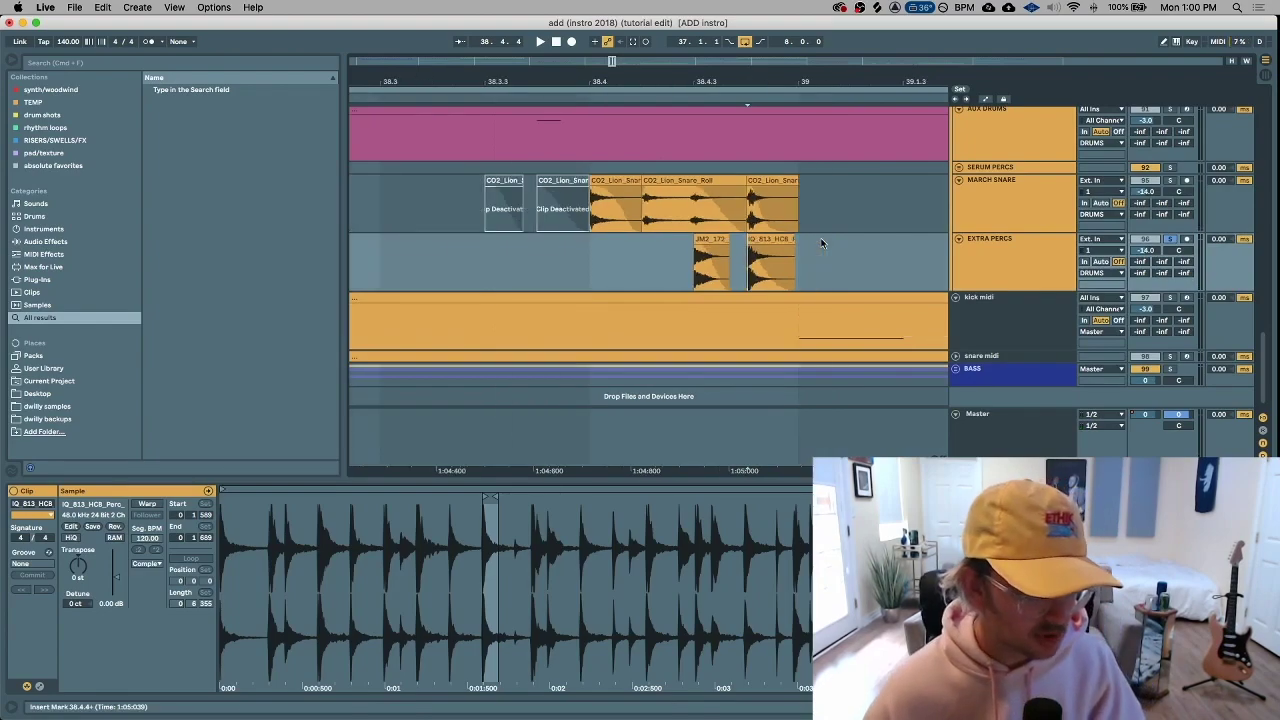
Compare the EQ Eight and Saturator settings in the EXTRA PERCS and MARCH SNARE effect chains
{"action": "left_click", "coordinate": [586, 256]}
{"action": "left_click", "coordinate": [710, 241]}
{"action": "left_click", "coordinate": [550, 254]}
{"action": "key", "text": "minus"}
{"action": "key", "text": "minus"}
{"action": "double_click", "coordinate": [1010, 258]}
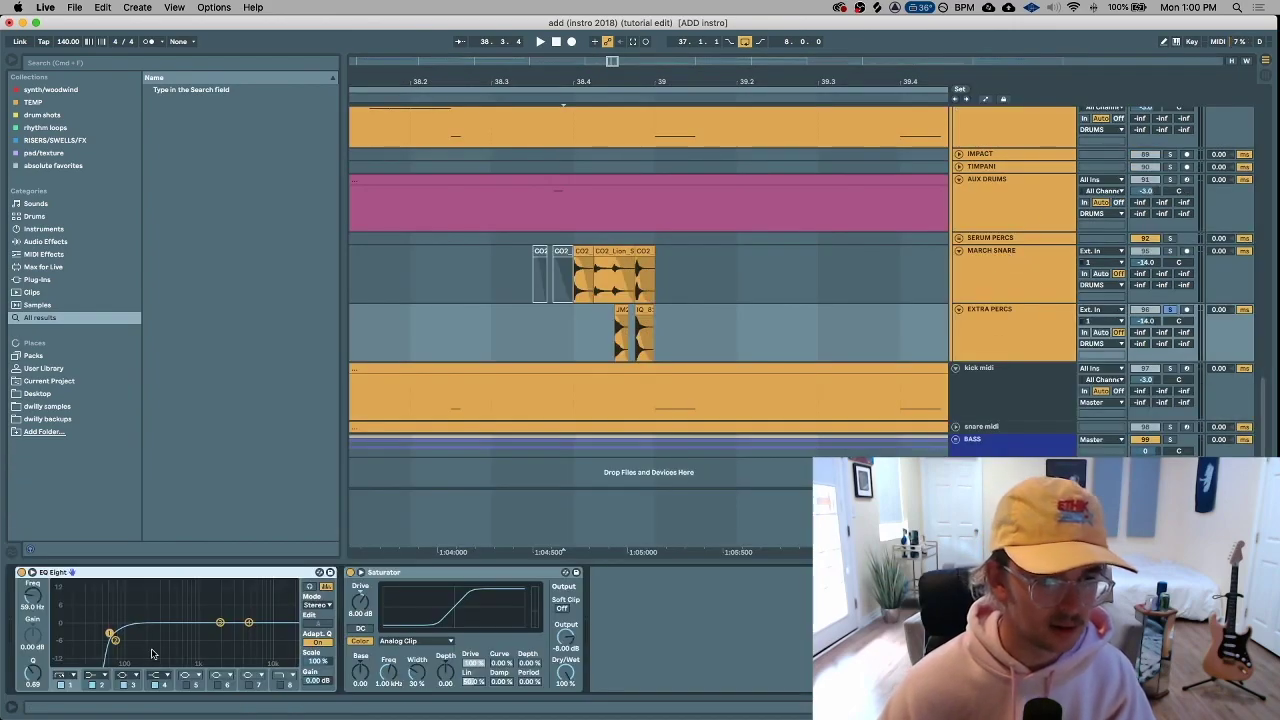
{"action": "left_click", "coordinate": [565, 277]}
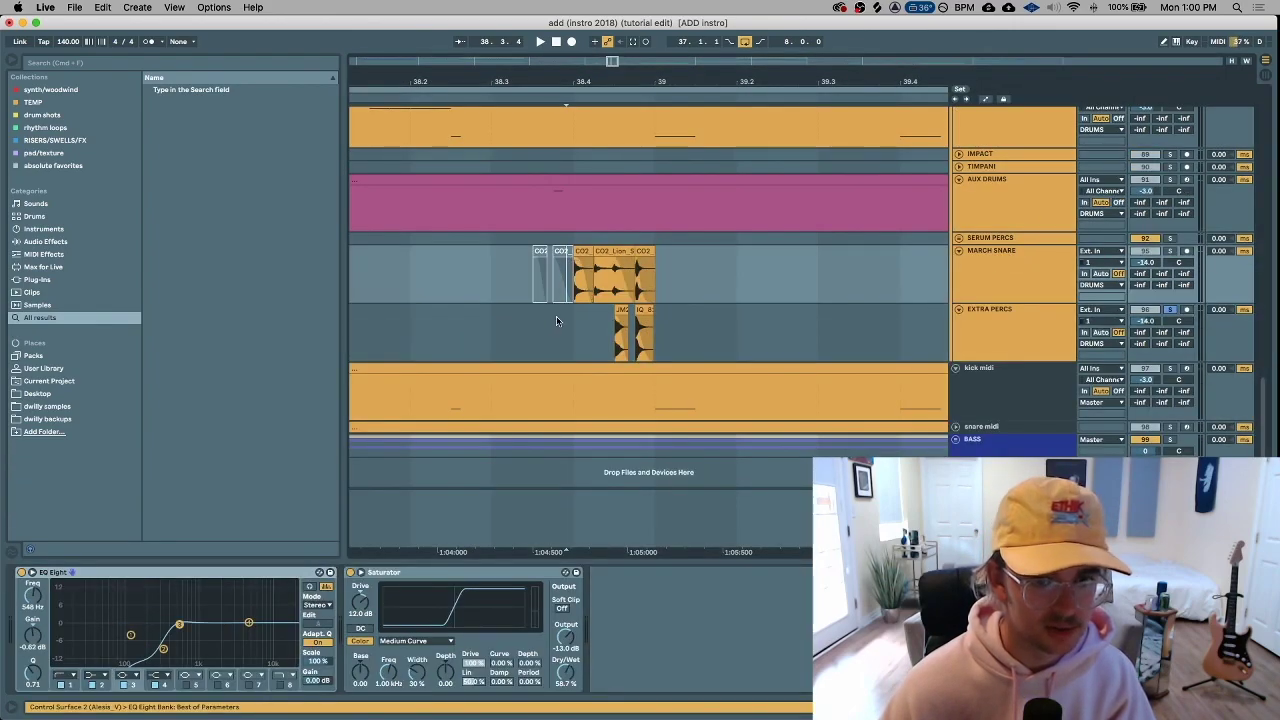
{"action": "left_click", "coordinate": [576, 283]}
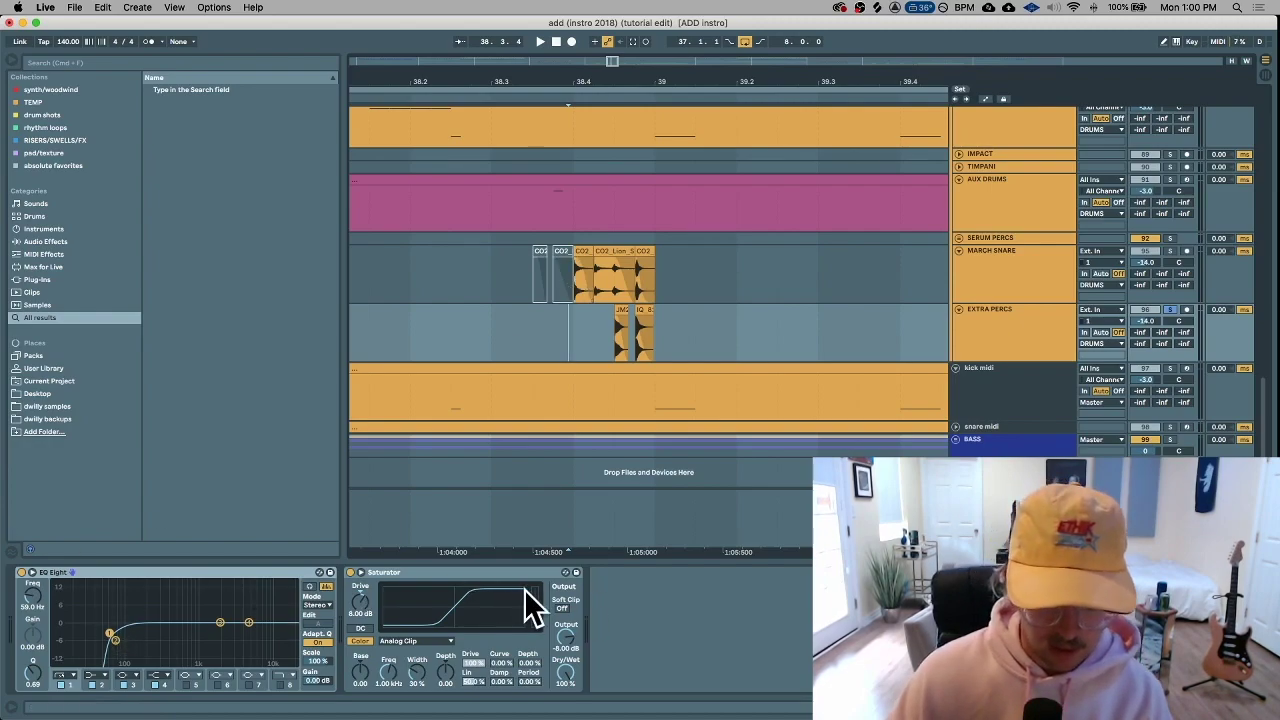
{"action": "left_click", "coordinate": [460, 571]}
{"action": "left_click", "coordinate": [511, 330]}
Place the insert marker at 38.2.2 on MARCH SNARE, select the SERUM PERCS track and clear the track solos
{"action": "key", "text": "minus"}
{"action": "key", "text": "minus"}
{"action": "key", "text": "minus"}
{"action": "left_click", "coordinate": [492, 276]}
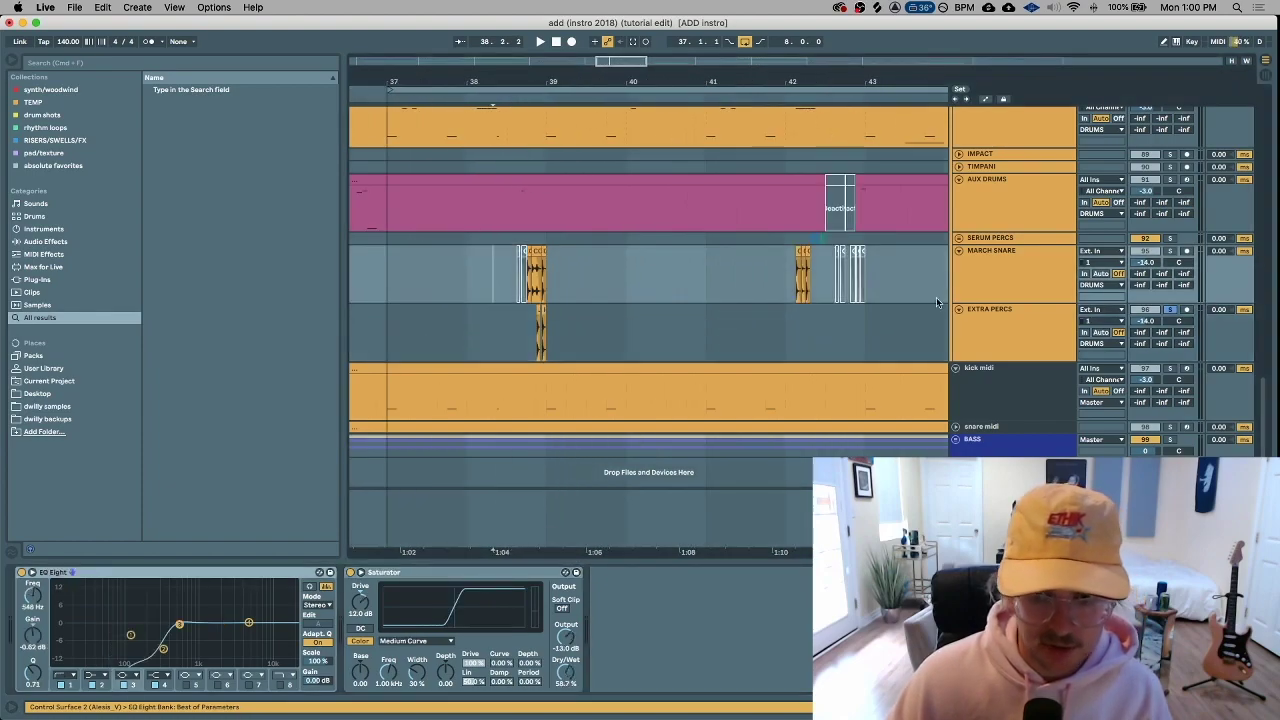
{"action": "left_click", "coordinate": [1004, 238]}
{"action": "left_click", "coordinate": [1174, 239]}
{"action": "scroll", "coordinate": [1177, 241], "scroll_direction": "up", "scroll_amount": 2}
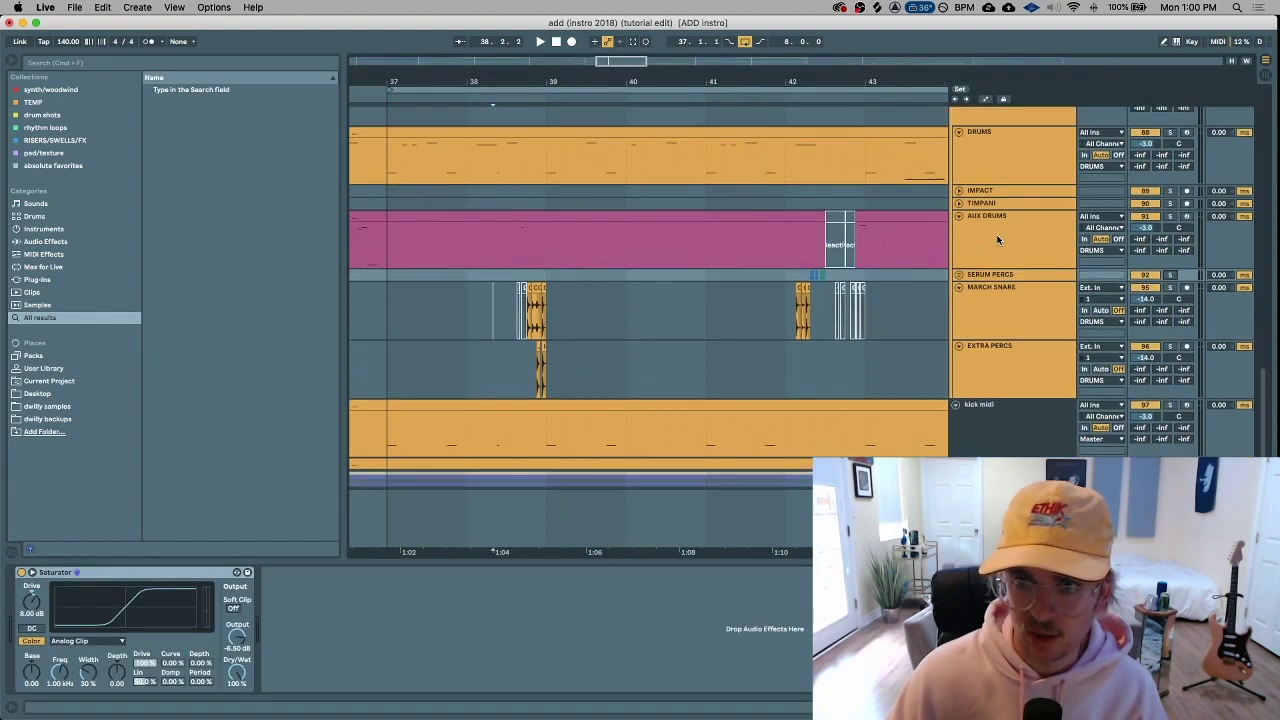
Fold AUX DRUMS, solo it with SERUM PERCS and MARCH SNARE, and briefly play the percussion
{"action": "left_click", "coordinate": [958, 220]}
{"action": "left_click", "coordinate": [1171, 222]}
{"action": "left_click", "coordinate": [1171, 235]}
{"action": "left_click", "coordinate": [1171, 246]}
{"action": "key", "text": "space"}
{"action": "scroll", "coordinate": [807, 248], "scroll_direction": "left", "scroll_amount": 2}
{"action": "key", "text": "space"}
{"action": "scroll", "coordinate": [1131, 170], "scroll_direction": "up", "scroll_amount": 3}
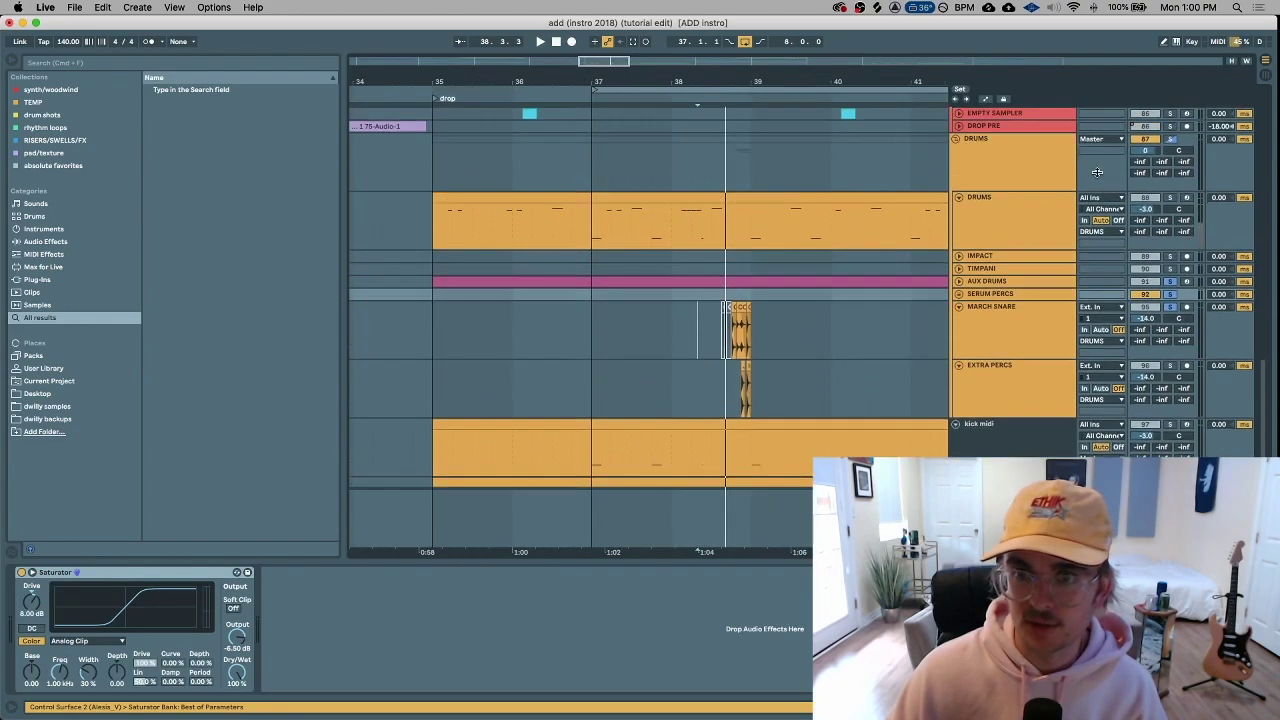
Solo the whole DRUMS group, play it from just before bar 37 and unfold AUX DRUMS
{"action": "left_click", "coordinate": [1172, 152]}
{"action": "left_click", "coordinate": [586, 170]}
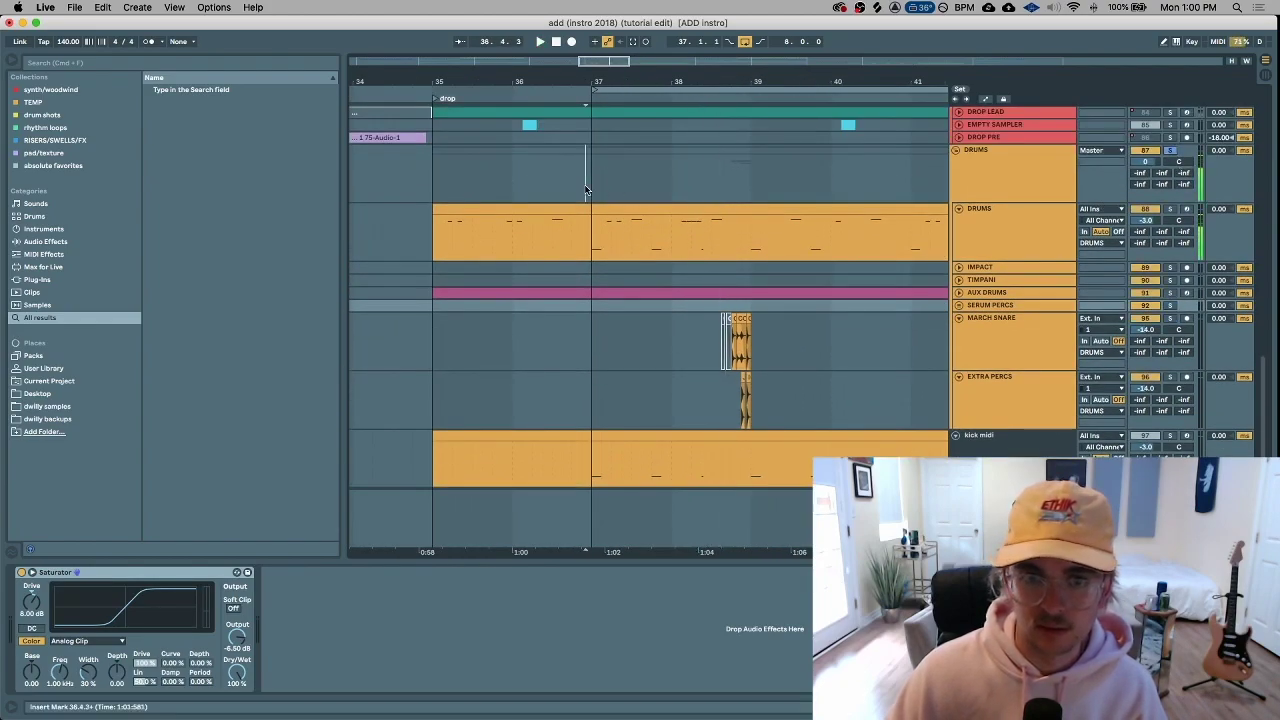
{"action": "key", "text": "space"}
{"action": "left_click", "coordinate": [960, 290]}
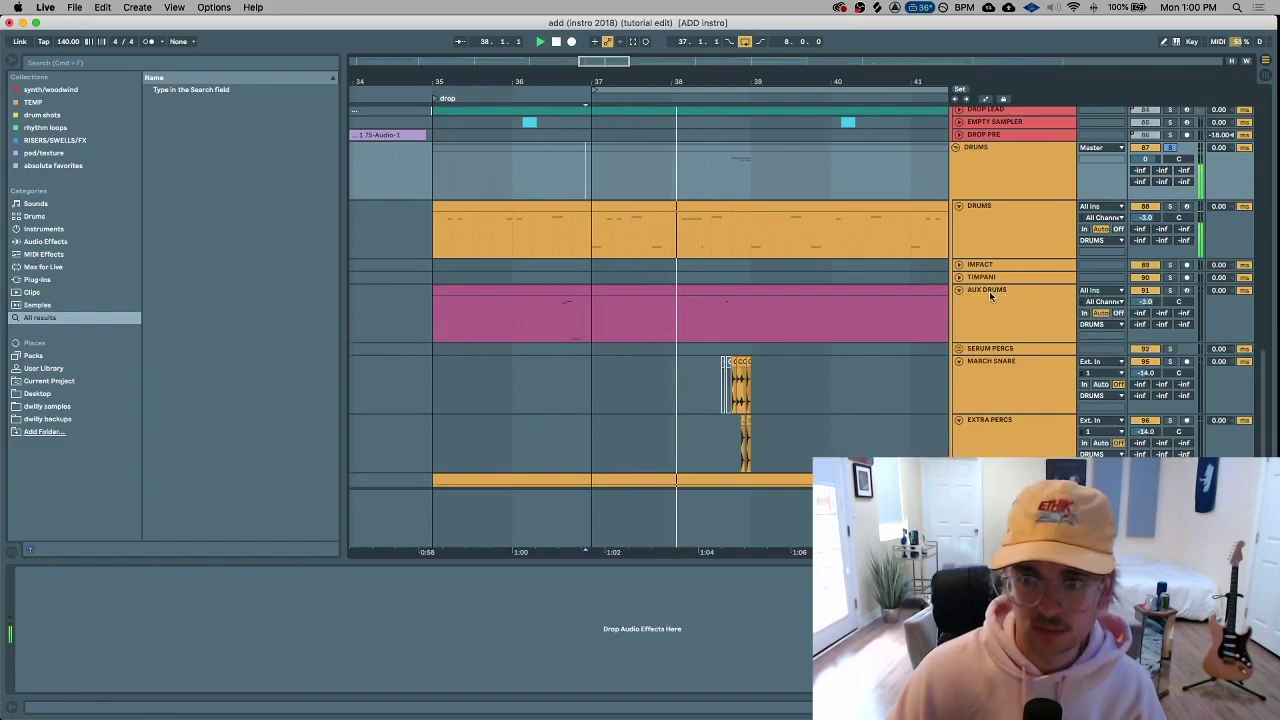
View the AUX DRUMS track's Drum Rack and effects during playback and follow its clips toward bar 42
{"action": "left_click", "coordinate": [991, 297]}
{"action": "scroll", "coordinate": [894, 293], "scroll_direction": "right", "scroll_amount": 2}
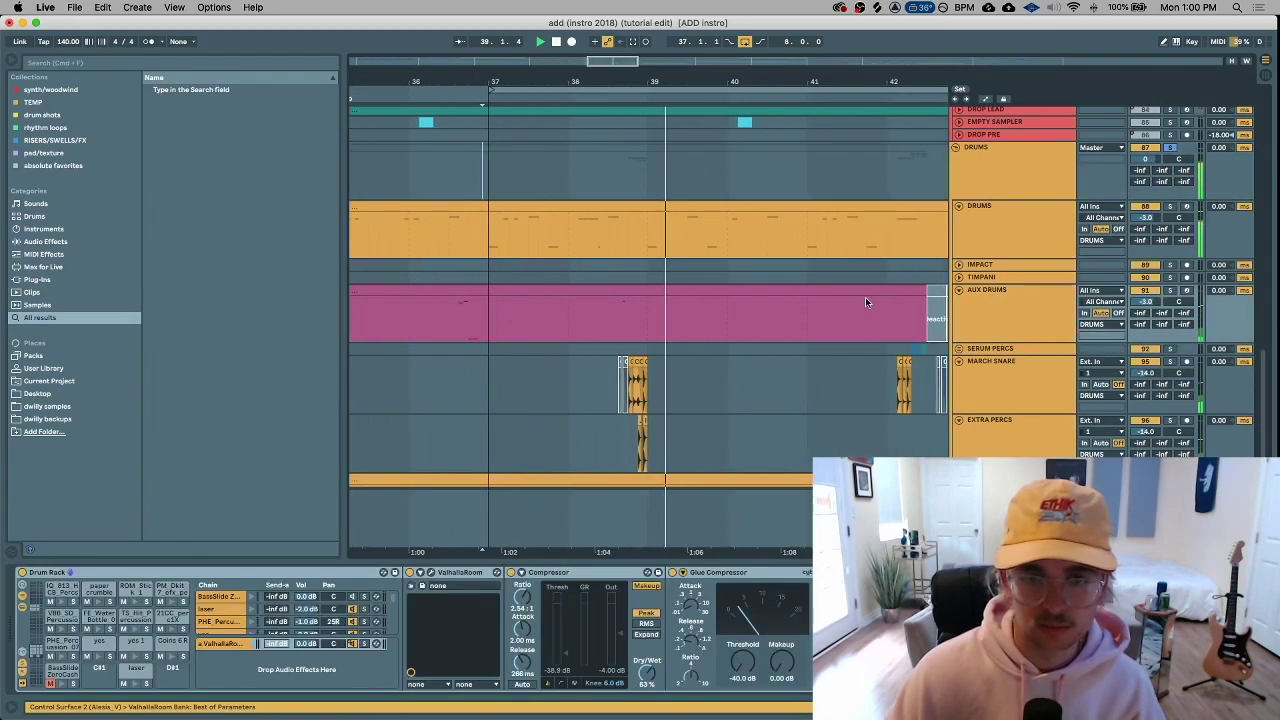
{"action": "scroll", "coordinate": [822, 298], "scroll_direction": "right", "scroll_amount": 2}
{"action": "left_click", "coordinate": [791, 318]}
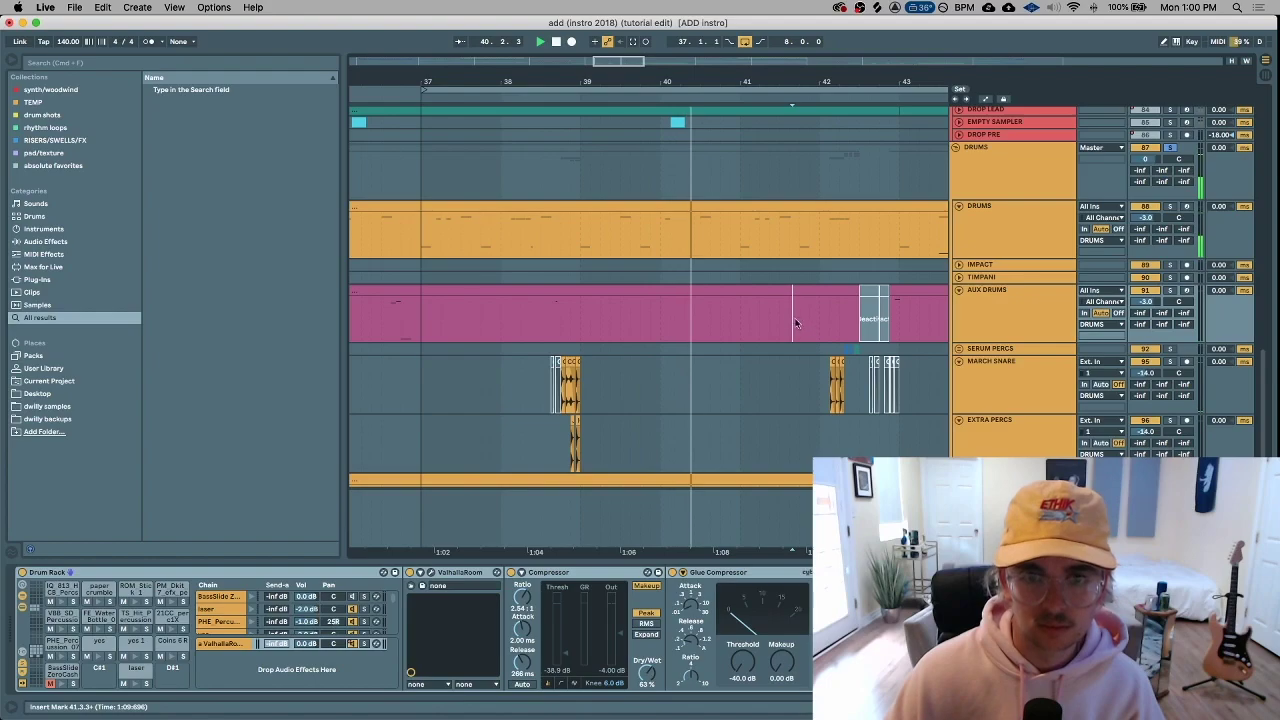
{"action": "scroll", "coordinate": [746, 320], "scroll_direction": "right", "scroll_amount": 2}
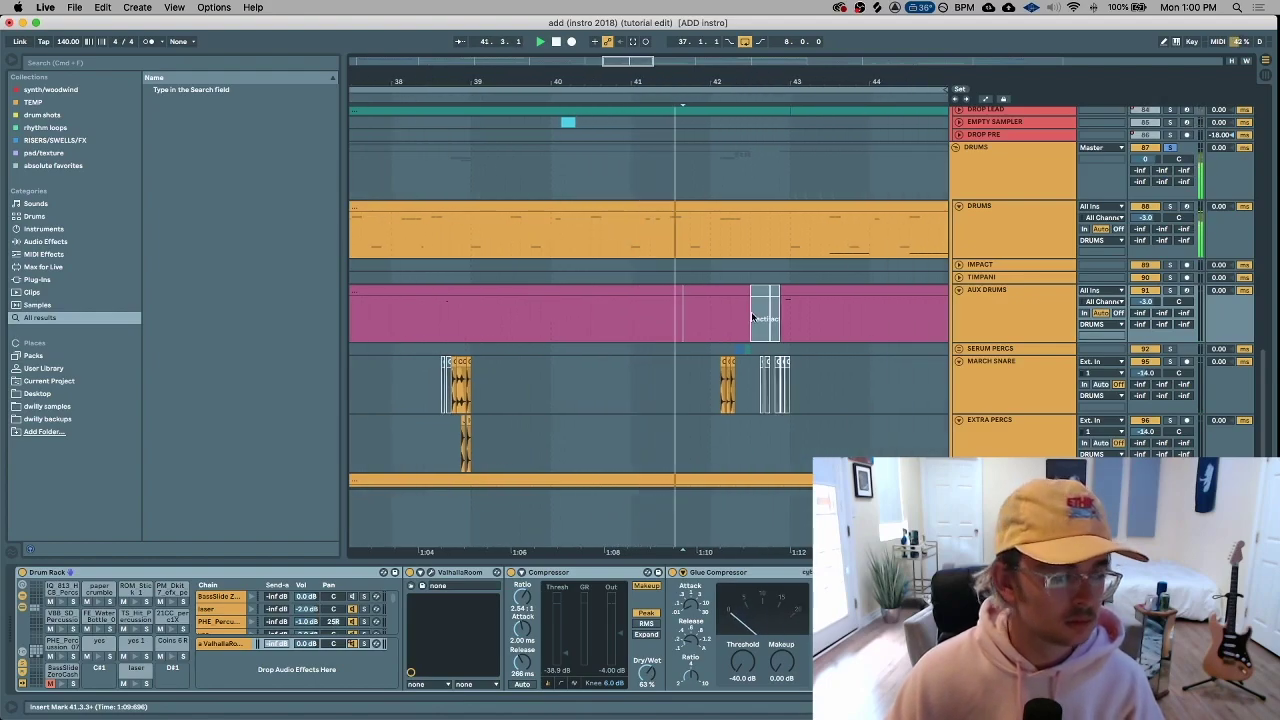
{"action": "scroll", "coordinate": [771, 318], "scroll_direction": "right", "scroll_amount": 2}
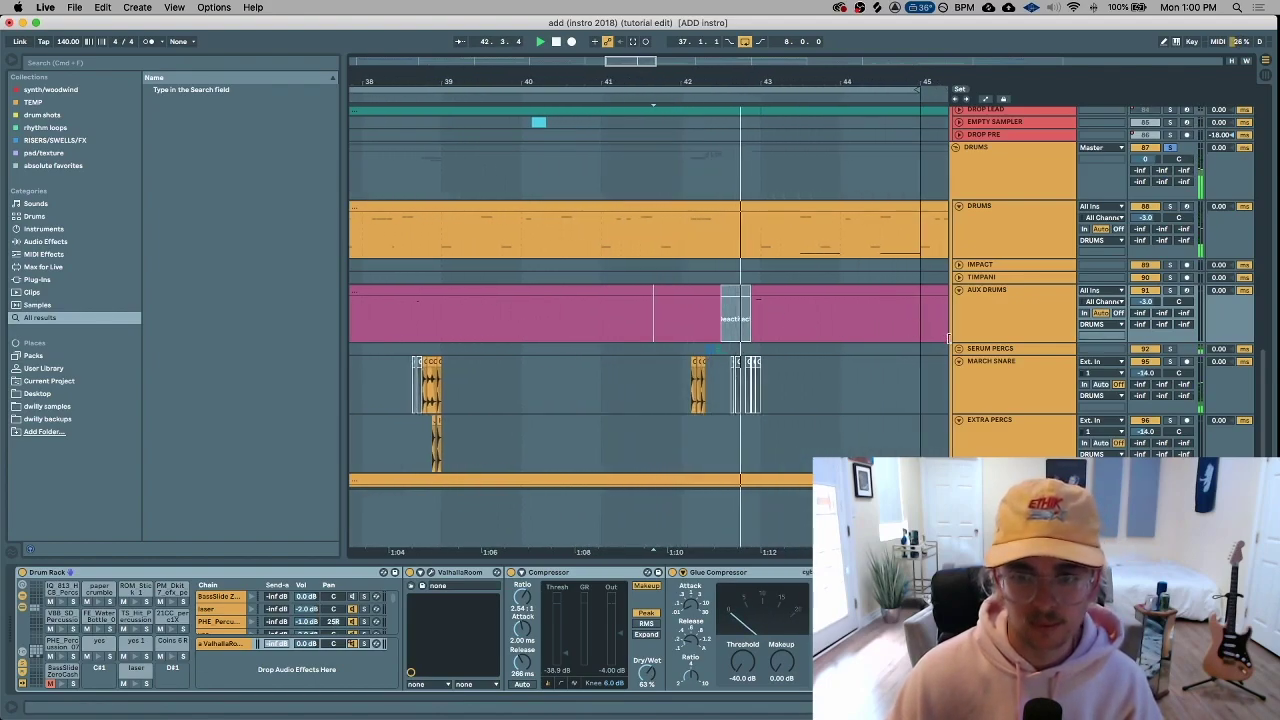
Expand the SERUM PERCS group, stop playback and examine its audio clips around 42.2 up close
{"action": "left_click", "coordinate": [958, 349]}
{"action": "left_click", "coordinate": [685, 375]}
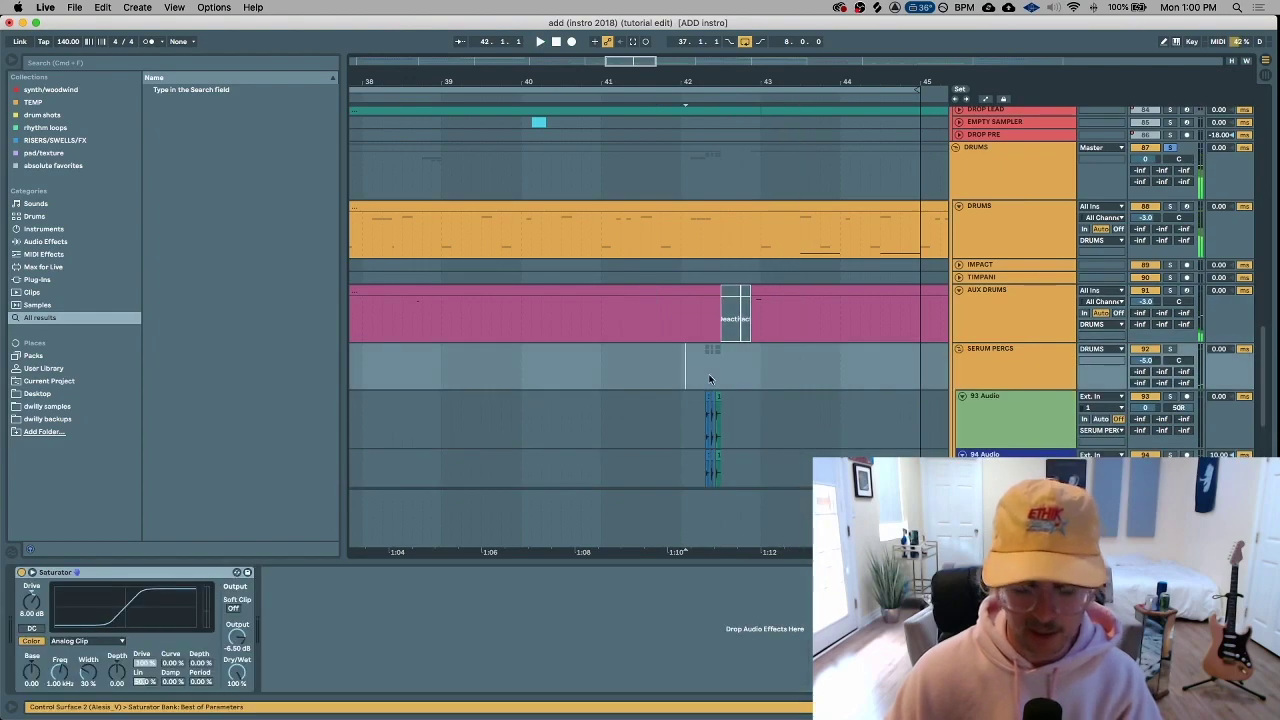
{"action": "key", "text": "space"}
{"action": "key", "text": "plus"}
{"action": "key", "text": "plus"}
{"action": "scroll", "coordinate": [754, 362], "scroll_direction": "down", "scroll_amount": 2}
{"action": "scroll", "coordinate": [754, 362], "scroll_direction": "right", "scroll_amount": 2}
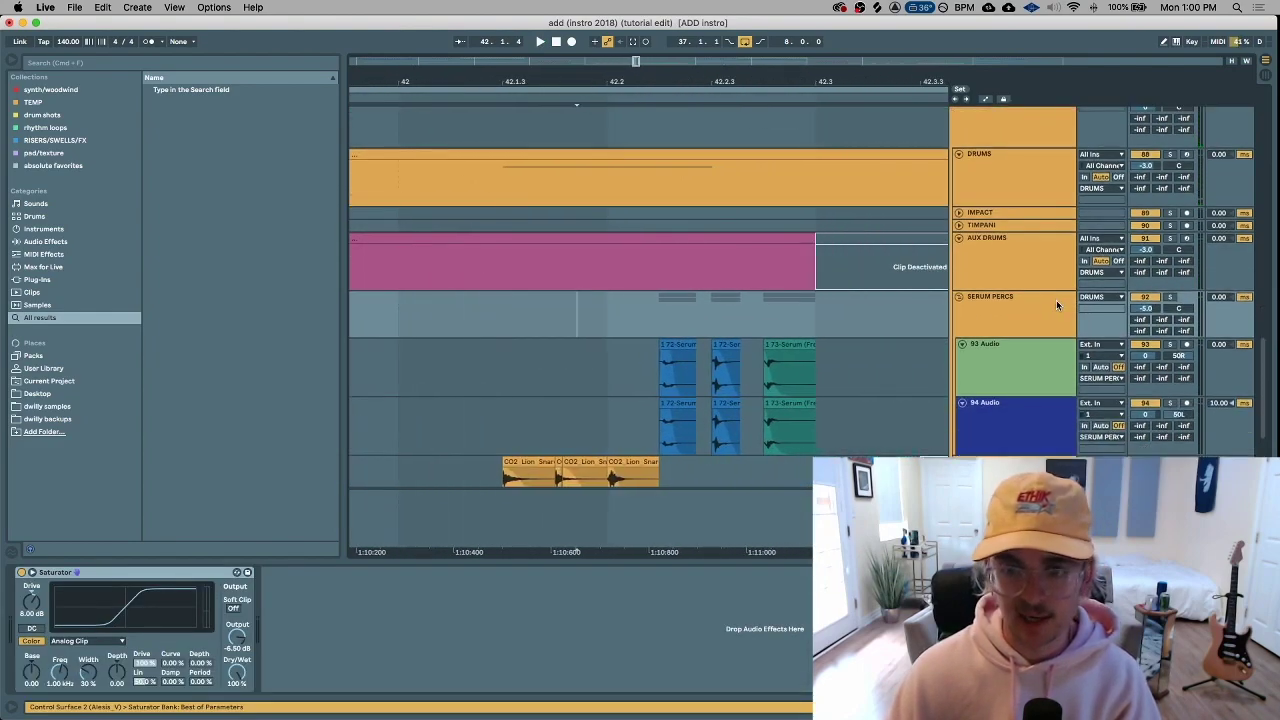
Solo the SERUM PERCS group and highlight its audio clips between 42.2 and 42.3
{"action": "left_click", "coordinate": [1010, 440]}
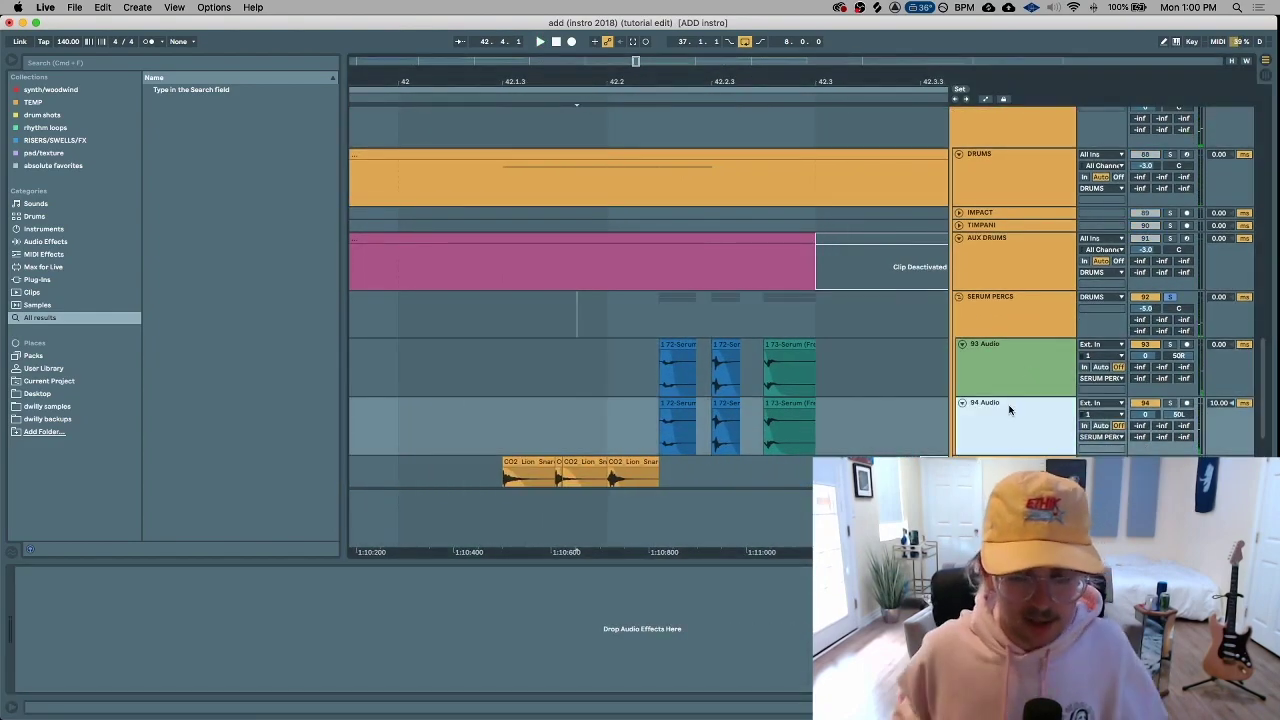
{"action": "left_click_drag", "start_coordinate": [647, 310], "coordinate": [890, 316]}
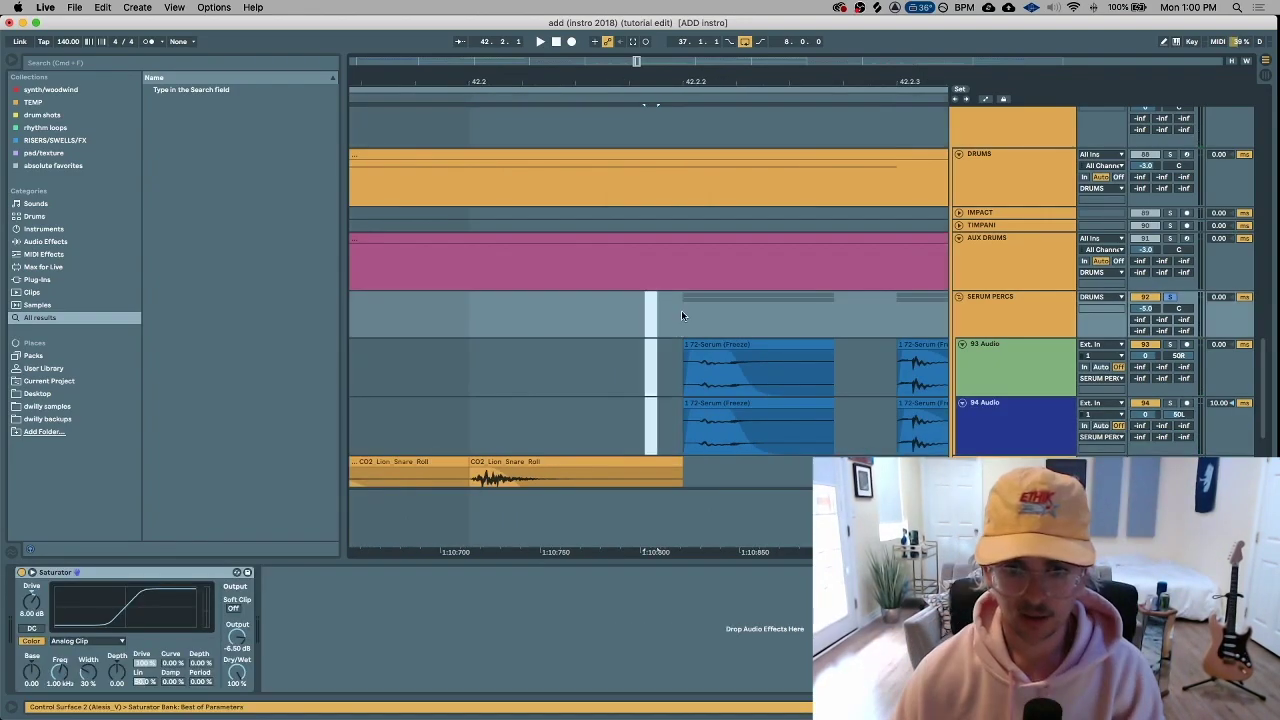
{"action": "key", "text": "minus"}
{"action": "key", "text": "minus"}
{"action": "left_click_drag", "start_coordinate": [697, 318], "coordinate": [925, 324]}
{"action": "scroll", "coordinate": [922, 326], "scroll_direction": "right", "scroll_amount": 2}
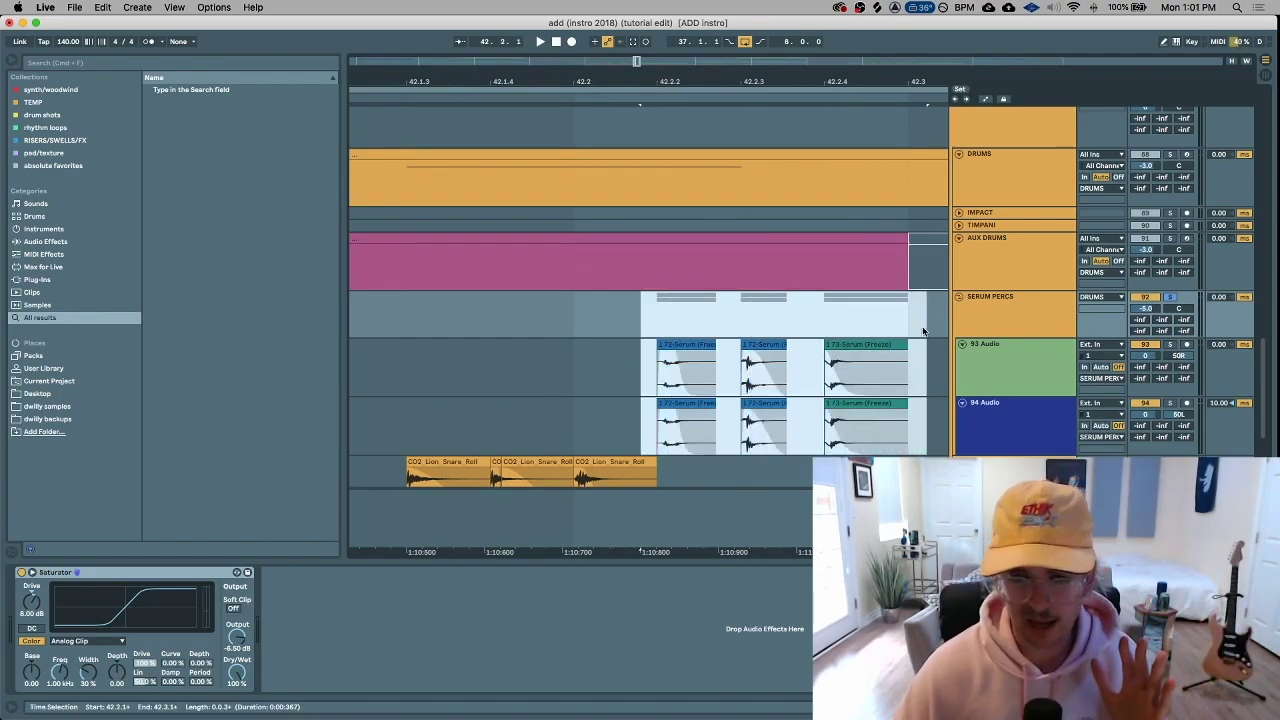
{"action": "left_click_drag", "start_coordinate": [590, 323], "coordinate": [934, 299]}
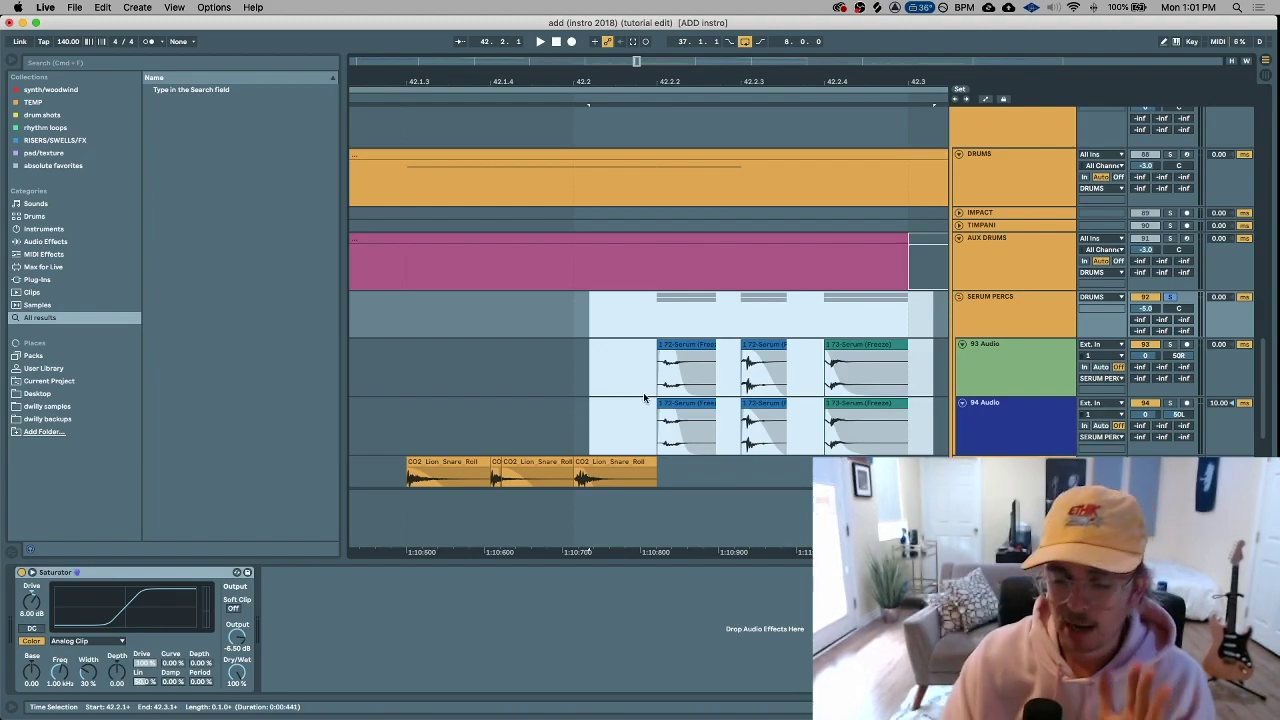
Inspect the first pair of Serum (Freeze) clips on 93 Audio and 94 Audio up close
{"action": "left_click_drag", "start_coordinate": [656, 375], "coordinate": [700, 428]}
{"action": "key", "text": "plus"}
{"action": "key", "text": "plus"}
{"action": "key", "text": "plus"}
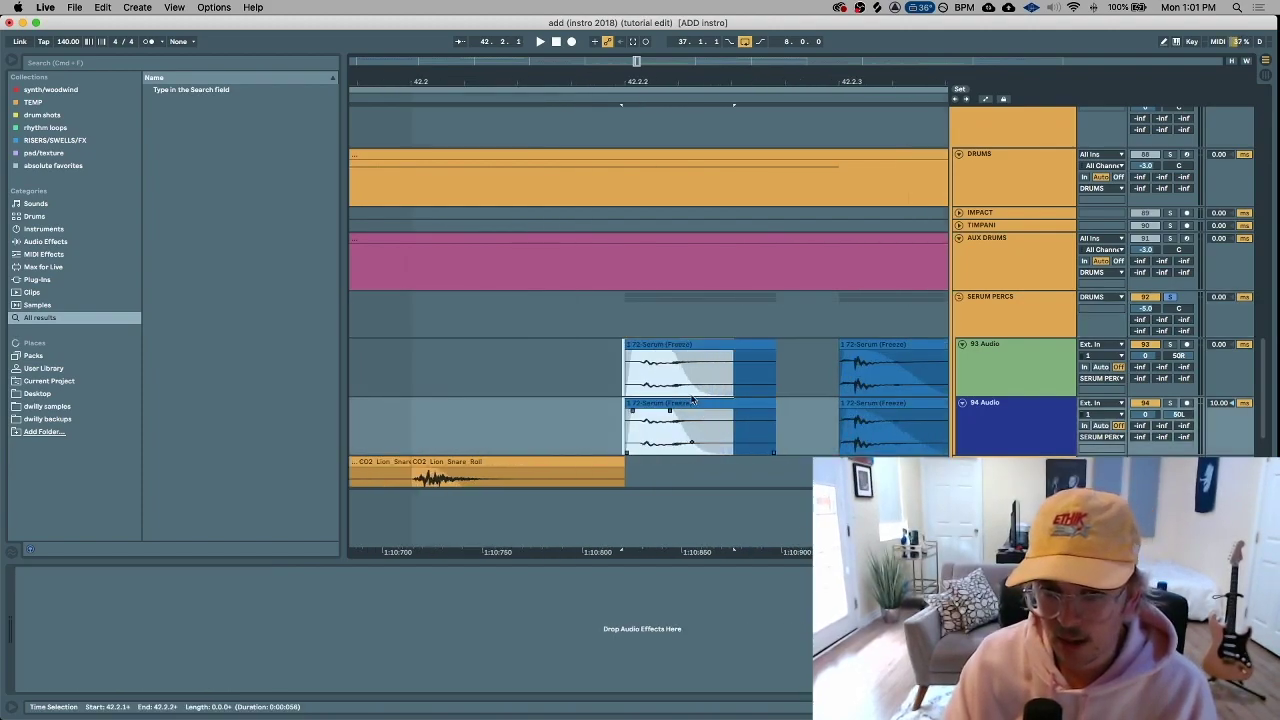
{"action": "left_click_drag", "start_coordinate": [613, 372], "coordinate": [604, 422]}
{"action": "key", "text": "minus"}
{"action": "key", "text": "minus"}
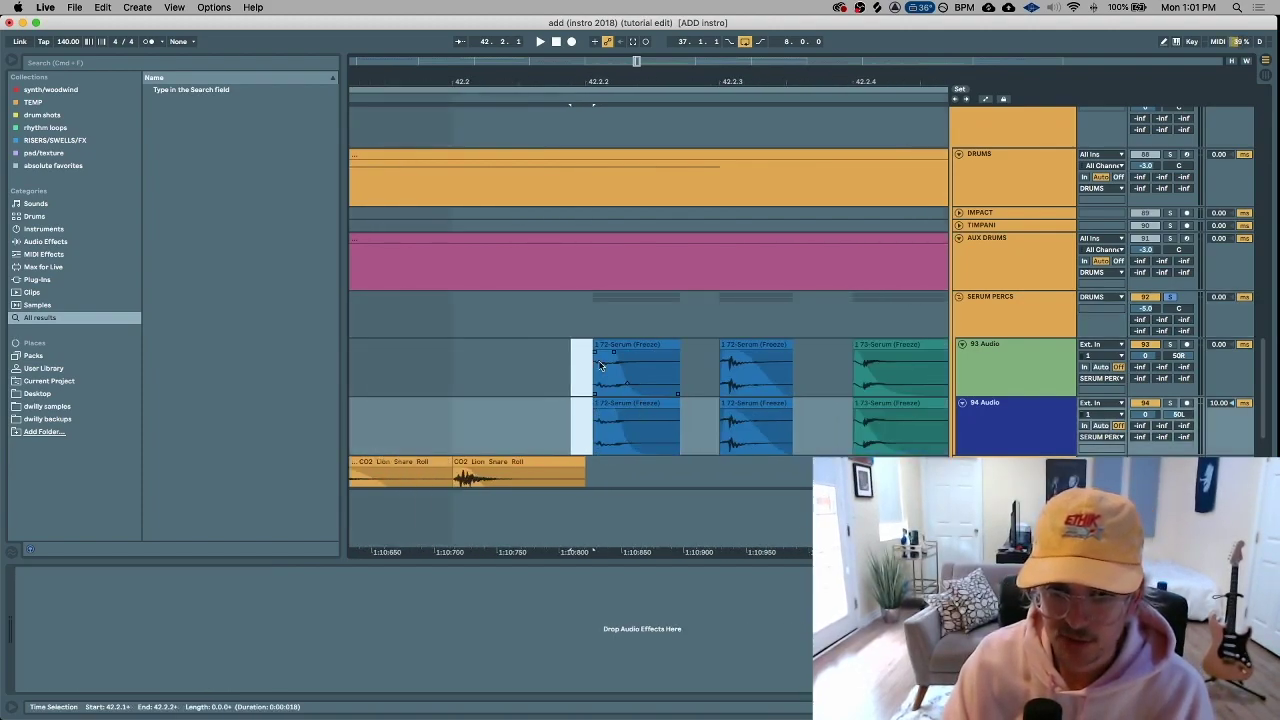
Play the soloed SERUM PERCS clips from just before 42.2, then stop playback
{"action": "key", "text": "super+i"}
{"action": "left_click", "coordinate": [566, 362]}
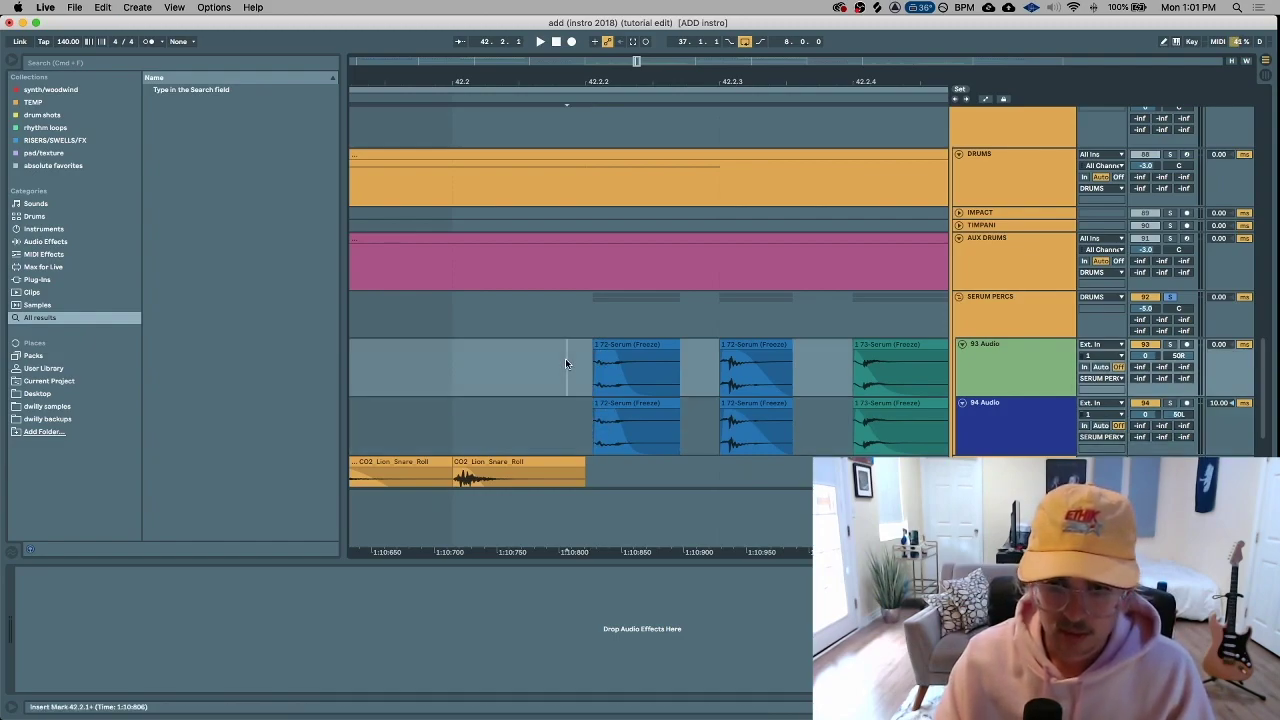
{"action": "key", "text": "minus"}
{"action": "key", "text": "minus"}
{"action": "left_click", "coordinate": [503, 352]}
{"action": "key", "text": "space"}
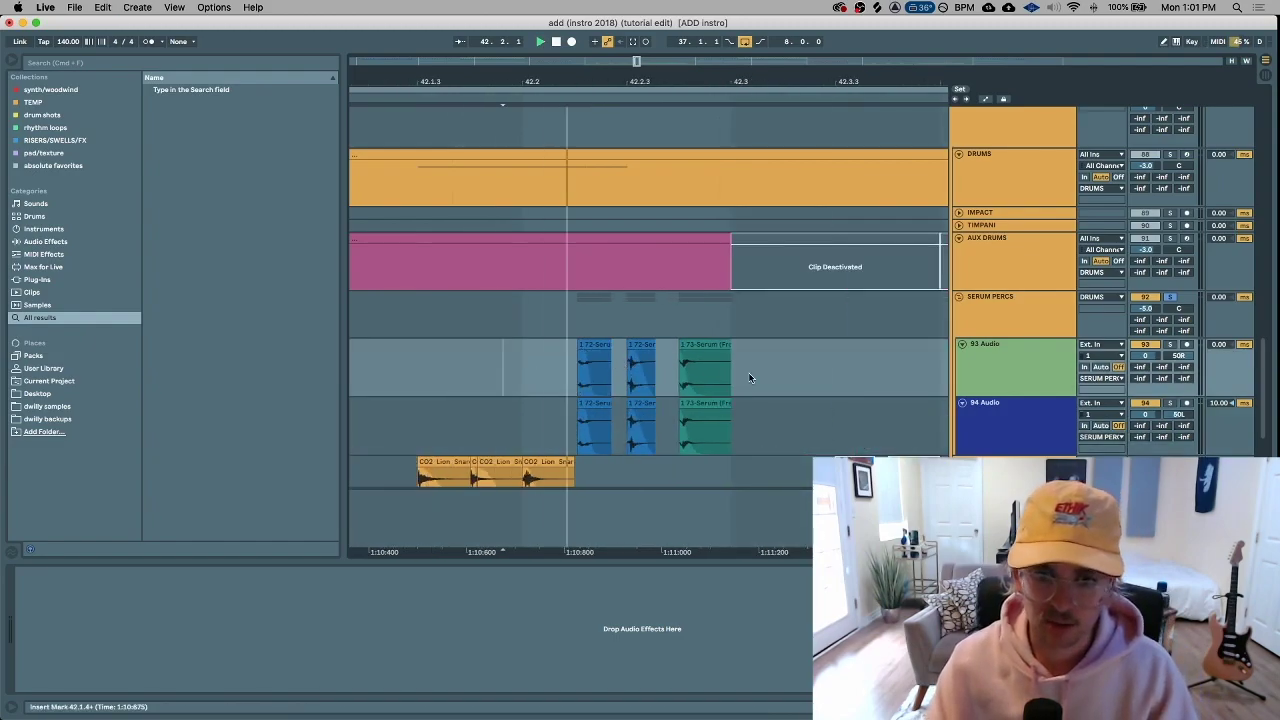
{"action": "key", "text": "space"}
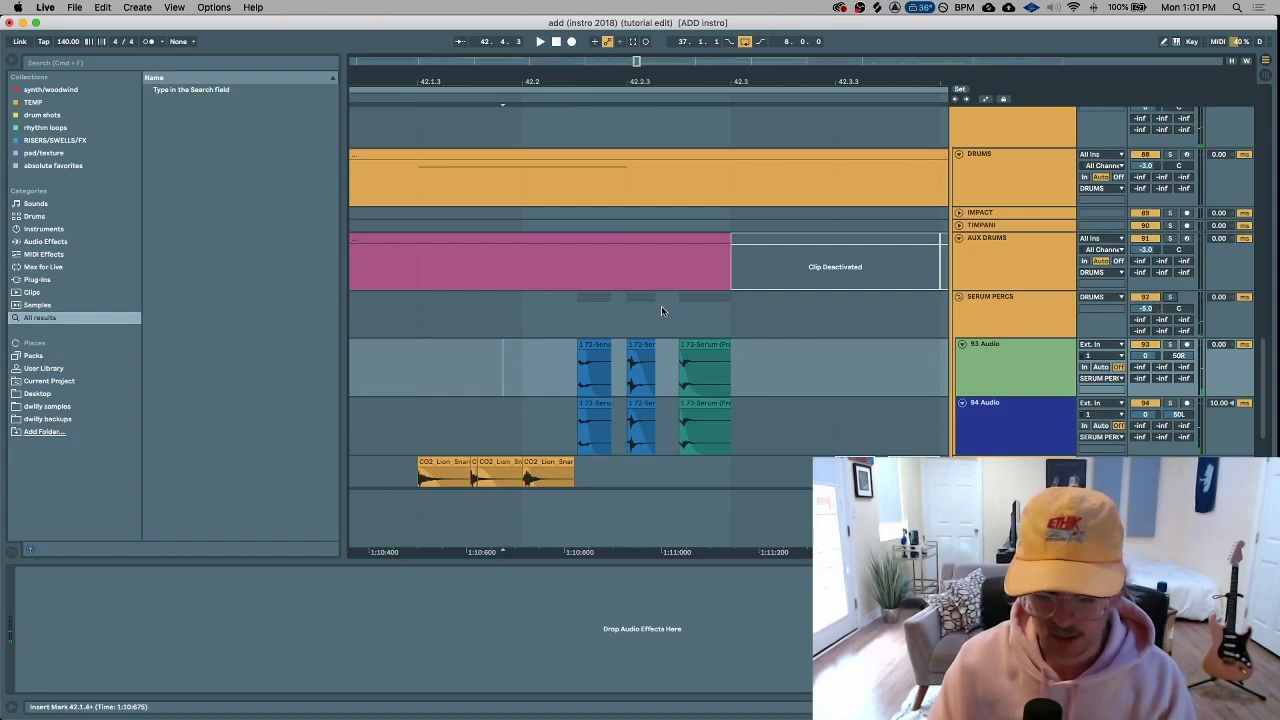
Unsolo SERUM PERCS and play the passage in context from about 41.4 to past bar 43
{"action": "left_click", "coordinate": [456, 318]}
{"action": "key", "text": "minus"}
{"action": "key", "text": "minus"}
{"action": "left_click", "coordinate": [408, 316]}
{"action": "key", "text": "space"}
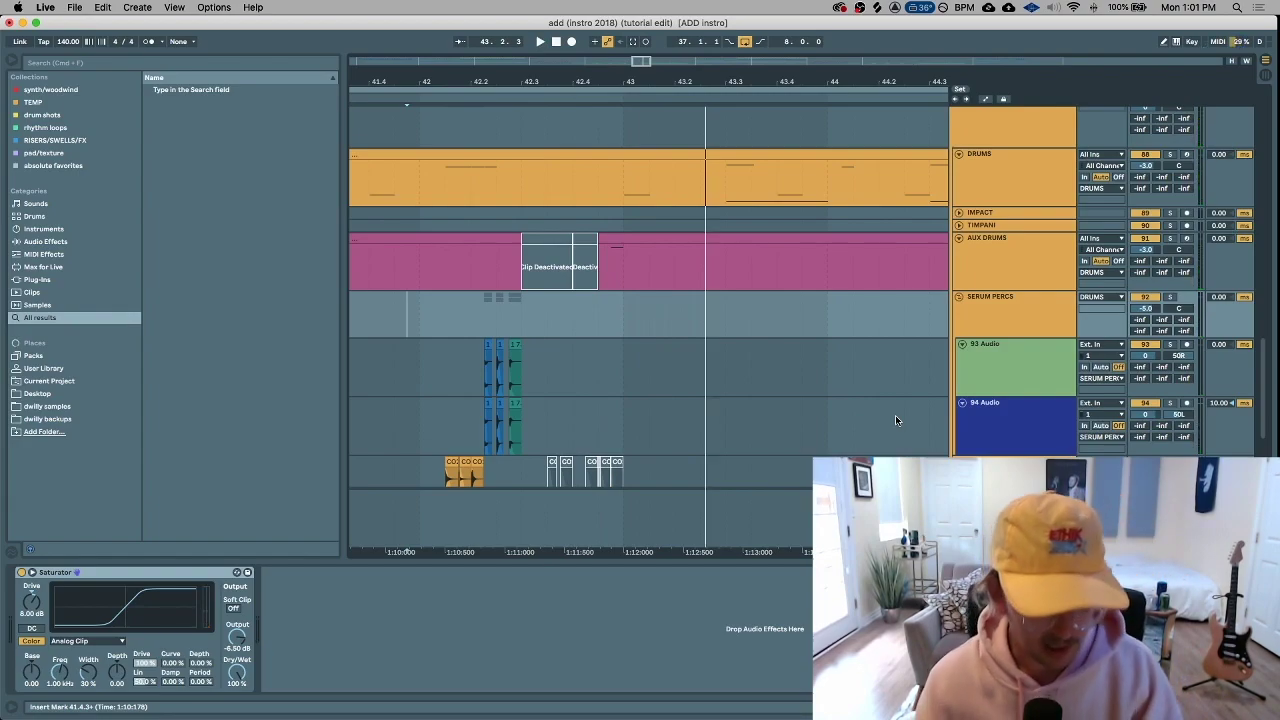
{"action": "left_click", "coordinate": [624, 307]}
Switch to Finder and browse the Desktop folder DWILLY_THEPLUG into its audio subfolder, showing the contents of DWILLY_BASS
{"action": "left_click_drag", "start_coordinate": [271, 231], "coordinate": [281, 201]}
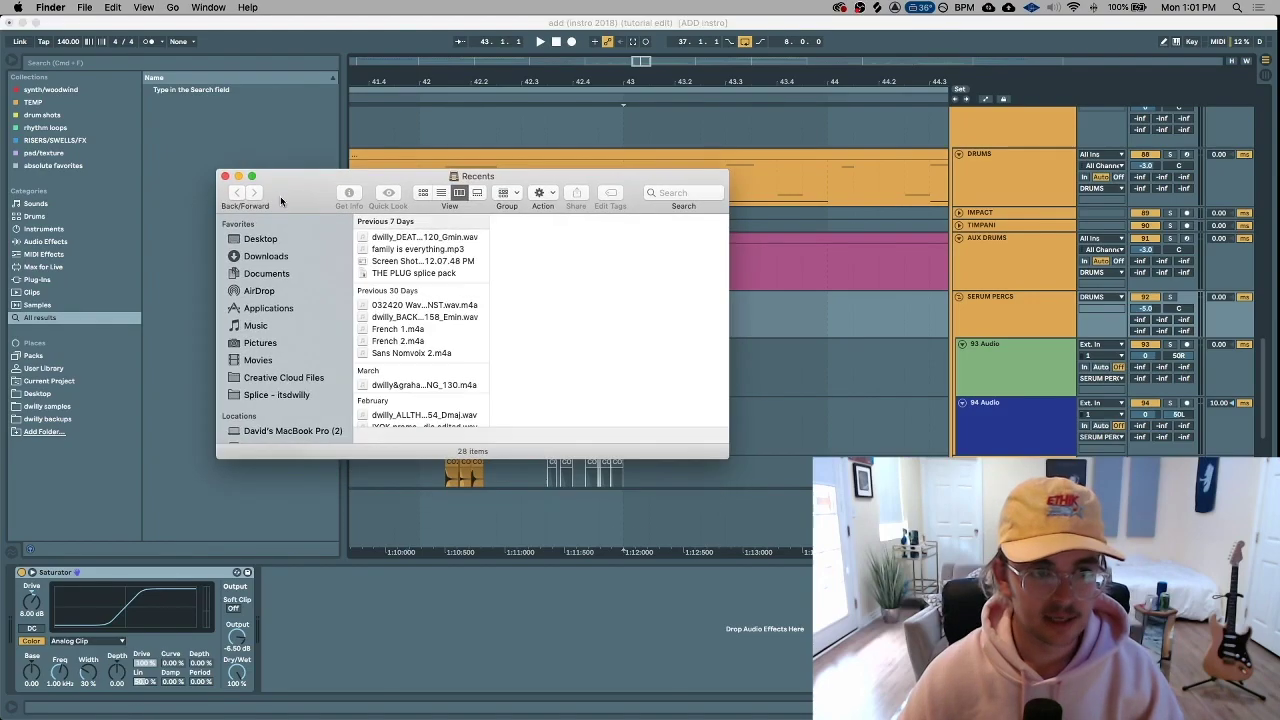
{"action": "left_click", "coordinate": [292, 240]}
{"action": "left_click", "coordinate": [445, 239]}
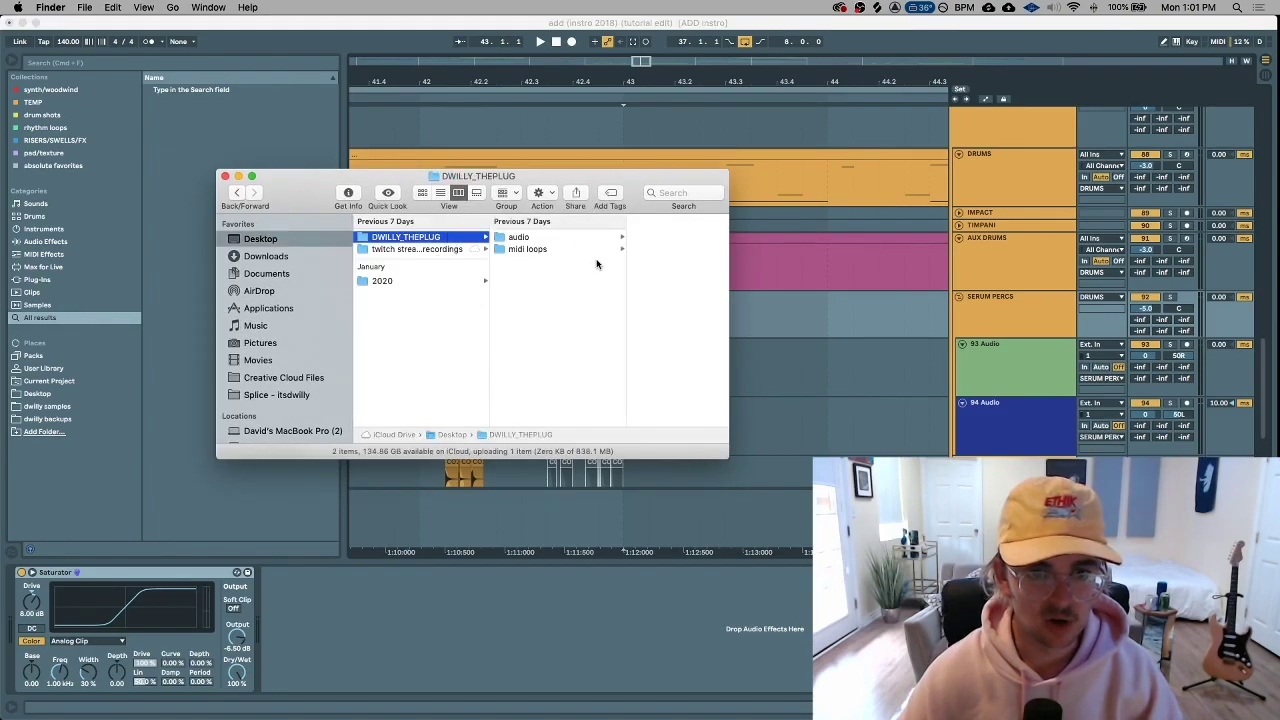
{"action": "left_click", "coordinate": [540, 249]}
{"action": "left_click", "coordinate": [561, 237]}
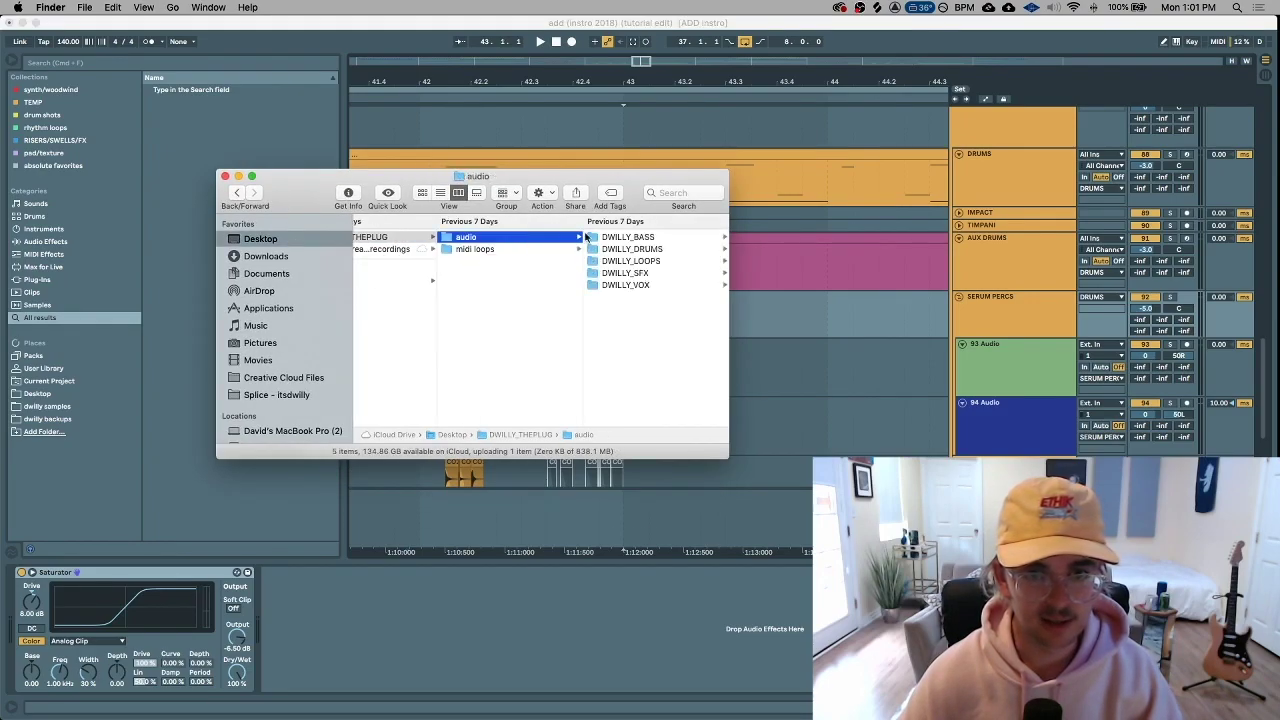
{"action": "left_click", "coordinate": [695, 249]}
{"action": "key", "text": "Up"}
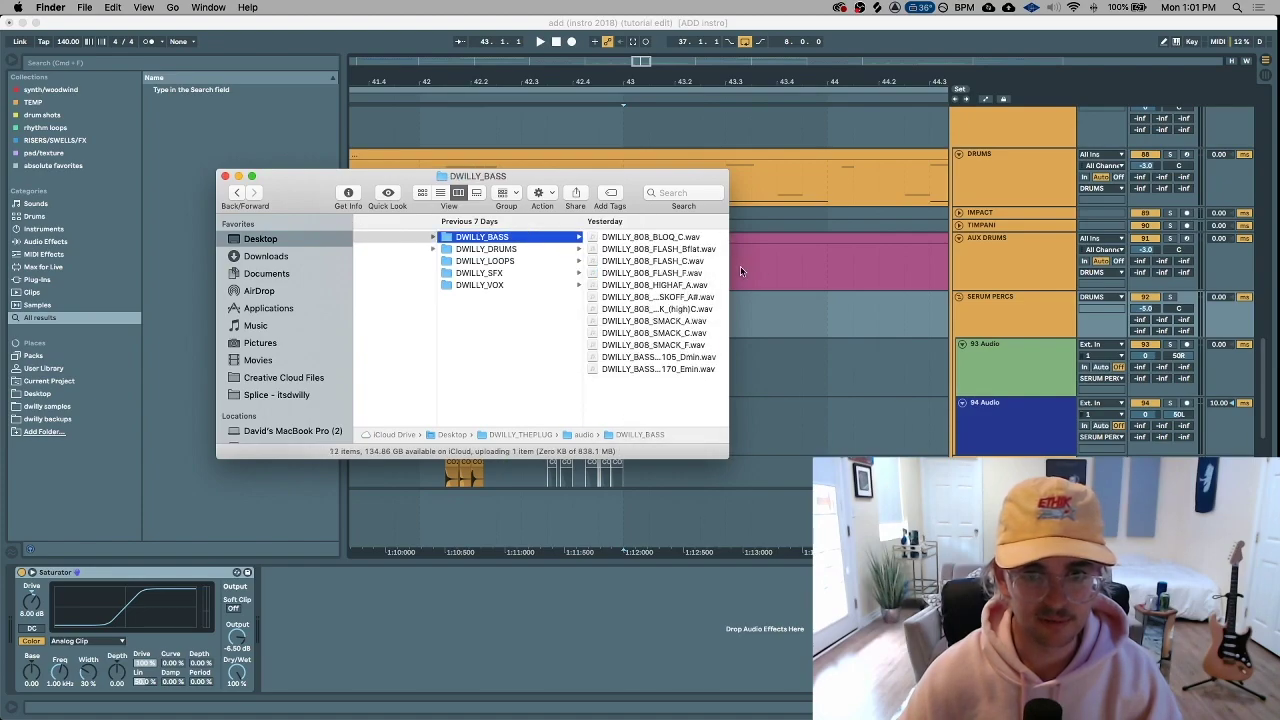
Widen the Finder window and audition the first few loops in the DWILLY_LOOPS folder, from BEHINDBARZ to BULLETPROOF
{"action": "left_click_drag", "start_coordinate": [728, 277], "coordinate": [909, 272]}
{"action": "left_click", "coordinate": [691, 237]}
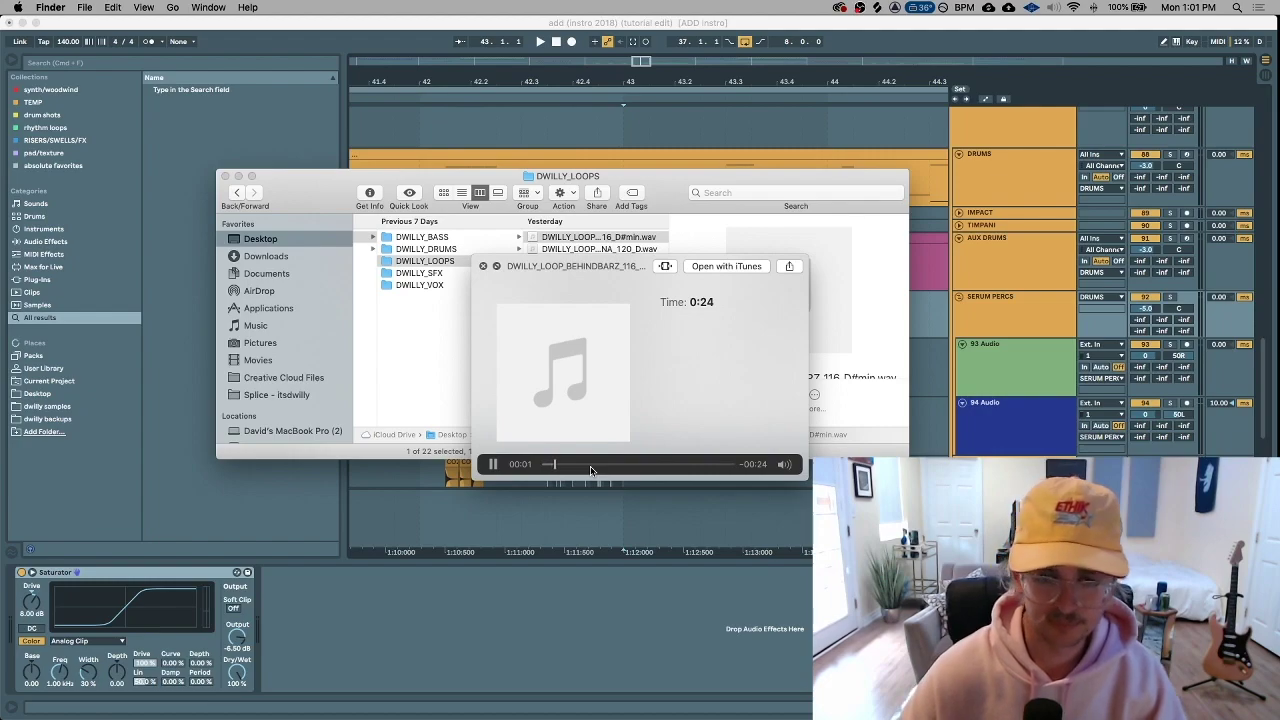
{"action": "key", "text": "Down"}
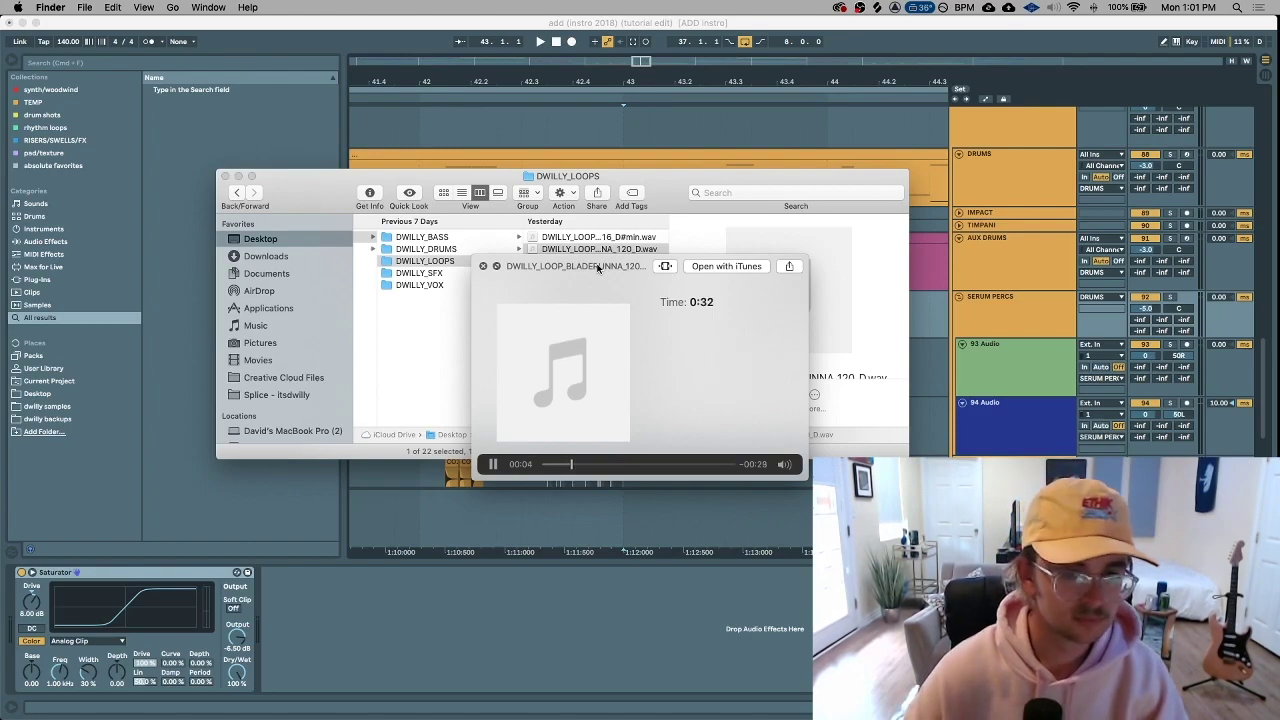
{"action": "key", "text": "Down"}
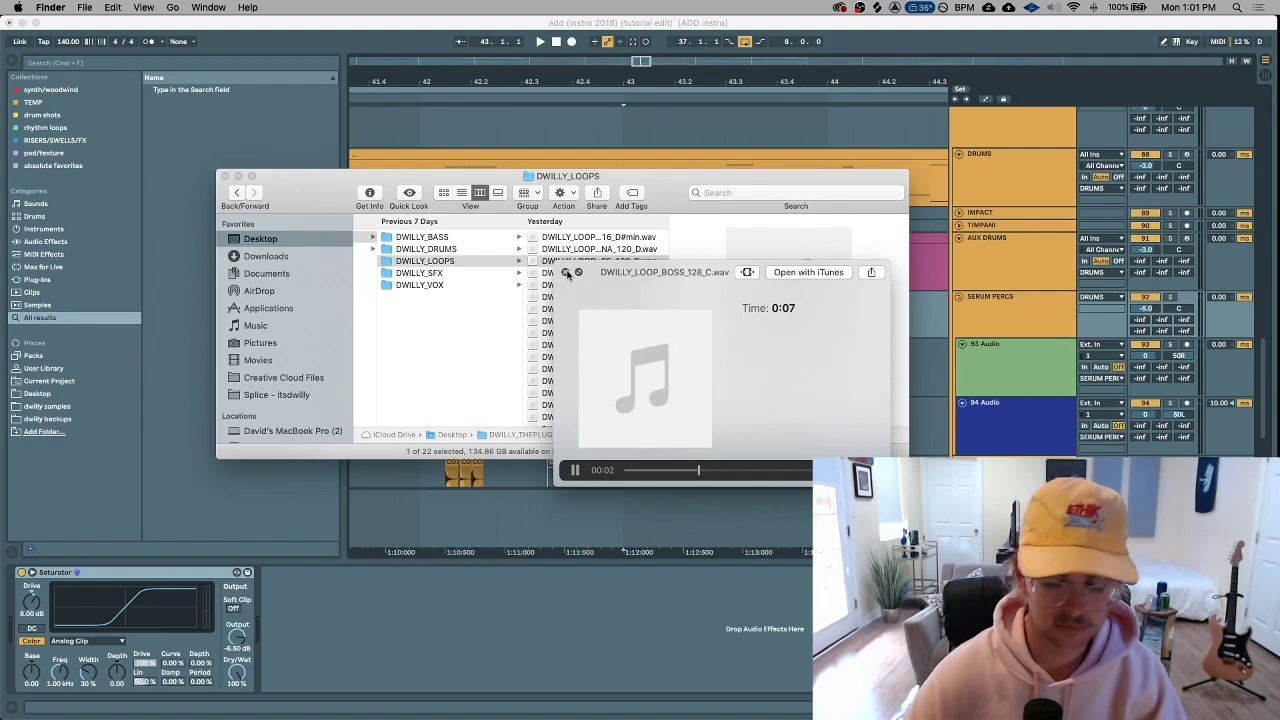
{"action": "key", "text": "Down"}
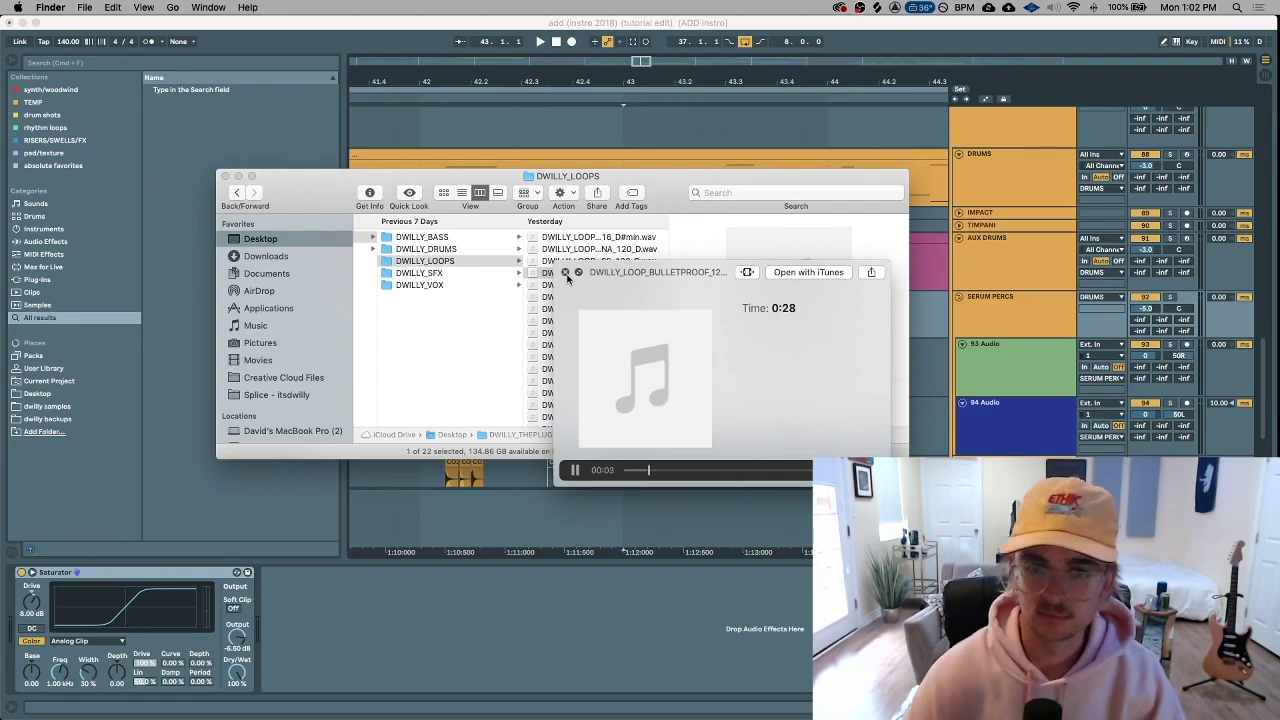
Audition the claps and the CRANK_125 and CRUNK_125 drum loops in the DWILLY_DRUMS folder, then close Finder's window
{"action": "left_click", "coordinate": [565, 272]}
{"action": "key", "text": "Left"}
{"action": "key", "text": "Up"}
{"action": "left_click", "coordinate": [612, 238]}
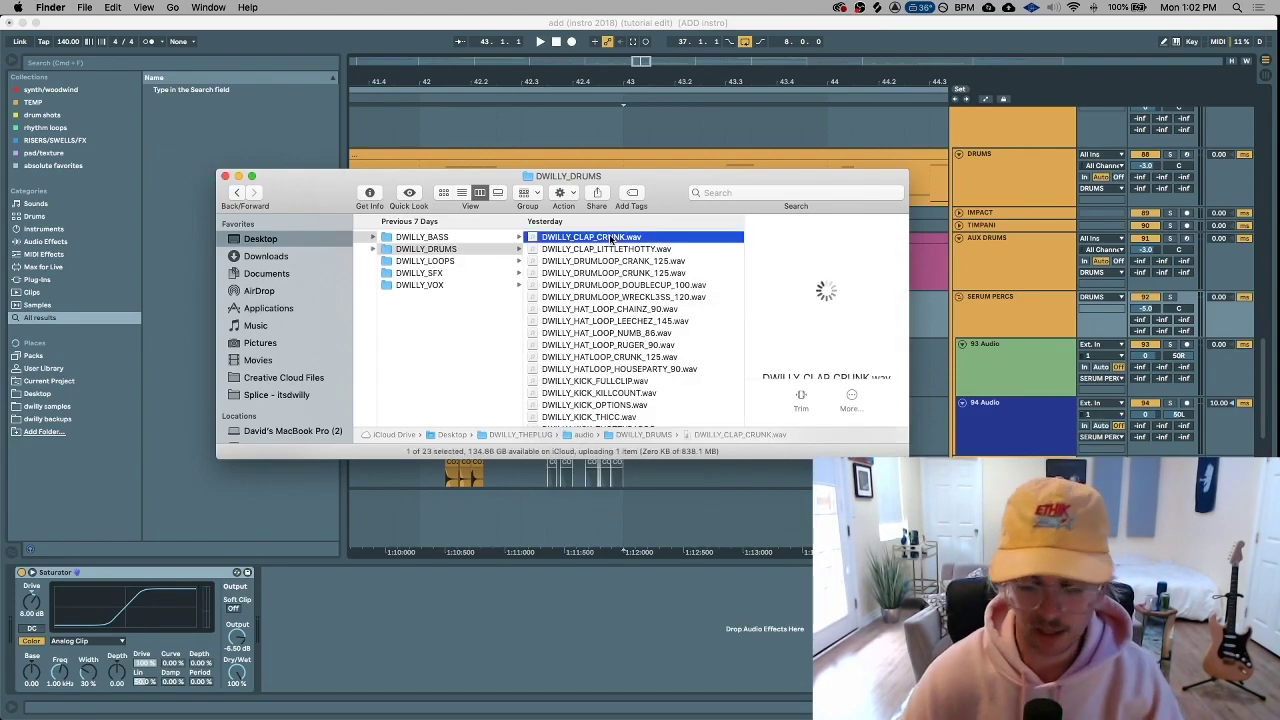
{"action": "key", "text": "space"}
{"action": "key", "text": "Down"}
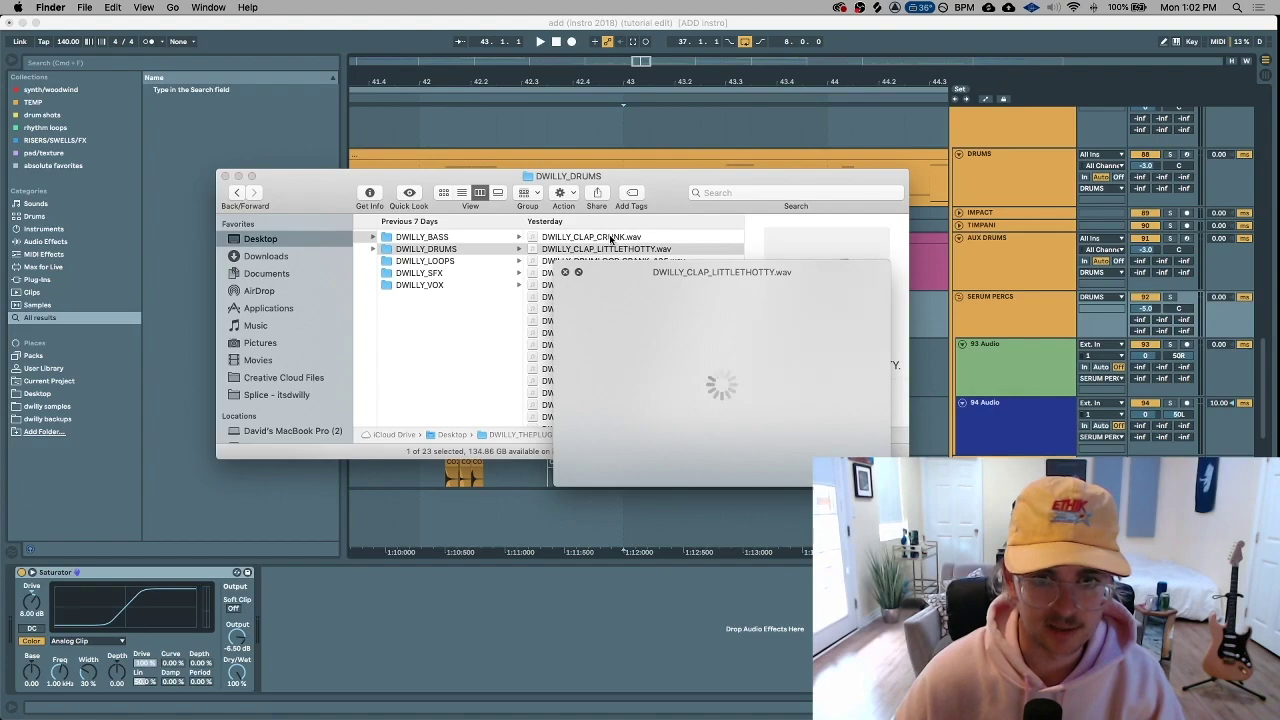
{"action": "key", "text": "Down"}
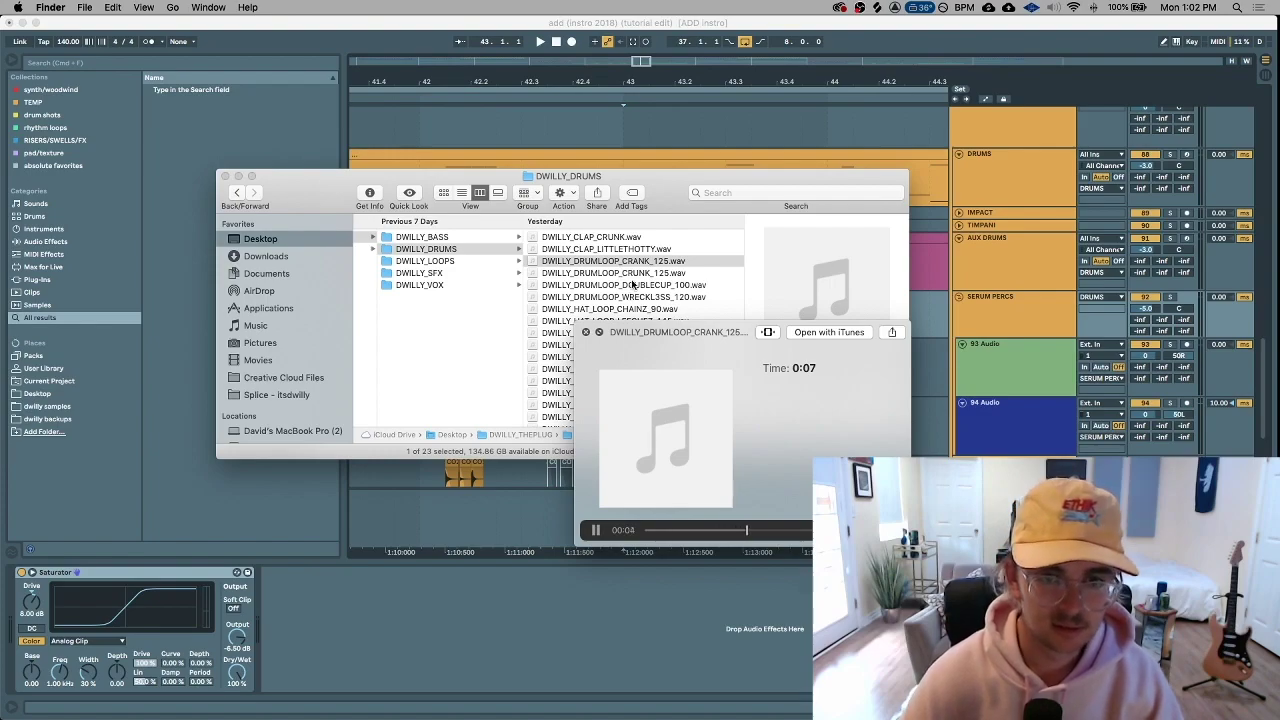
{"action": "key", "text": "Down"}
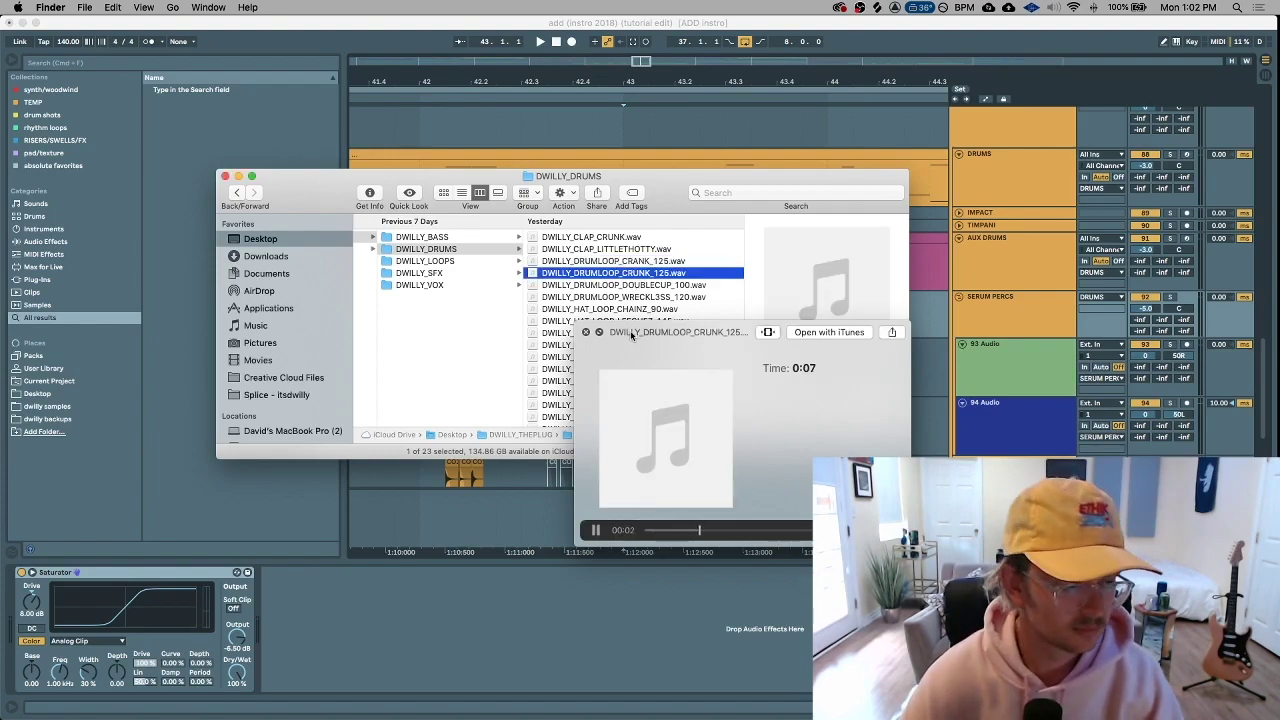
{"action": "key", "text": "space"}
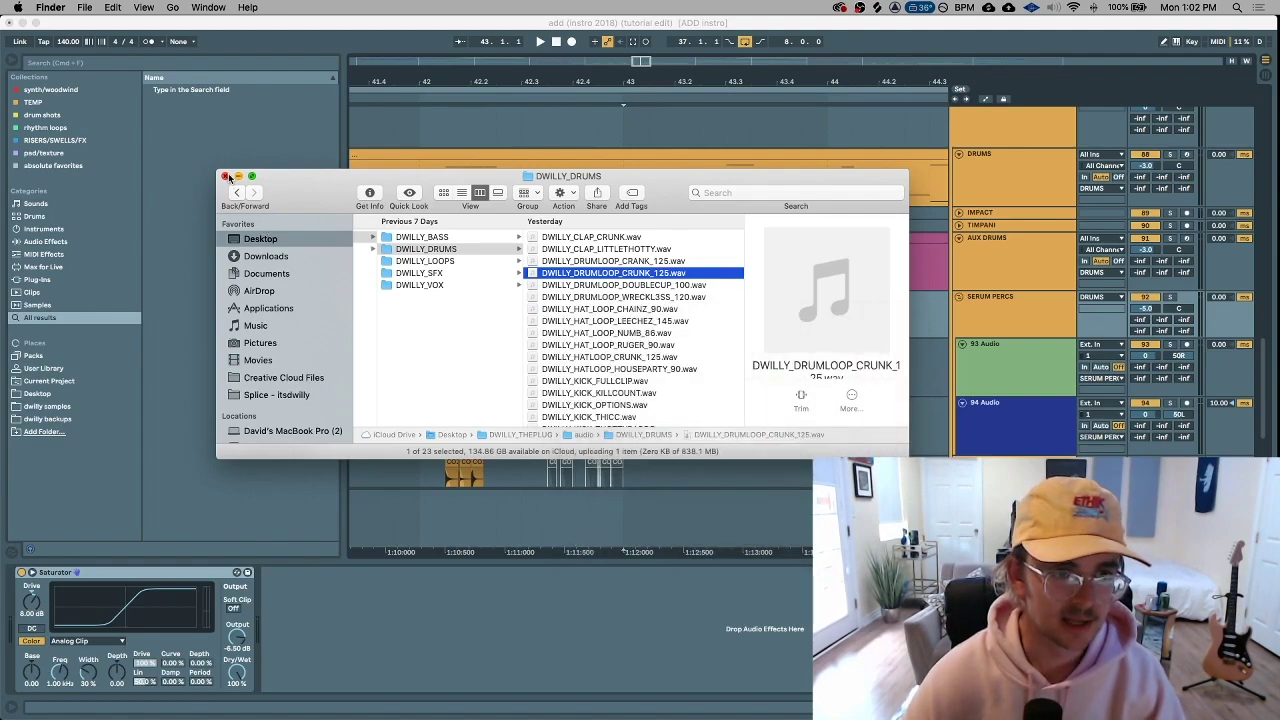
{"action": "left_click", "coordinate": [225, 175]}
{"action": "left_click", "coordinate": [486, 134]}
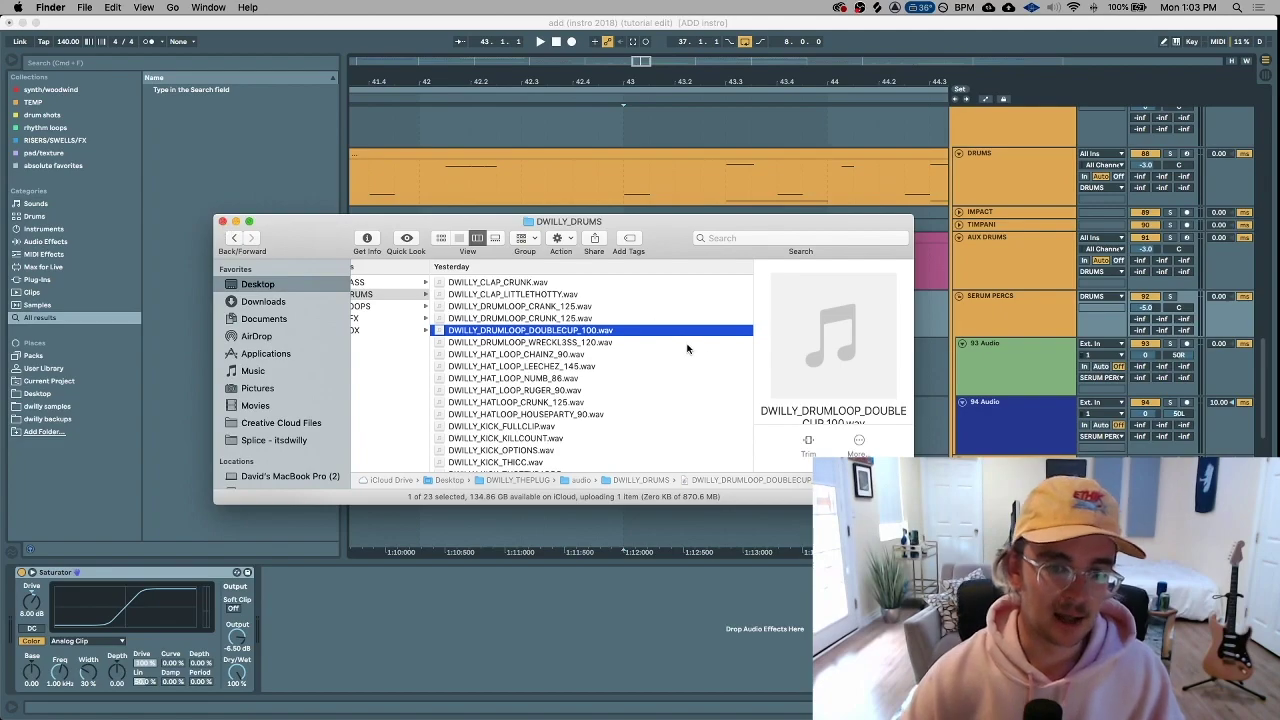
Browse the remaining DWILLY_DRUMS samples, select DWILLY_HATLOOP_CRUNK_125.wav and close the Finder window
{"action": "scroll", "coordinate": [600, 380], "scroll_direction": "down", "scroll_amount": 3}
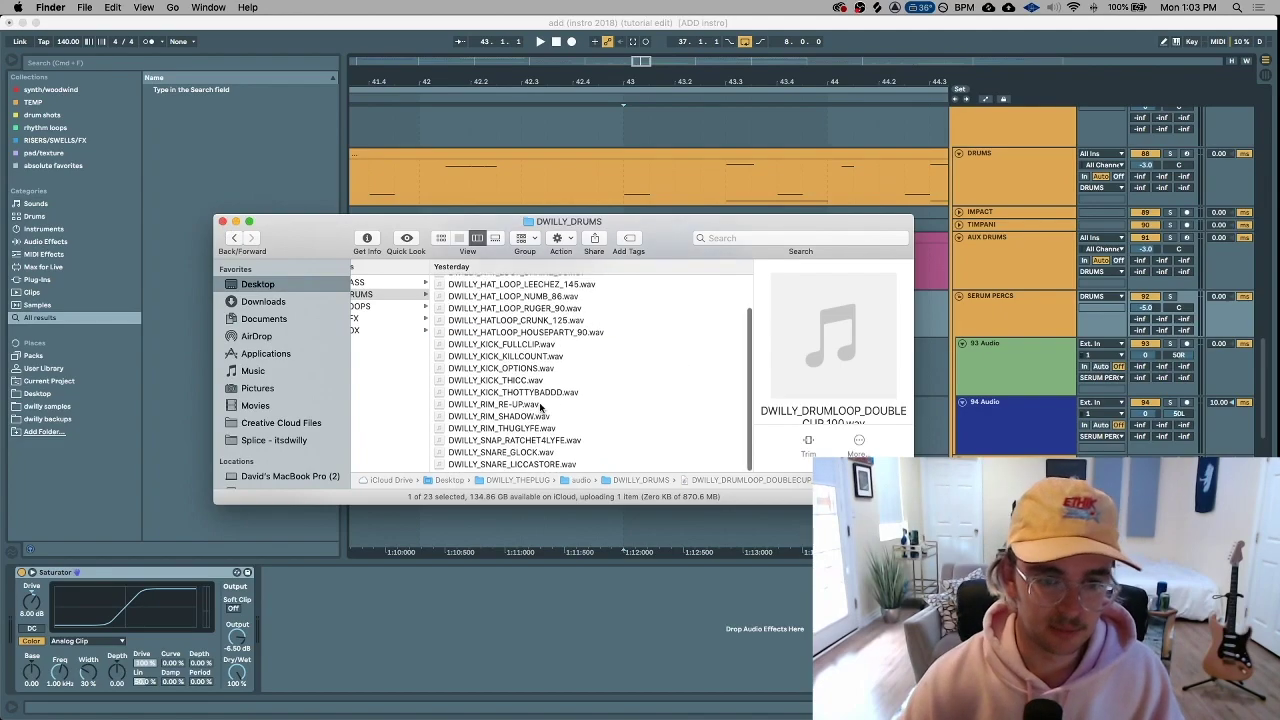
{"action": "left_click", "coordinate": [552, 320]}
{"action": "scroll", "coordinate": [552, 340], "scroll_direction": "up", "scroll_amount": 3}
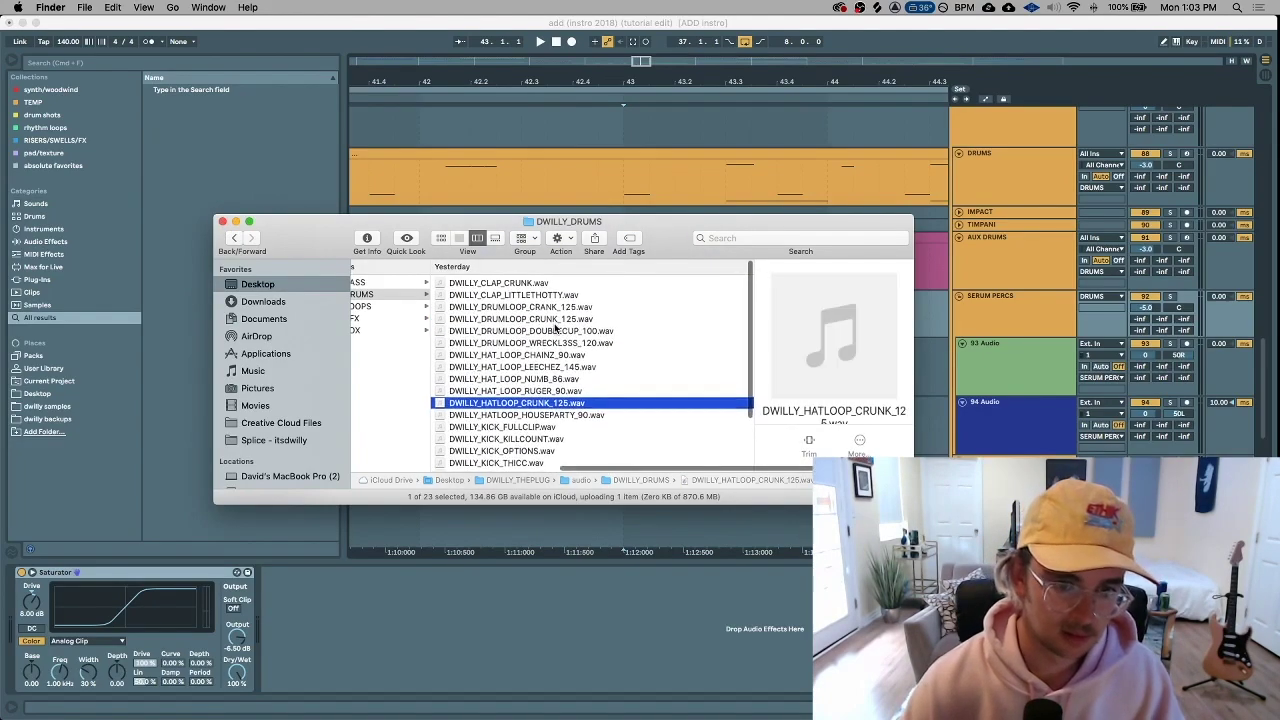
{"action": "key", "text": "space"}
{"action": "left_click", "coordinate": [222, 221]}
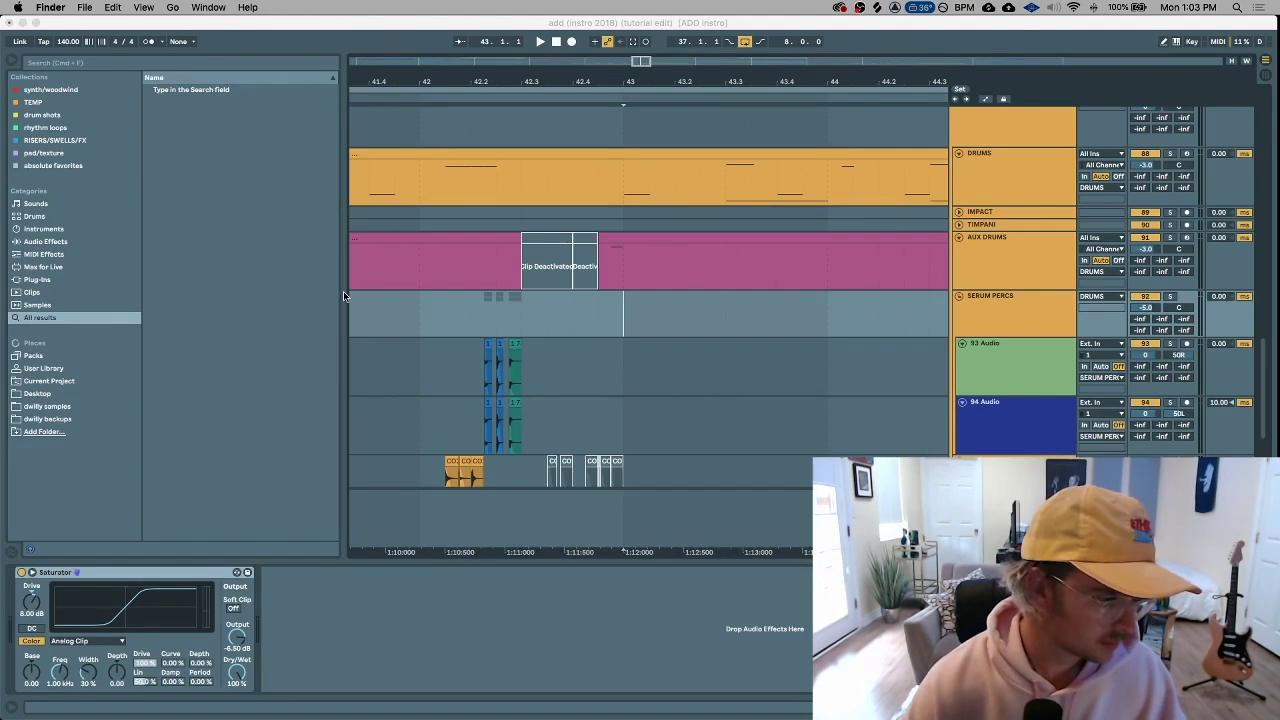
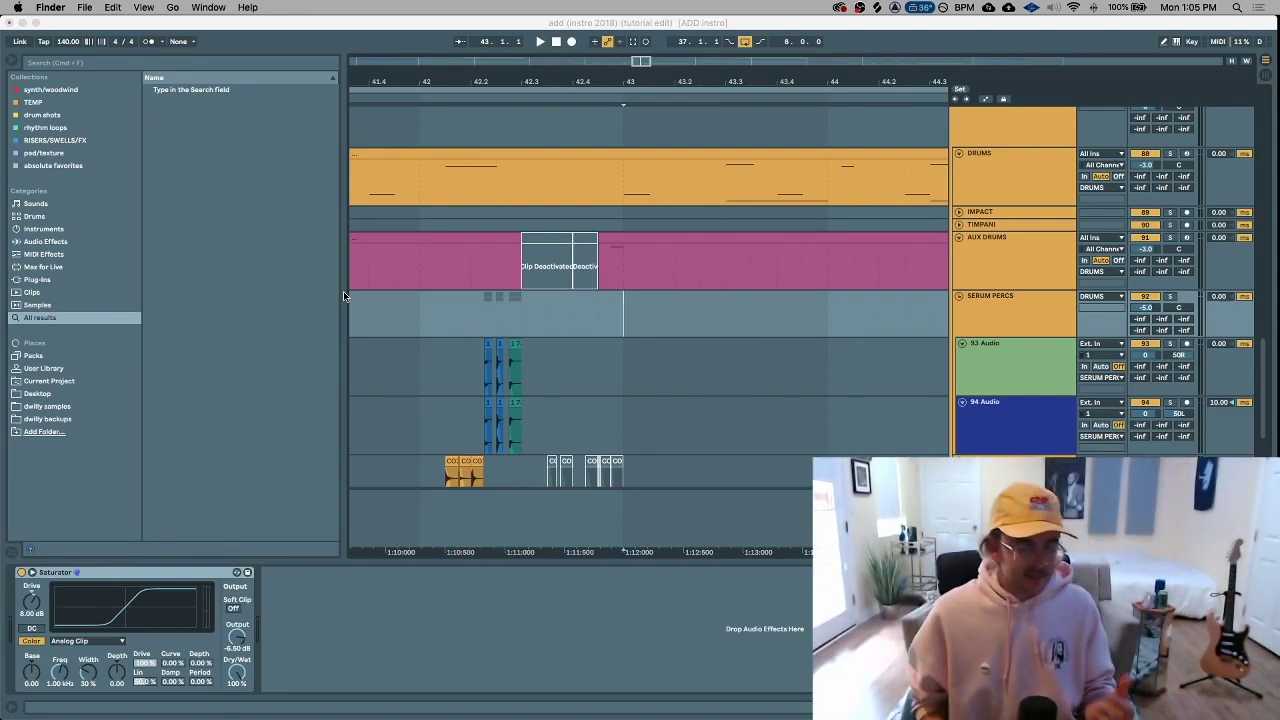
Return to Live, highlight the SERUM PERCS section from 42.2 to 43.3 and fold the group
{"action": "left_click", "coordinate": [491, 325]}
{"action": "left_click_drag", "start_coordinate": [489, 316], "coordinate": [737, 320]}
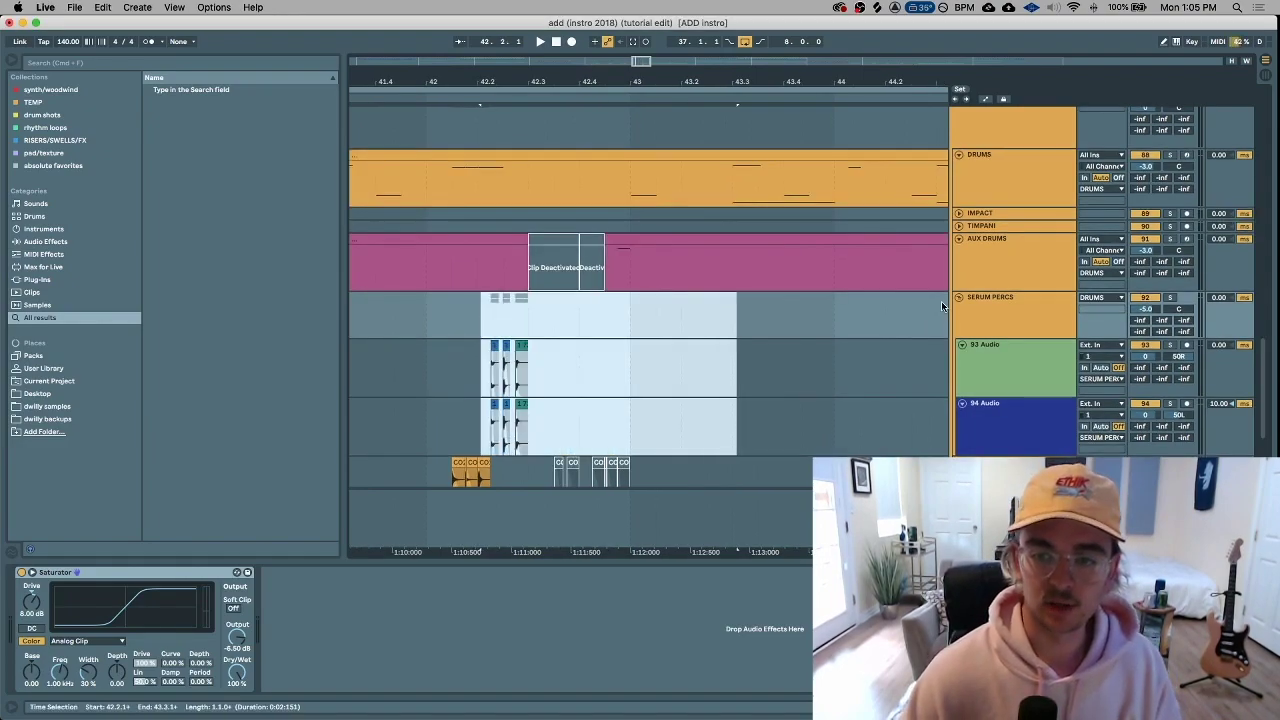
{"action": "left_click", "coordinate": [958, 297]}
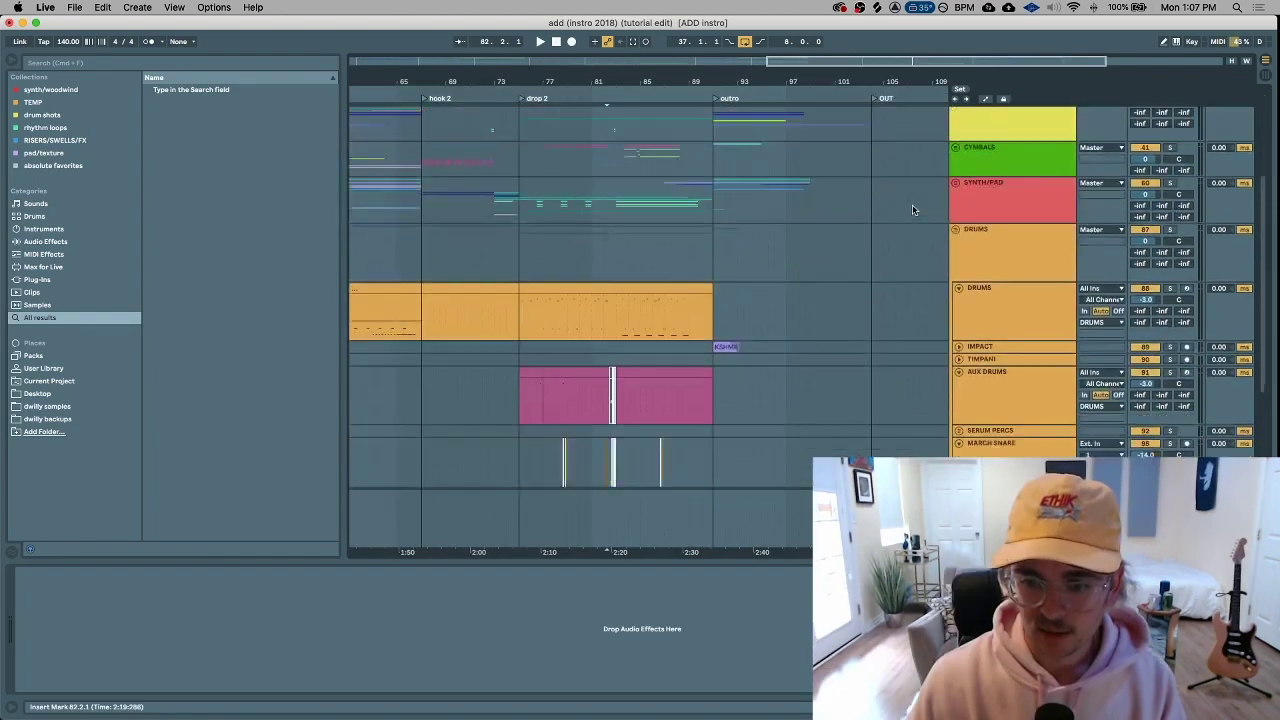
Go to the outro at bar 91 and focus on the FX group's clips there
{"action": "scroll", "coordinate": [912, 204], "scroll_direction": "up", "scroll_amount": 3}
{"action": "left_click_drag", "start_coordinate": [848, 201], "coordinate": [928, 334]}
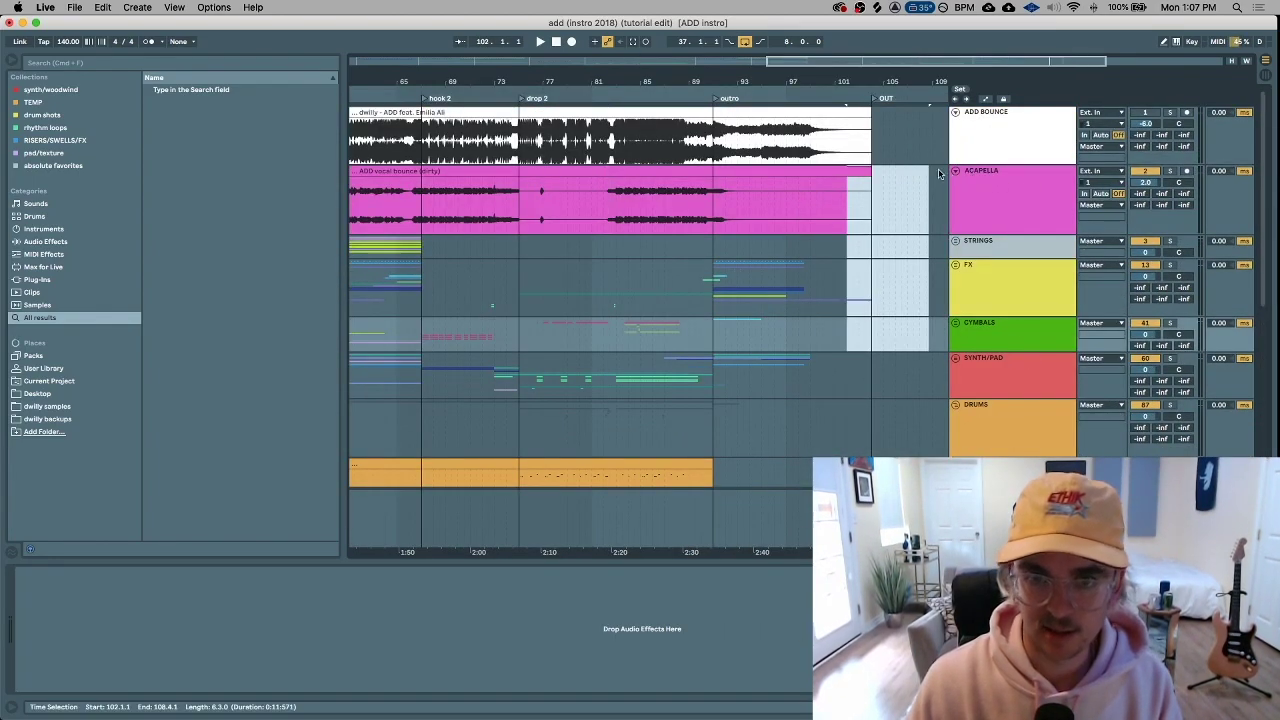
{"action": "left_click", "coordinate": [776, 169]}
{"action": "scroll", "coordinate": [775, 169], "scroll_direction": "down", "scroll_amount": 2}
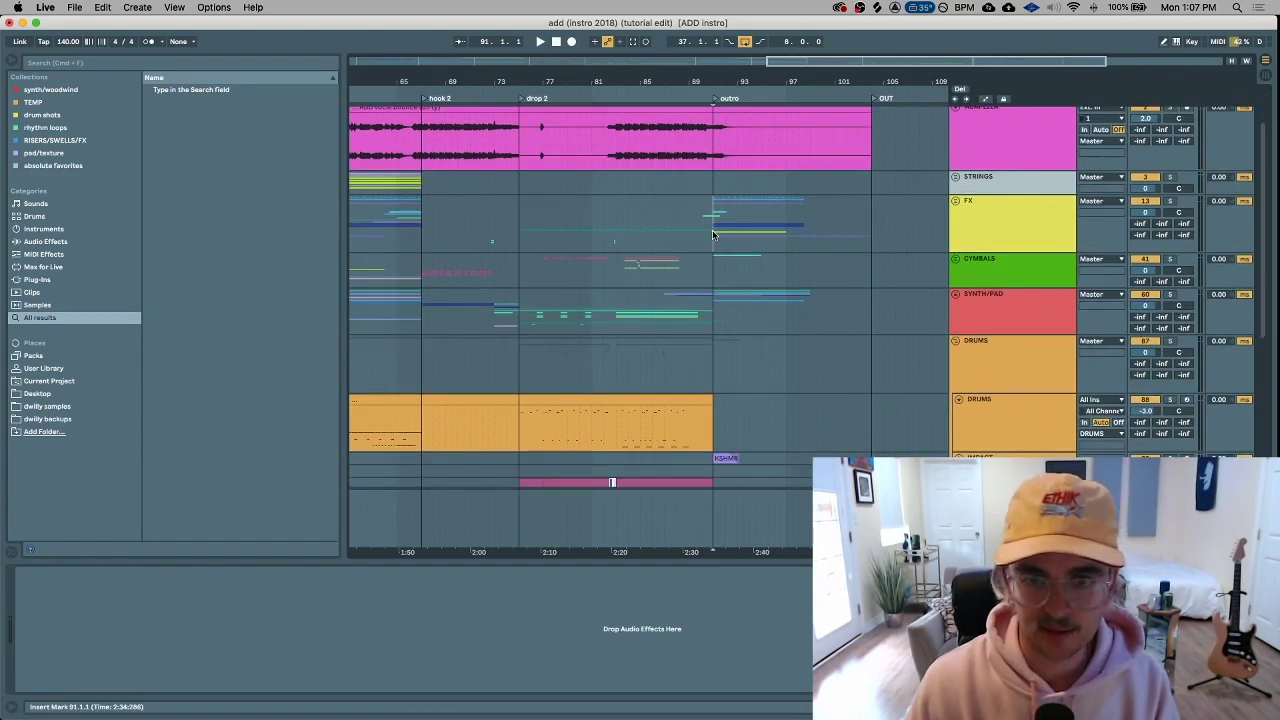
{"action": "left_click", "coordinate": [743, 203]}
{"action": "key", "text": "z"}
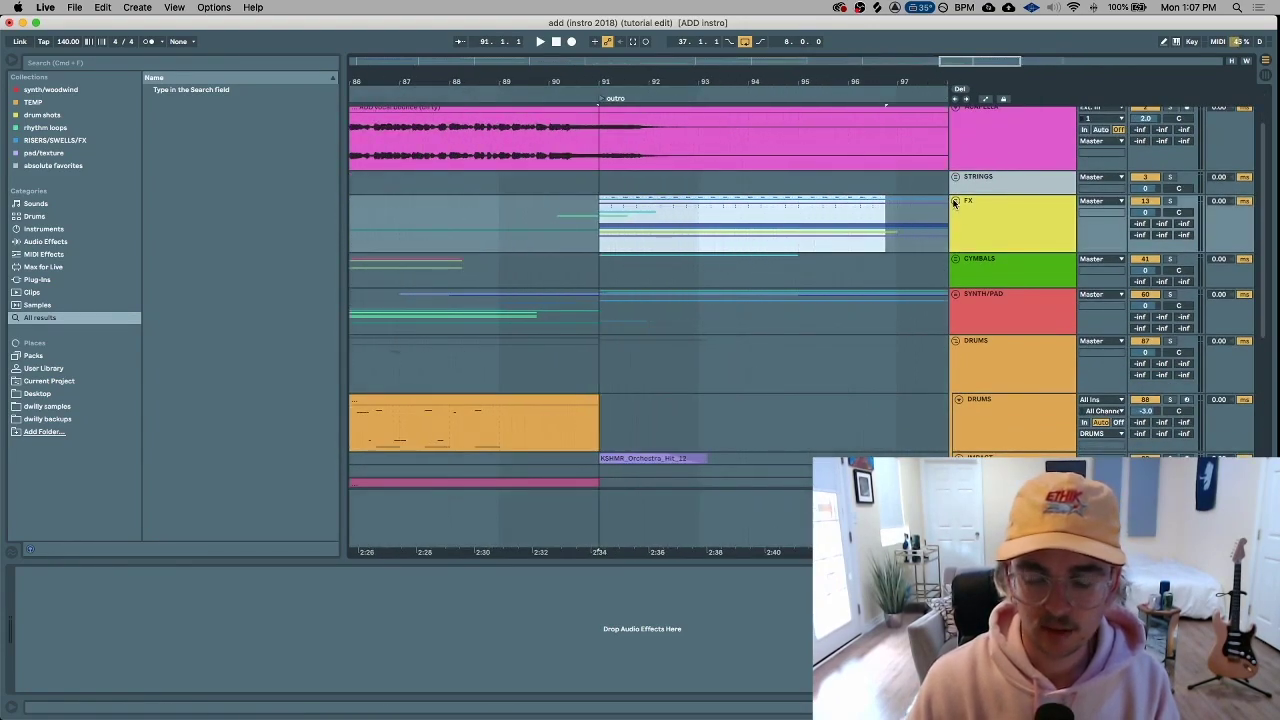
Unfold the SYNTH/PAD group and view its rhodes pad, support, whistle and space lead clips around the outro
{"action": "left_click", "coordinate": [955, 294]}
{"action": "scroll", "coordinate": [691, 314], "scroll_direction": "down", "scroll_amount": 4}
{"action": "left_click", "coordinate": [615, 238]}
{"action": "key", "text": "minus"}
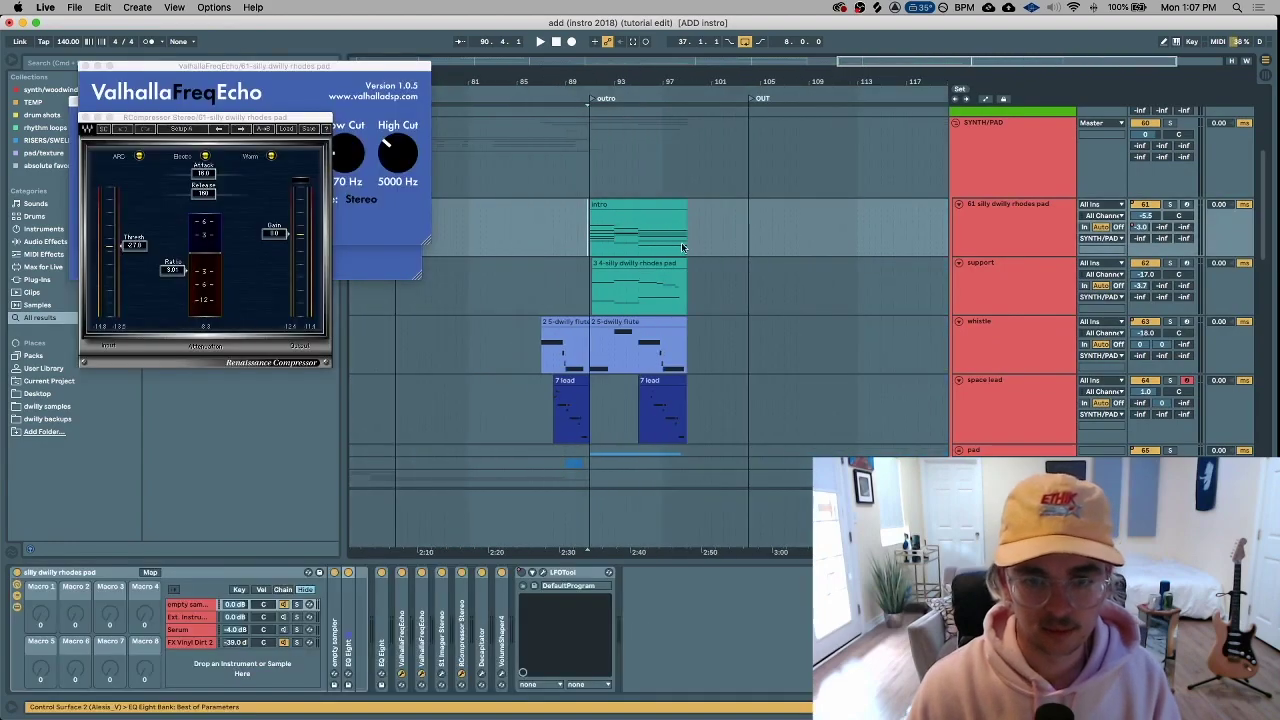
{"action": "scroll", "coordinate": [620, 220], "scroll_direction": "down", "scroll_amount": 2}
{"action": "scroll", "coordinate": [627, 203], "scroll_direction": "up", "scroll_amount": 2}
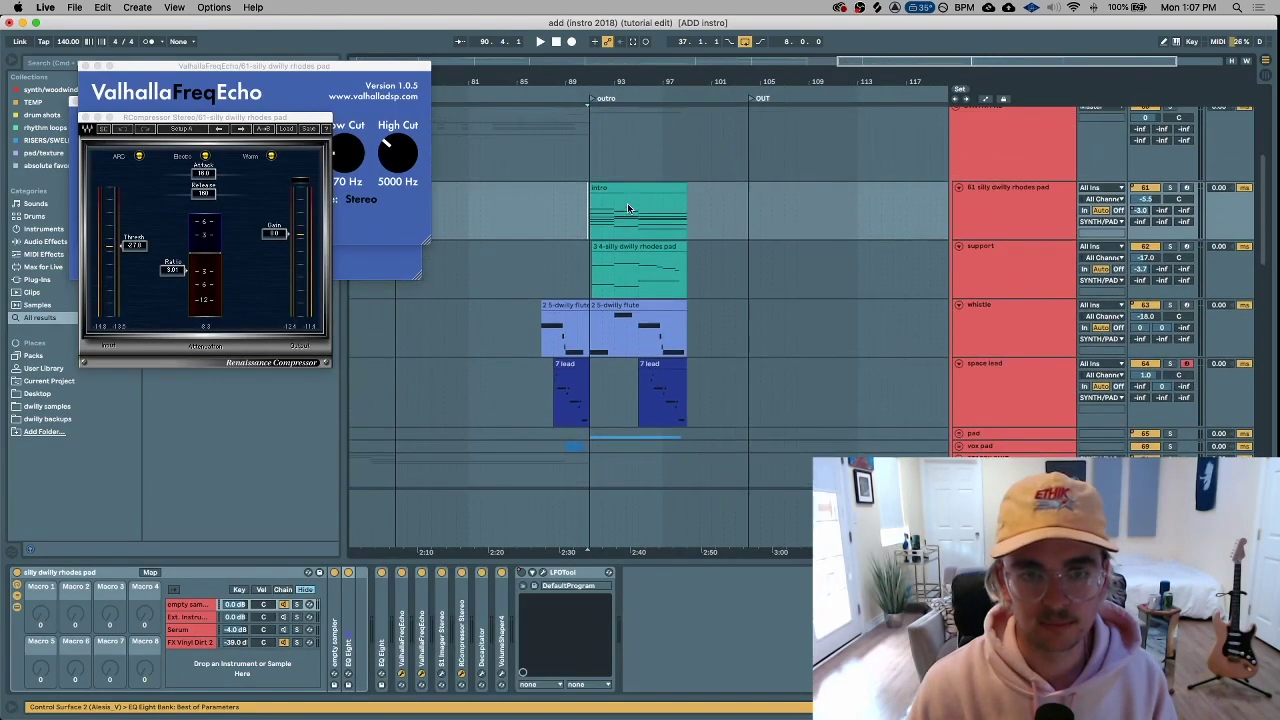
Highlight the start of the outro across the silly dwilly rhodes pad, support and whistle tracks up close
{"action": "left_click", "coordinate": [578, 222]}
{"action": "key", "text": "plus"}
{"action": "key", "text": "plus"}
{"action": "left_click_drag", "start_coordinate": [645, 222], "coordinate": [867, 333]}
{"action": "key", "text": "minus"}
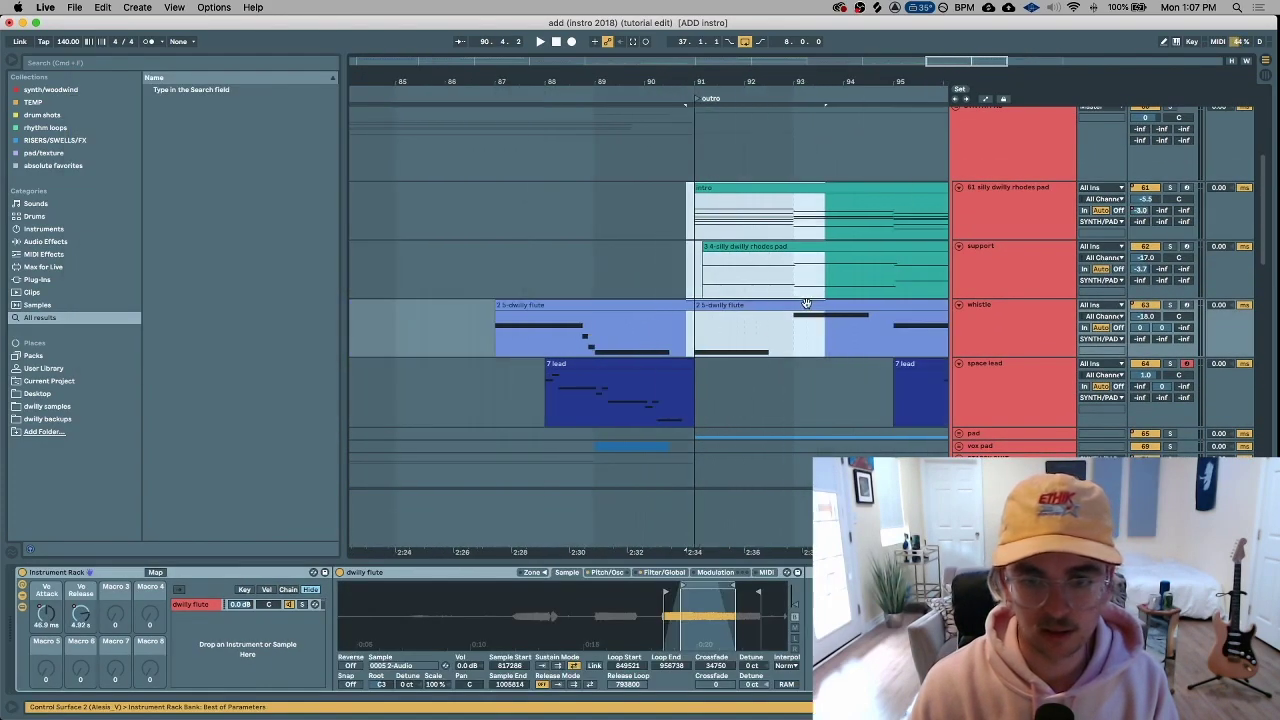
{"action": "scroll", "coordinate": [808, 305], "scroll_direction": "right", "scroll_amount": 3}
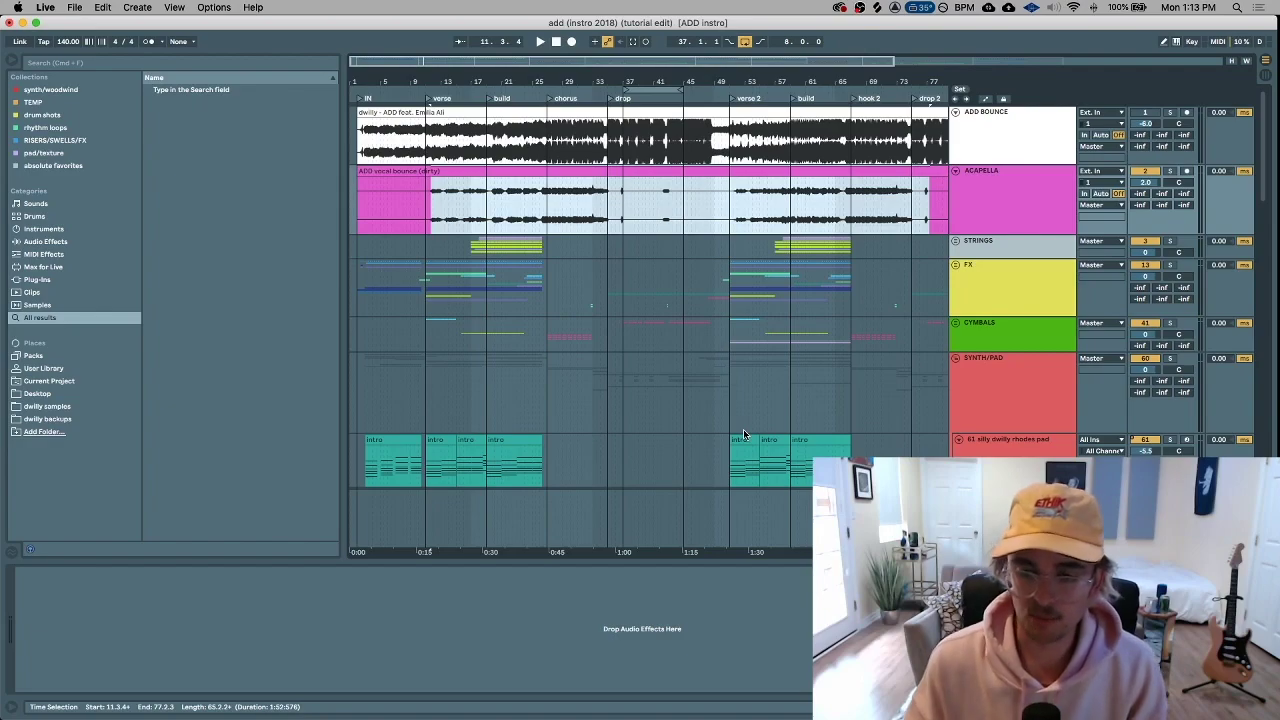
Highlight the SYNTH/PAD group from about bar 19 to 53, fold it, and briefly unfold and refold FX
{"action": "left_click_drag", "start_coordinate": [743, 431], "coordinate": [489, 455]}
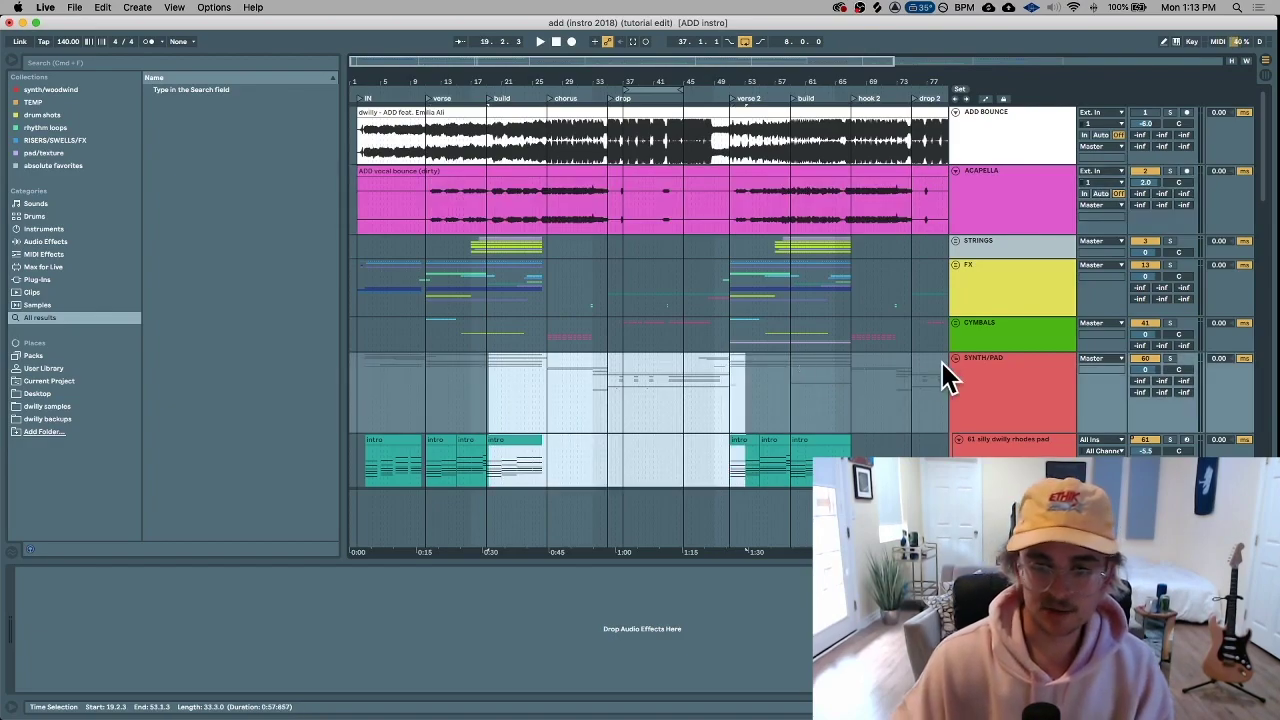
{"action": "left_click", "coordinate": [956, 358]}
{"action": "left_click", "coordinate": [978, 338]}
{"action": "left_click", "coordinate": [980, 298]}
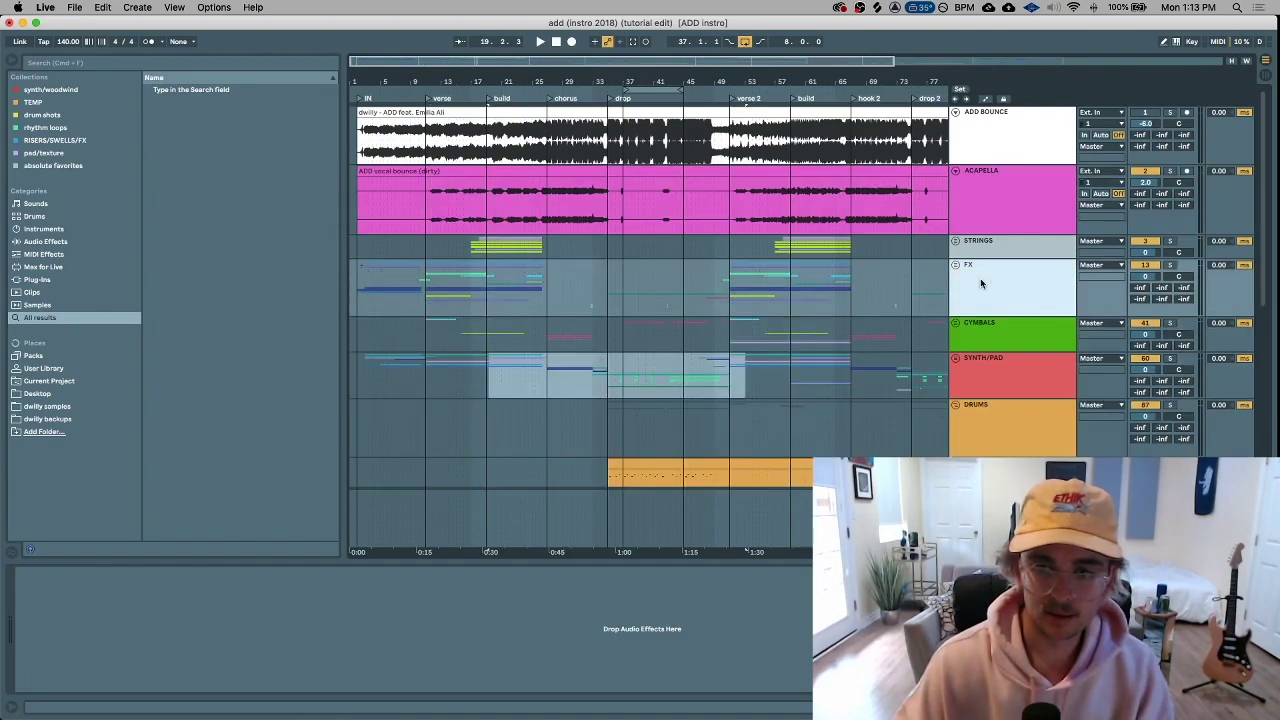
{"action": "left_click", "coordinate": [955, 265]}
{"action": "left_click", "coordinate": [955, 265]}
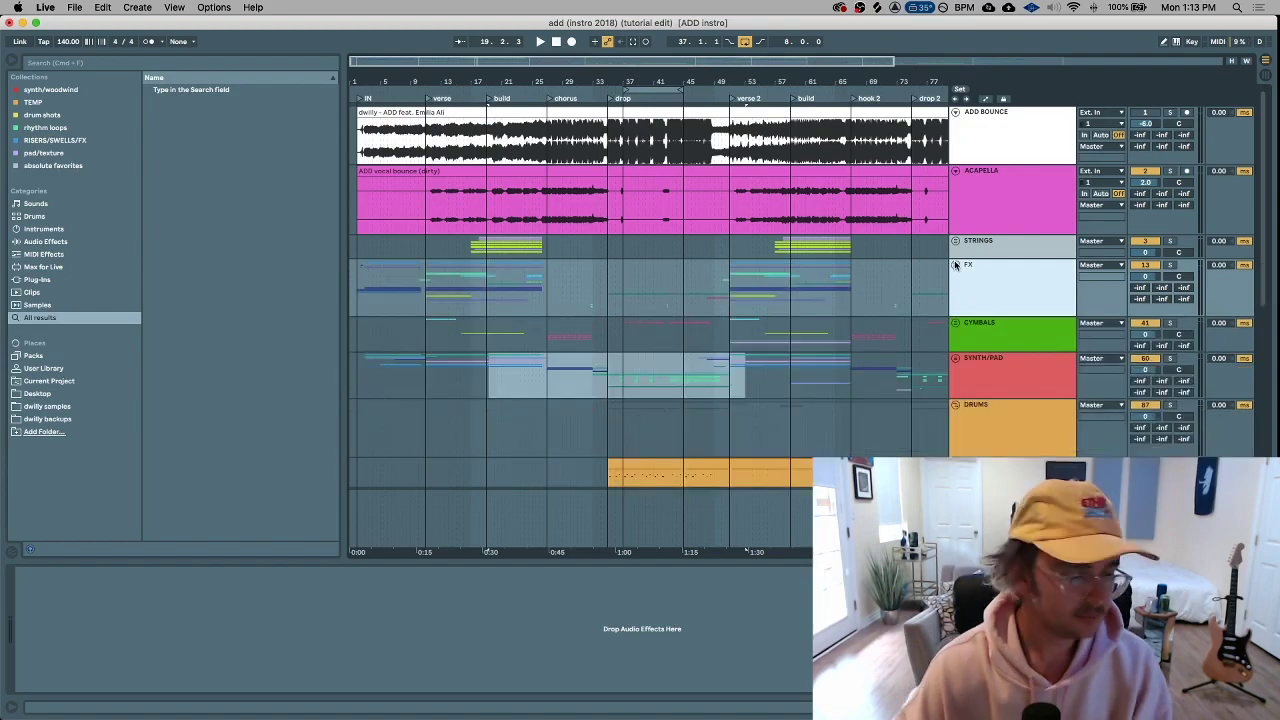